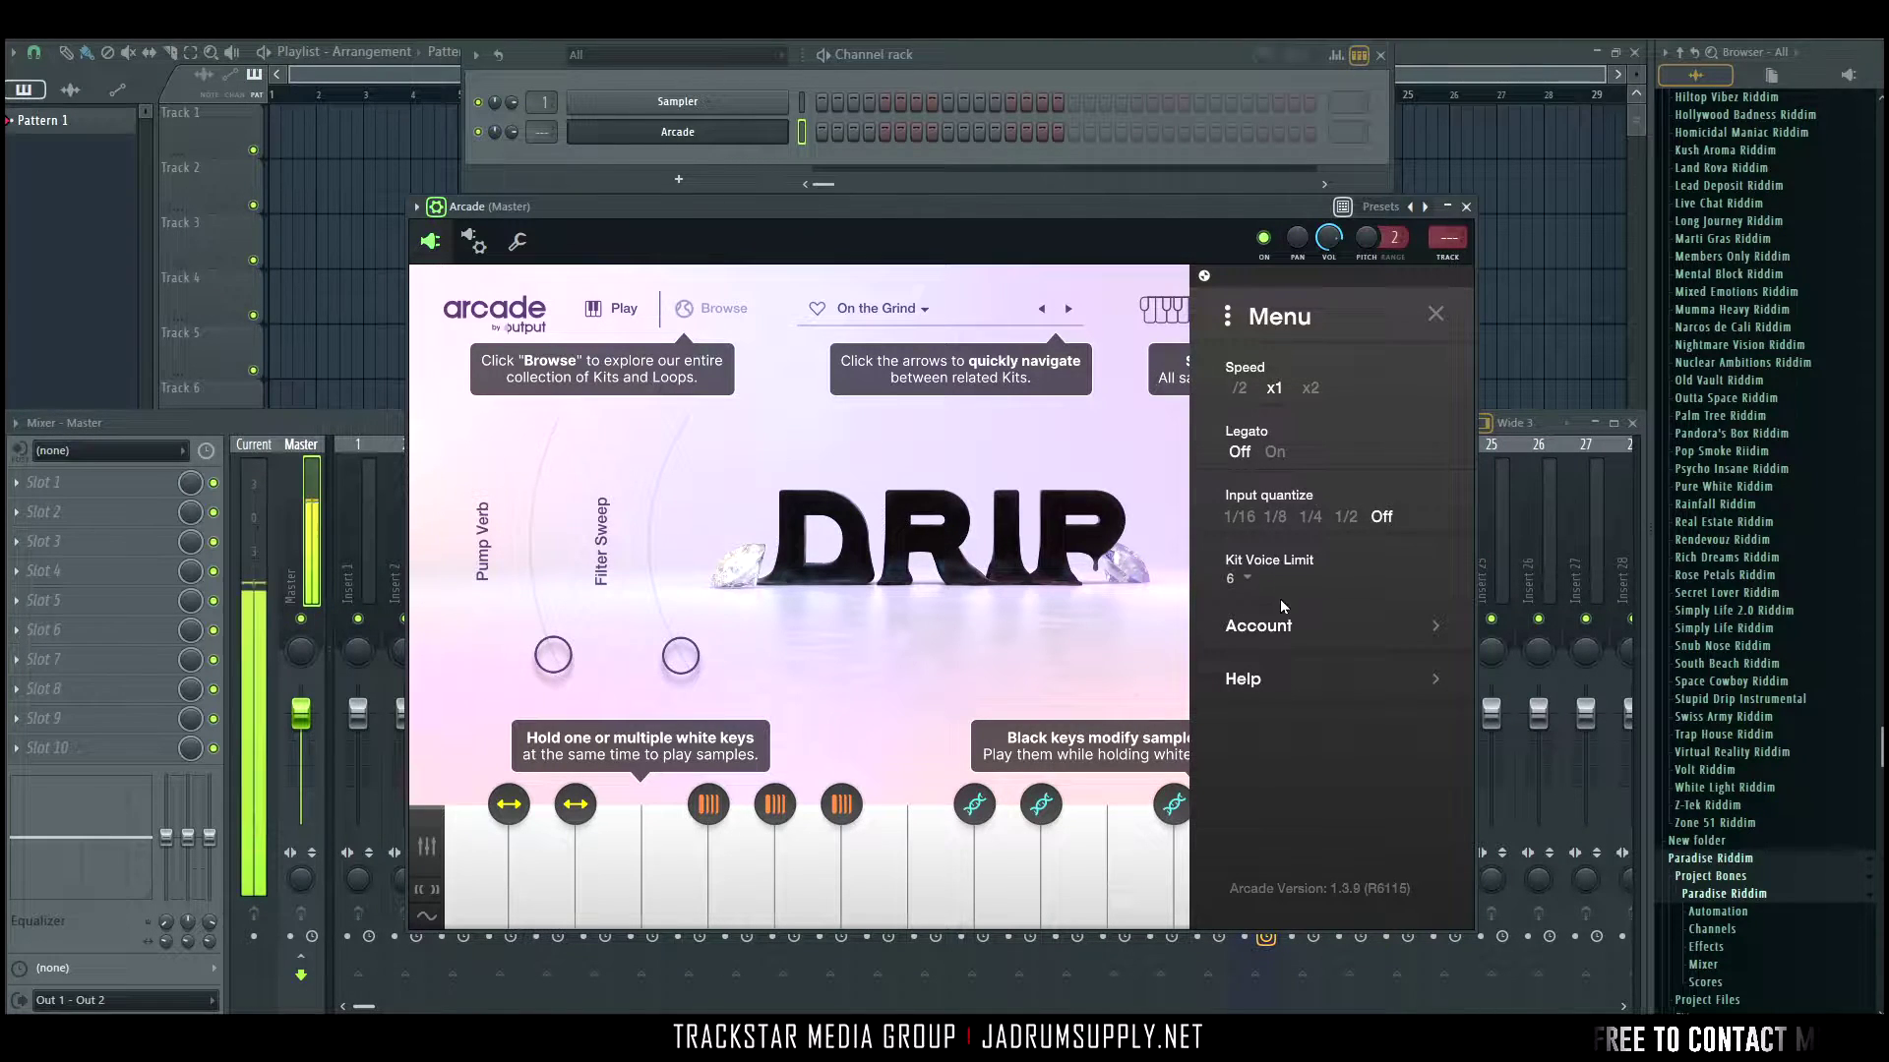
Turn off Basic Instrument Tips in Arcade's help settings and close the settings.
click(1260, 679)
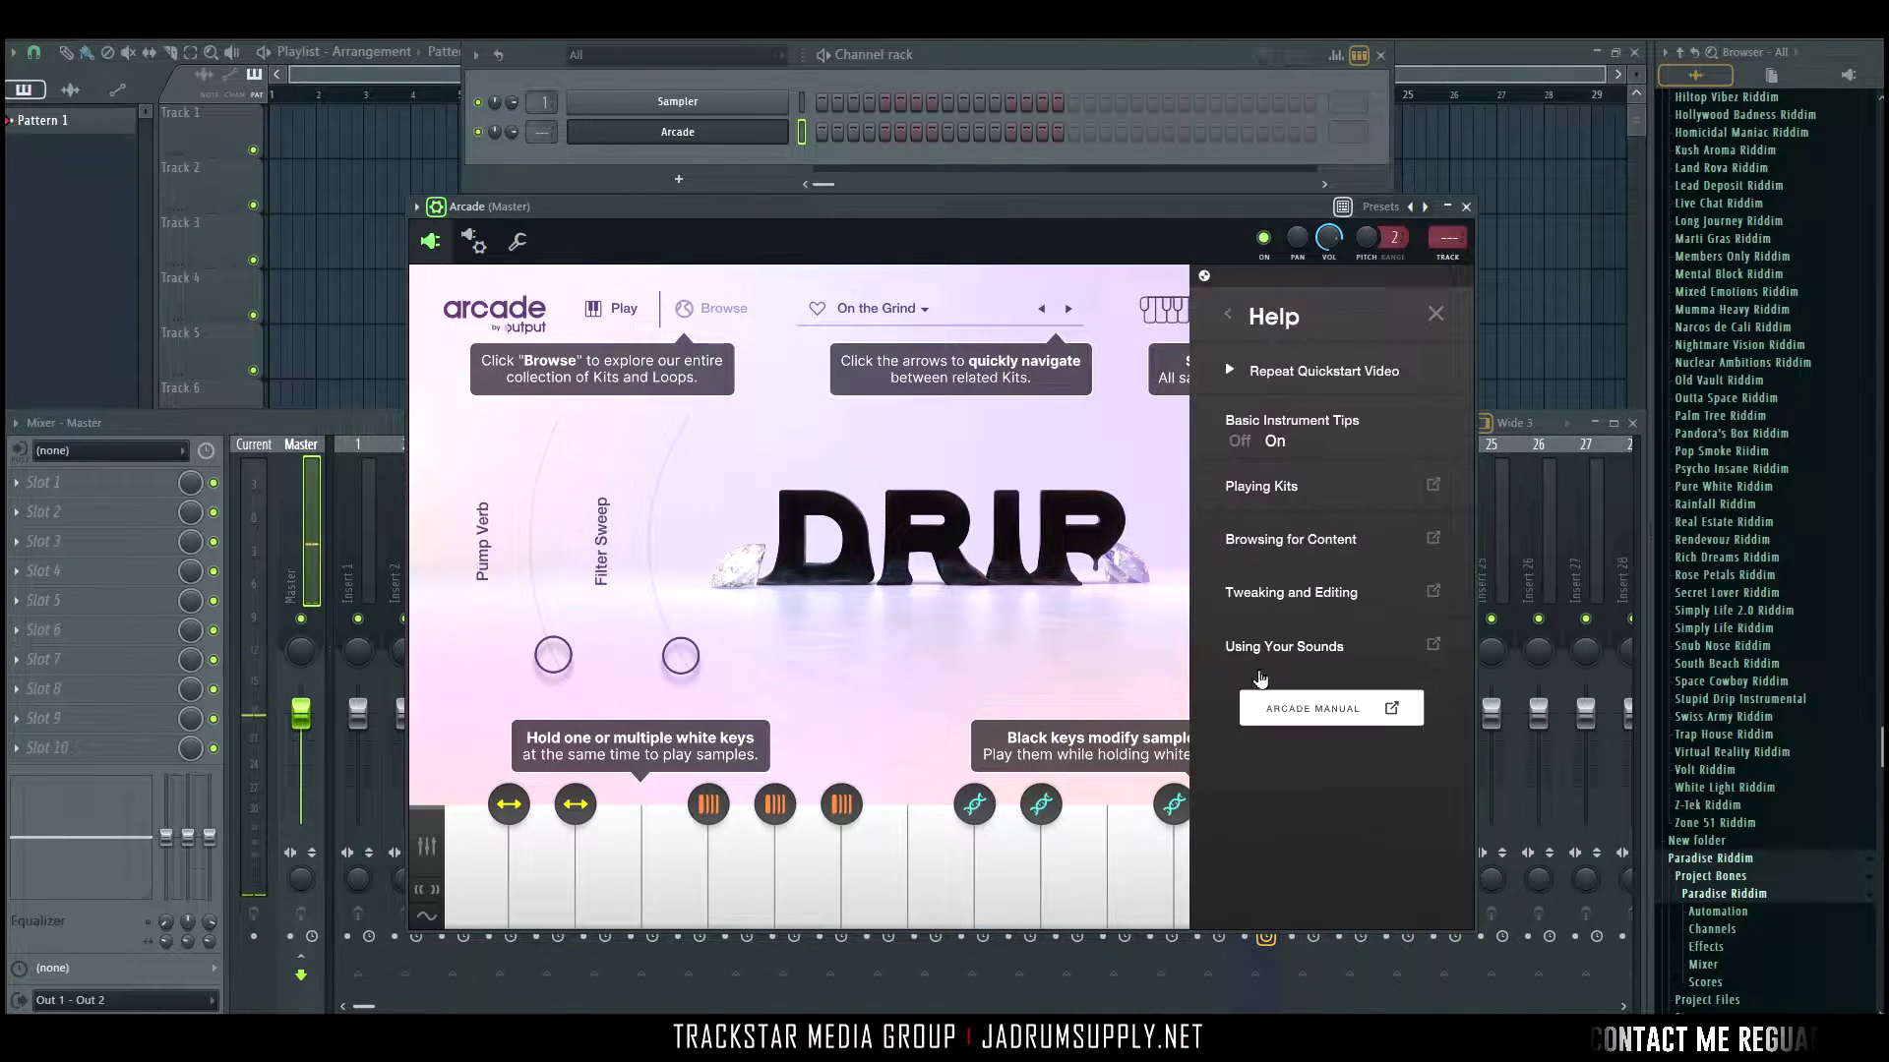
click(1239, 445)
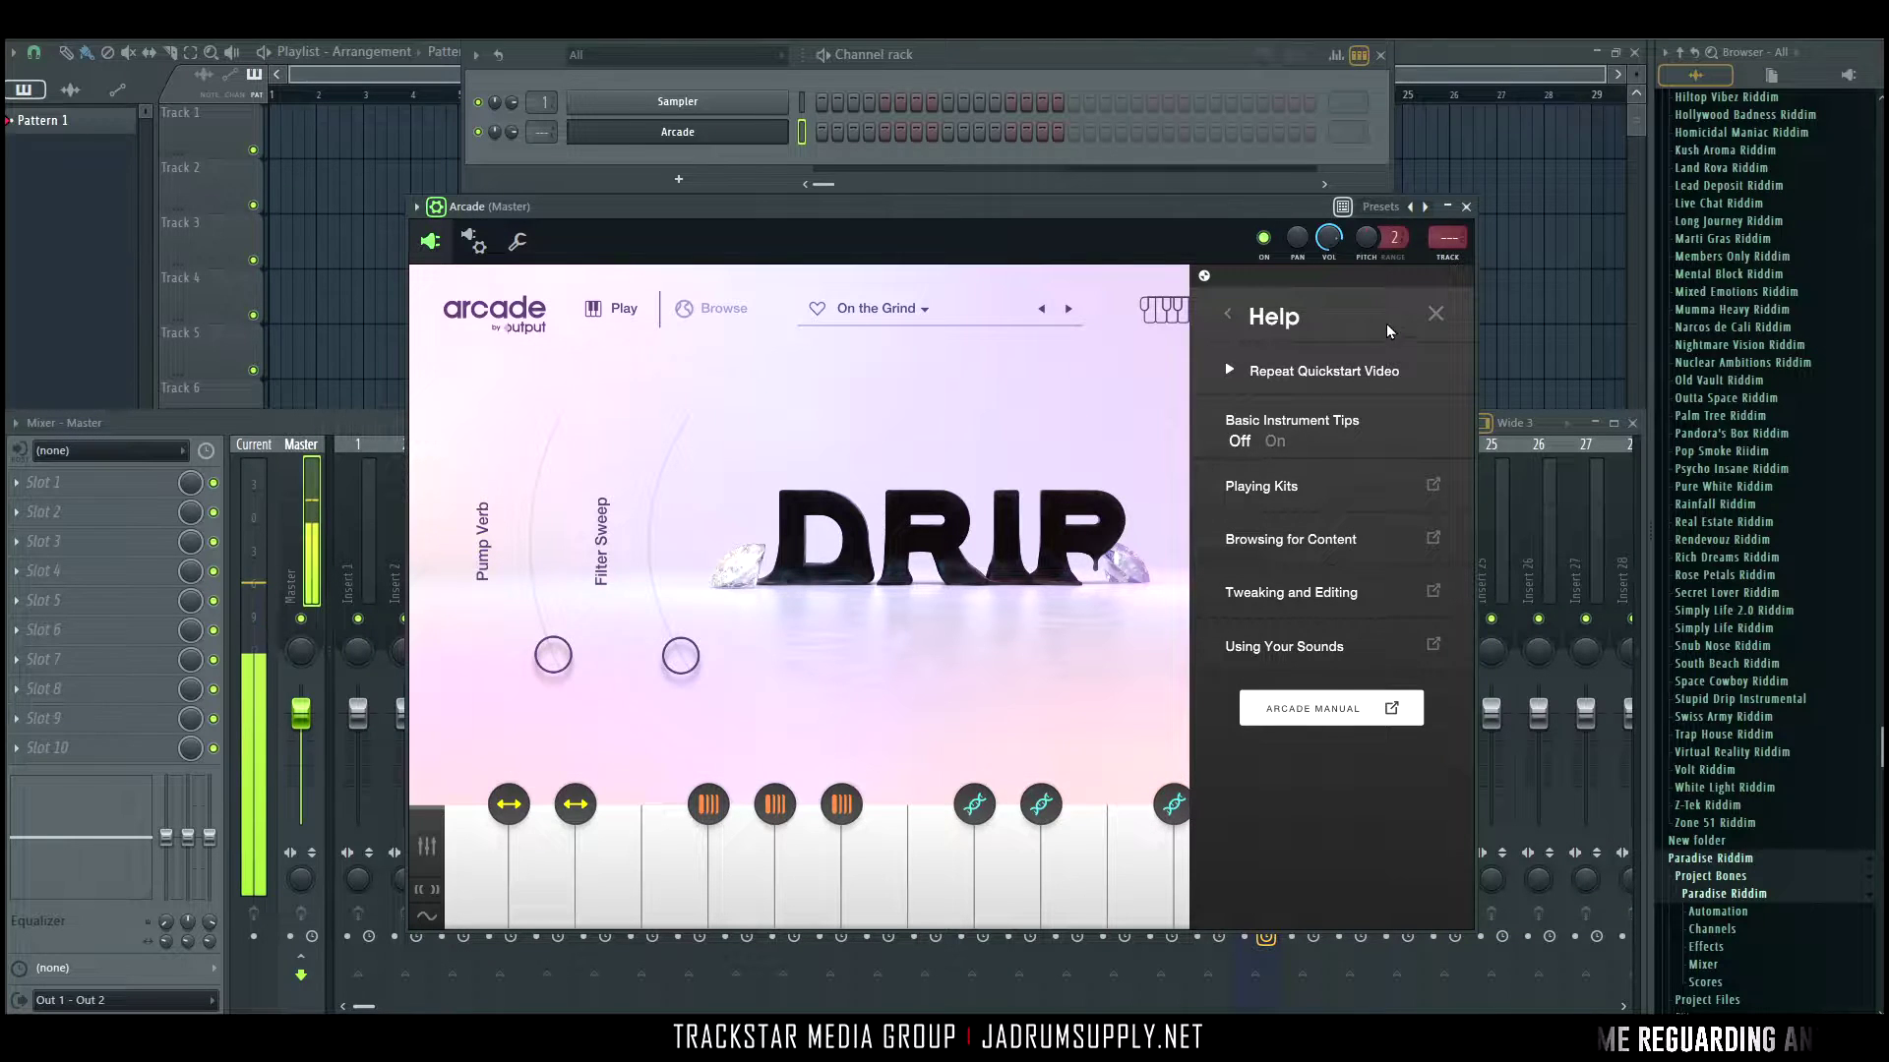
click(1436, 315)
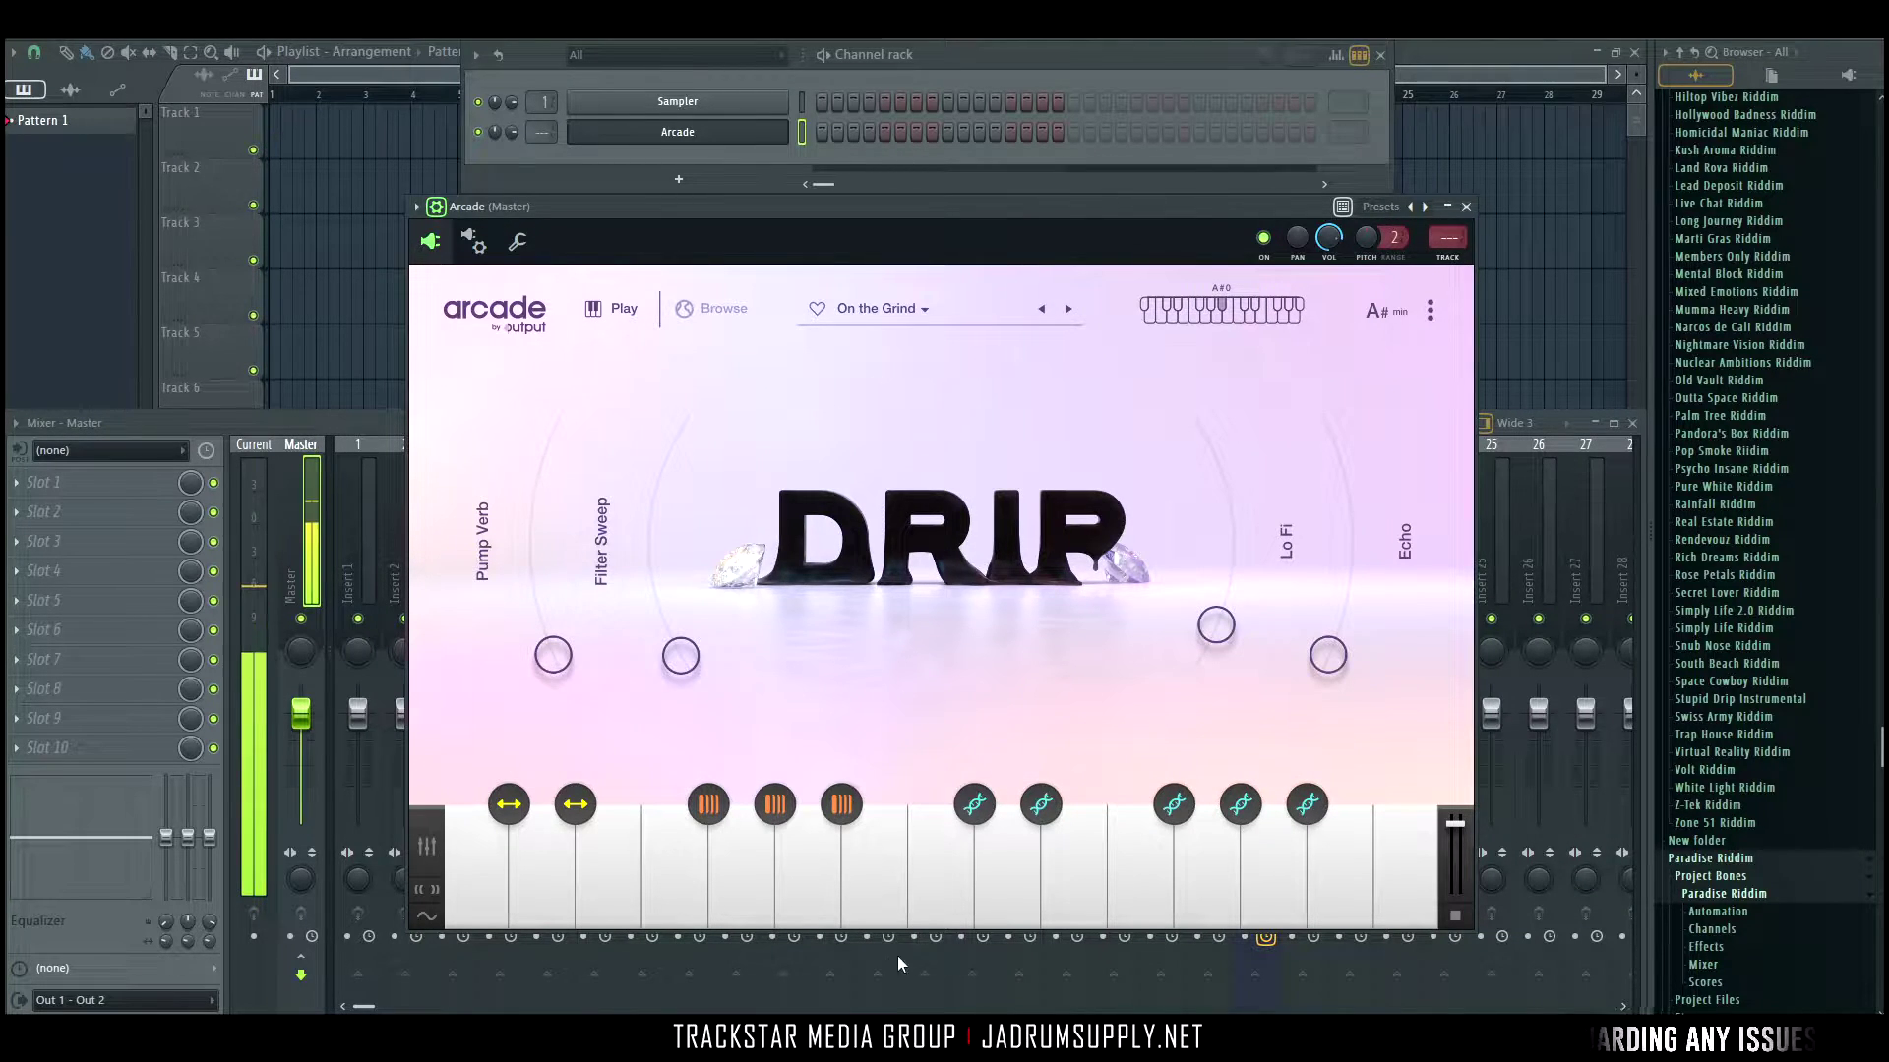
Audition two Arcade samples, place an E4 note two bars long in Arcade's piano roll, and close the editor.
click(891, 887)
click(825, 890)
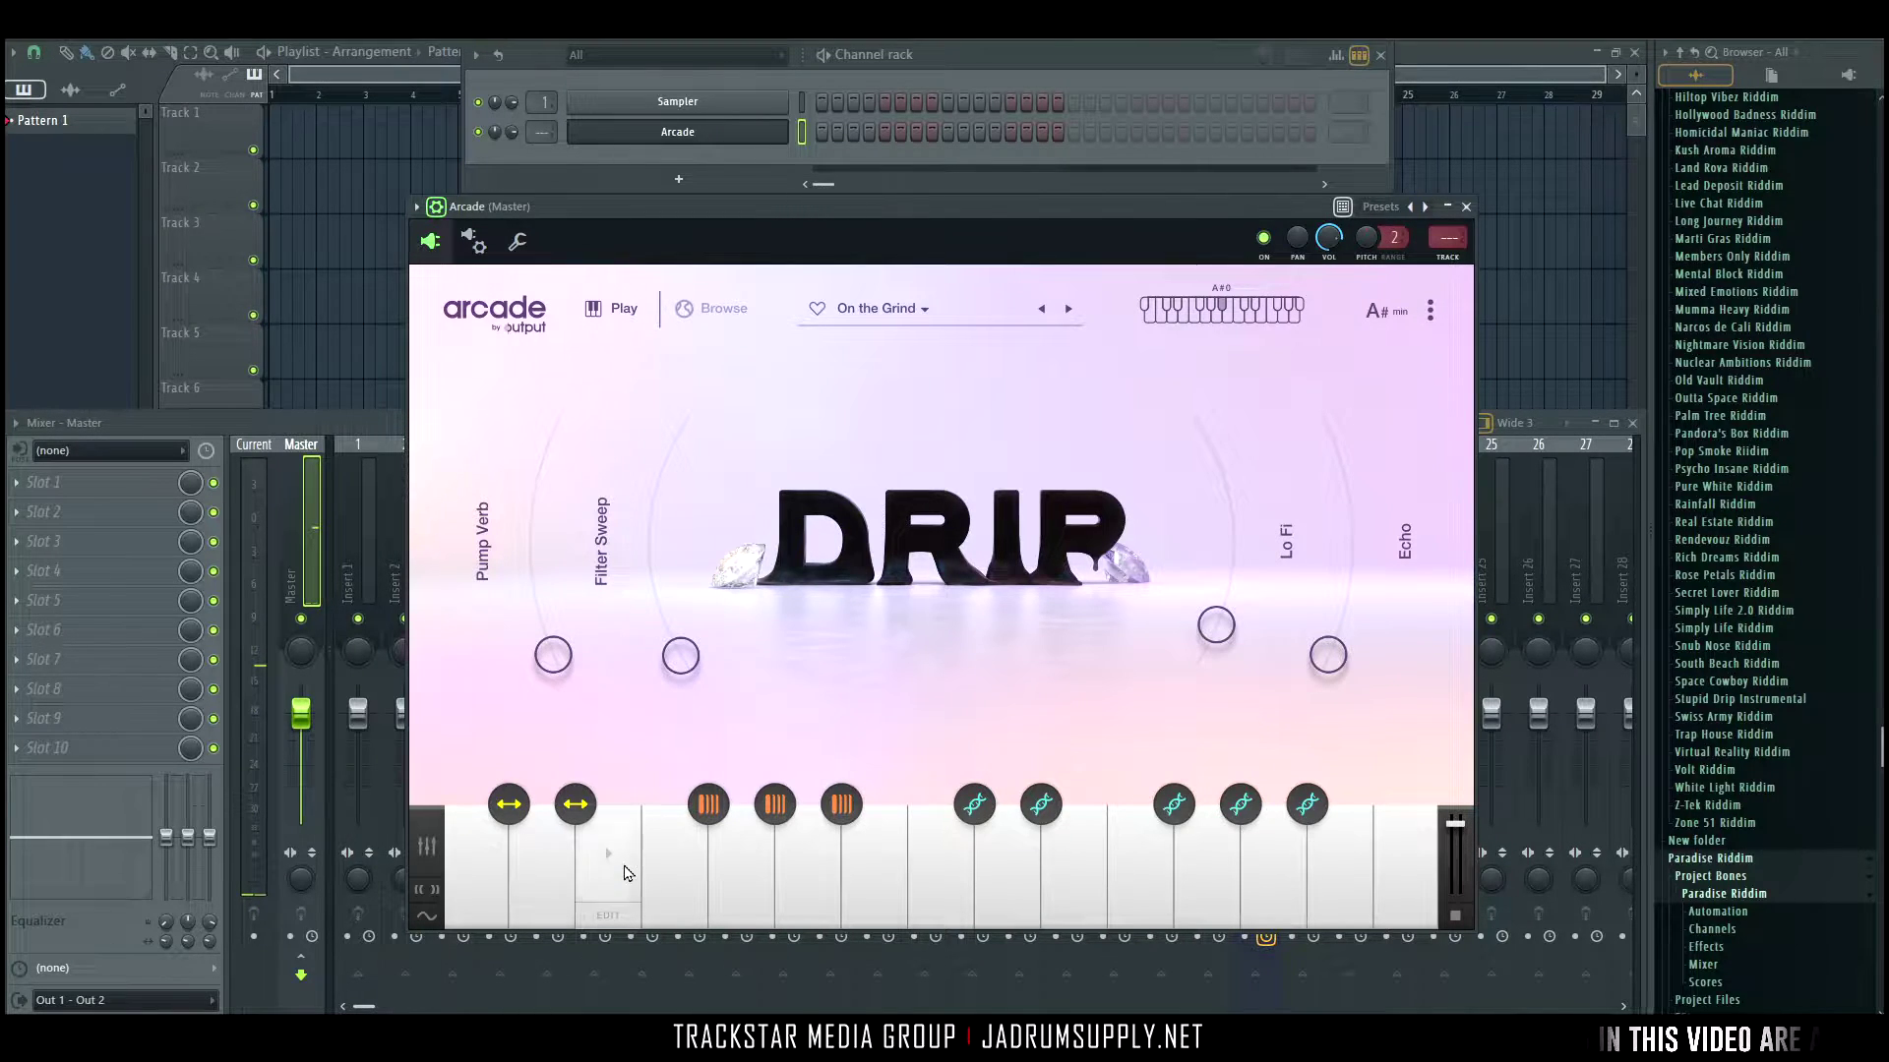
right_click(784, 126)
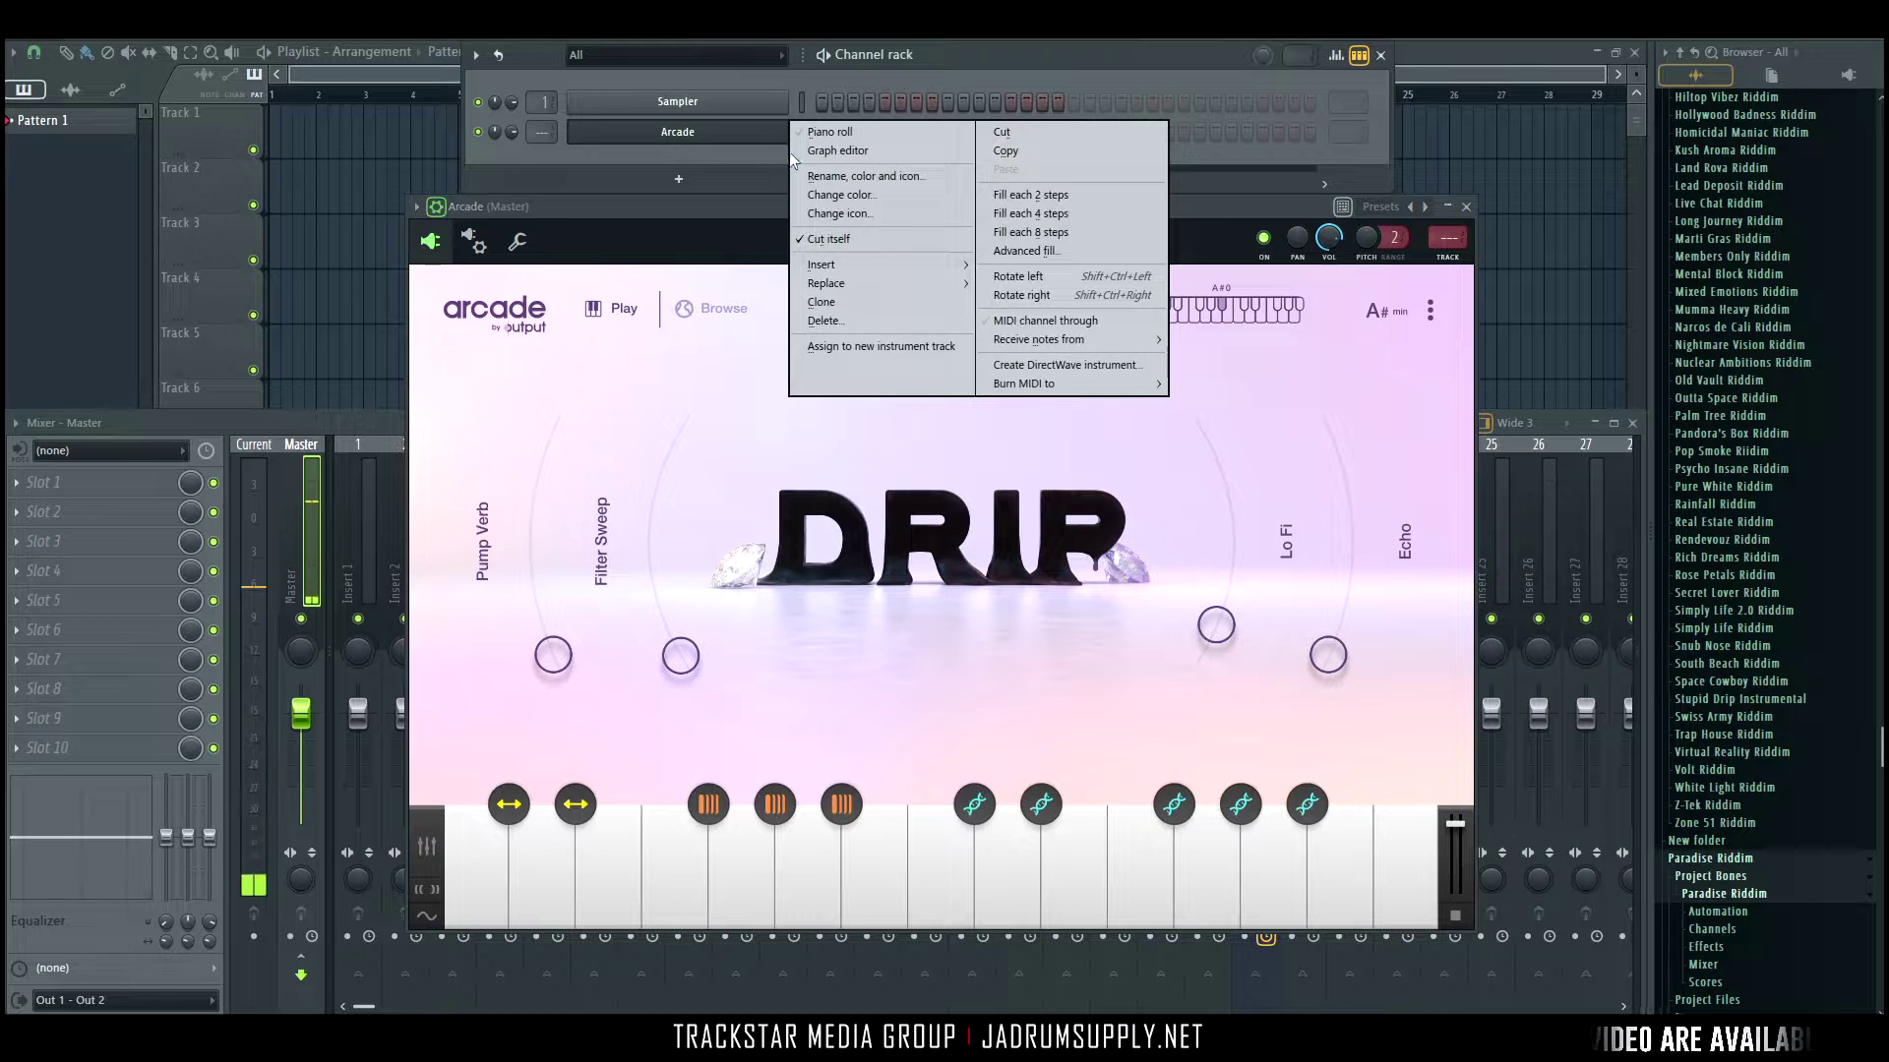
click(831, 132)
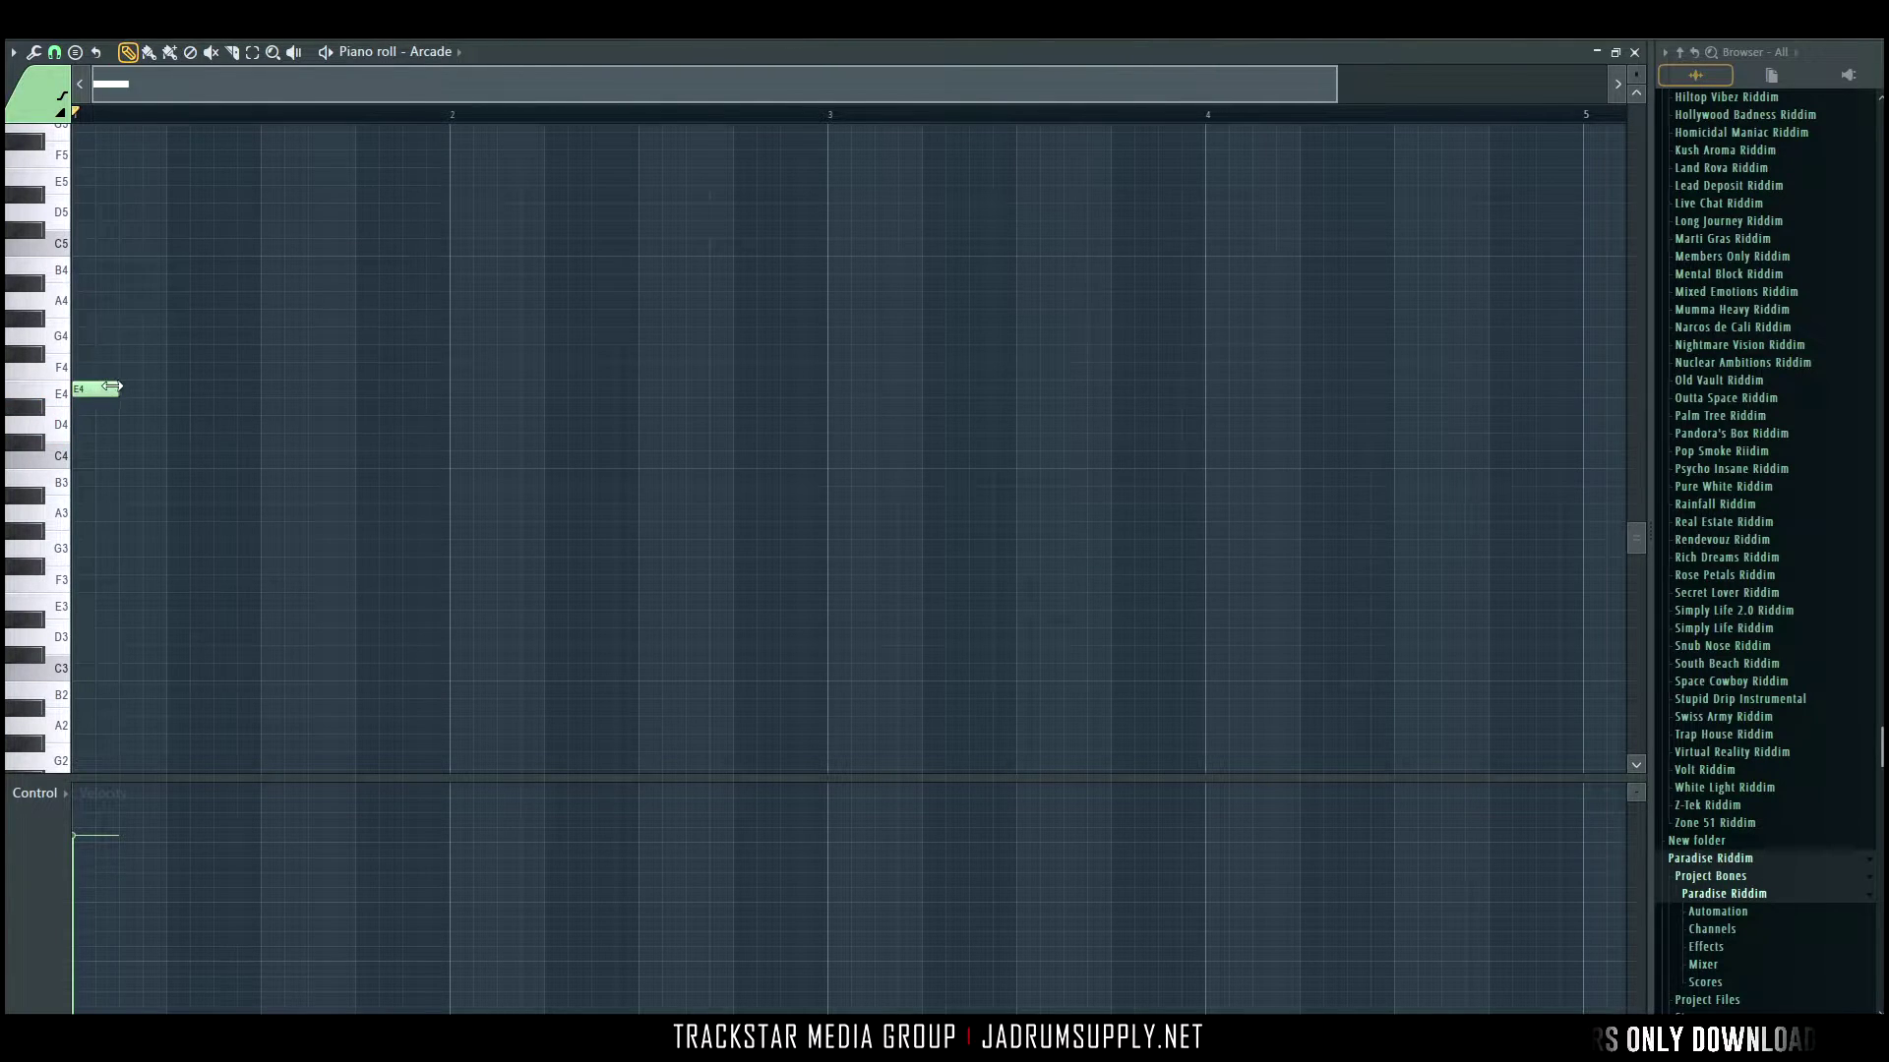
drag(111, 386, 561, 399)
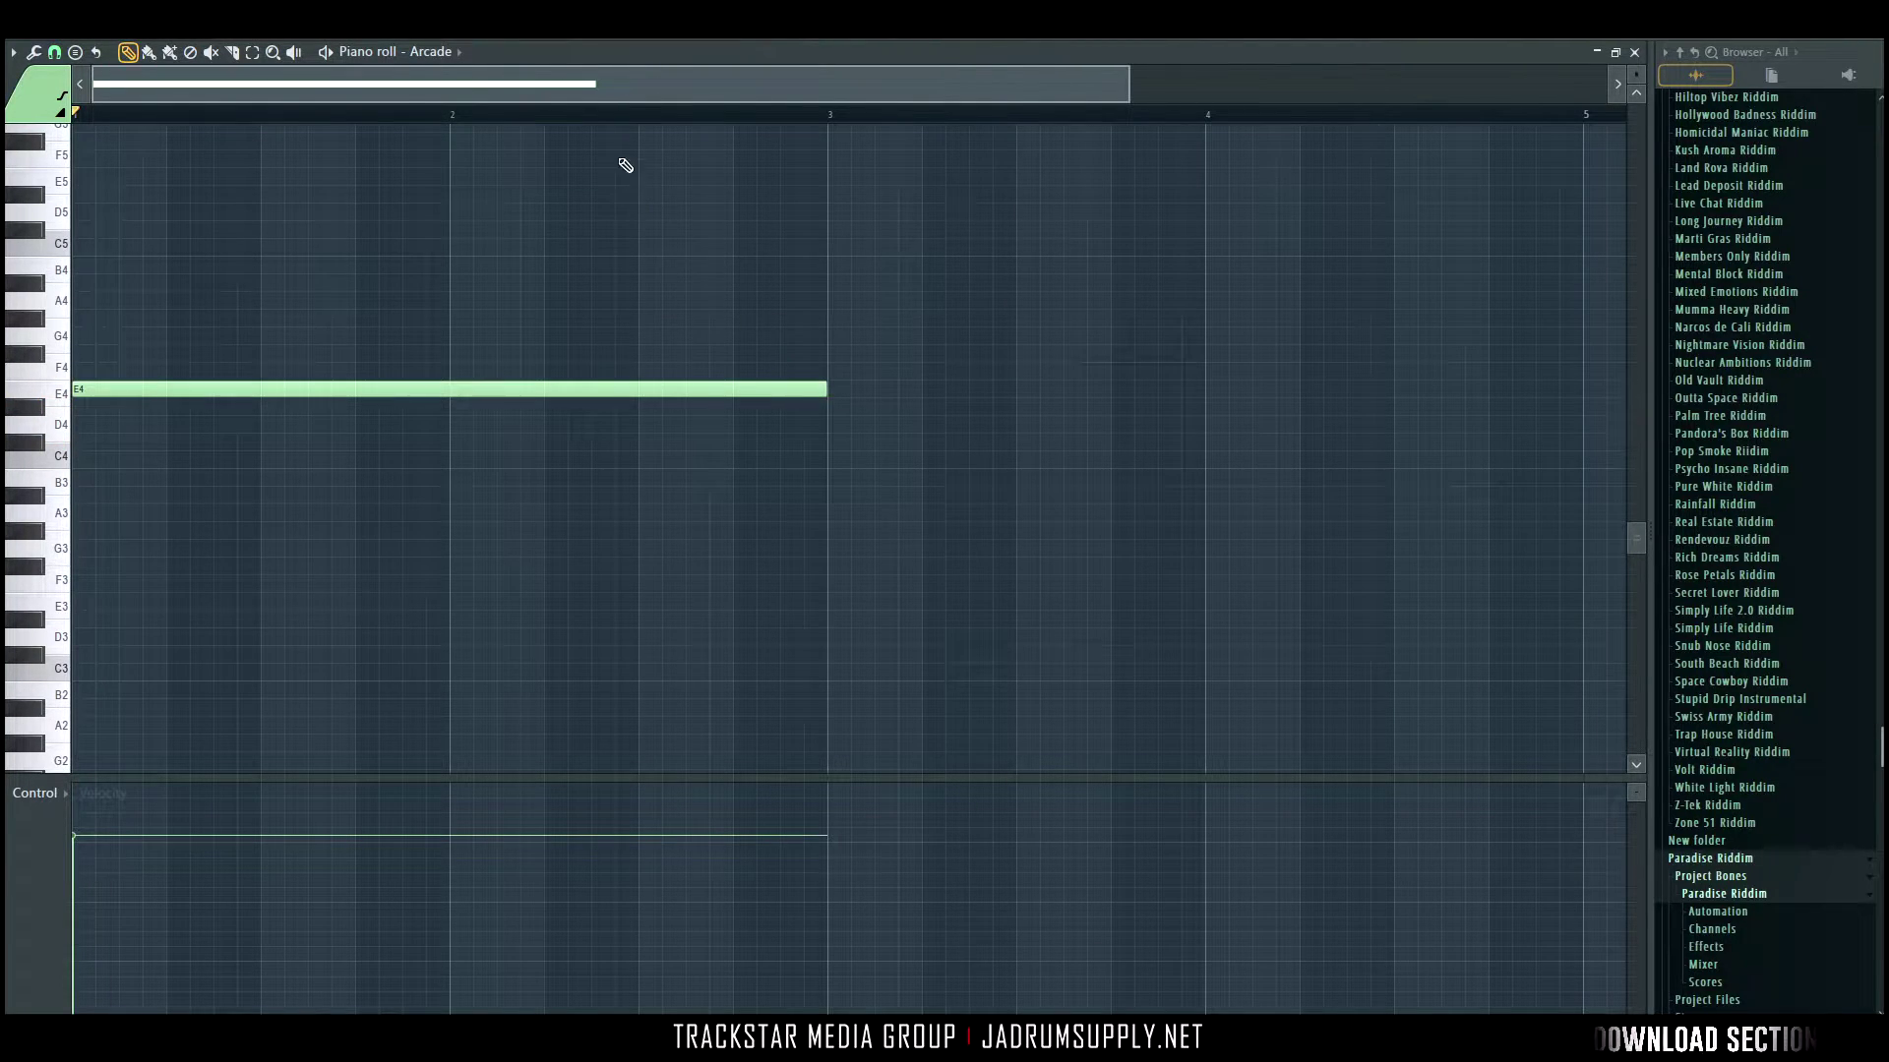
scroll(653, 116, down, 3)
click(1634, 52)
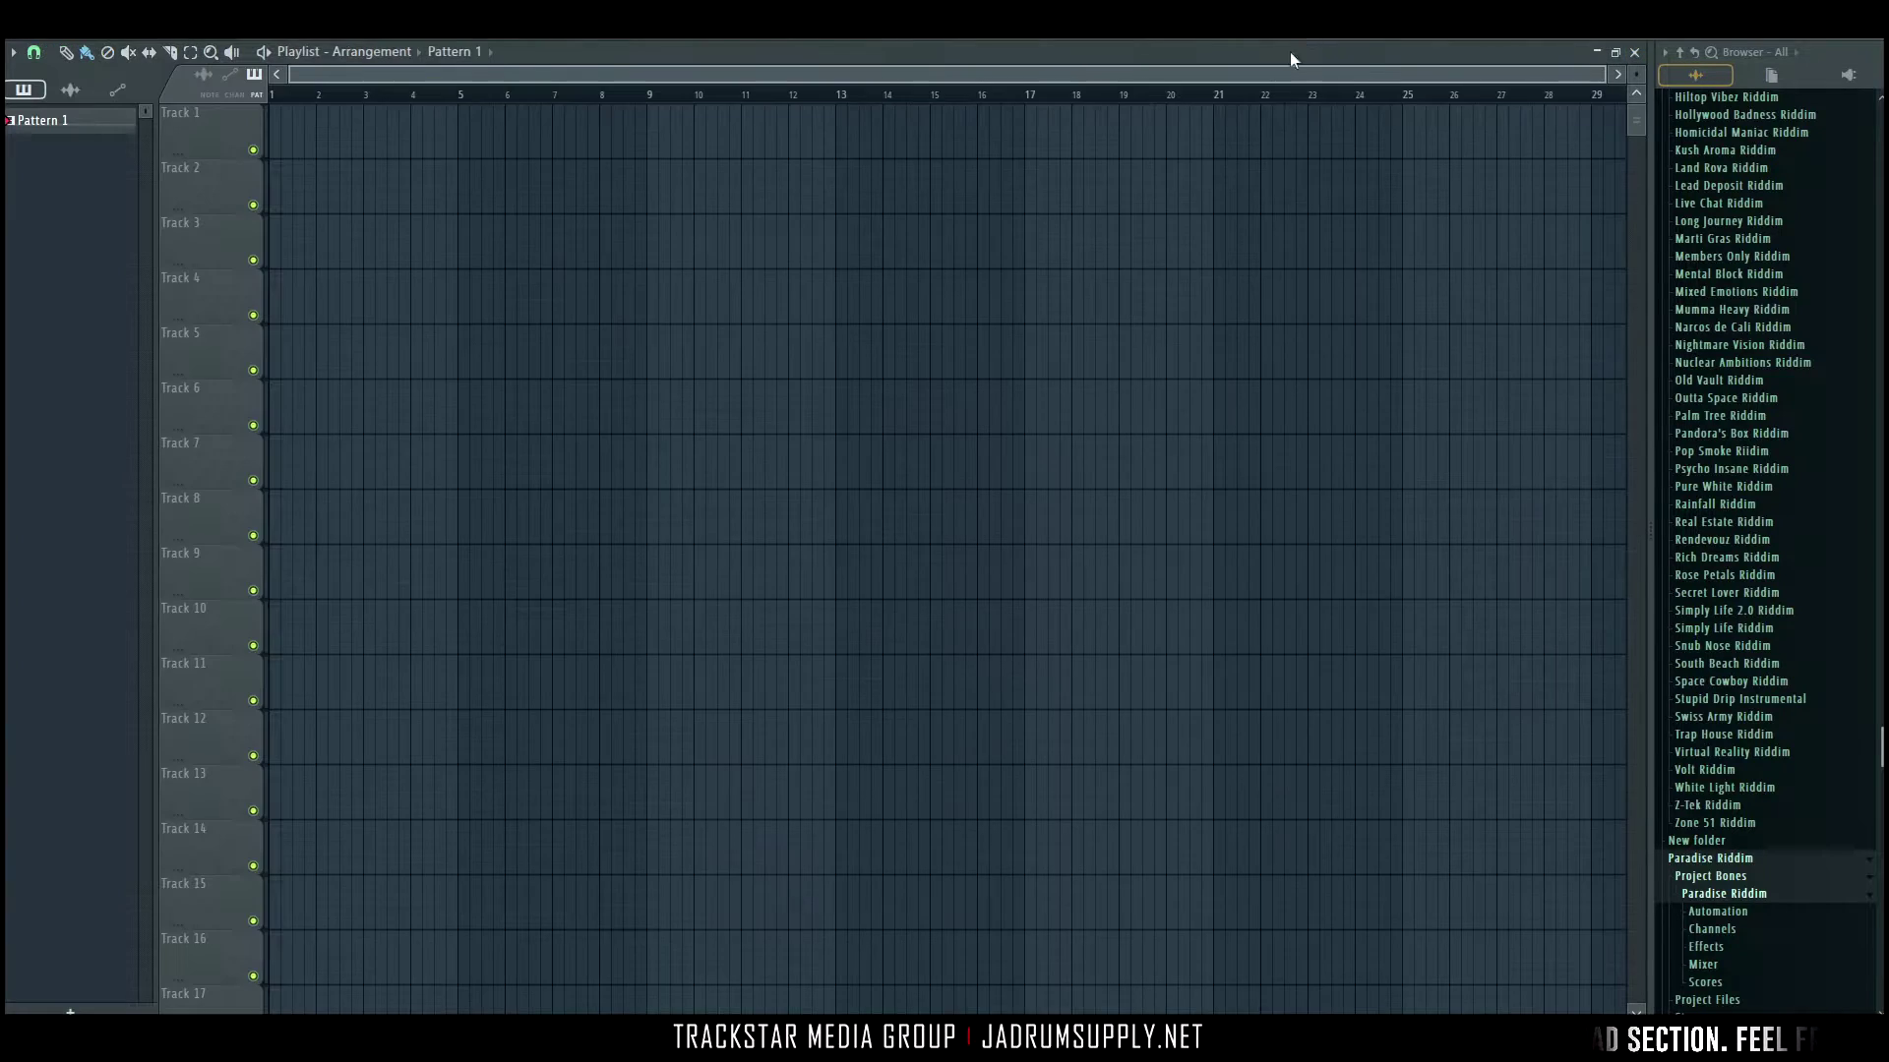
Load the A# MINOR scale from the 4. MIDI minor scales collection into the Sampler channel.
key(F7)
key(F6)
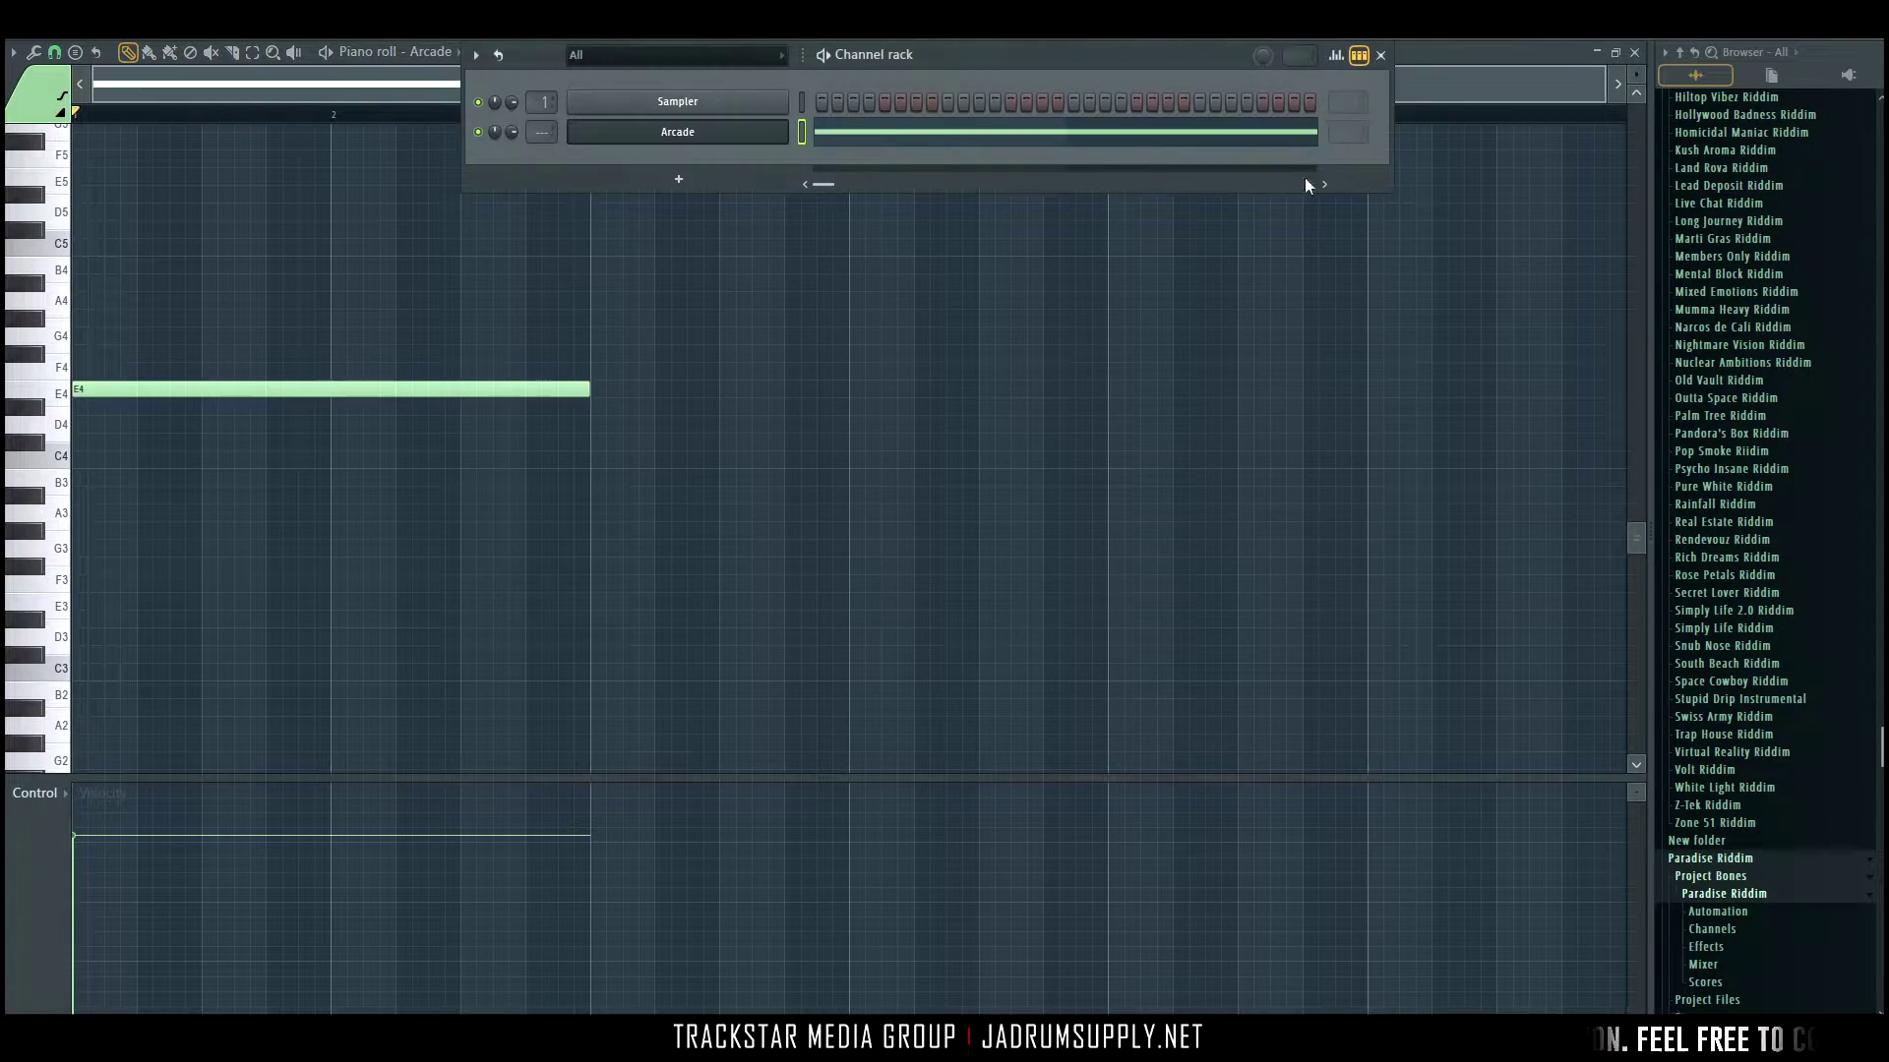
key(Return)
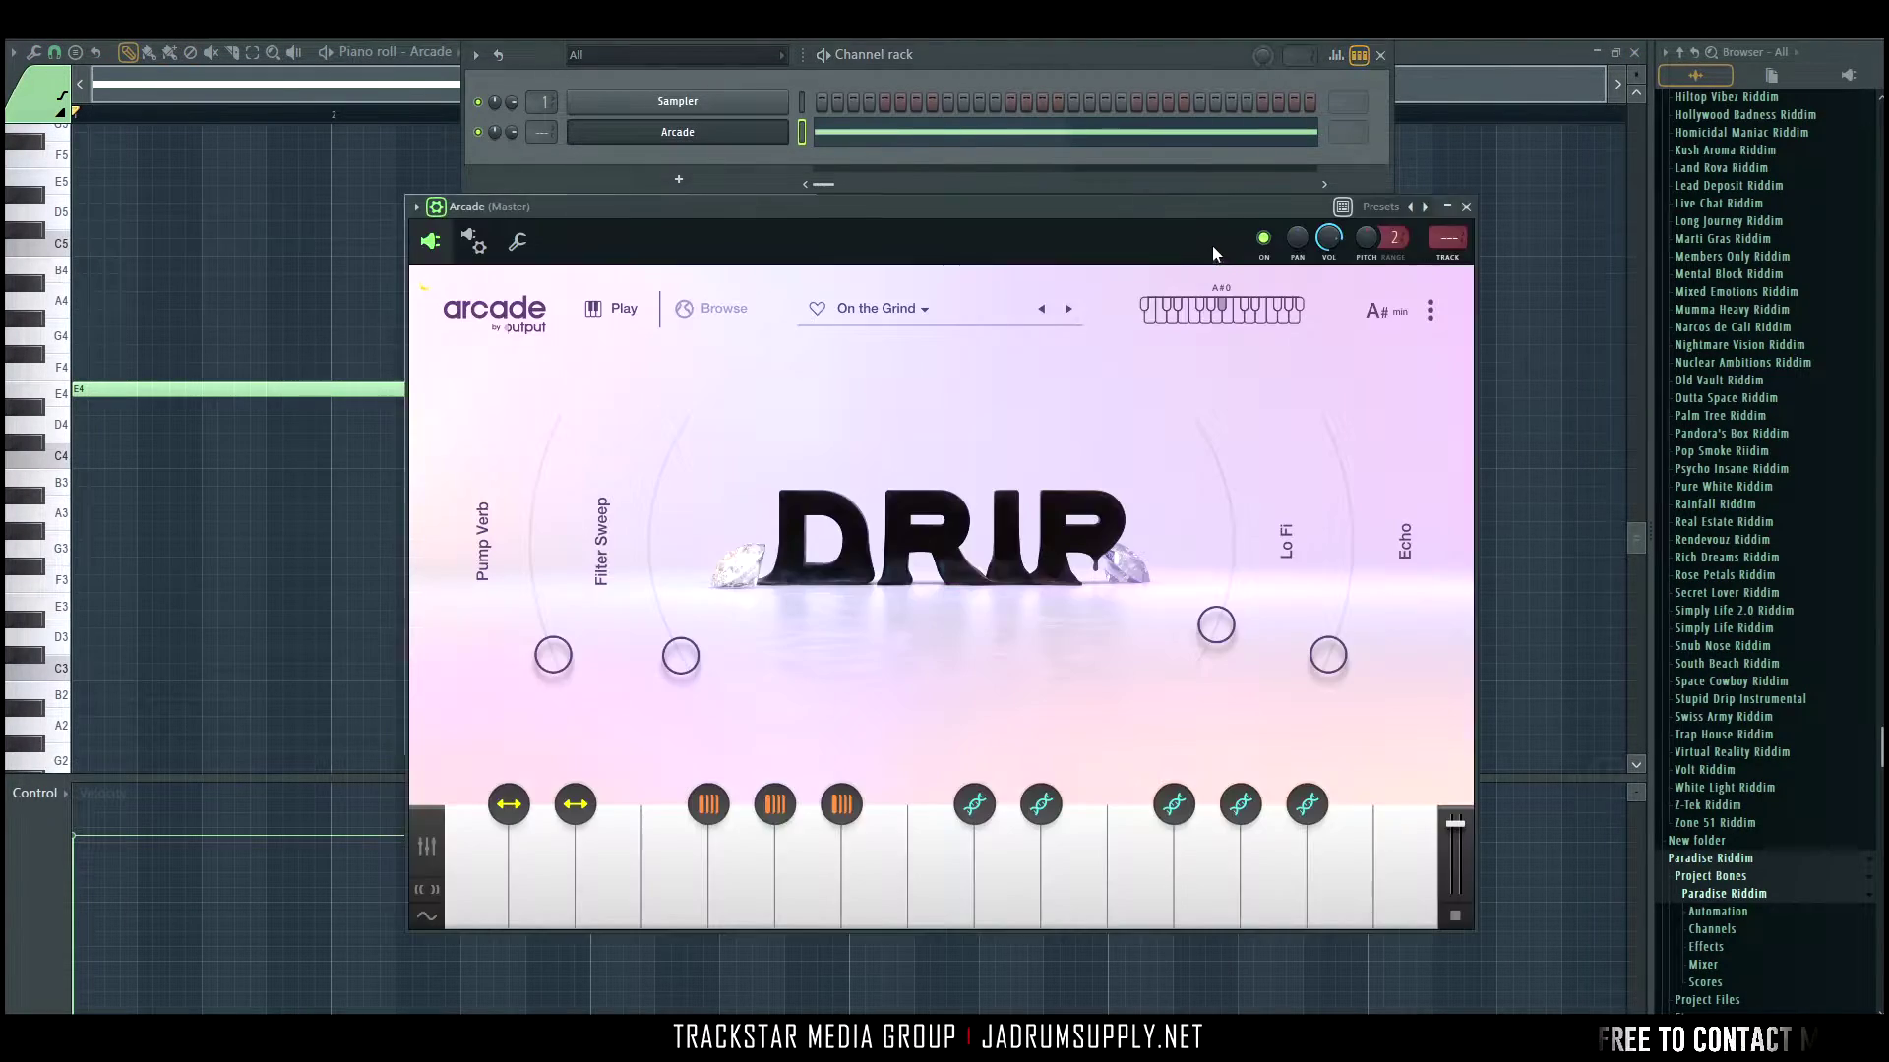
click(1693, 73)
click(1683, 301)
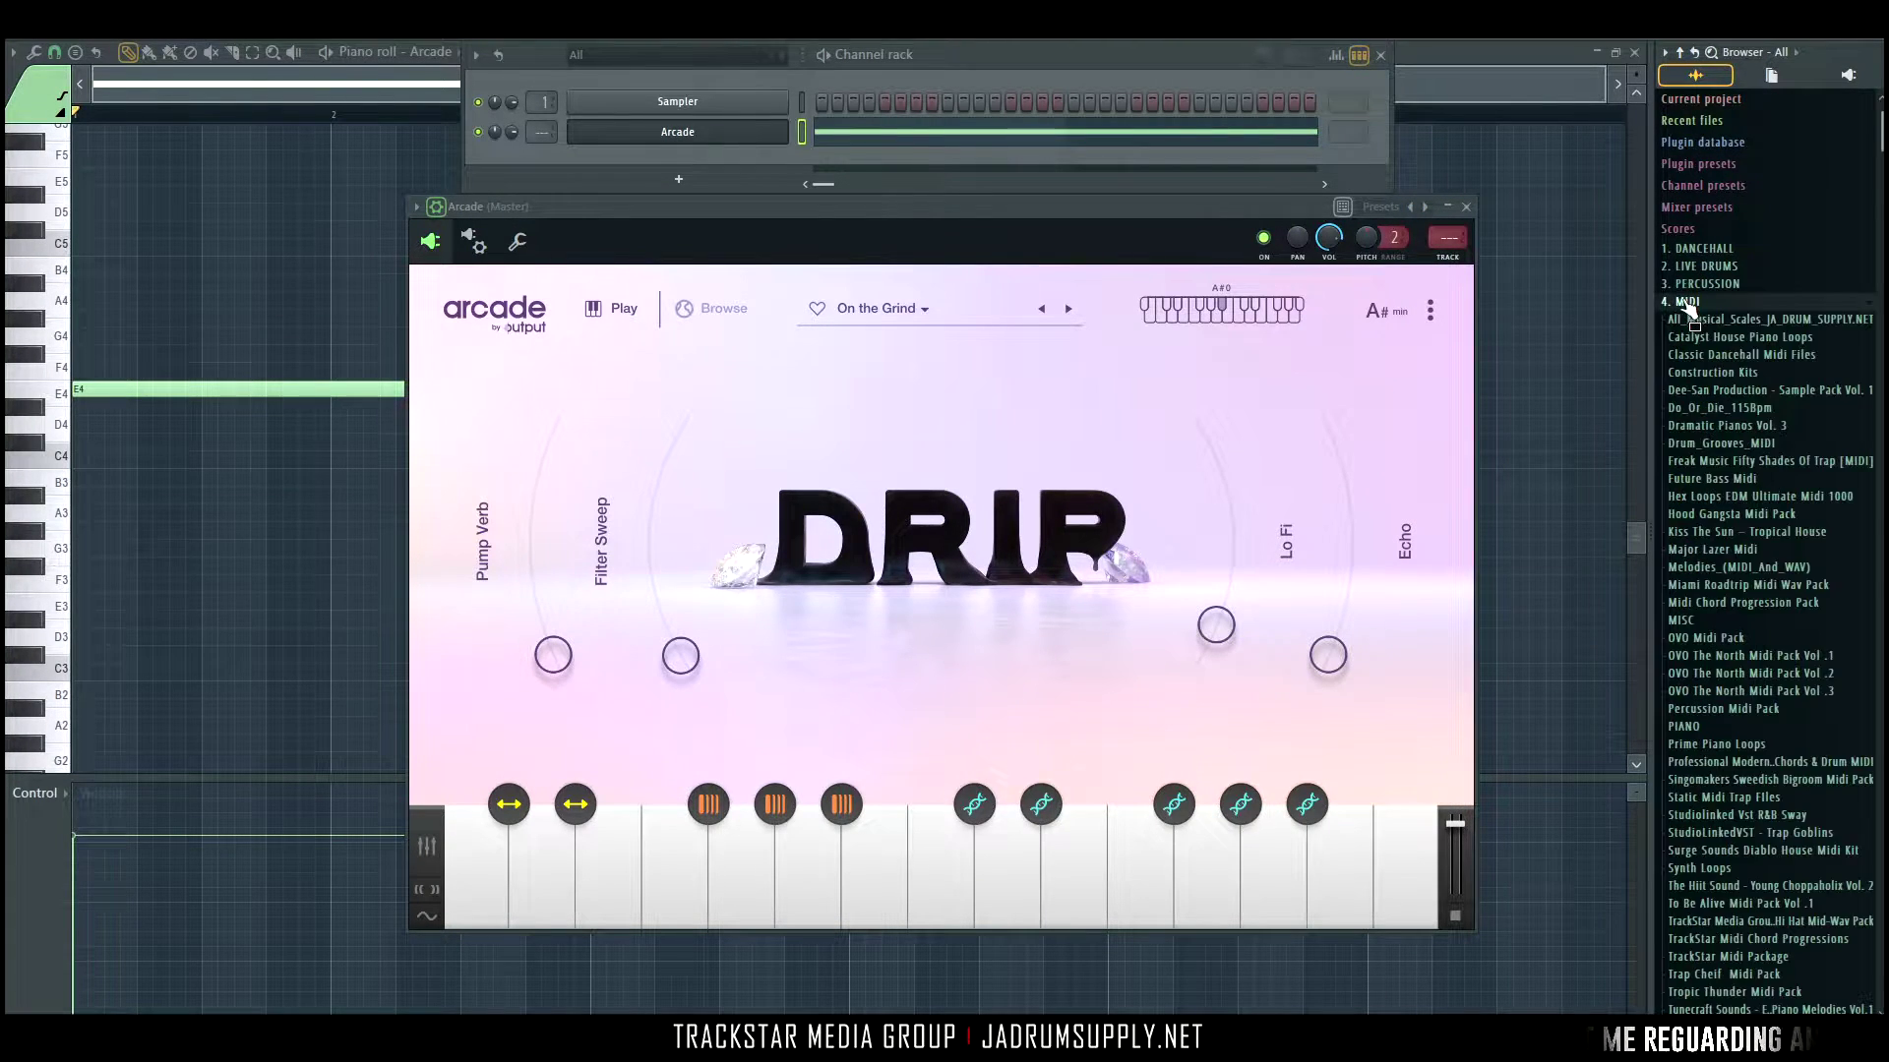
click(1716, 320)
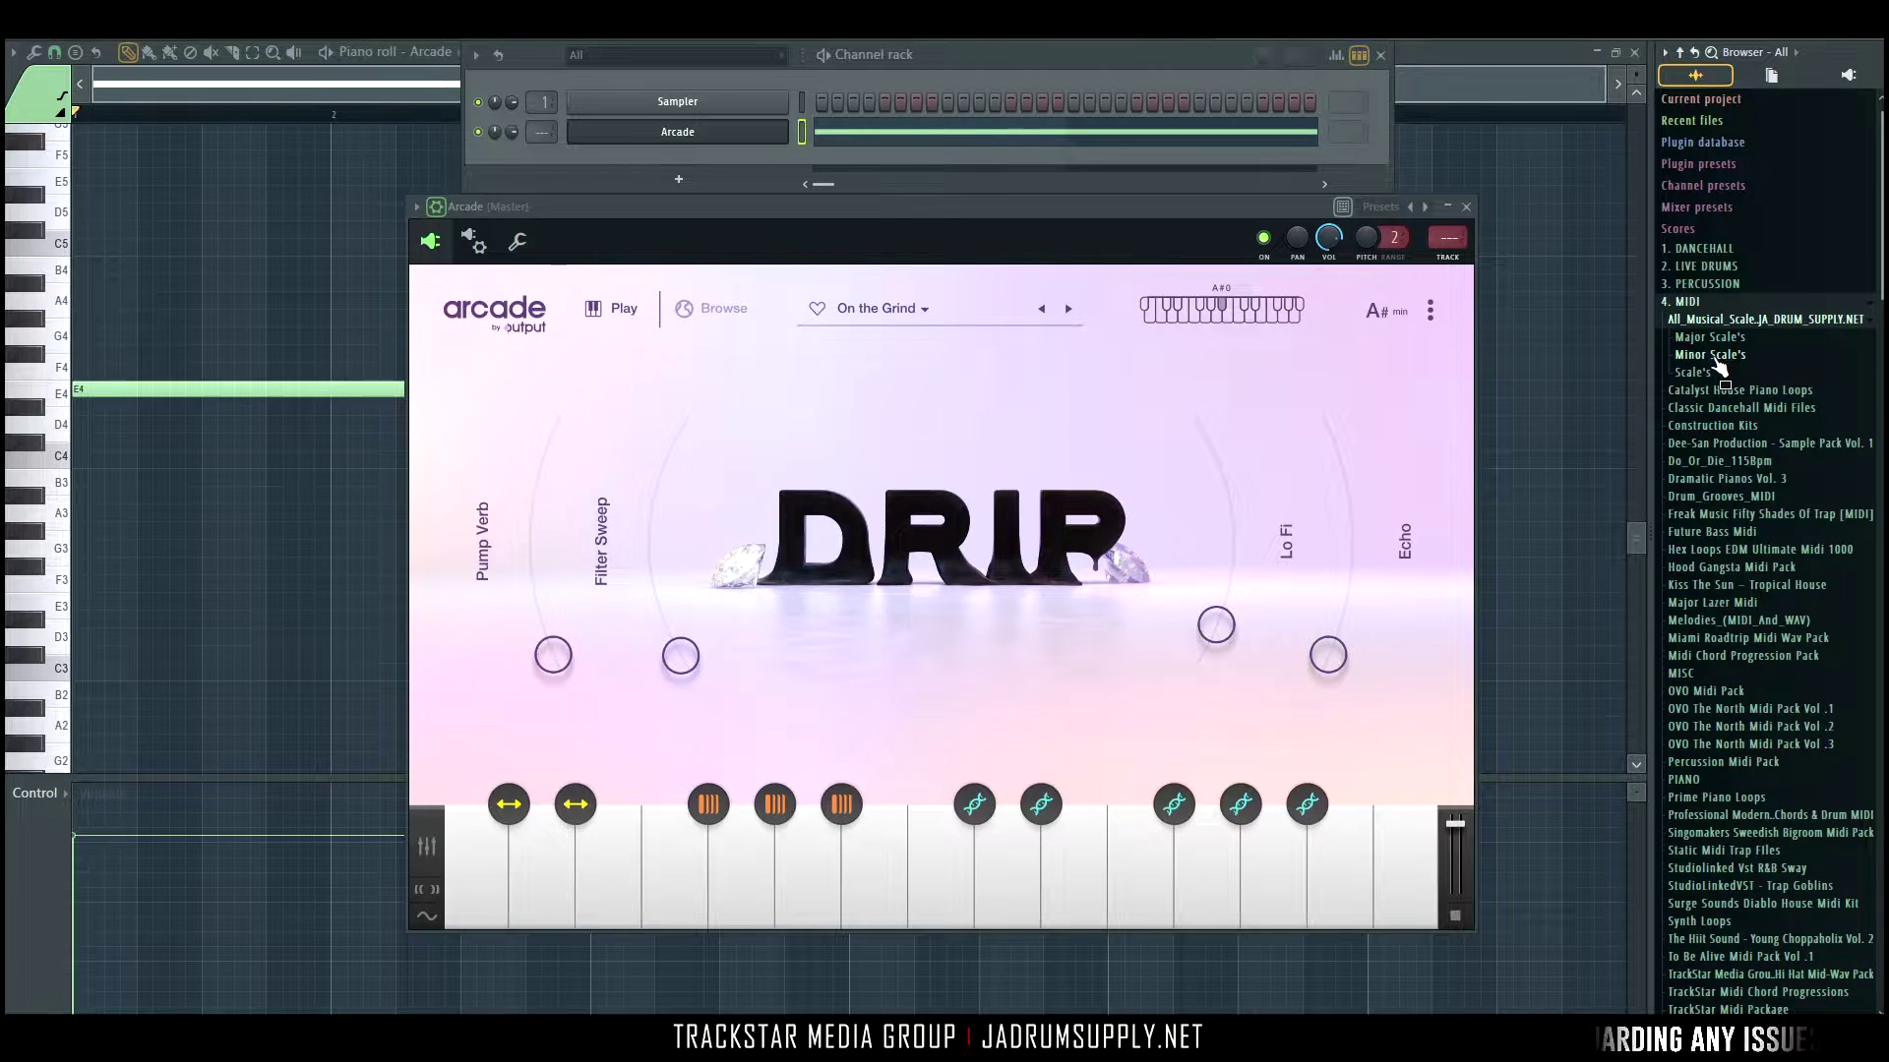
click(1714, 355)
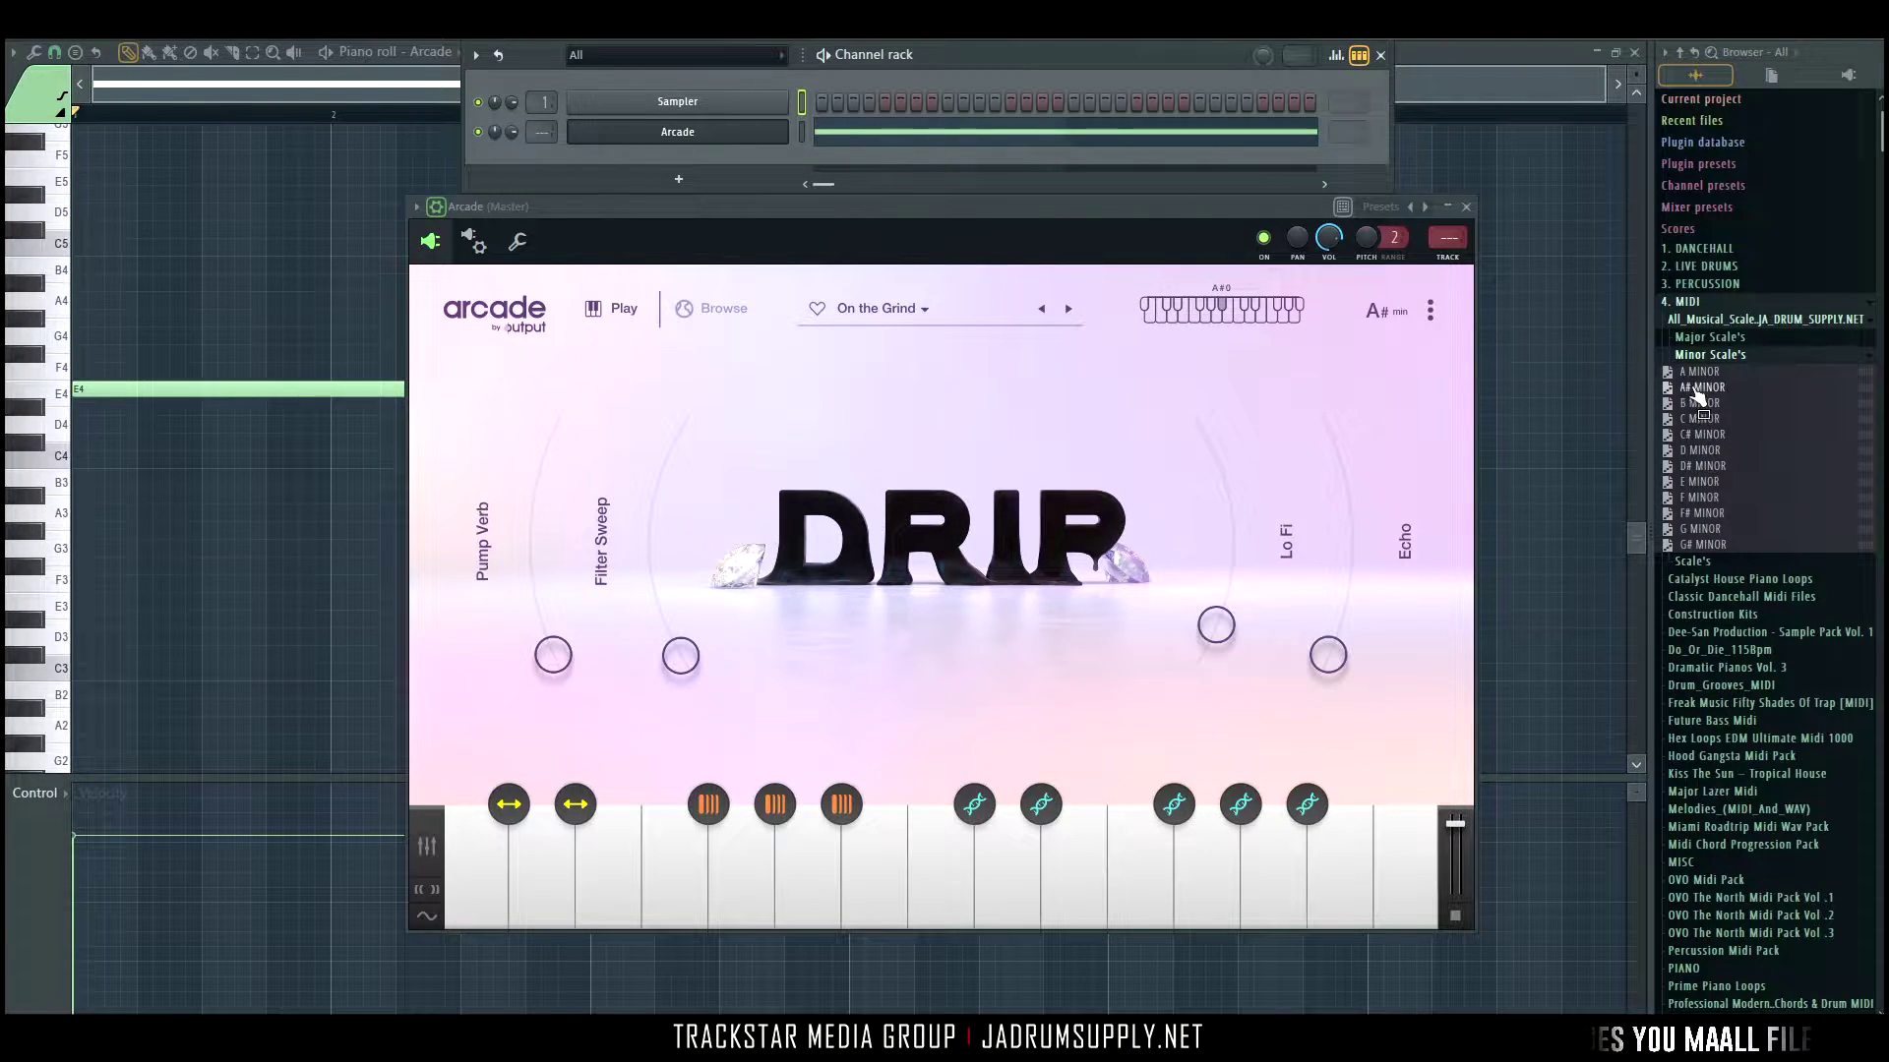
drag(1695, 392, 1699, 392)
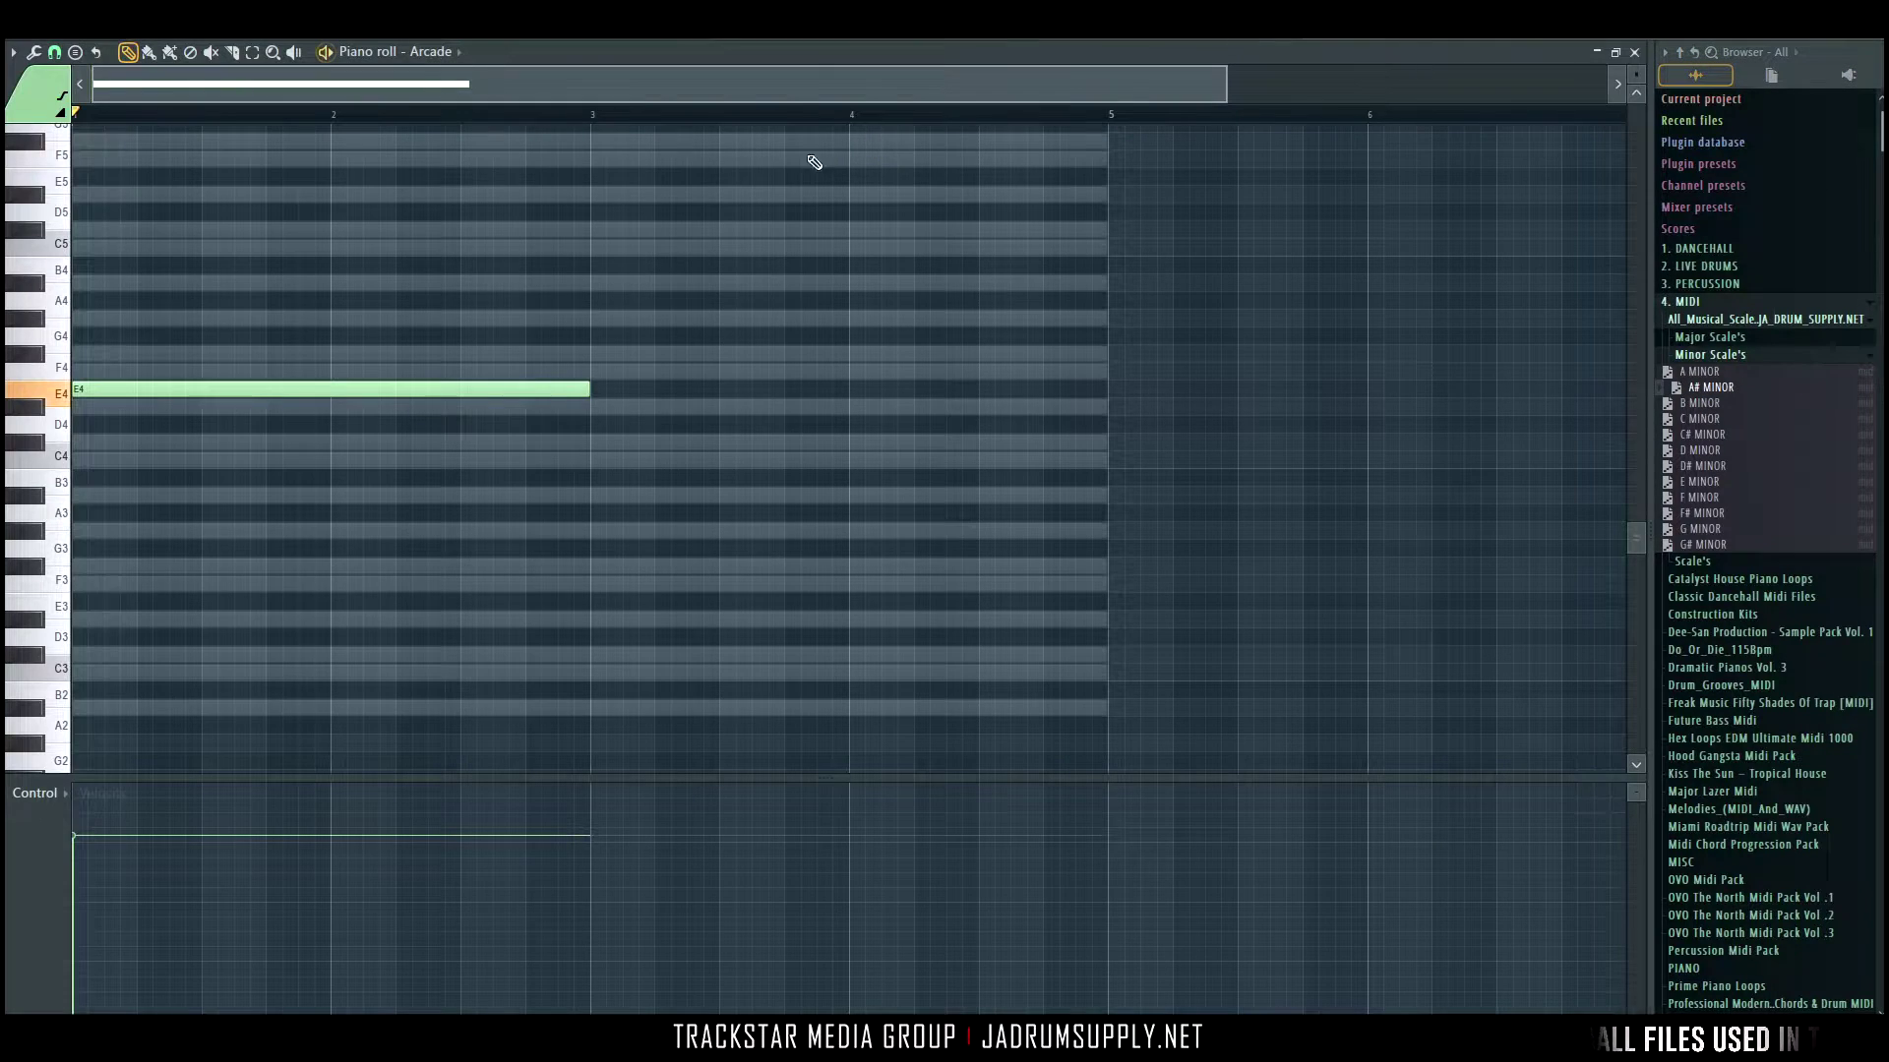
Extend Arcade's E4 note to four bars while the pattern plays, and stop playback.
key(space)
drag(591, 390, 1107, 392)
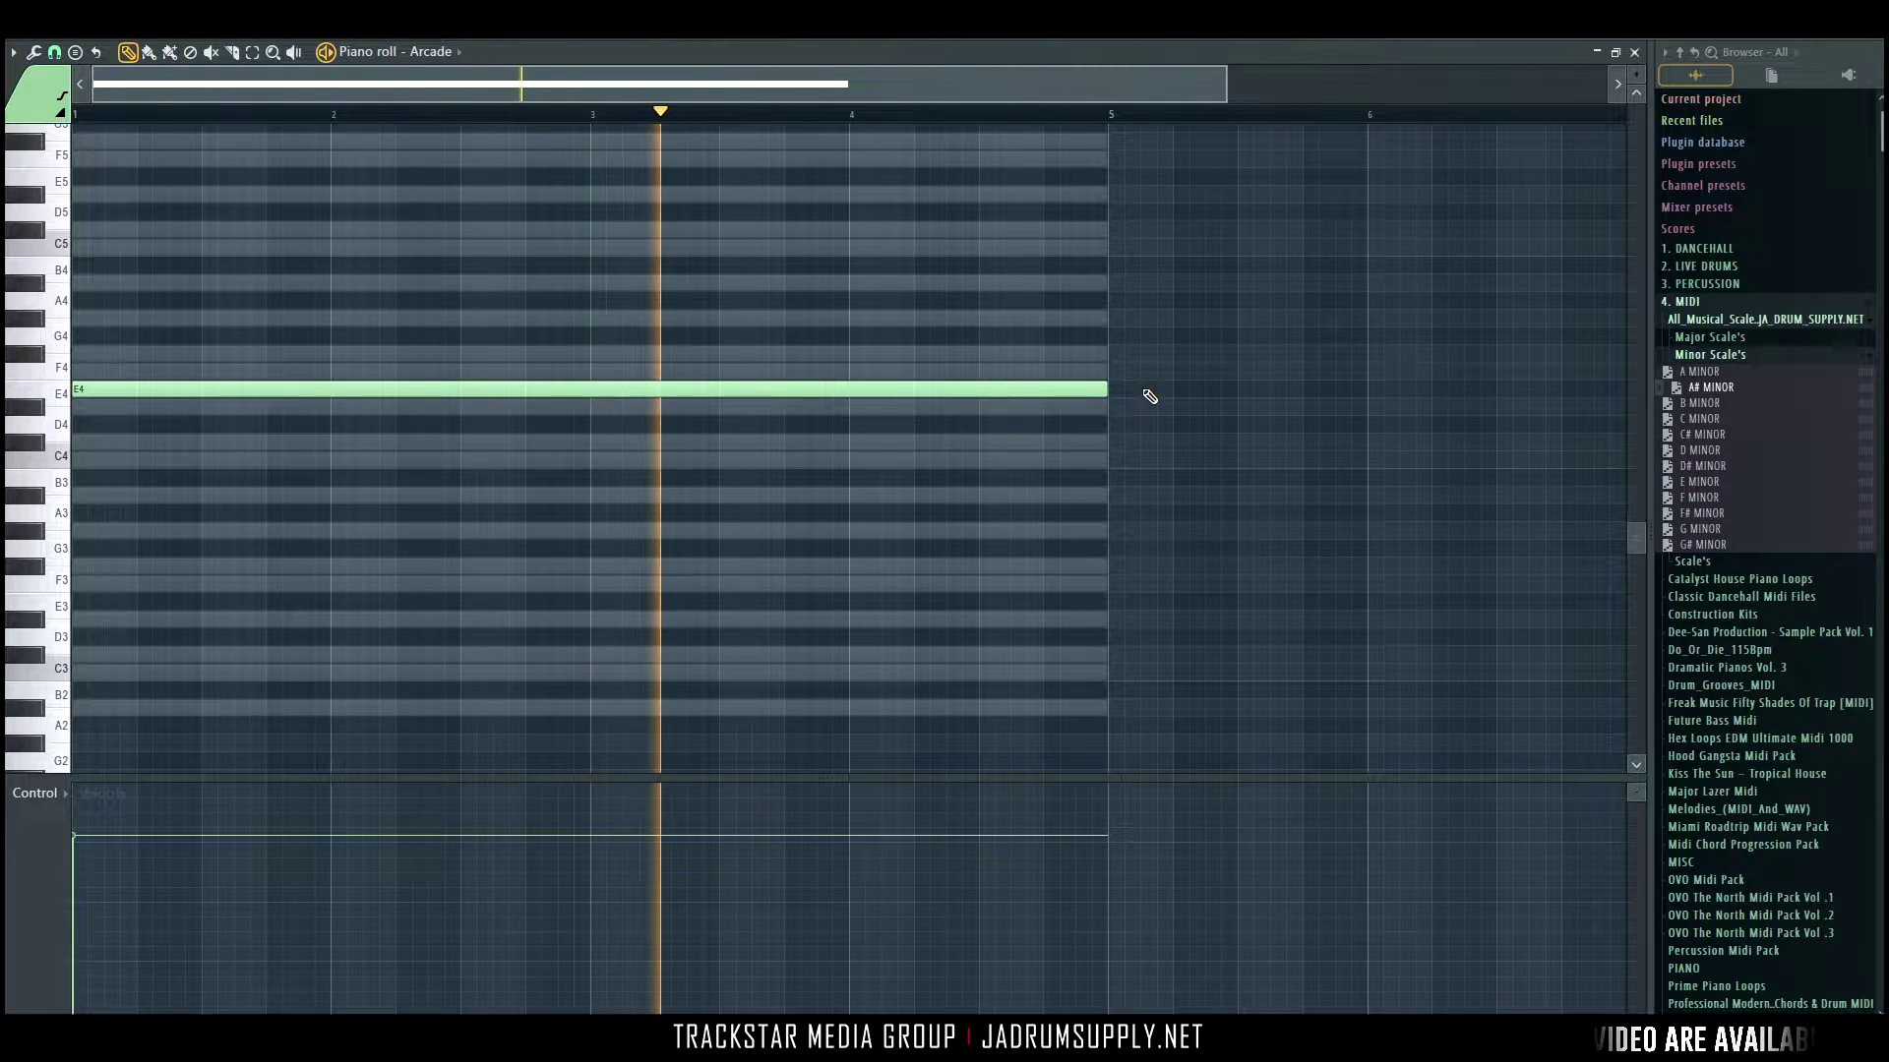
key(space)
Reopen Arcade, view a key's sample in the editor, and audition another sample key.
key(F6)
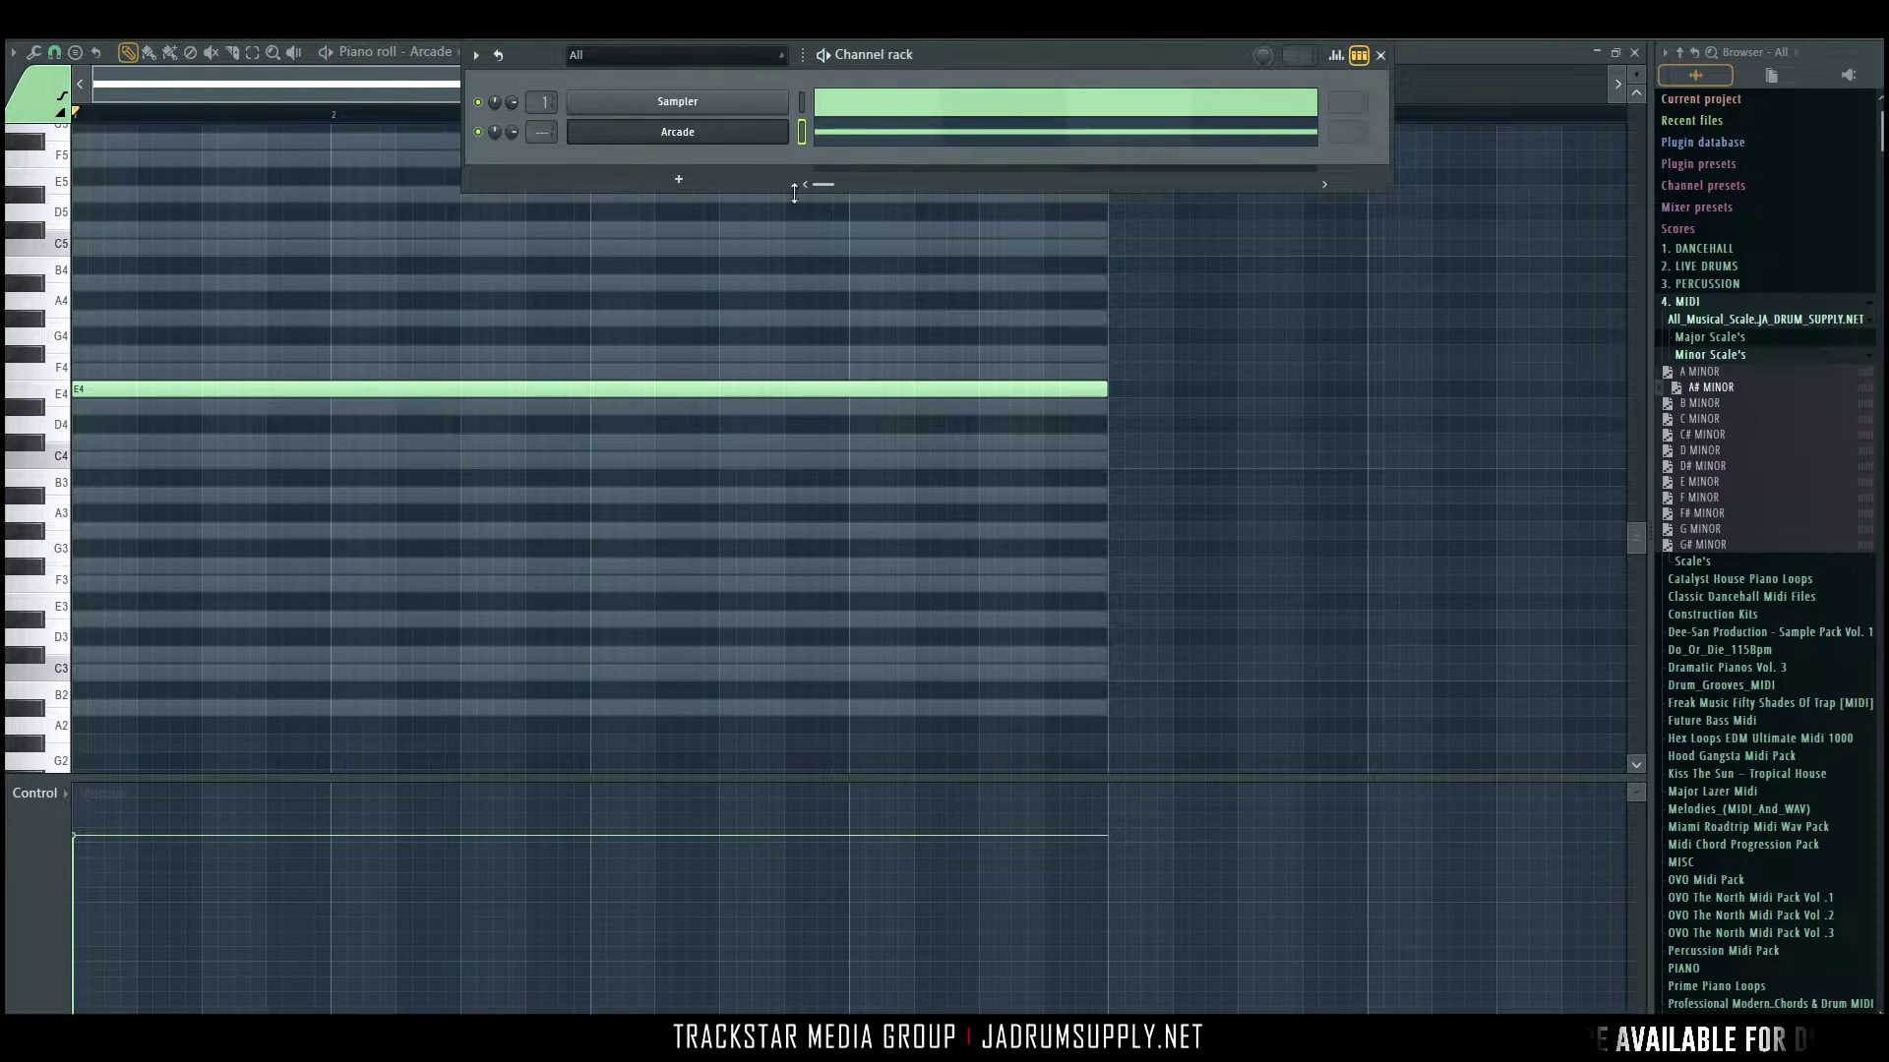
click(678, 130)
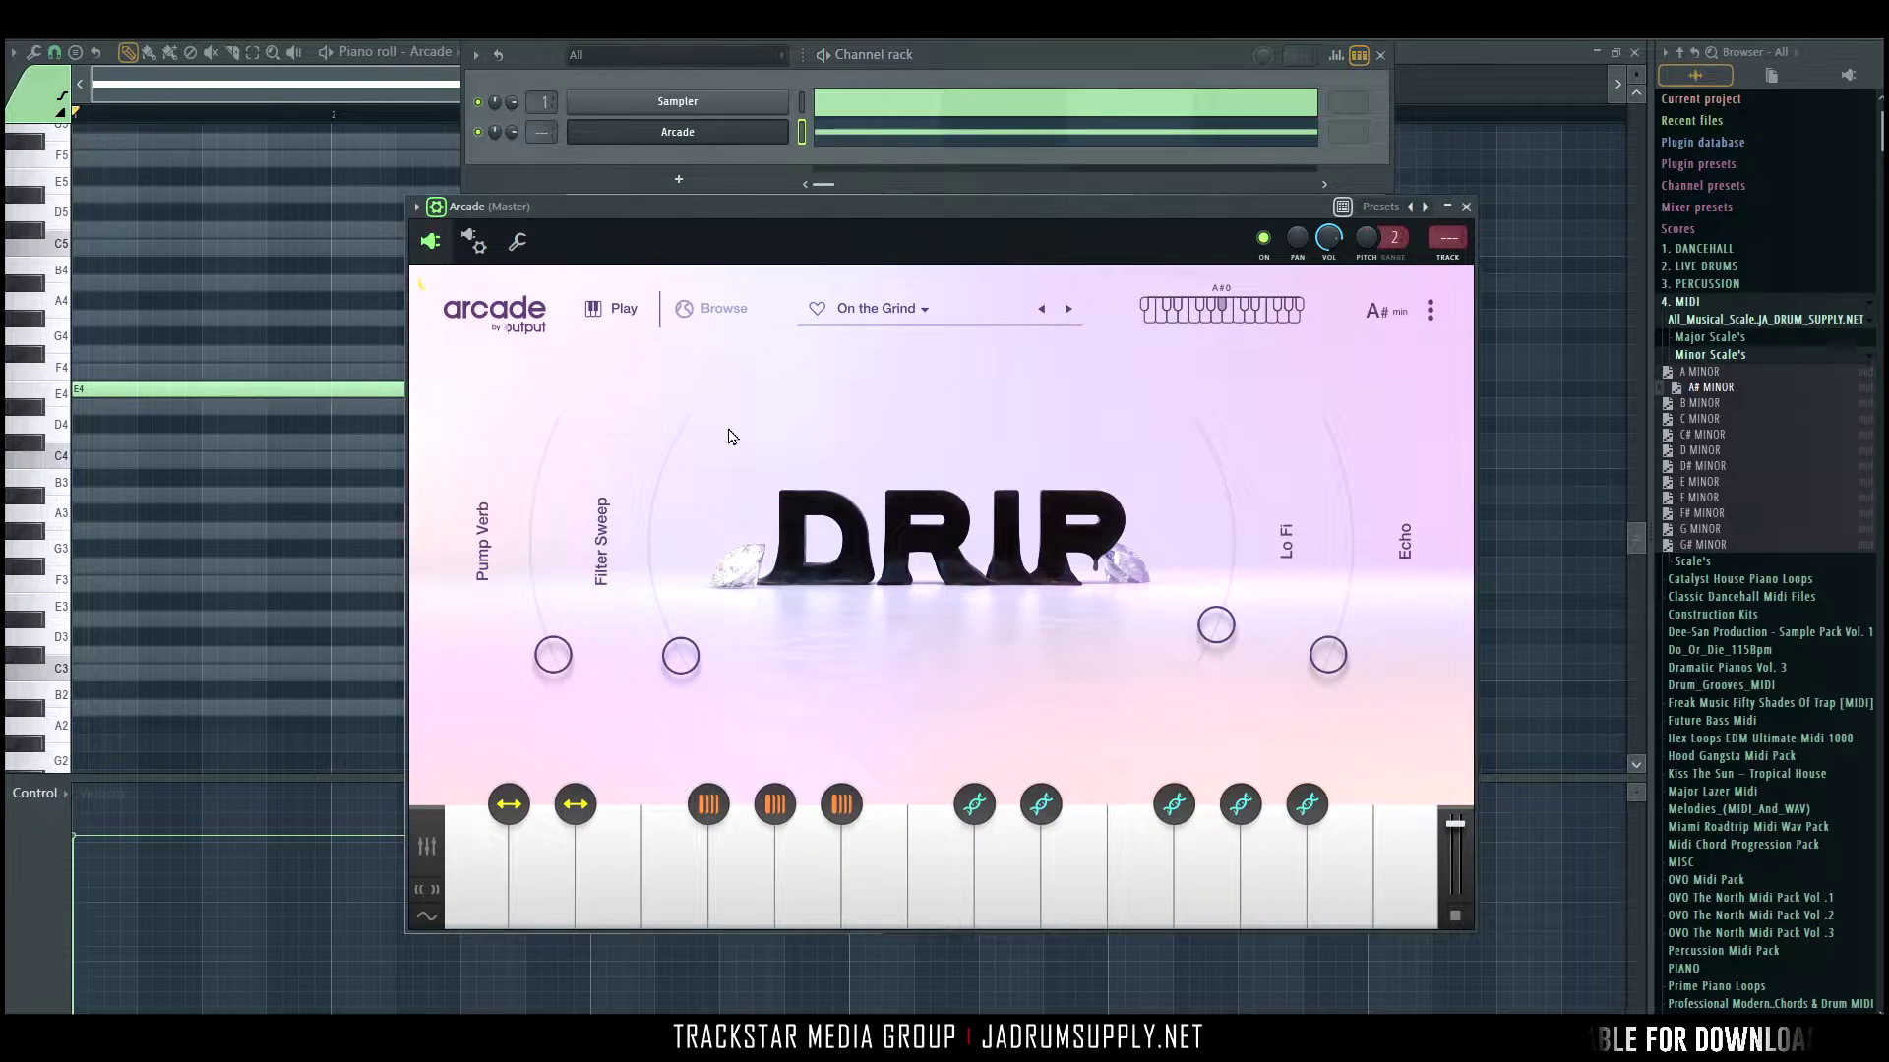
click(770, 919)
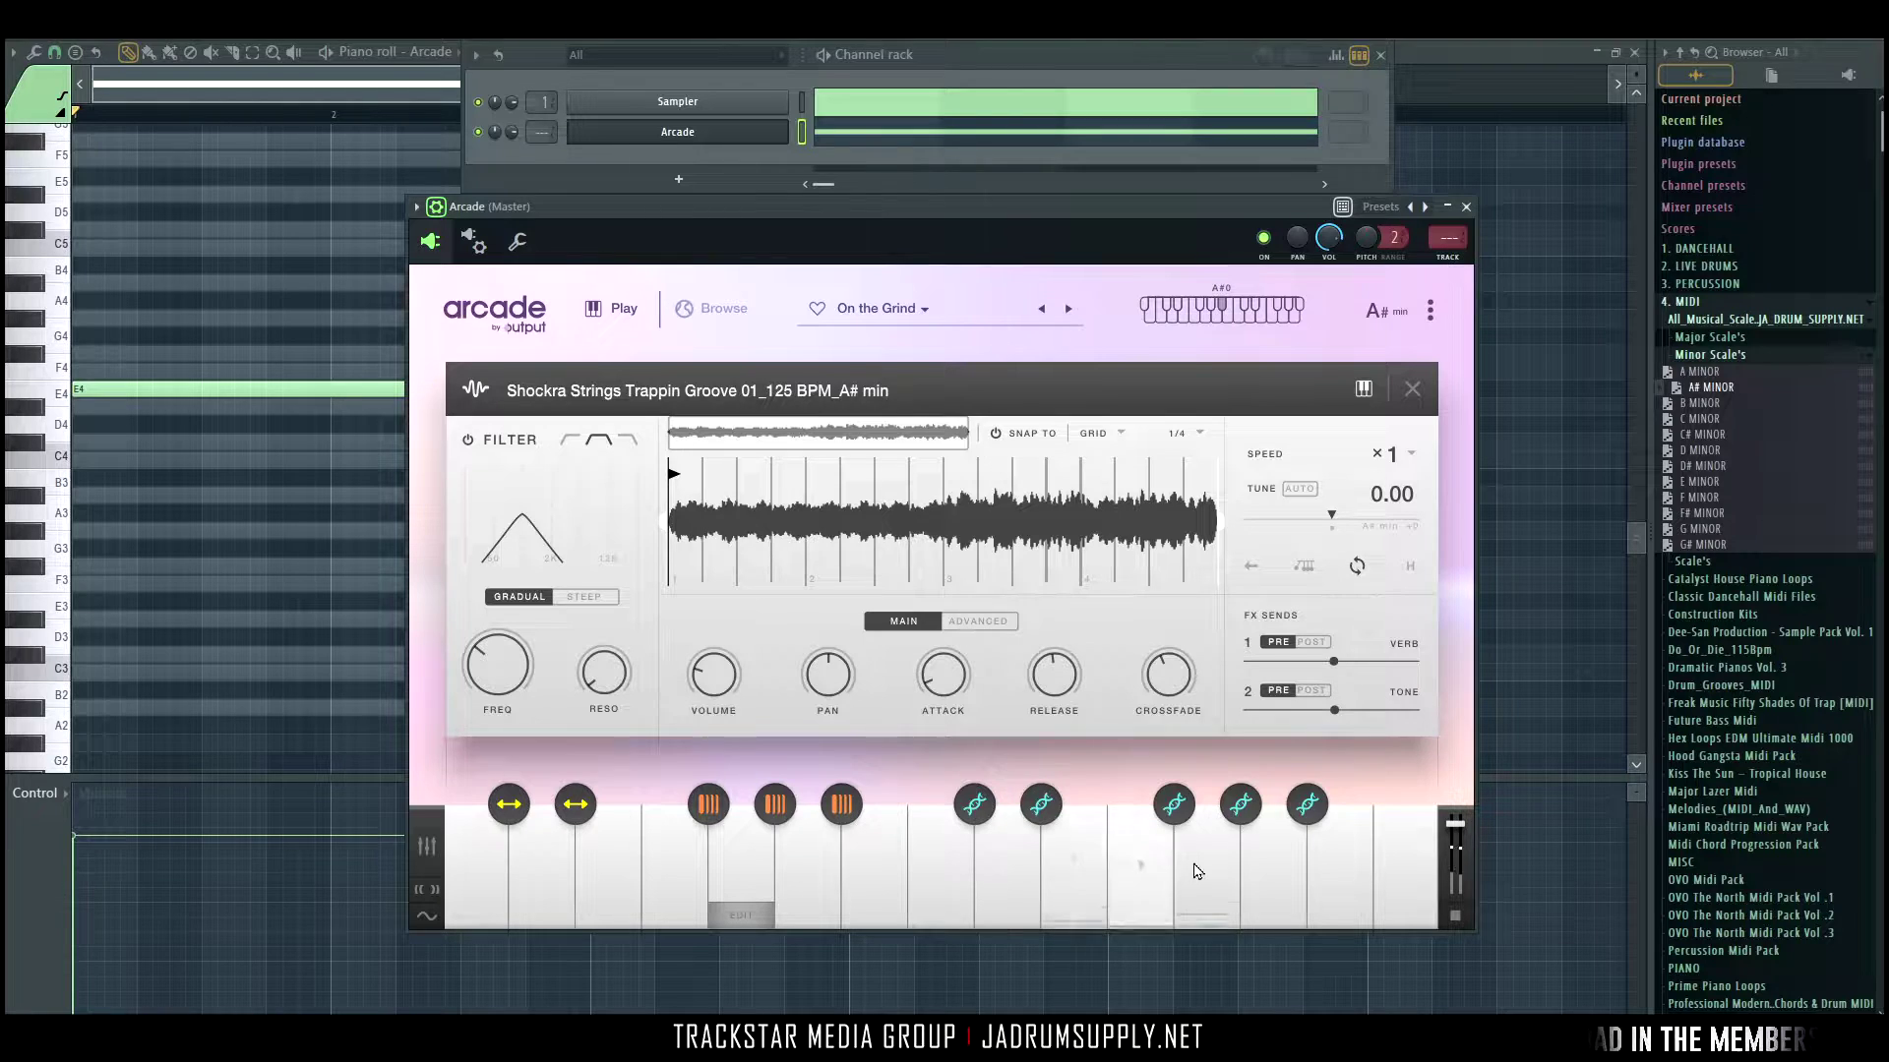
click(1088, 873)
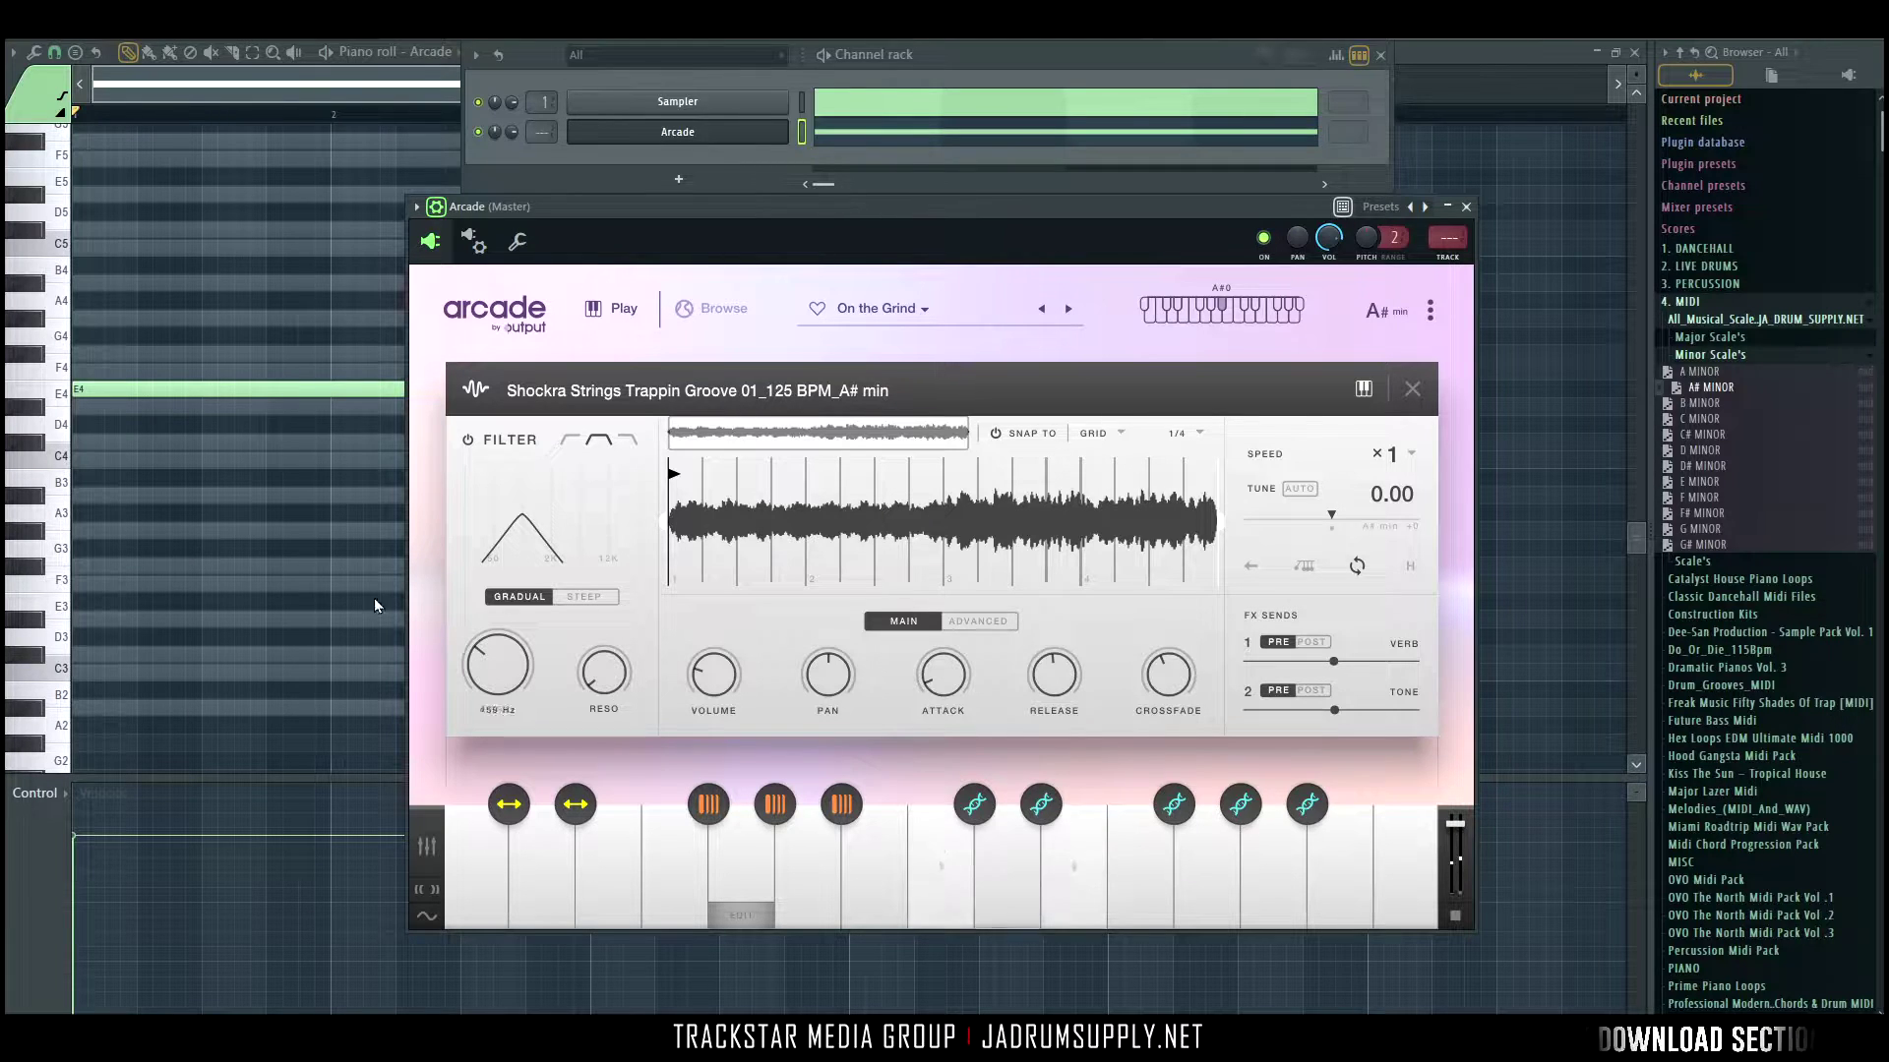
Add a four-bar E5 note above the E4 note in Arcade's piano roll.
click(67, 280)
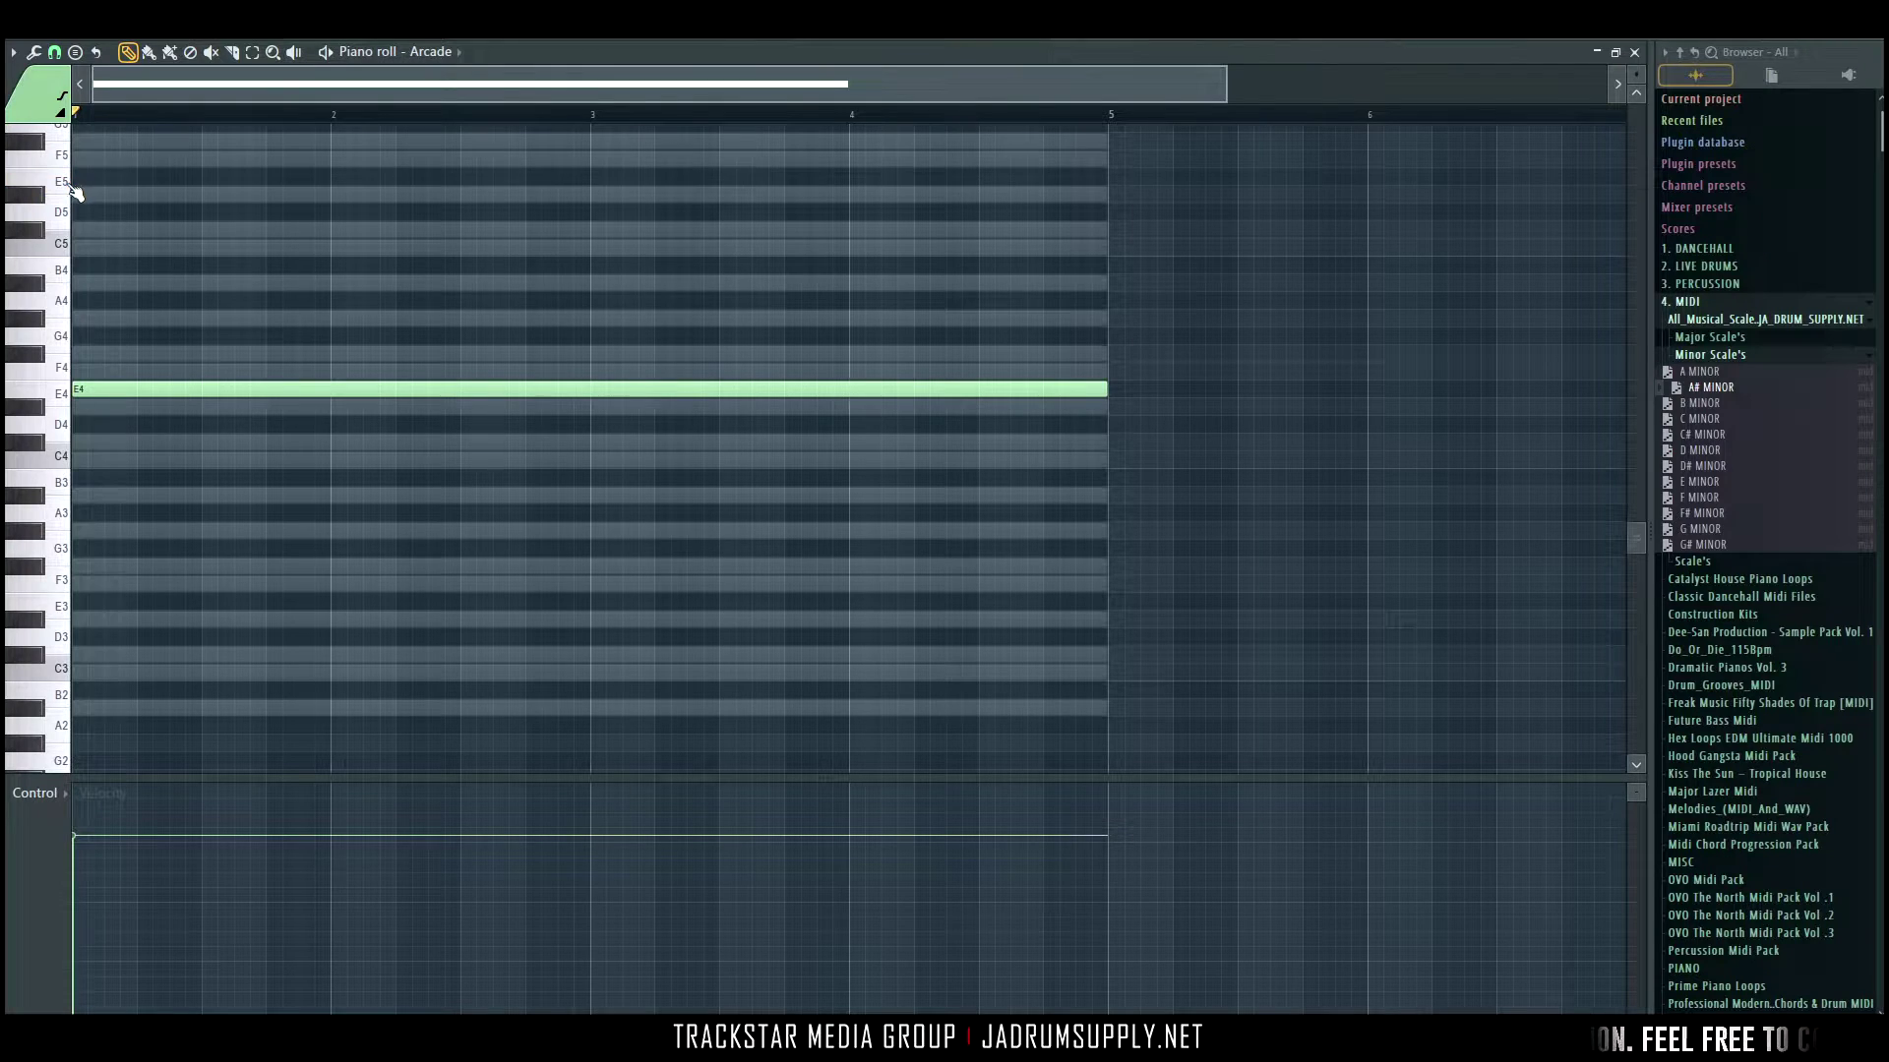
click(117, 176)
scroll(539, 116, down, 3)
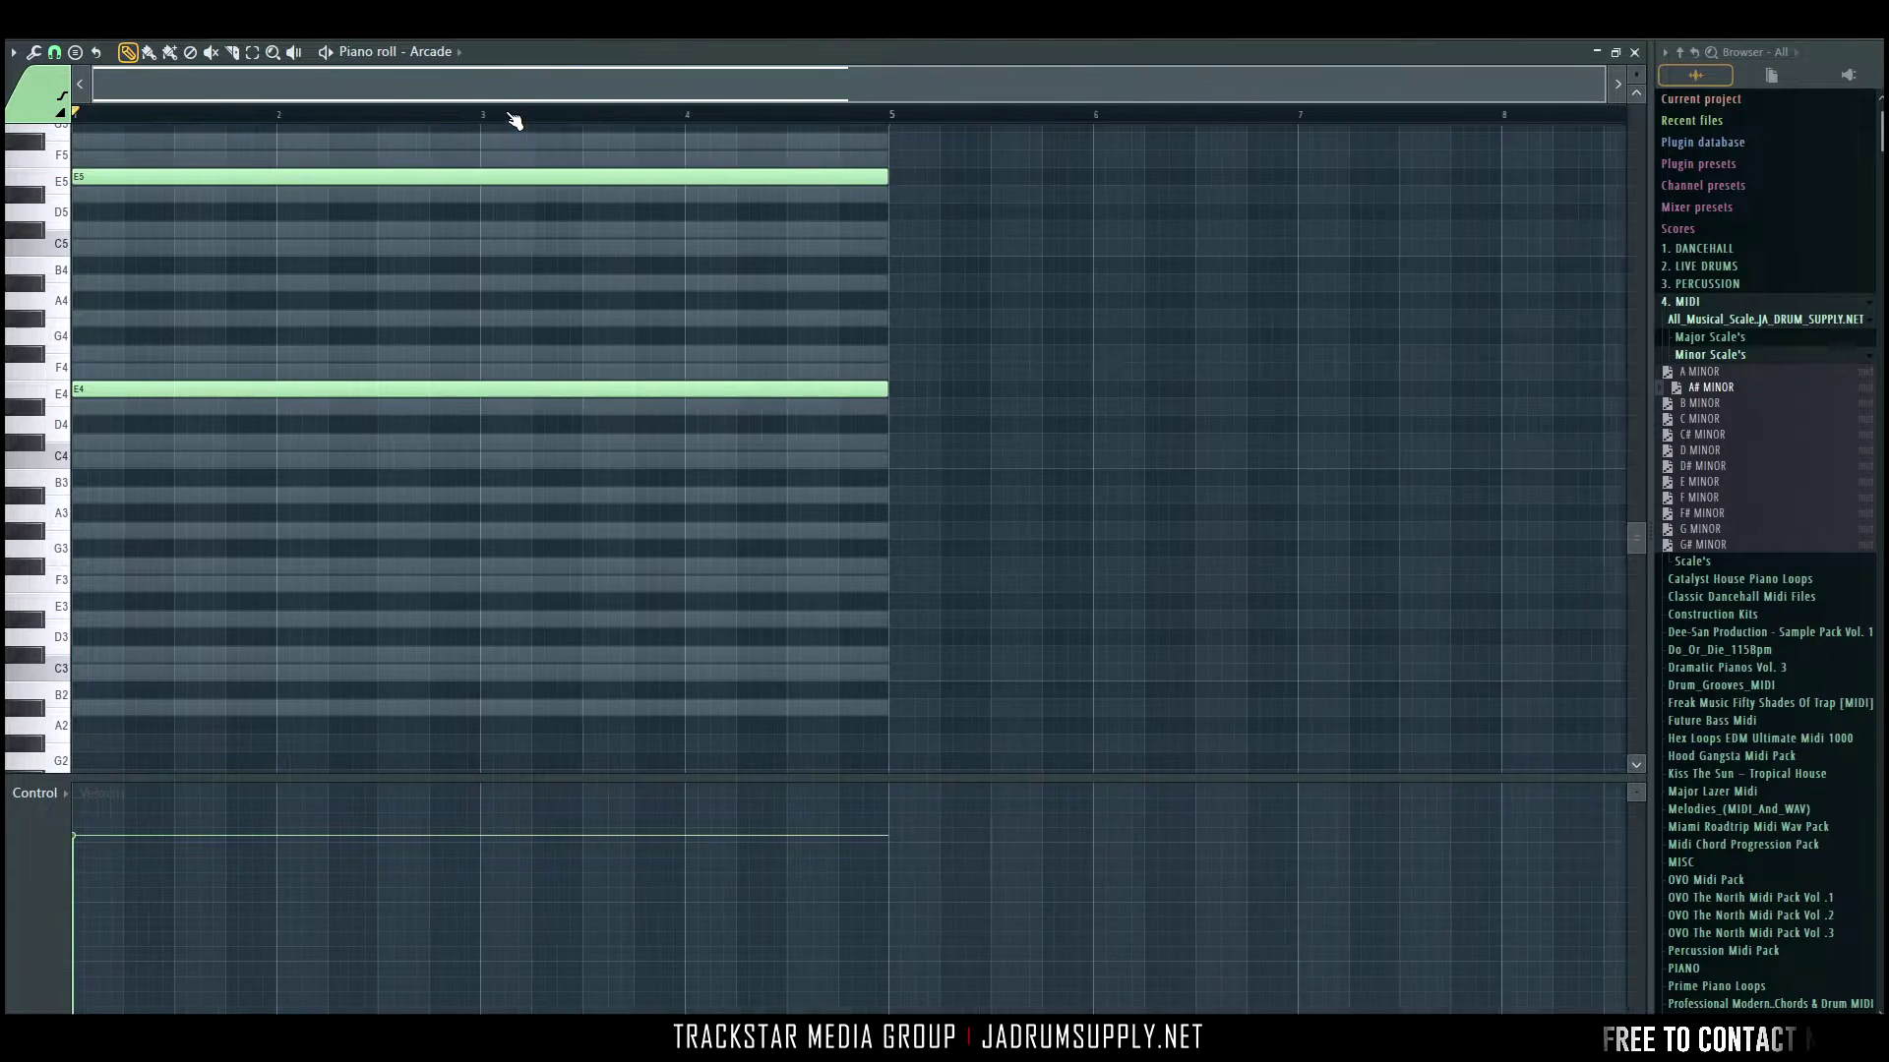
Clone the Arcade channel in the channel rack.
key(F6)
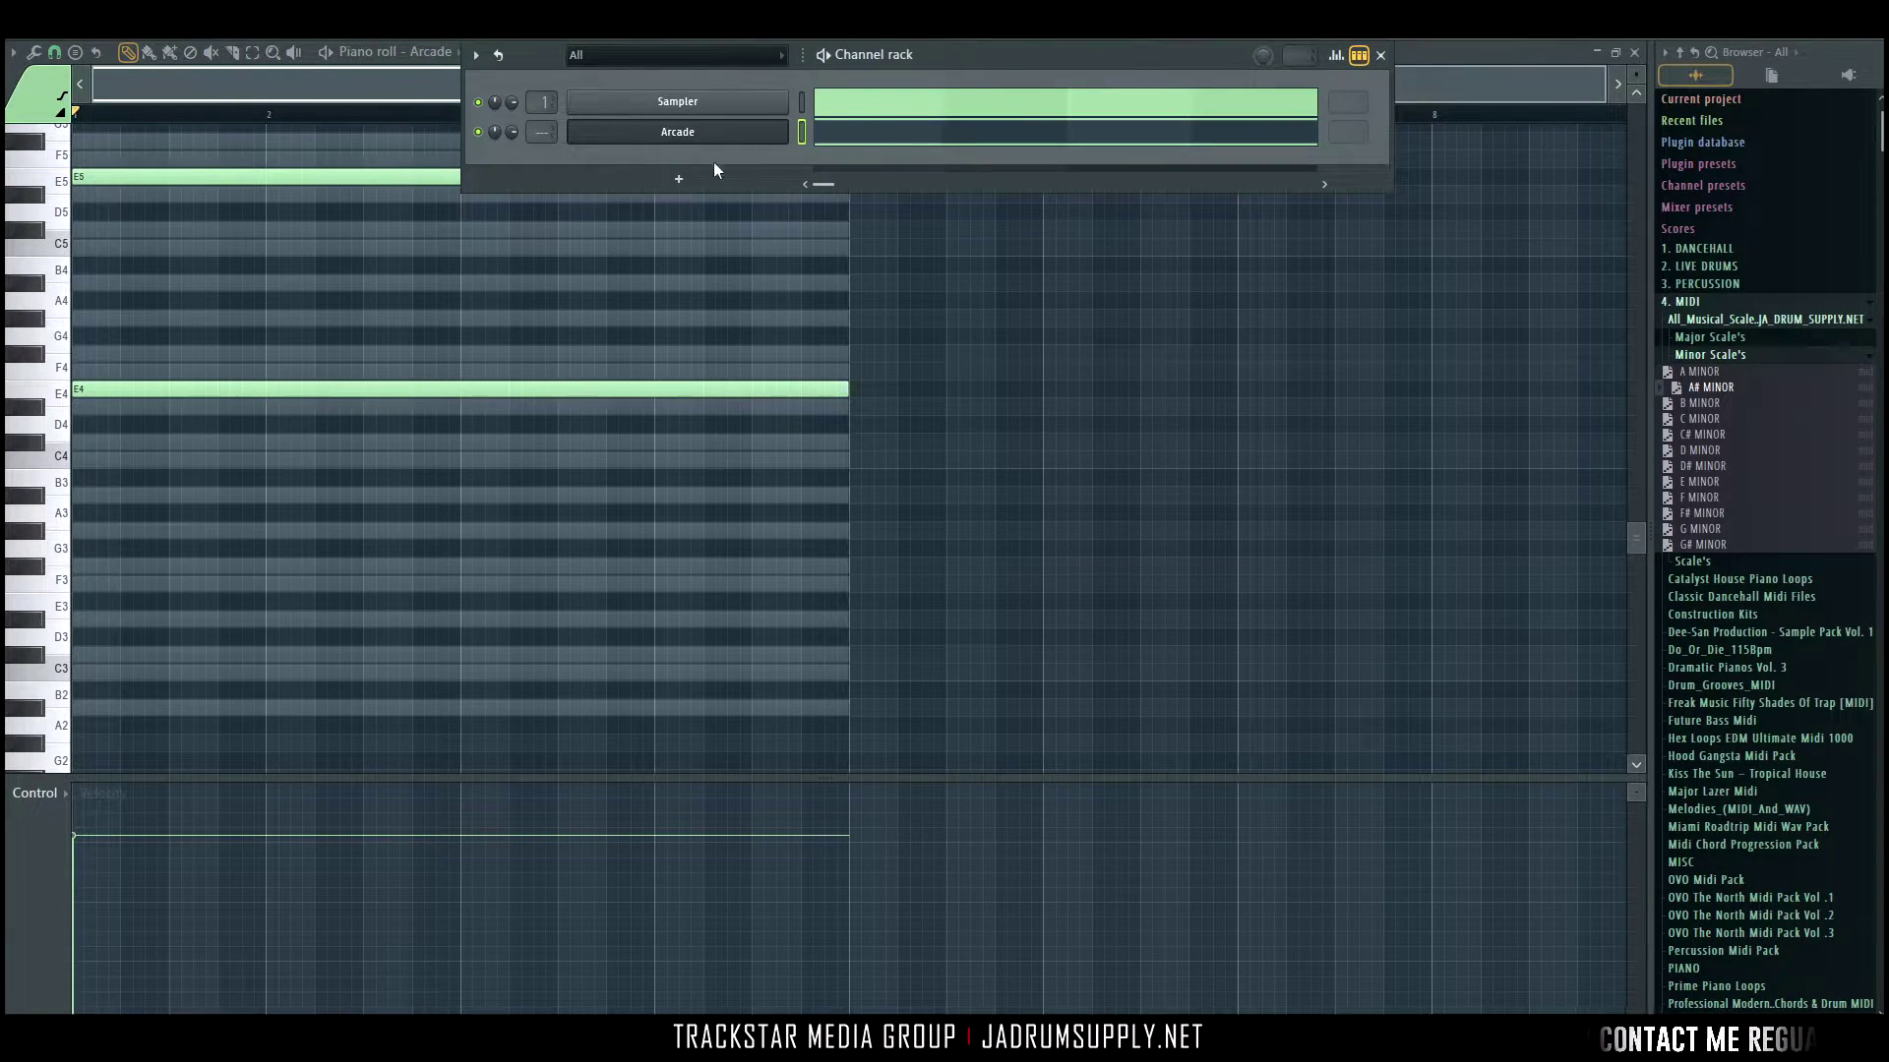
click(674, 169)
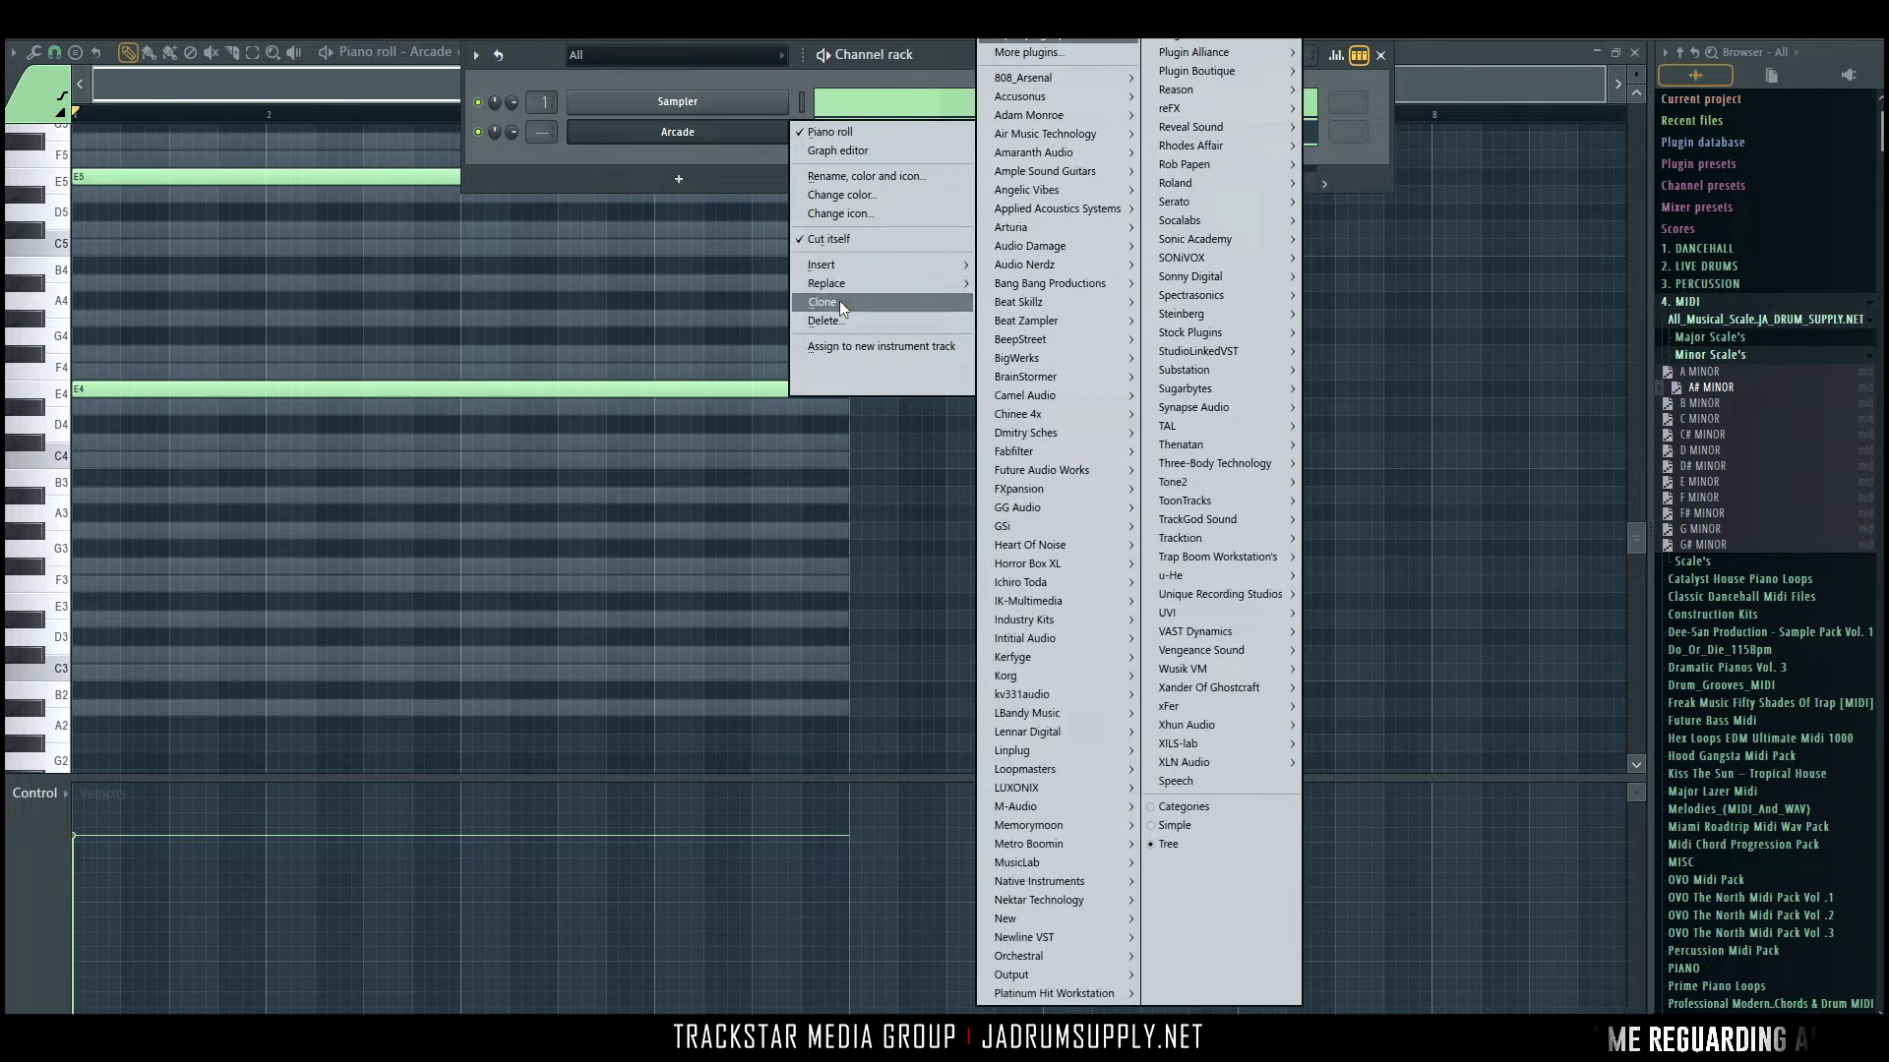
click(840, 299)
click(836, 303)
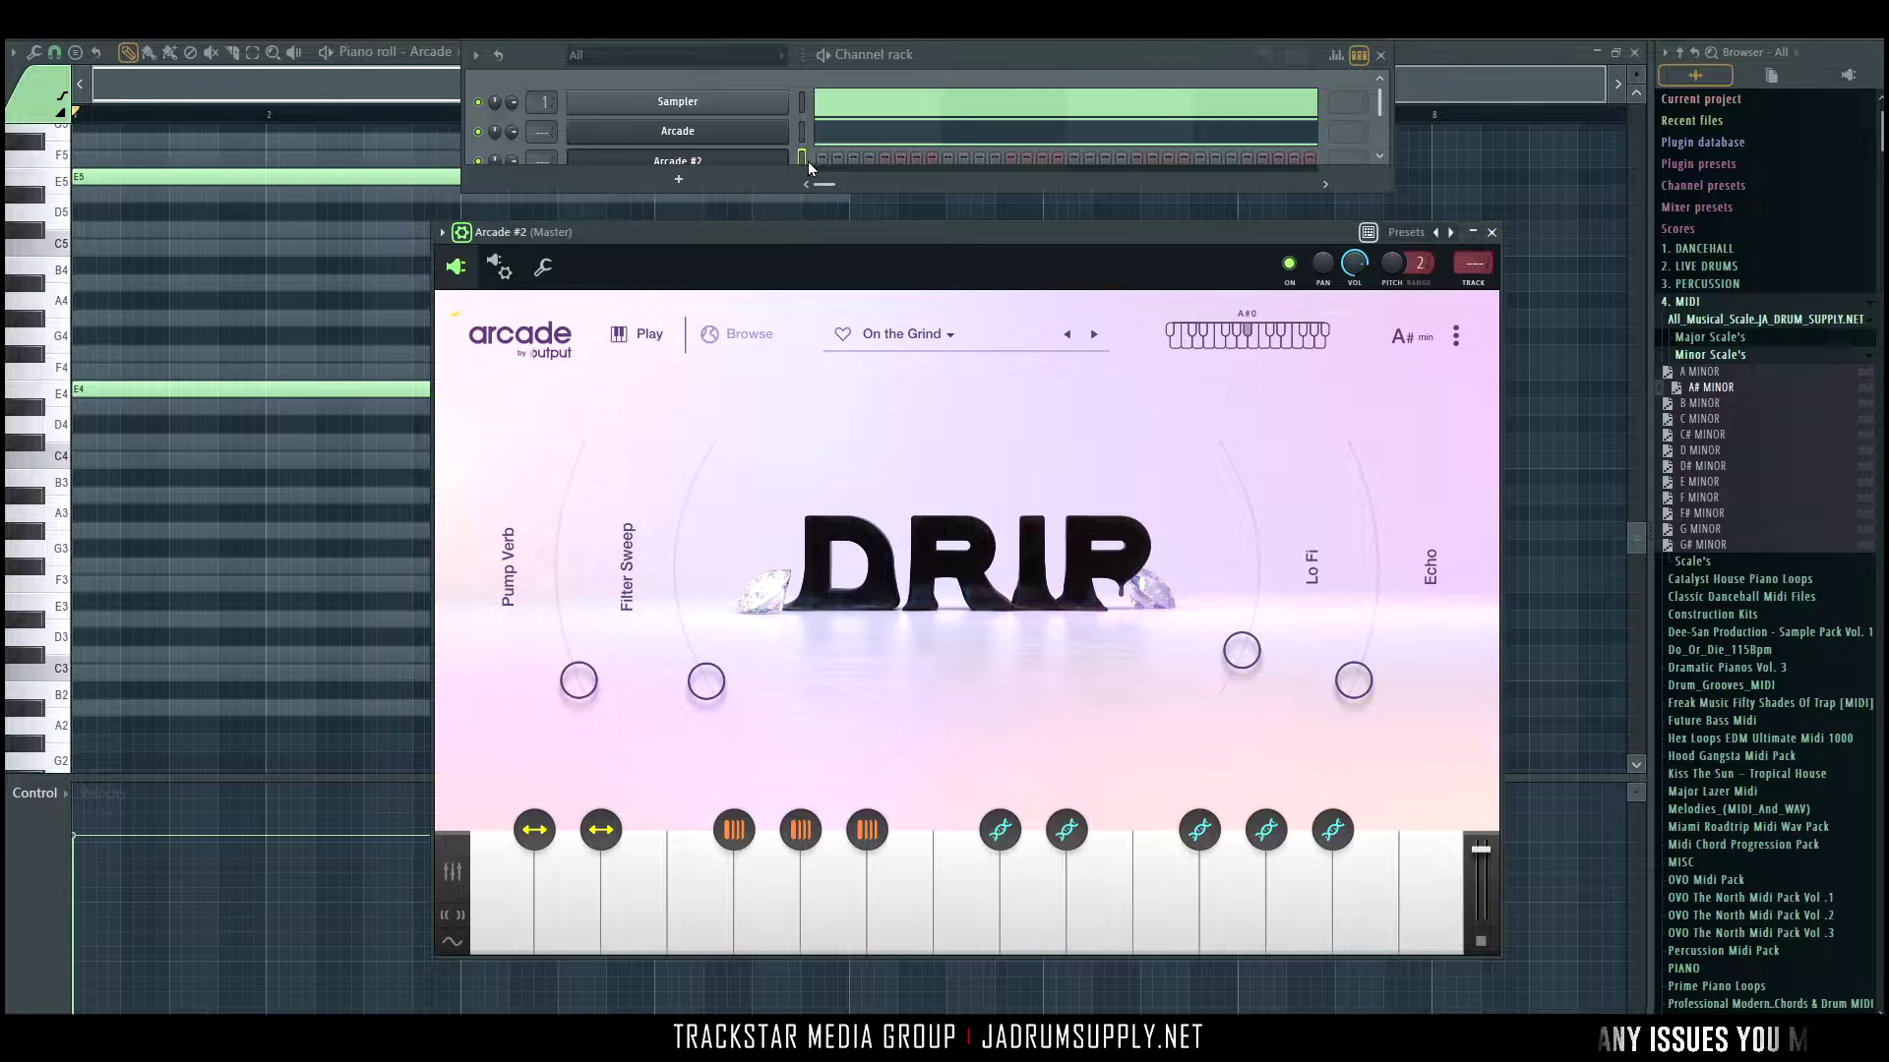
Delete the E5 note from Arcade's piano roll, place a four-bar E5 note in Arcade #2, and play the pattern.
right_click(220, 174)
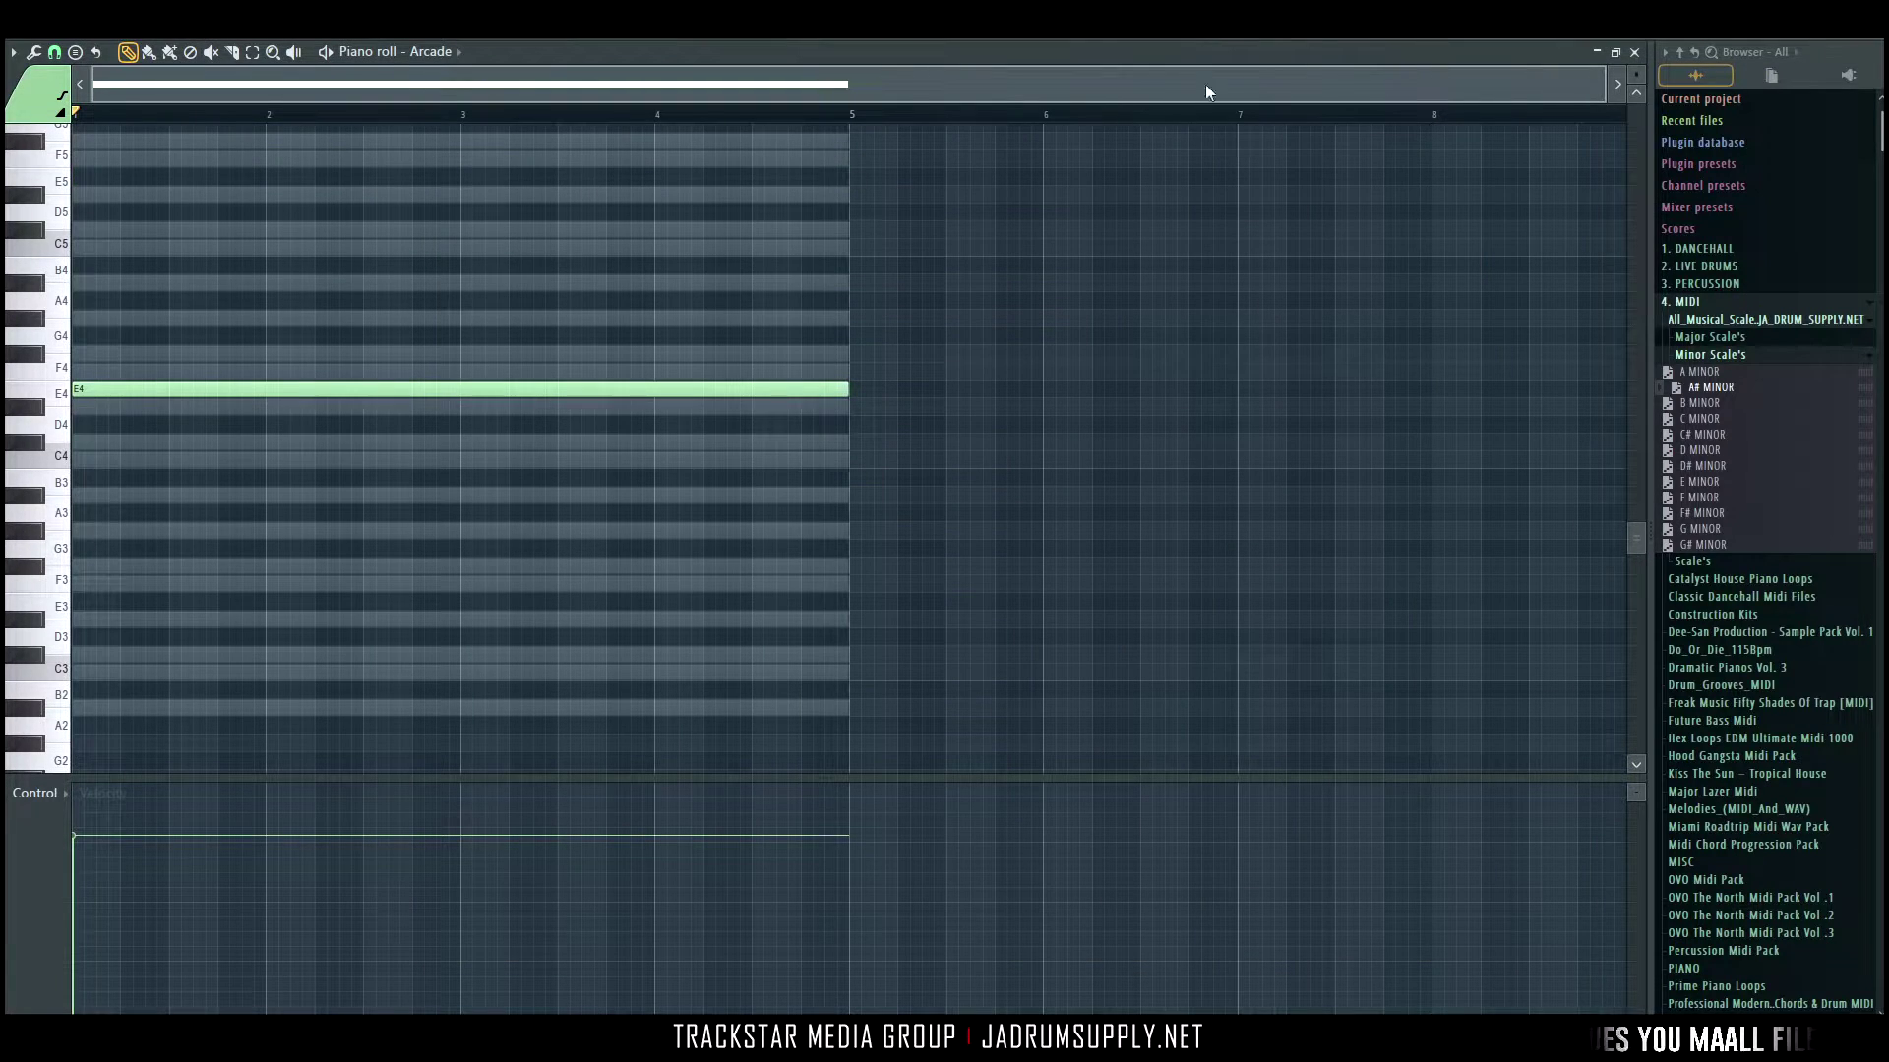
click(1352, 40)
click(708, 163)
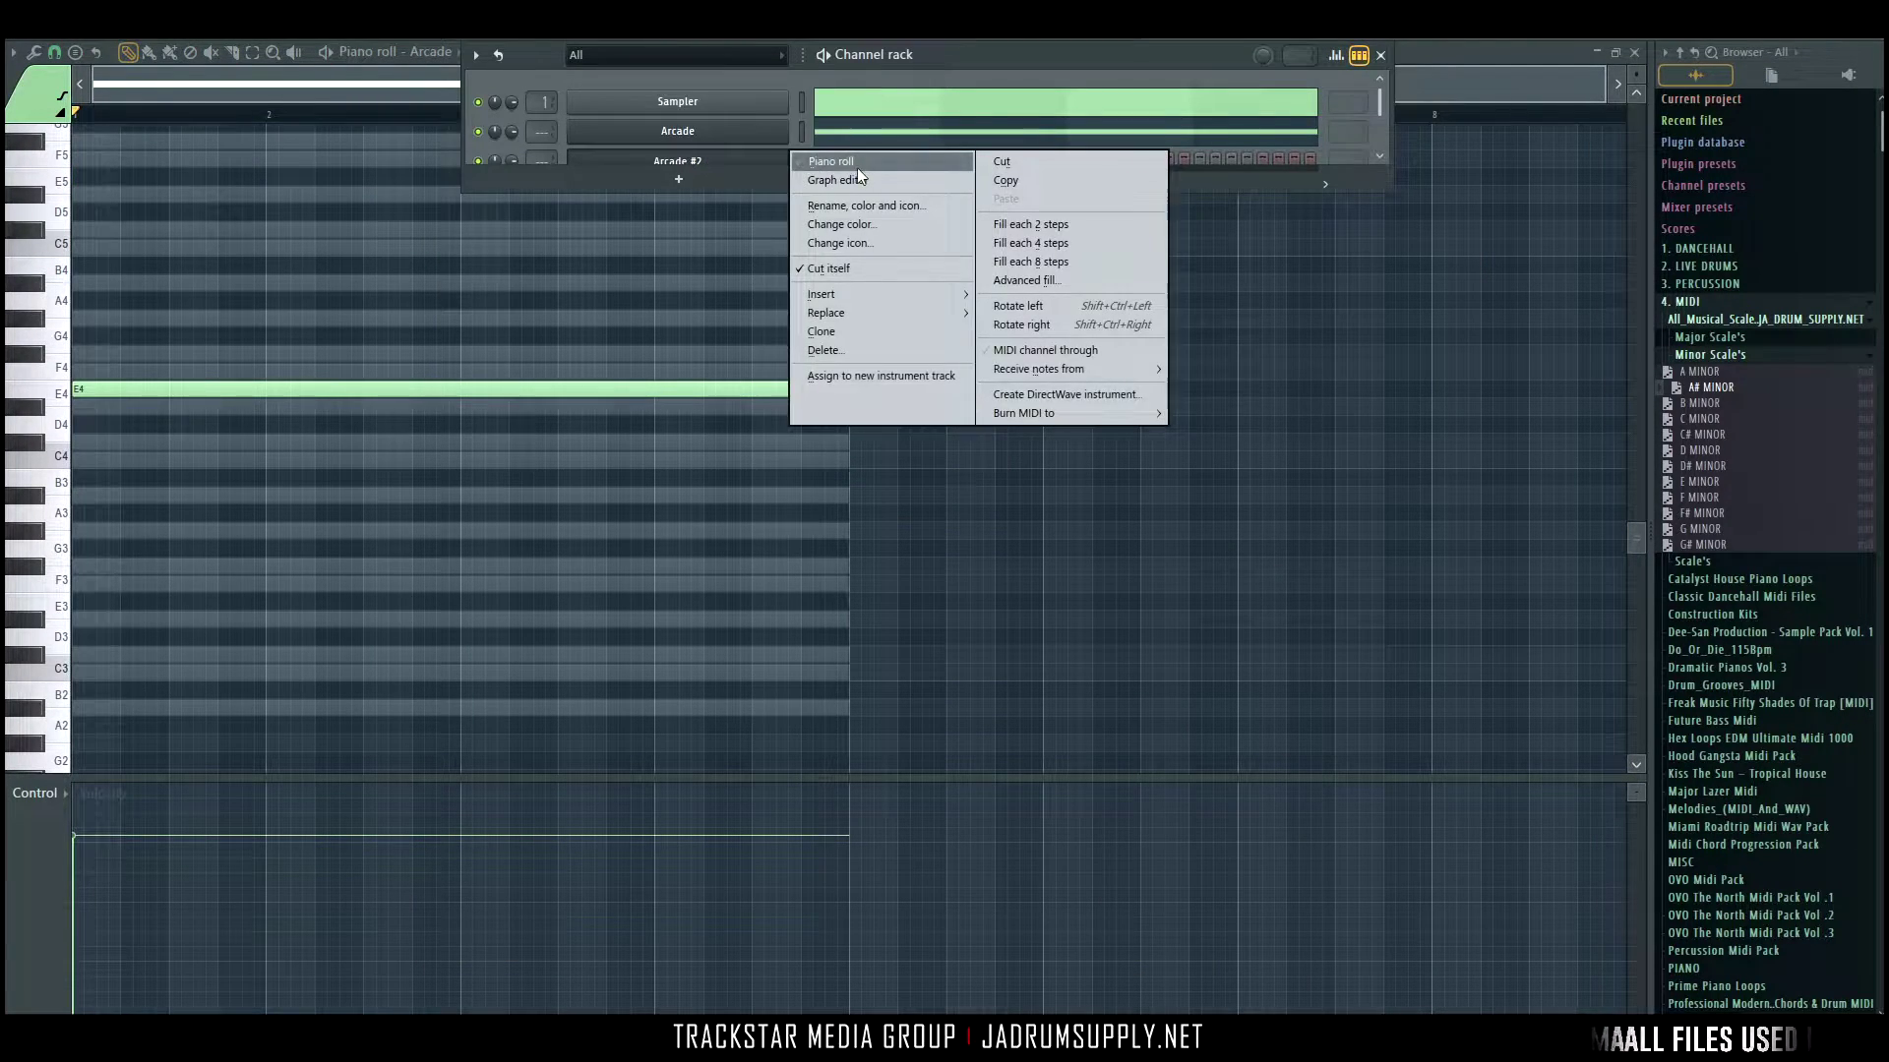
click(858, 165)
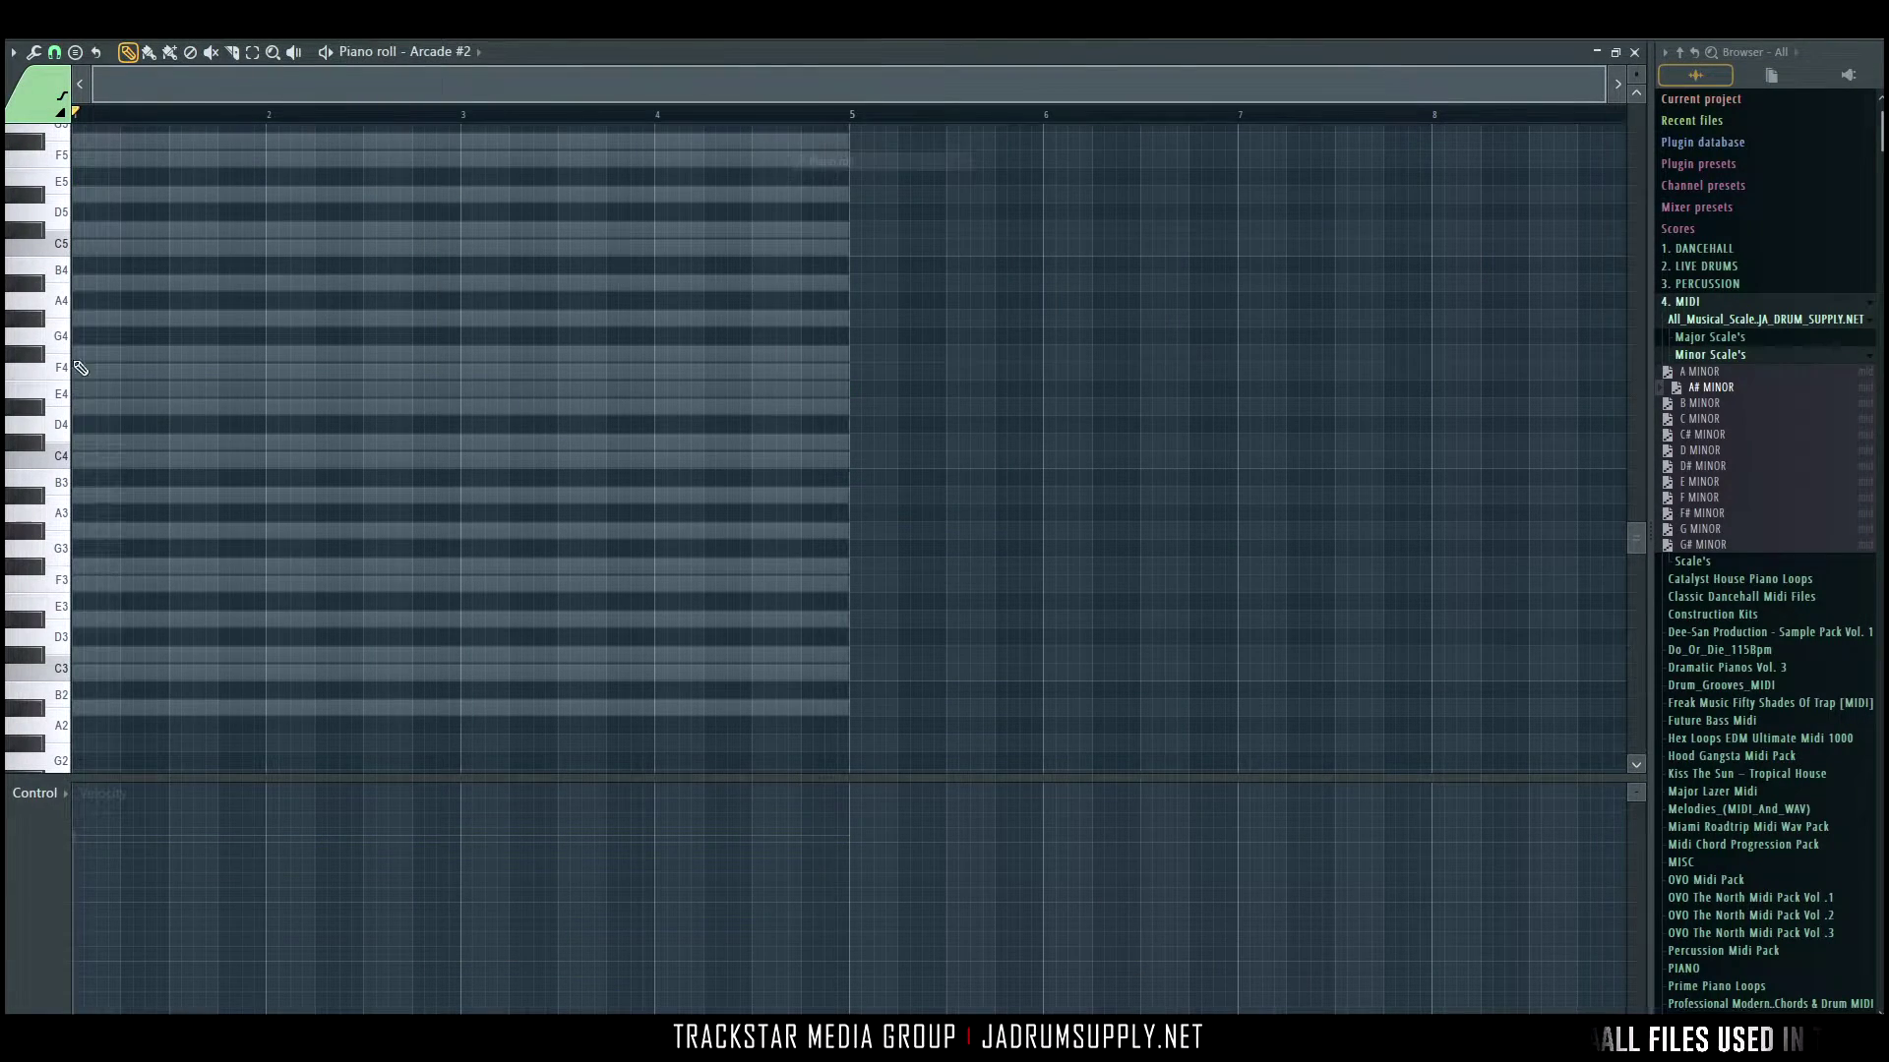
click(90, 180)
key(space)
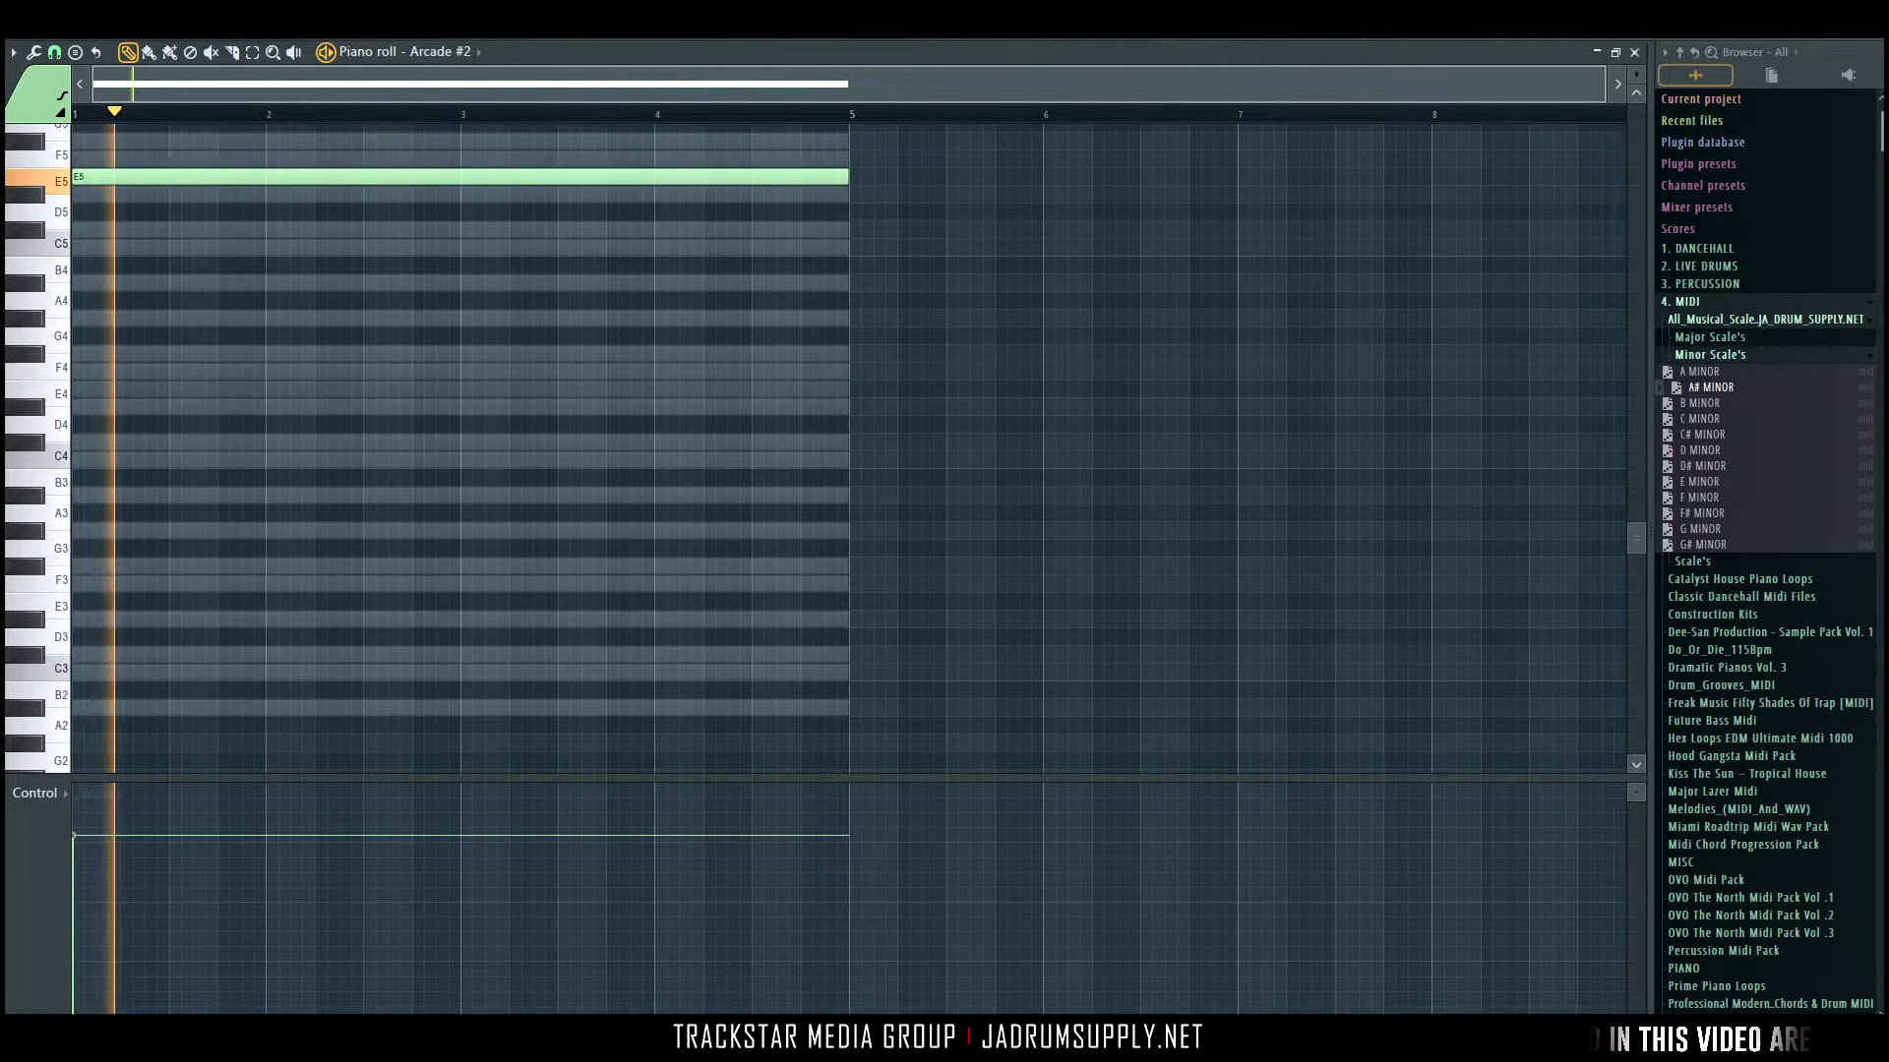
Enlarge the channel rack to show every channel and add an Xpand!2 instrument from Air Music Technology.
key(F6)
drag(972, 192, 972, 219)
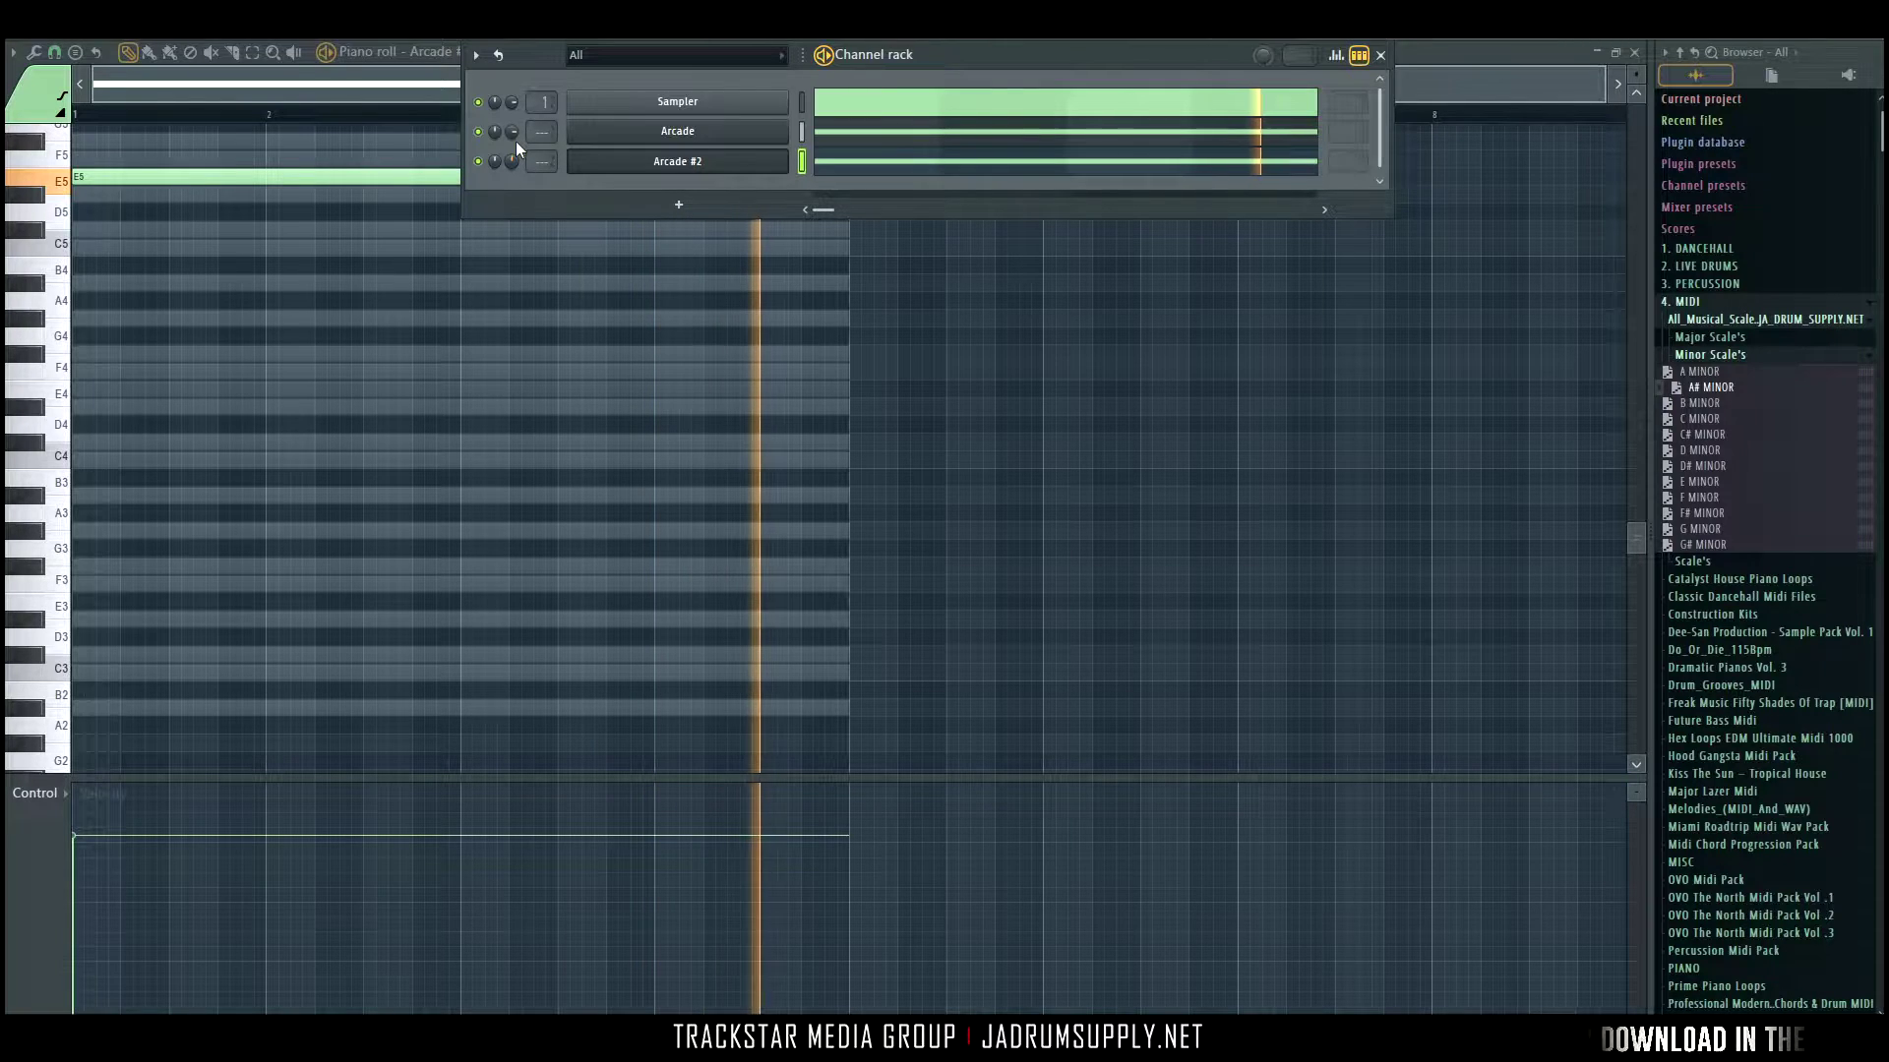
click(678, 204)
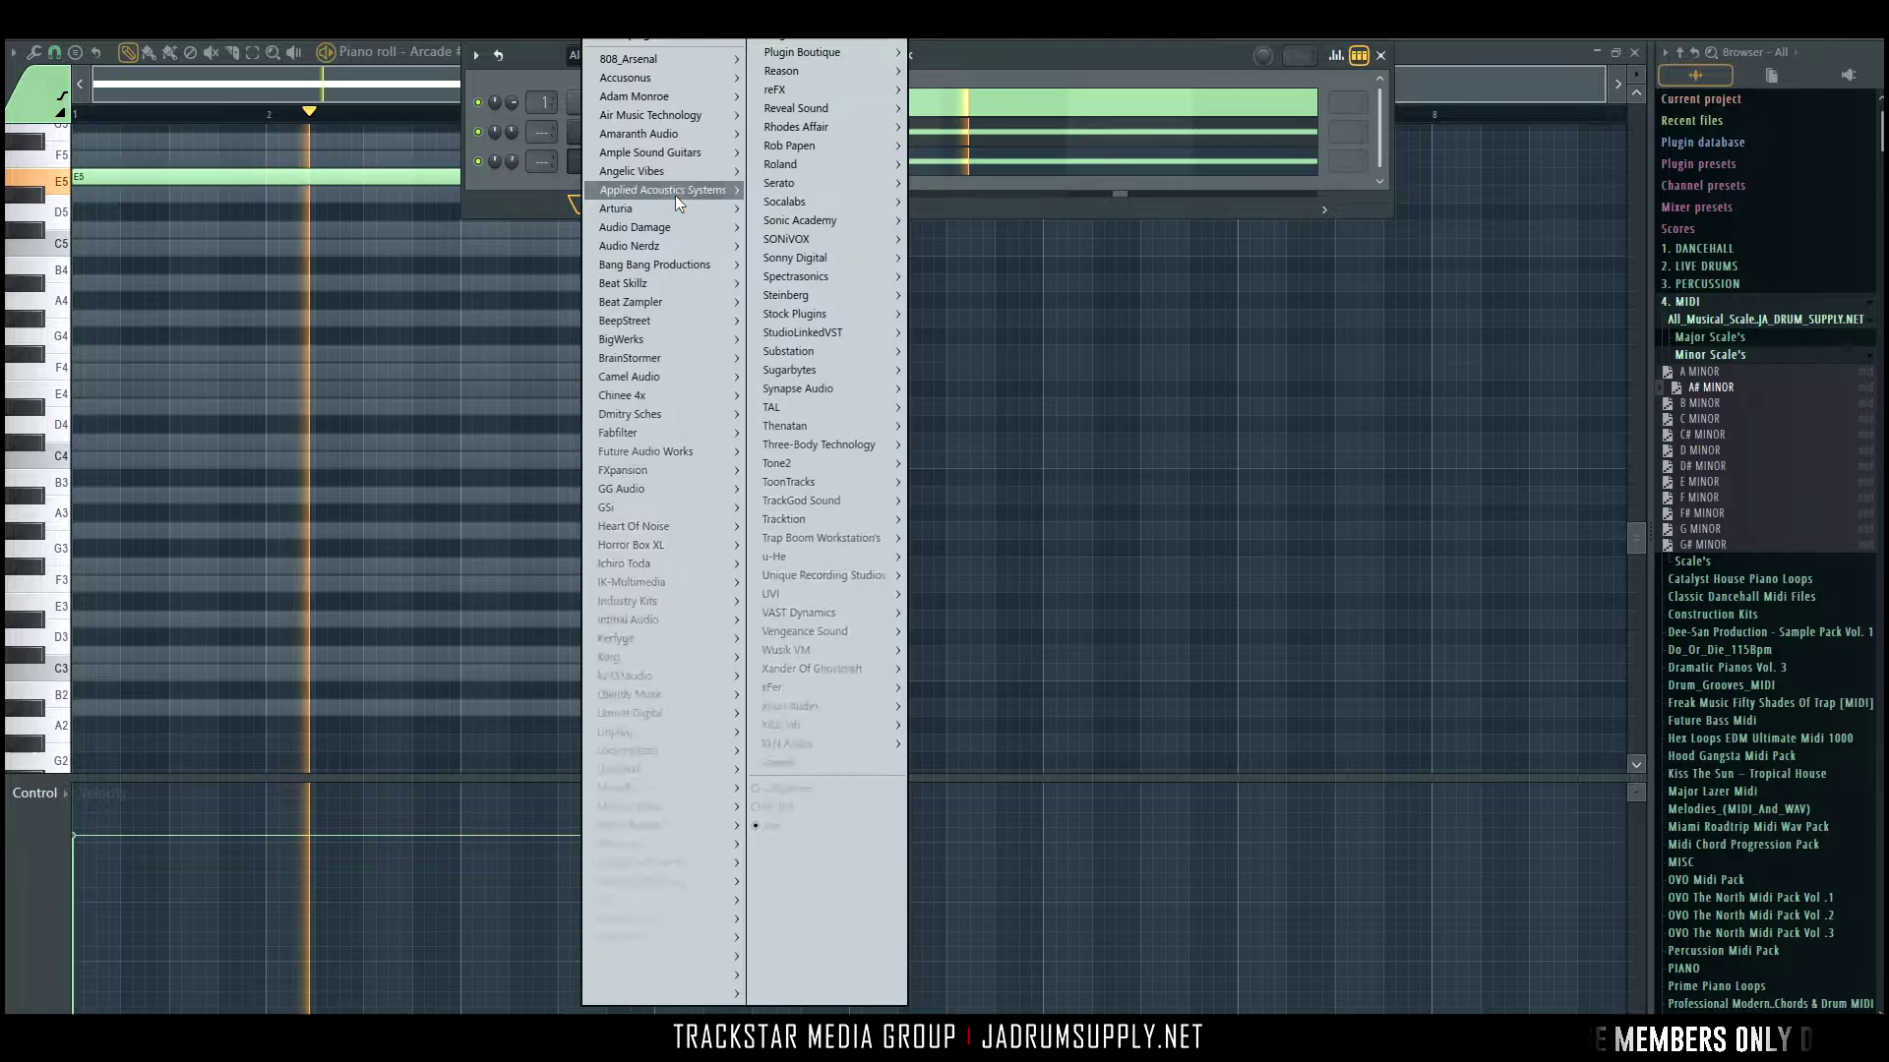
mouse_move(702, 115)
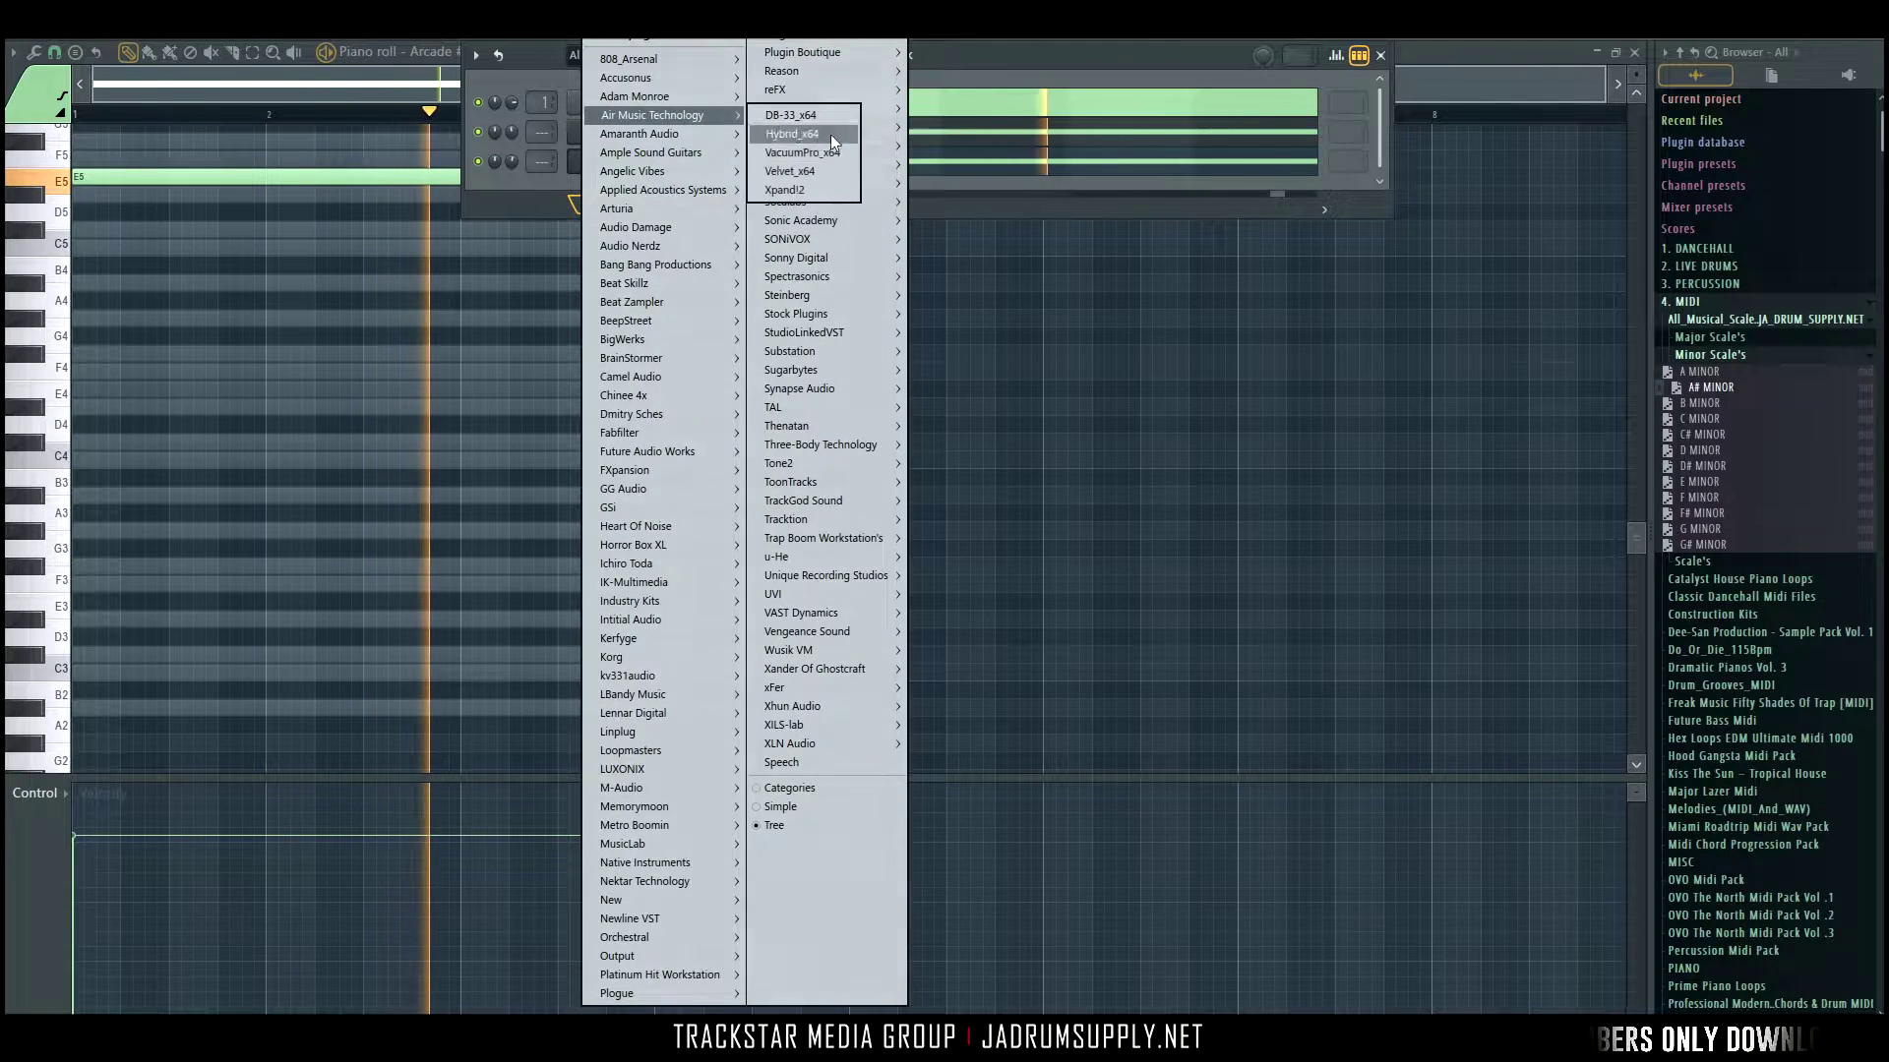
click(797, 191)
Load the Spiccato Strings Up + Down+ patch from 014 Strings into part A of Xpand!2.
click(368, 549)
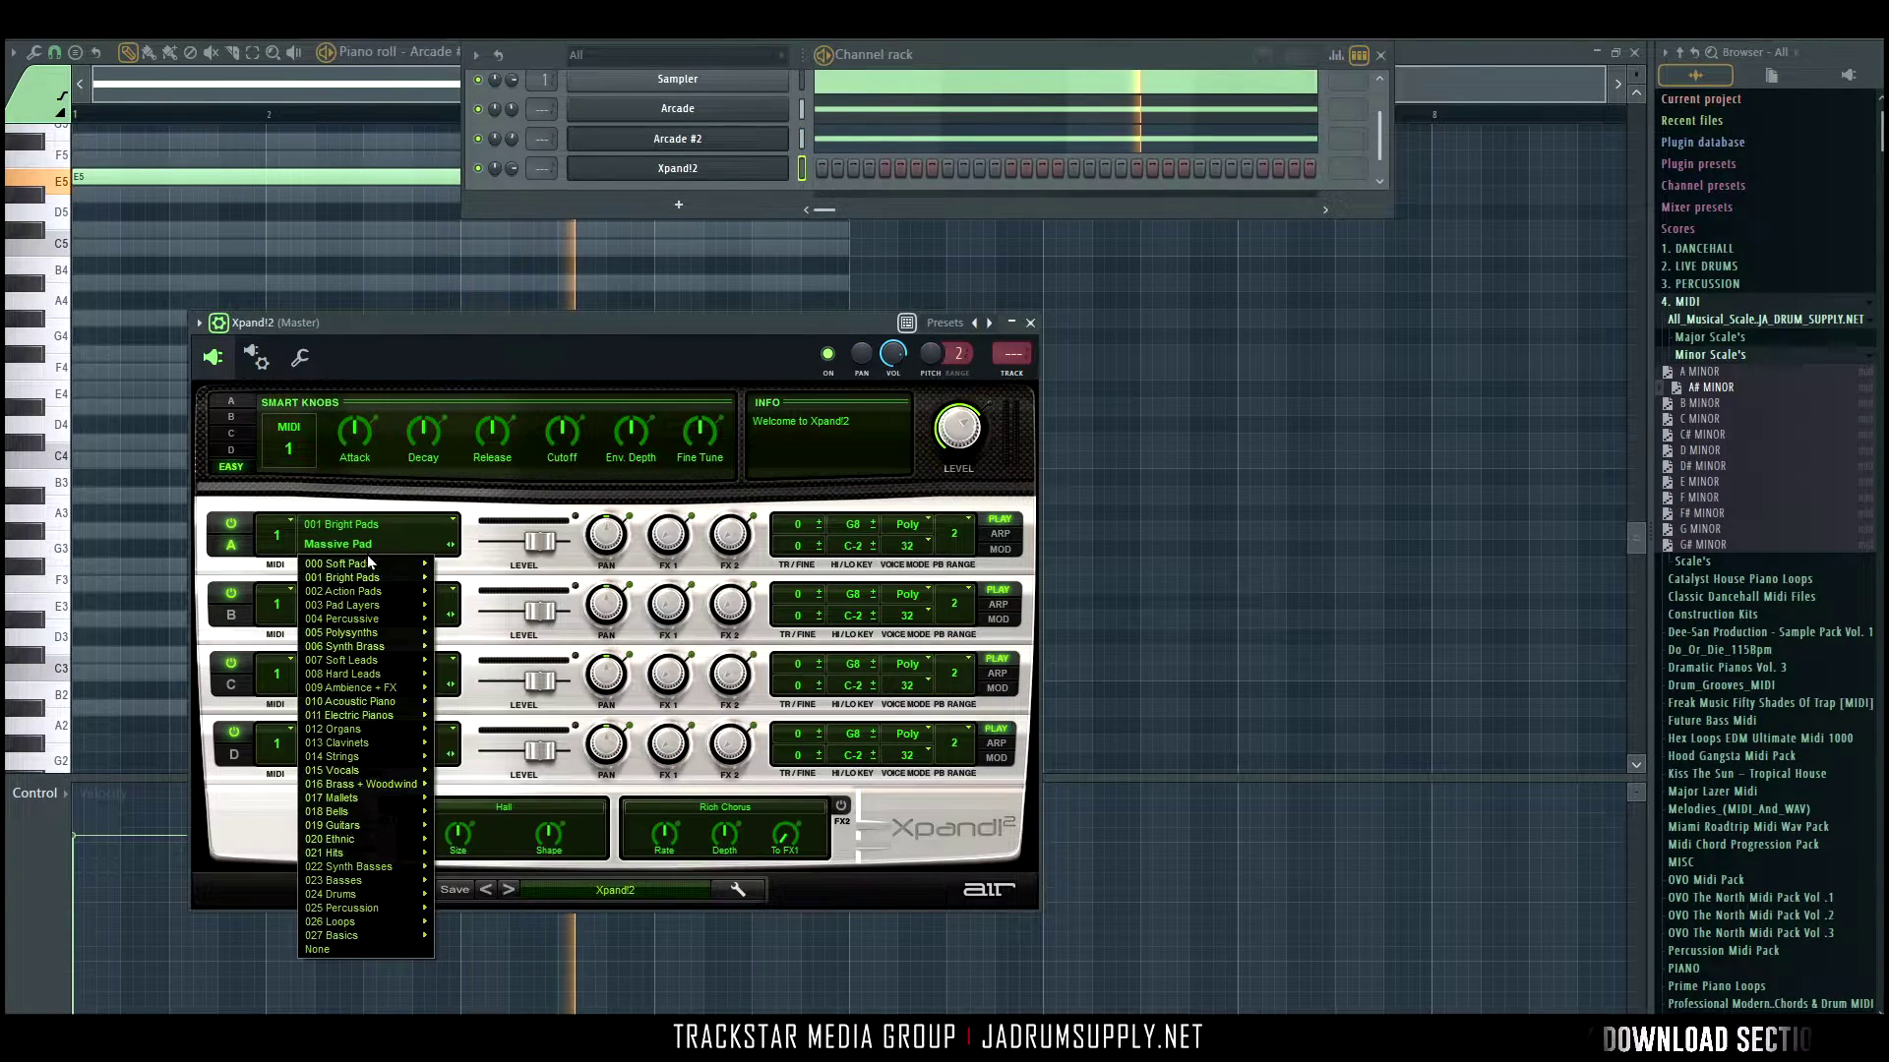
mouse_move(374, 759)
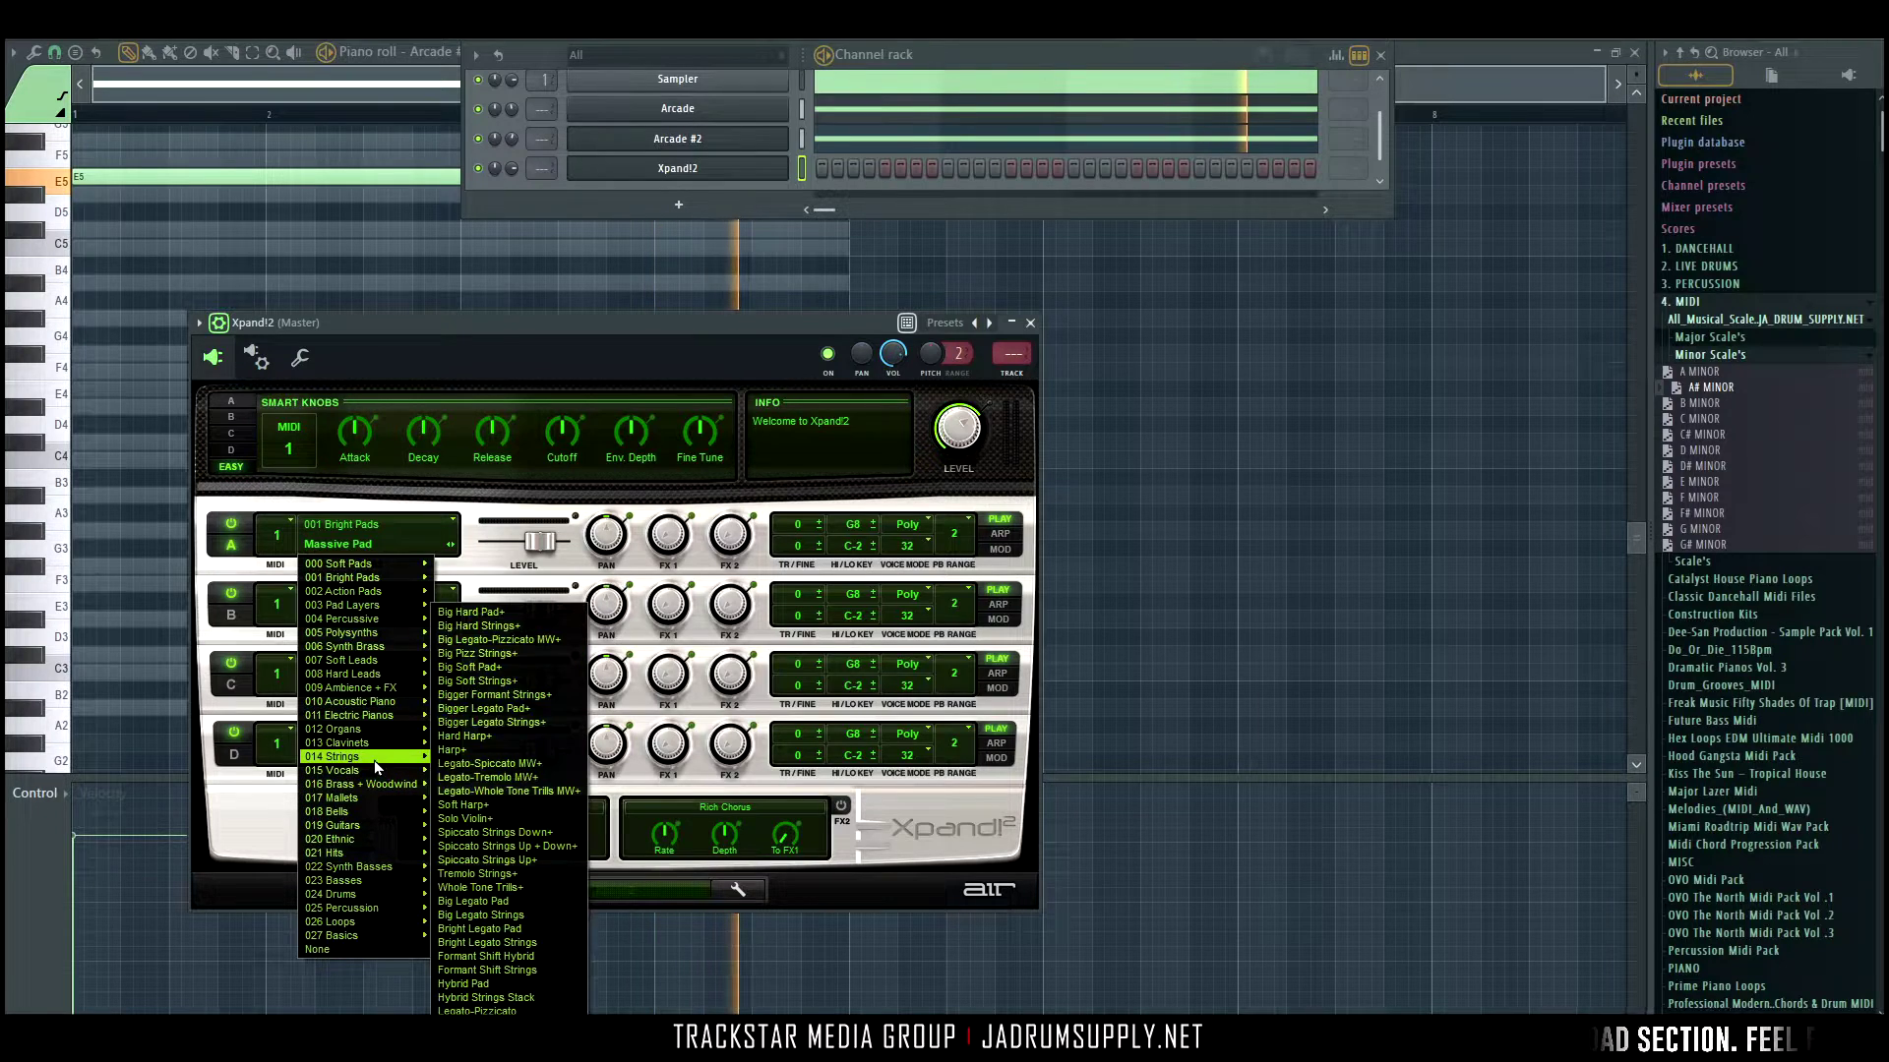
click(552, 846)
In Xpand!2's piano roll, place a short A#3, C#4 and F4 chord at the start of bar 1 and repeat it shortly after.
right_click(777, 167)
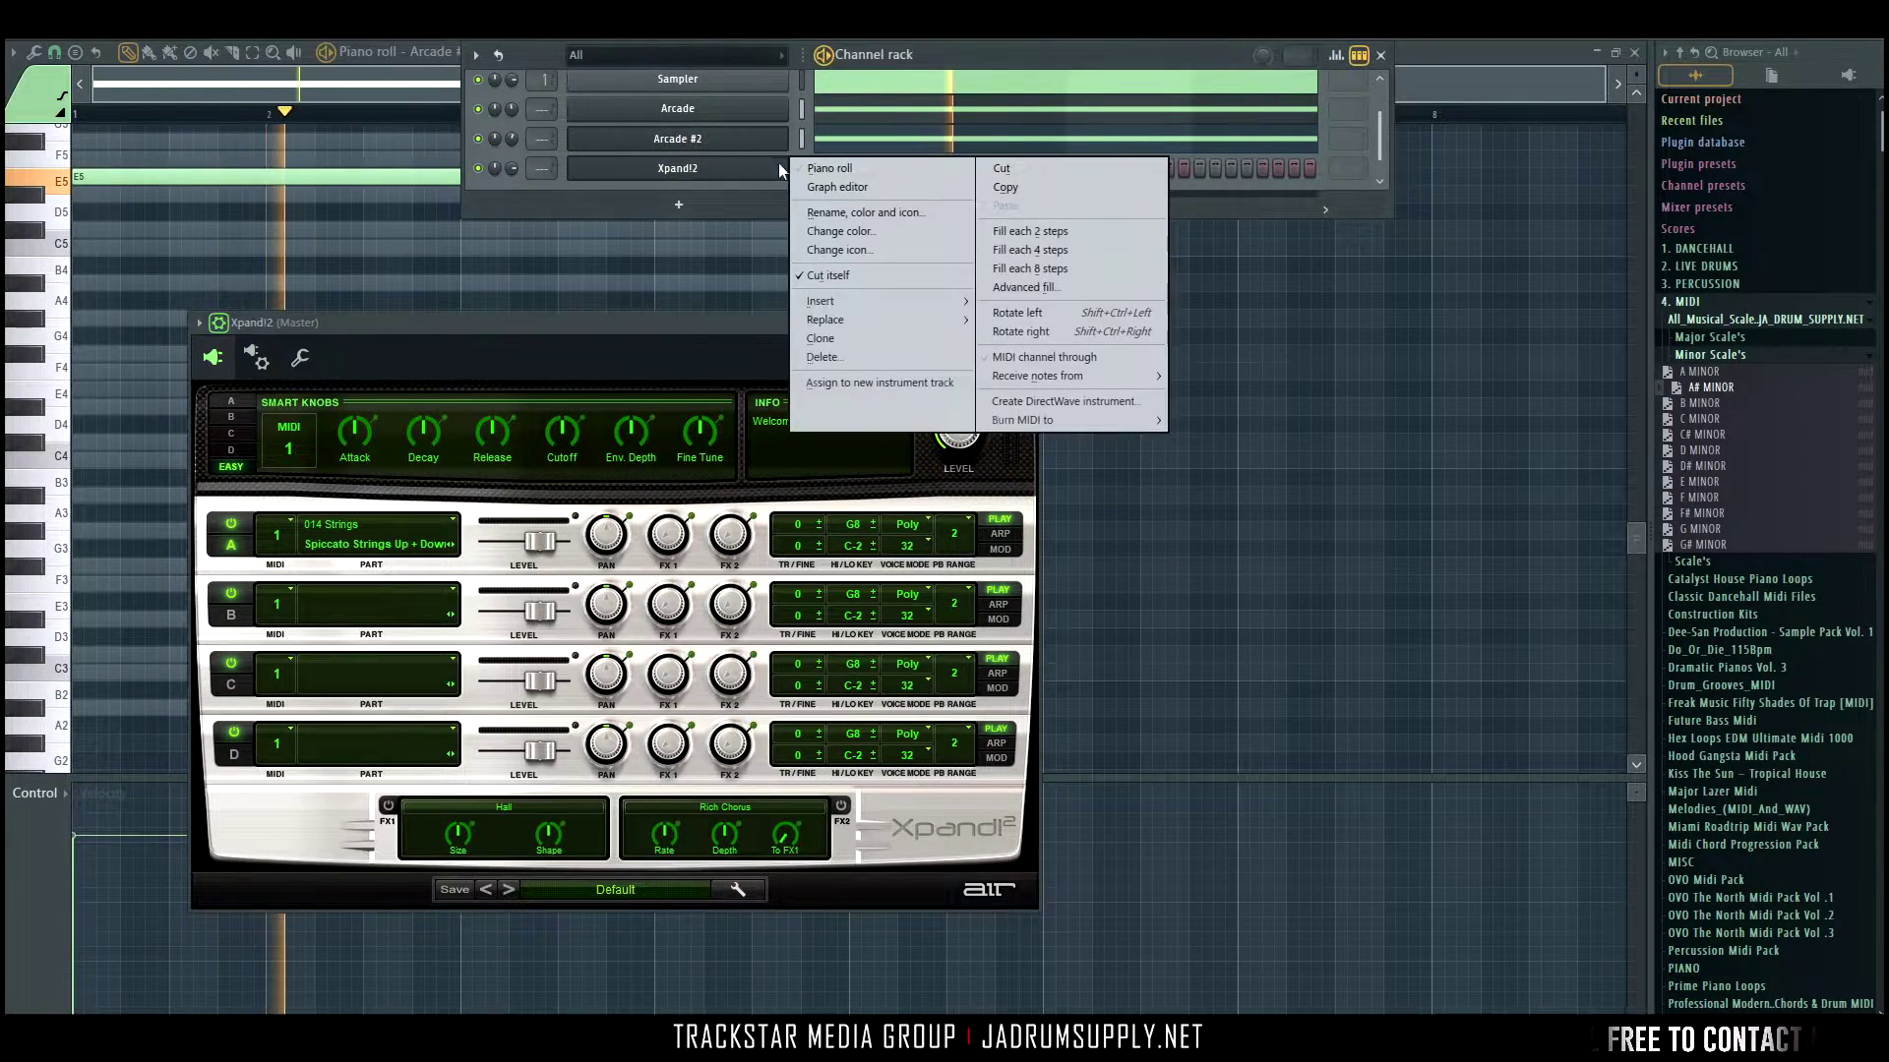
click(831, 168)
key(space)
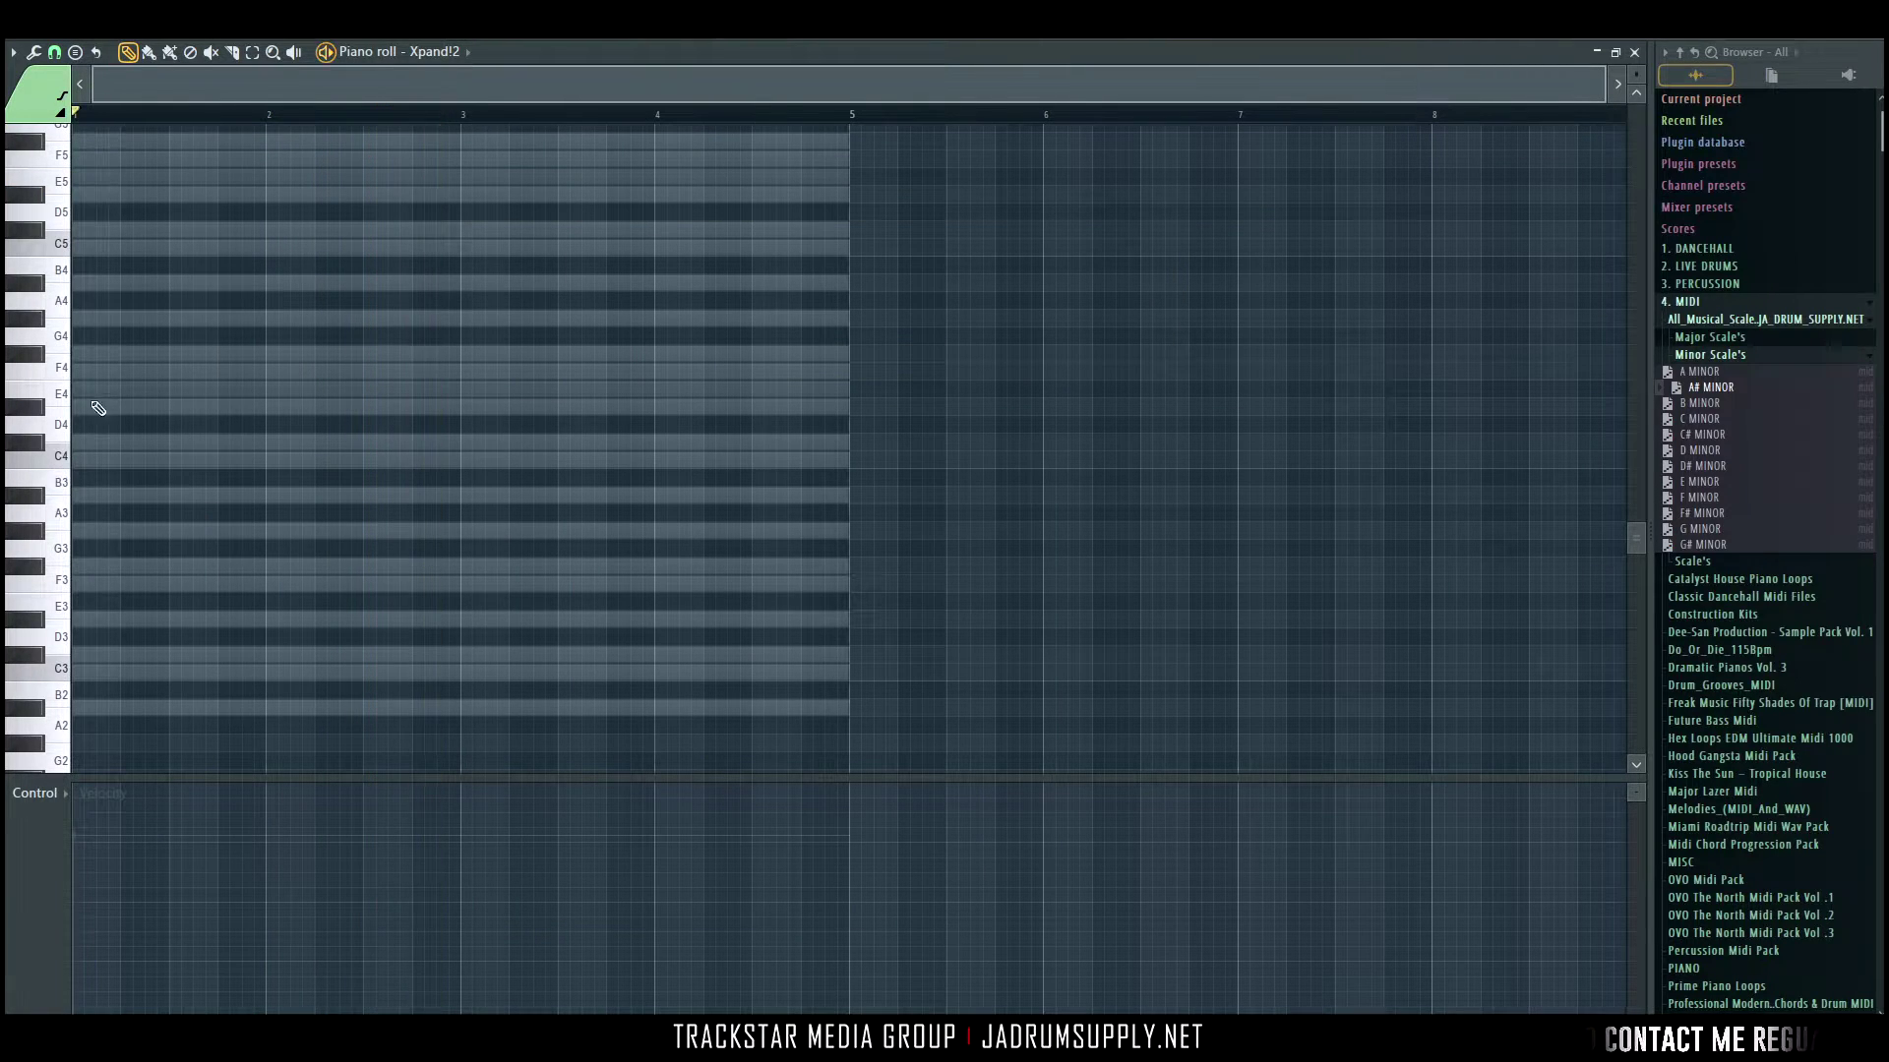
click(82, 495)
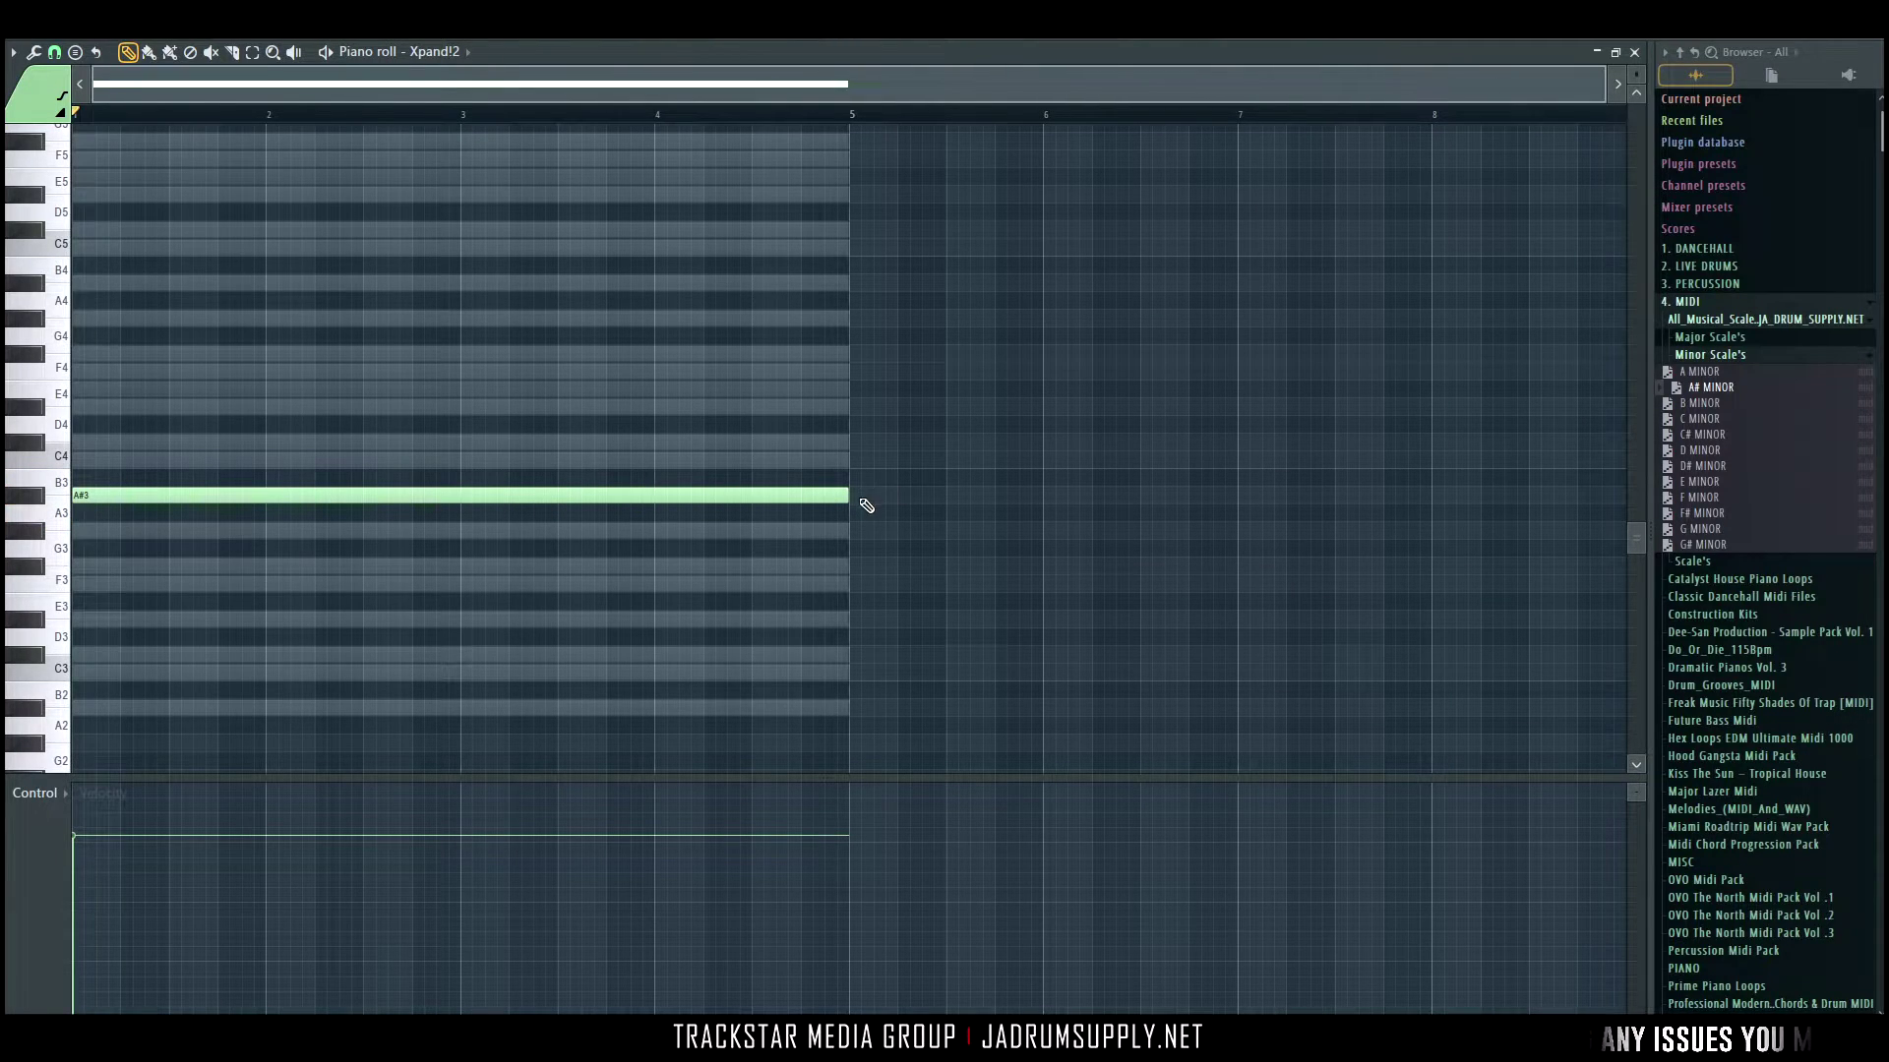
drag(854, 501, 8, 509)
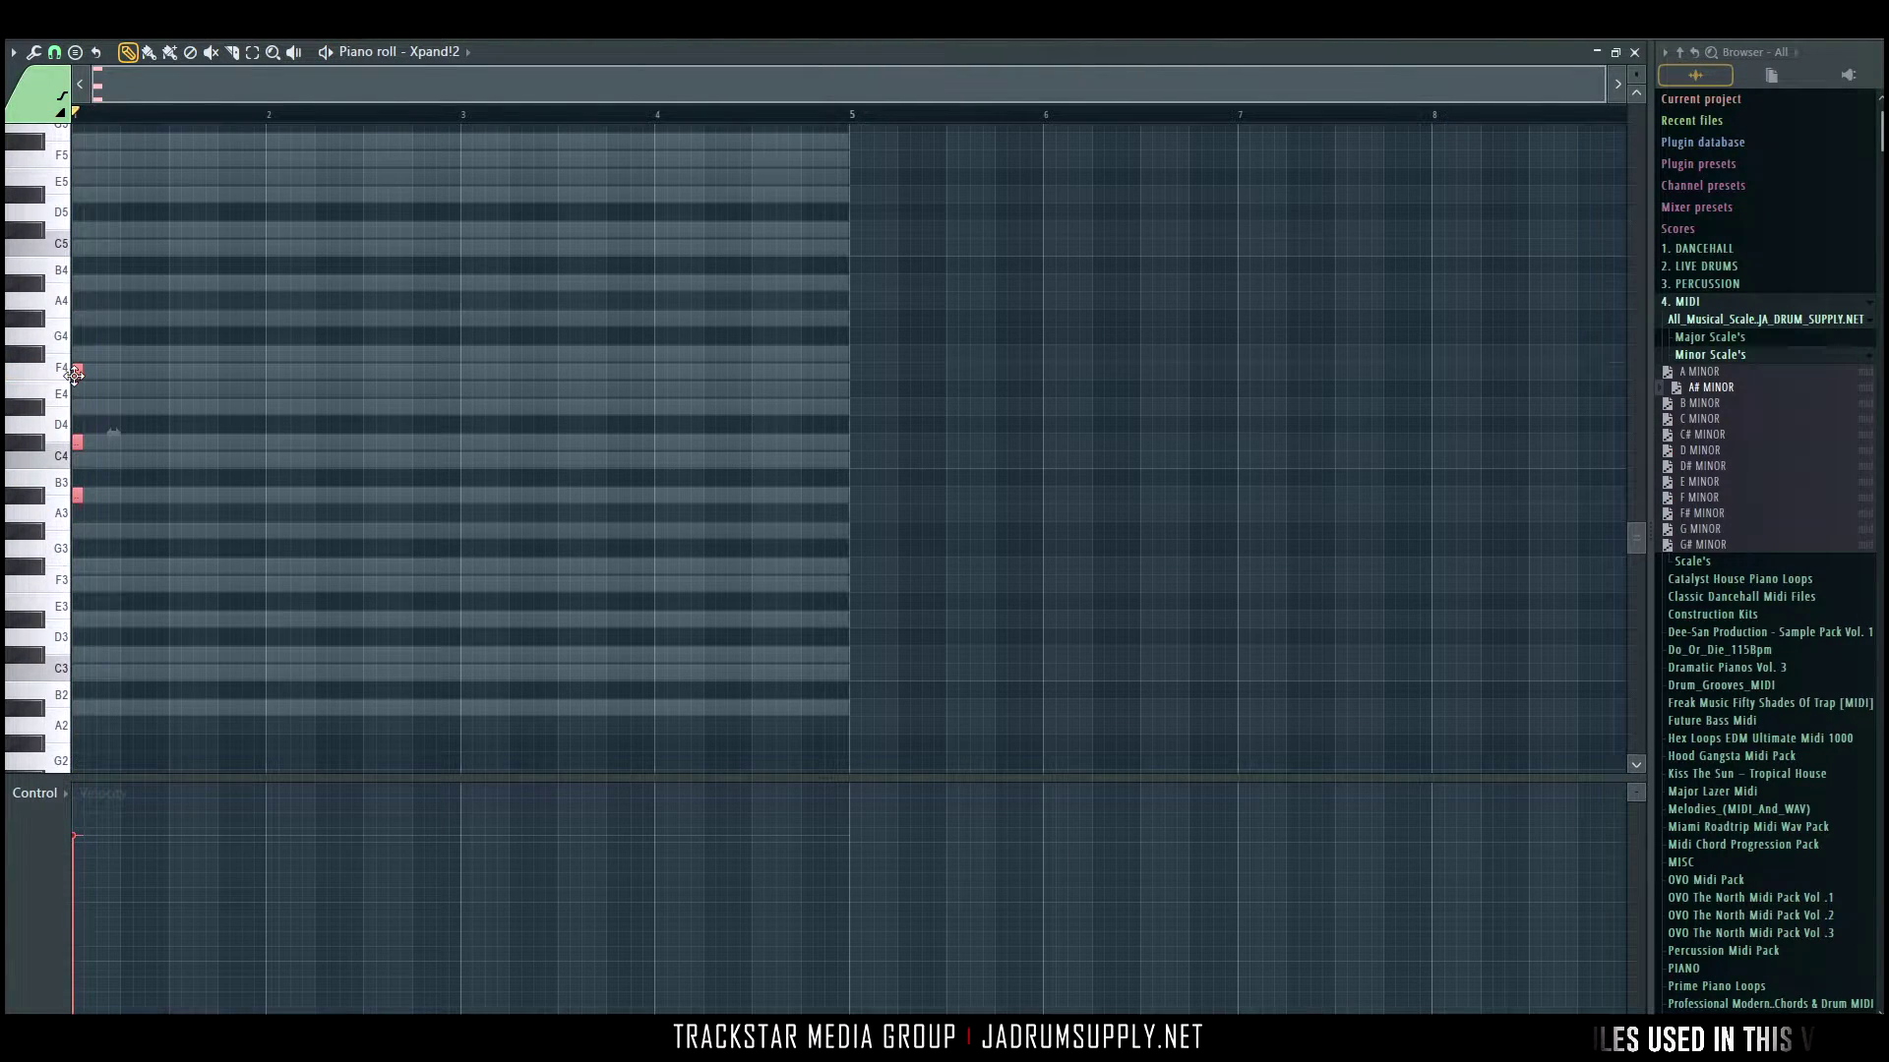
key(space)
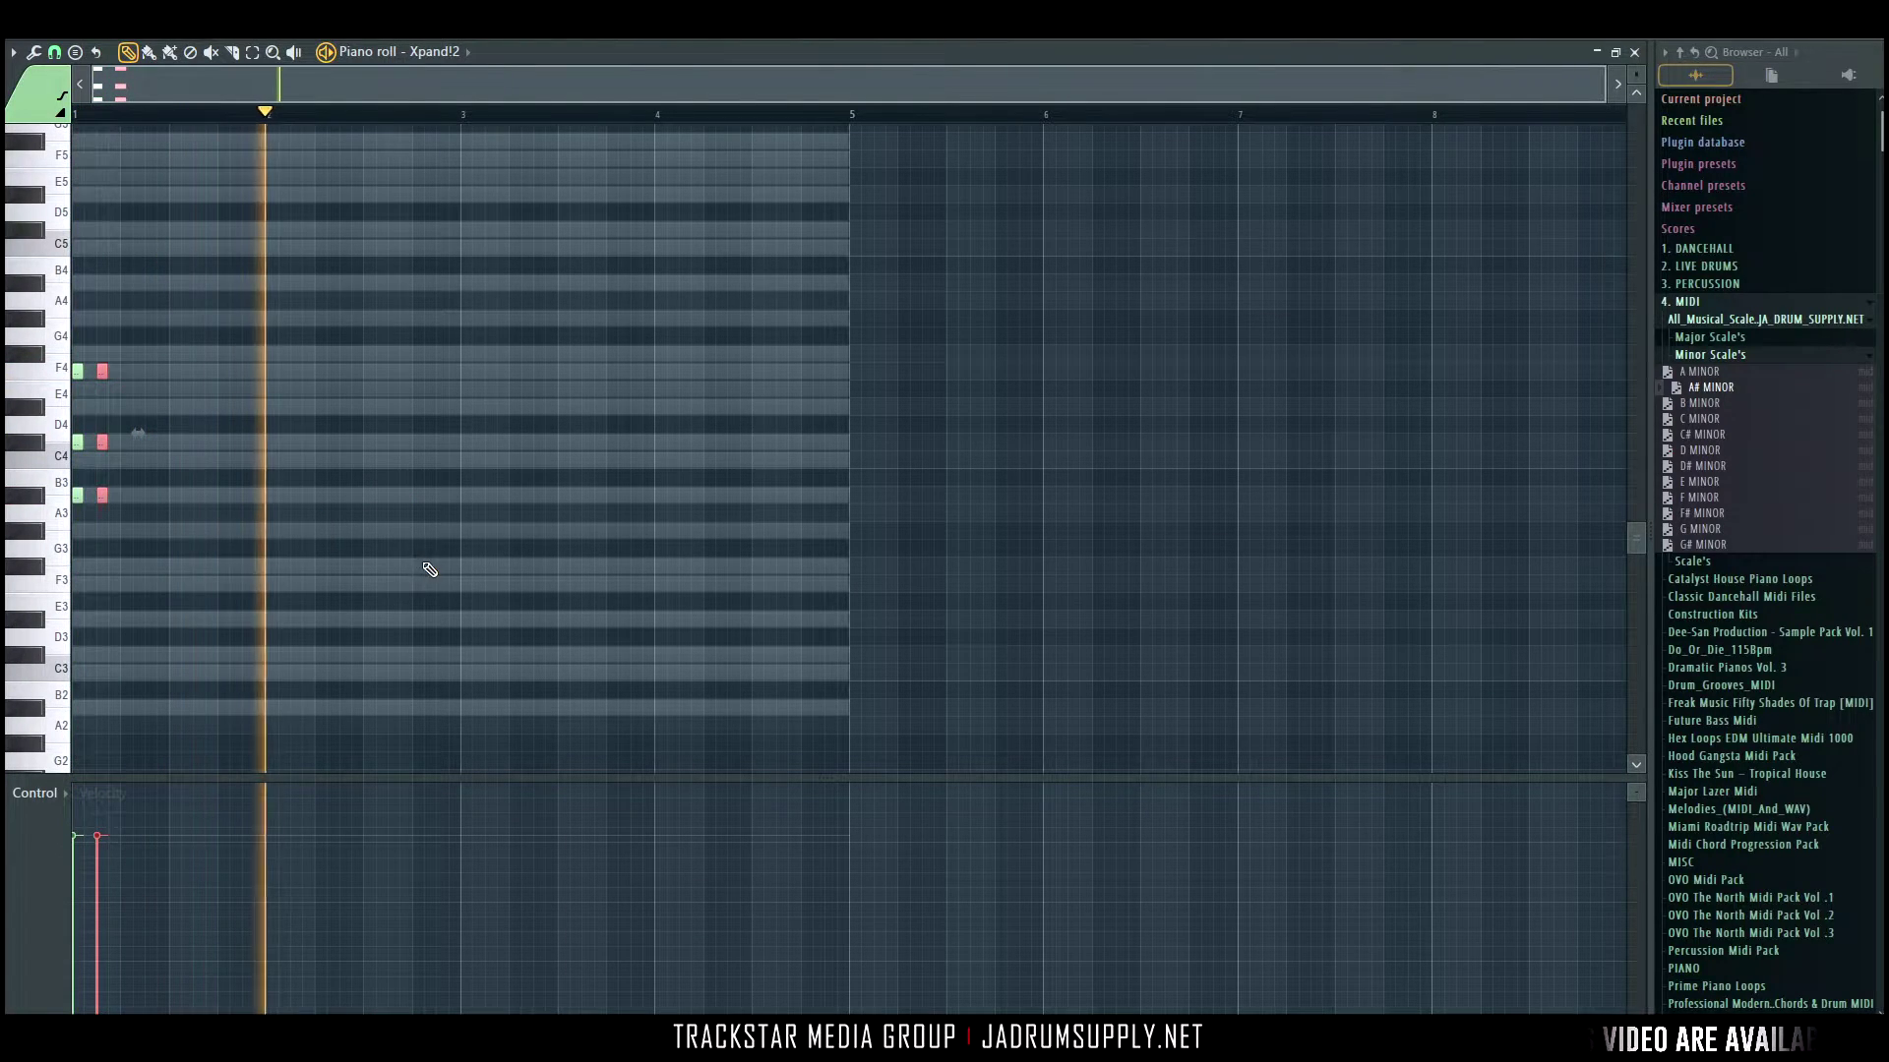
Place a short F#3, A#3 and C#4 chord at the start of bar 3, repeat it shortly after, and play the pattern.
key(space)
click(469, 566)
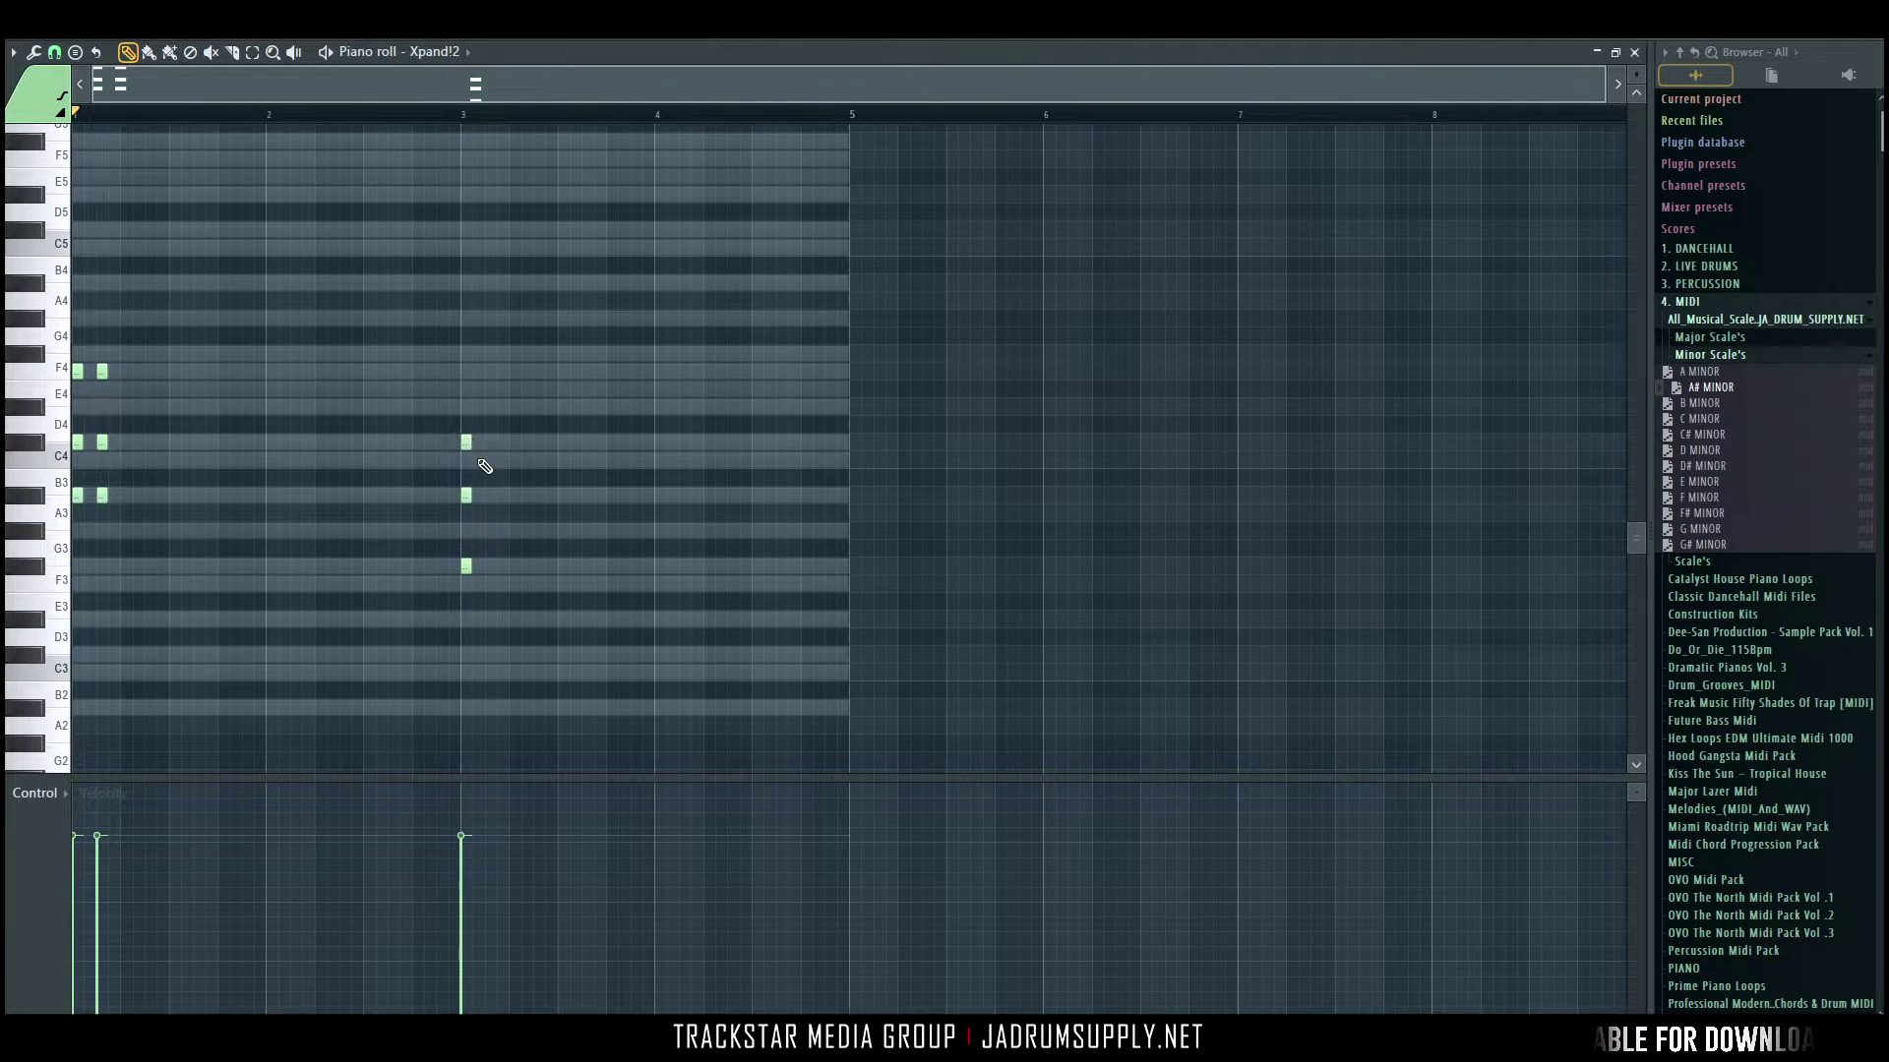
key(space)
Show and enlarge the channel rack, collapse the 4. MIDI folder in the browser and expand 1. DANCEHALL.
key(F6)
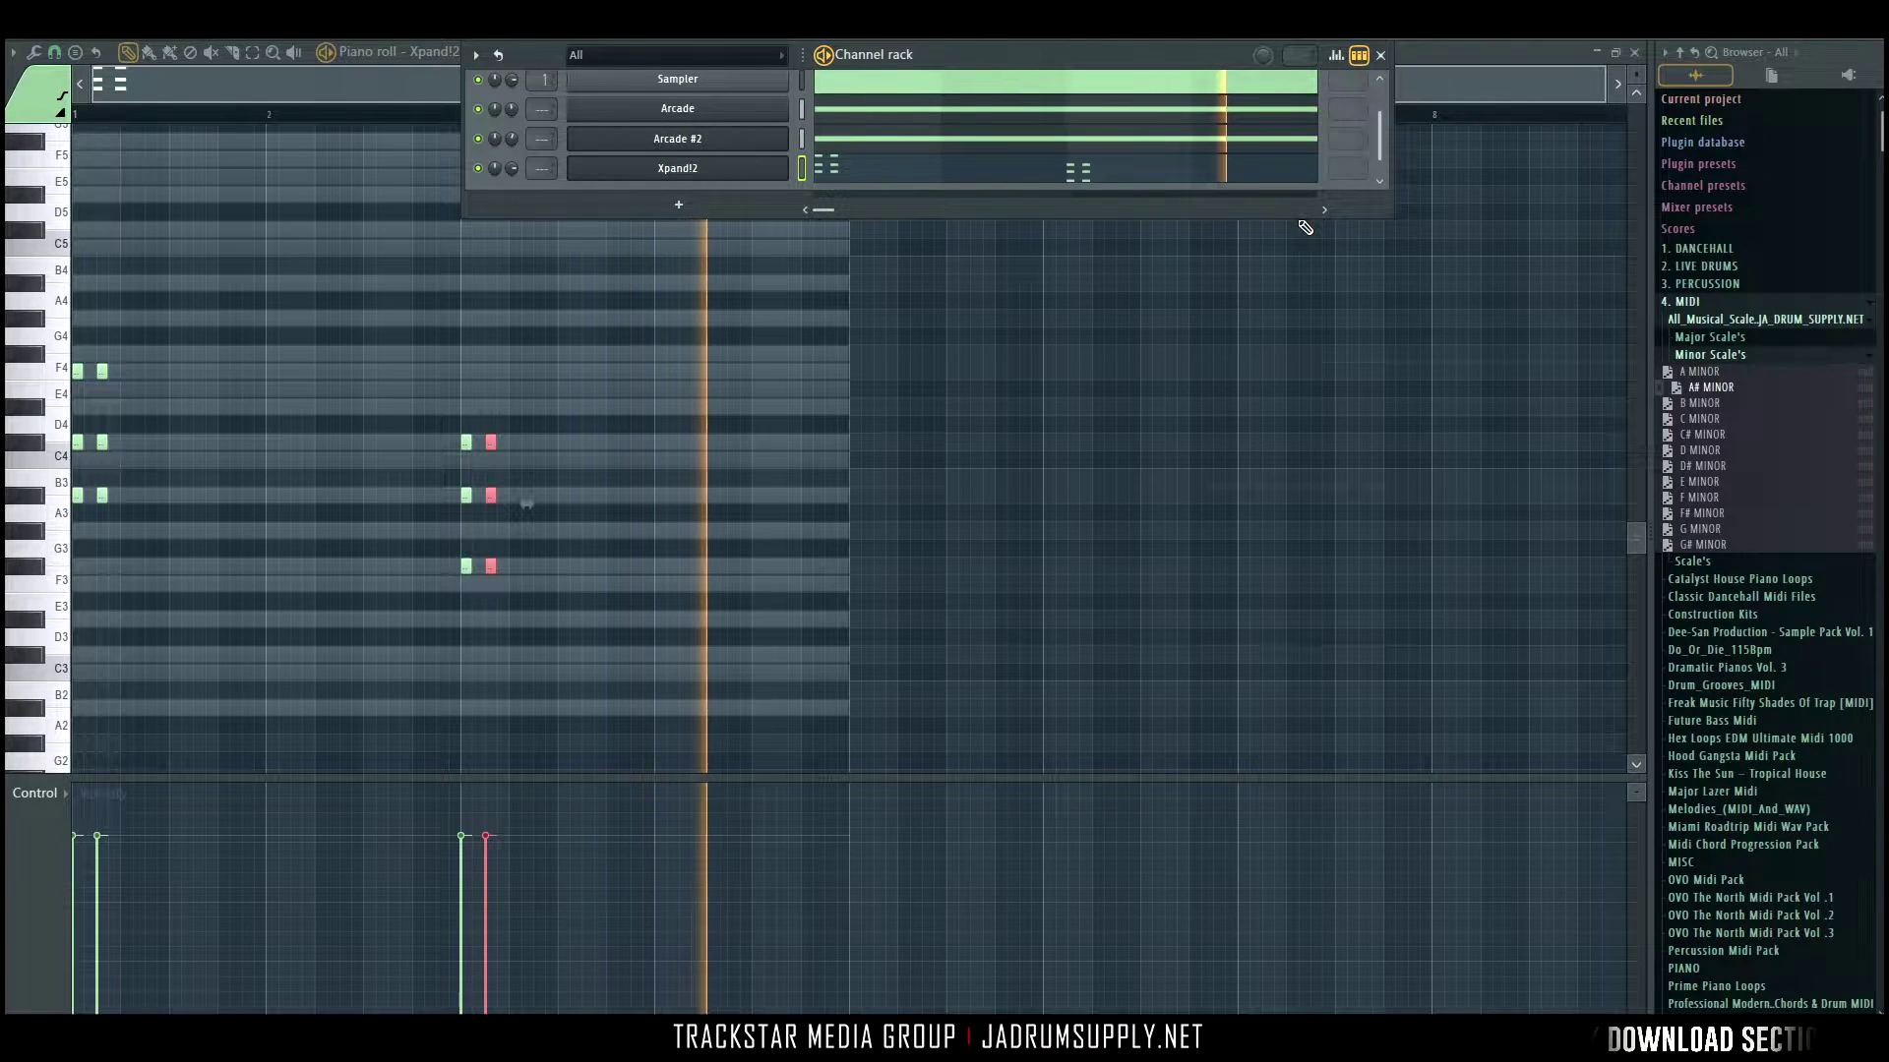
drag(1305, 227, 1295, 286)
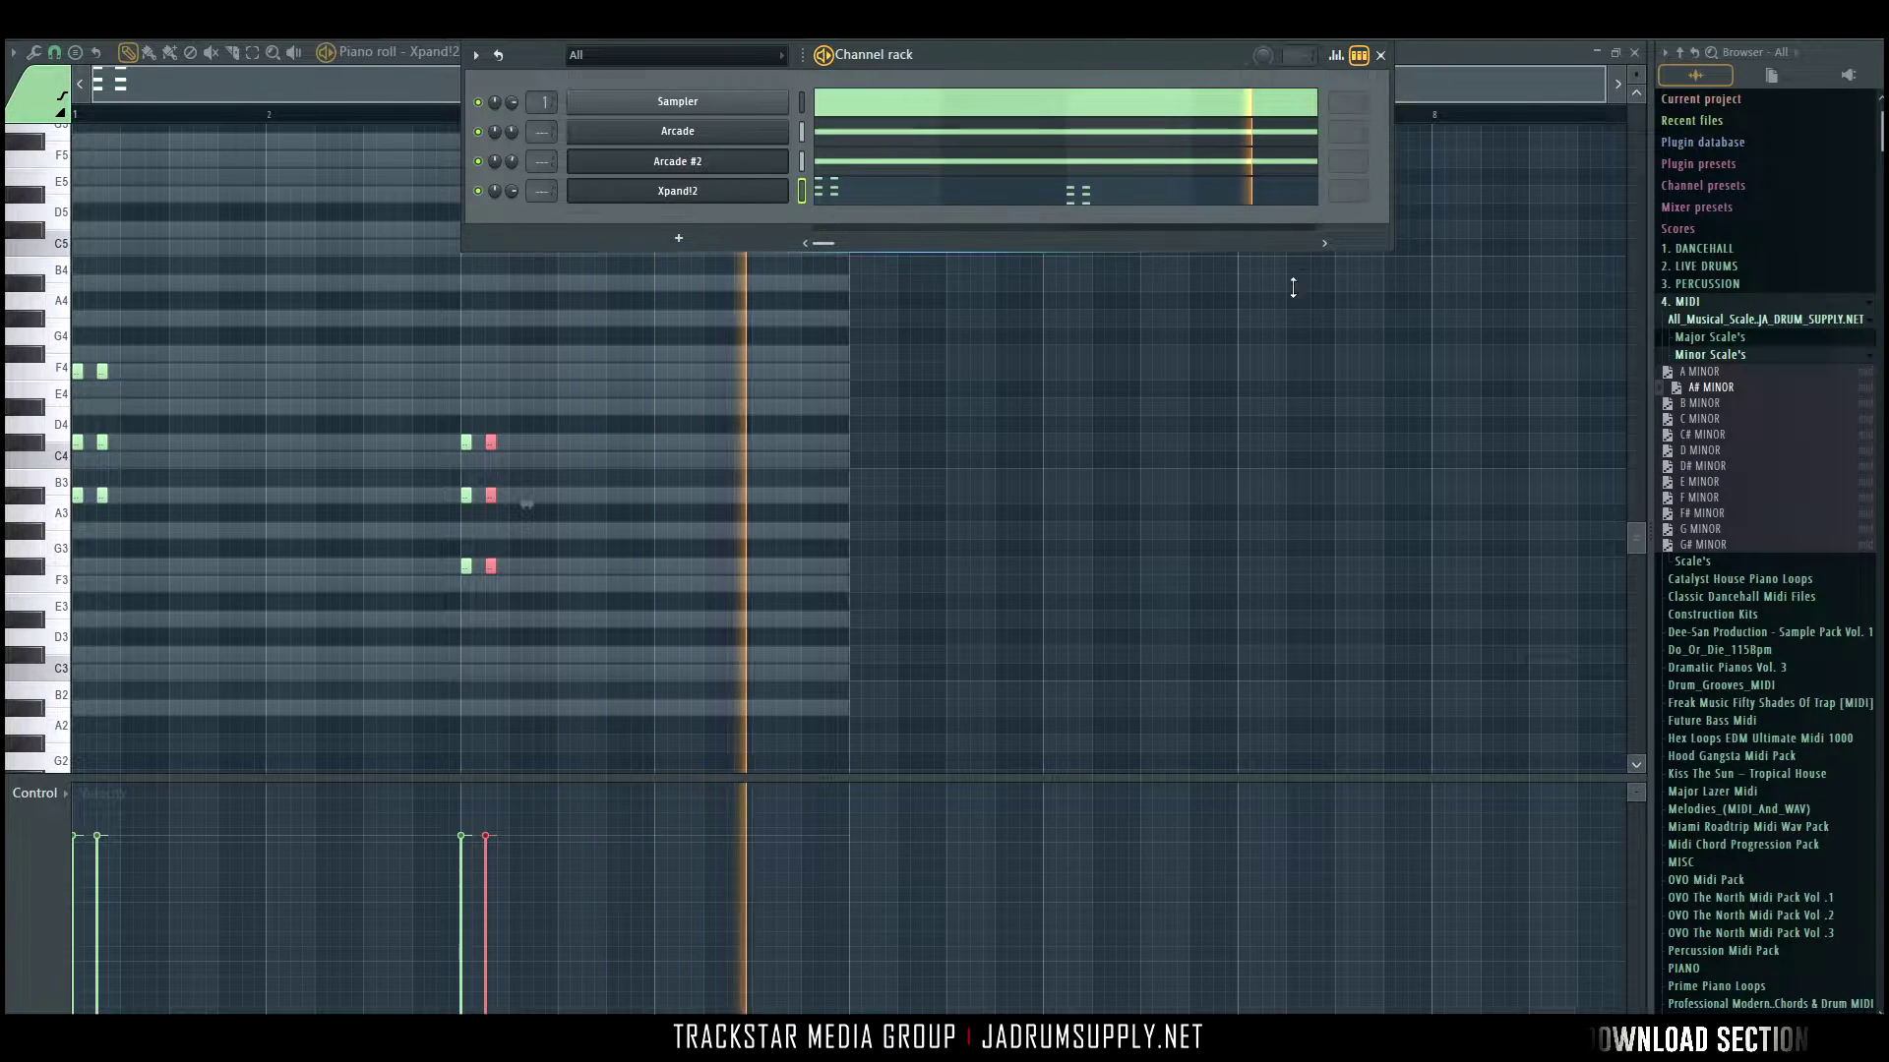
click(1694, 303)
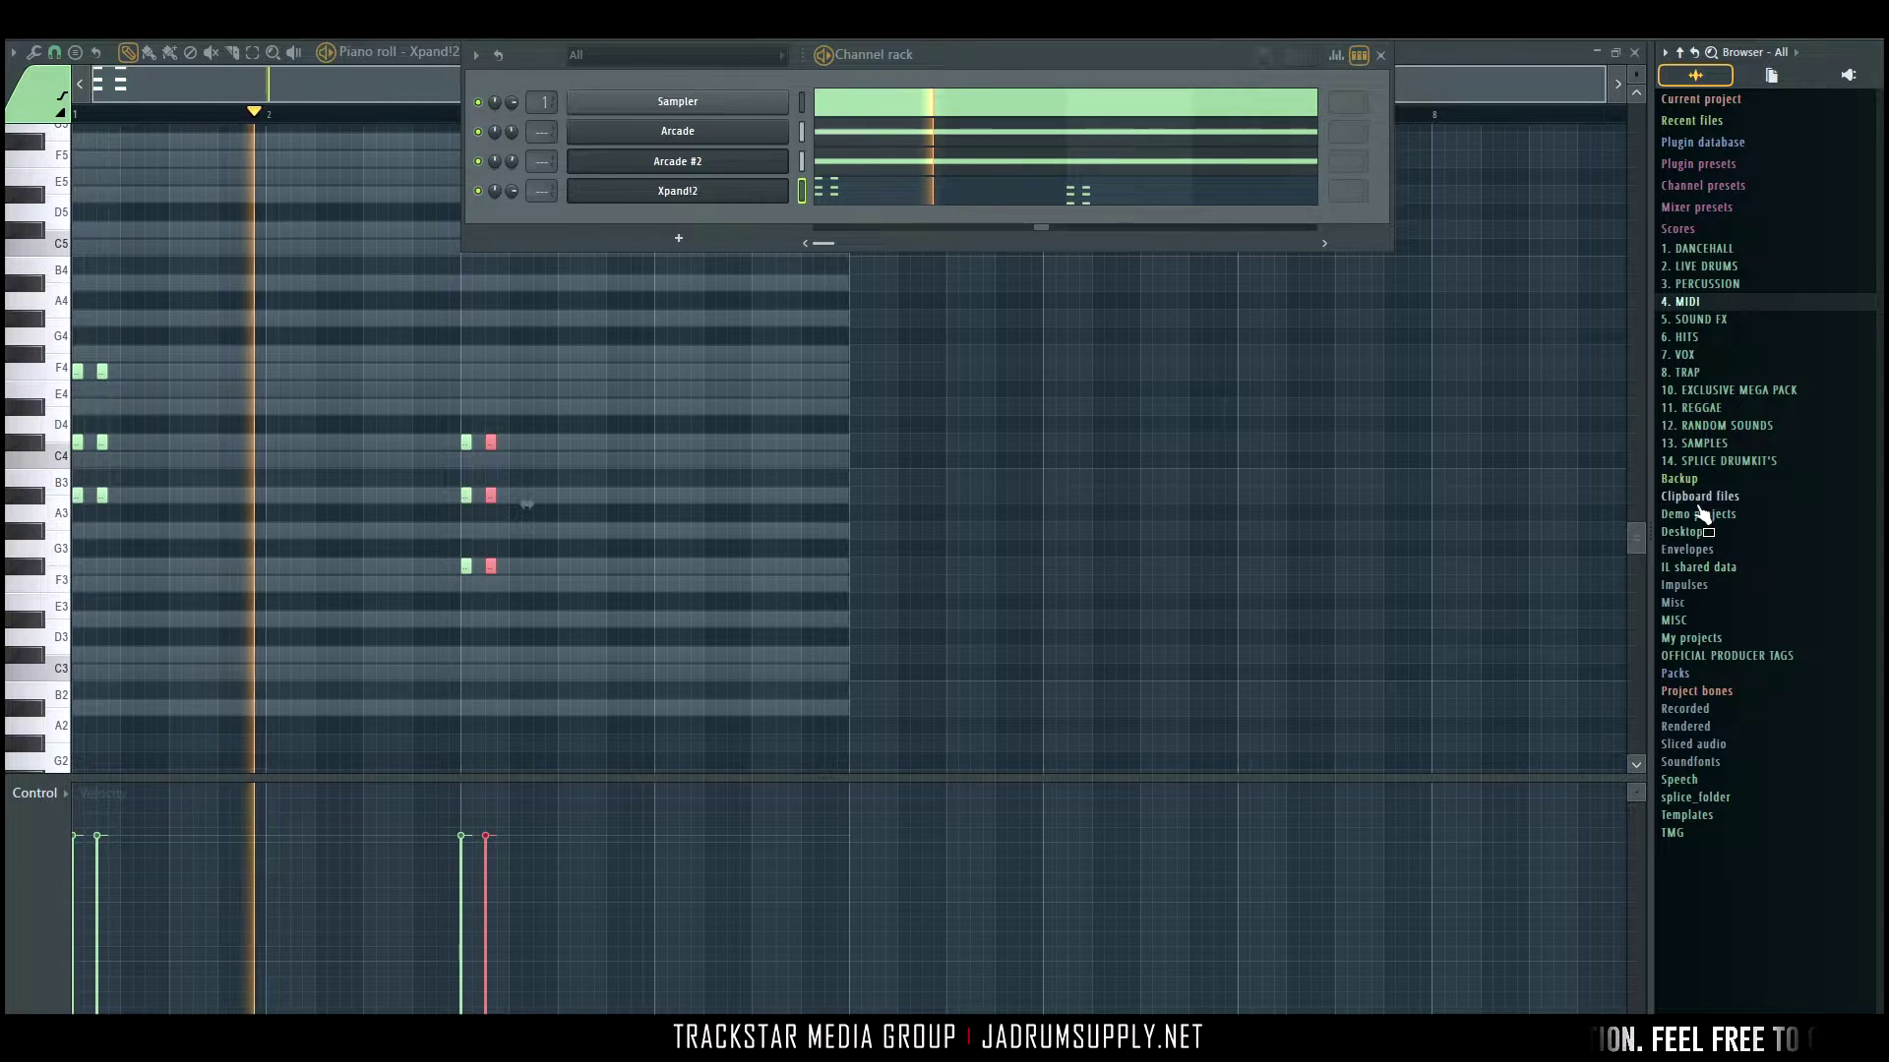
click(1701, 249)
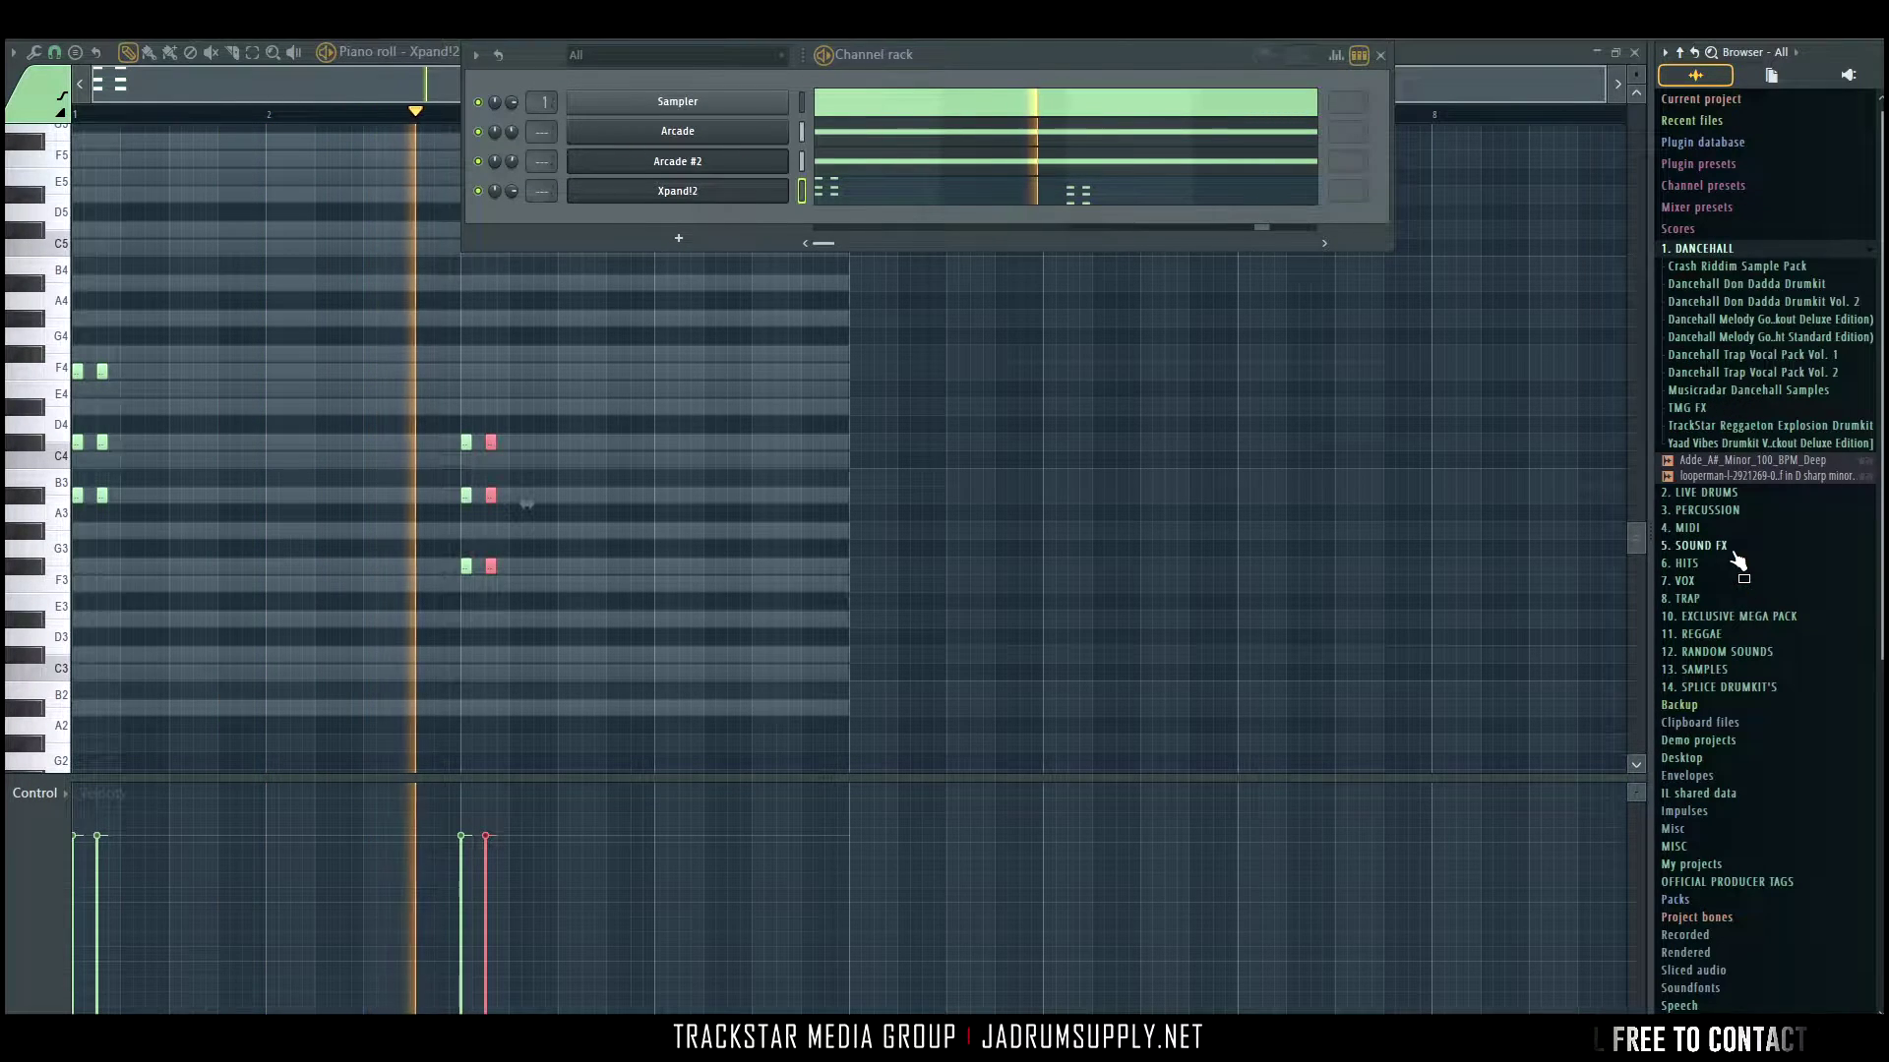
Add Yaad Vibez_Snare_2_[Dancehall_Trap] from the Yaad Vibes Drumkit's Bonus snares to the channel rack as a new channel.
scroll(1738, 559, down, 1)
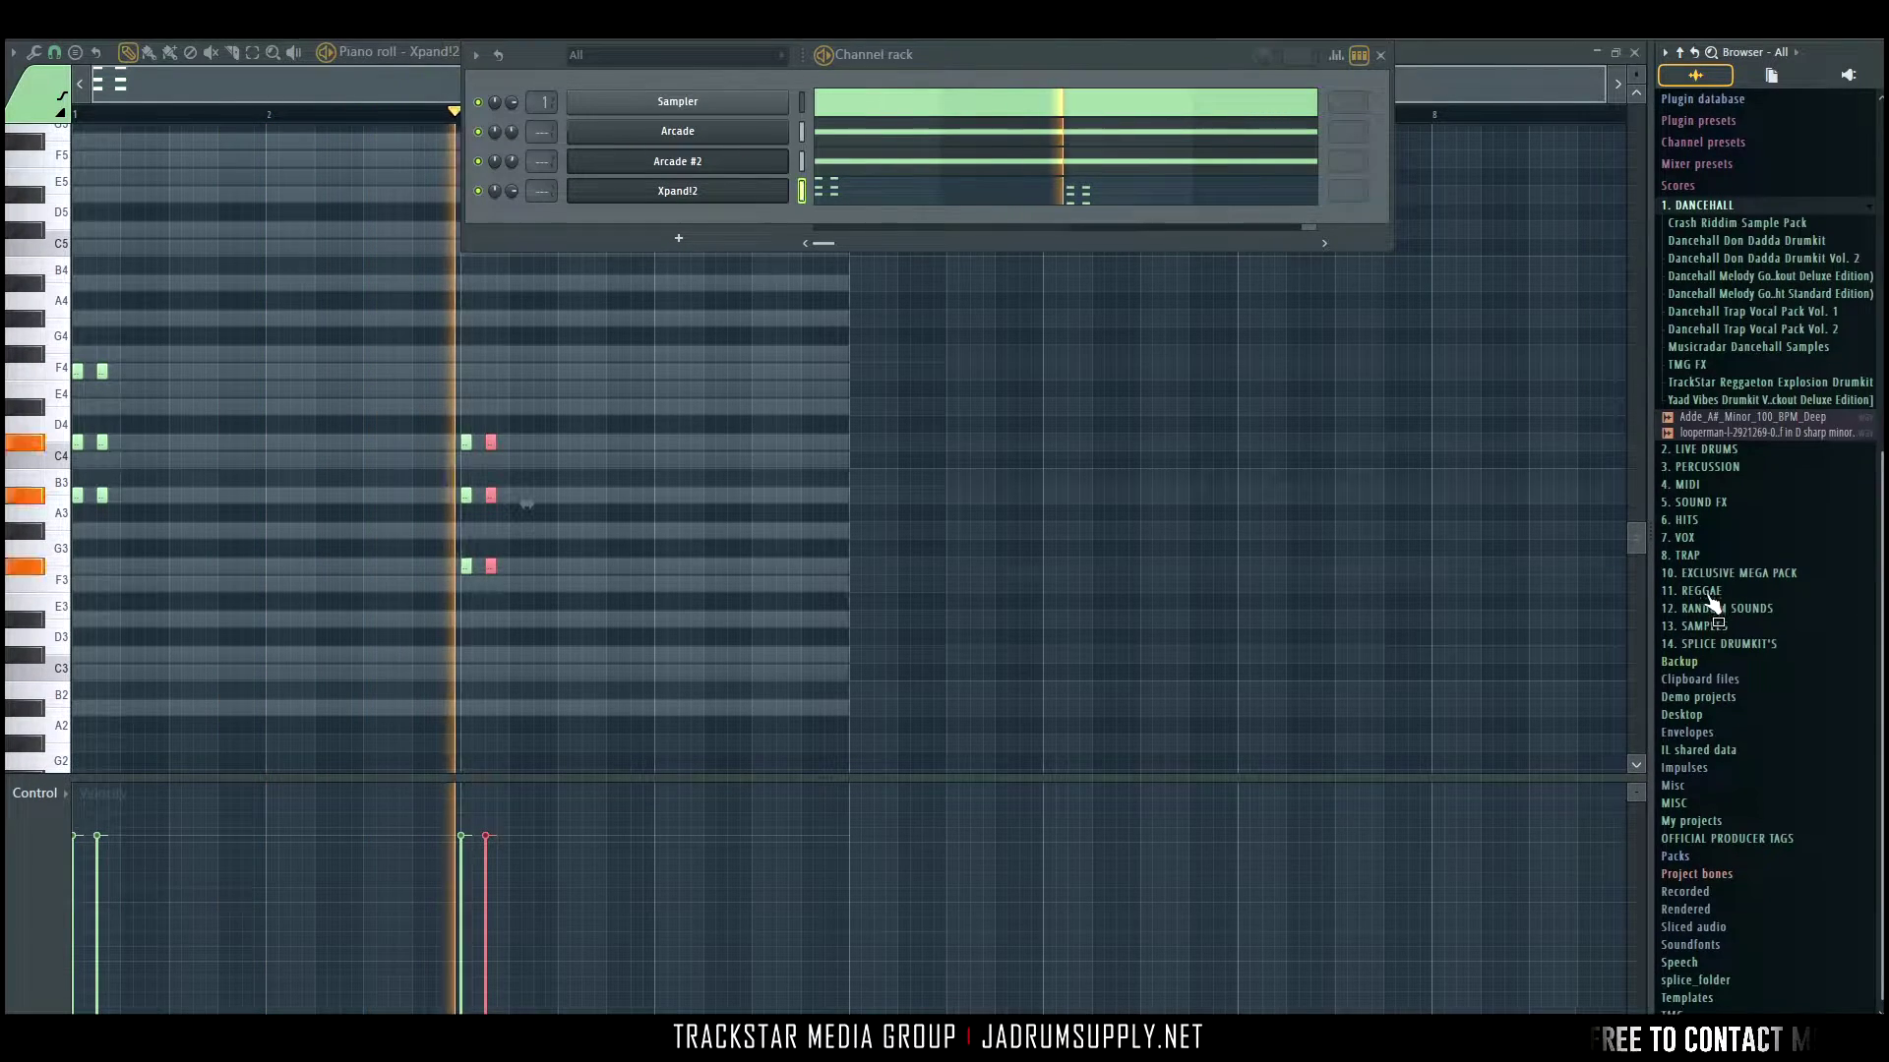
click(1709, 397)
scroll(1700, 502, down, 2)
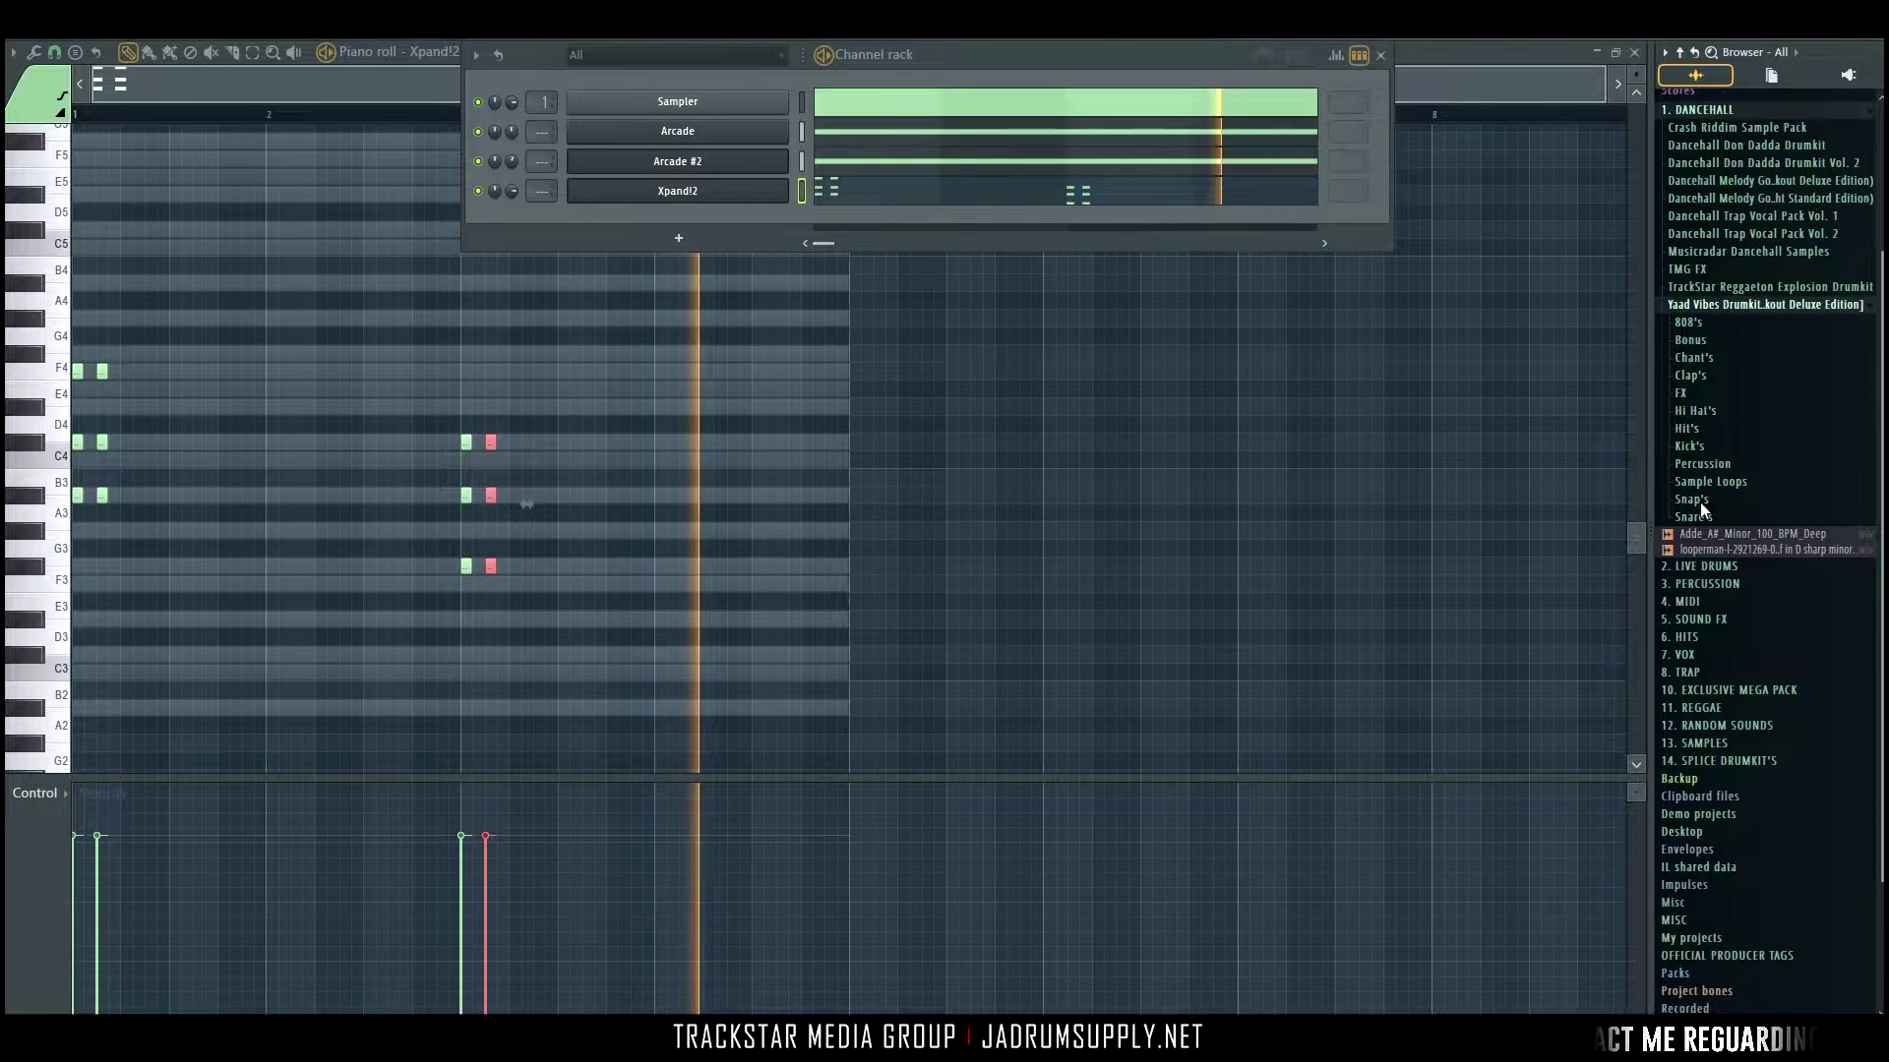
click(1687, 340)
click(1700, 427)
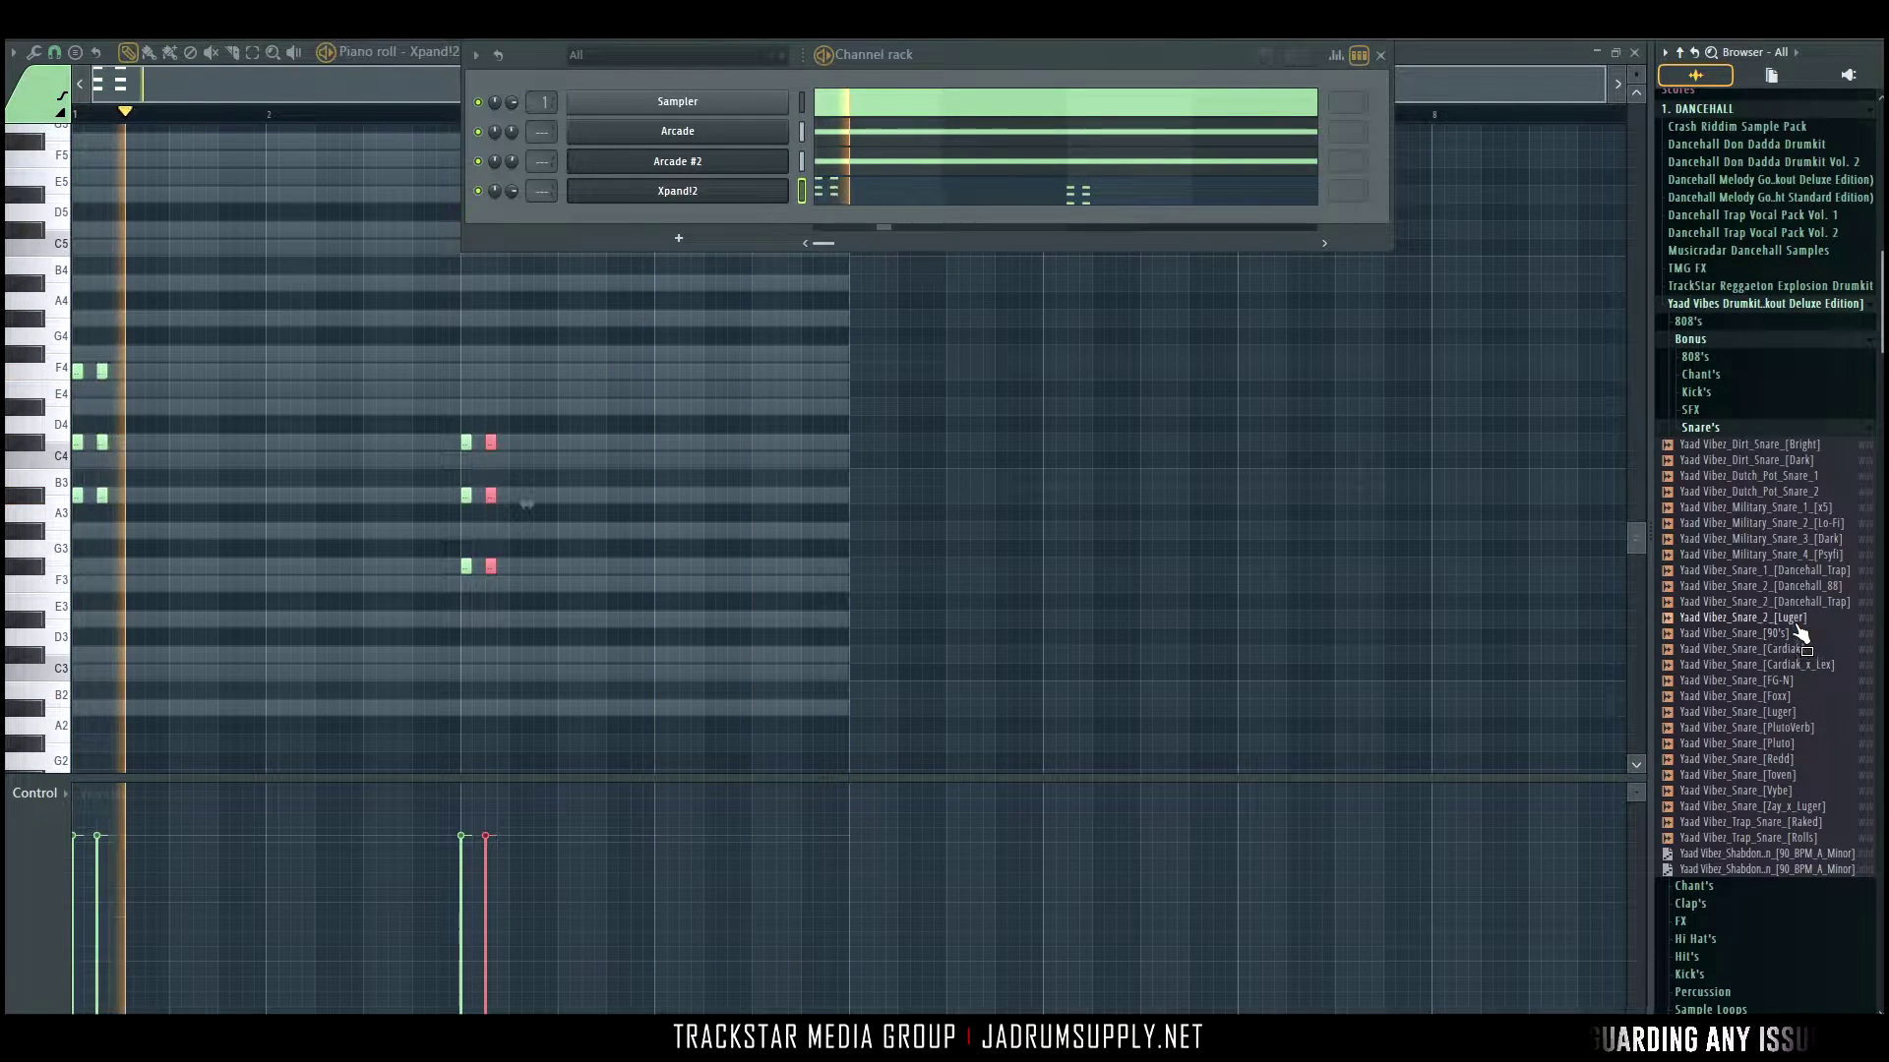
right_click(1739, 603)
click(1737, 621)
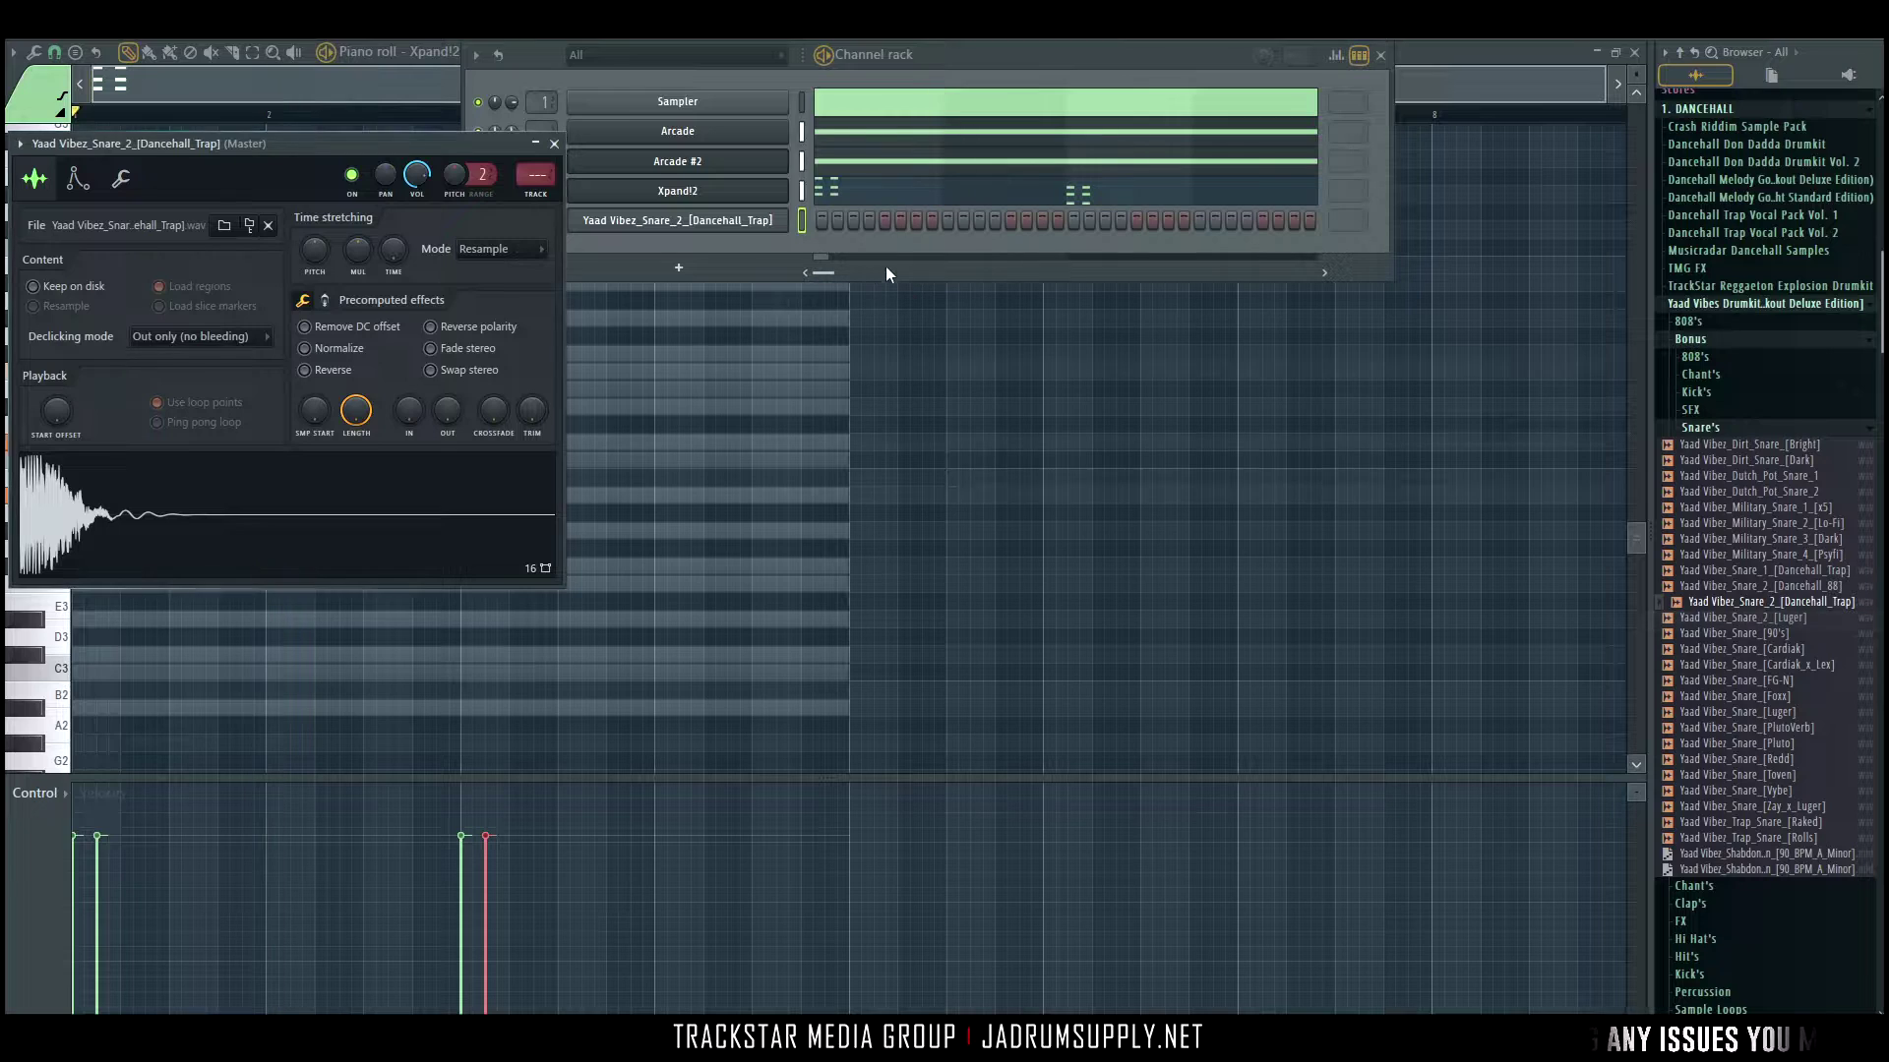
Program the Dancehall_Trap snare on steps 4, 13, 20, 29 and 31, and turn on looping for step channels.
click(865, 224)
click(1011, 221)
click(1104, 220)
click(1121, 220)
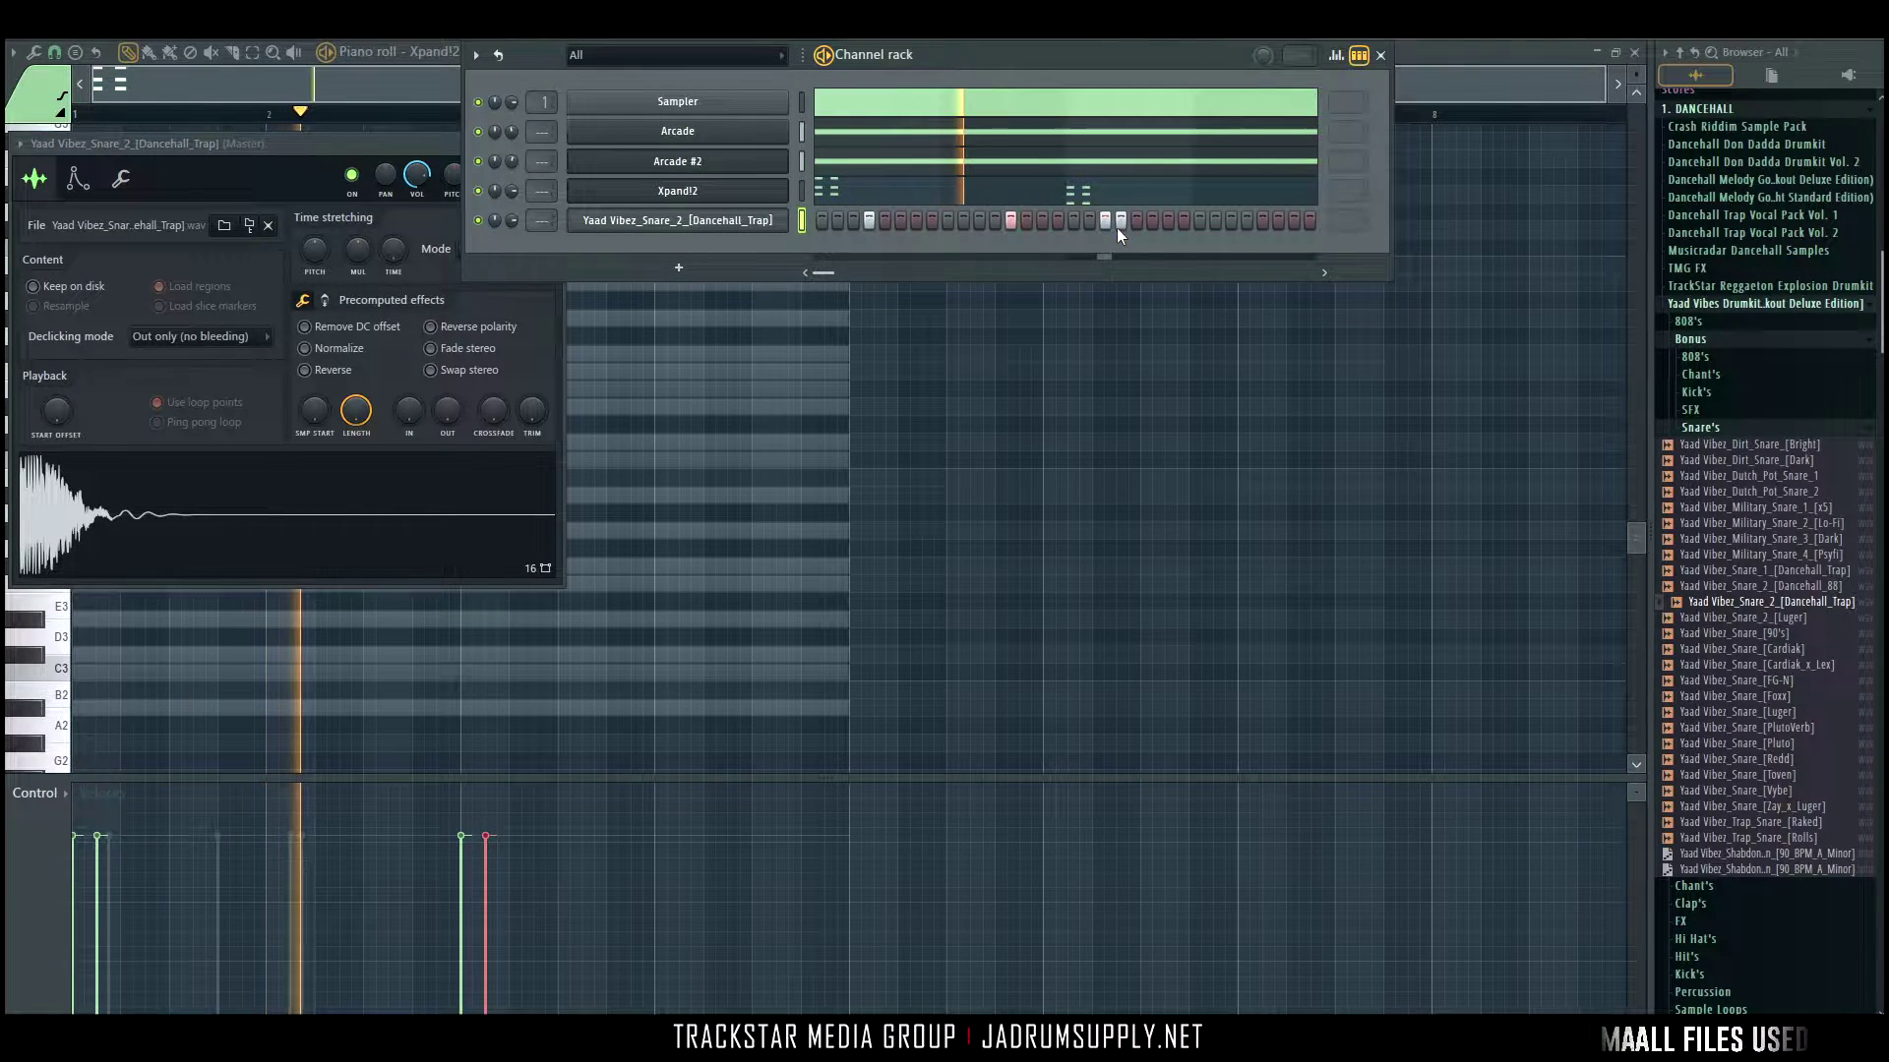
click(1104, 223)
click(1262, 222)
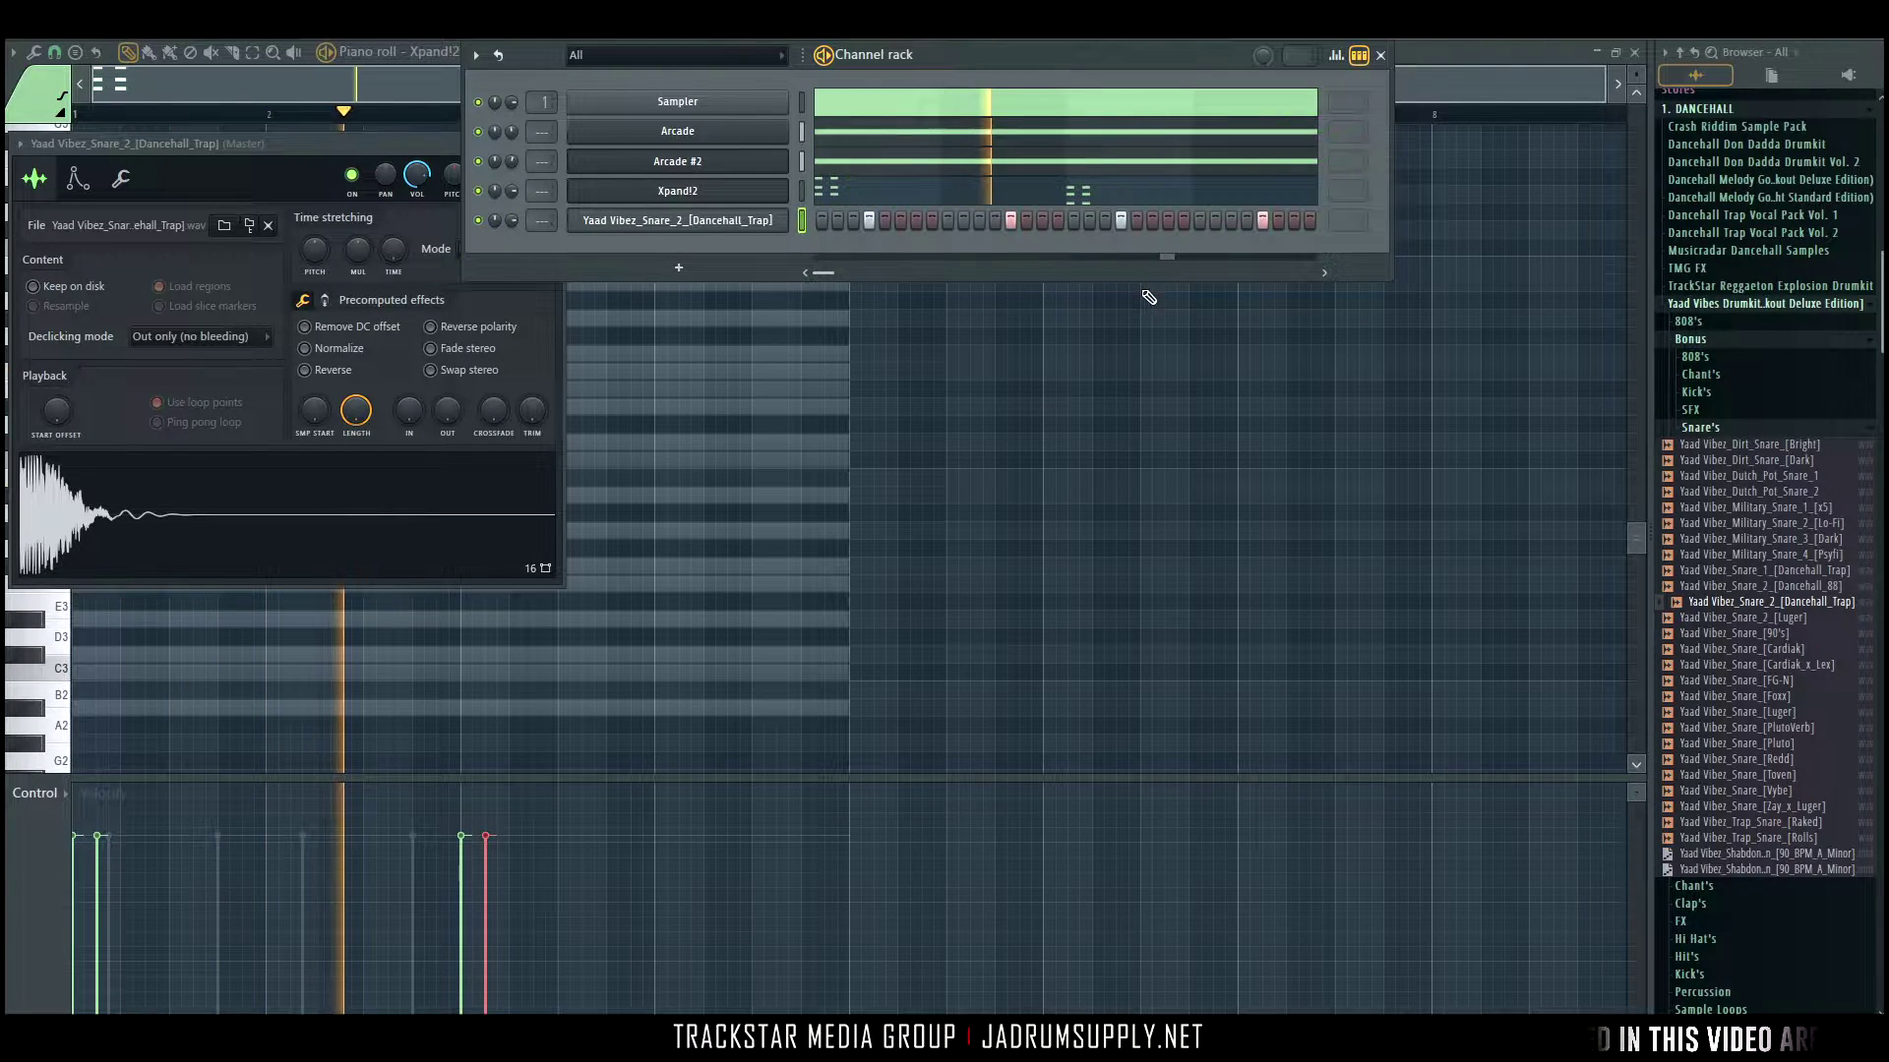
click(1294, 220)
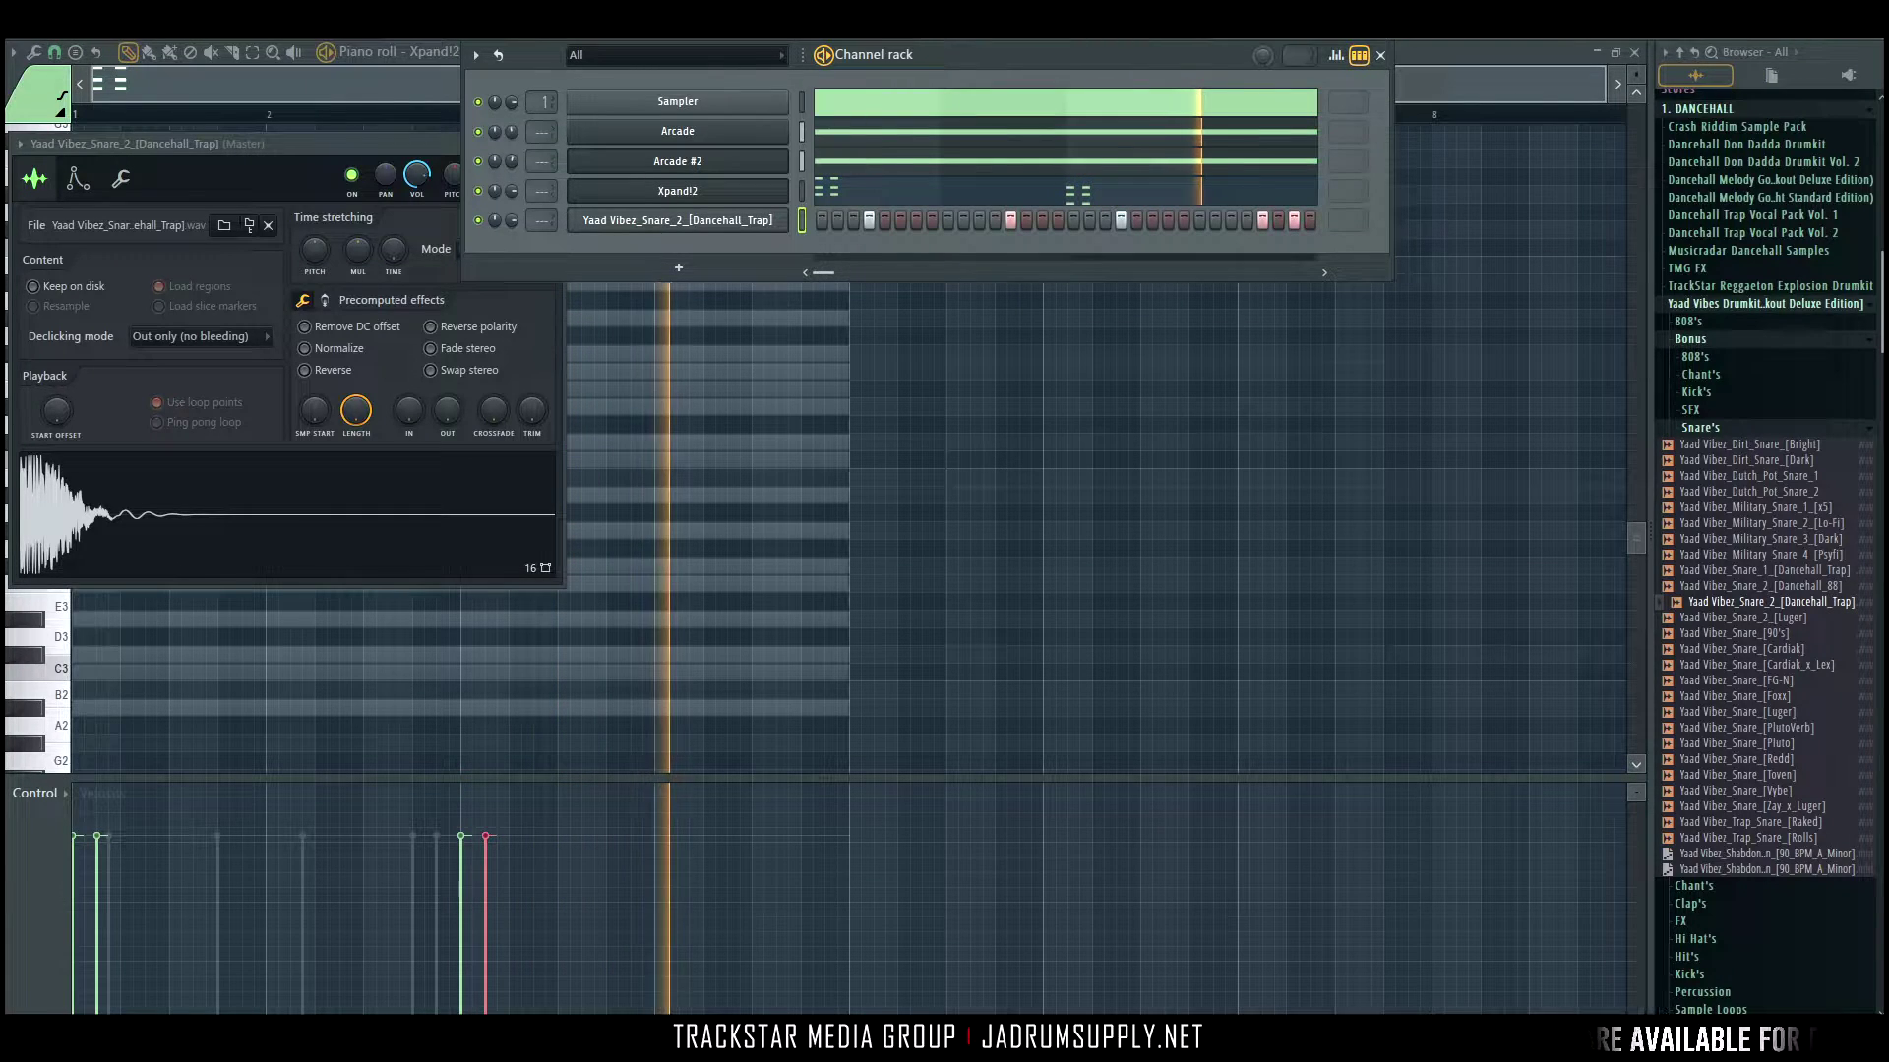
click(498, 54)
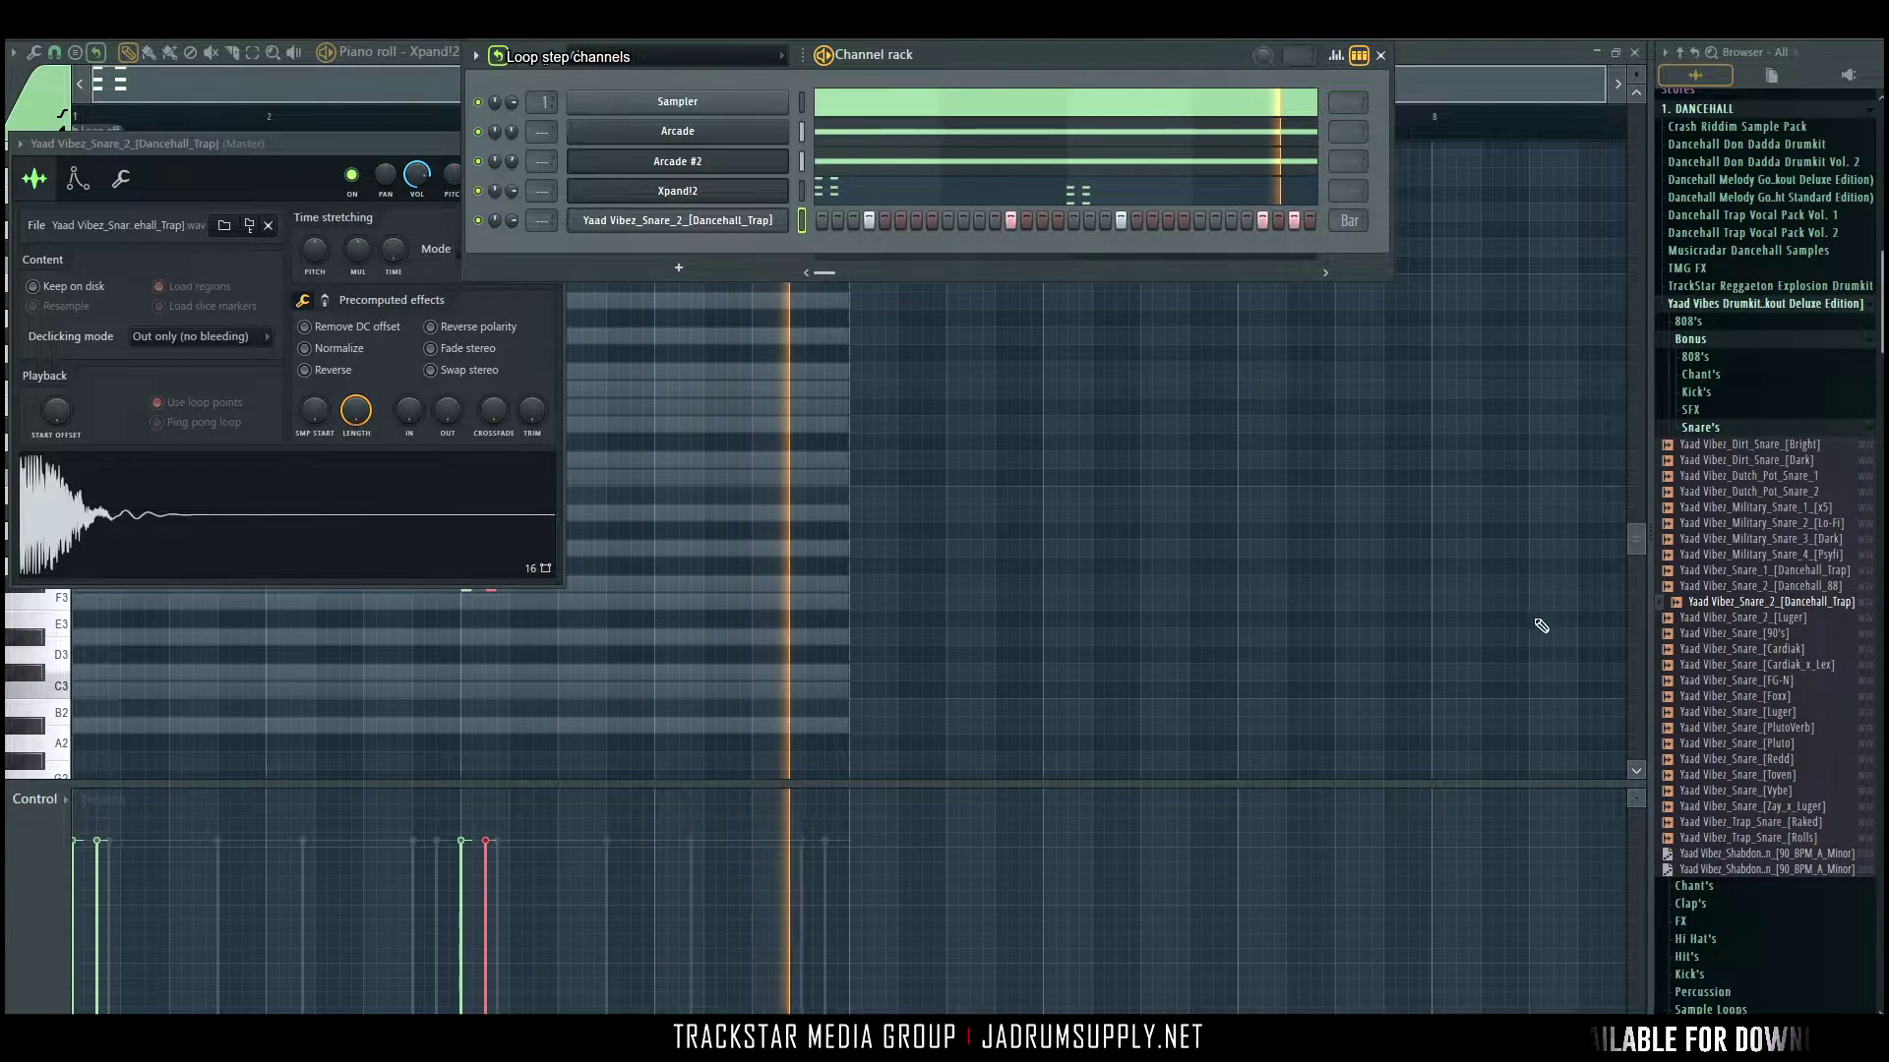
Audition the Toven, Redd, Pluto, Luger and Foxx snares and add Yaad Vibez_Snare_[Luger] as a new channel.
click(1732, 775)
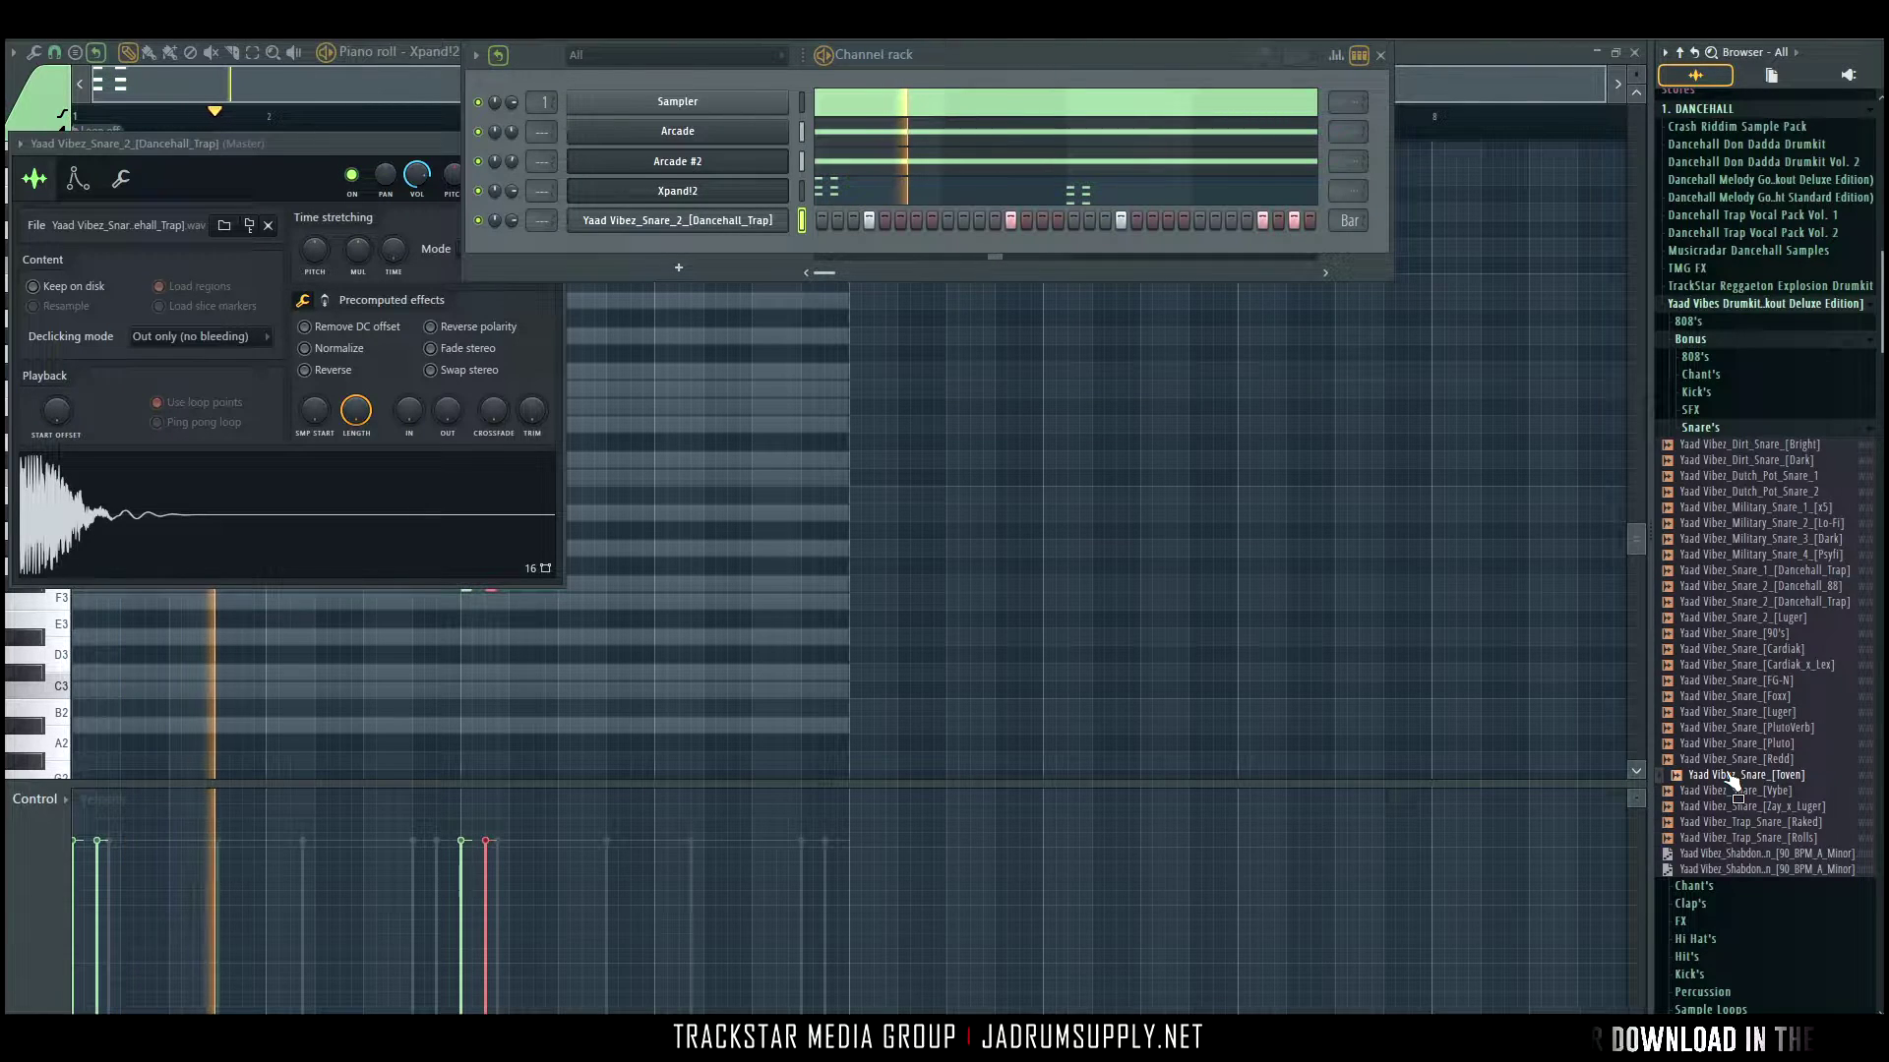
click(1741, 761)
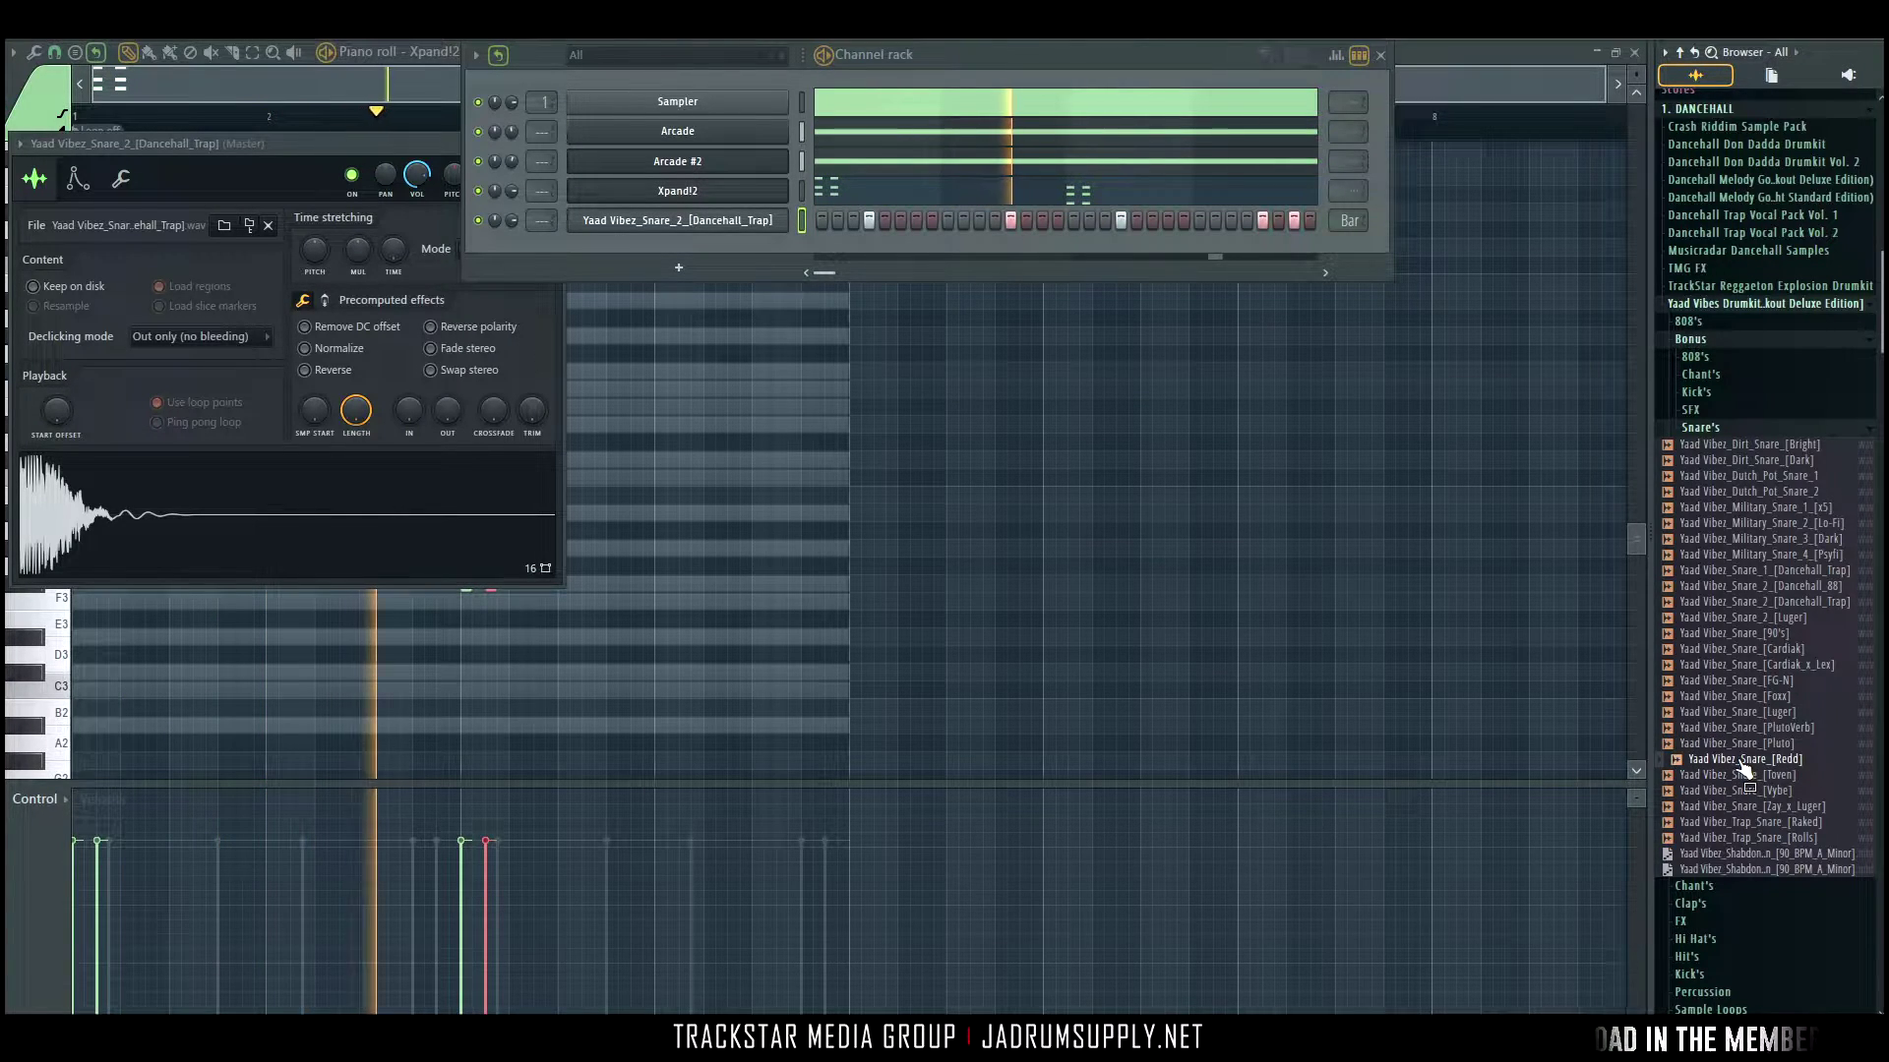
click(1754, 744)
click(1765, 714)
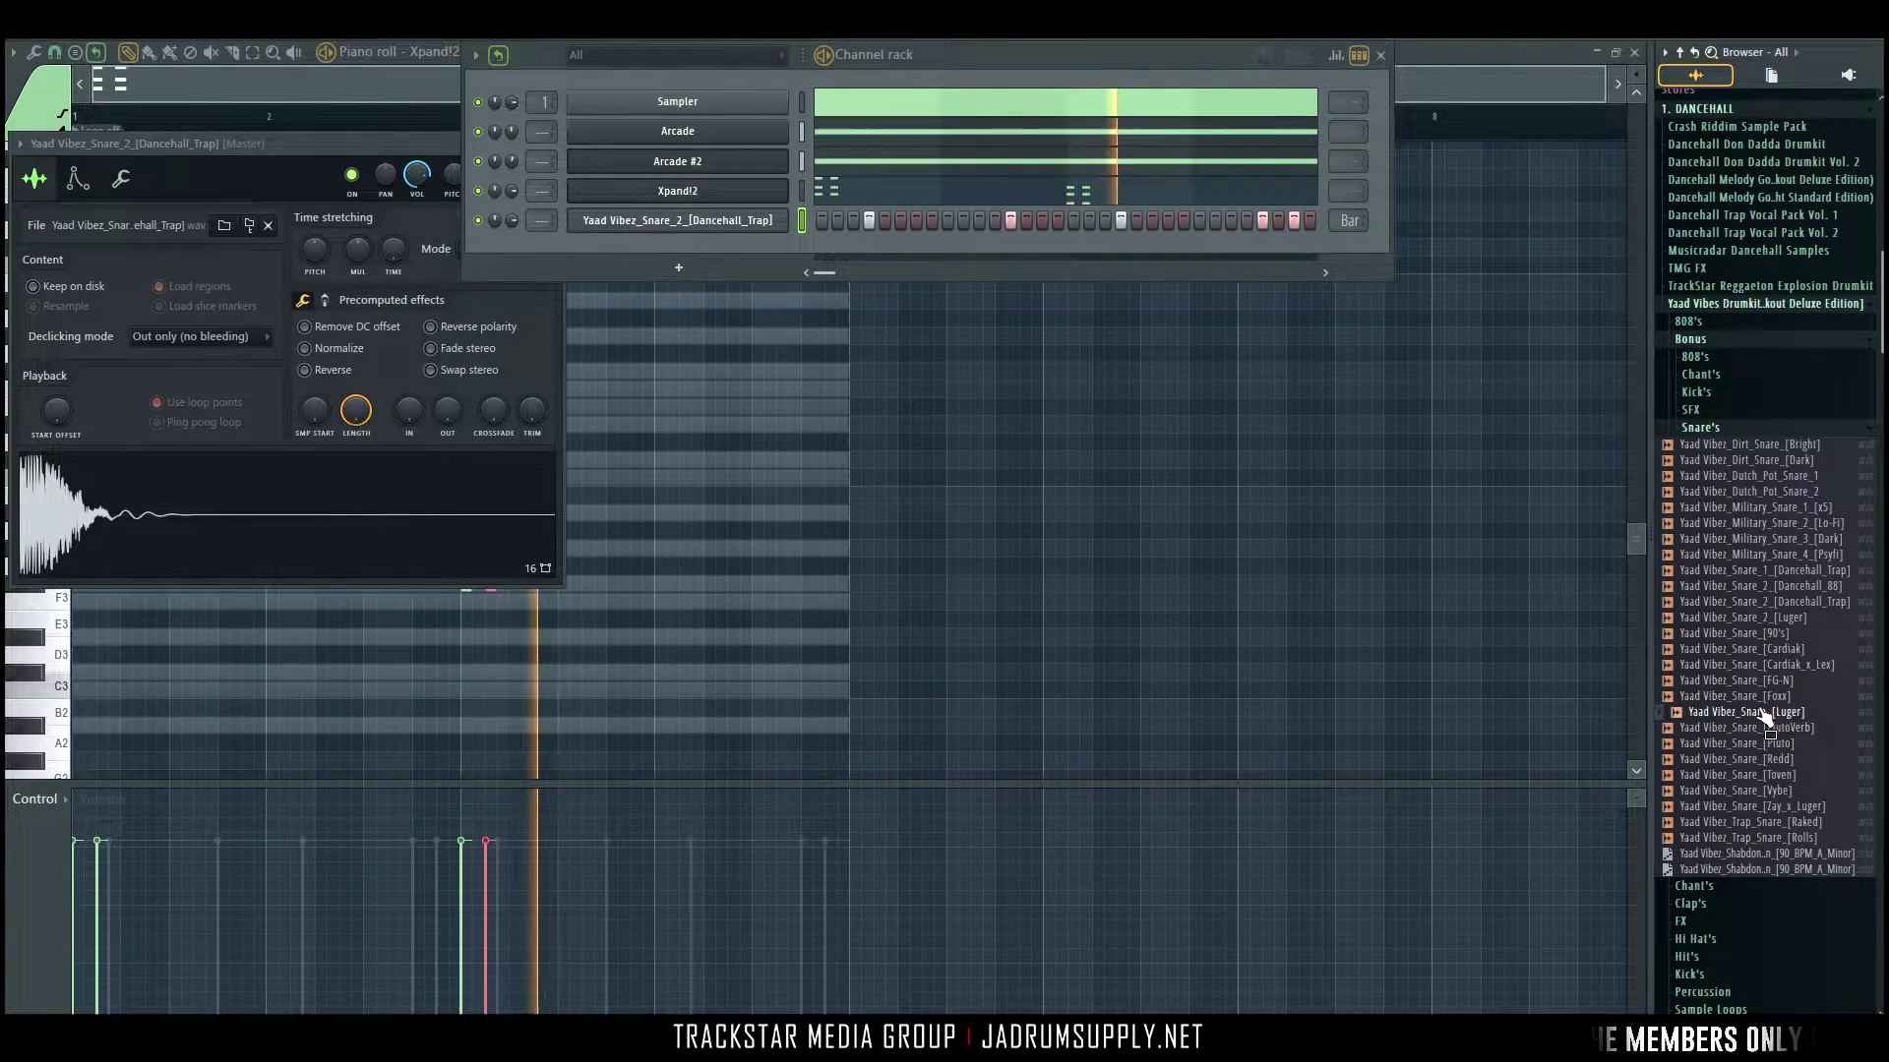
key(Up)
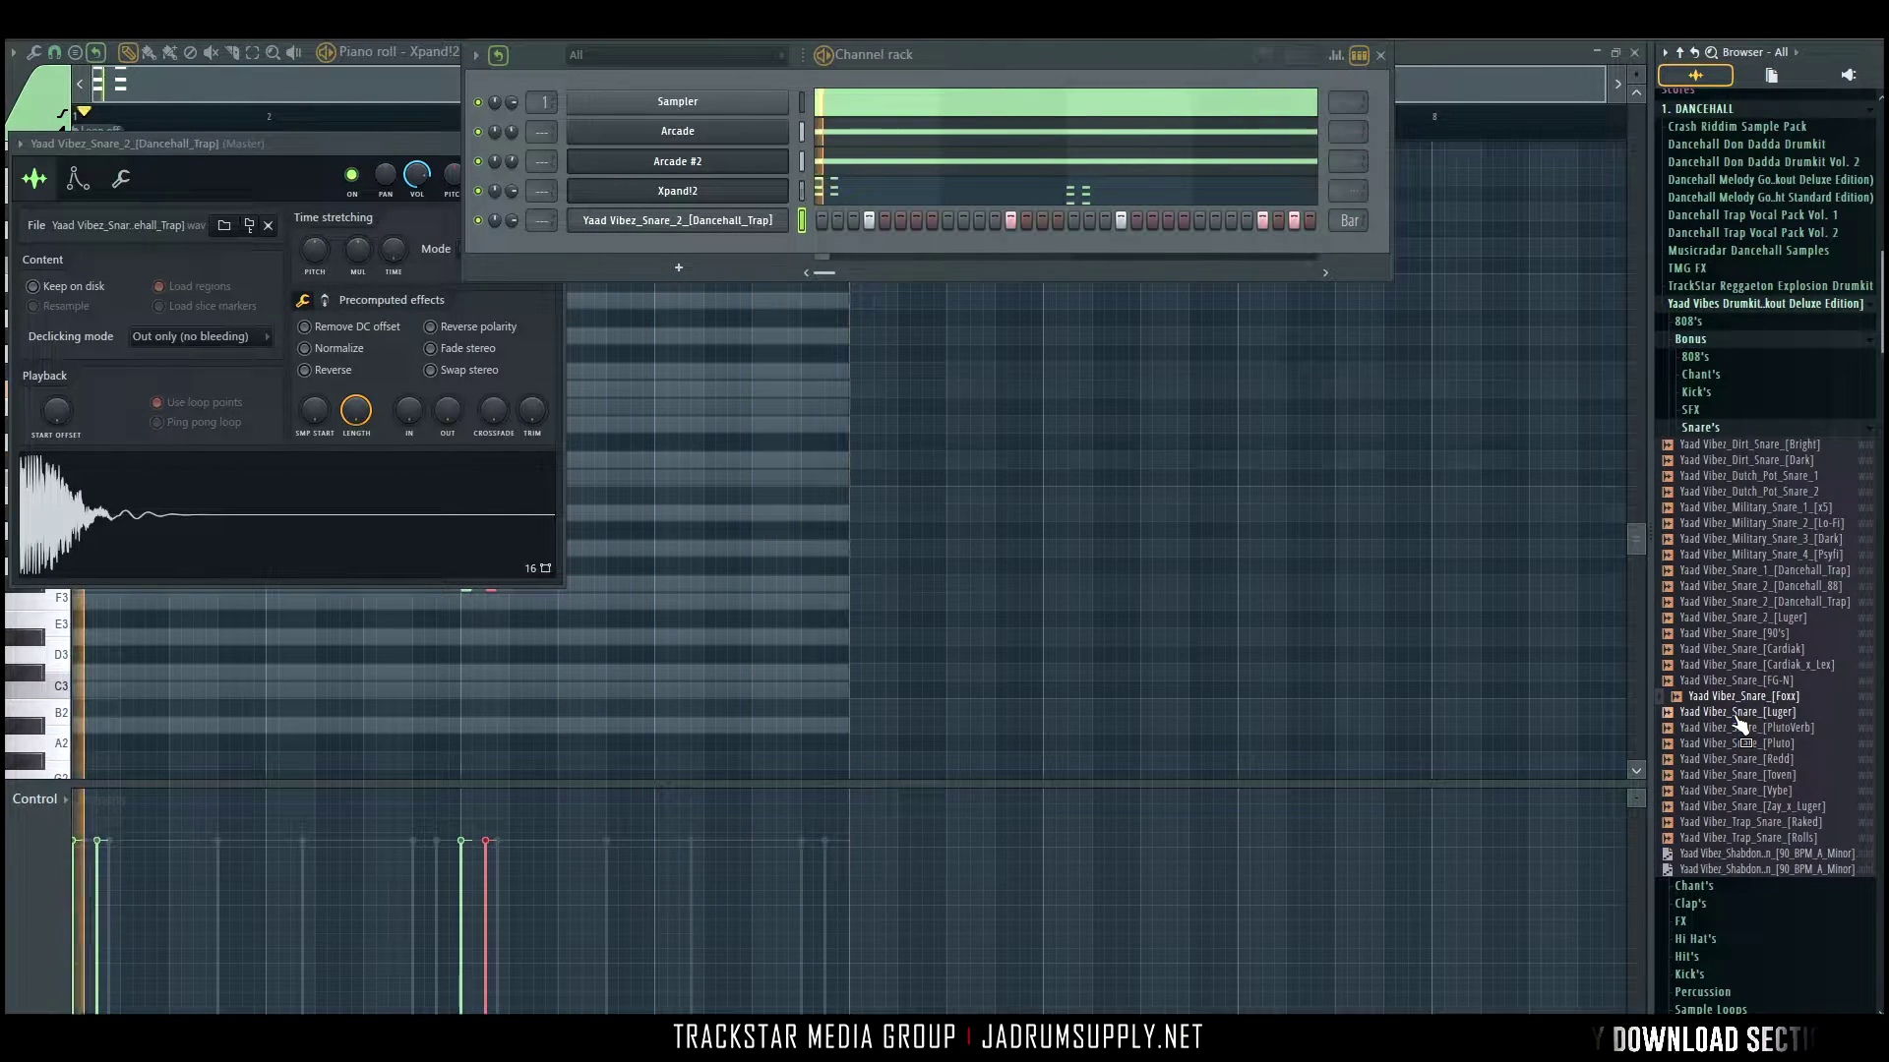
click(1736, 717)
right_click(1739, 720)
click(1731, 733)
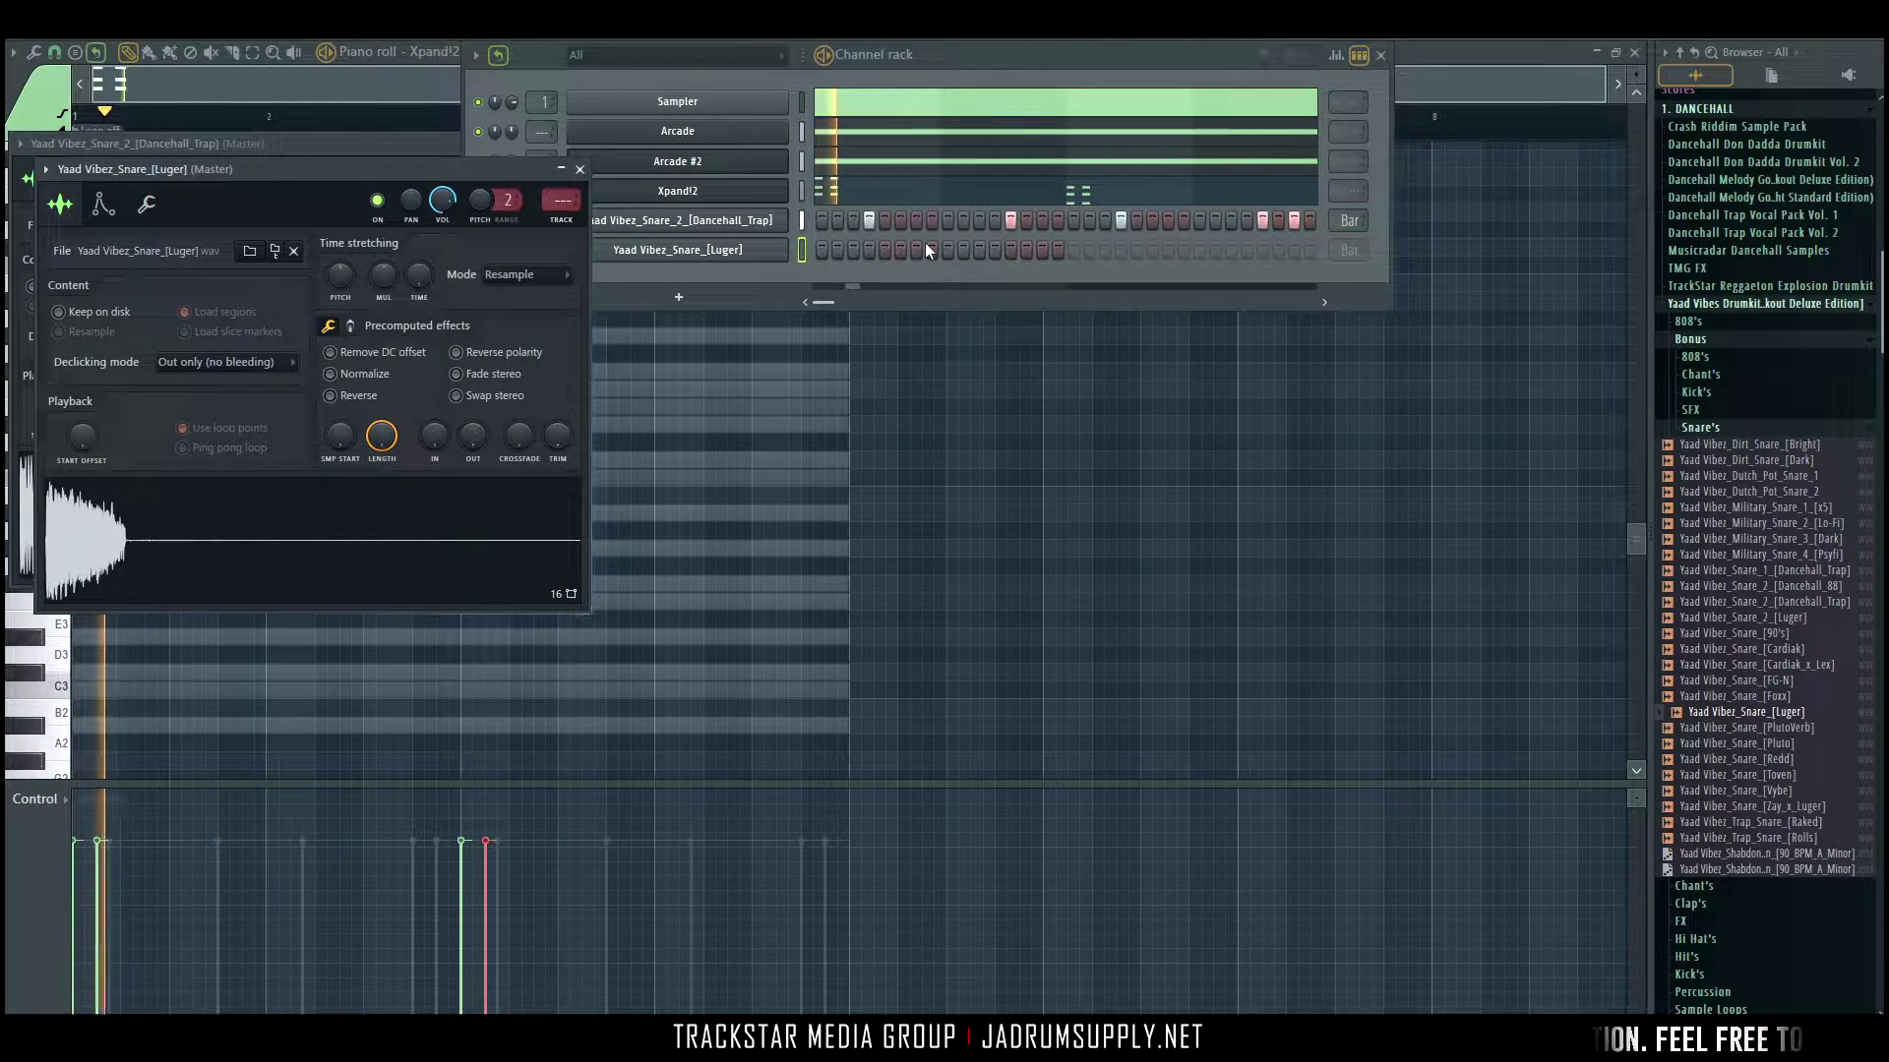
In the Luger snare's piano roll, place two short adjacent D#5 notes at the very end of bar 4.
click(979, 251)
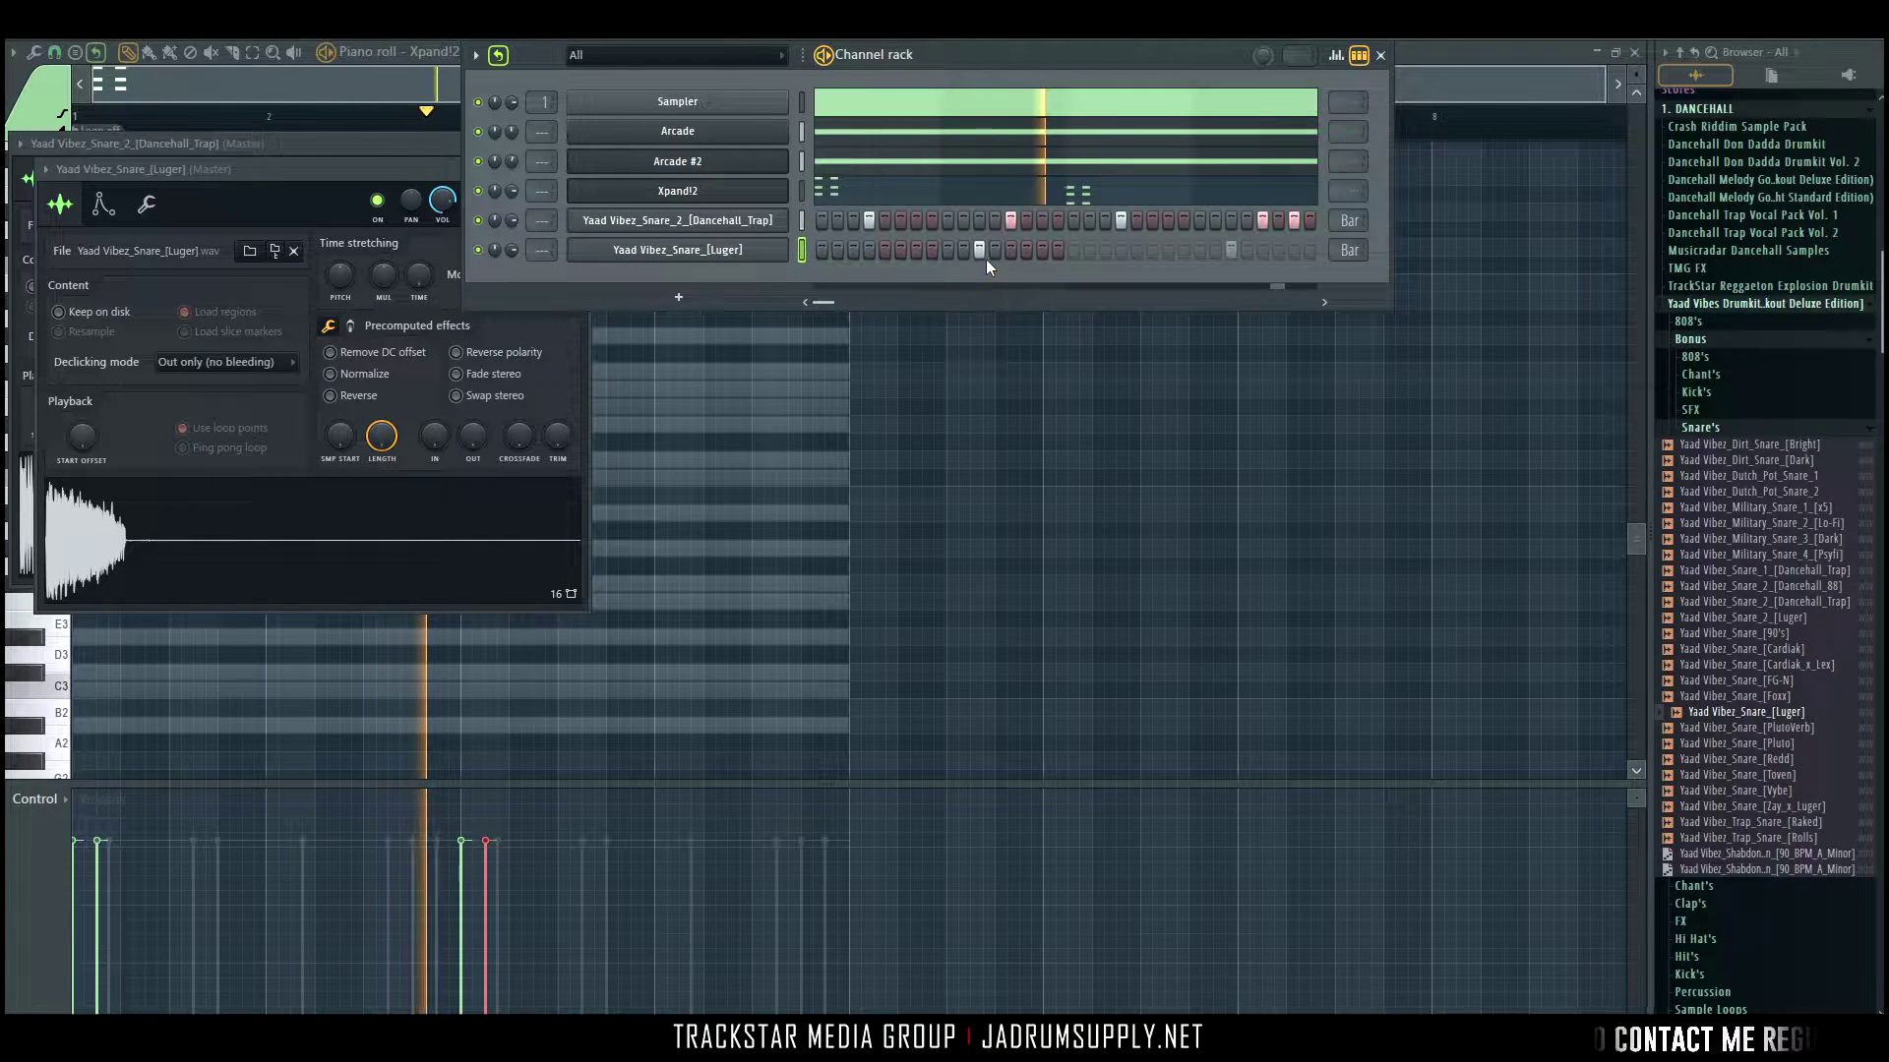
right_click(785, 247)
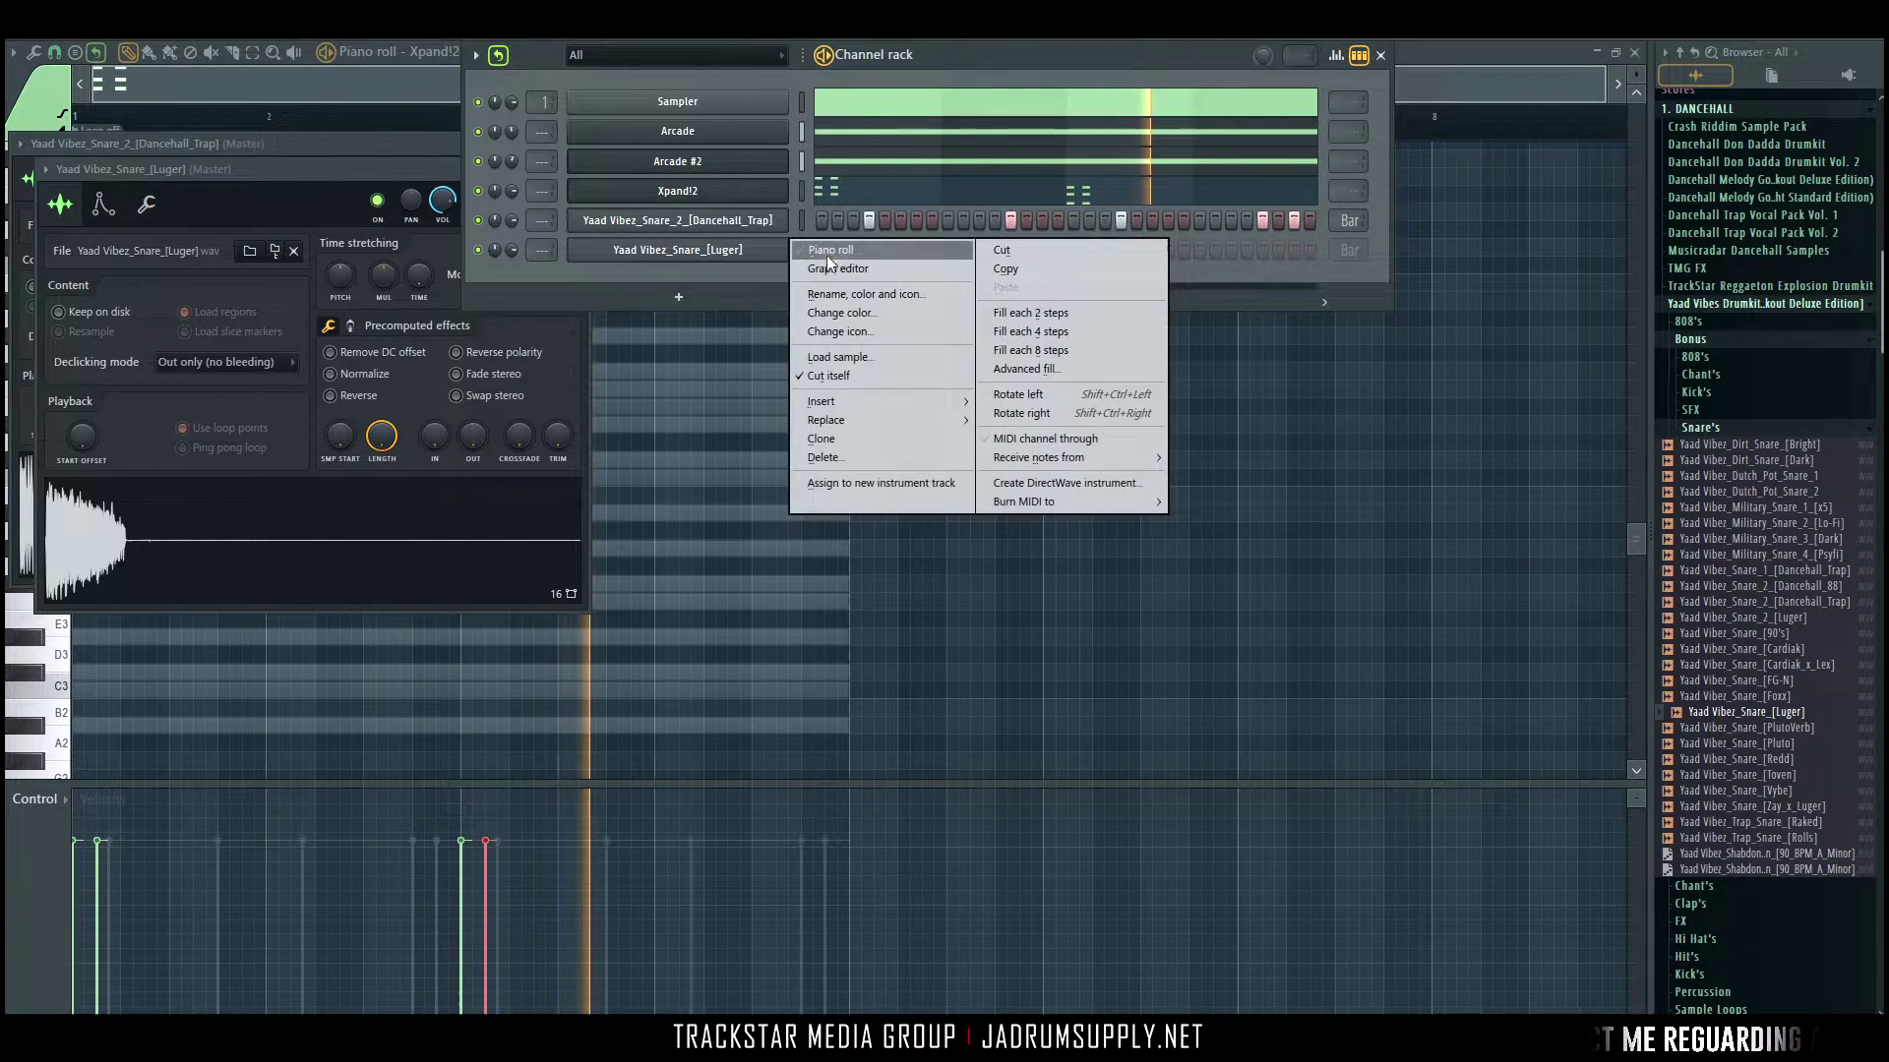
click(829, 250)
click(844, 216)
click(843, 213)
click(830, 212)
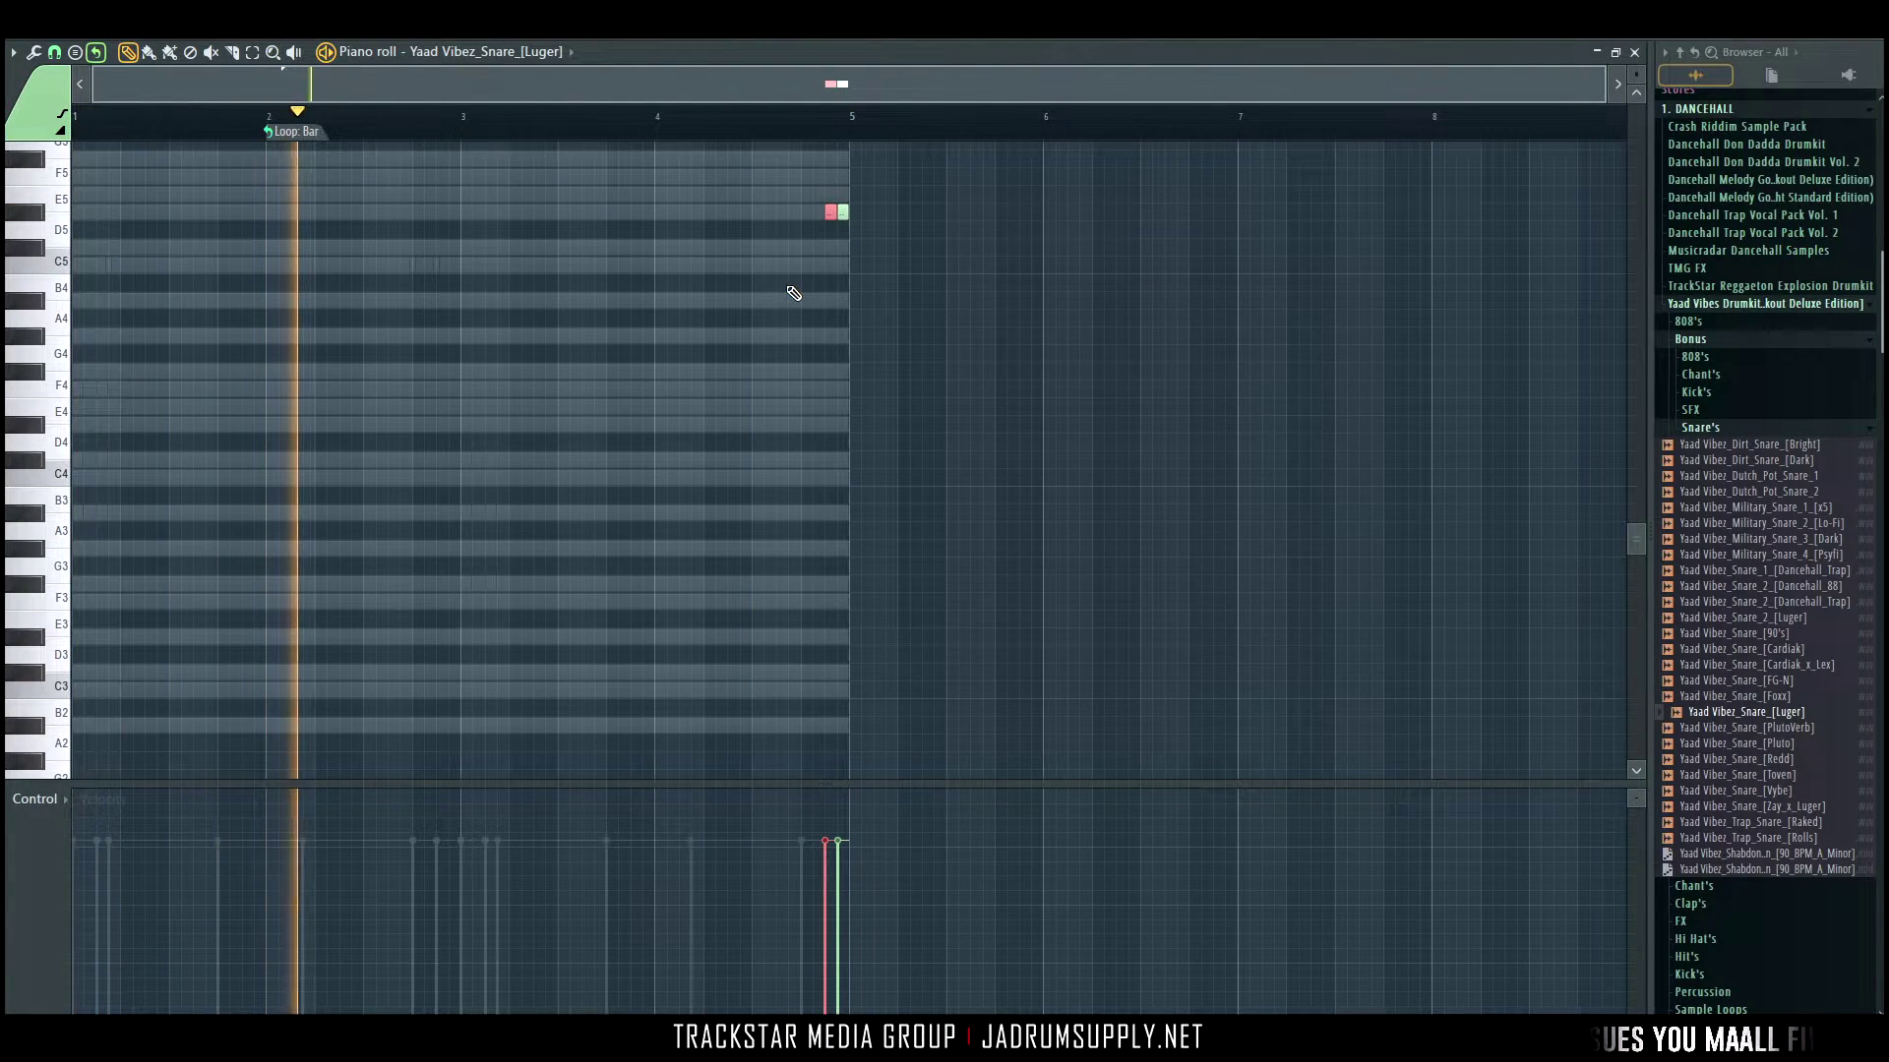
Chop the first of the two D#5 snare notes into three quick hits.
key(alt+u)
drag(881, 470, 865, 486)
click(1047, 634)
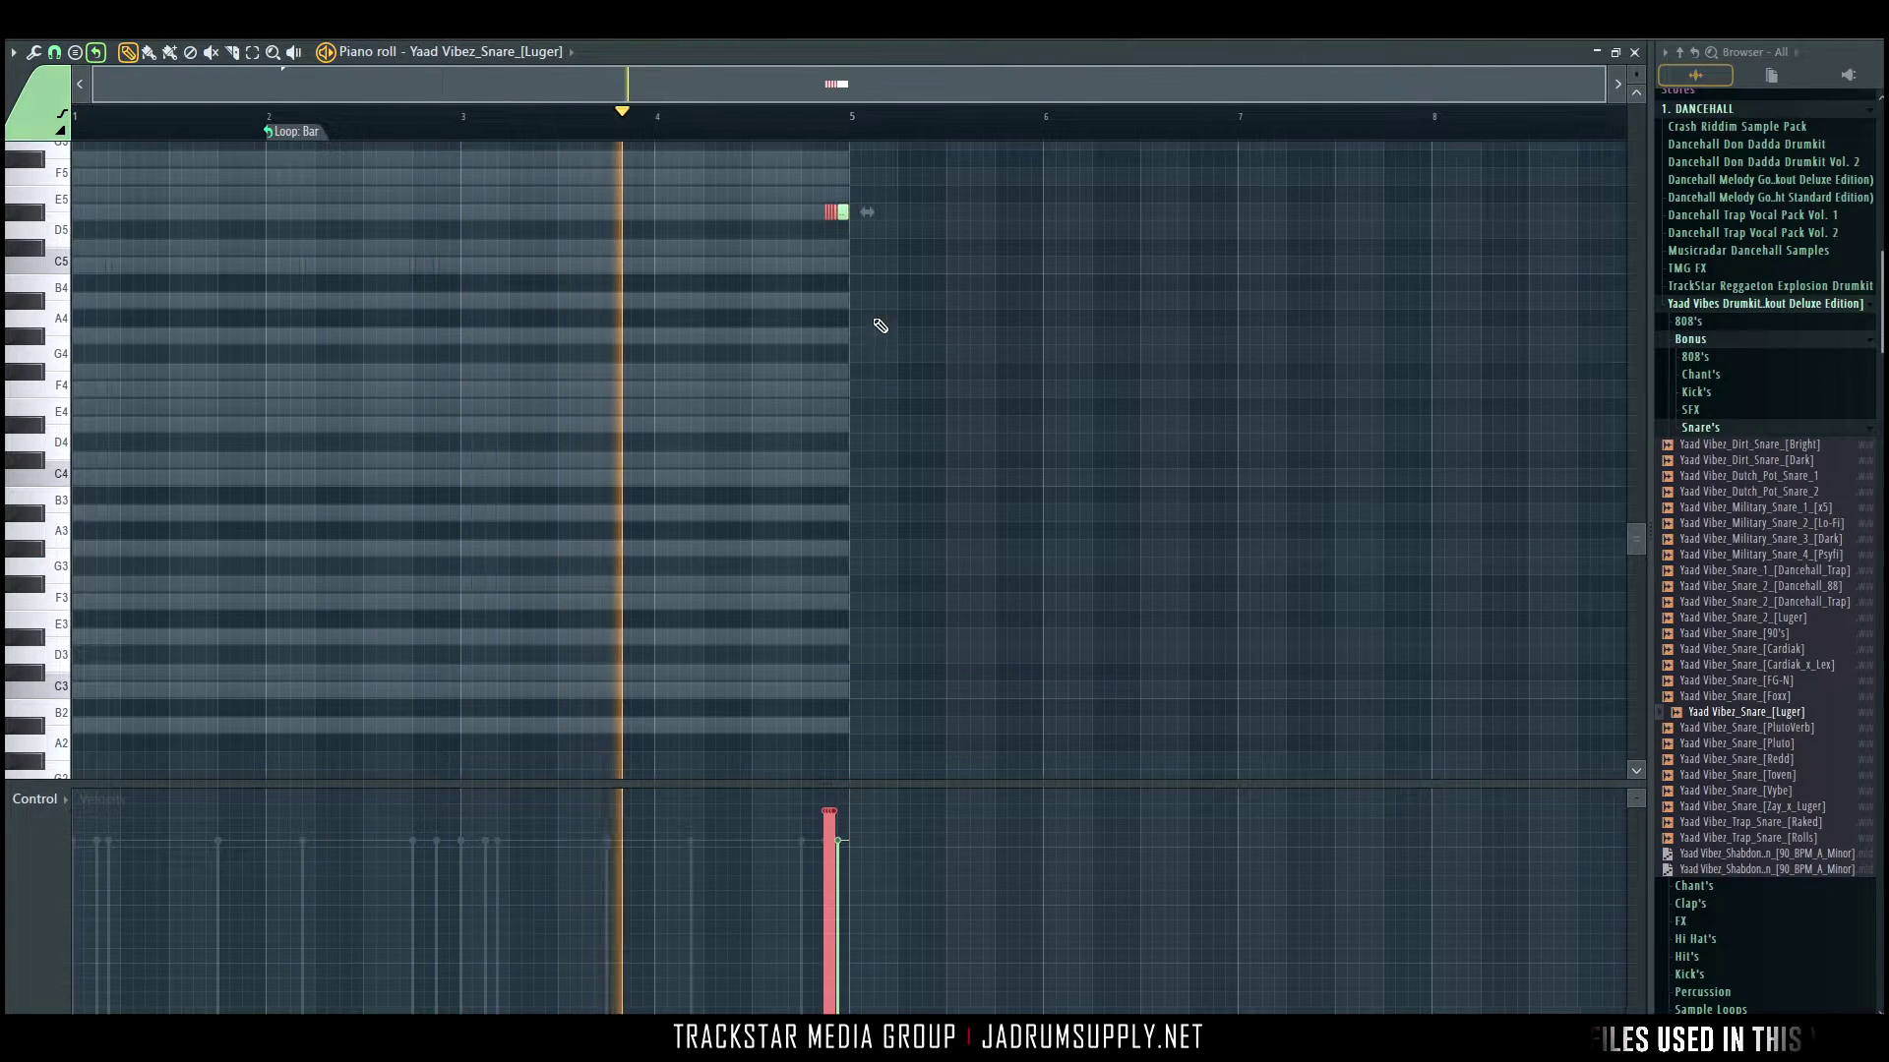
Ramp the velocities of the Luger snare roll upward from the first chopped hit to the last D#5 note.
scroll(873, 211, up, 3)
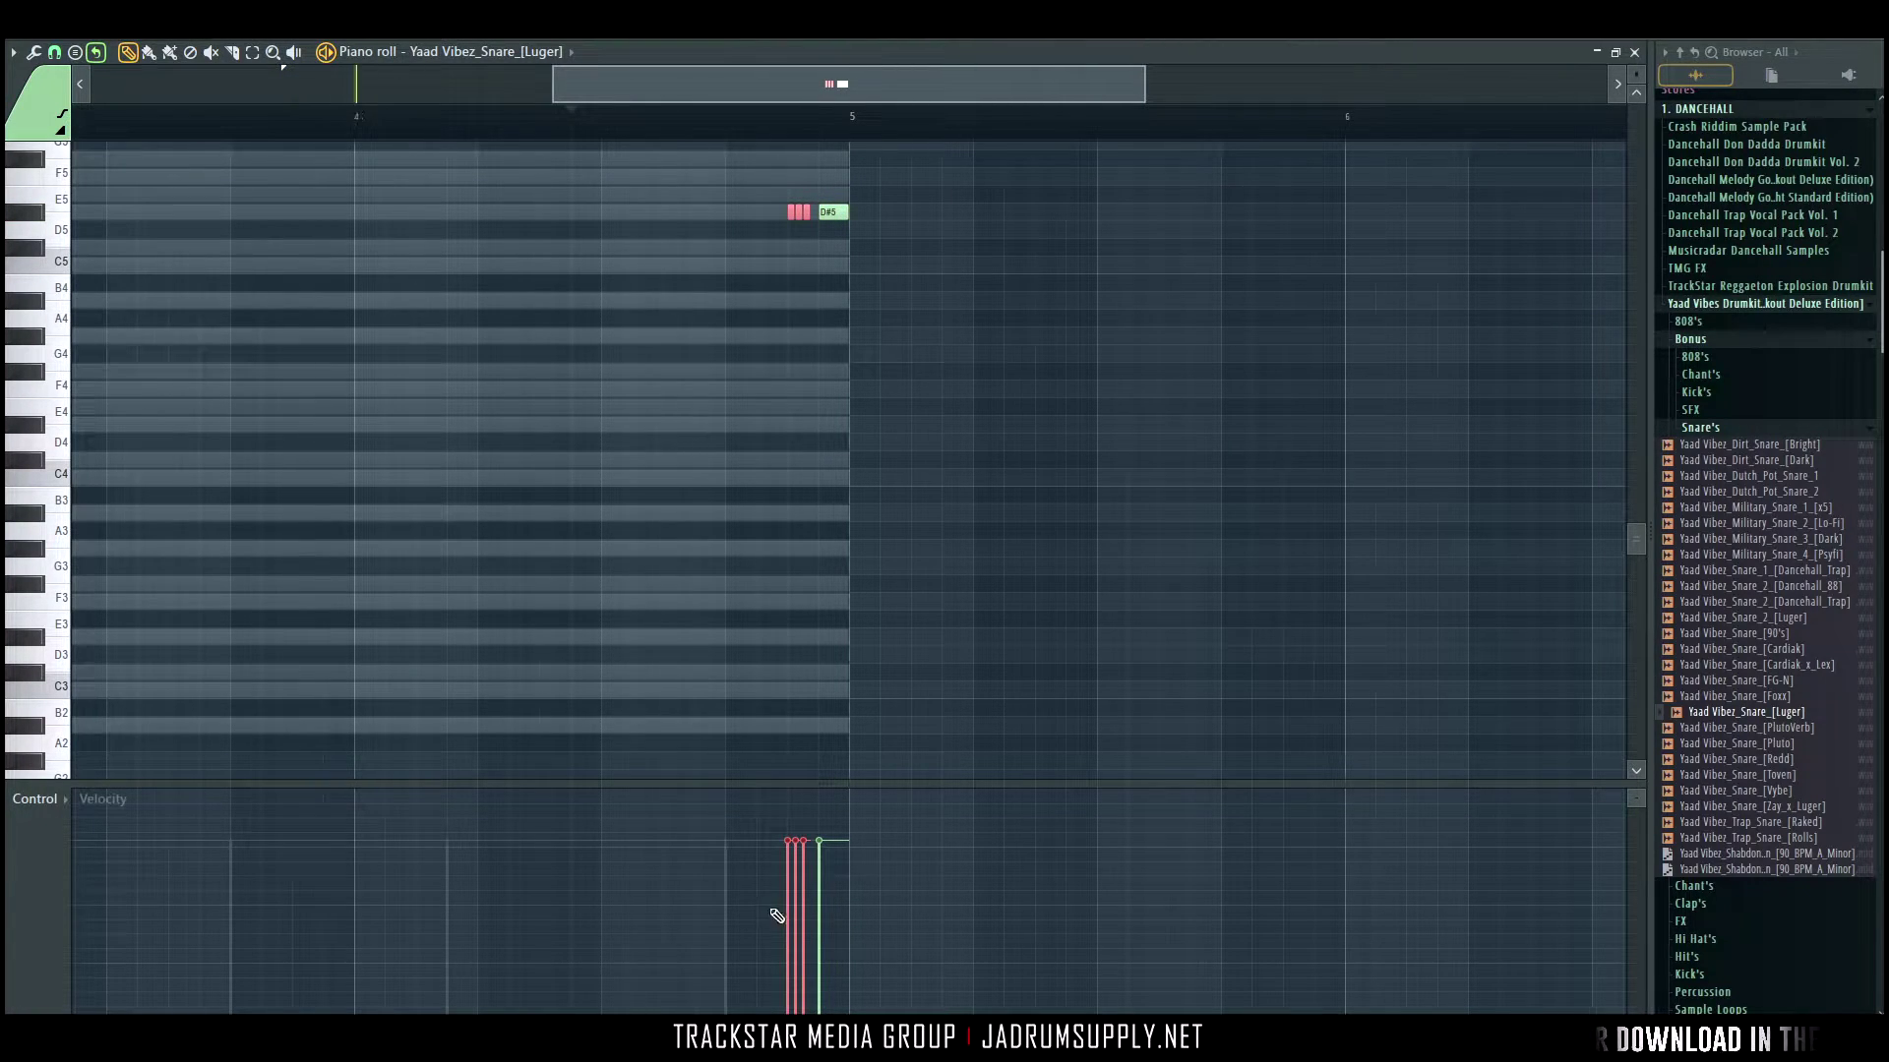
key(ctrl+d)
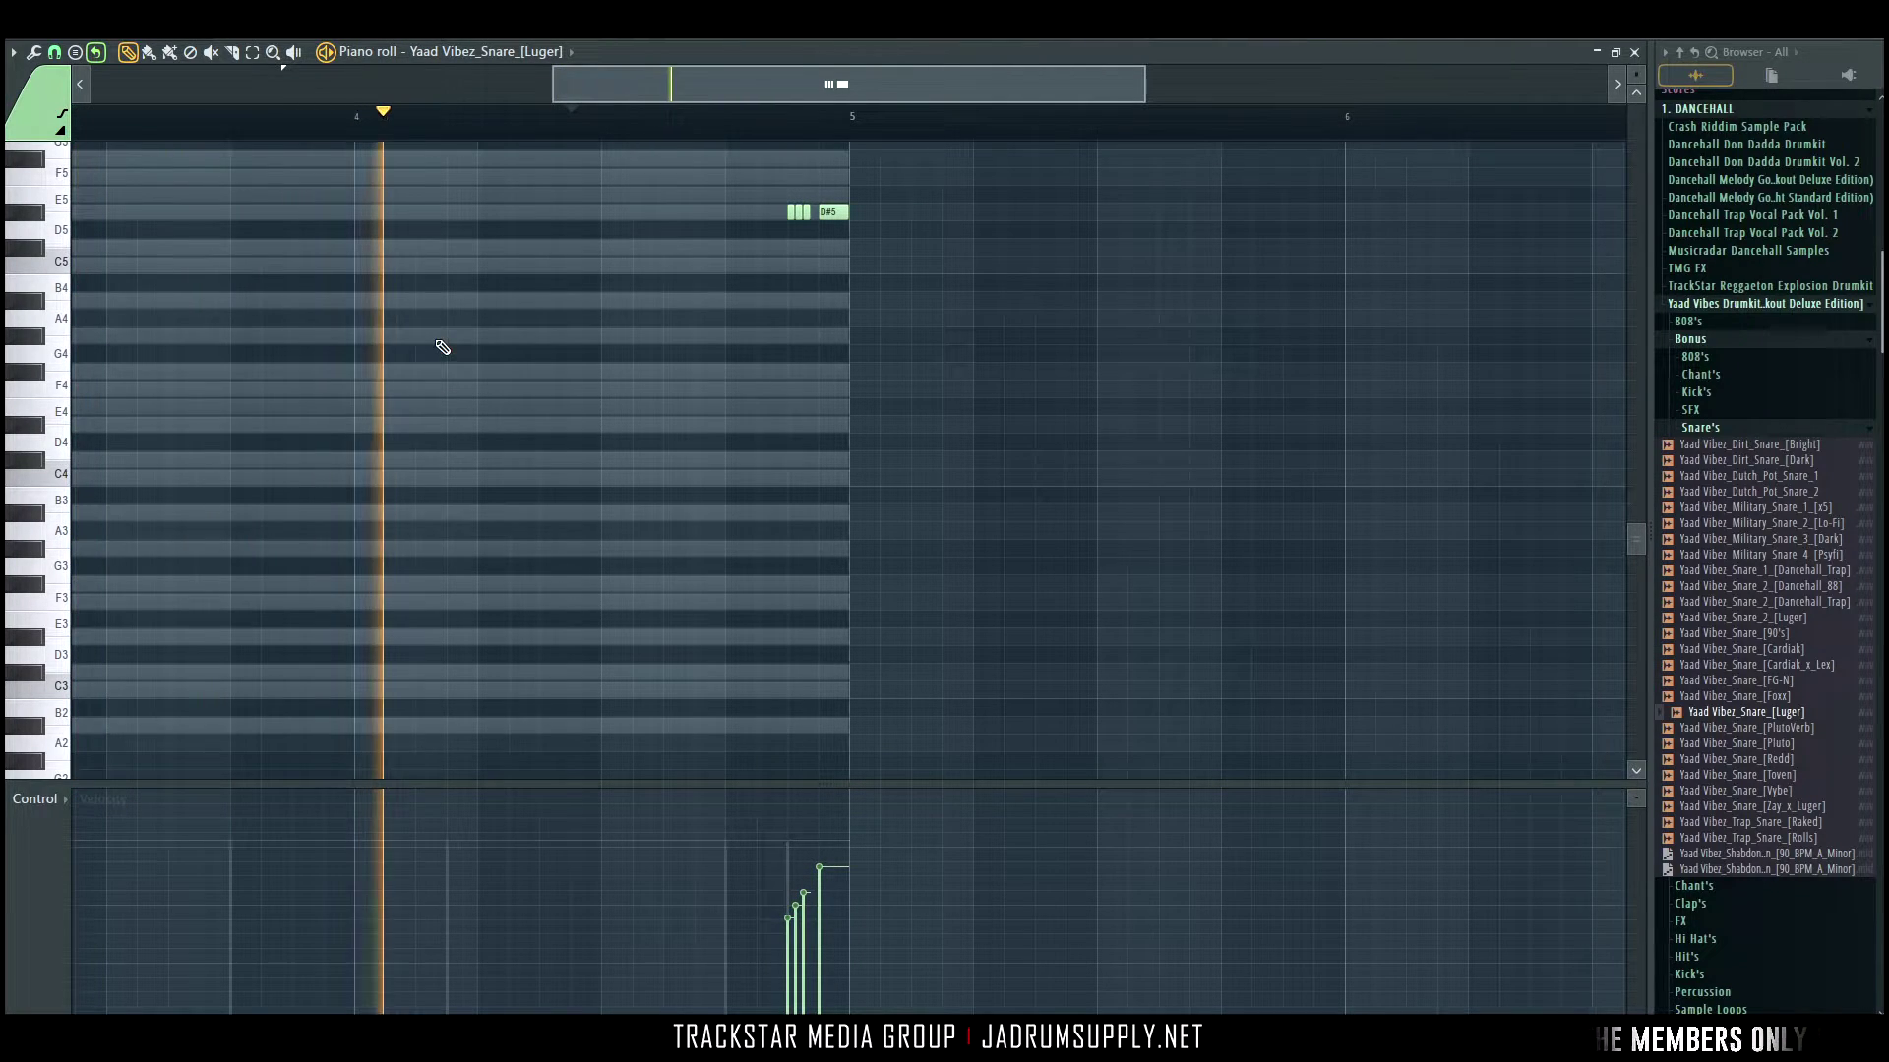
scroll(448, 356, down, 3)
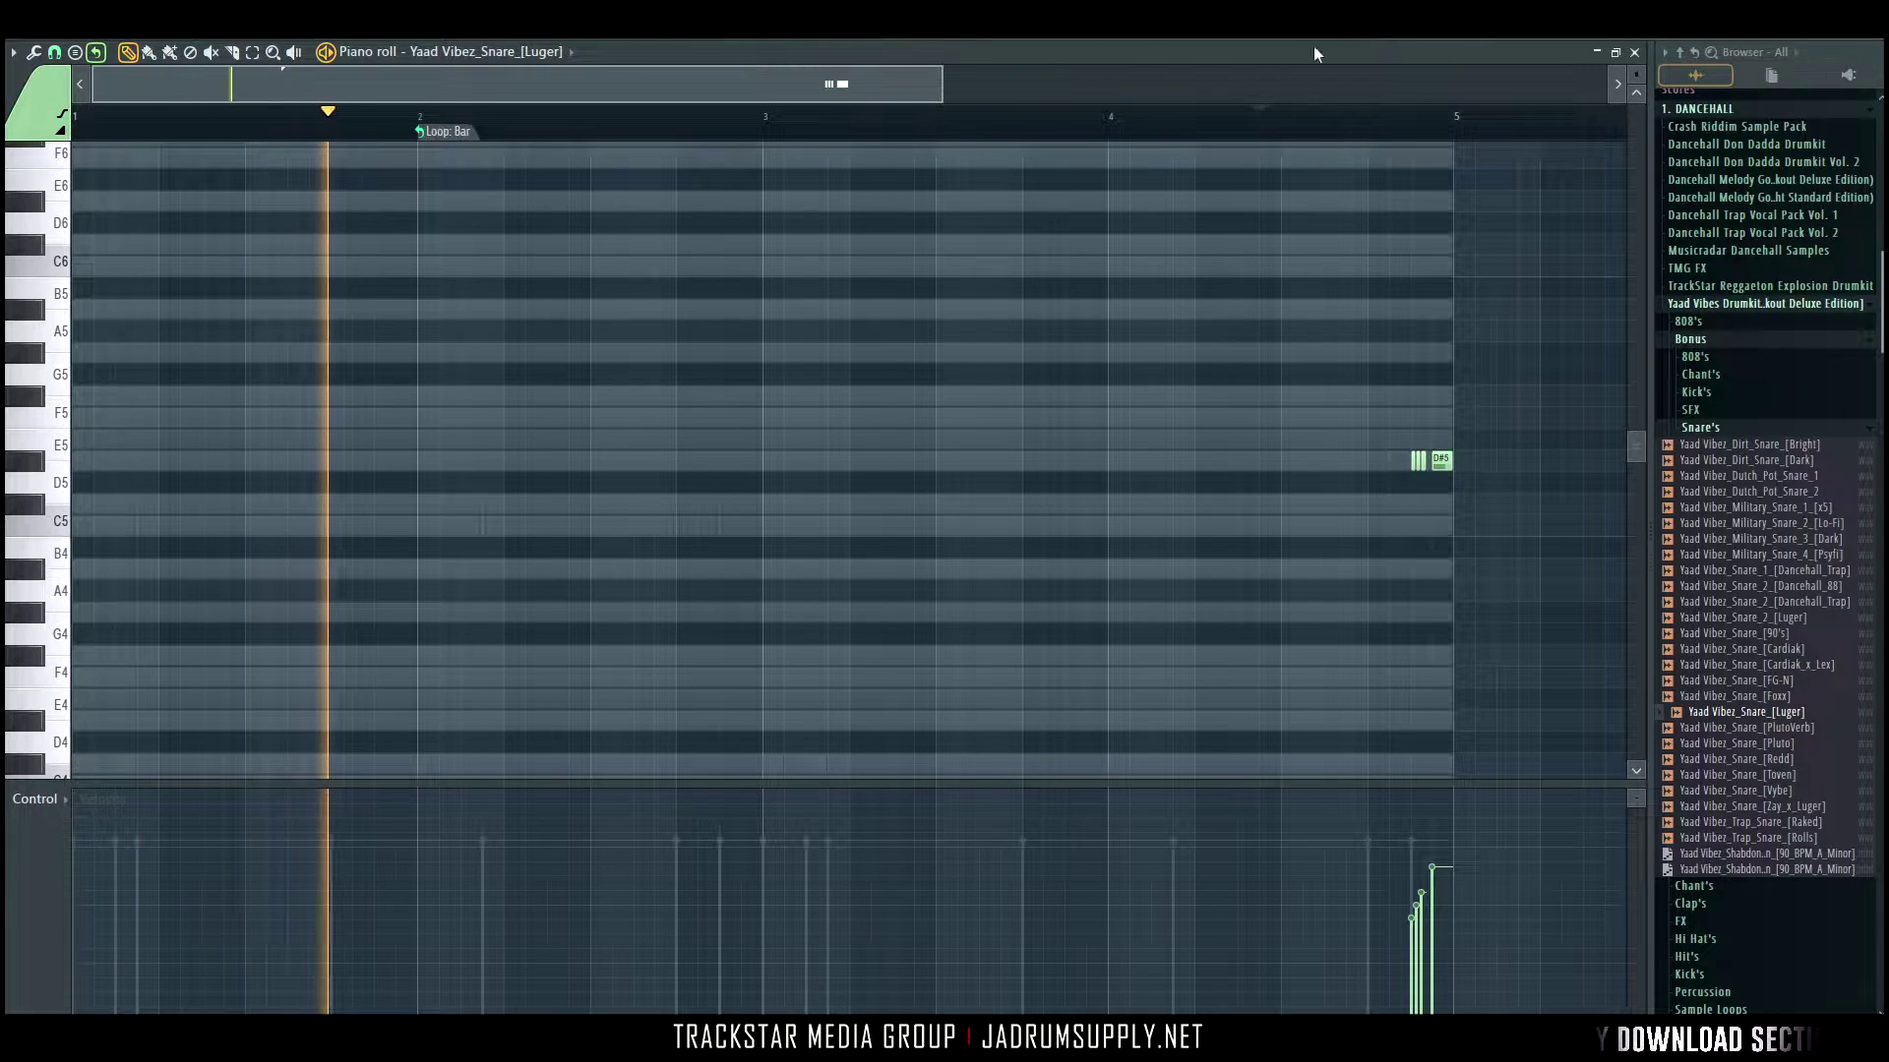
click(687, 503)
right_click(689, 505)
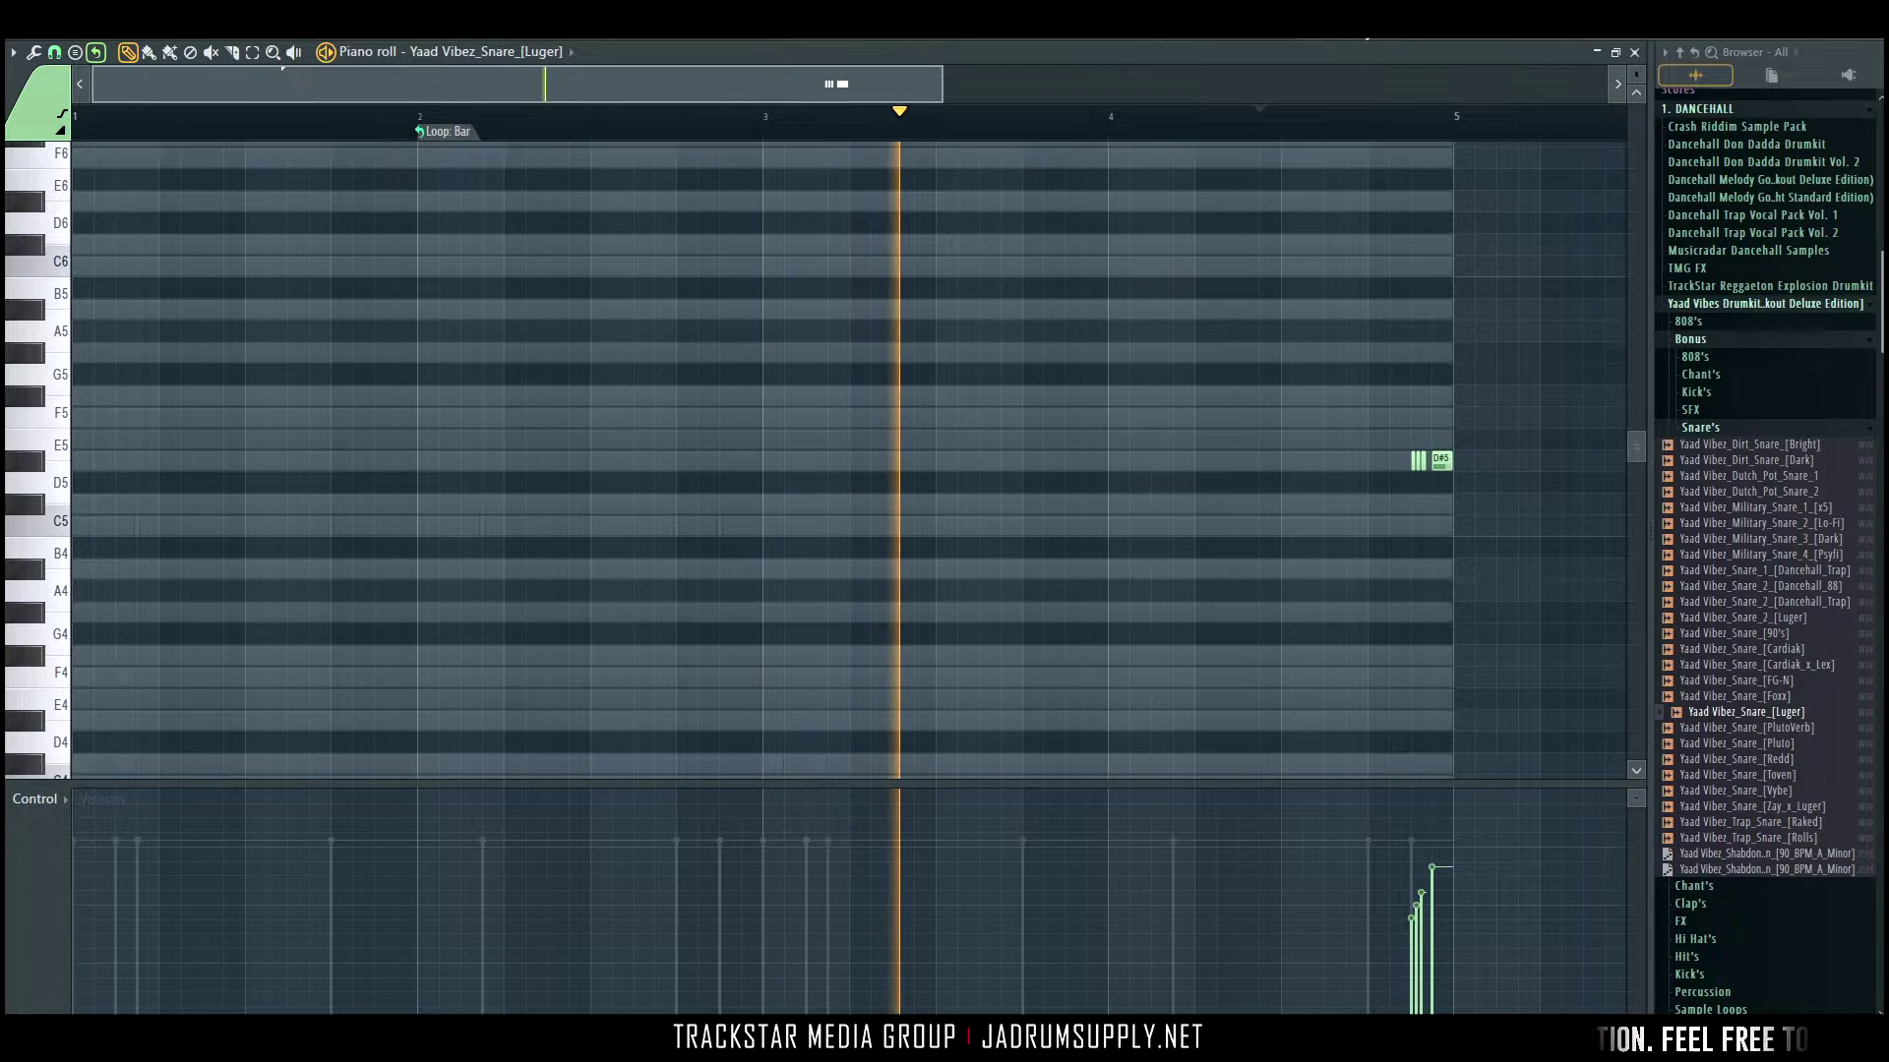
Add Yaad Vibez_Trap_Kick_OG_[Thick] from the Bonus Kick's folder as a new channel and place a kick on step 1.
key(F6)
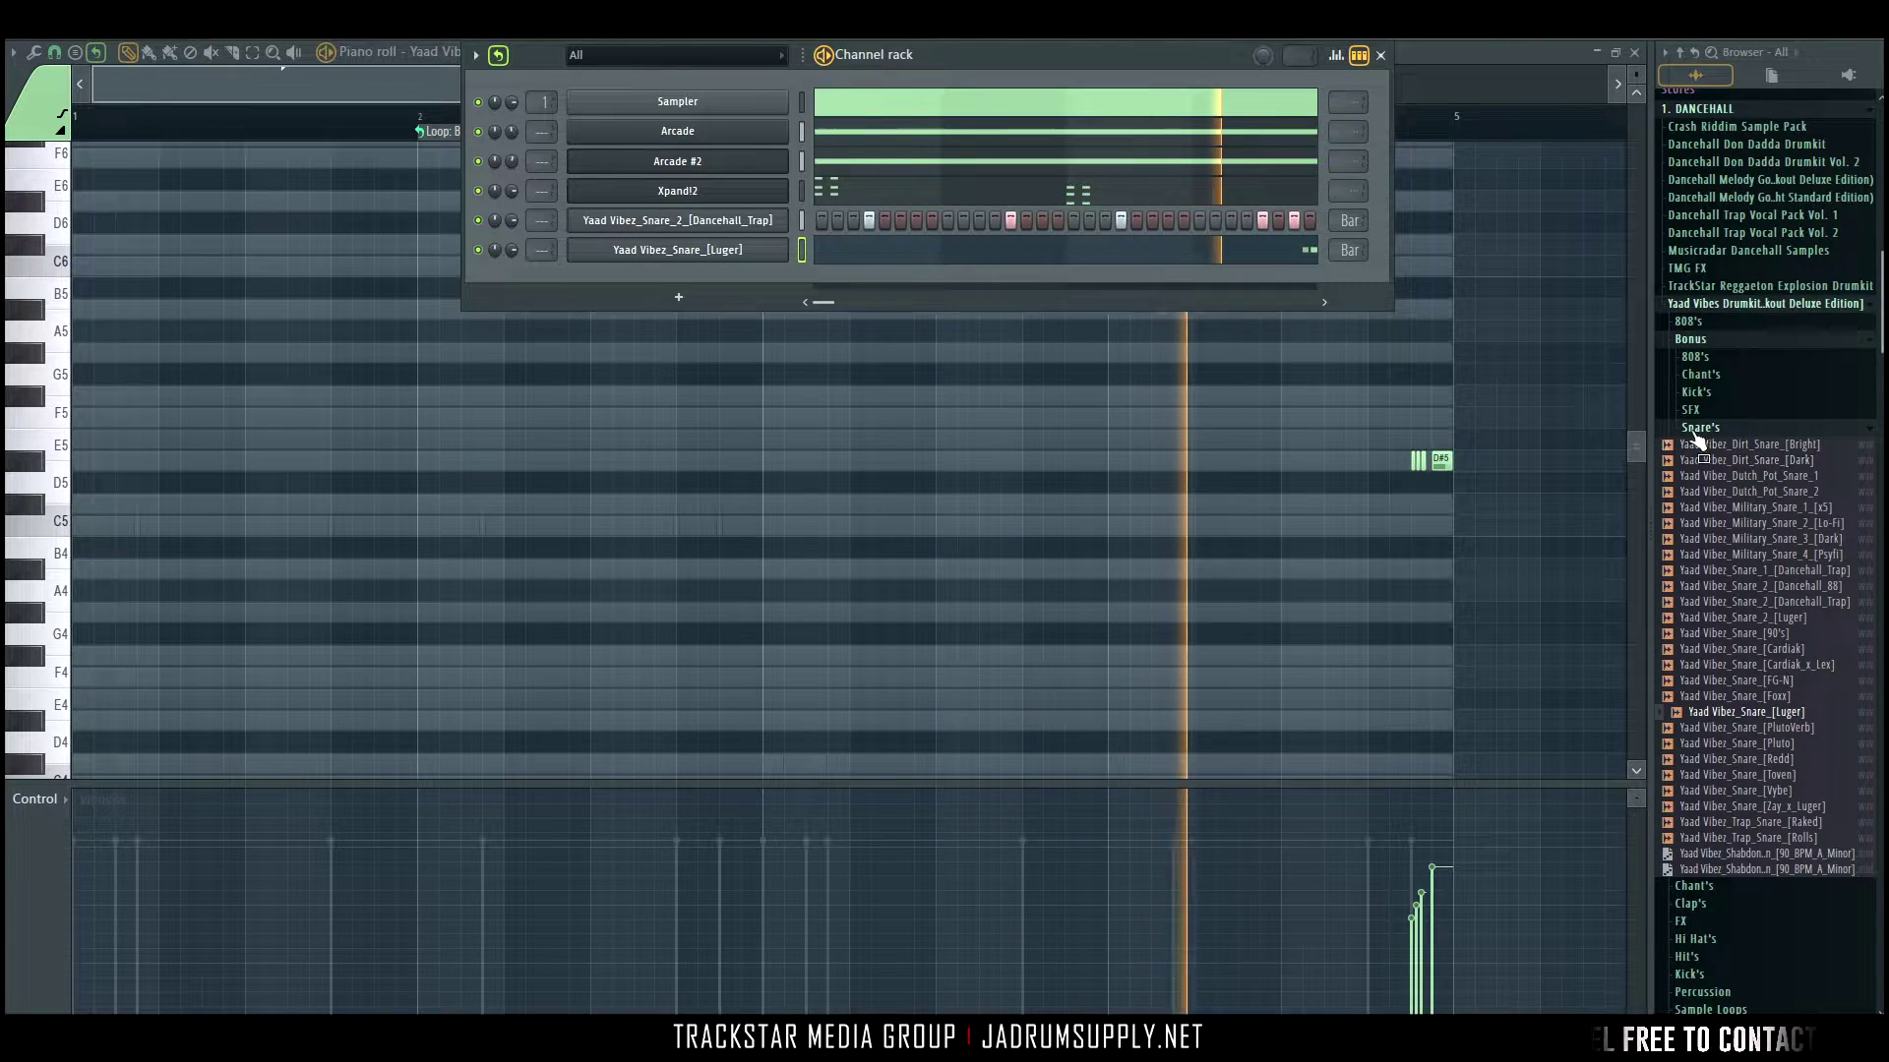
click(1713, 394)
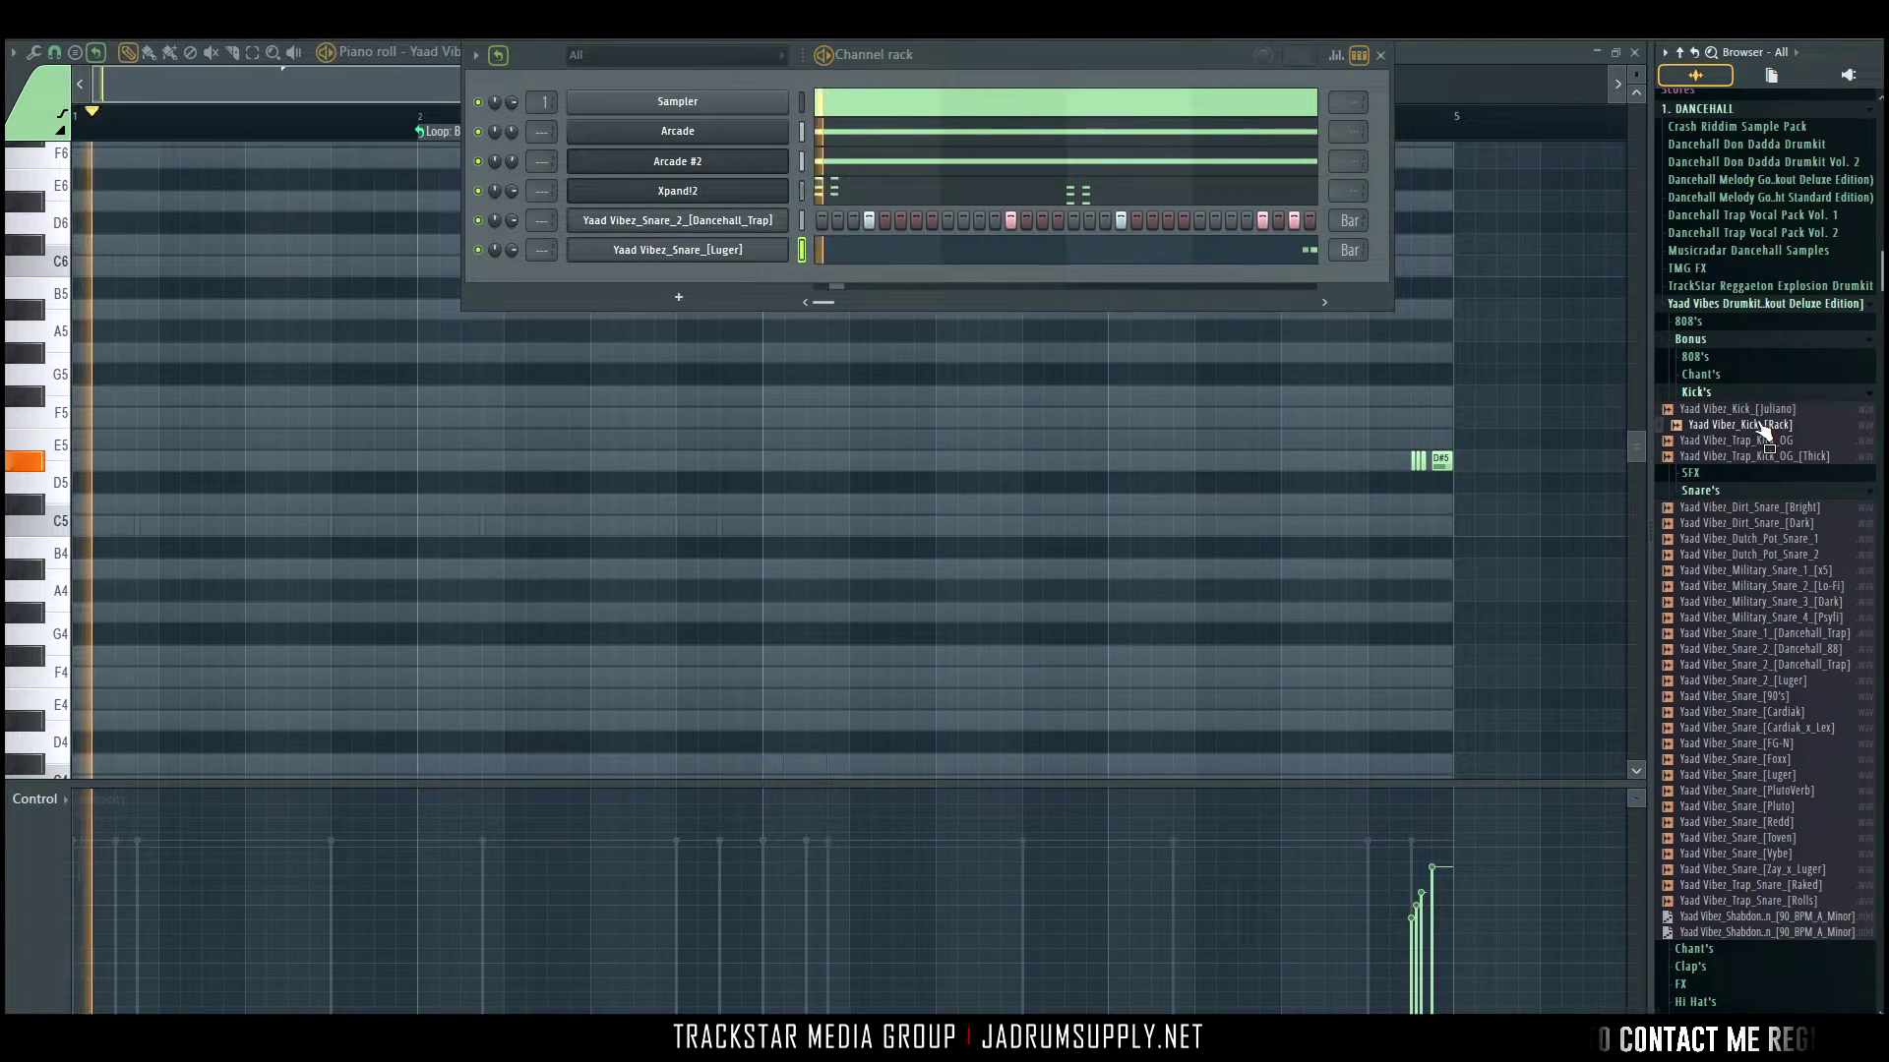
right_click(1706, 457)
click(1710, 474)
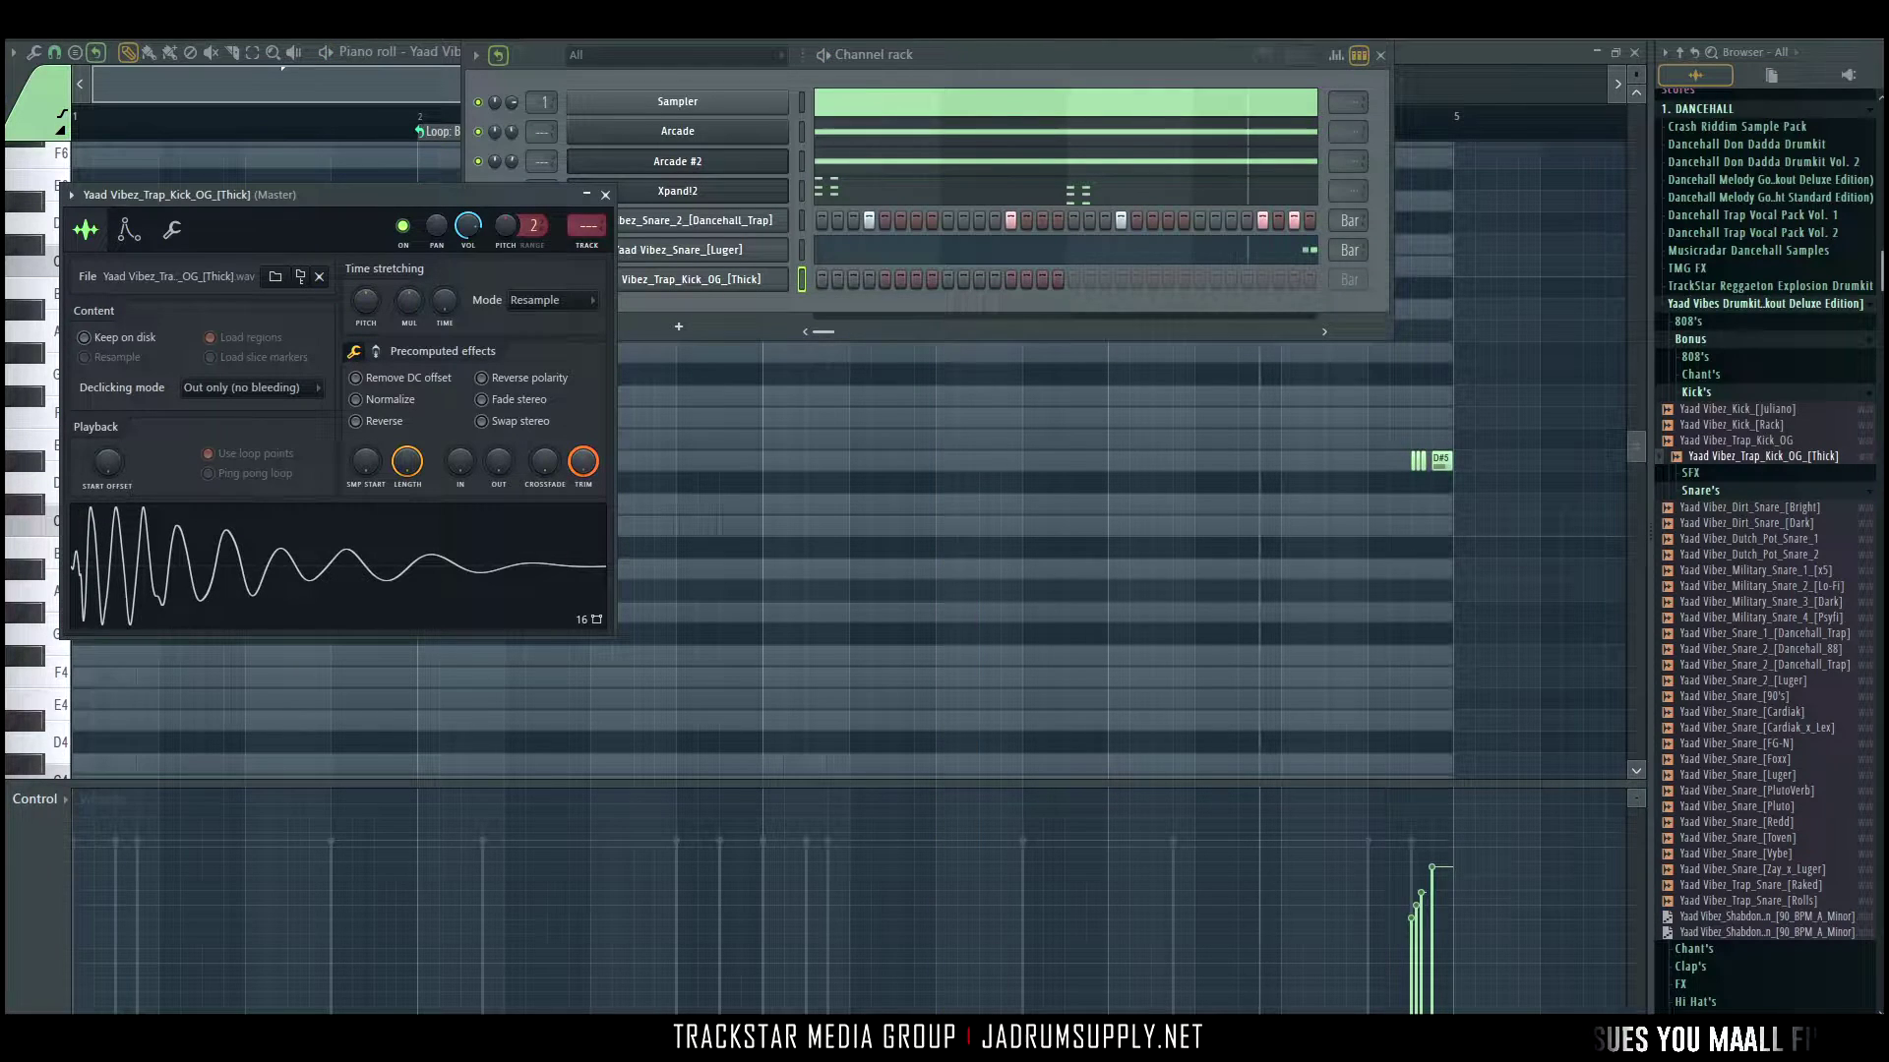
click(828, 284)
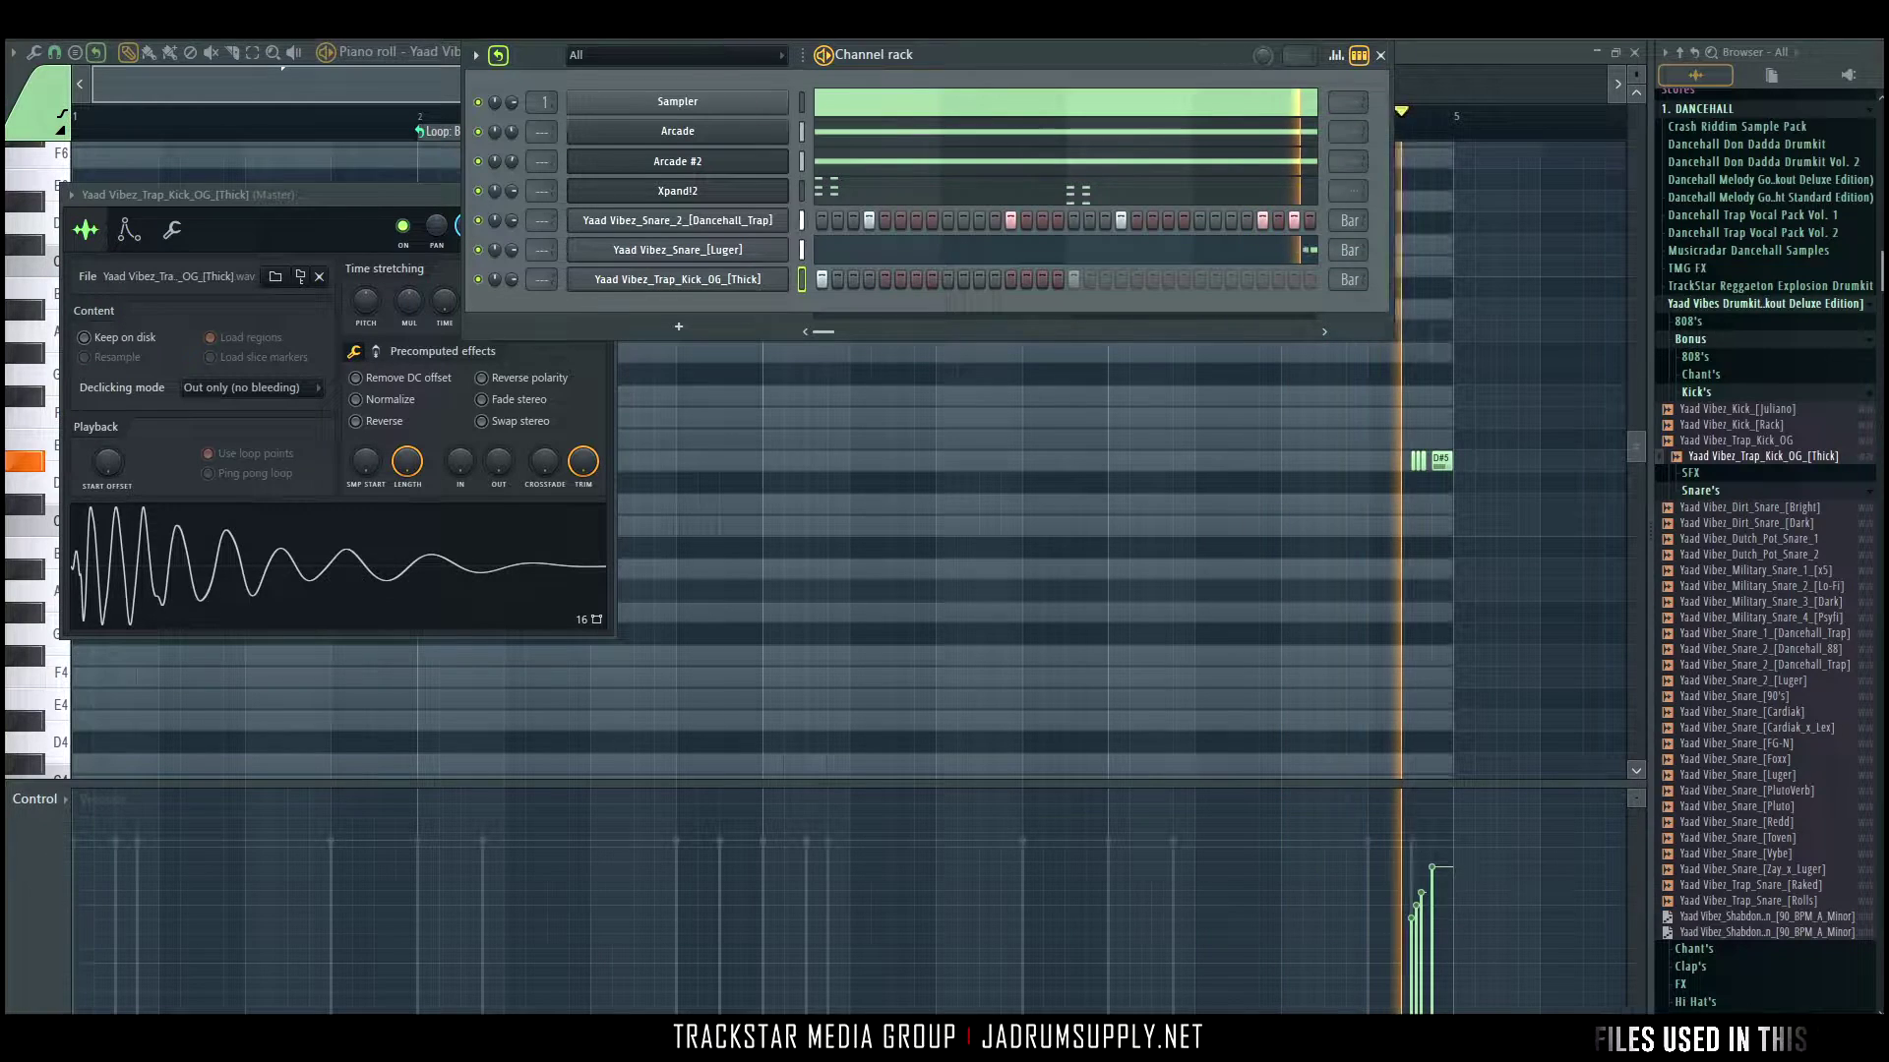
Add kicks on steps 11, 17, 23, 25 and 30 of the Yaad Vibez_Trap_Kick_OG_[Thick] channel.
click(964, 281)
click(963, 280)
click(979, 281)
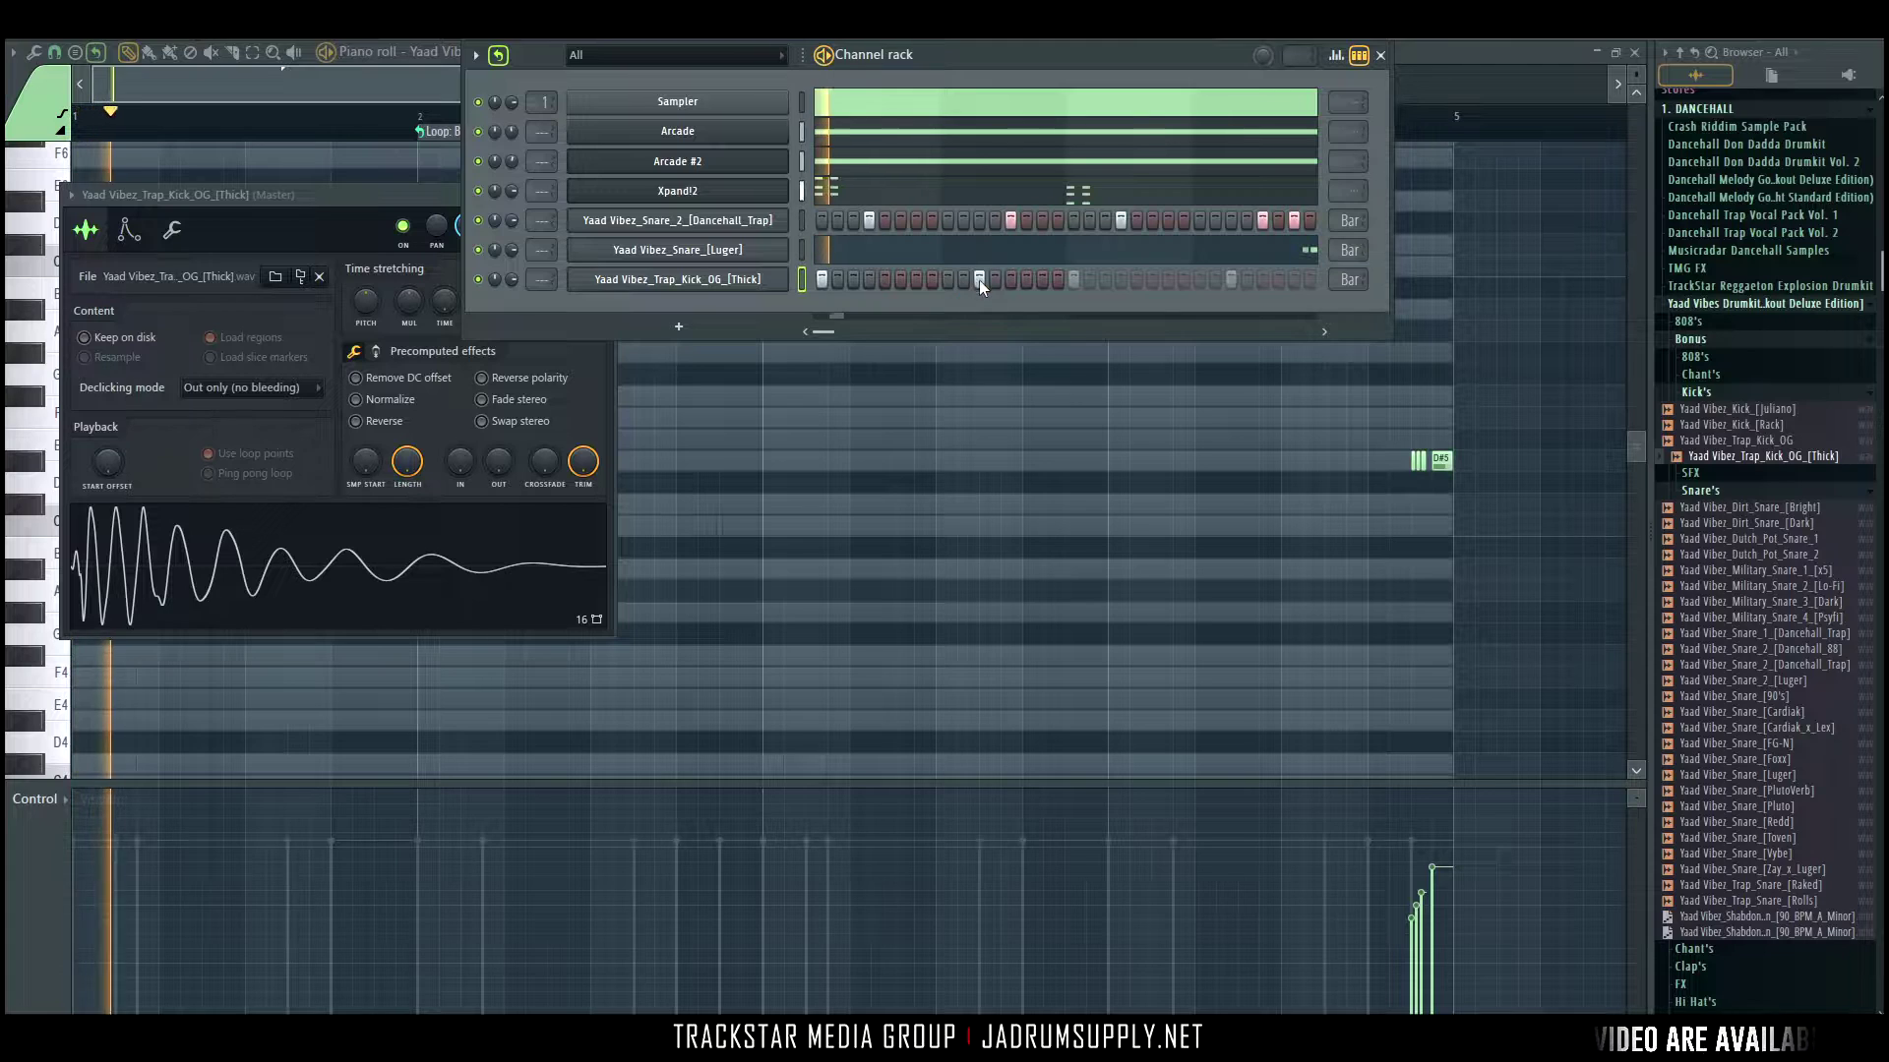
click(1105, 281)
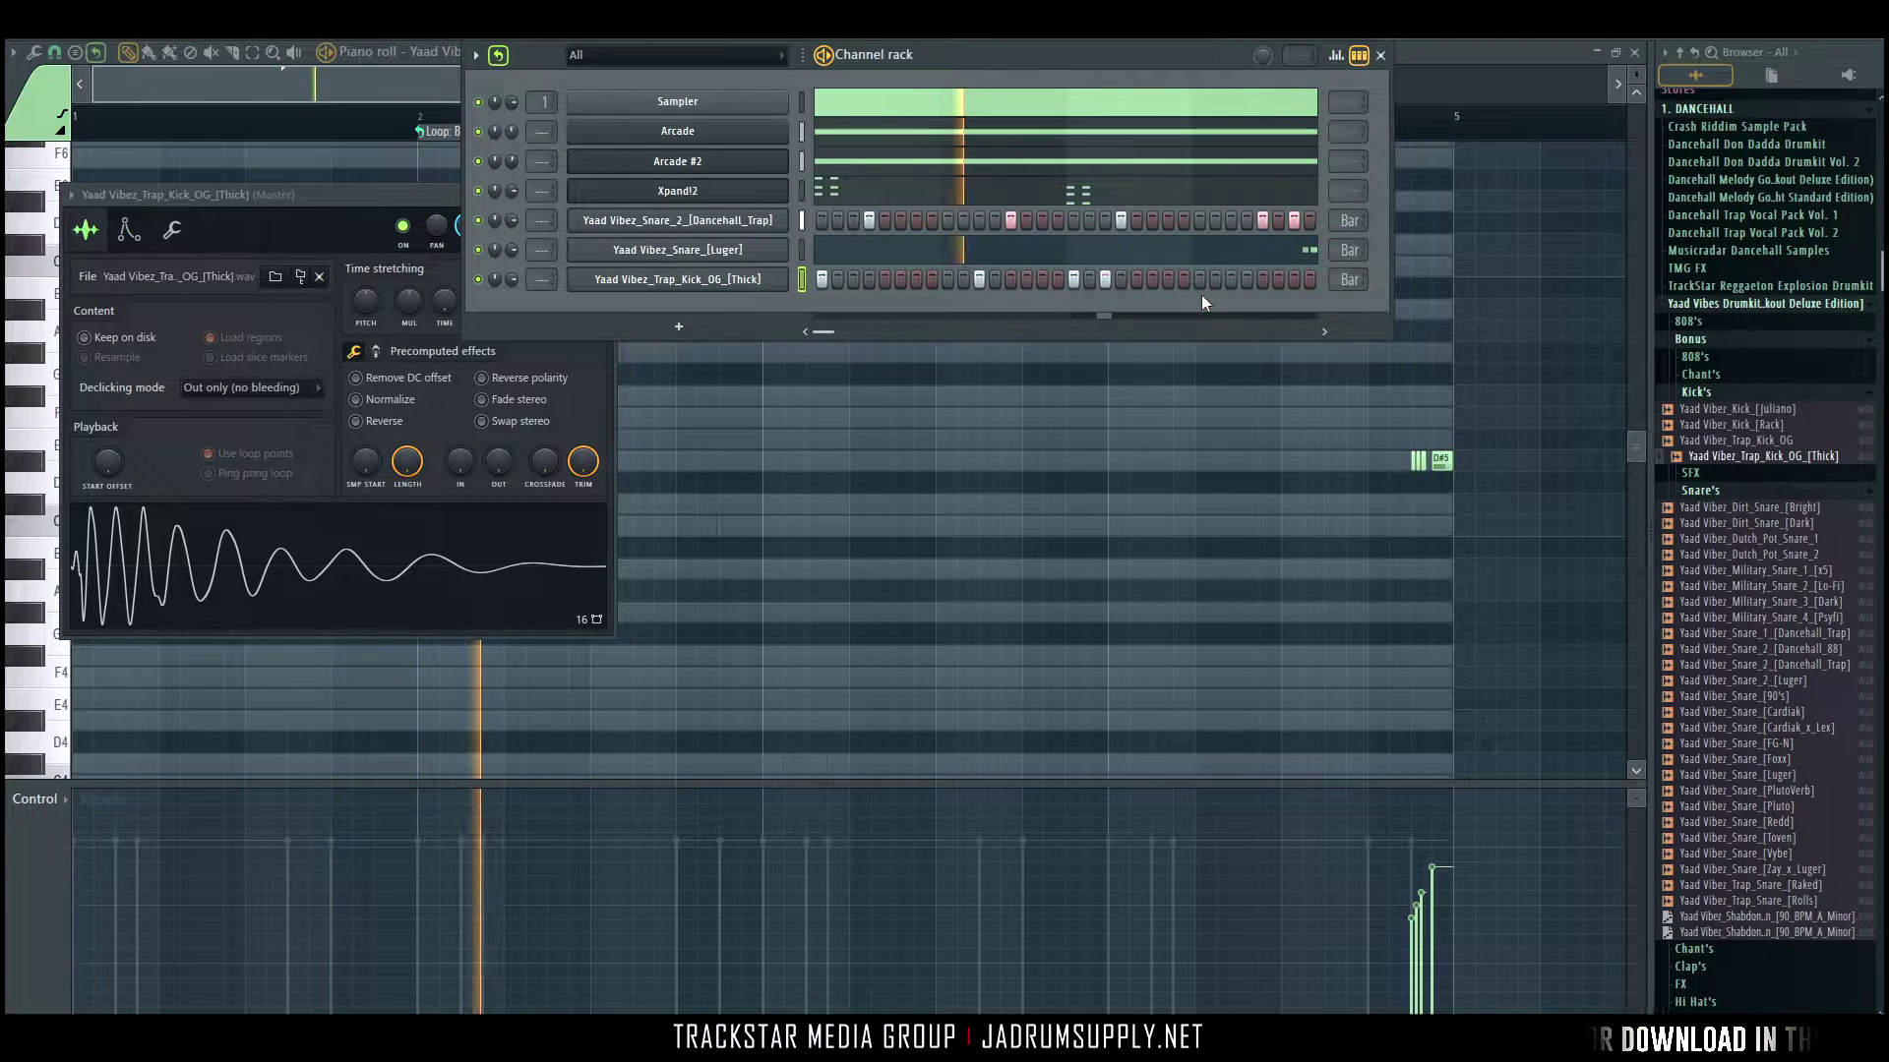
right_click(1105, 281)
click(1168, 280)
click(1199, 280)
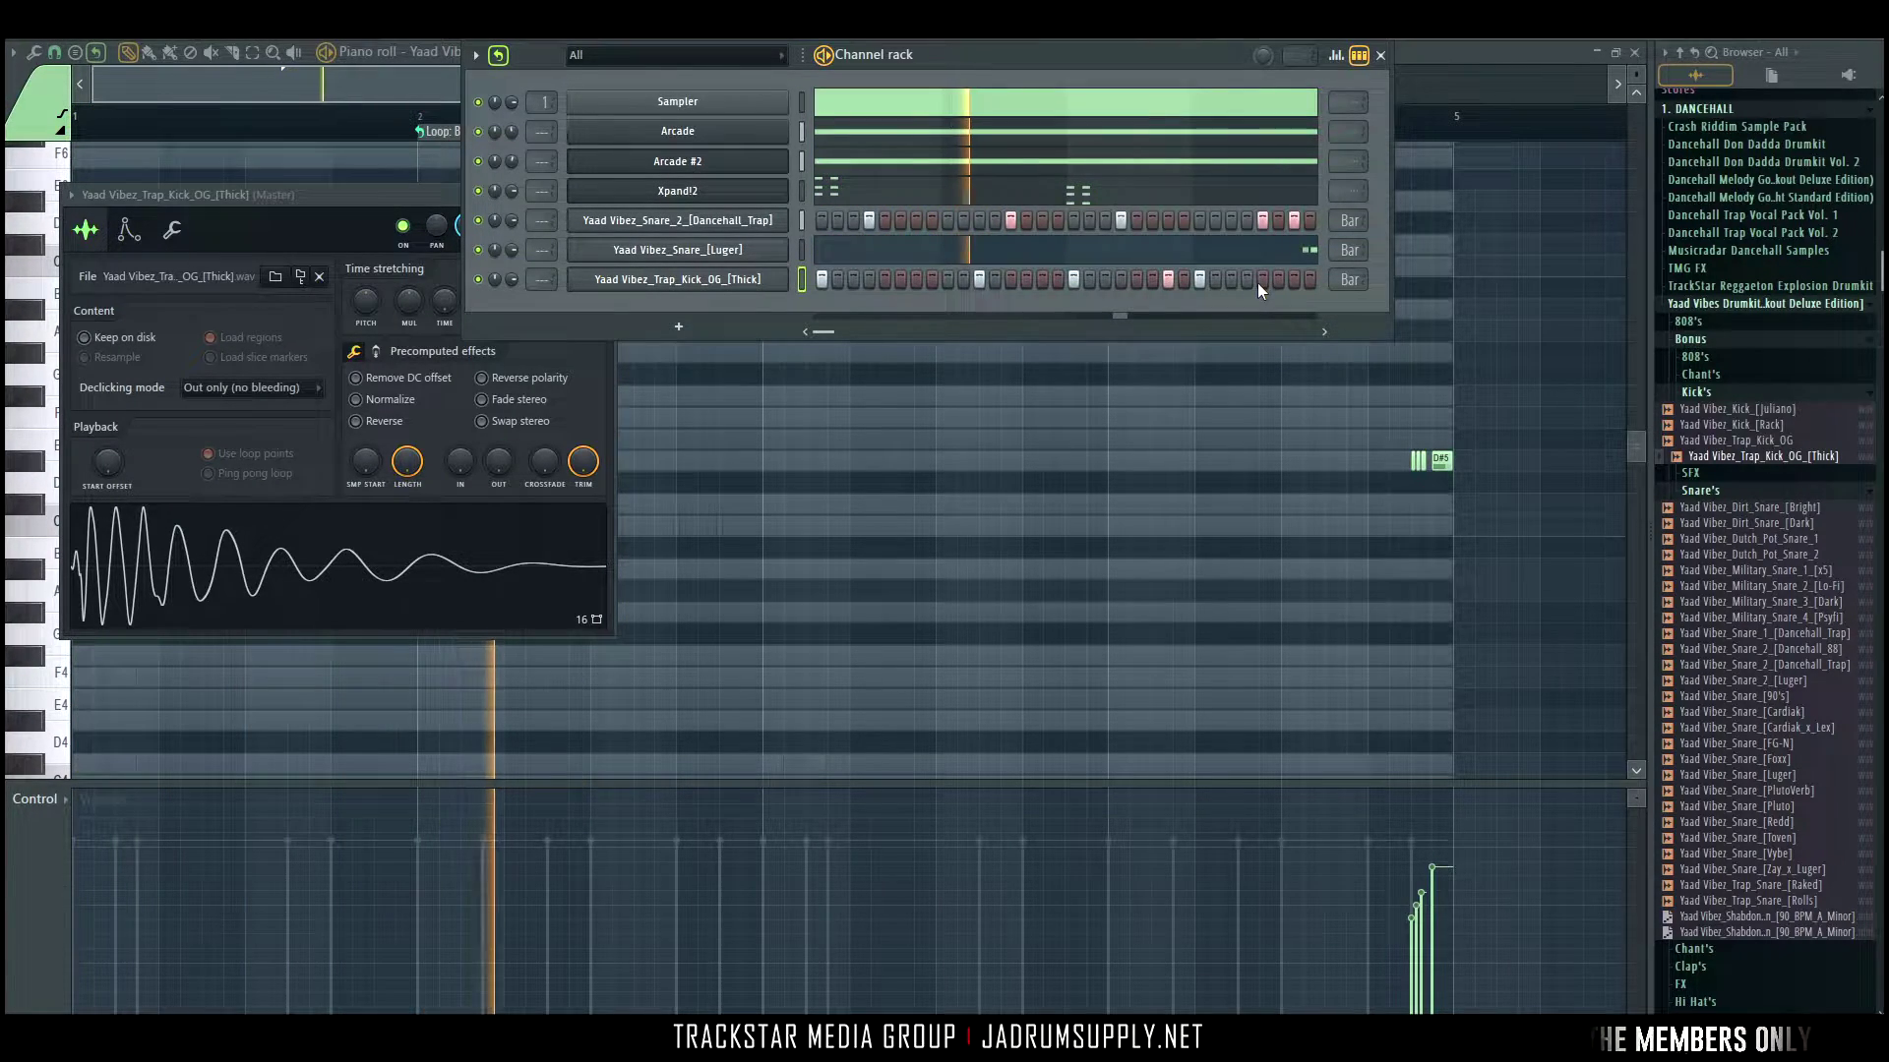
click(1246, 280)
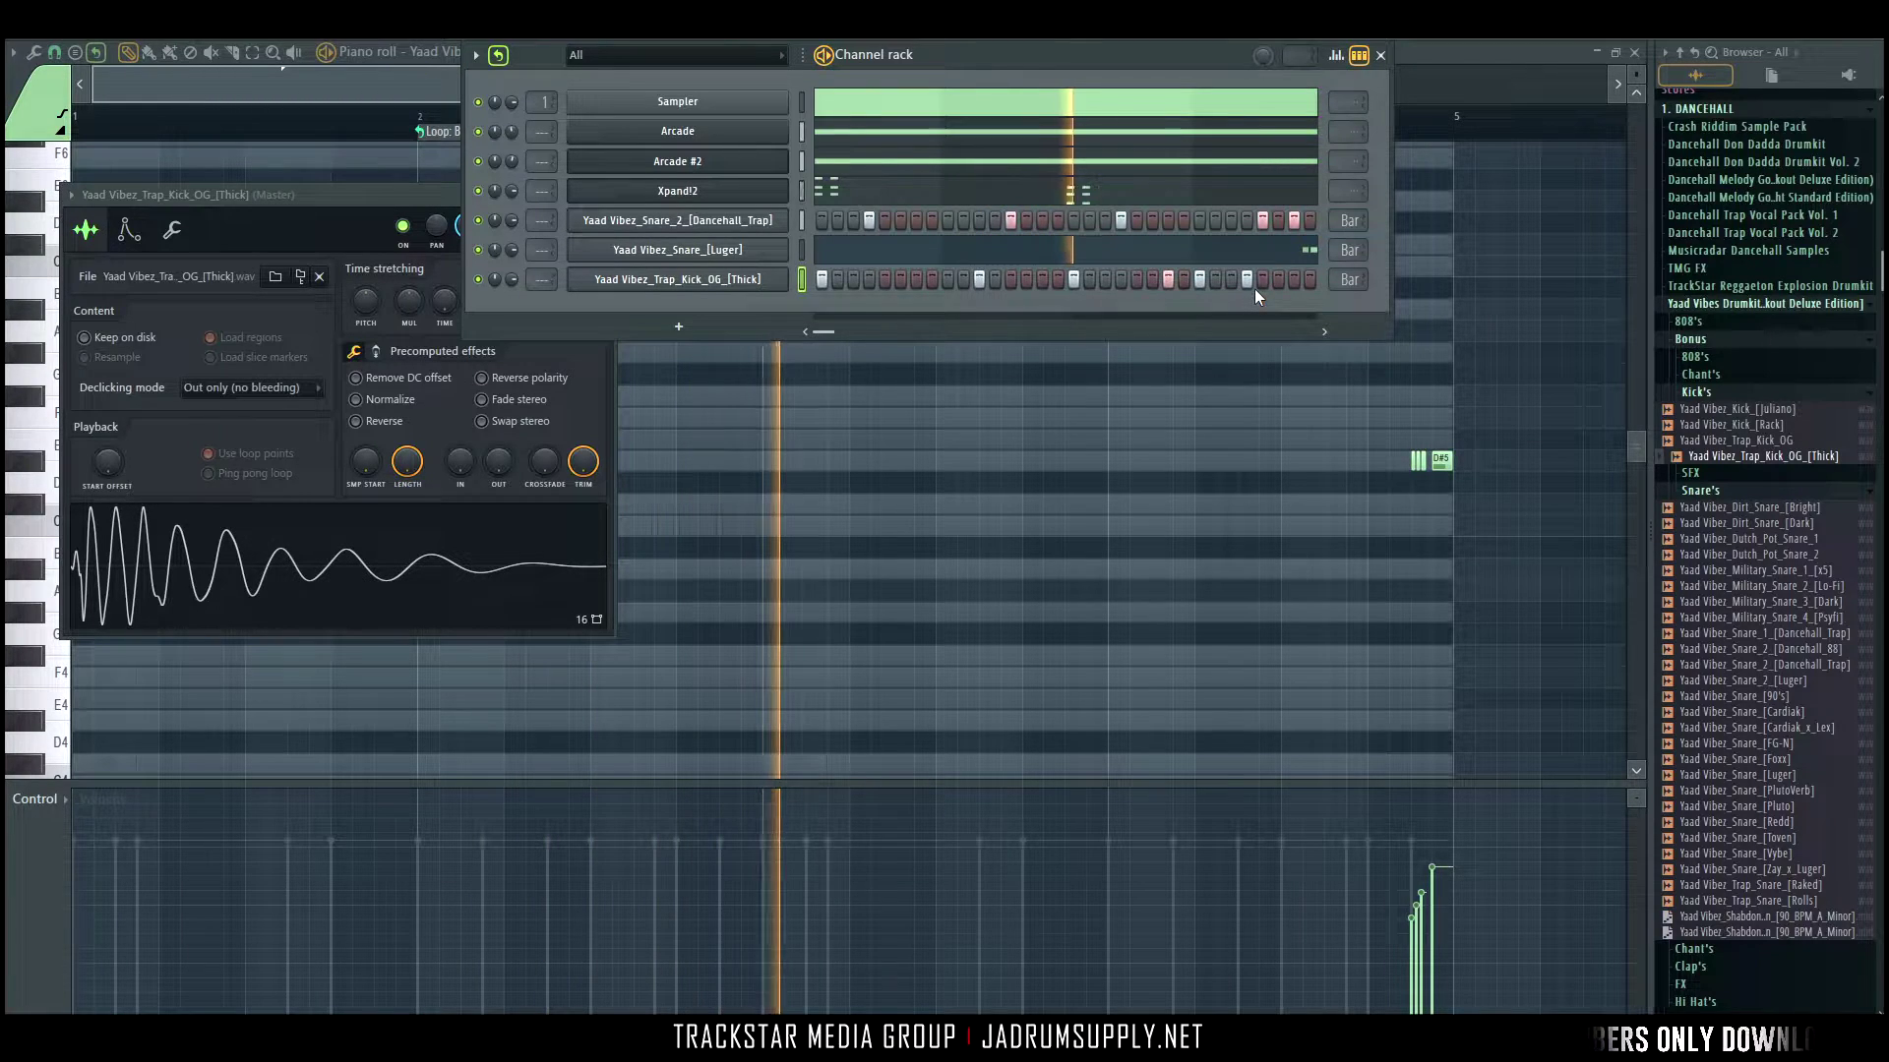
right_click(1246, 281)
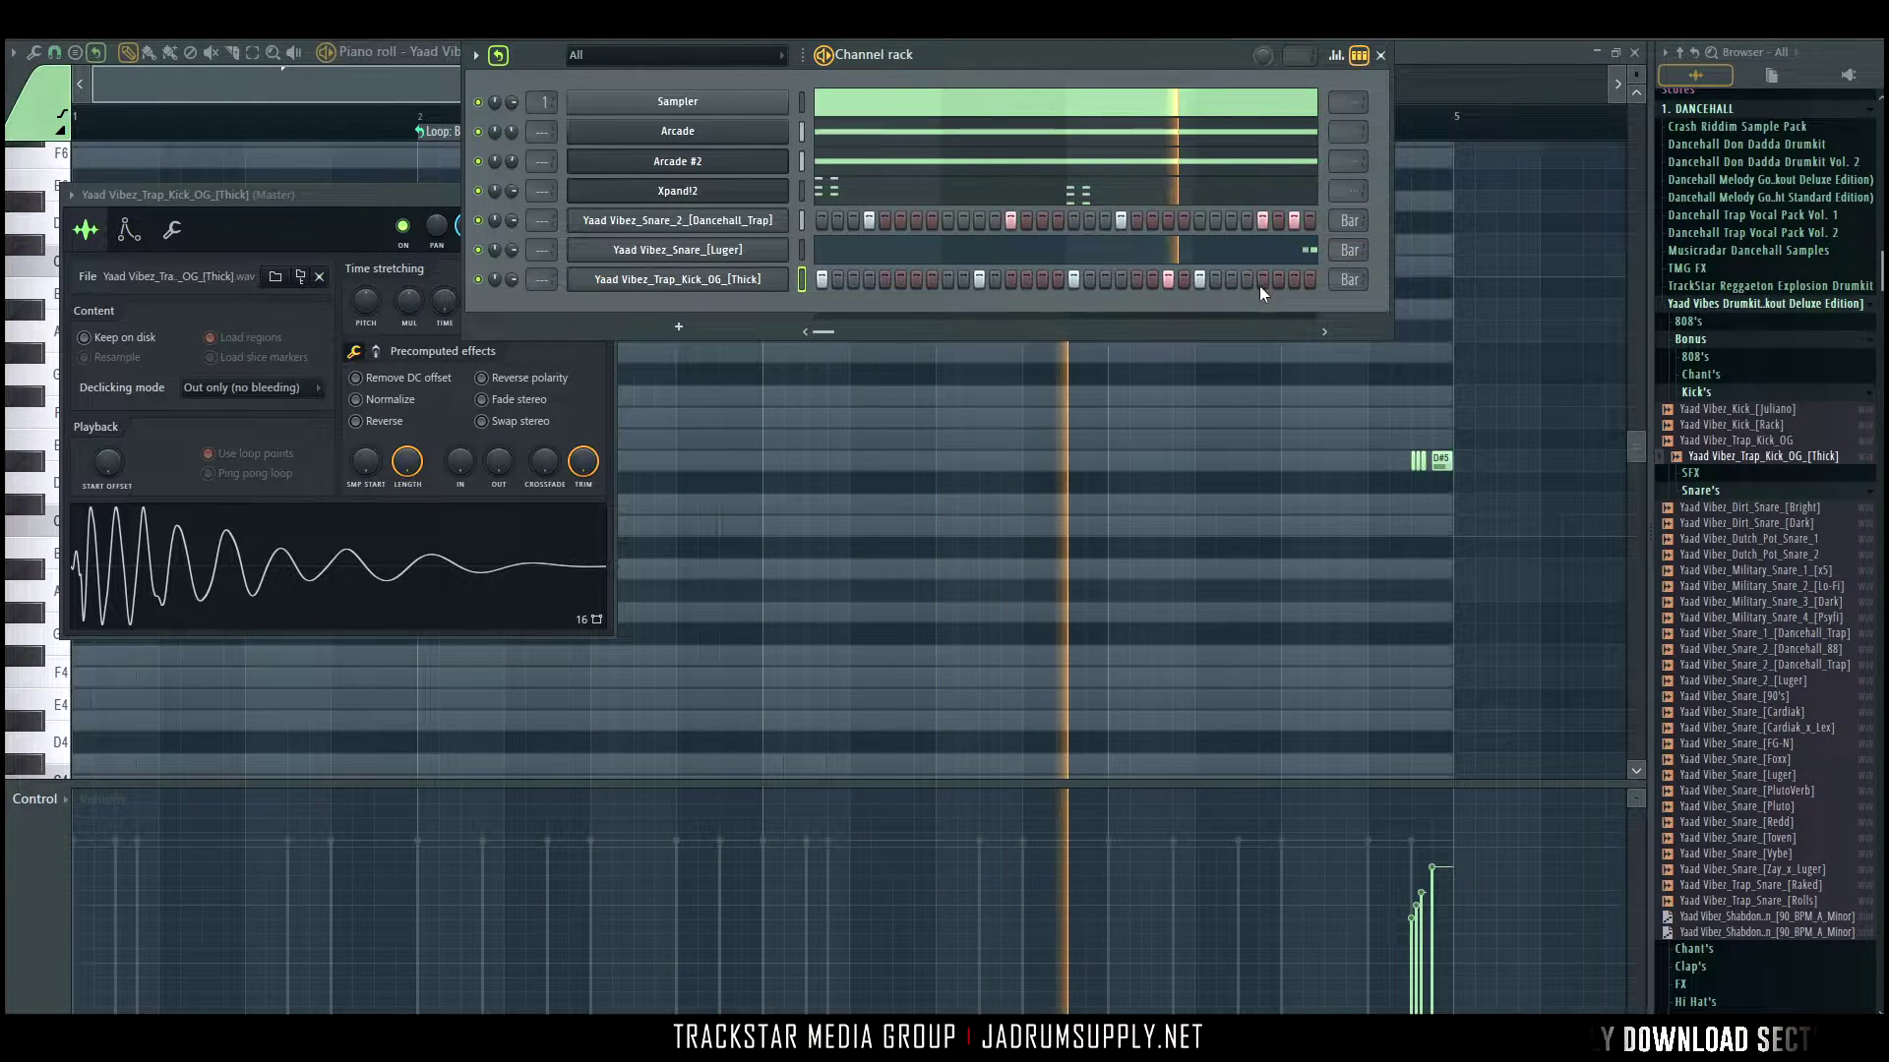
click(1278, 280)
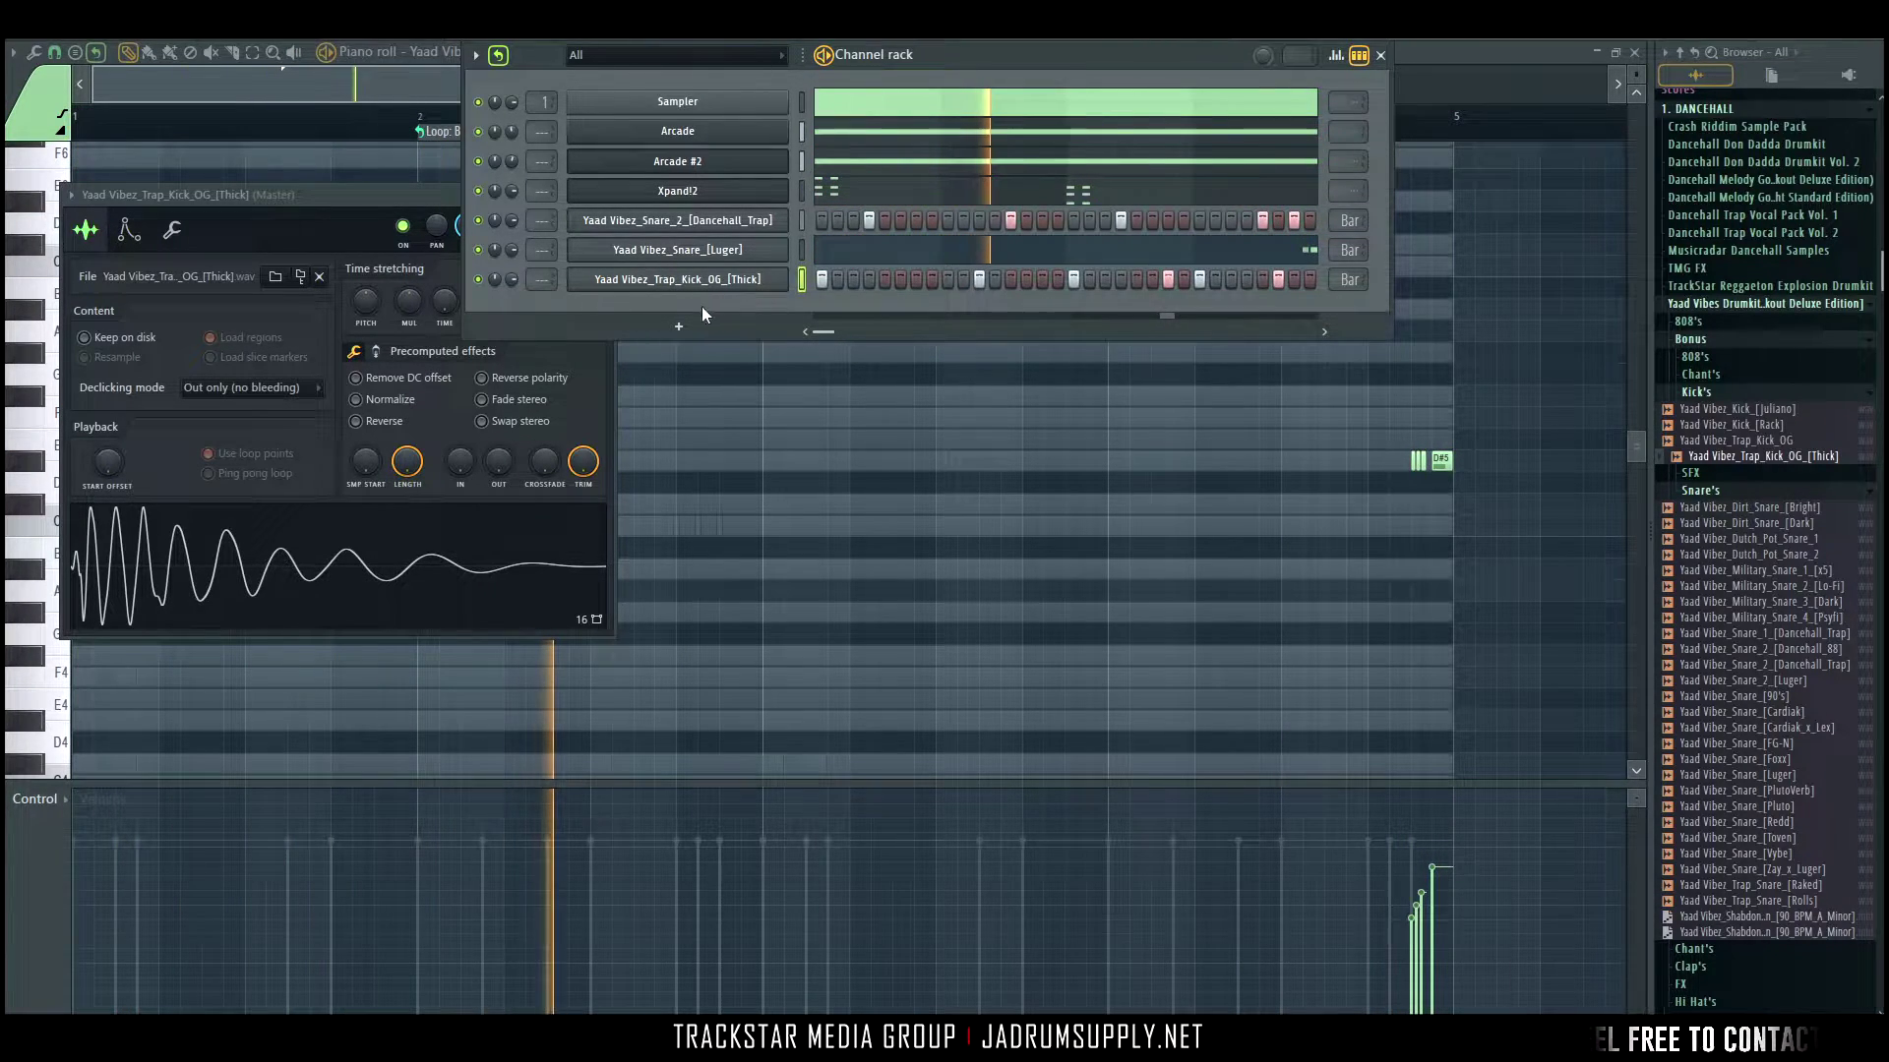
Add a second Xpand!2 channel and load Tubular Bells from the 018 Bells category into part A.
click(802, 191)
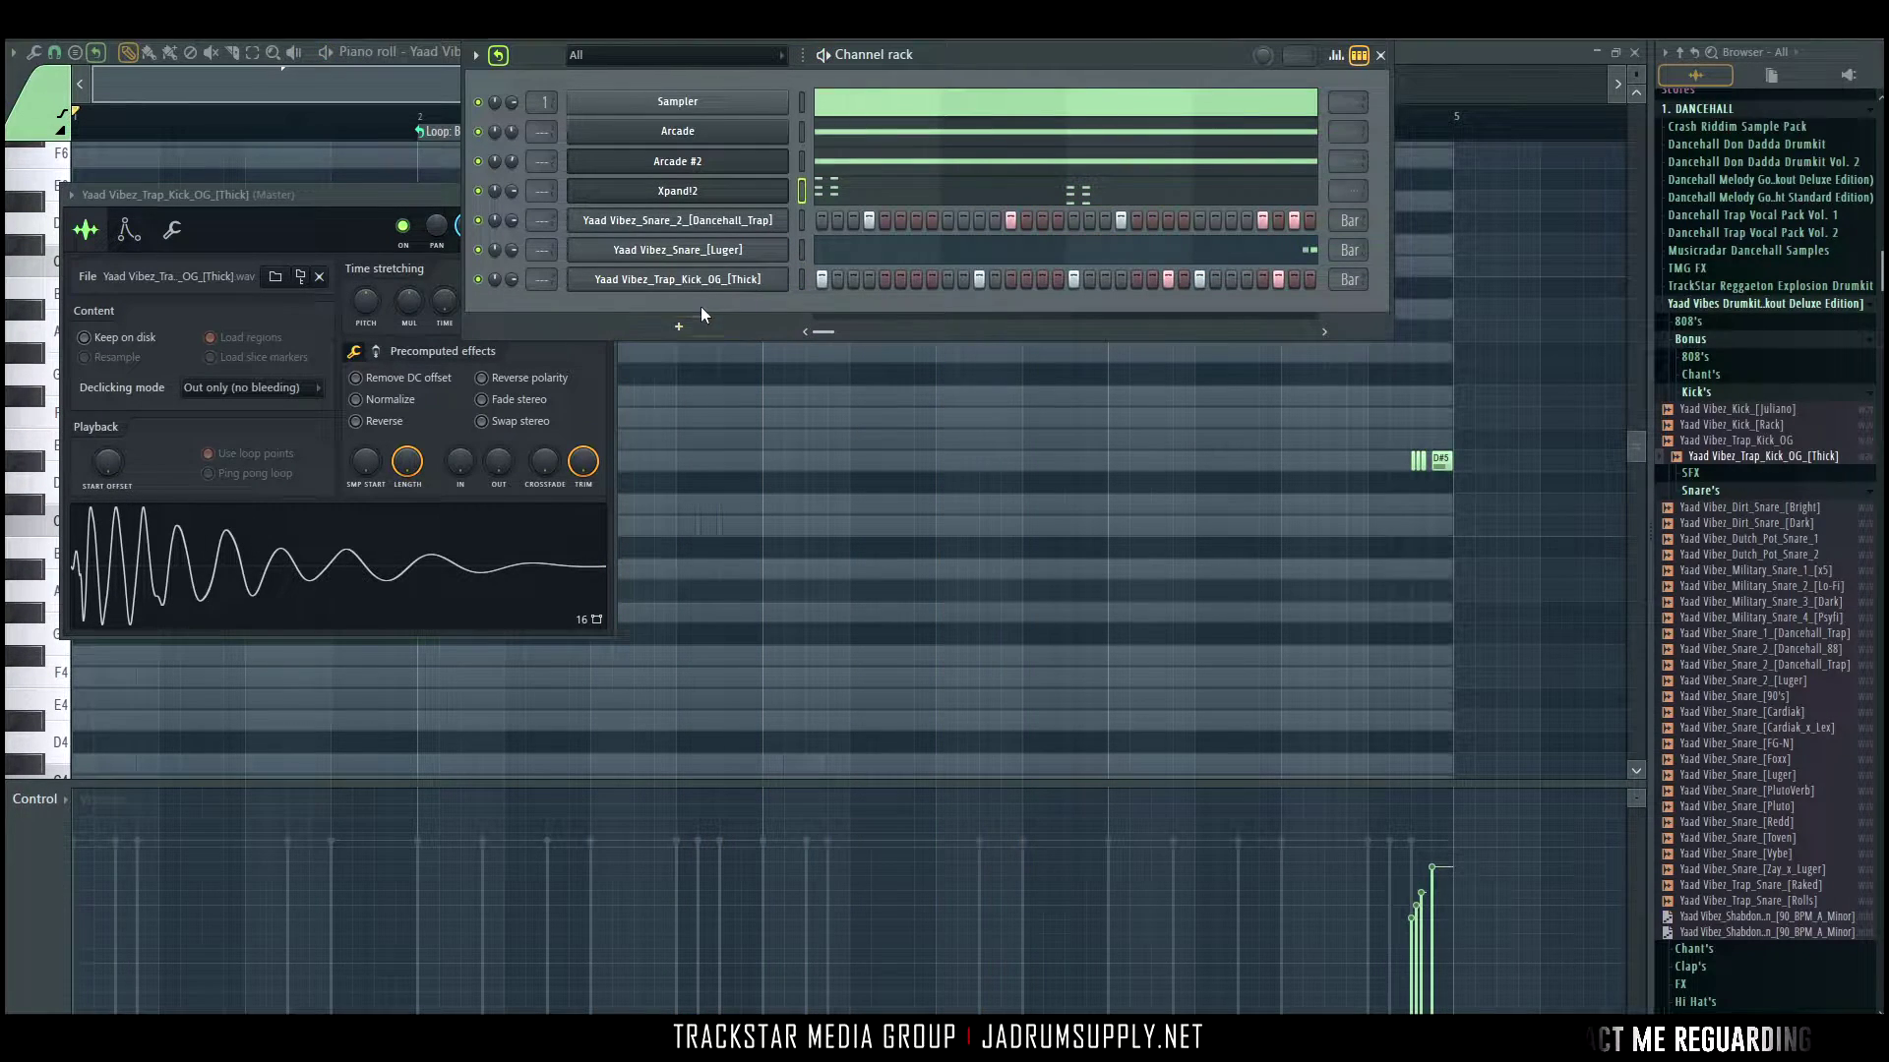
click(681, 328)
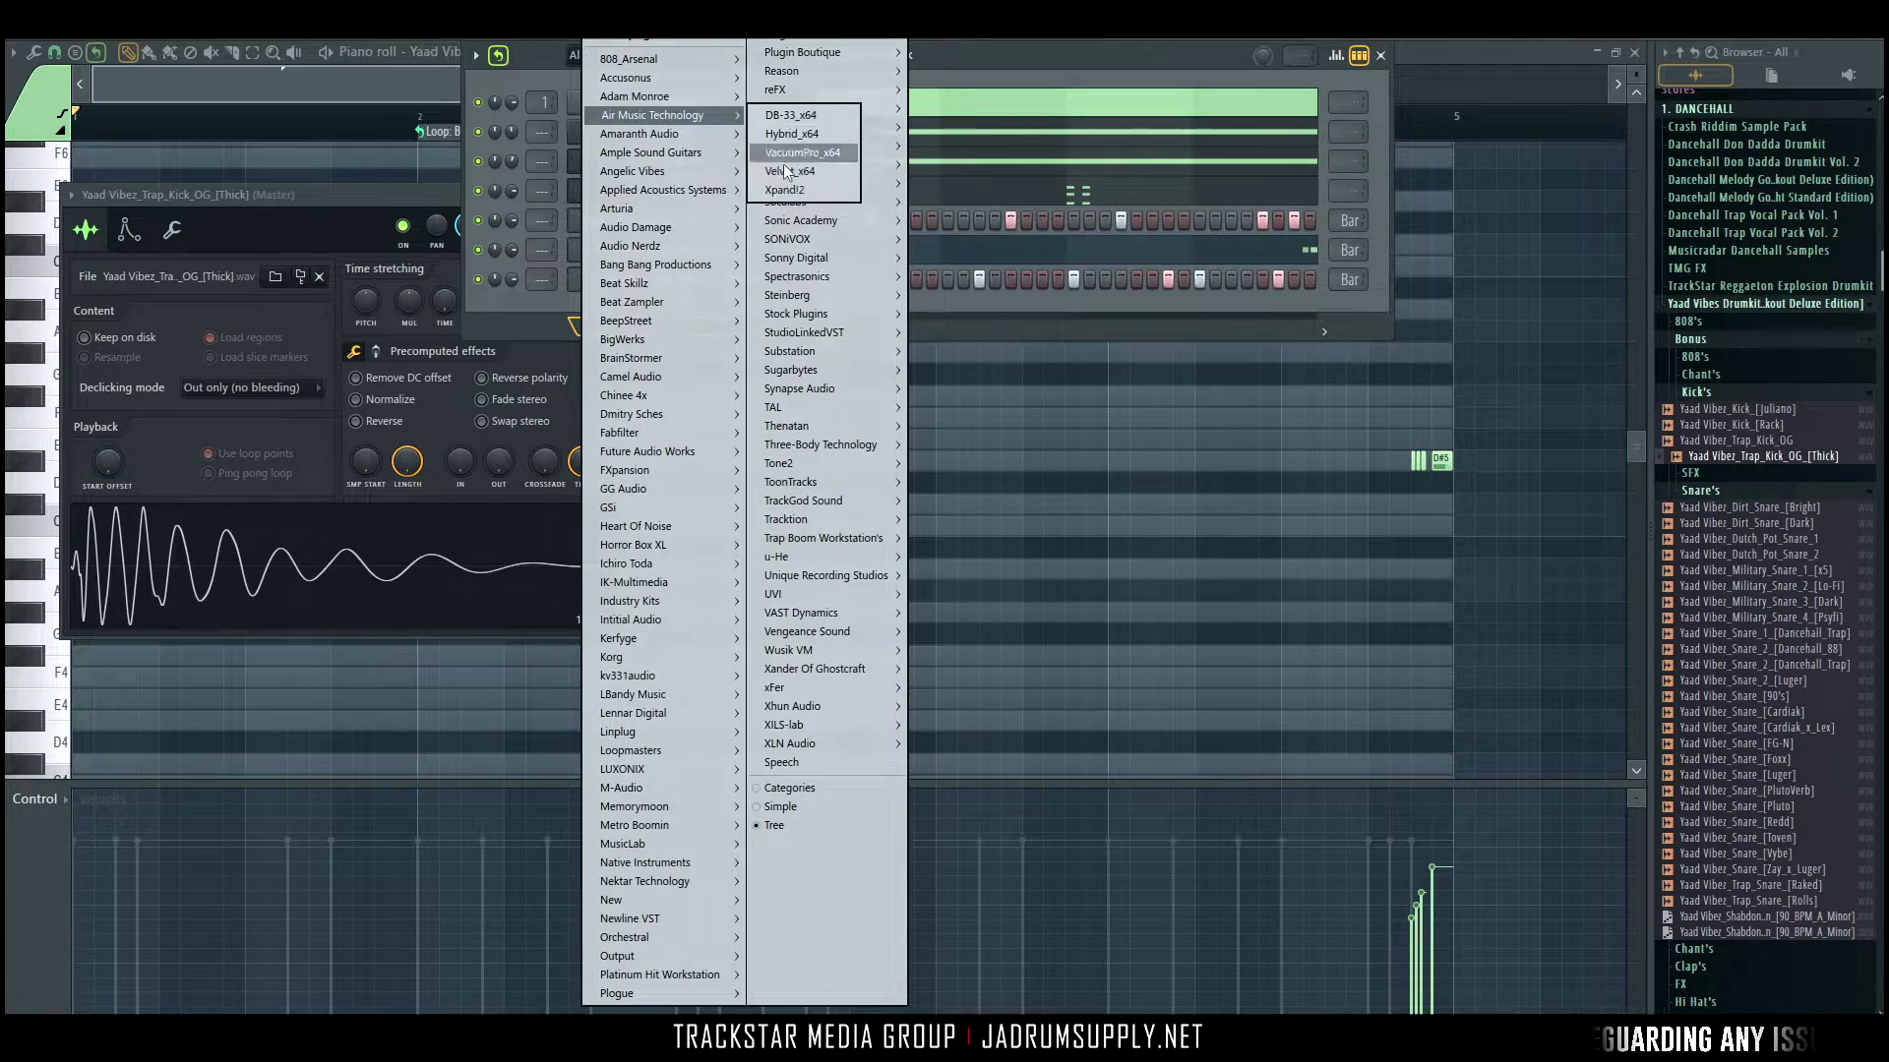
click(784, 190)
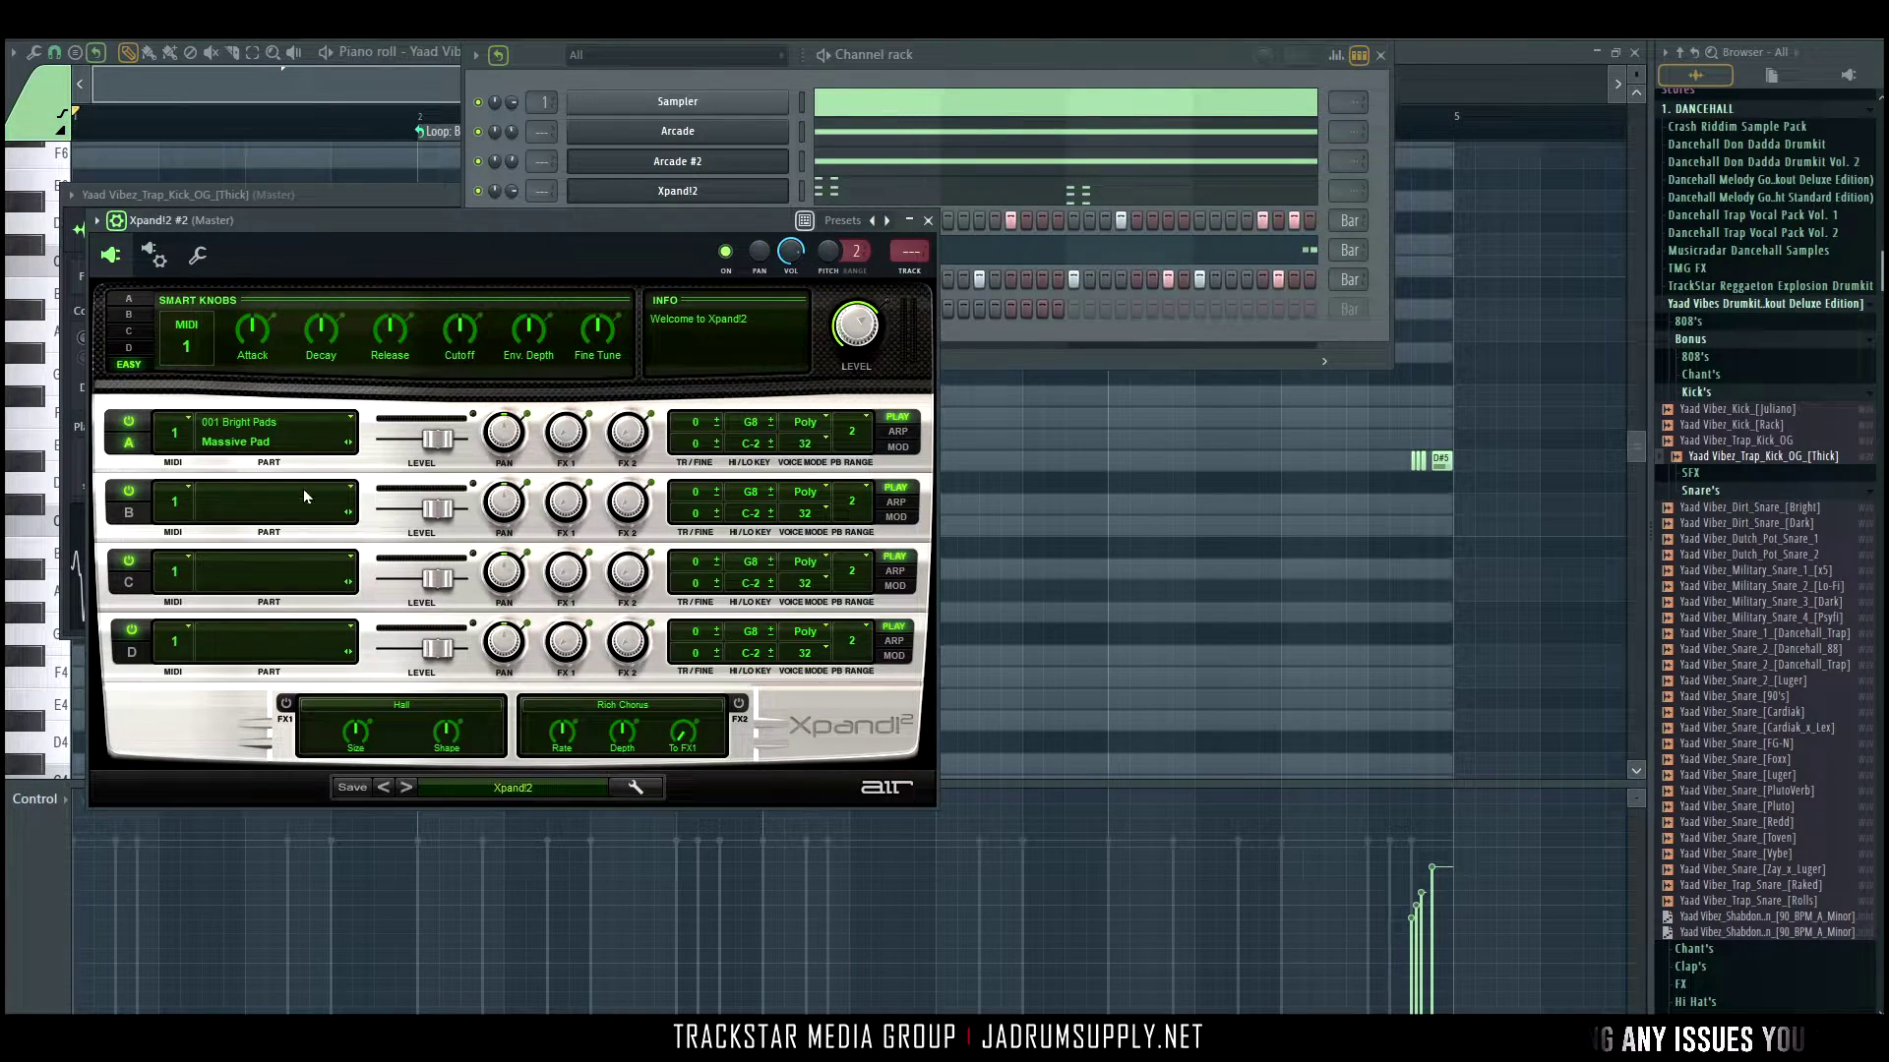
click(245, 451)
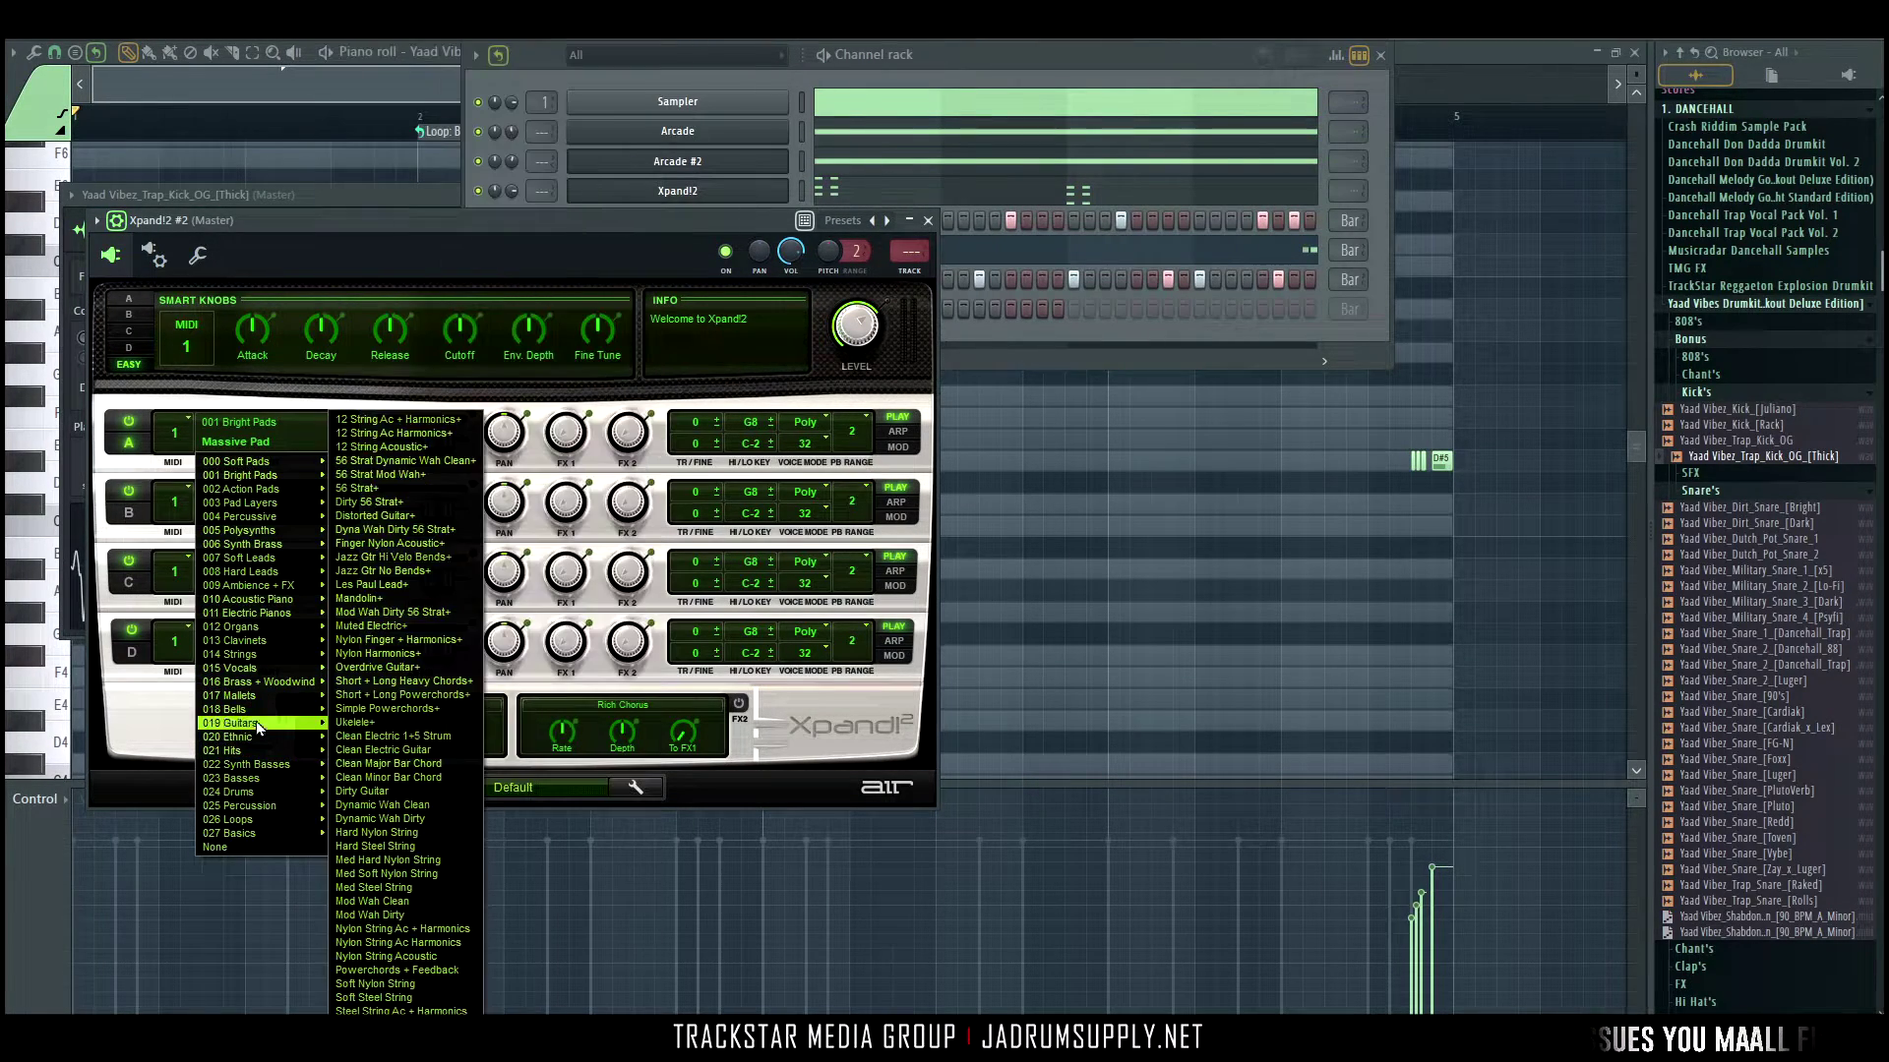
mouse_move(263, 700)
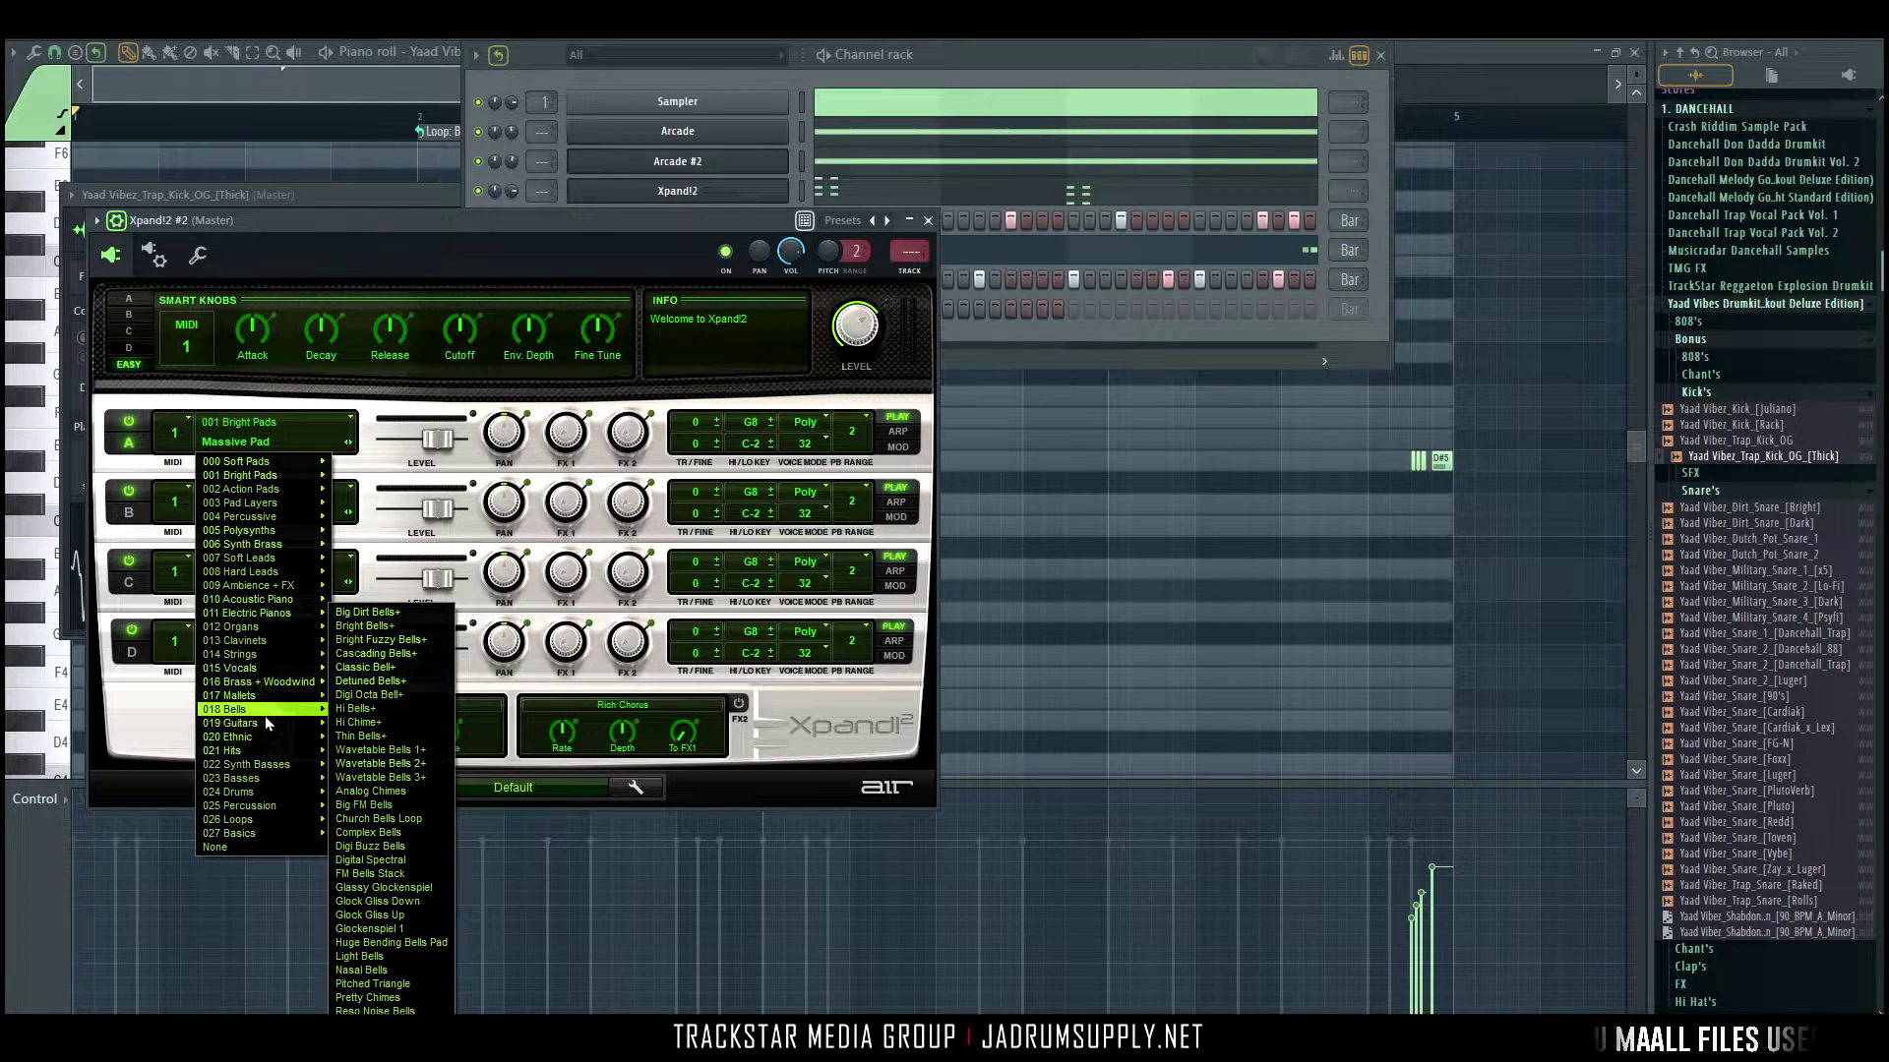
click(453, 975)
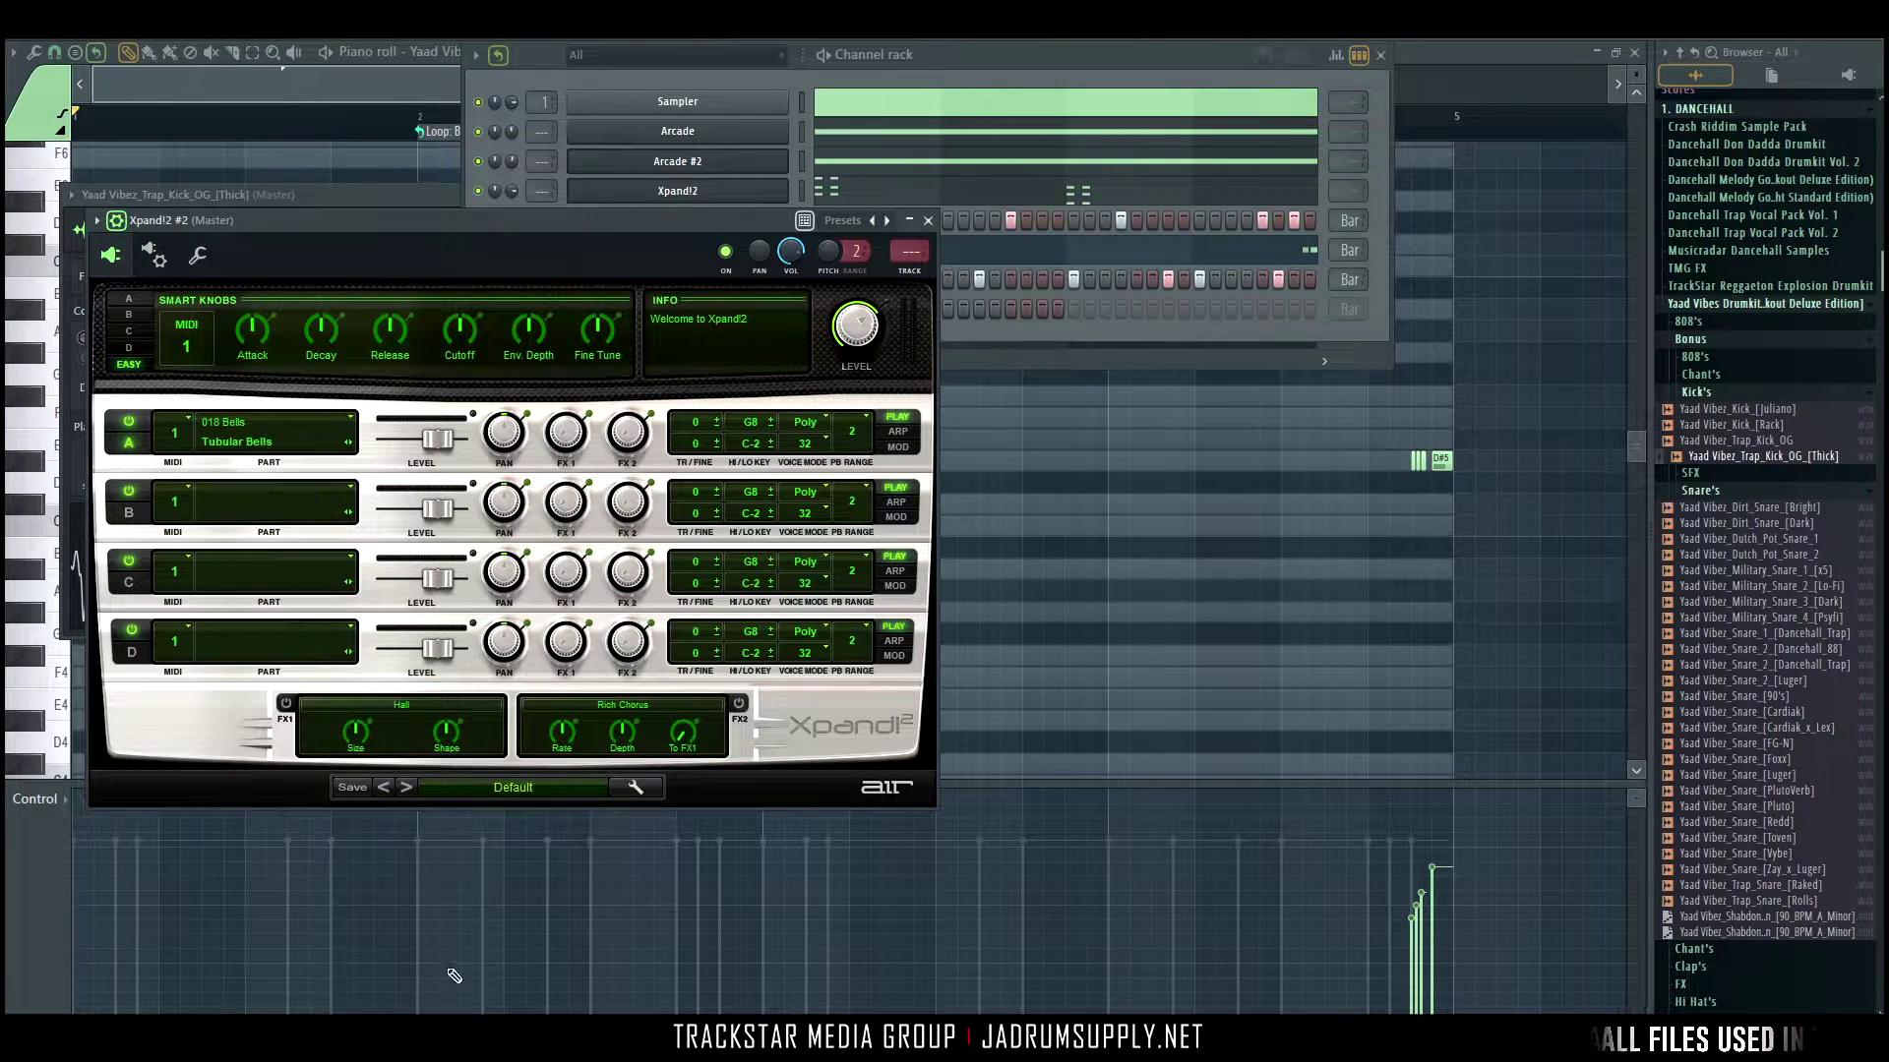
In the Sampler's piano roll, shorten all of the notes to about one step at the start of bar 1.
click(1025, 352)
right_click(785, 305)
click(831, 307)
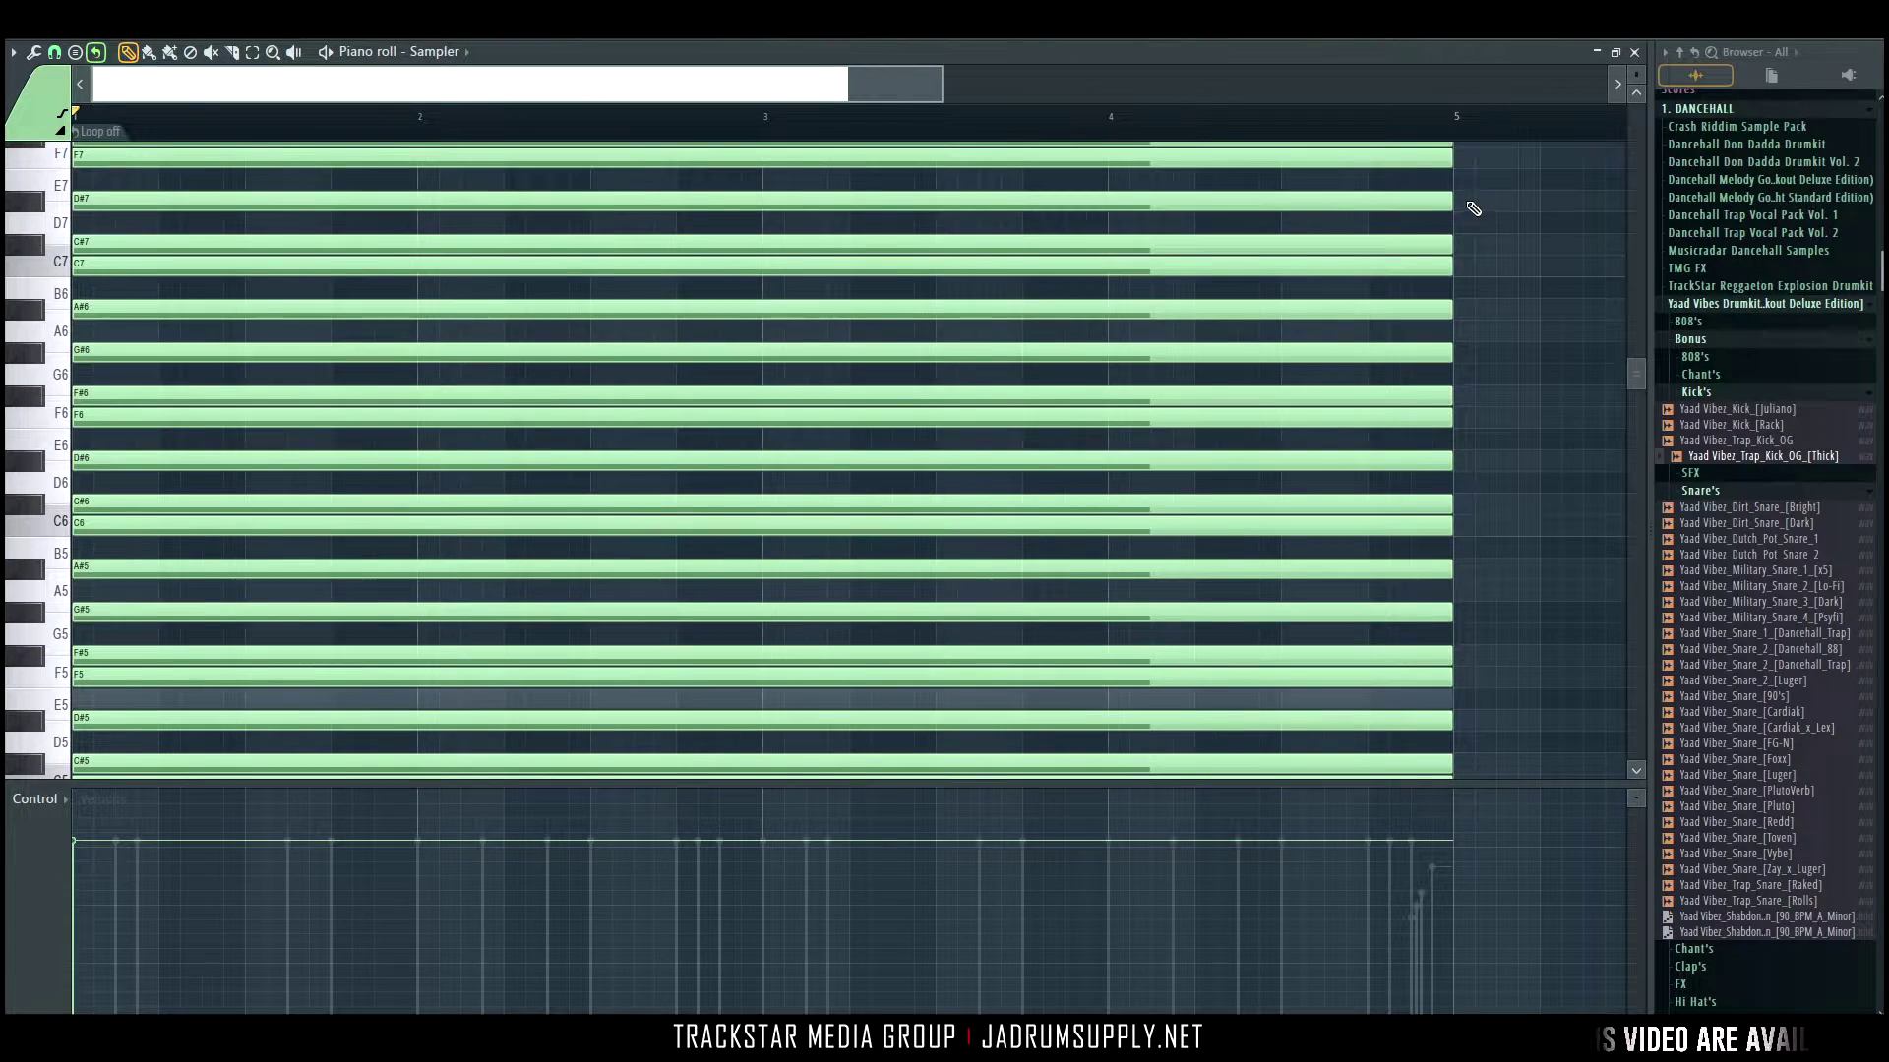
key(ctrl+s)
click(1378, 906)
key(ctrl+a)
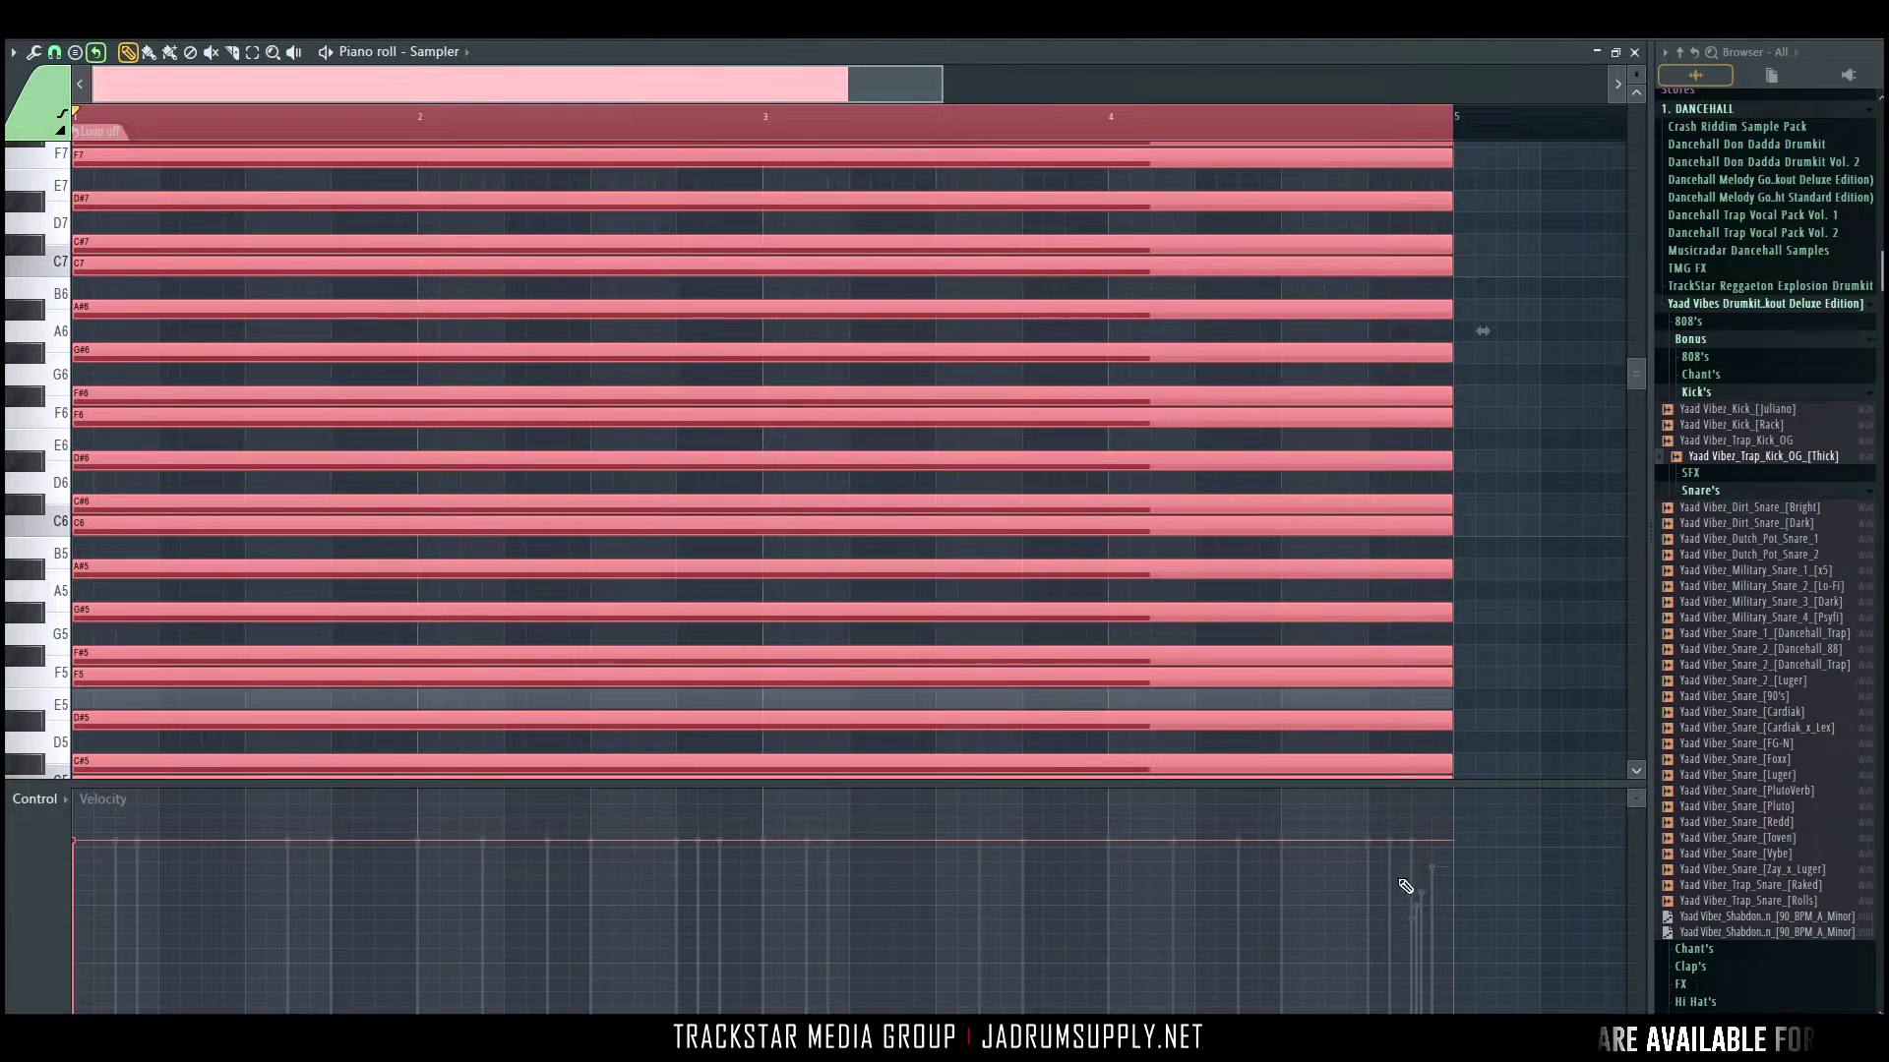
key(Delete)
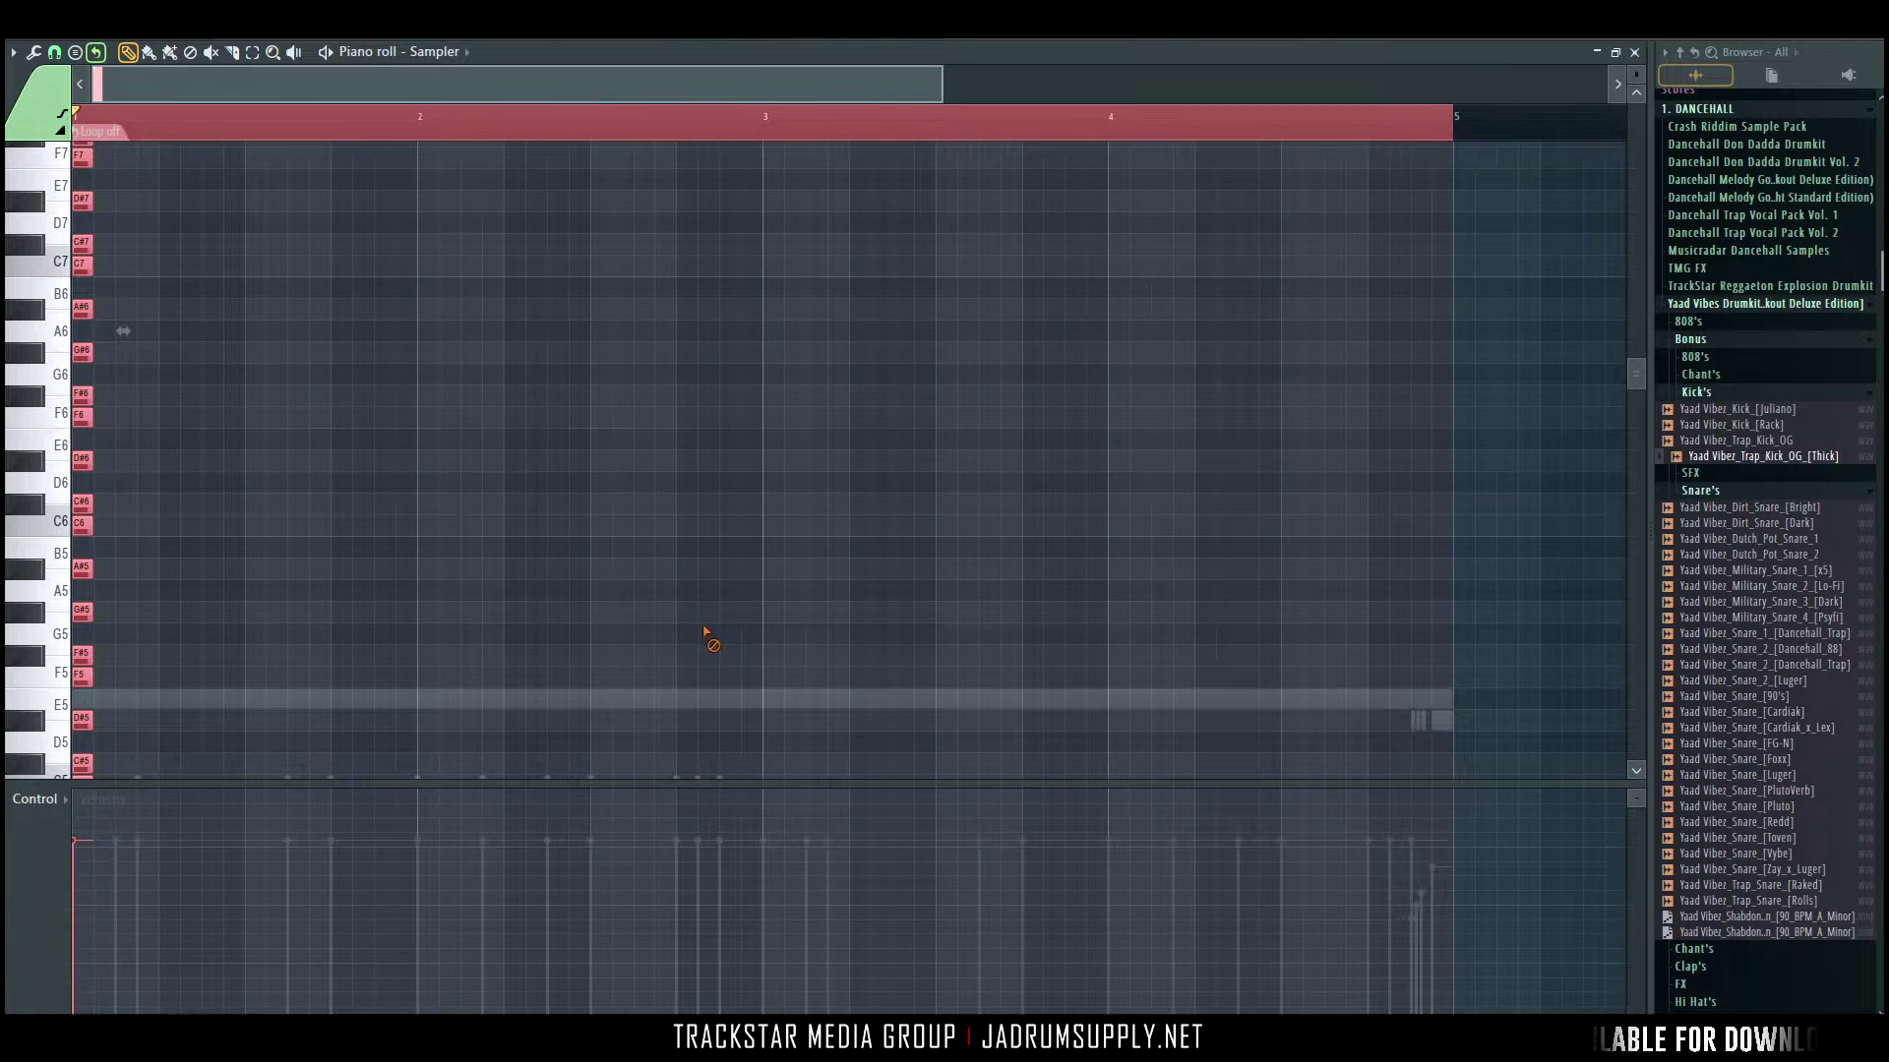
In the Xpand!2 #2 piano roll, place a short F4 note at bar 1 and a short C#4 note at bar 3.
scroll(708, 632, down, 4)
click(436, 54)
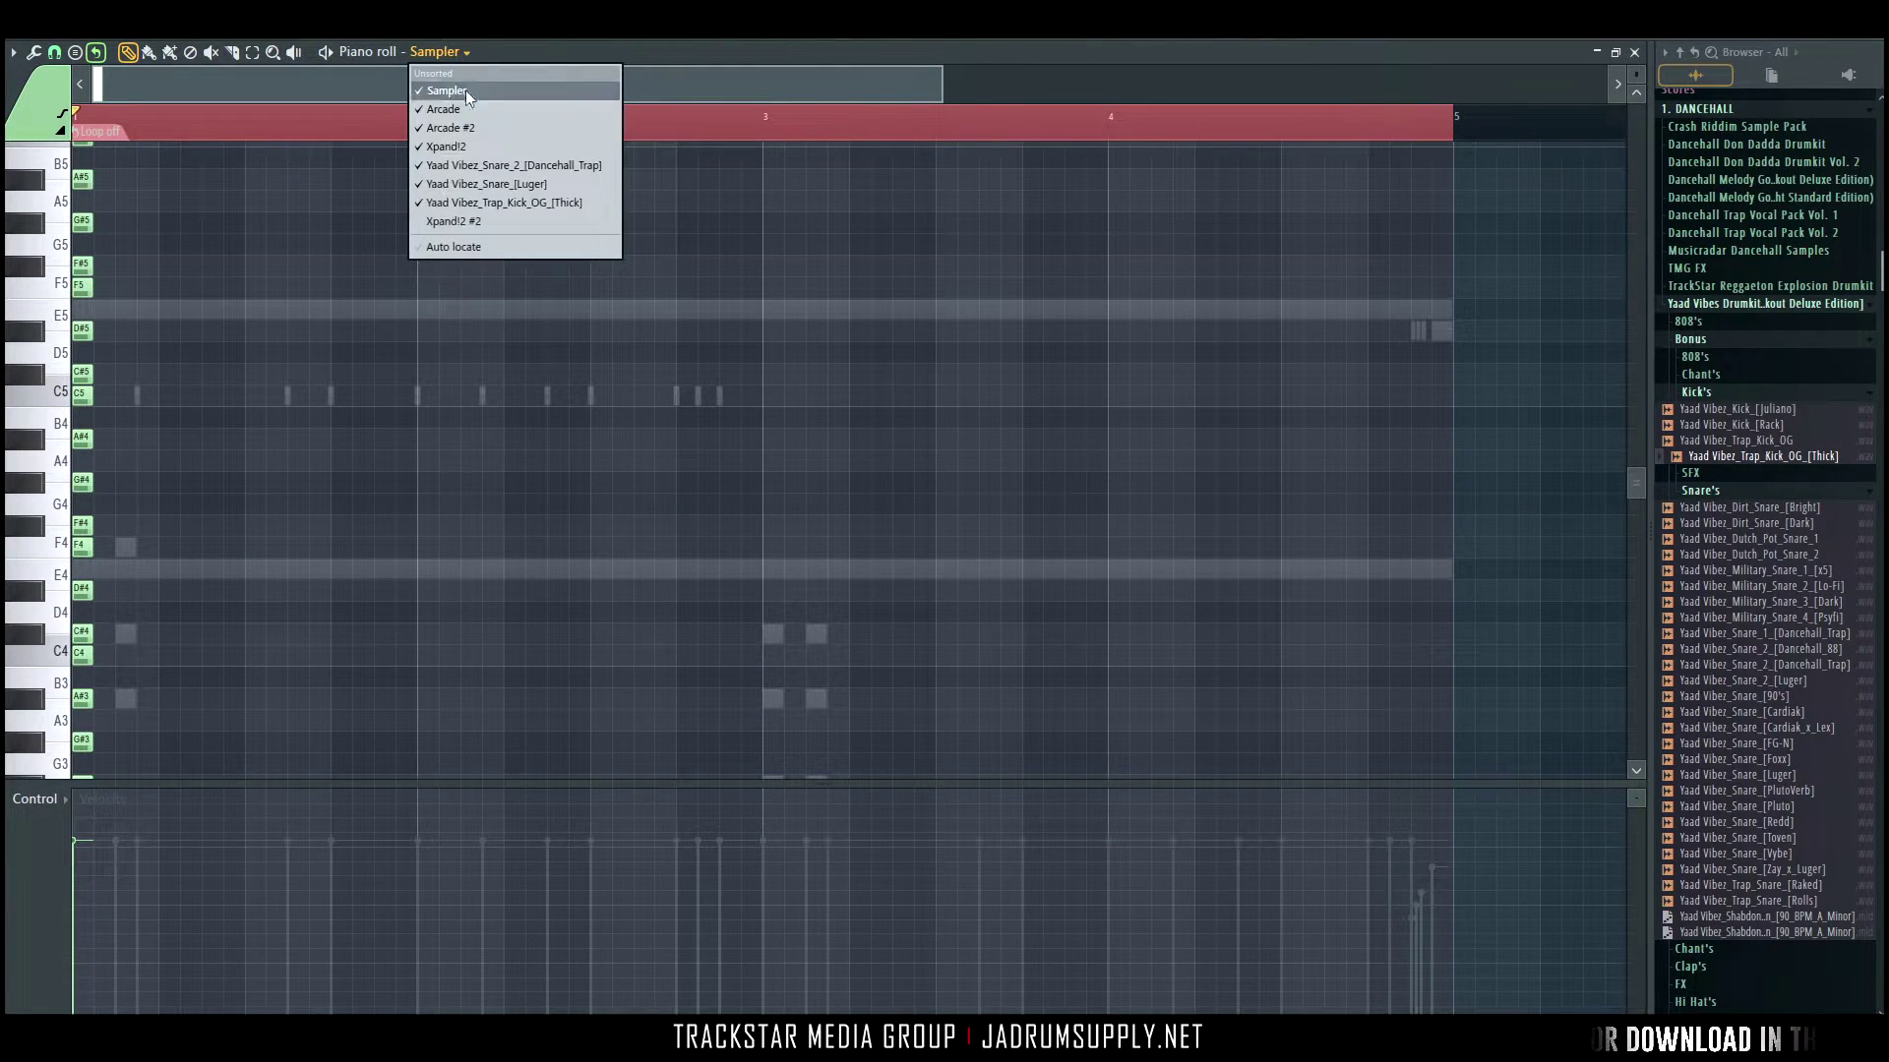
click(438, 222)
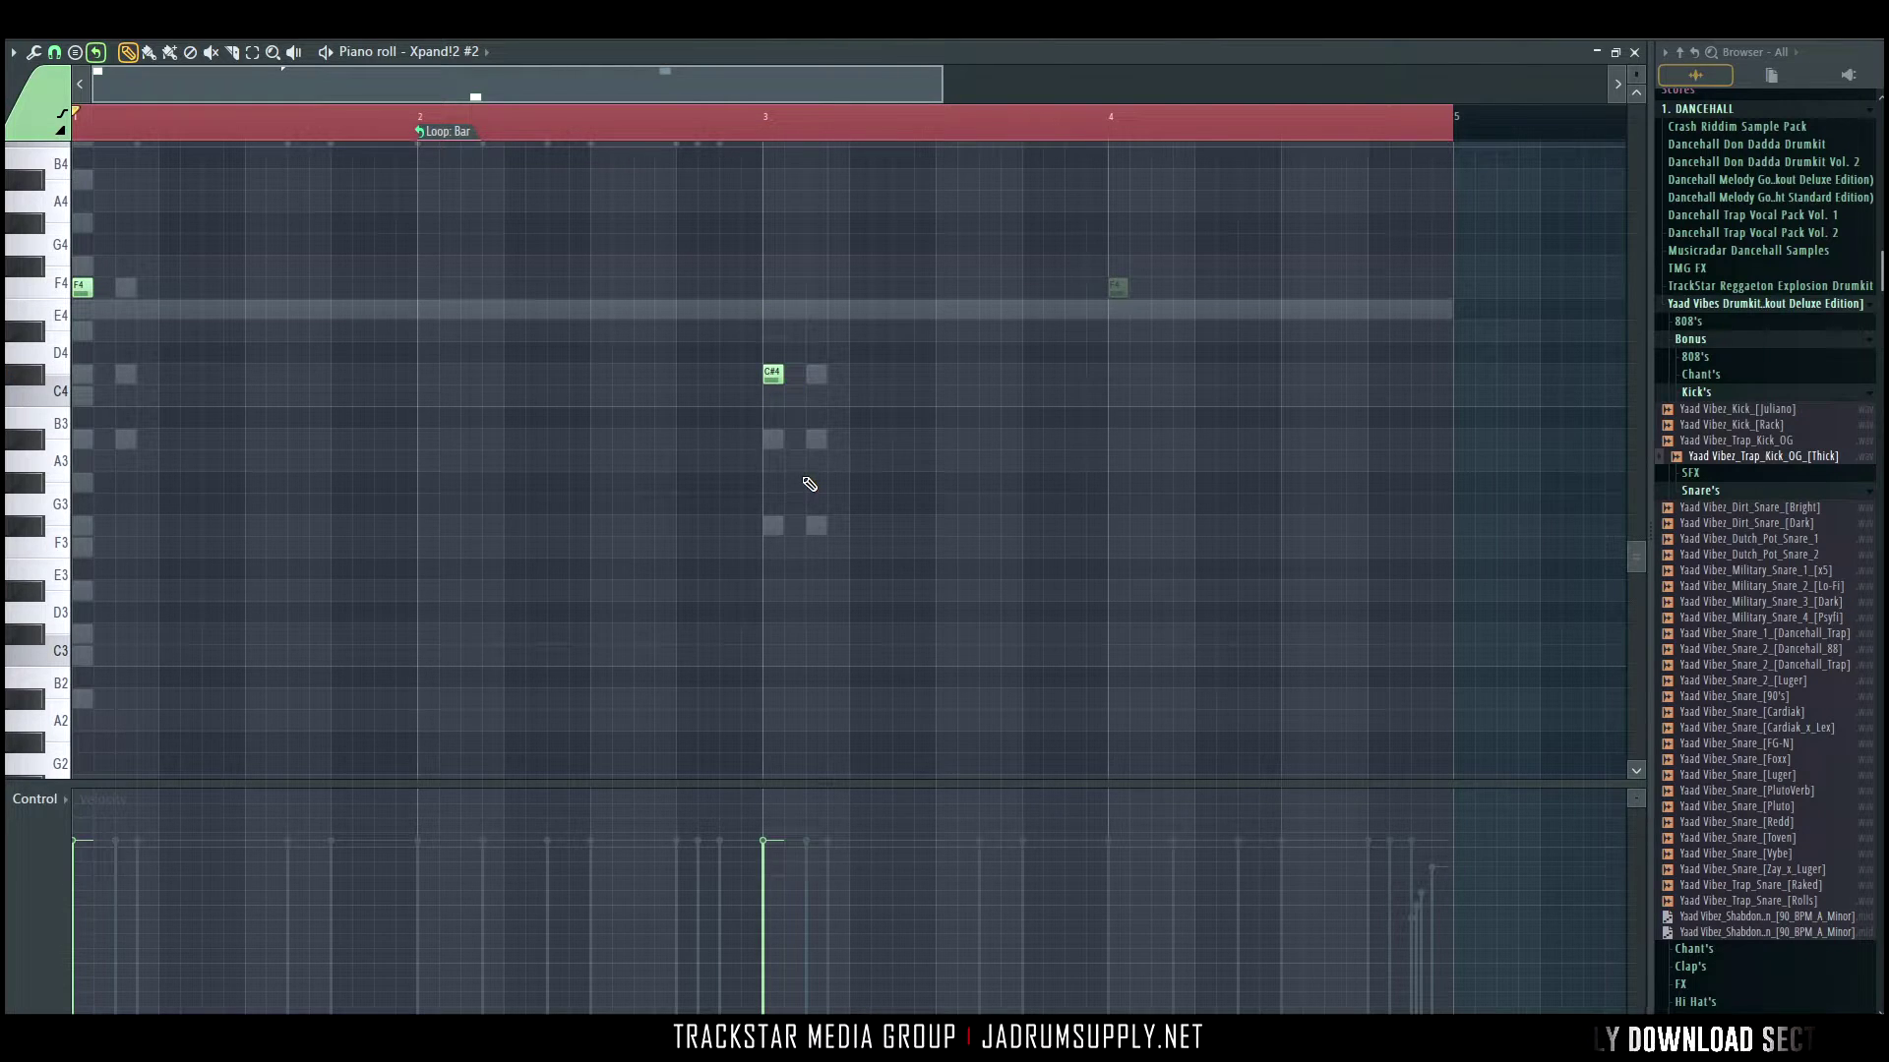
Play the pattern and adjust the Xpand!2 #2 channel's volume against the other sounds.
key(space)
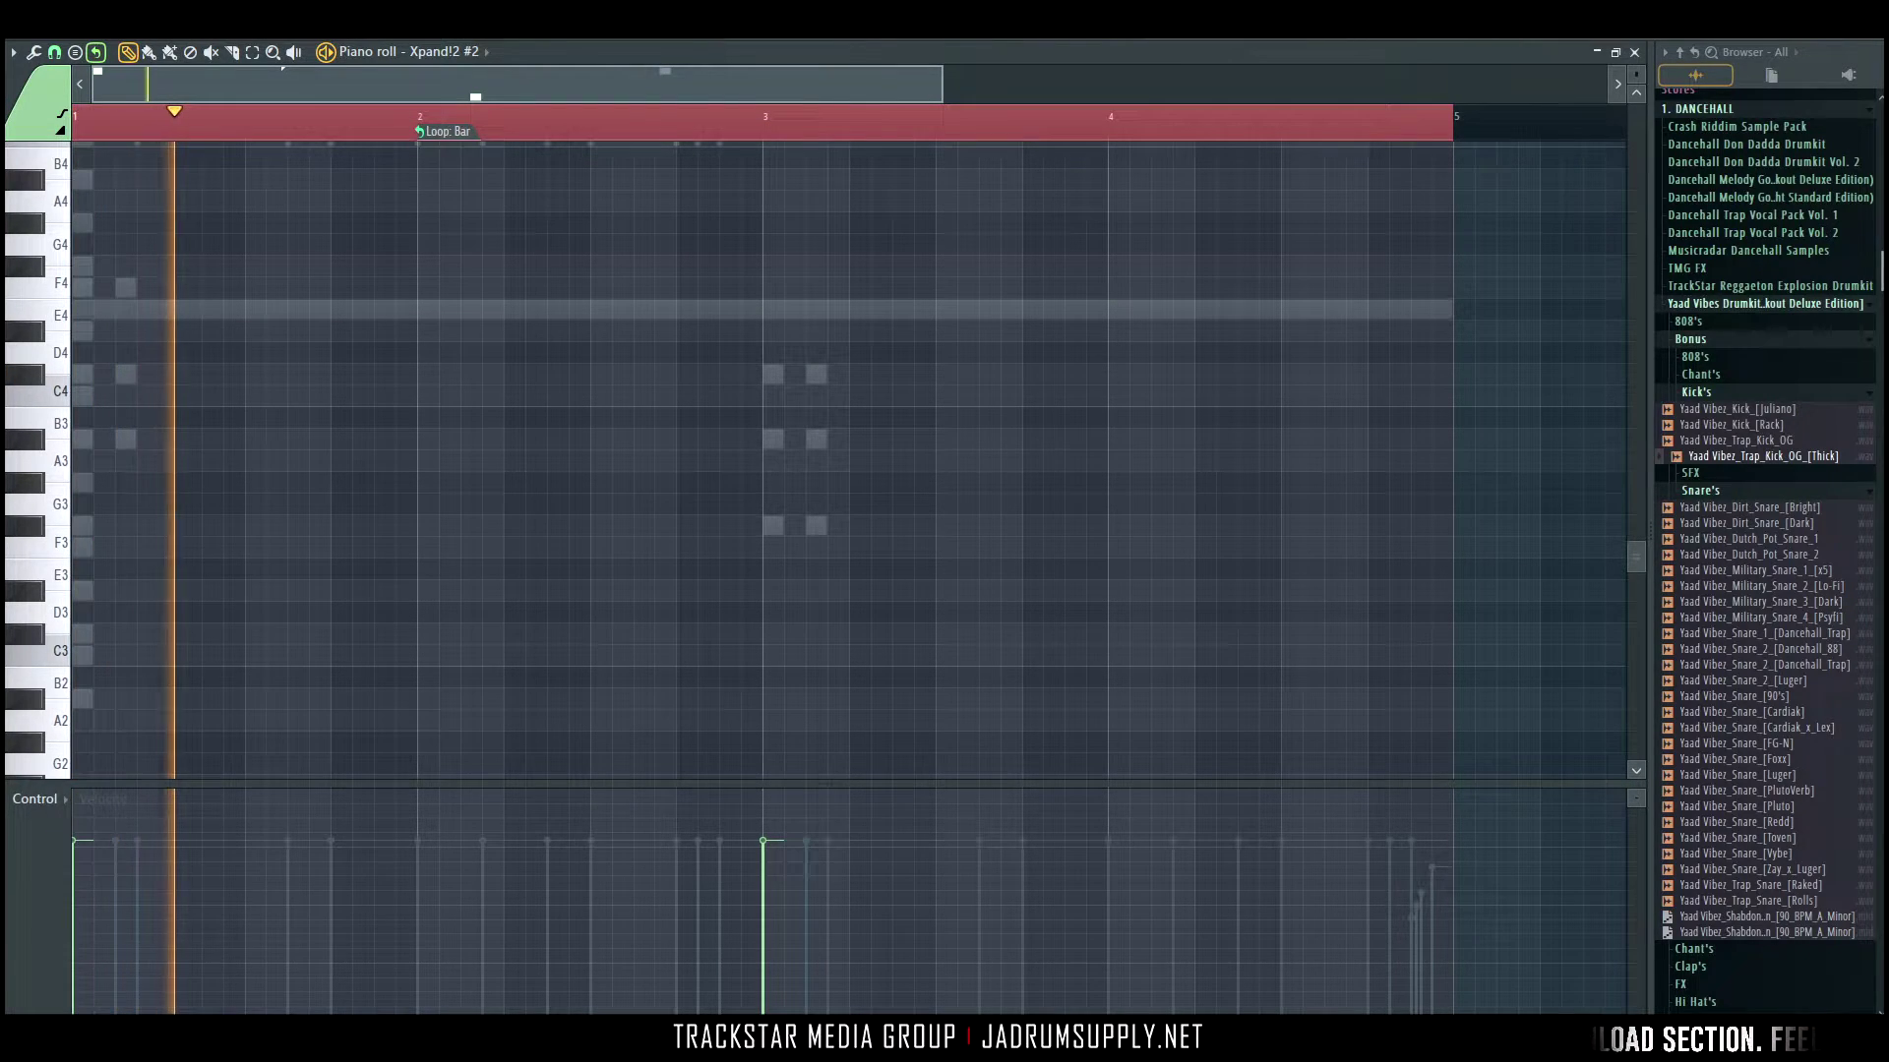
key(F6)
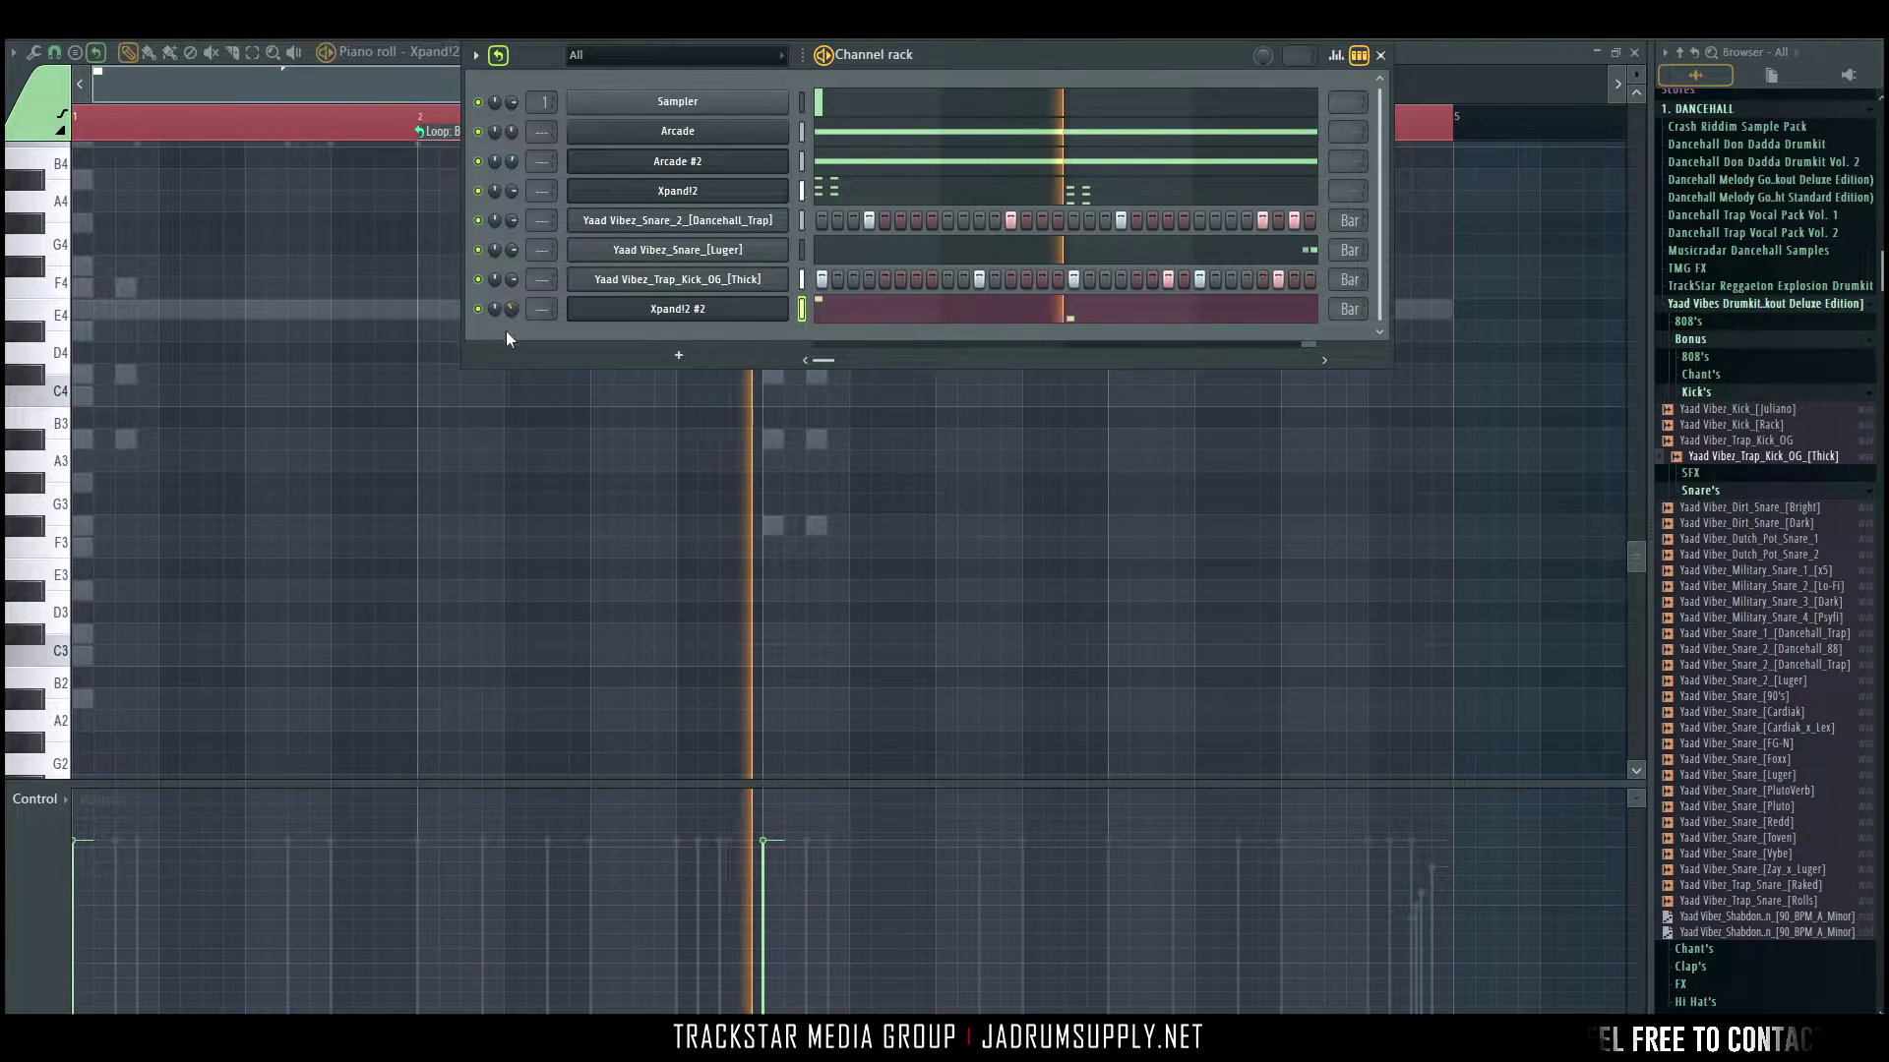
drag(511, 307, 511, 293)
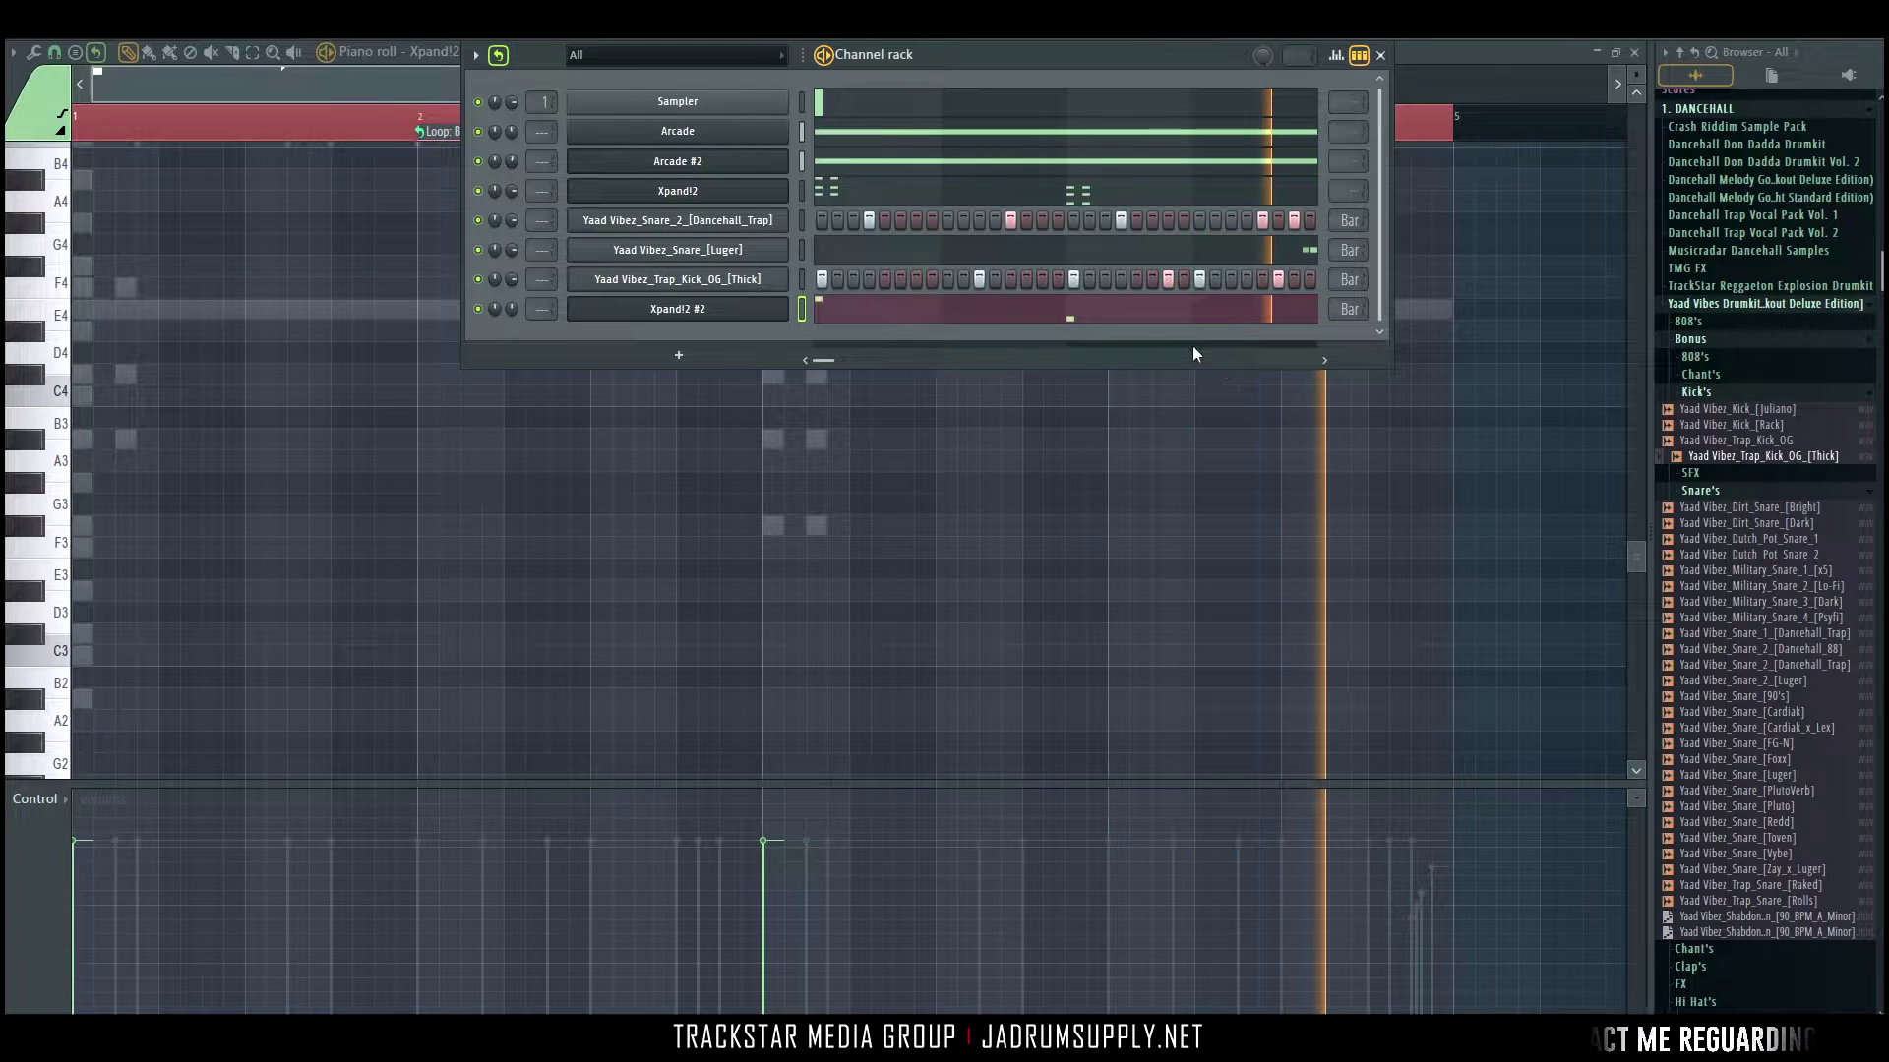
Set the Xpand!2 #2 loop point at bar 2 to Don't loop and replay the pattern.
click(384, 356)
click(451, 132)
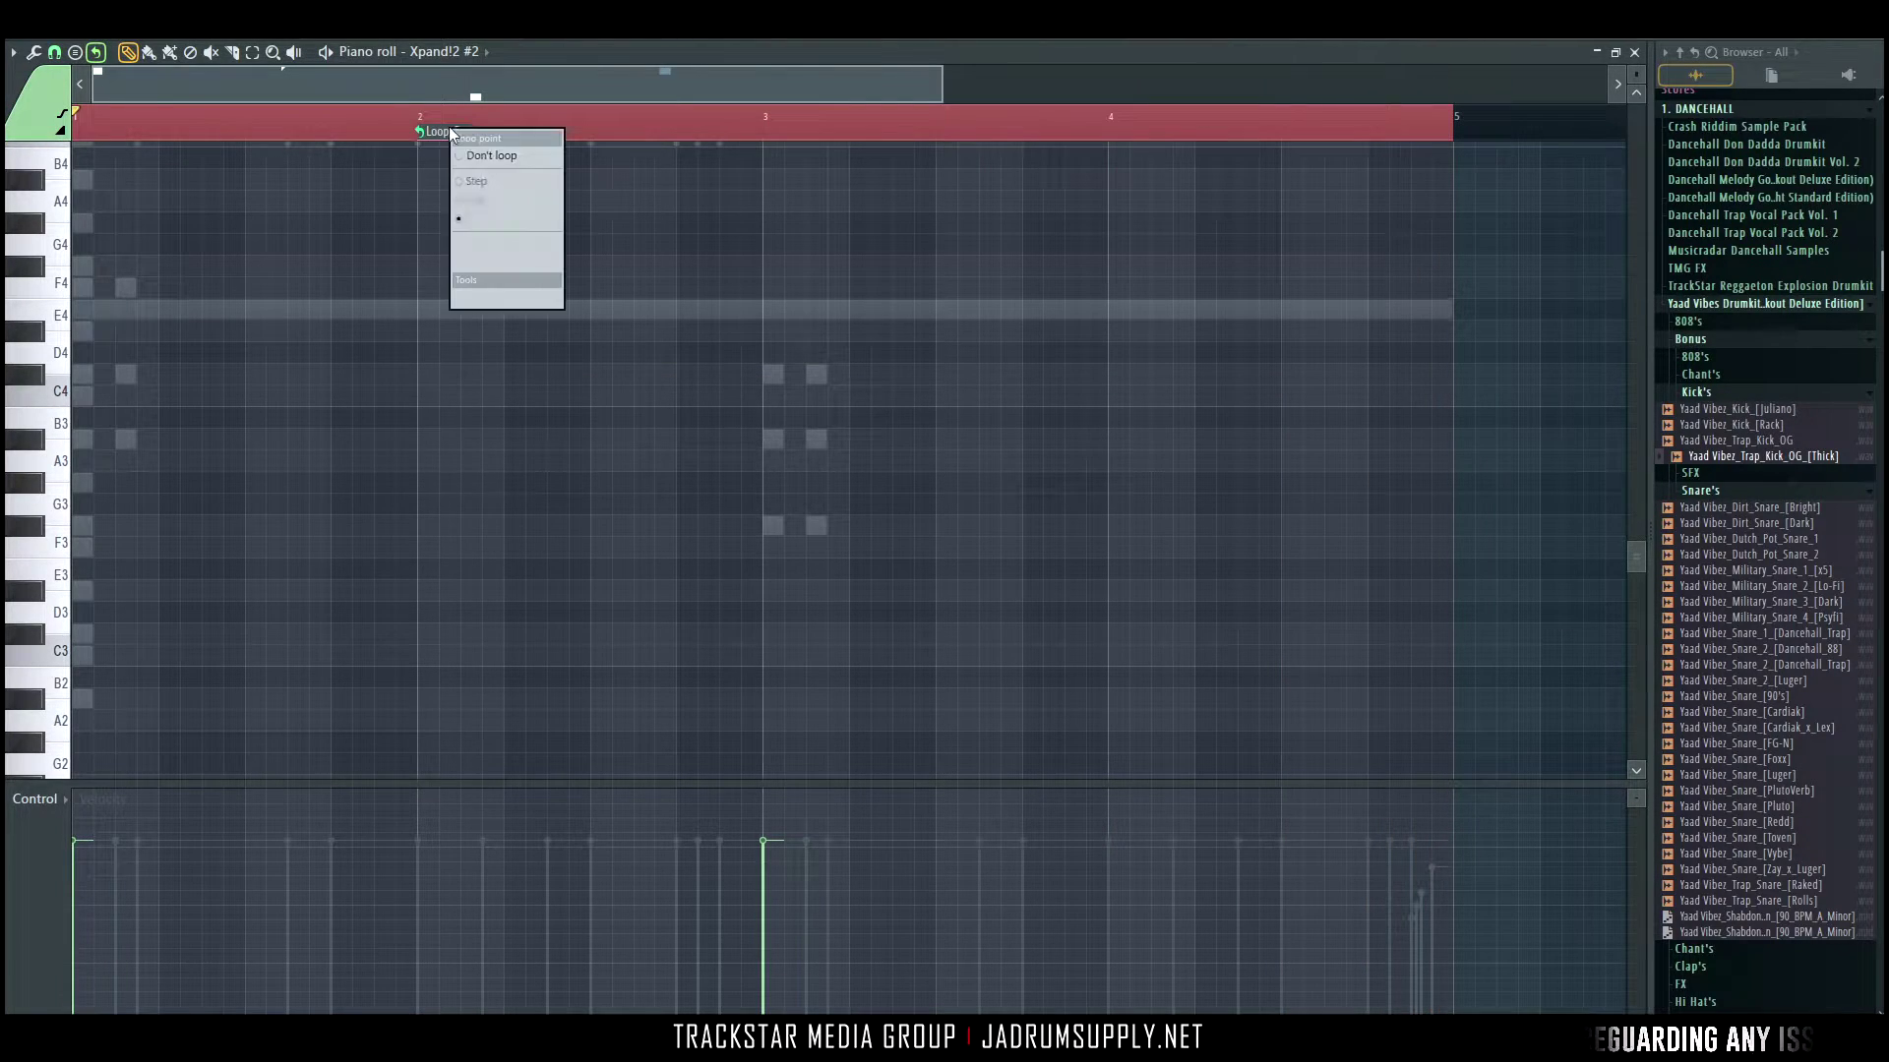
click(505, 158)
key(space)
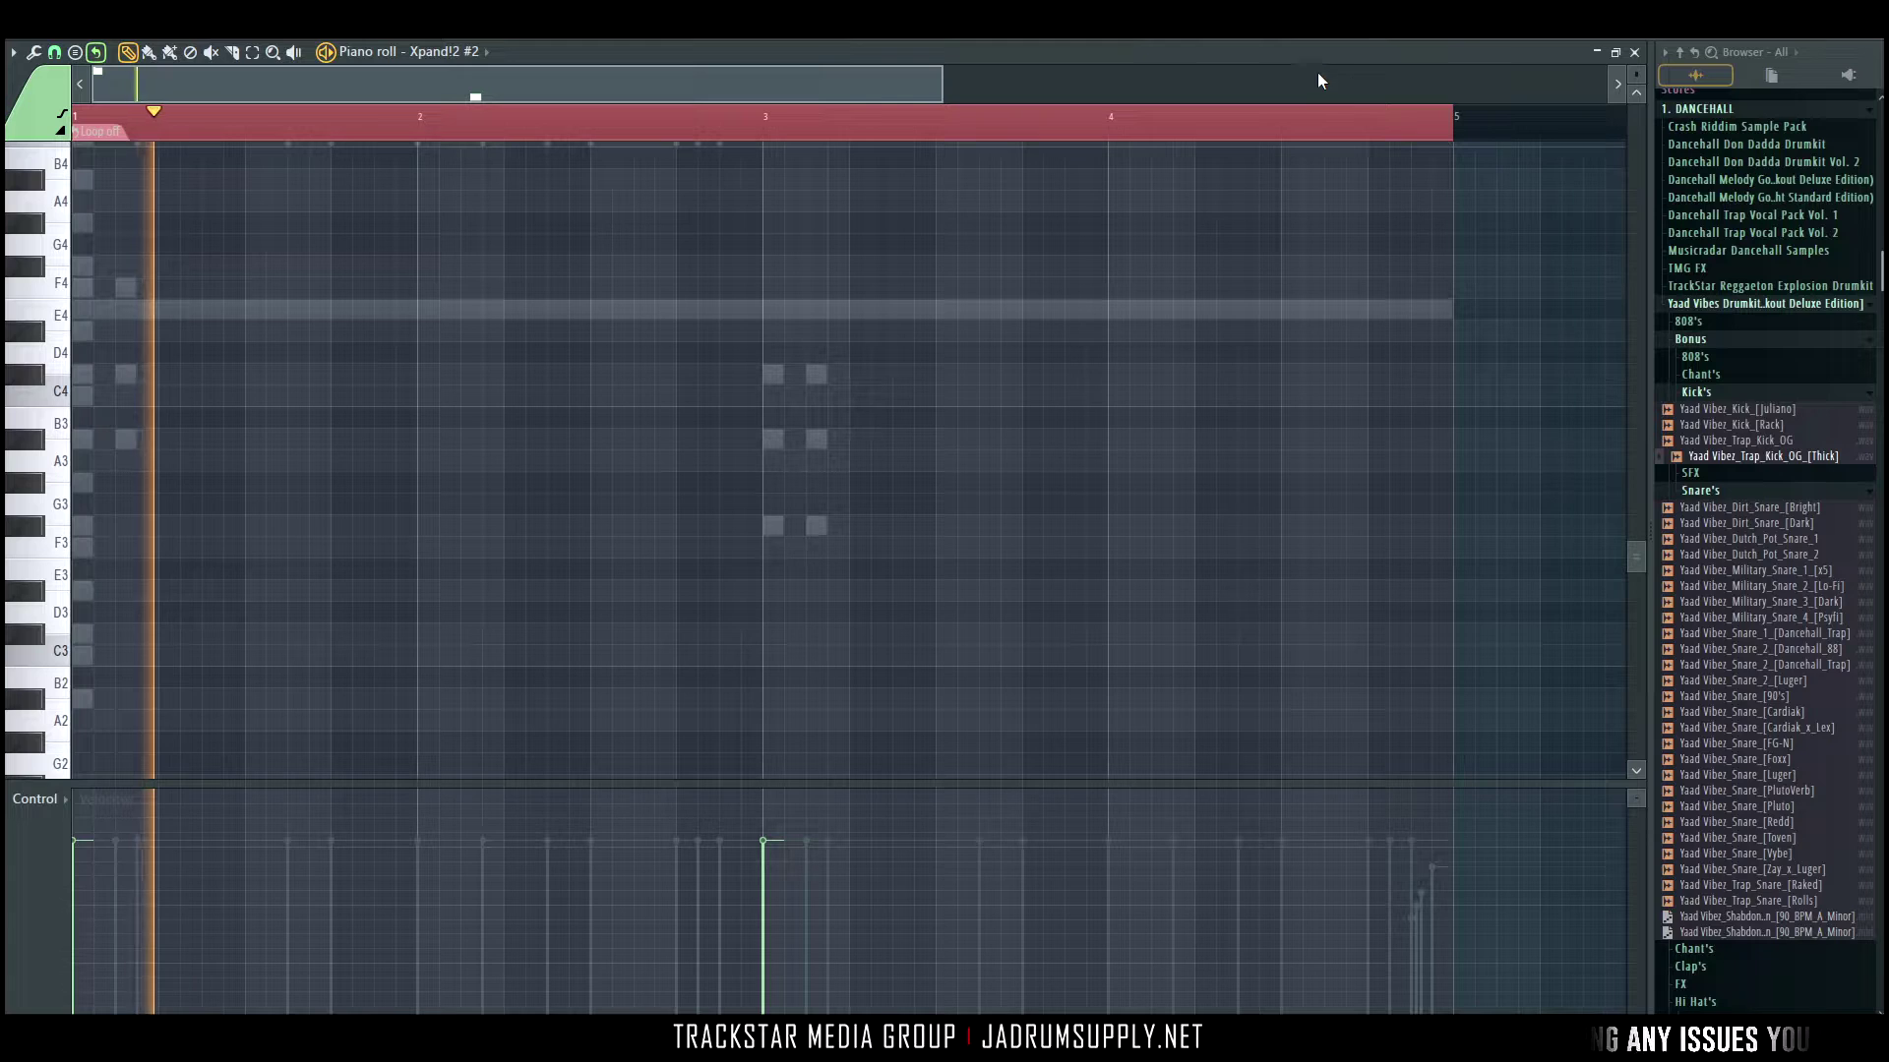
Add Yaad Vibez_Closed_Hi_Hat_3 from the drum kit's Closed Hi Hat's folder as a new channel.
key(F6)
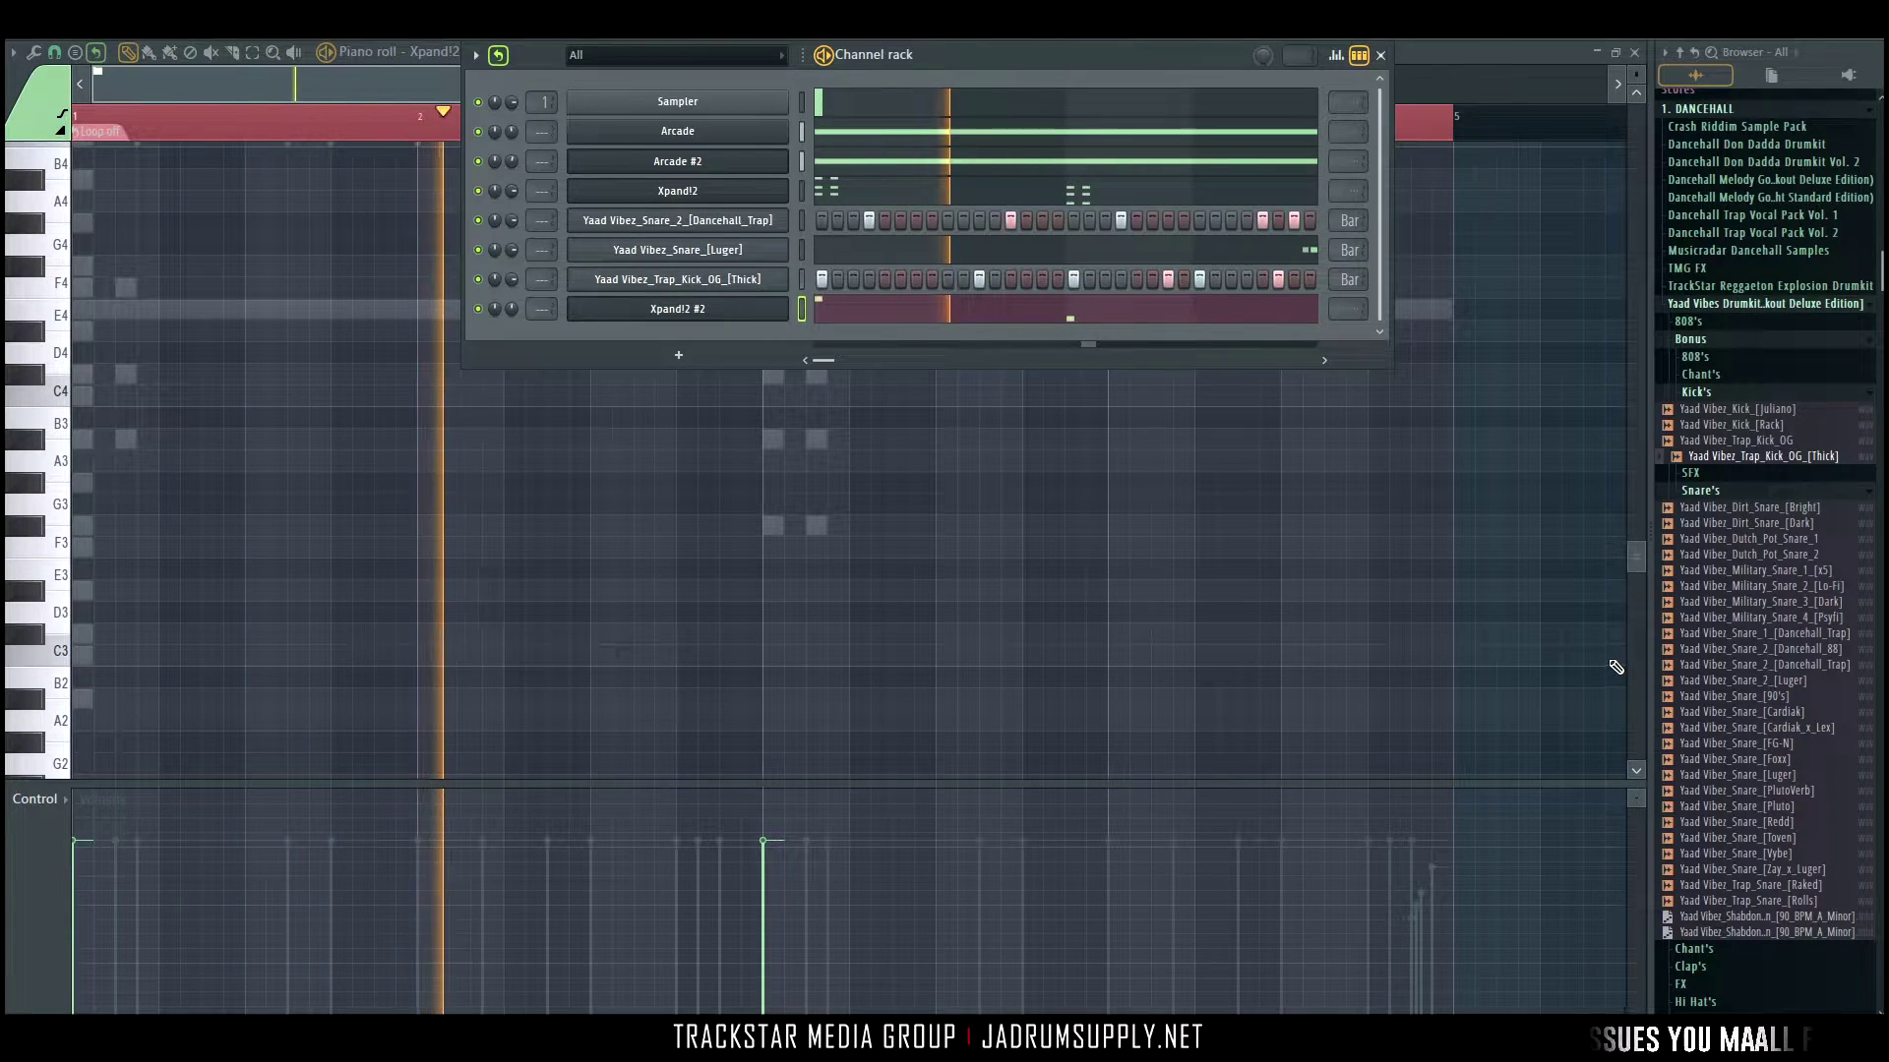
click(1705, 492)
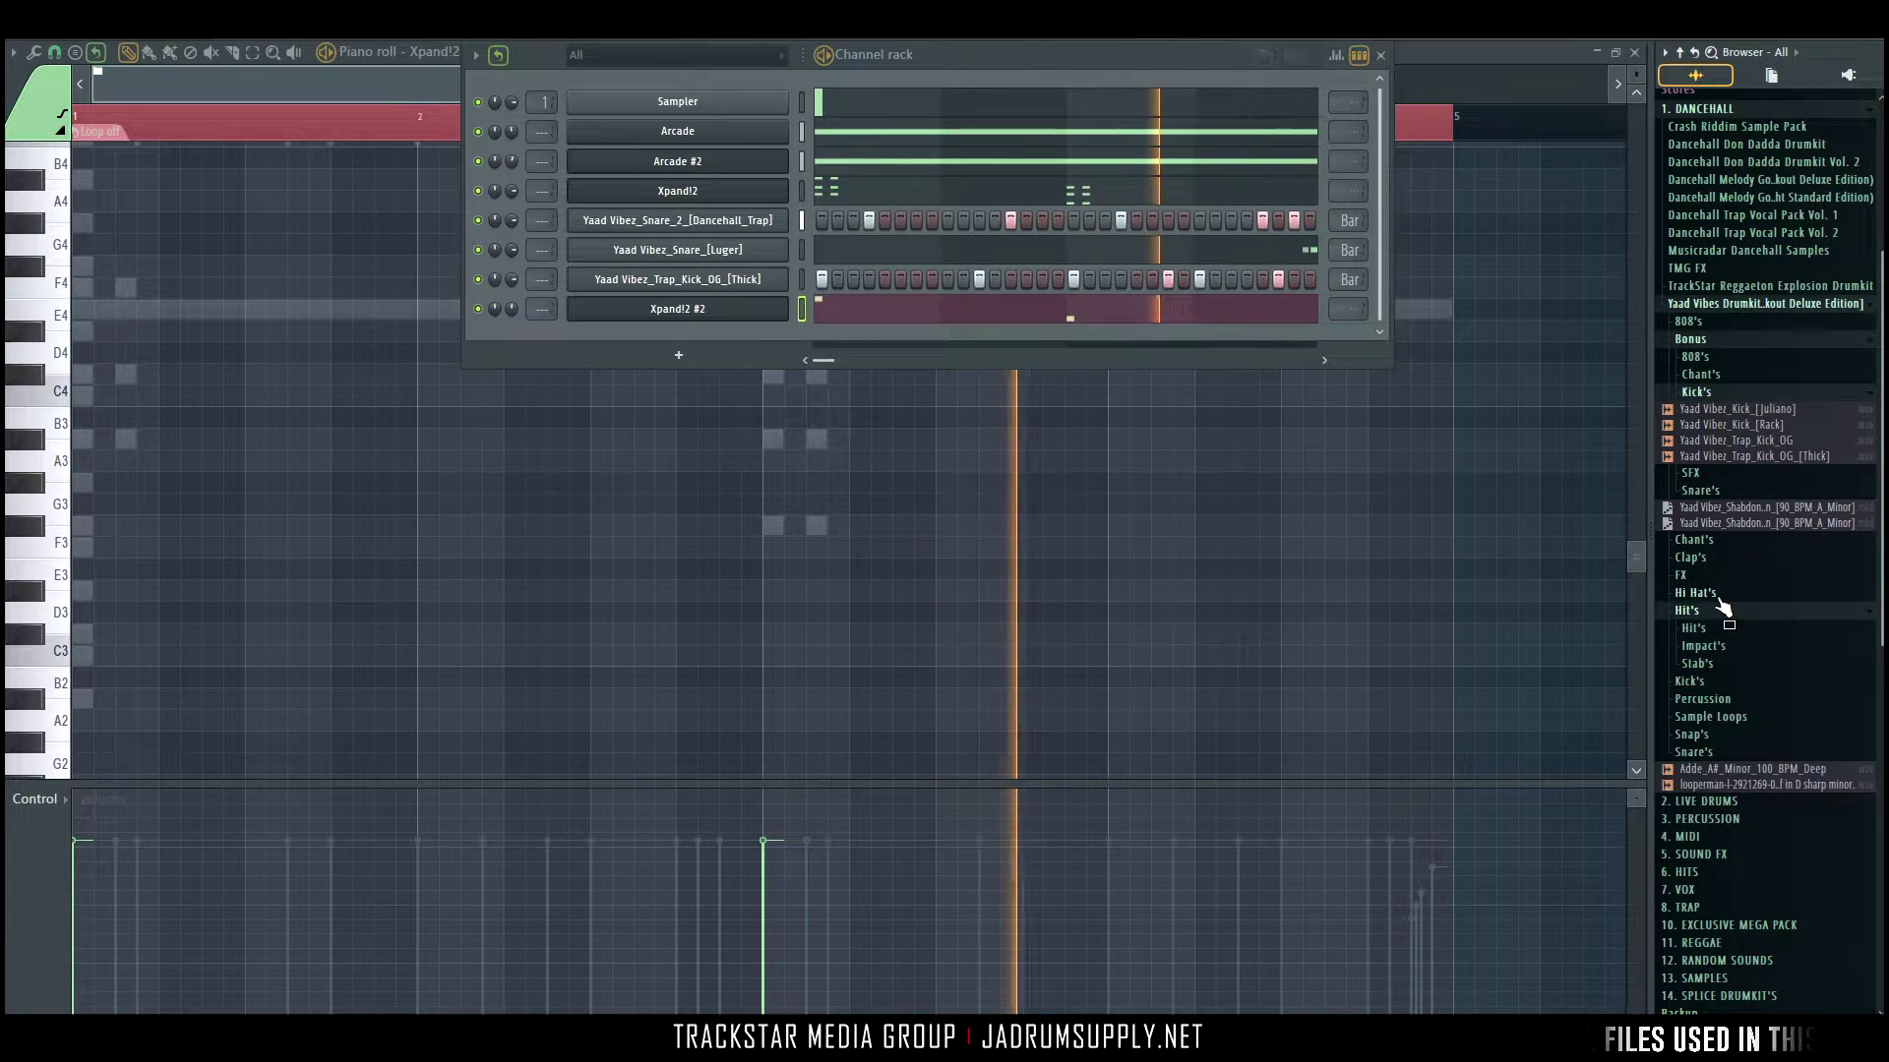
click(1711, 595)
click(1711, 611)
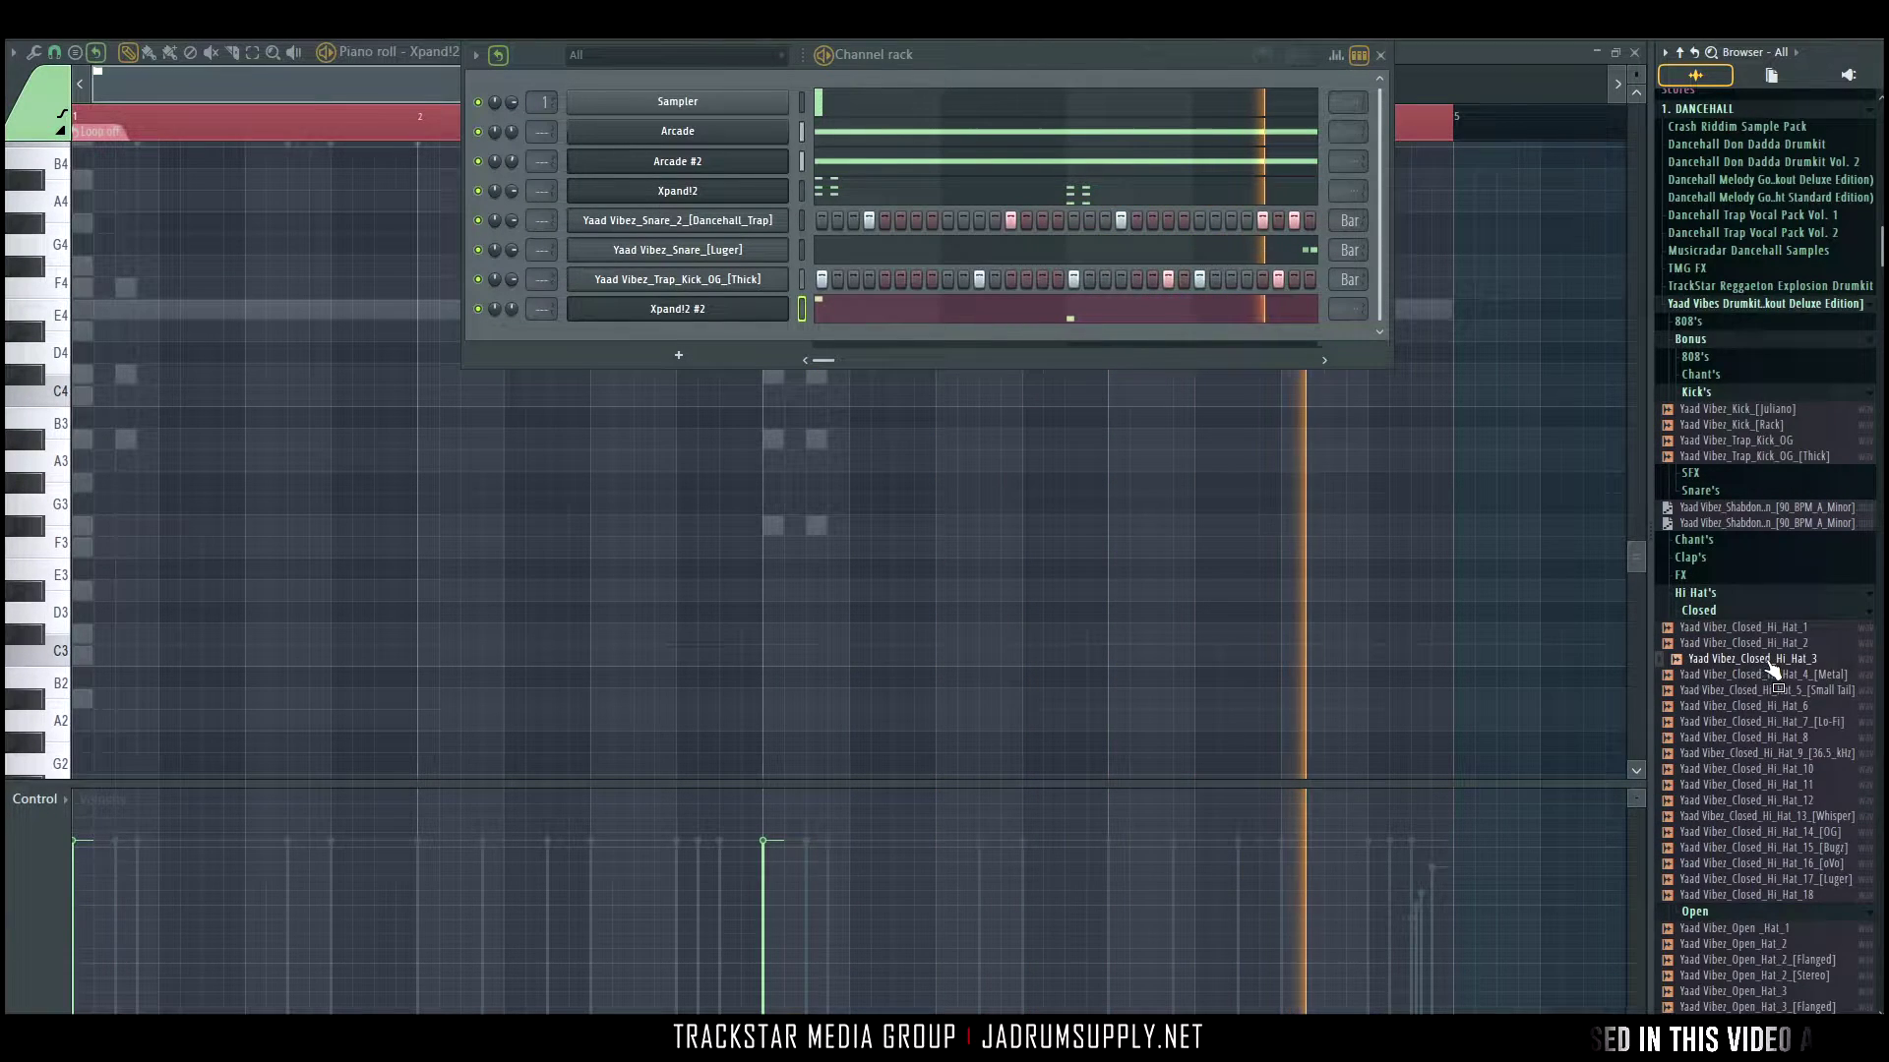
right_click(1767, 657)
click(1733, 678)
Add Yaad Vibez_Open_Hat_2_[Flanged] from the Open hats folder as a new channel.
drag(1727, 960, 1719, 974)
scroll(1761, 915, down, 4)
right_click(1771, 771)
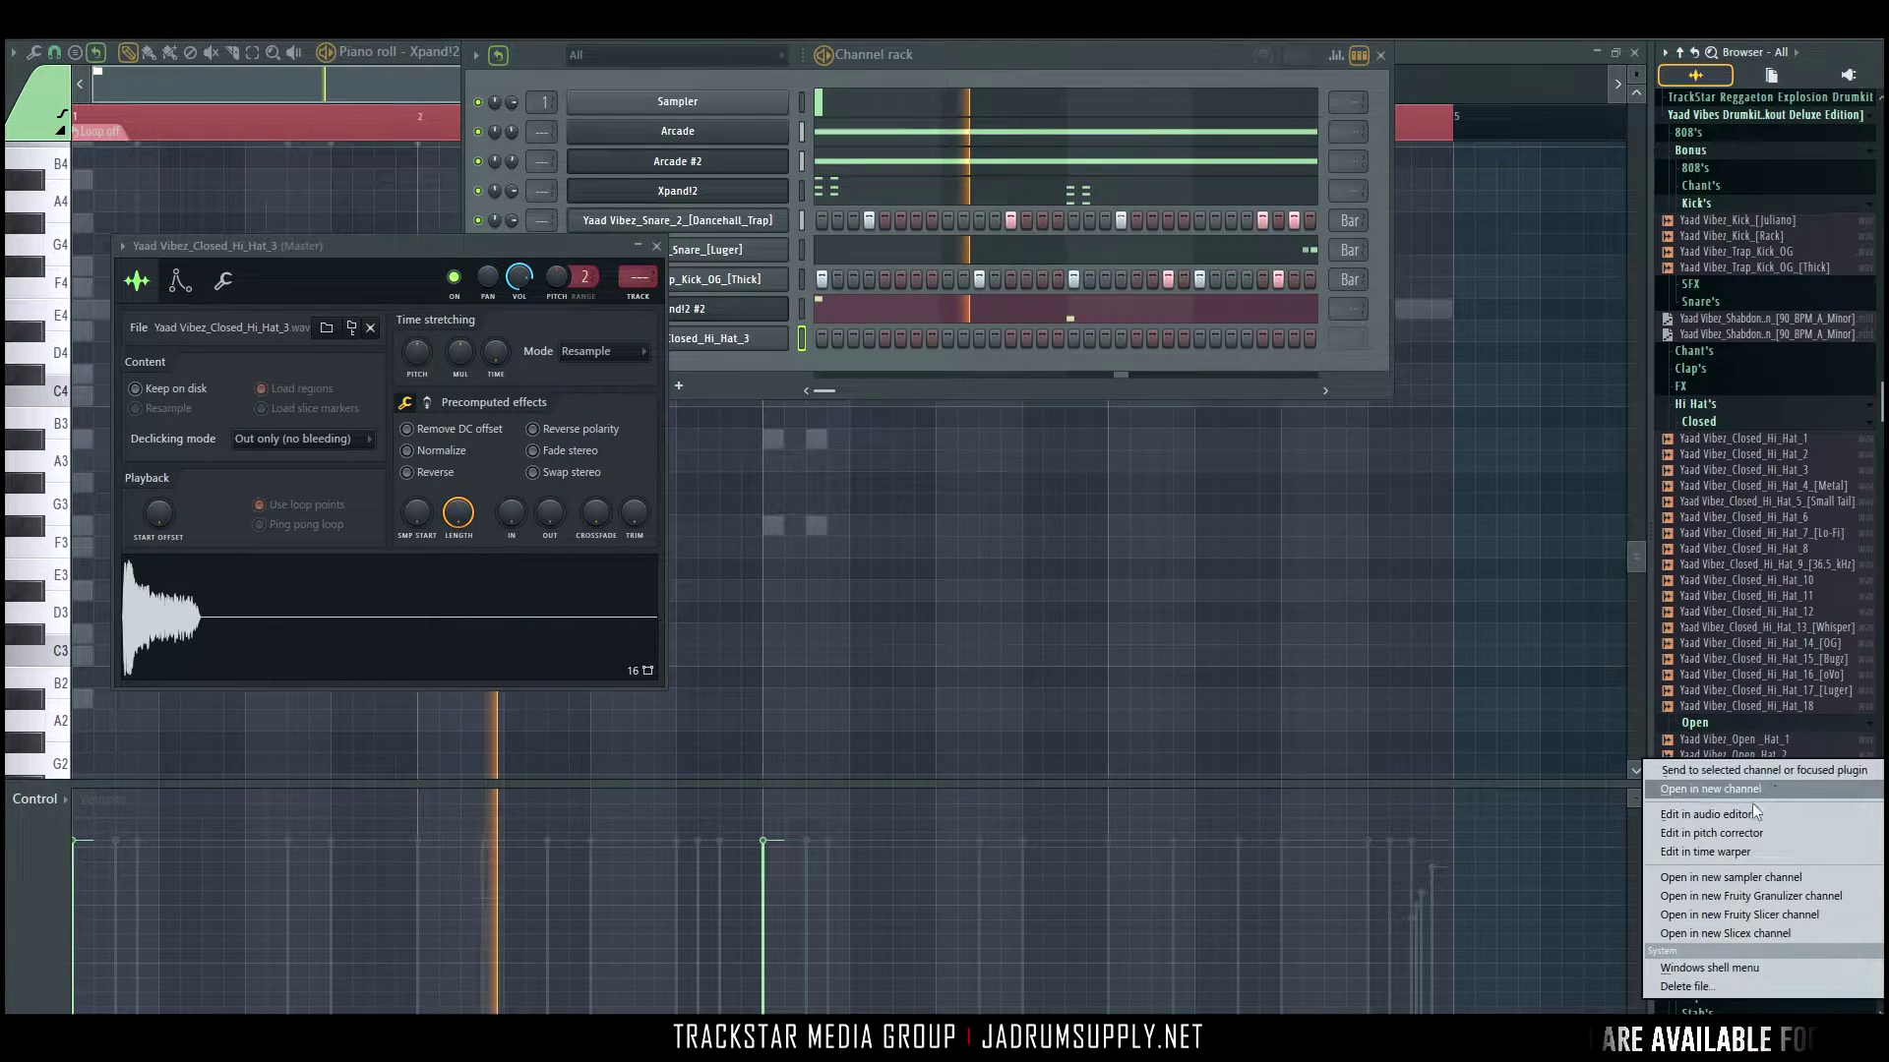
click(1763, 790)
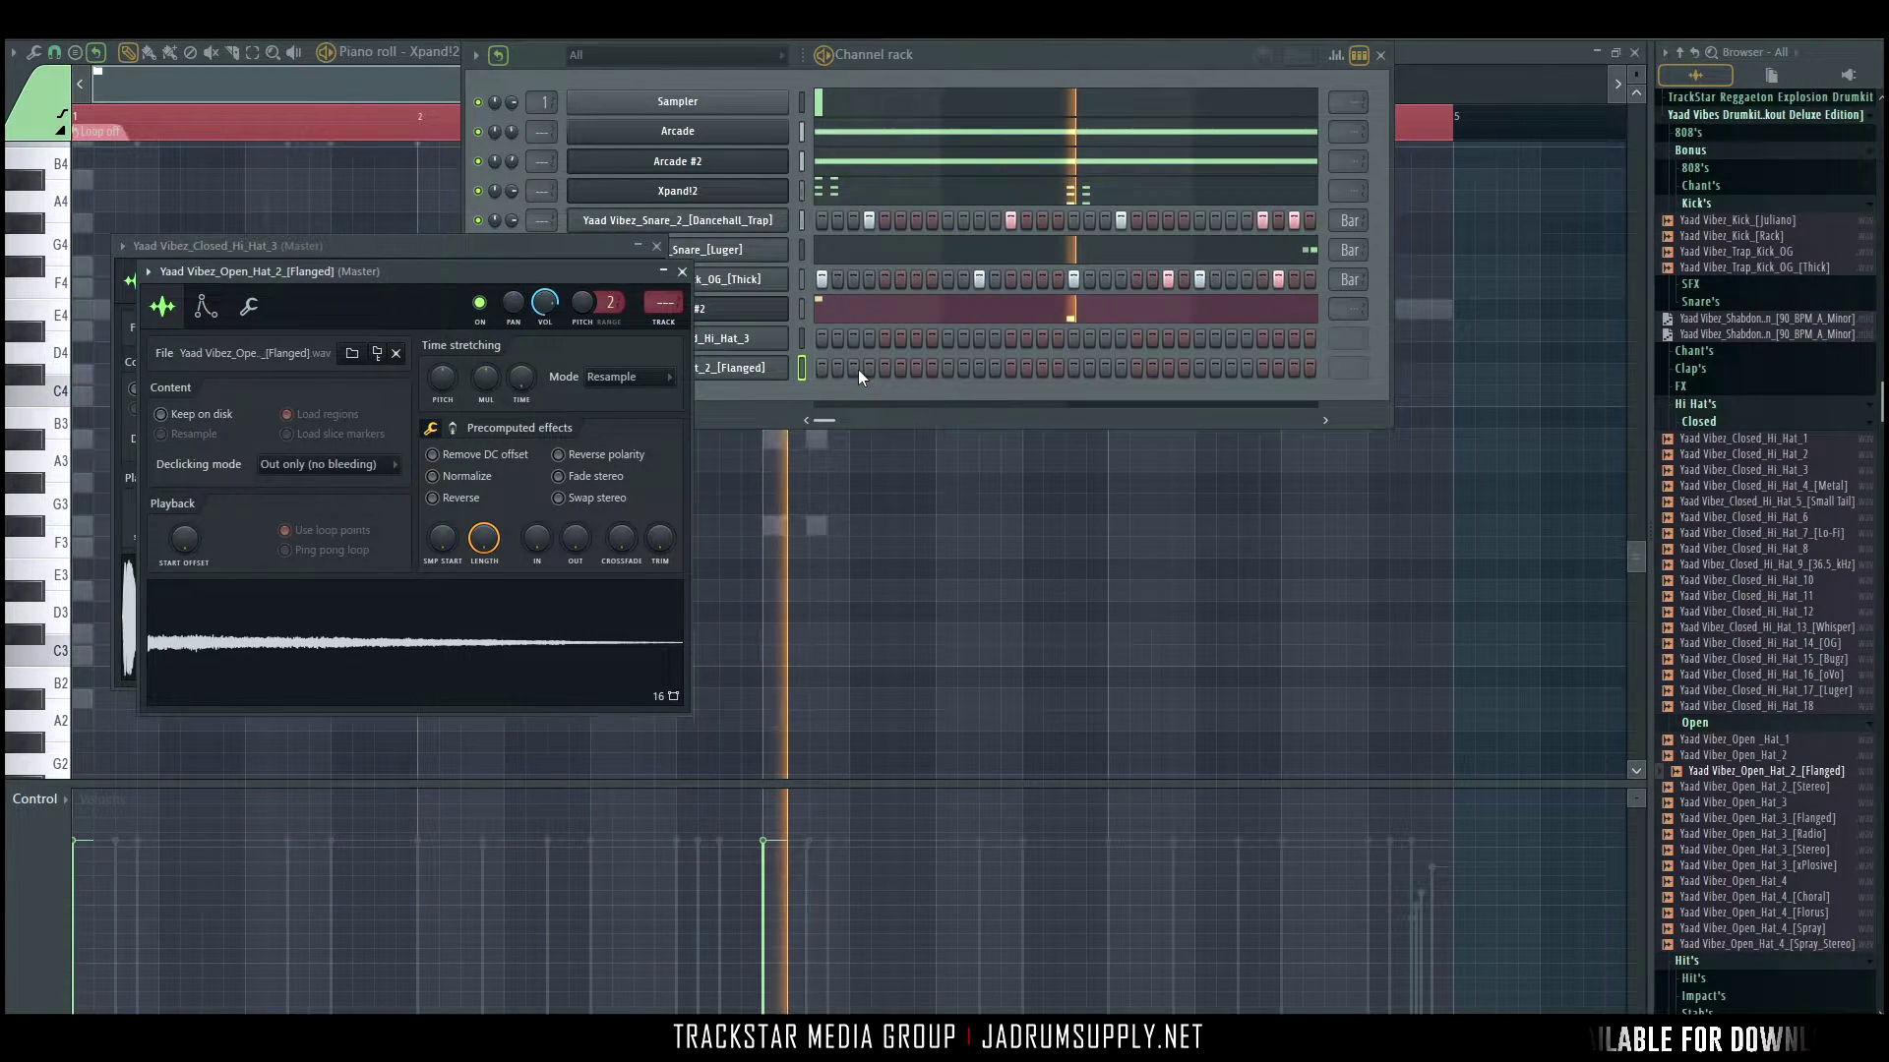
Place open hats on steps 5 and 21 of the Yaad Vibez_Open_Hat_2_[Flanged] channel, clearing its trial hits on steps 4 and 20.
click(1121, 368)
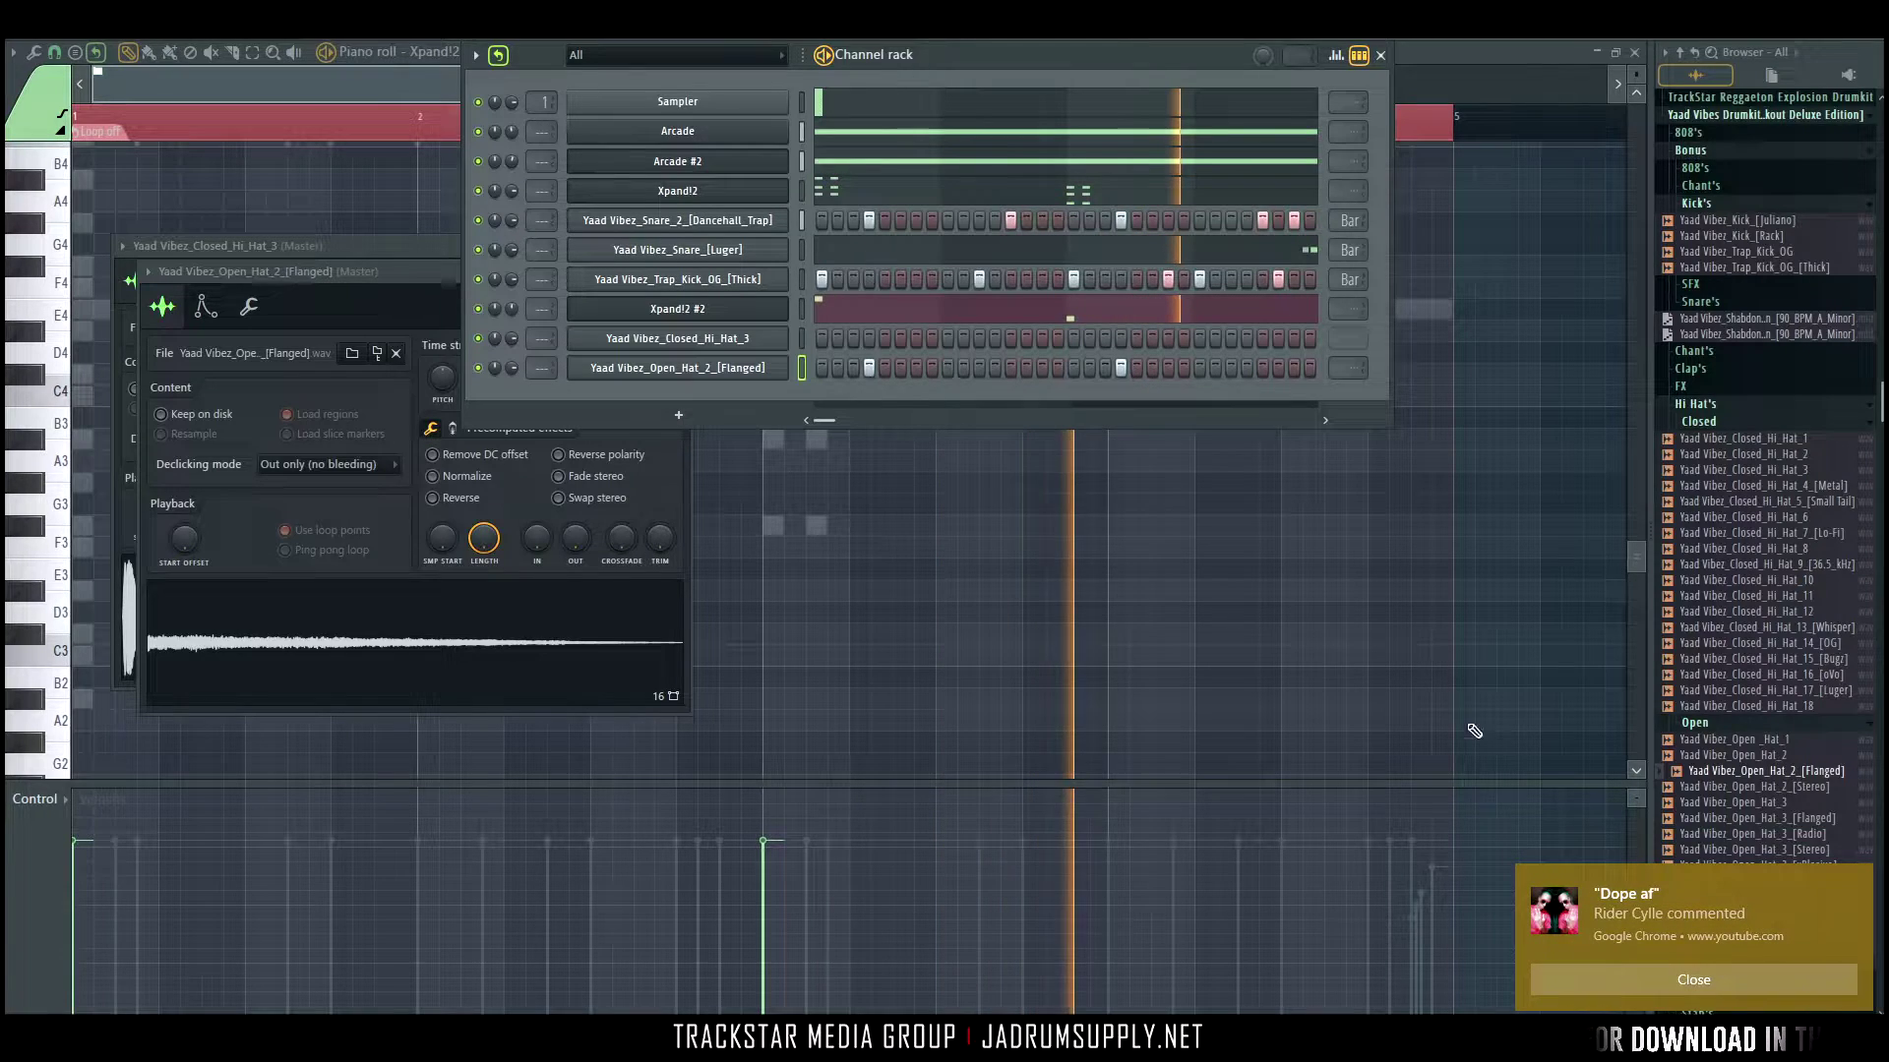
click(1667, 980)
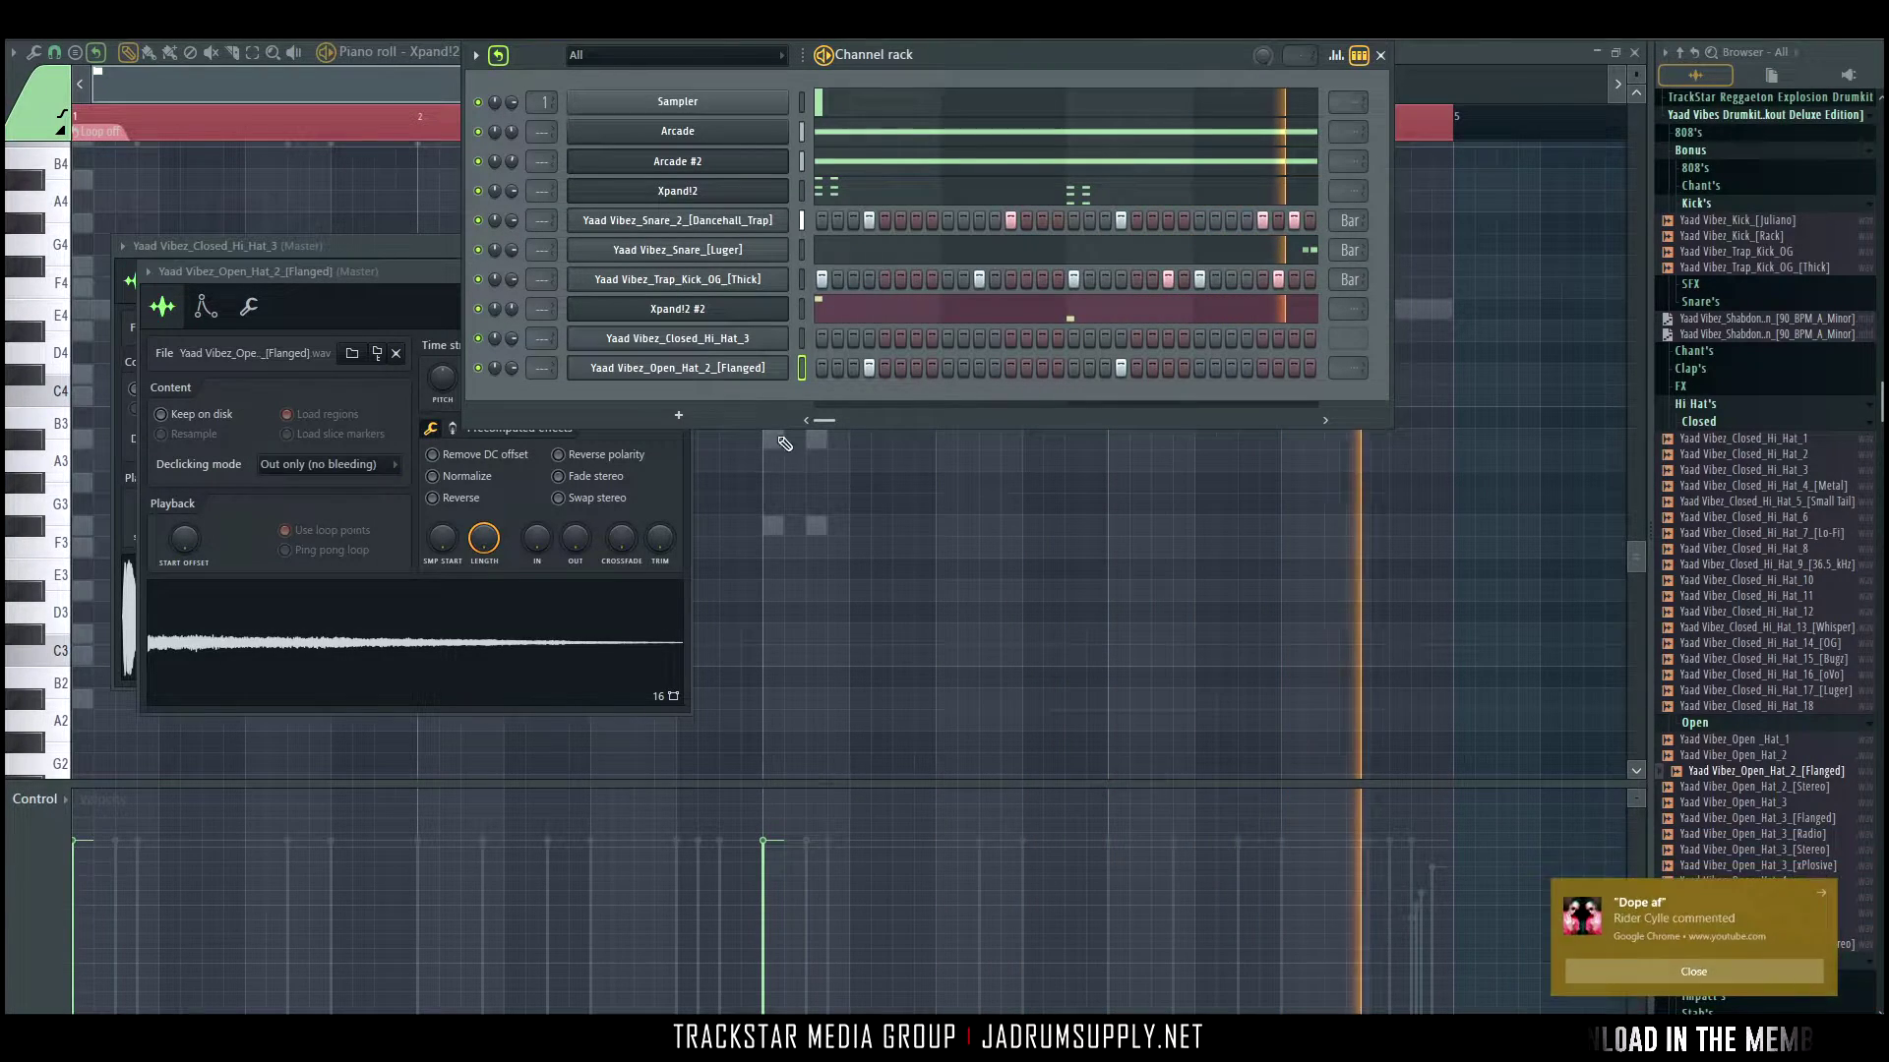
click(869, 367)
click(884, 368)
click(1120, 369)
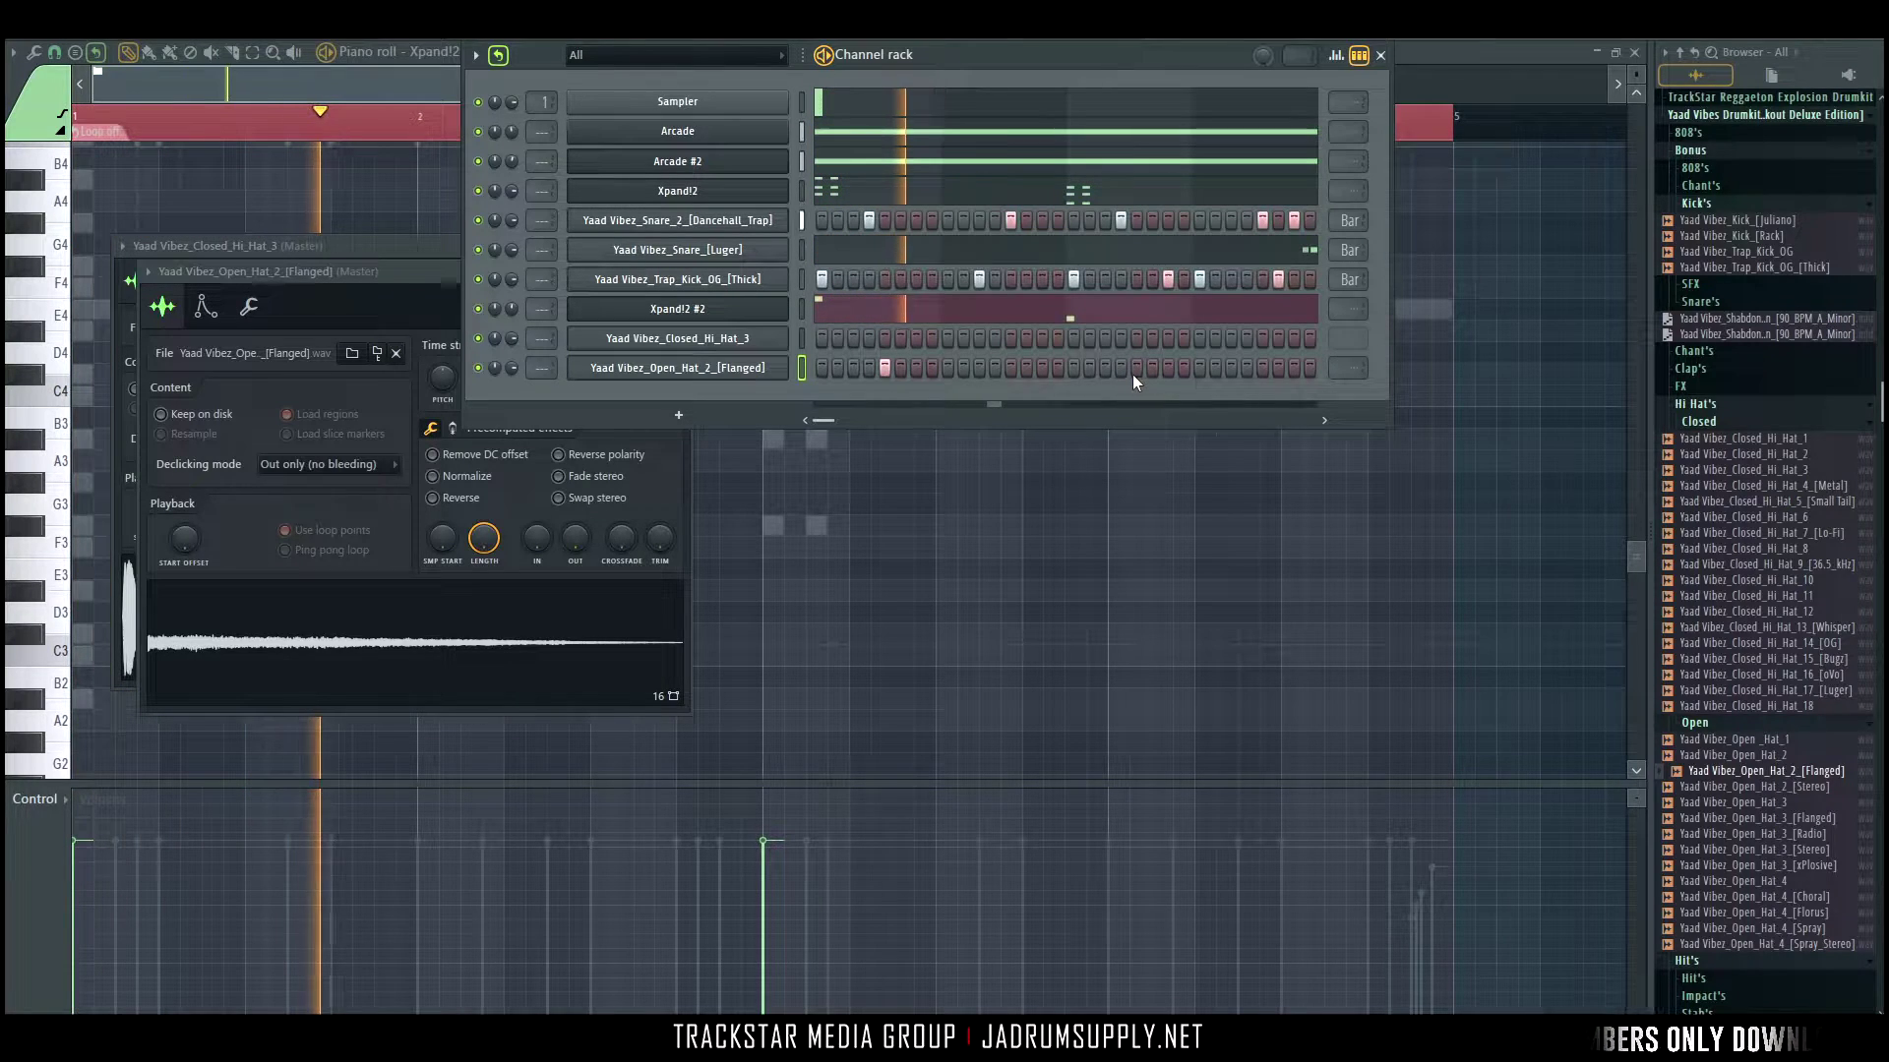
Fill the Yaad Vibez_Closed_Hi_Hat_3 channel each 2 steps, adding hits on the in-between steps of bars 1 and 2.
right_click(656, 338)
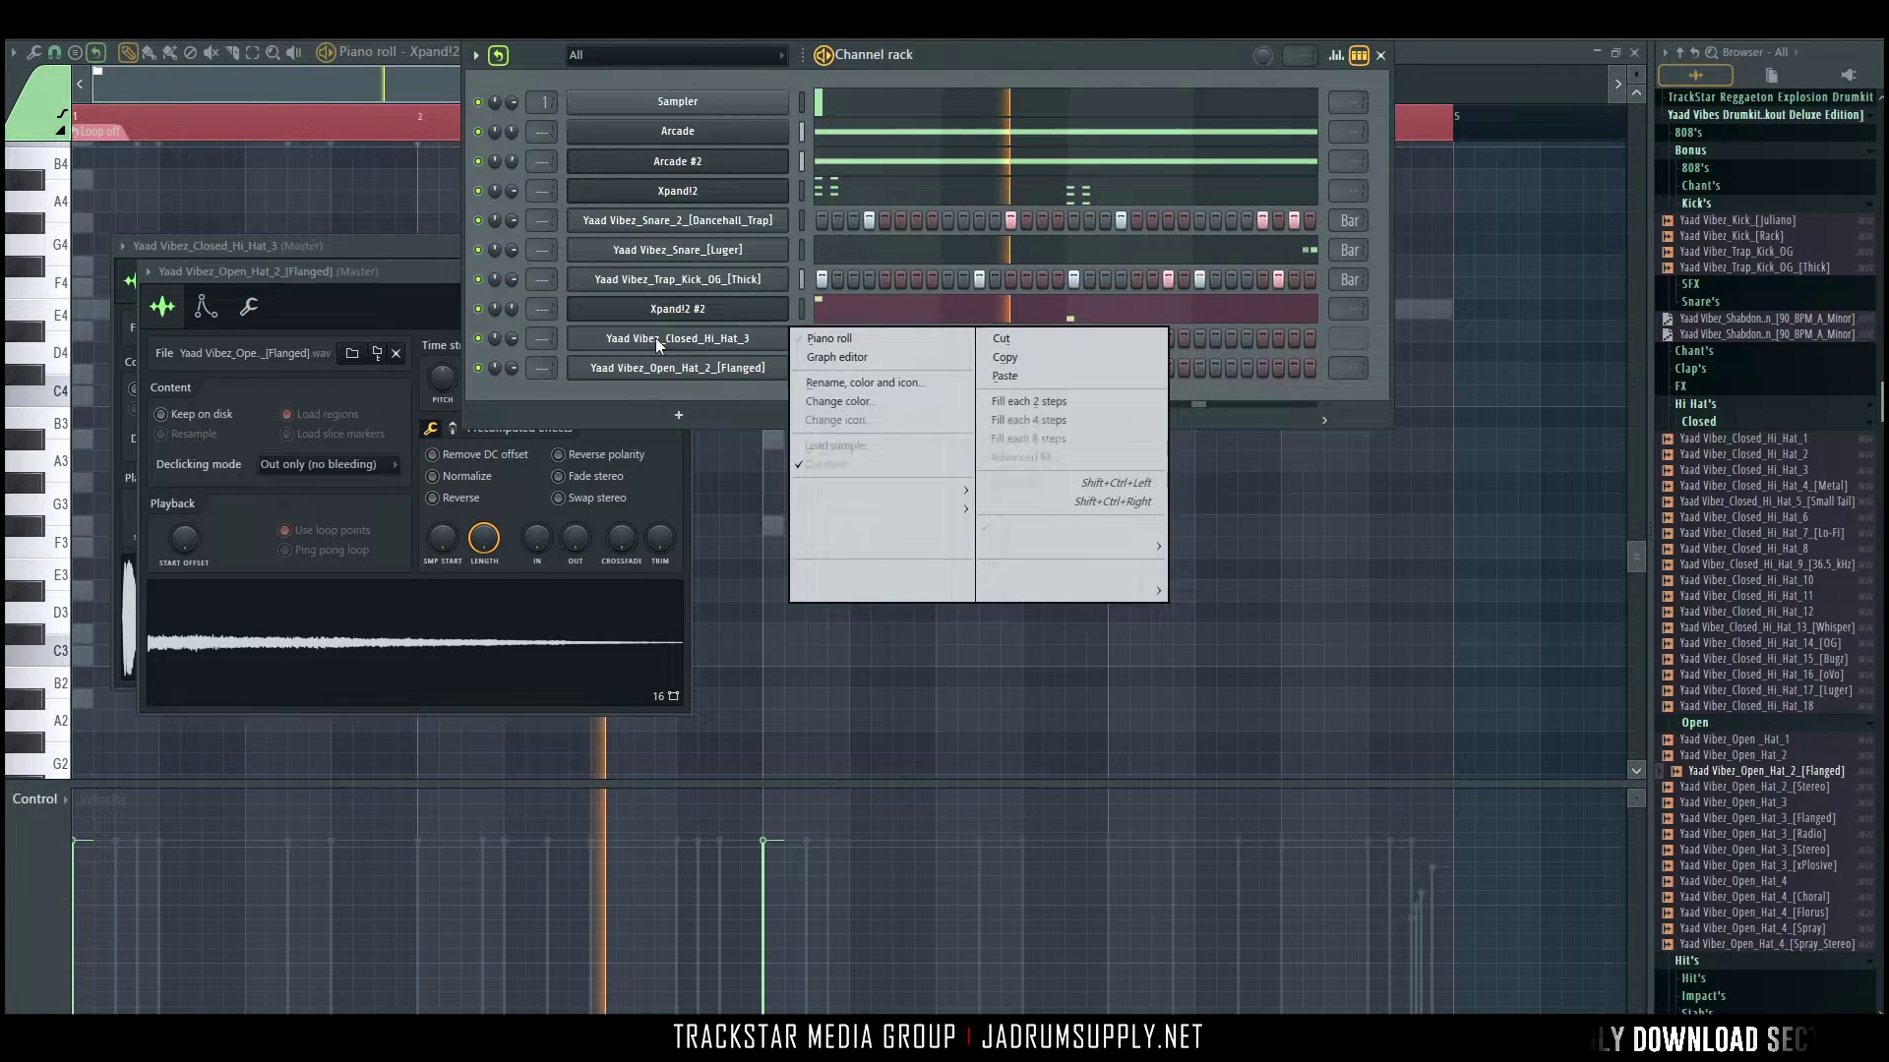
click(1043, 403)
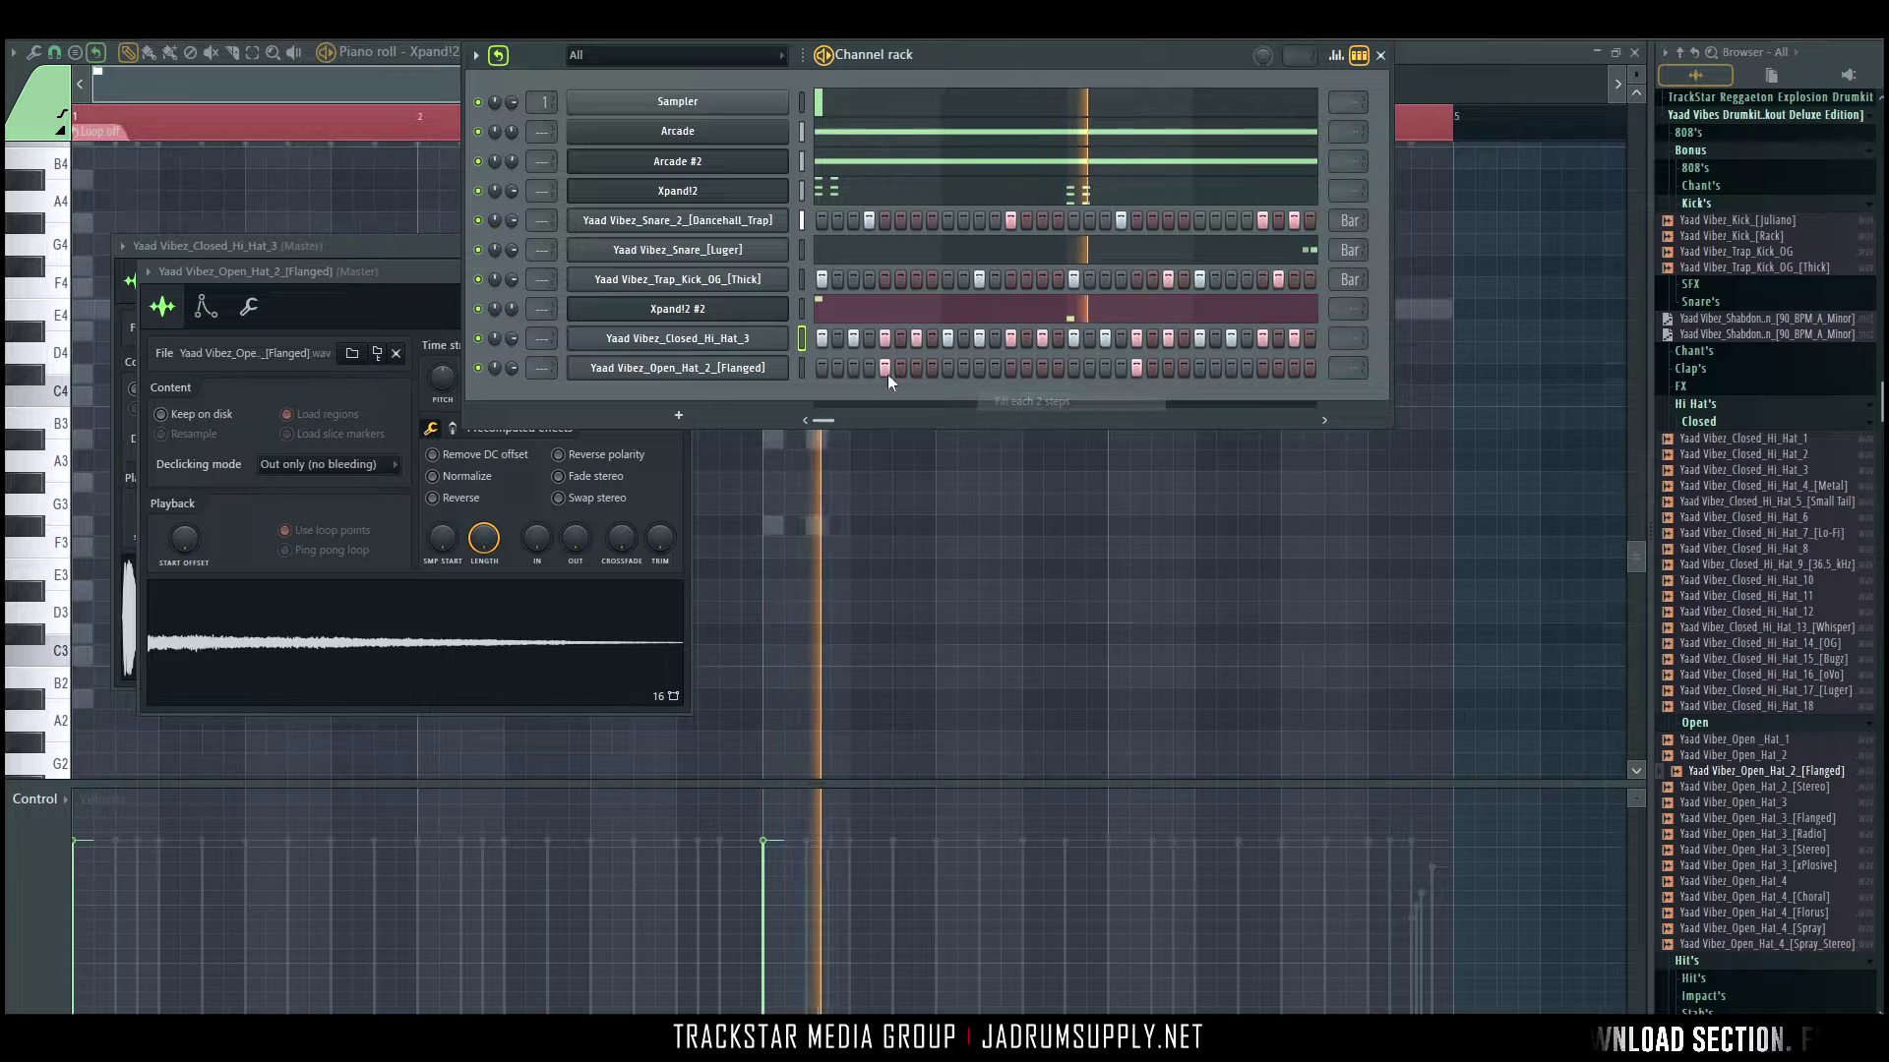
In the closed hi-hat's piano roll, delete all C5 notes in bars 3 and 4.
right_click(791, 334)
click(817, 344)
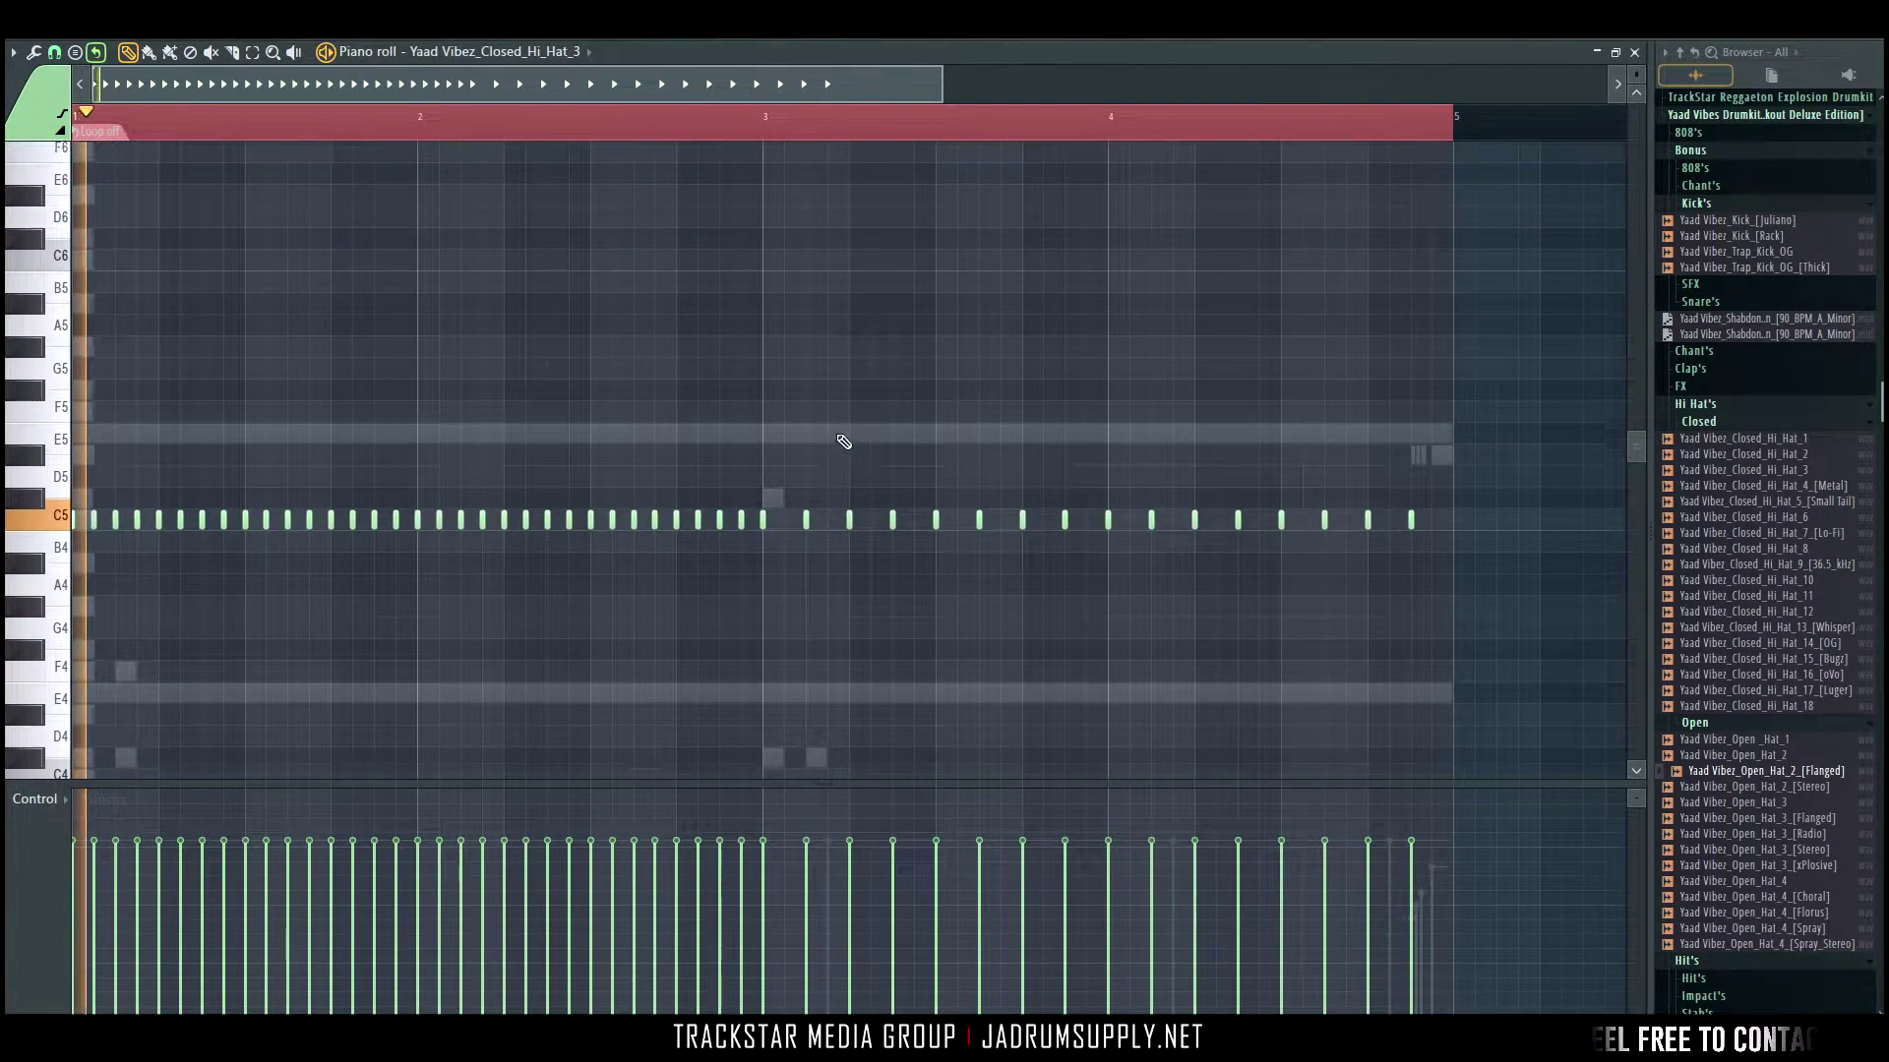
right_click(764, 526)
right_click(807, 526)
right_click(850, 526)
right_click(1065, 527)
right_click(1152, 527)
right_click(1238, 527)
right_click(1325, 526)
right_click(1411, 527)
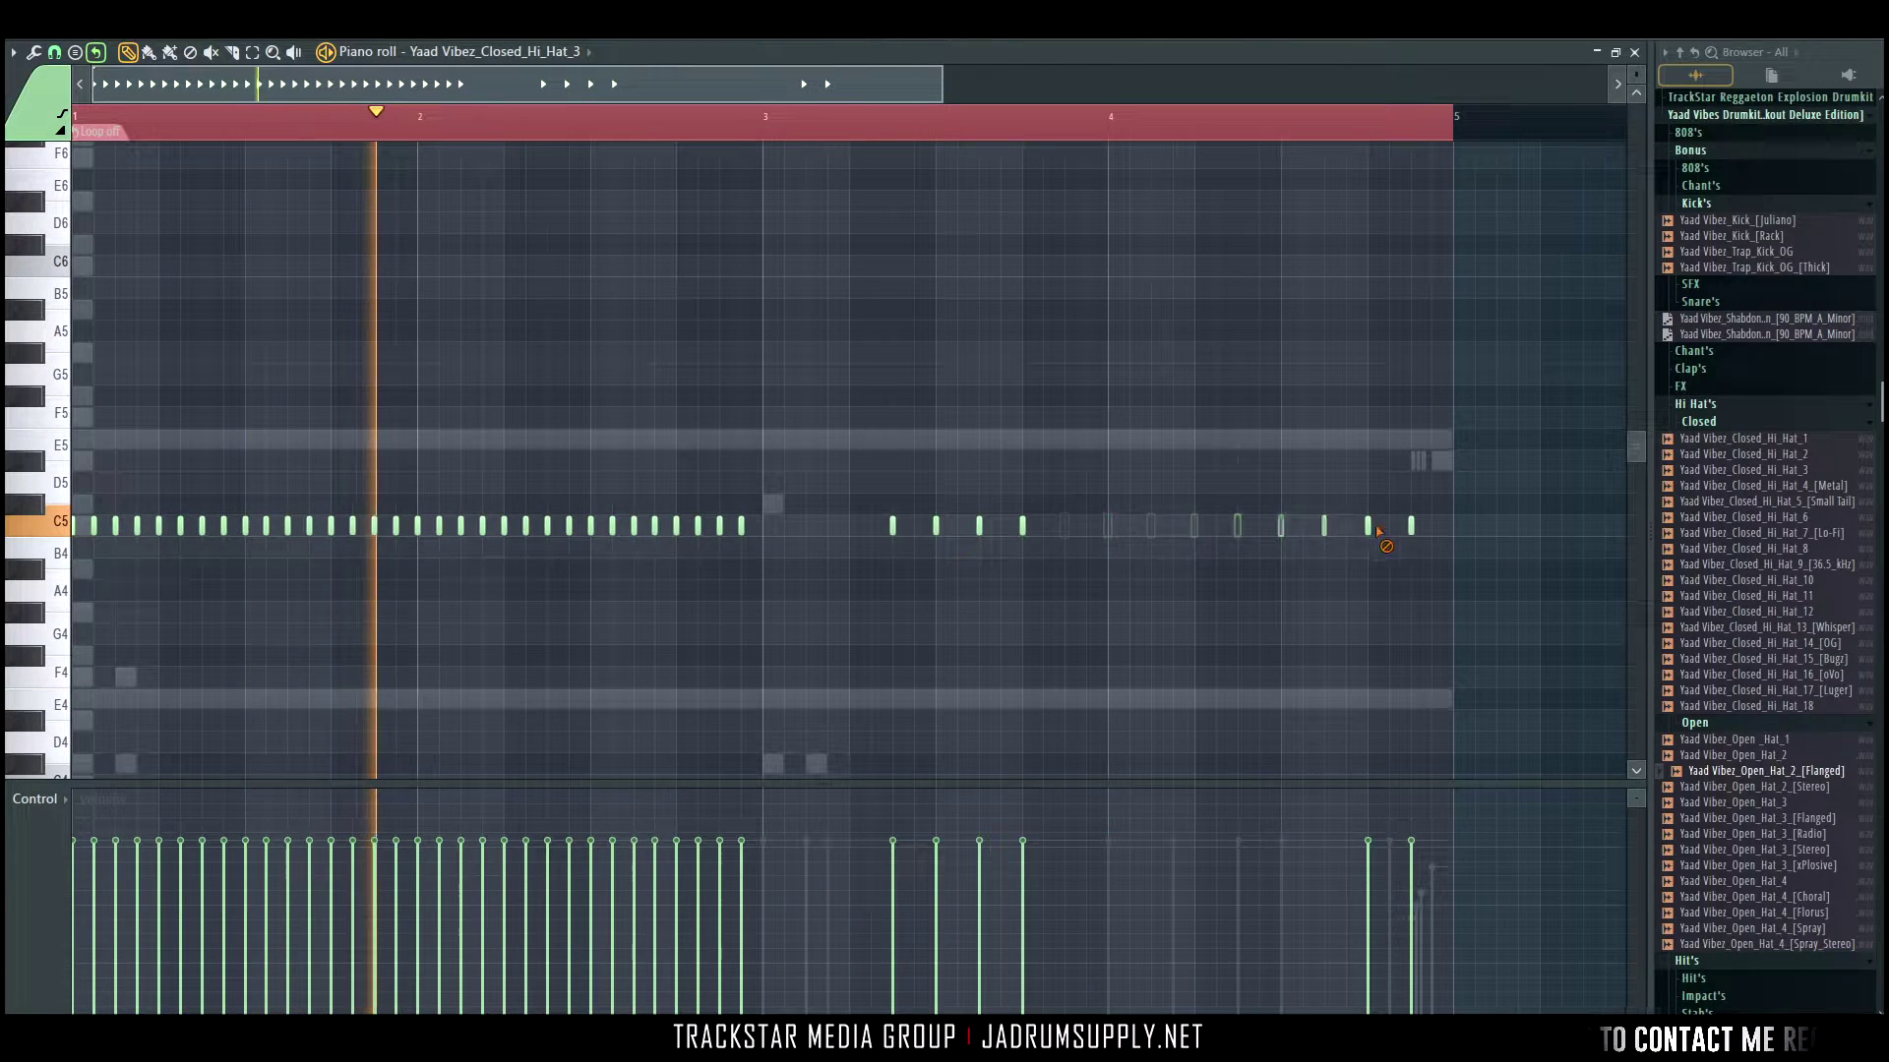
right_click(979, 526)
right_click(936, 527)
right_click(892, 527)
right_click(1022, 526)
Copy the C5 closed hi-hat notes of bars 1 and 2 into bars 3 and 4.
drag(850, 579, 75, 455)
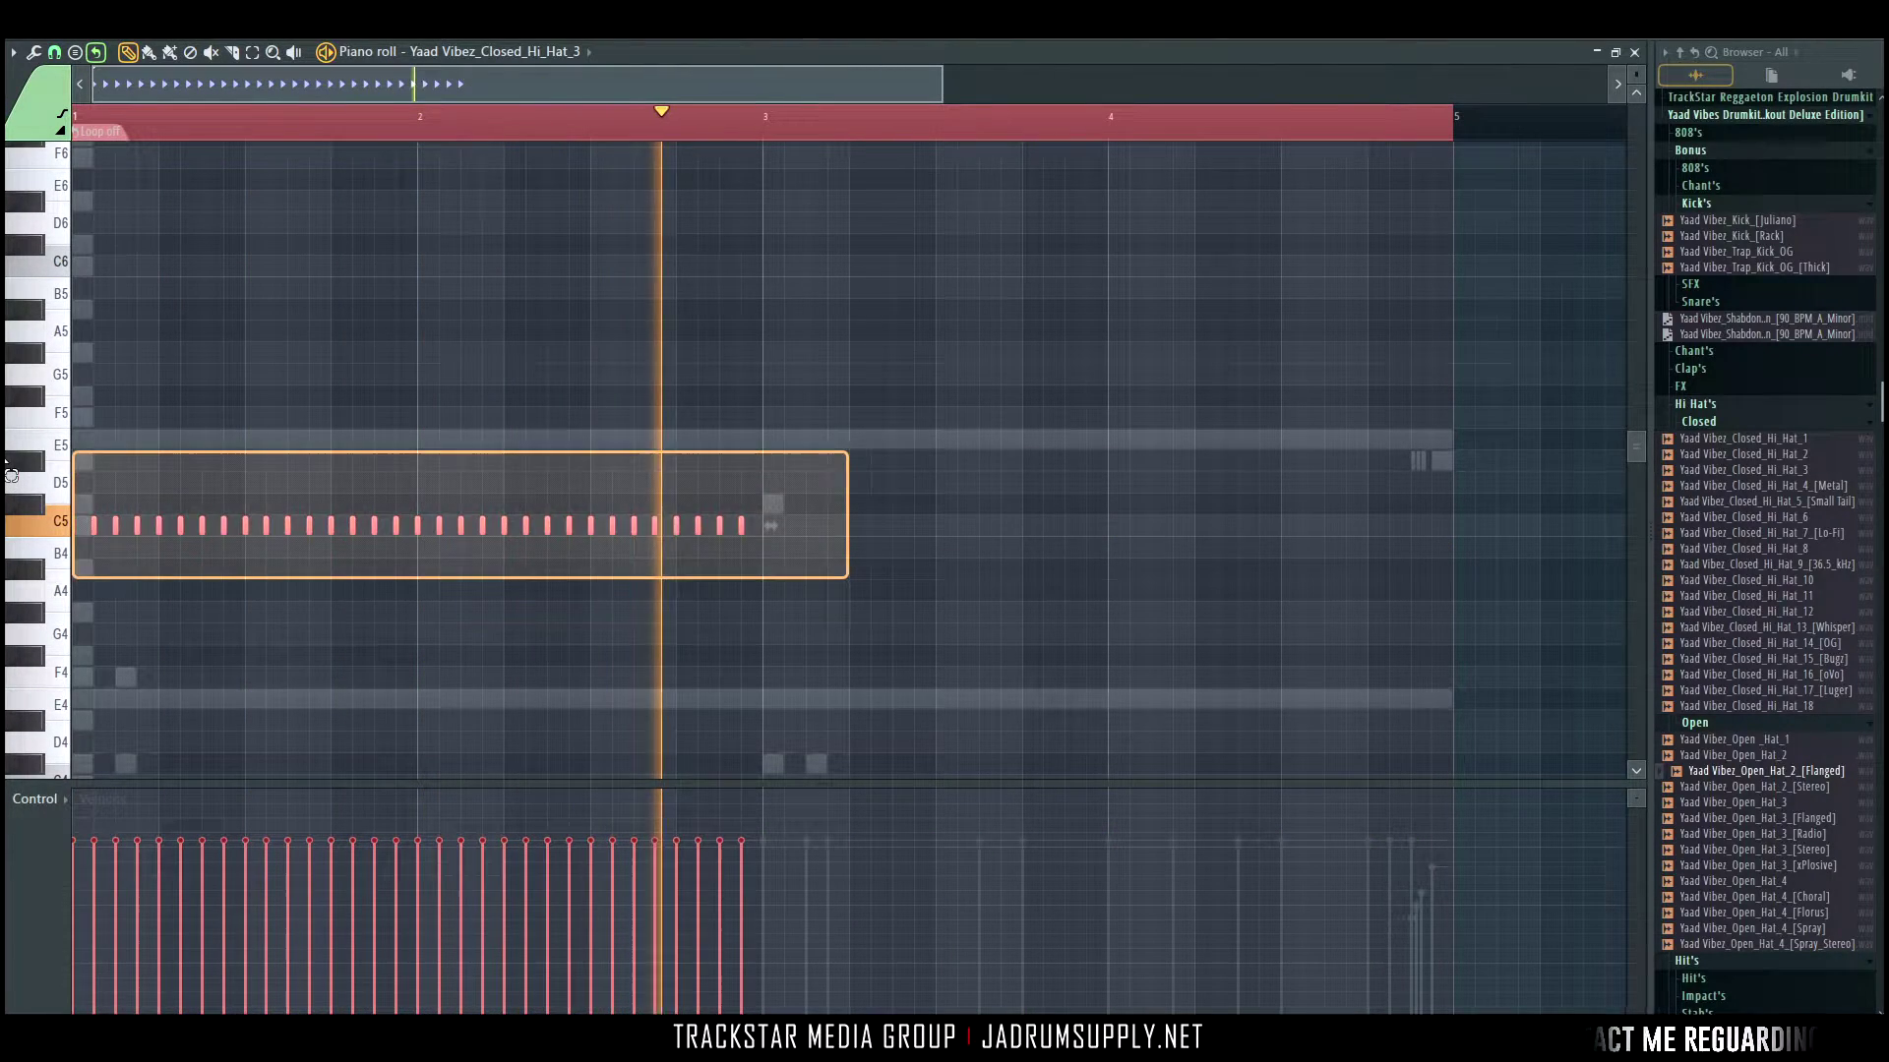
drag(93, 529, 927, 549)
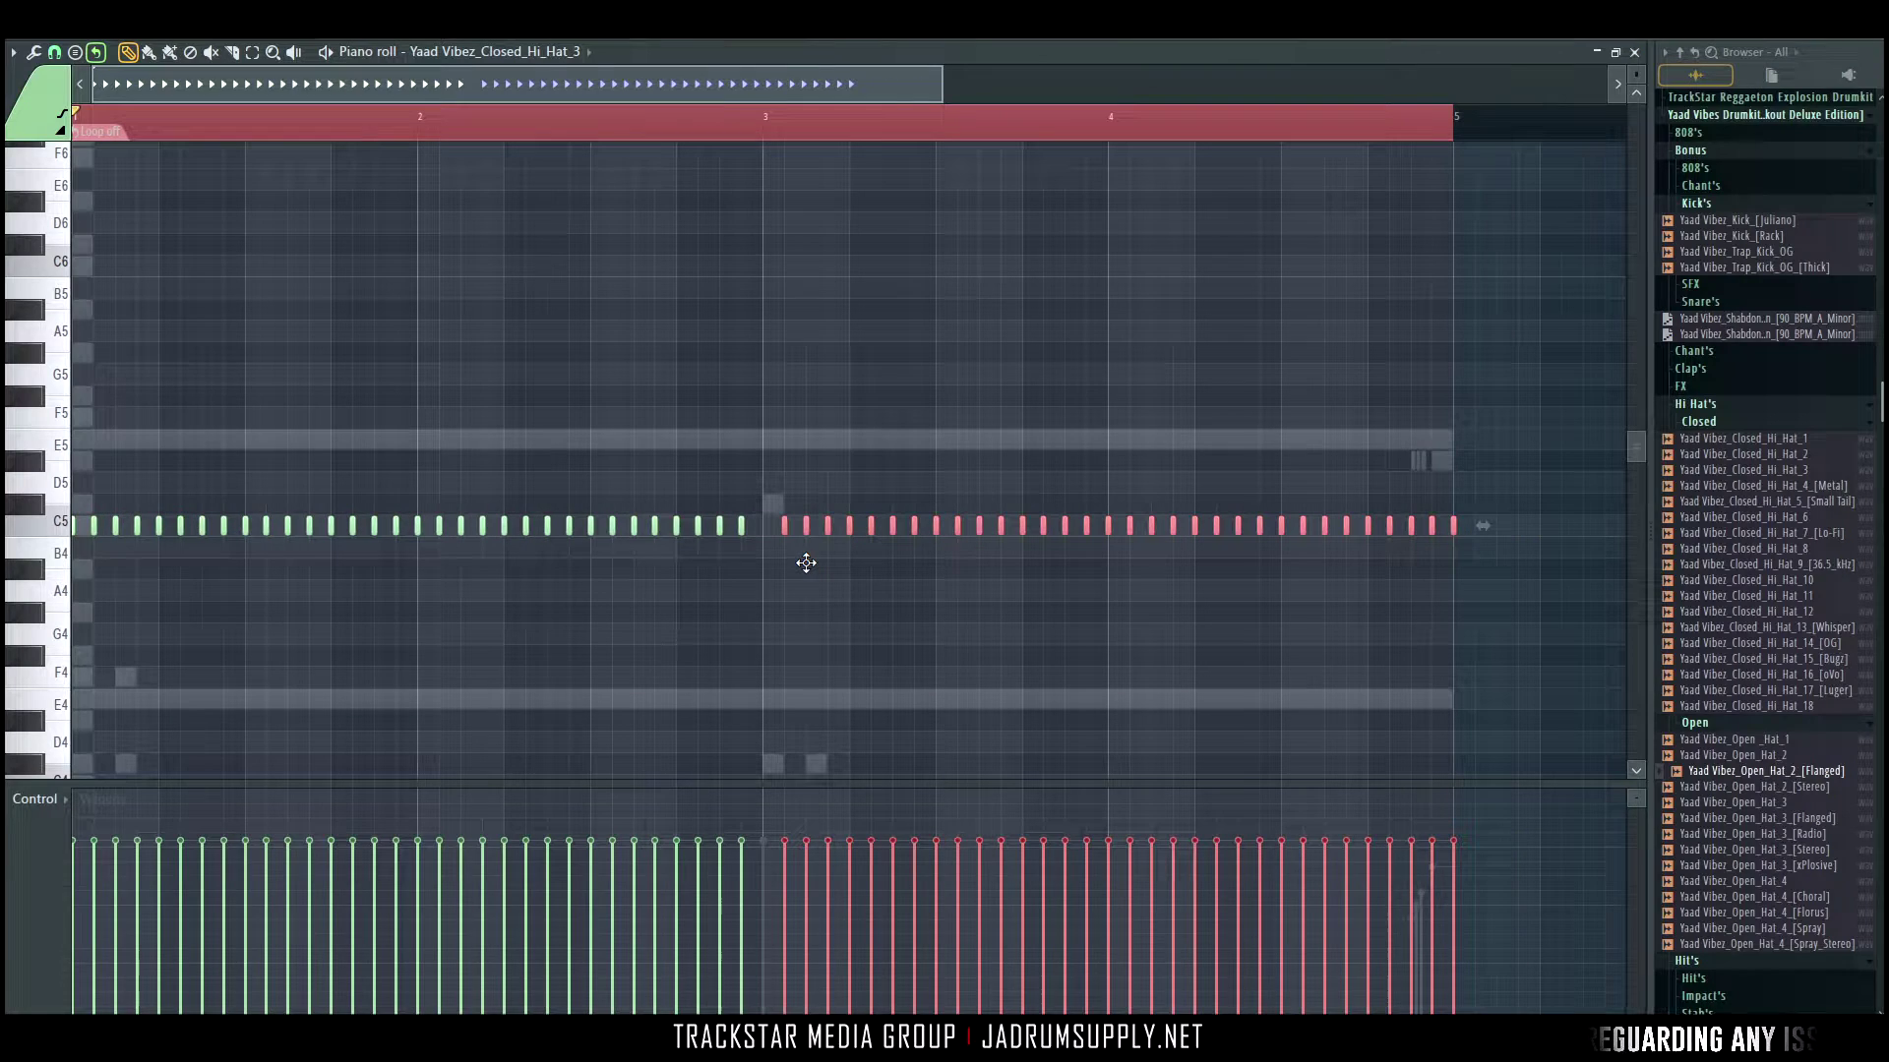
click(795, 547)
scroll(655, 417, down, 2)
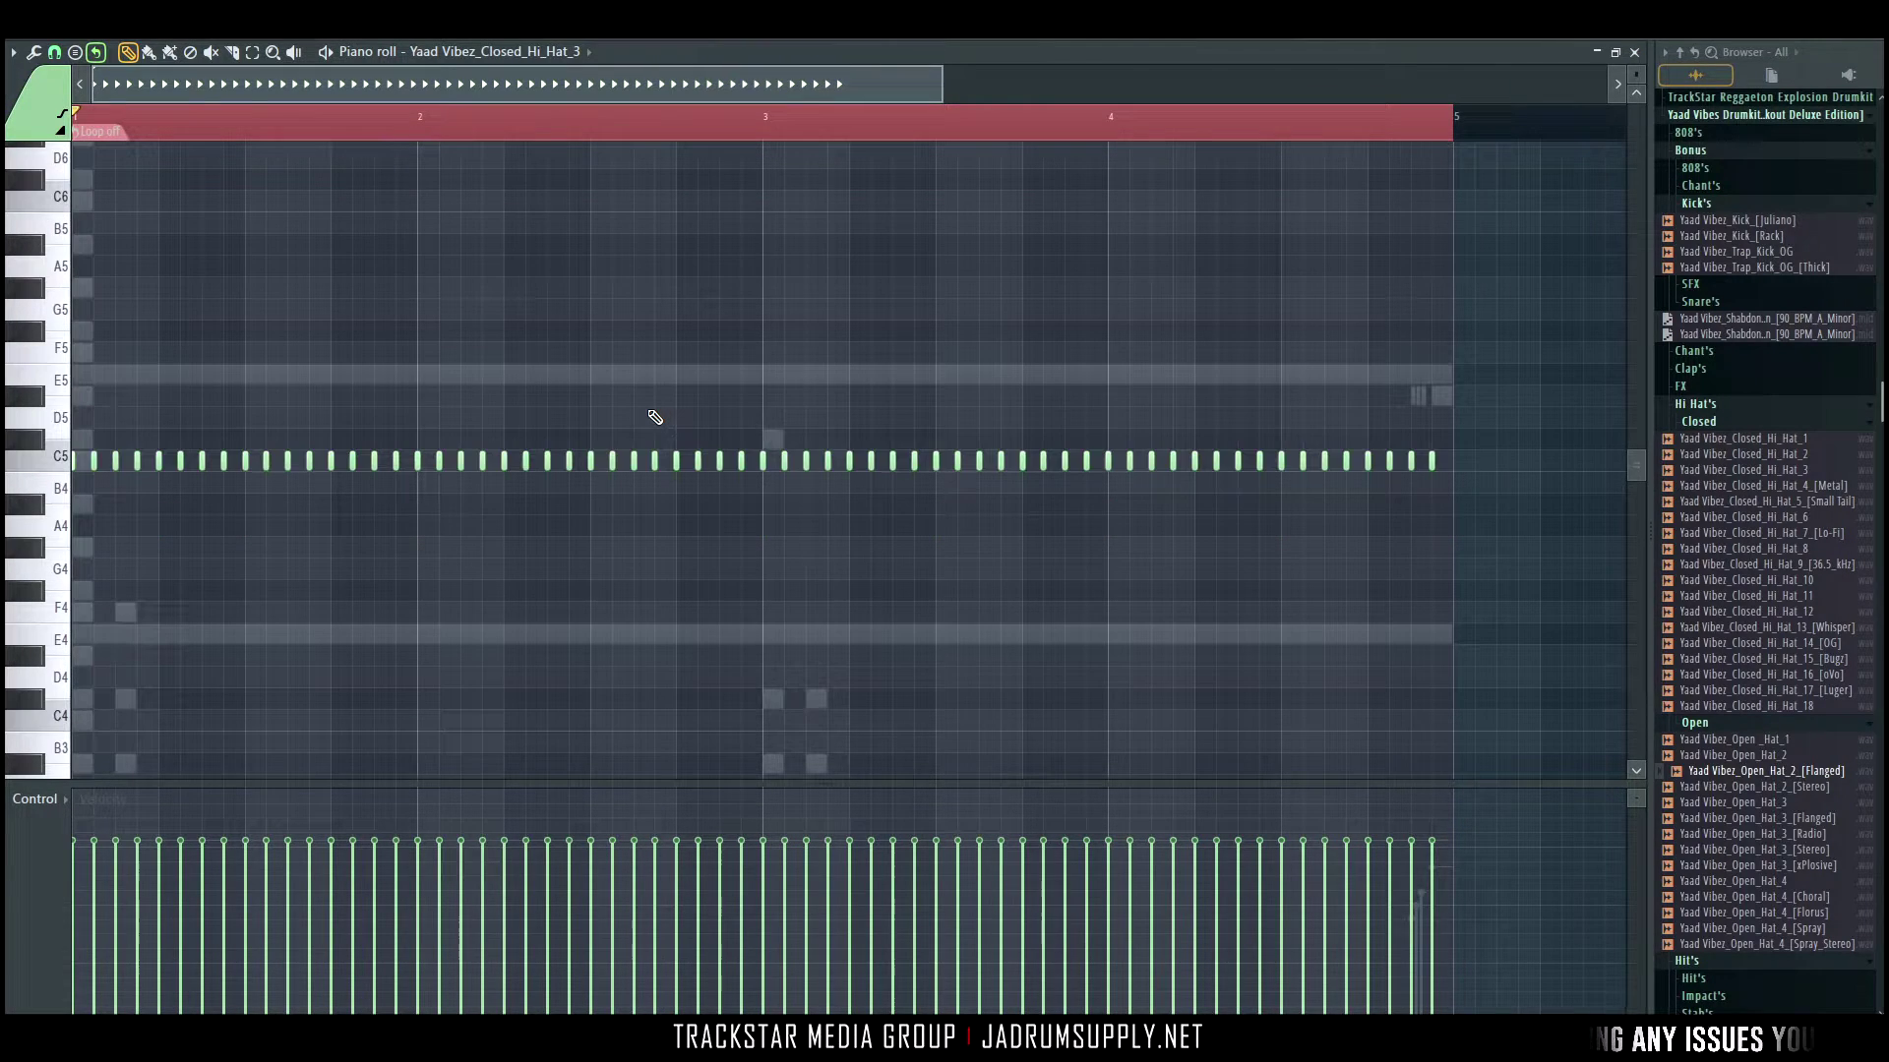
Play back the hi-hat pattern, and lengthen all of its C5 notes slightly.
scroll(92, 126, up, 3)
scroll(203, 100, up, 5)
key(space)
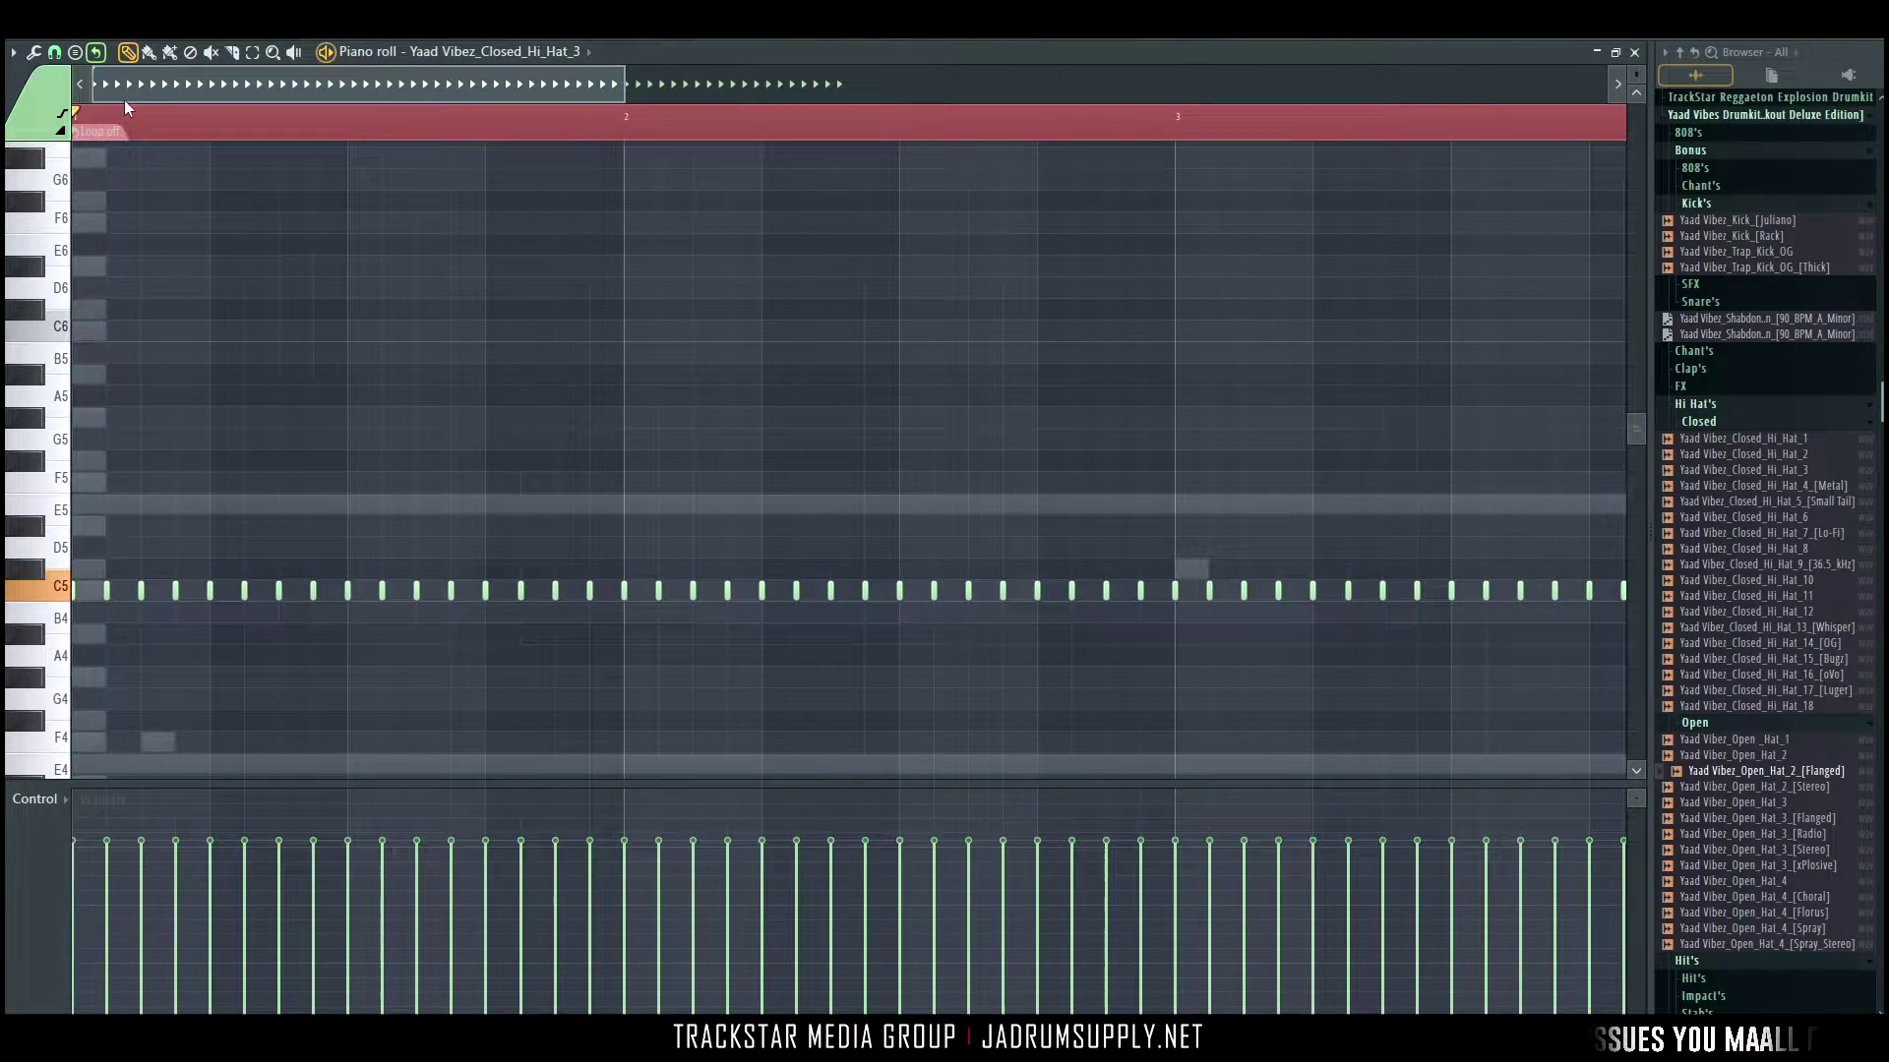
scroll(145, 138, up, 1)
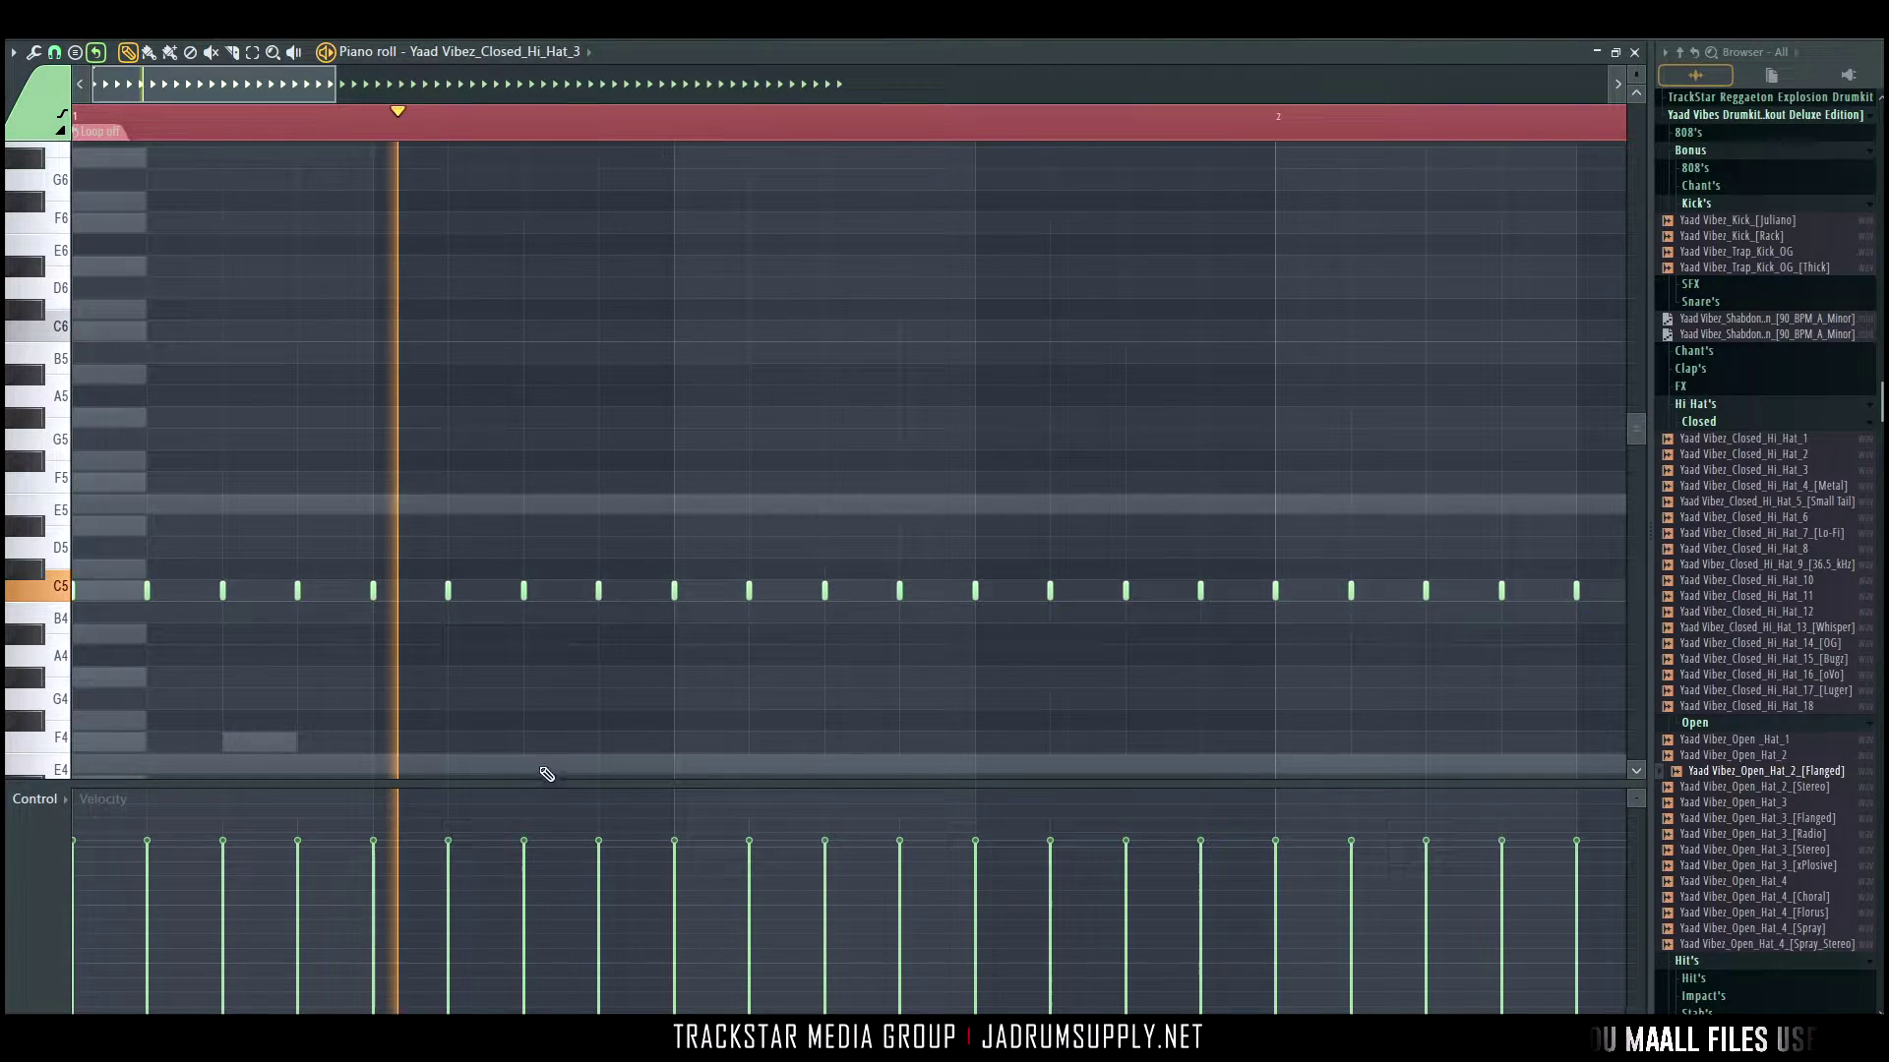
key(ctrl+a)
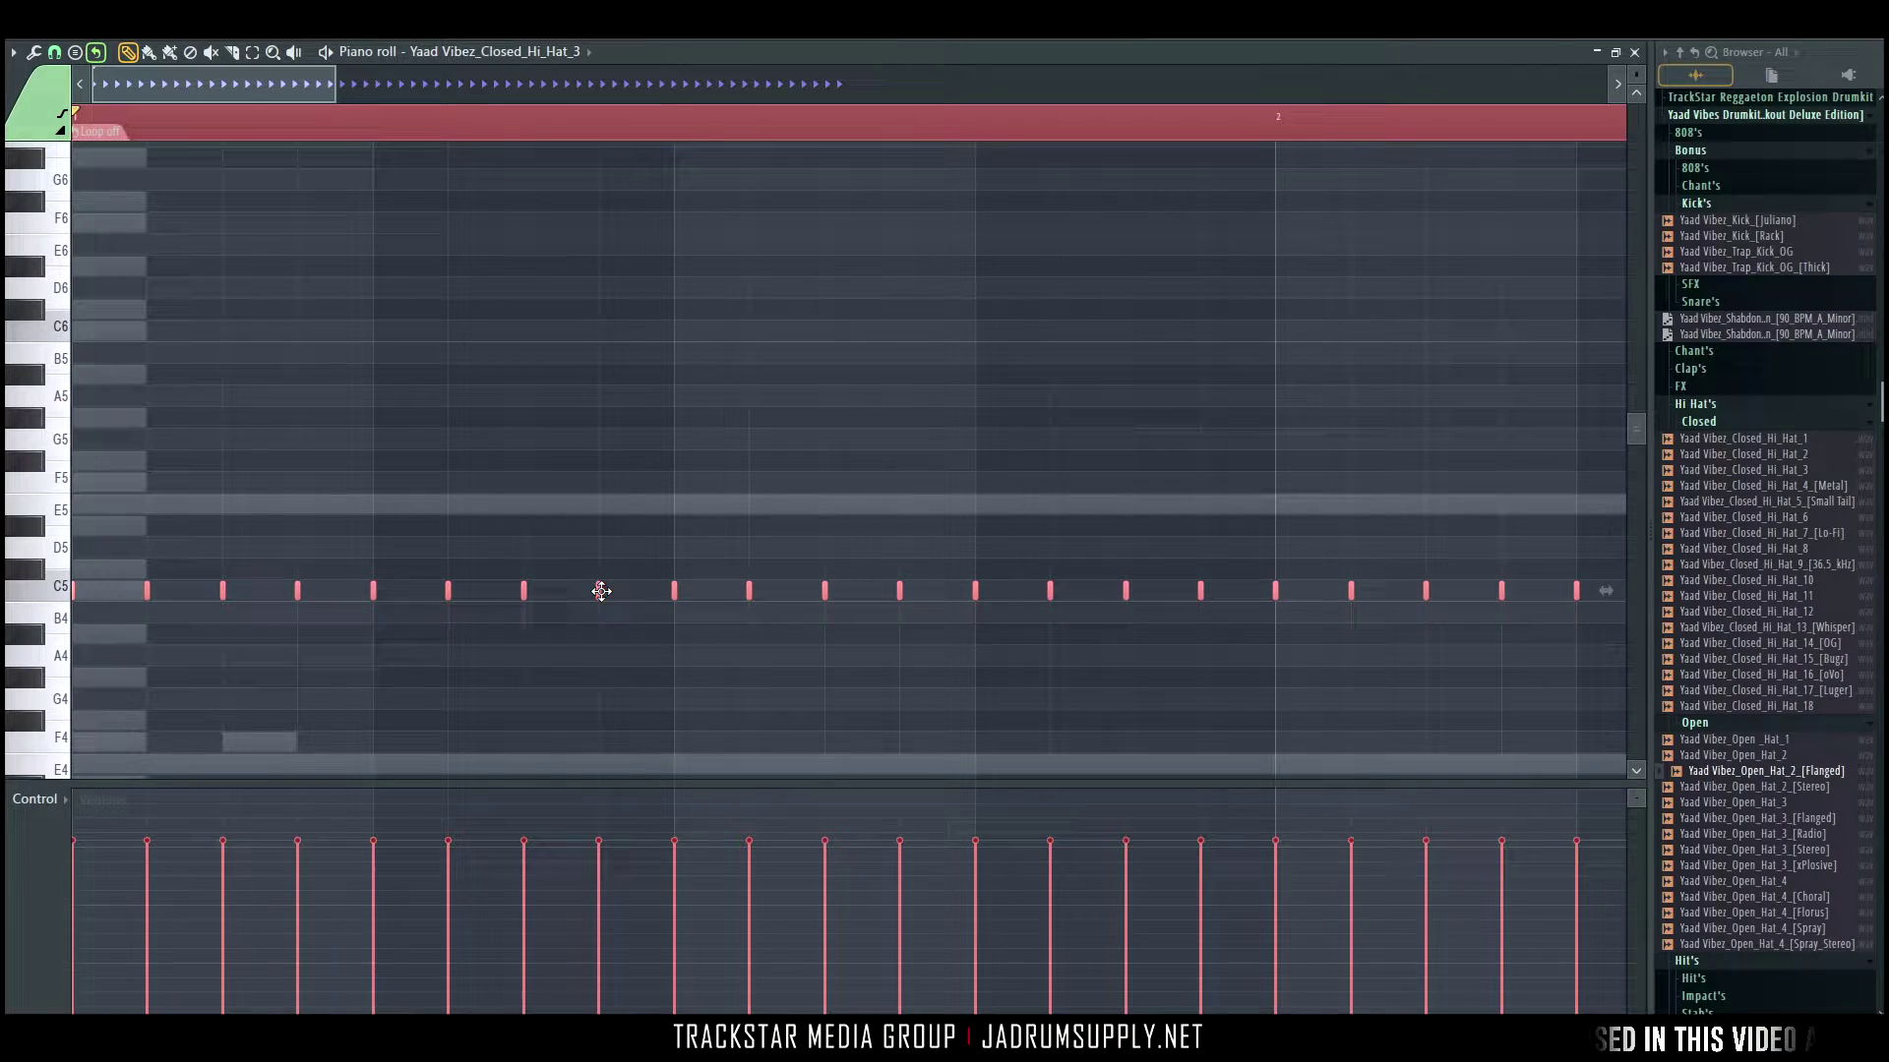
mouse_move(638, 589)
mouse_down()
mouse_move(689, 588)
mouse_move(615, 590)
mouse_up()
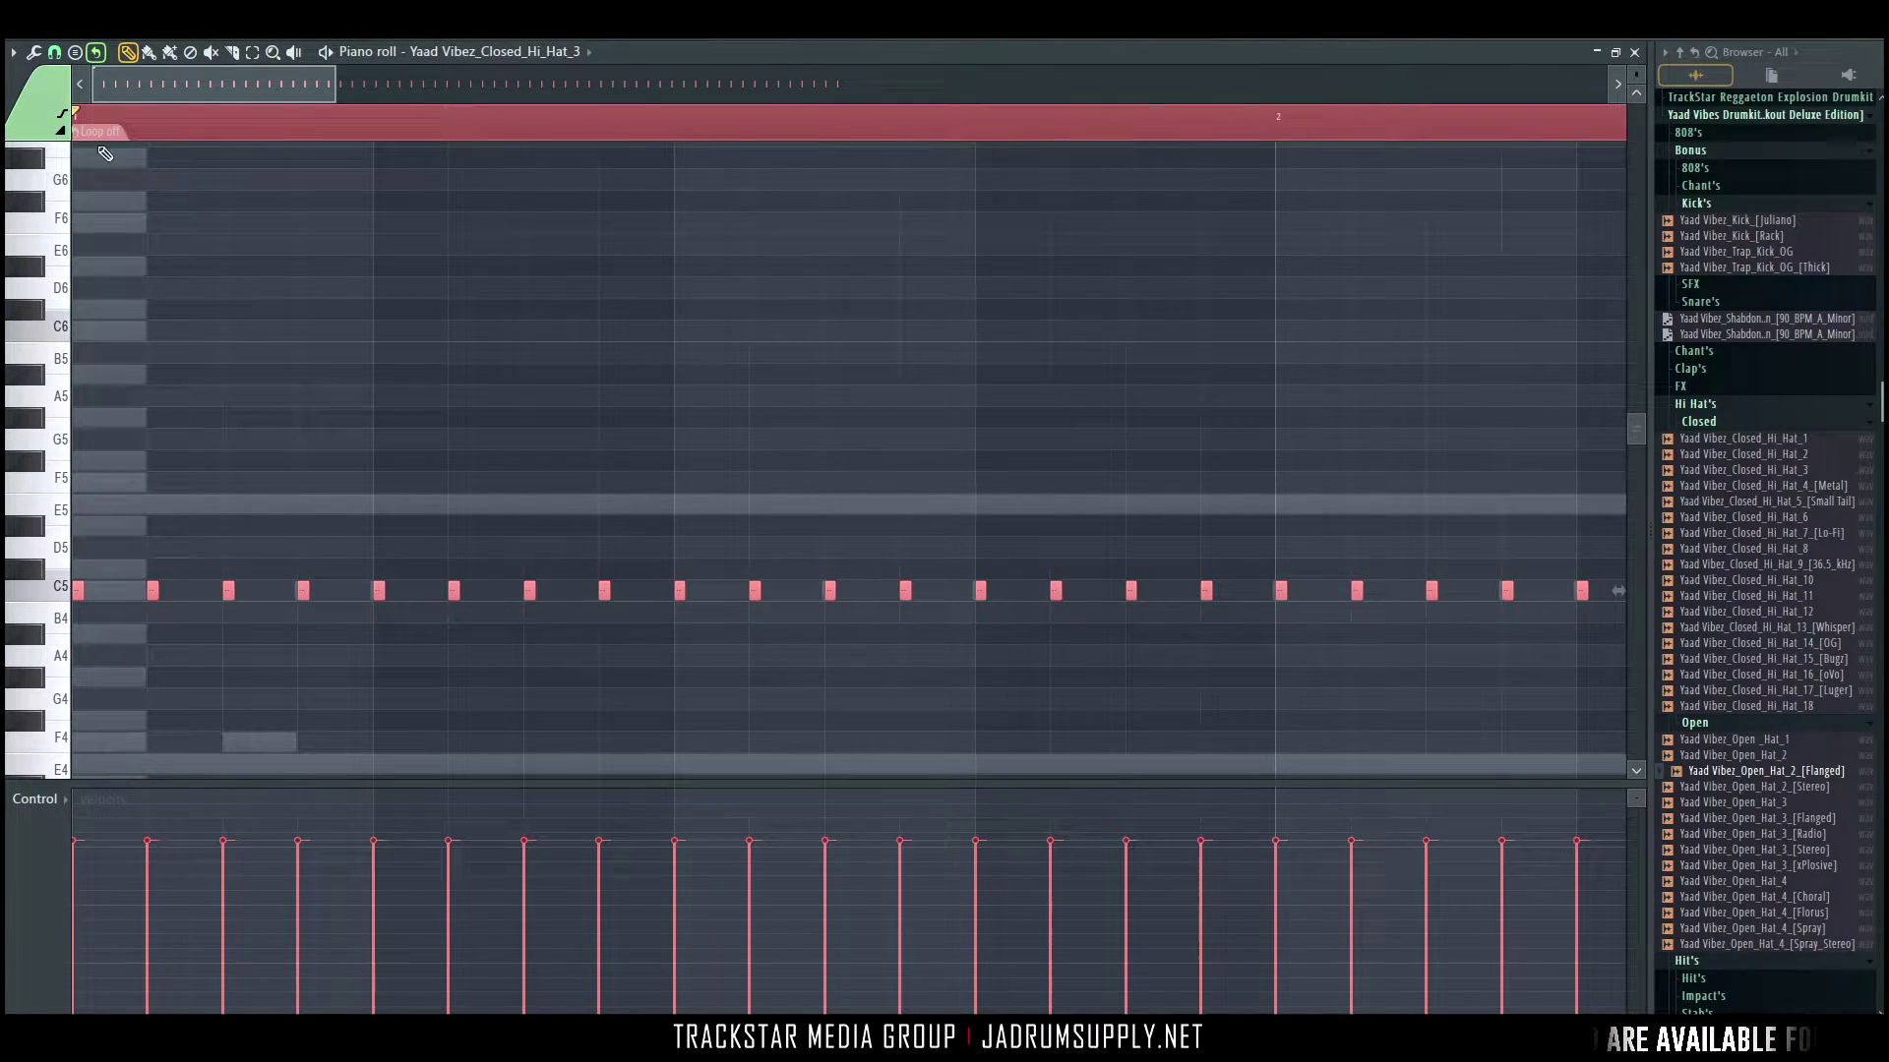
Set the piano roll snap to 1/3 step and draw C5 roll notes after steps 7 and 15 of bar 1.
click(54, 51)
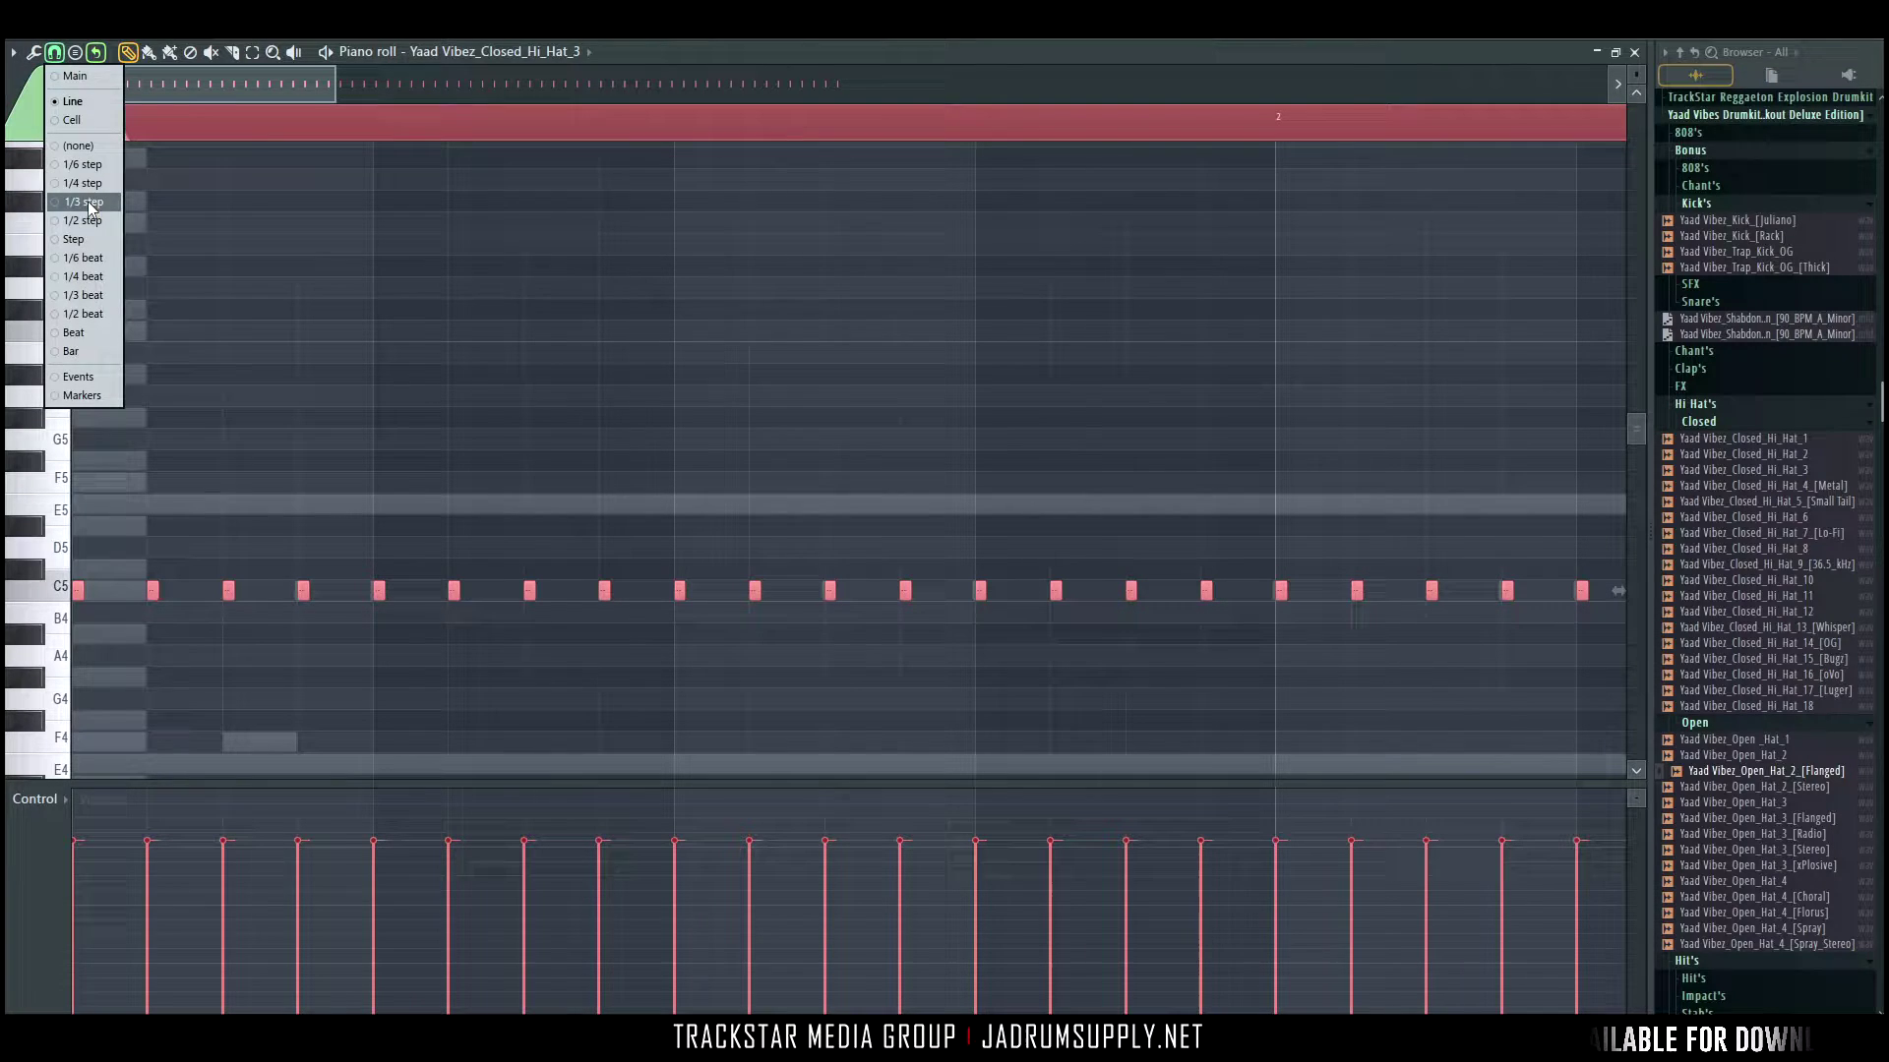
click(89, 201)
key(ctrl+d)
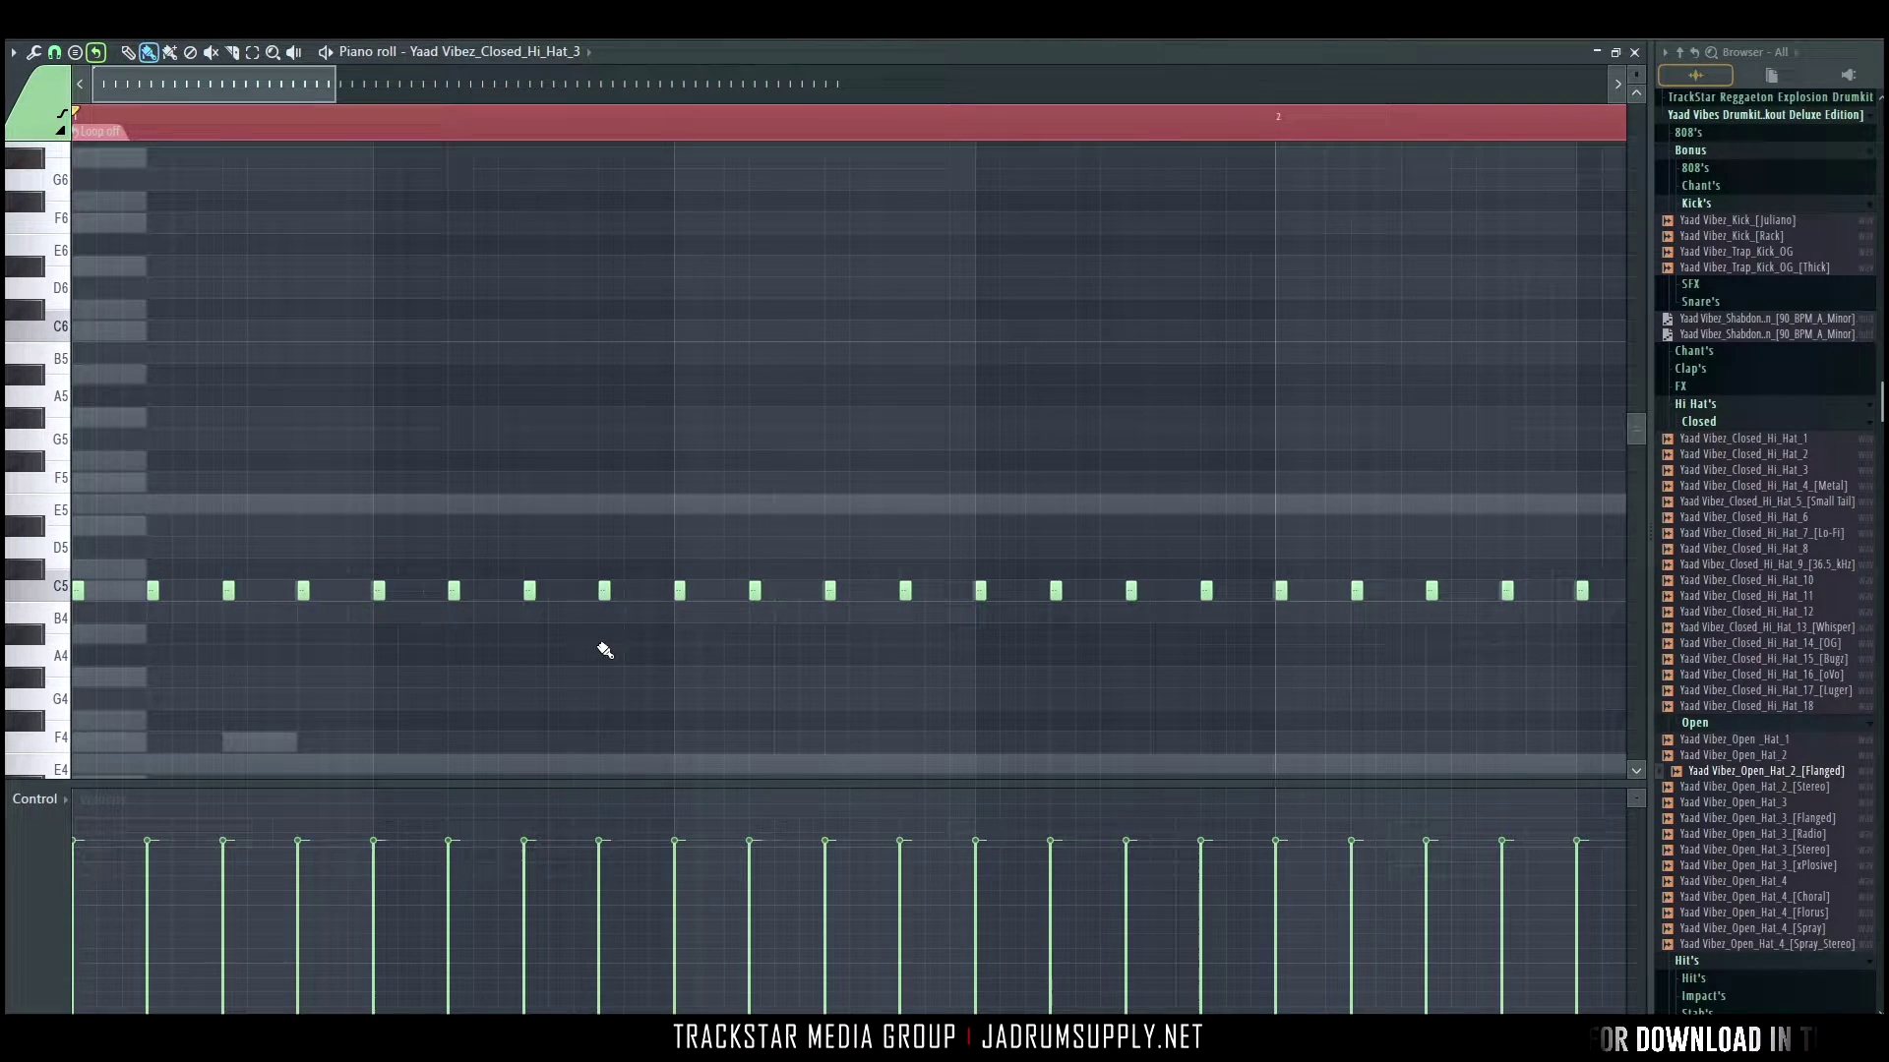
key(space)
drag(551, 588, 579, 589)
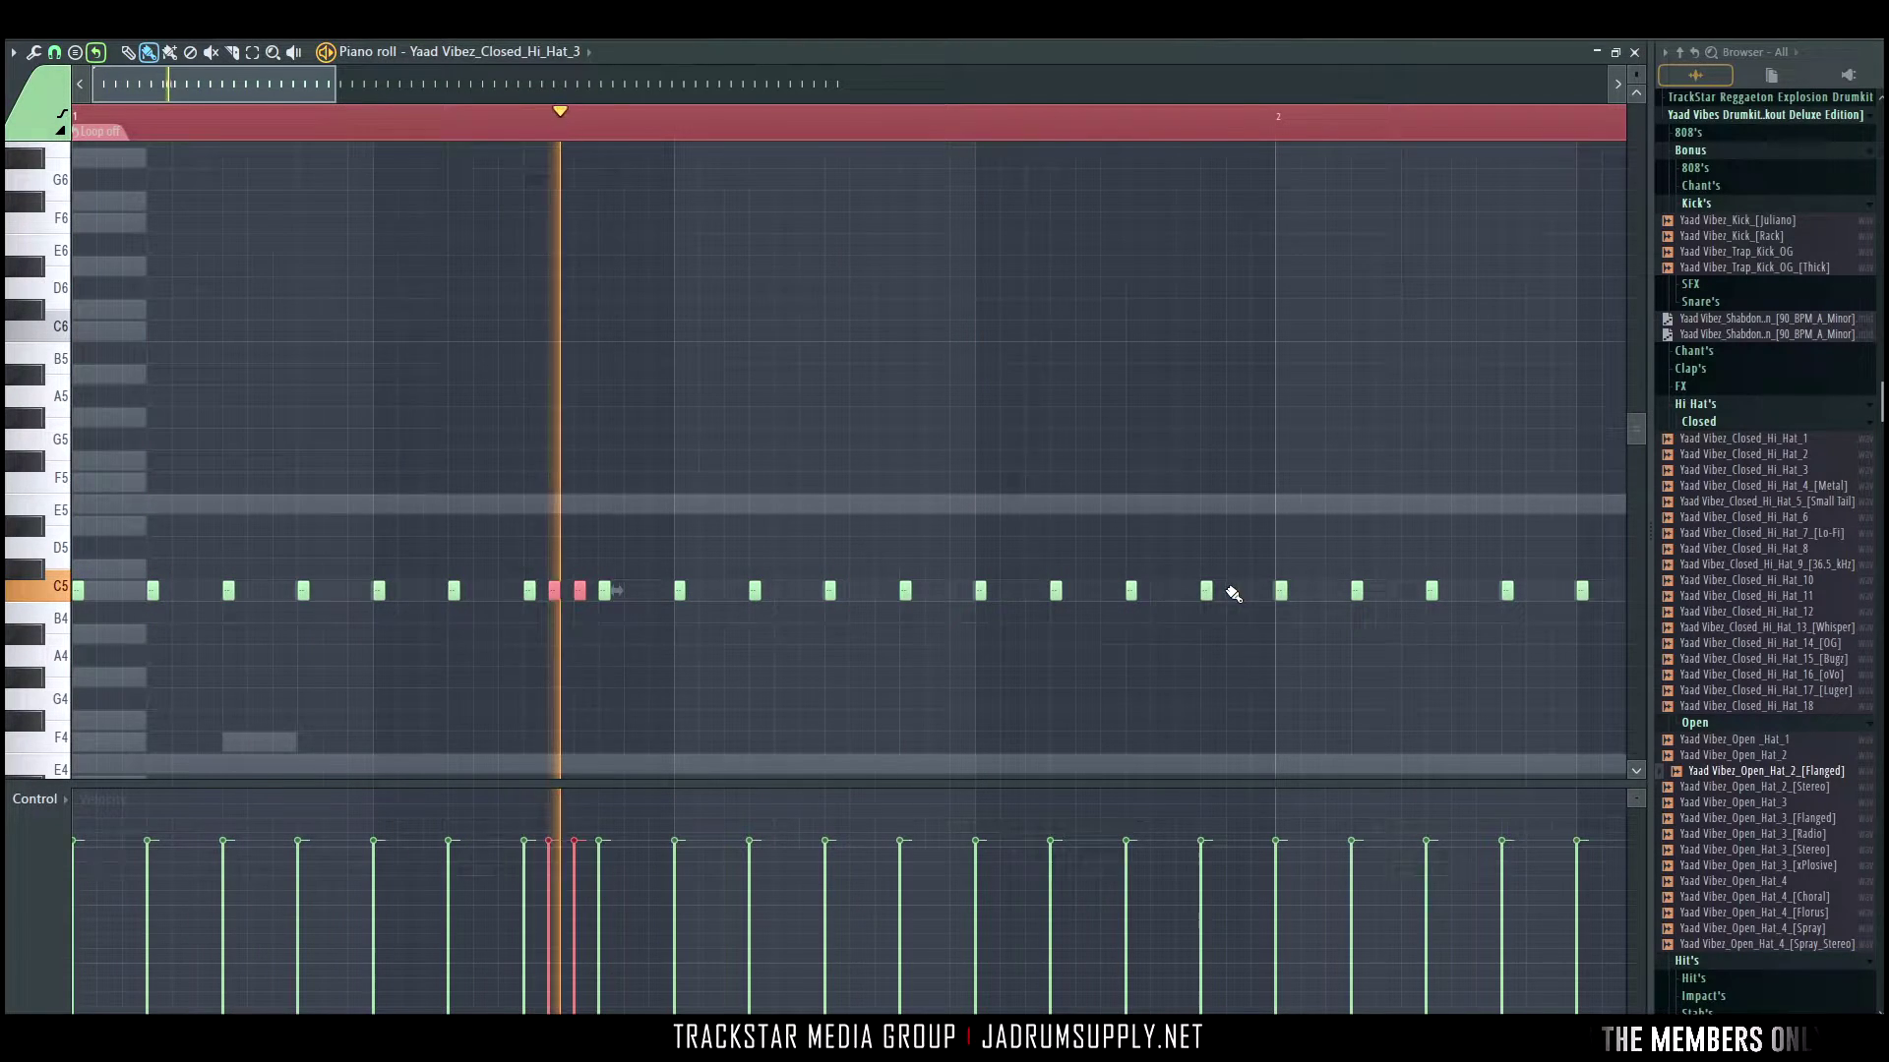
click(1157, 590)
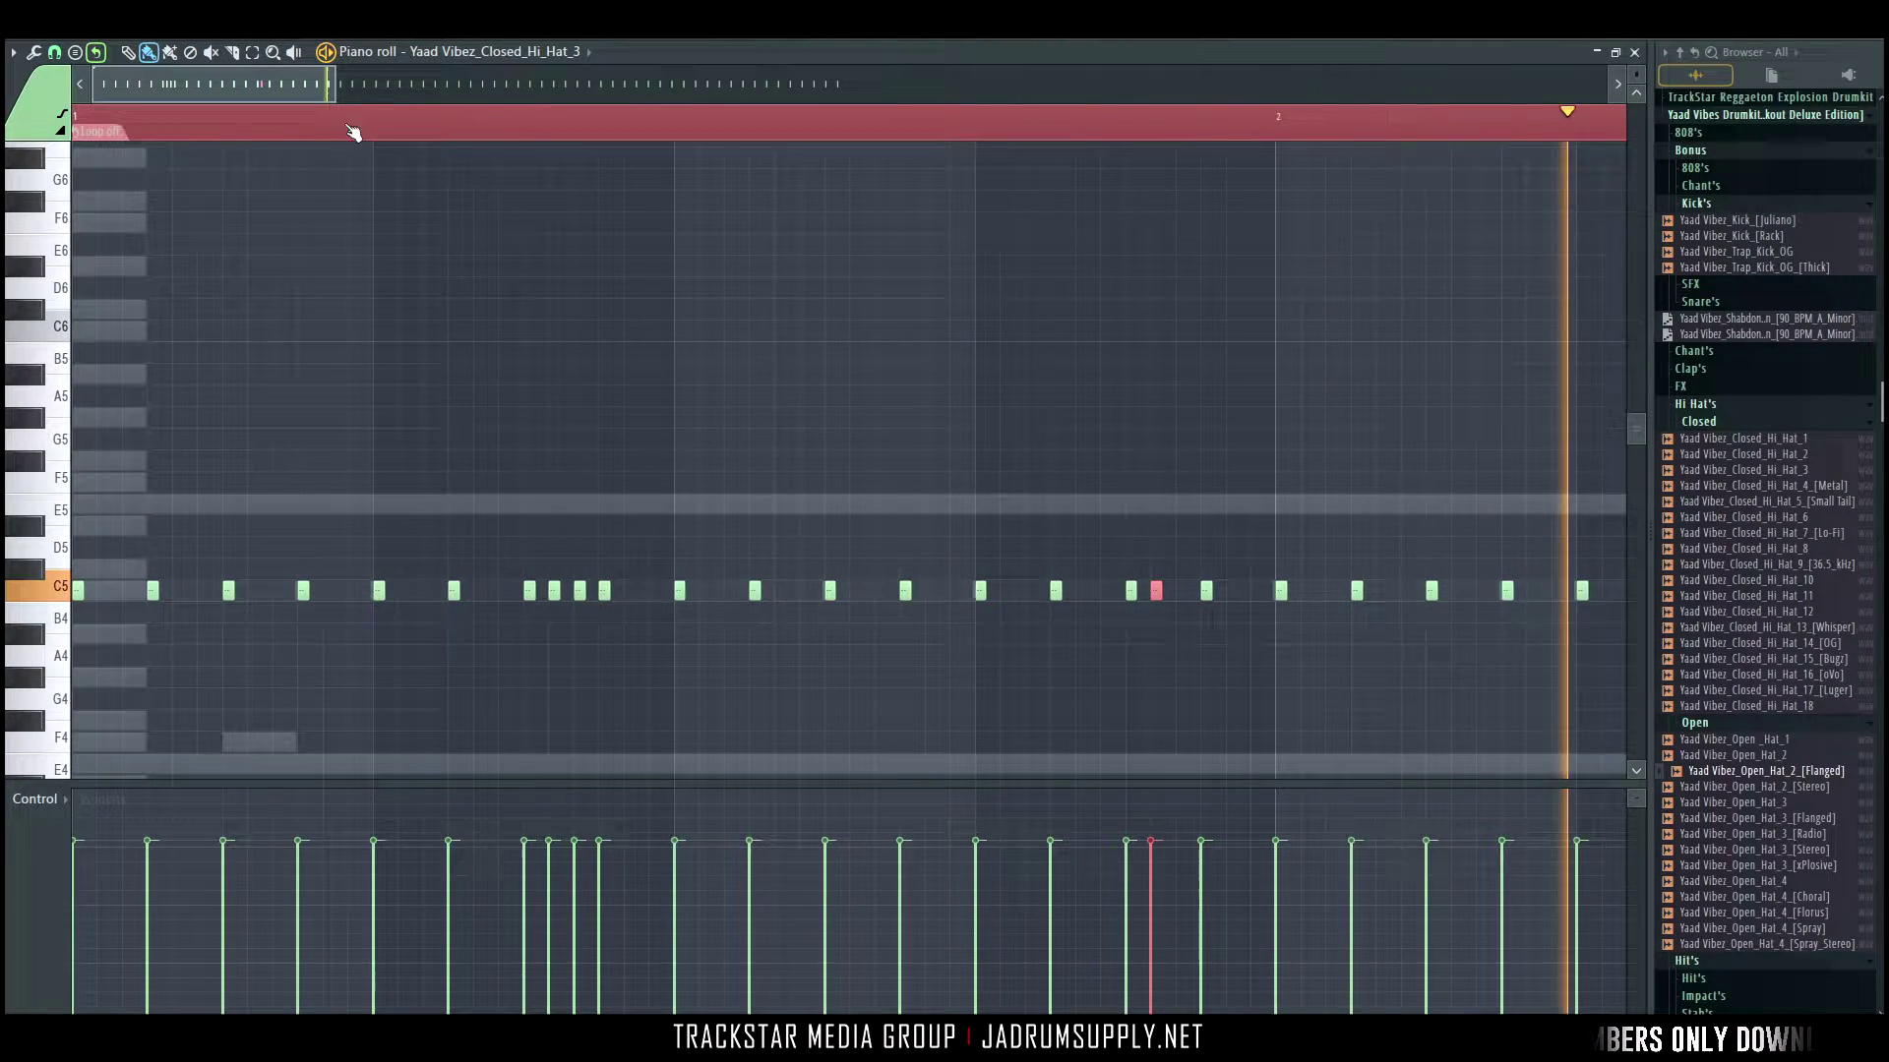
Add pairs of 1/3-step C5 roll notes after steps 13 and 15 of bar 2, and dismiss the comment notification.
drag(337, 85, 556, 86)
mouse_move(803, 568)
mouse_down()
mouse_move(828, 569)
mouse_move(827, 590)
mouse_up()
right_click(804, 569)
right_click(828, 569)
key(space)
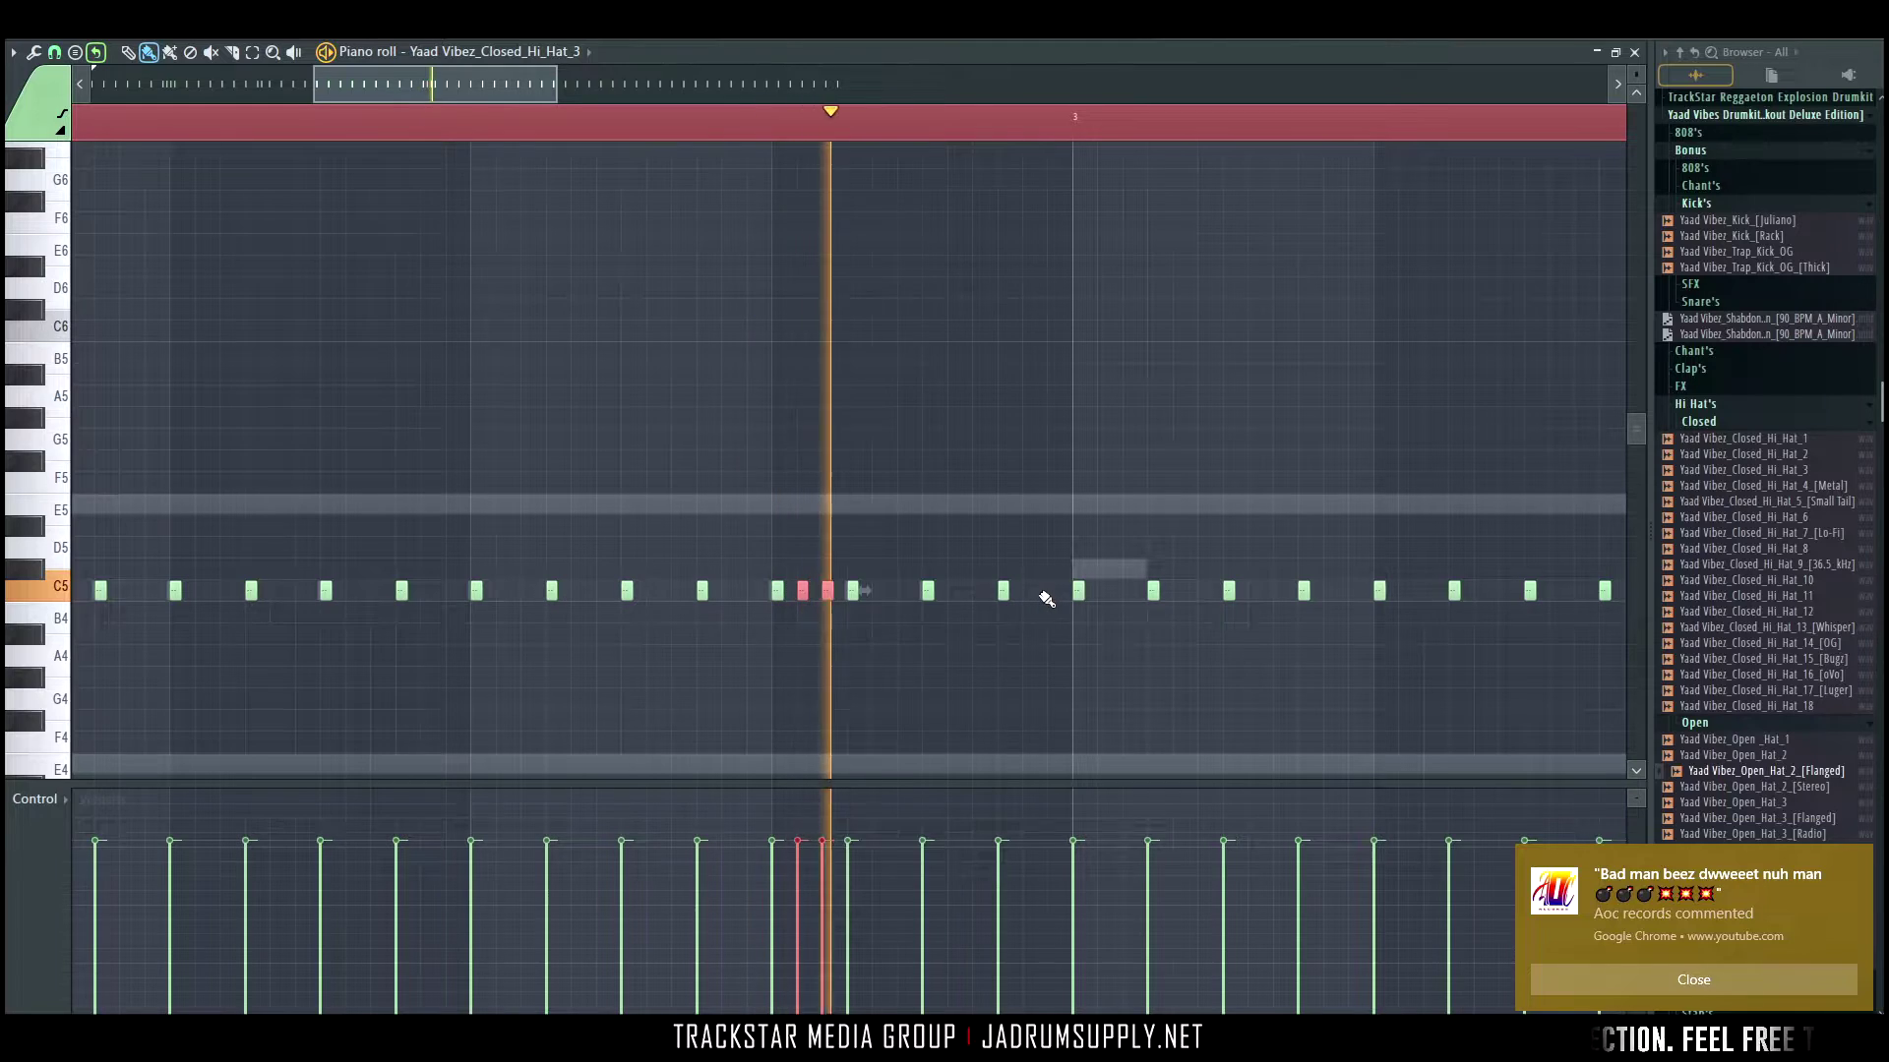
key(space)
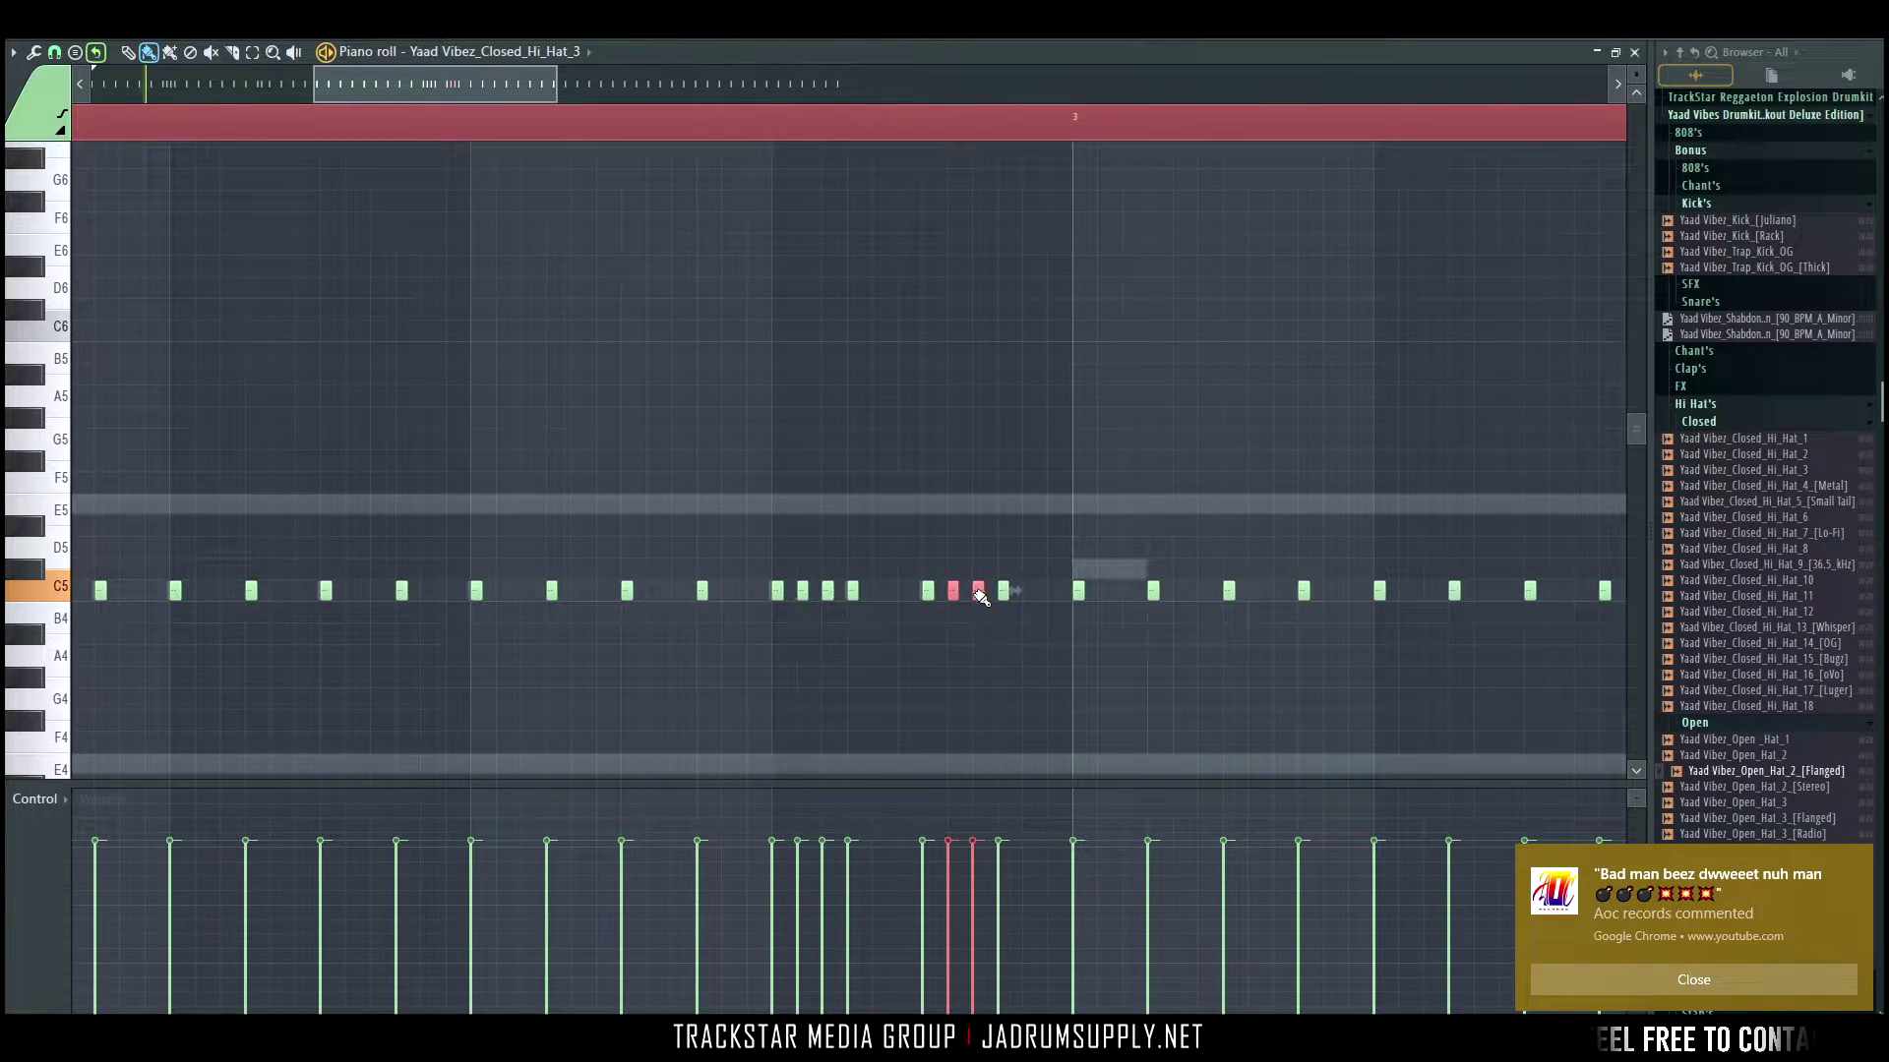
key(space)
click(1645, 978)
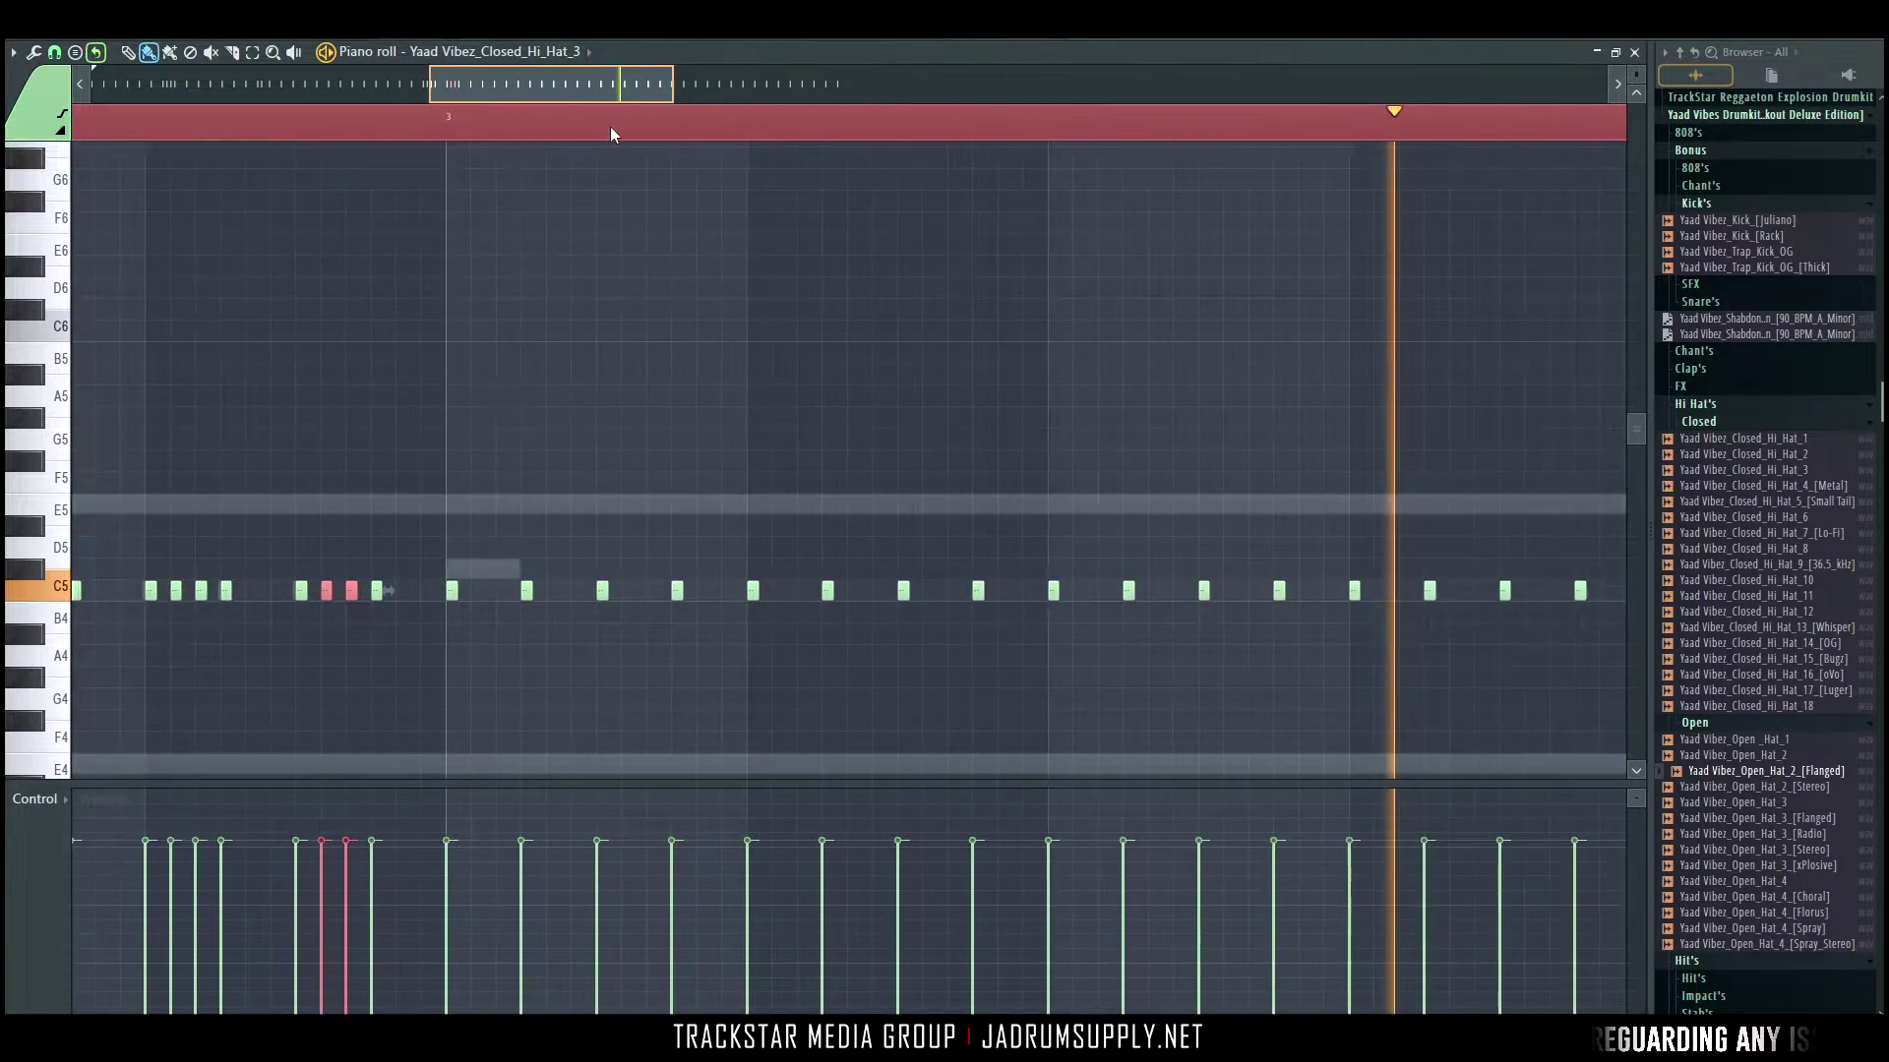
Add 1/3-step C5 roll notes in bar 4 after steps 9, 13, 15 and 16, plus an offset pair around step 12.
key(space)
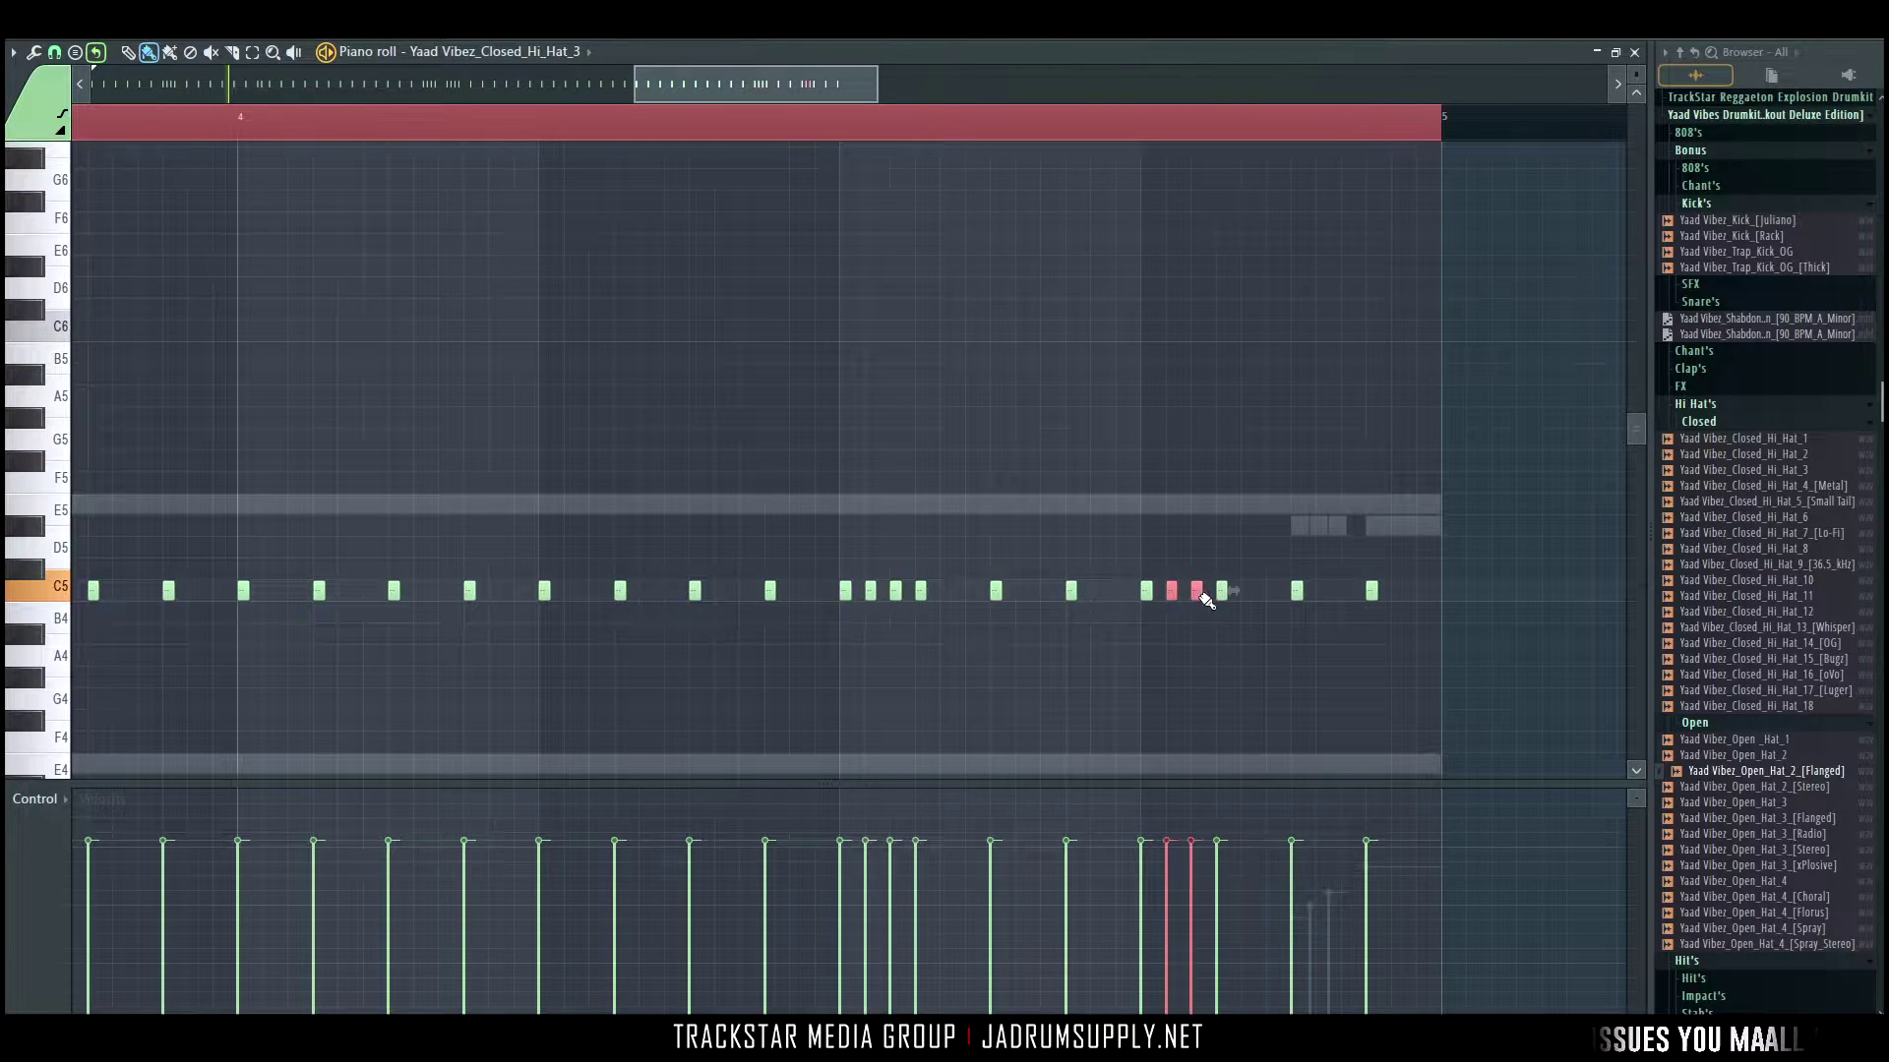
click(1045, 592)
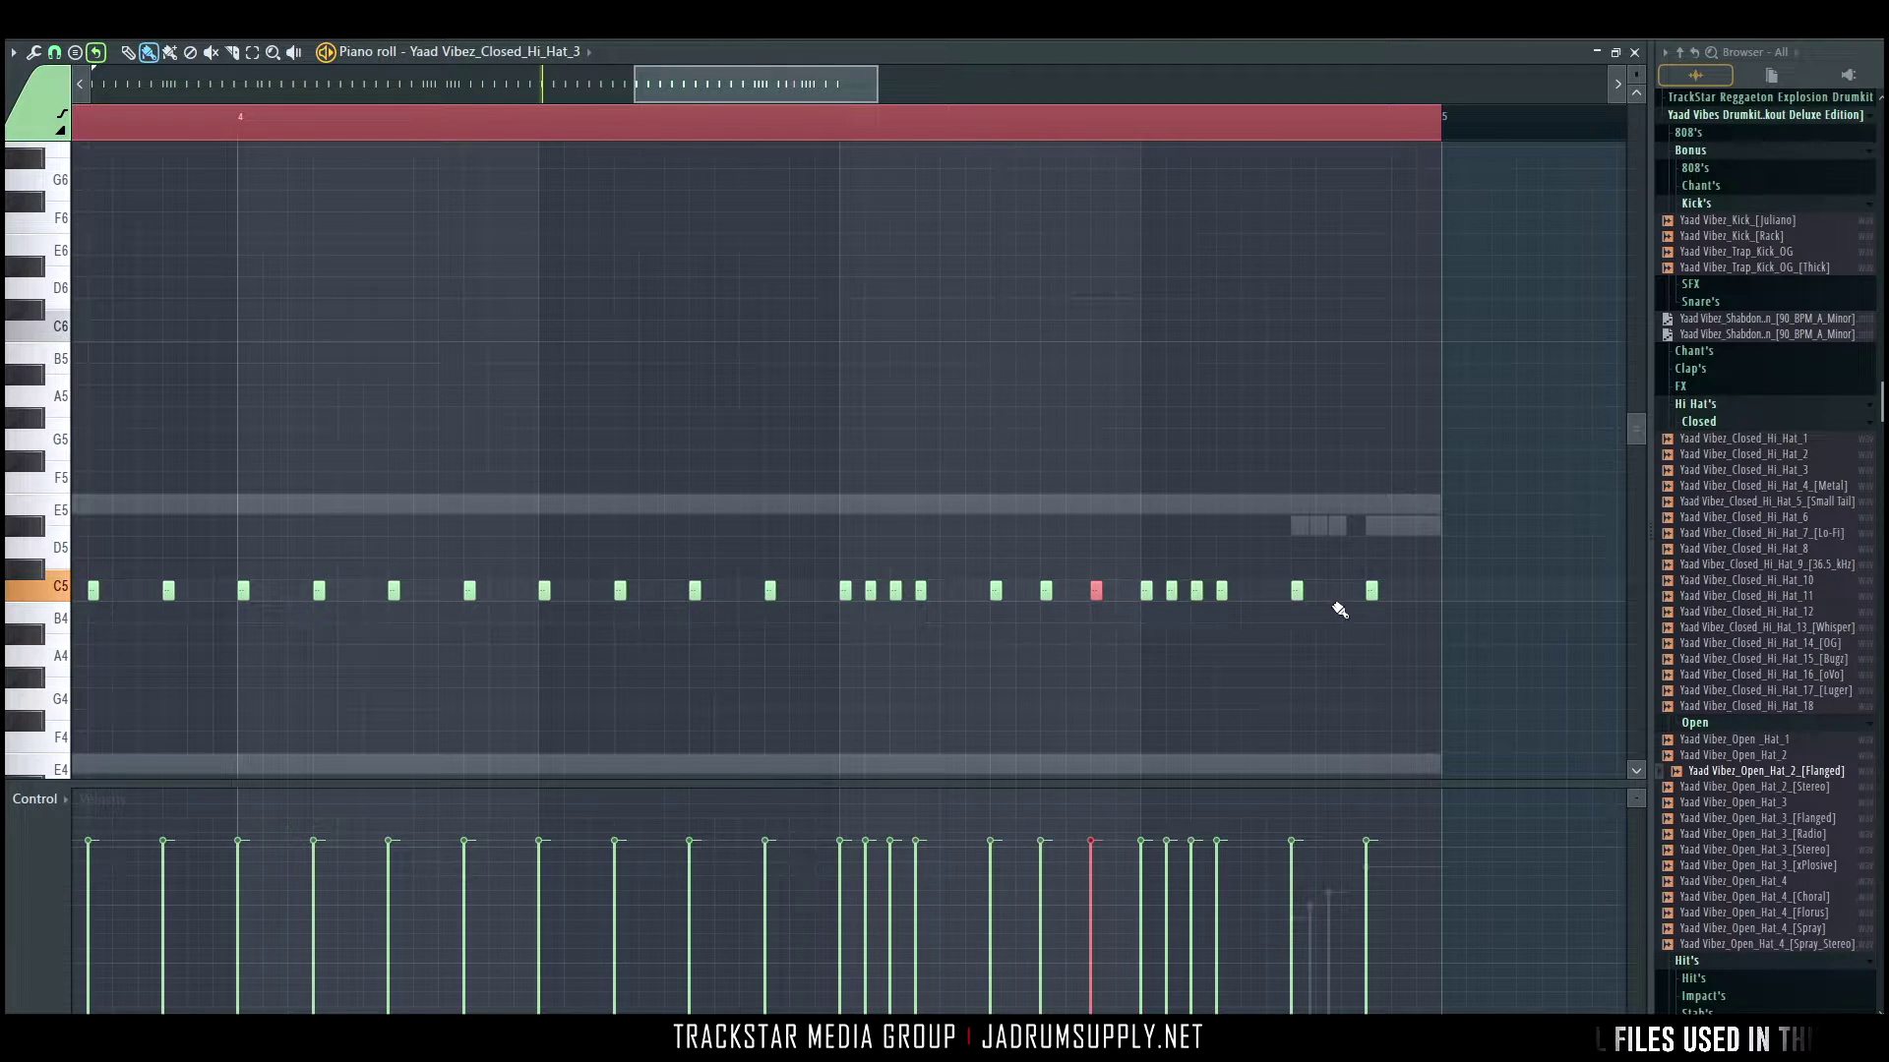
drag(1405, 592, 1424, 592)
key(space)
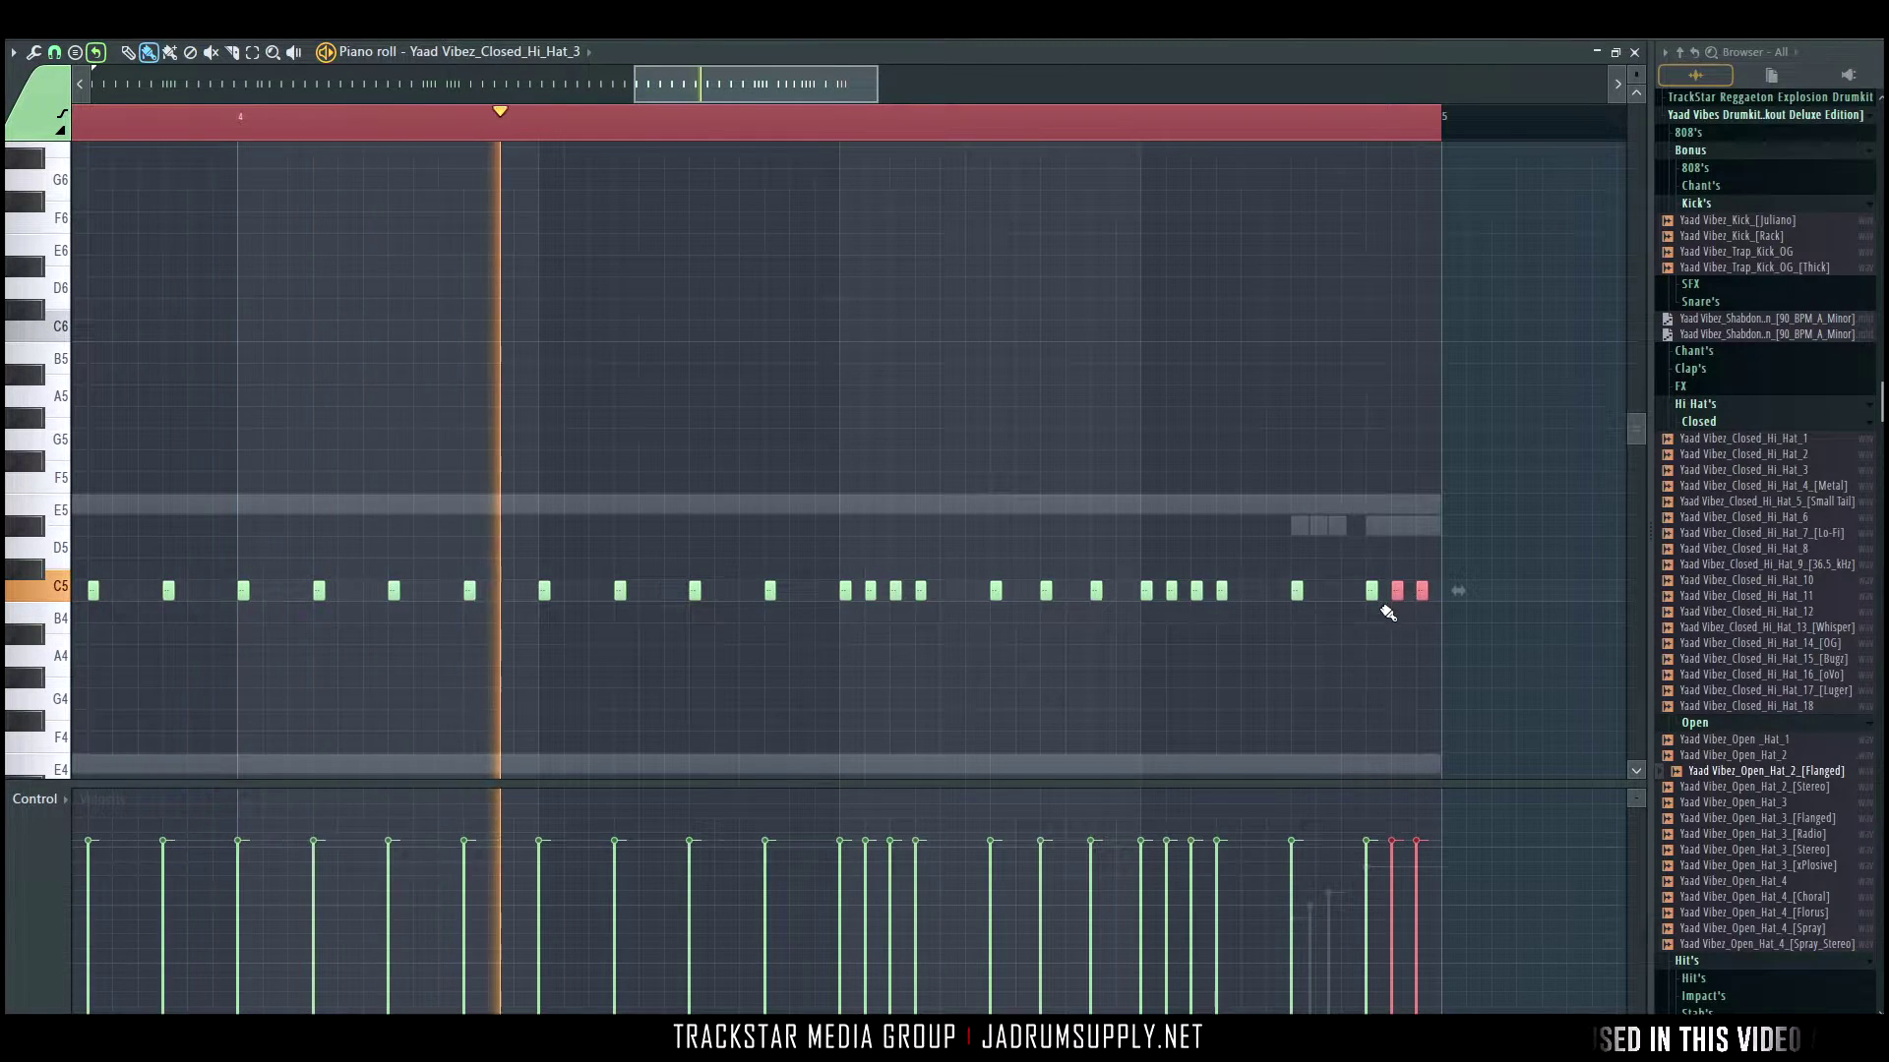
key(space)
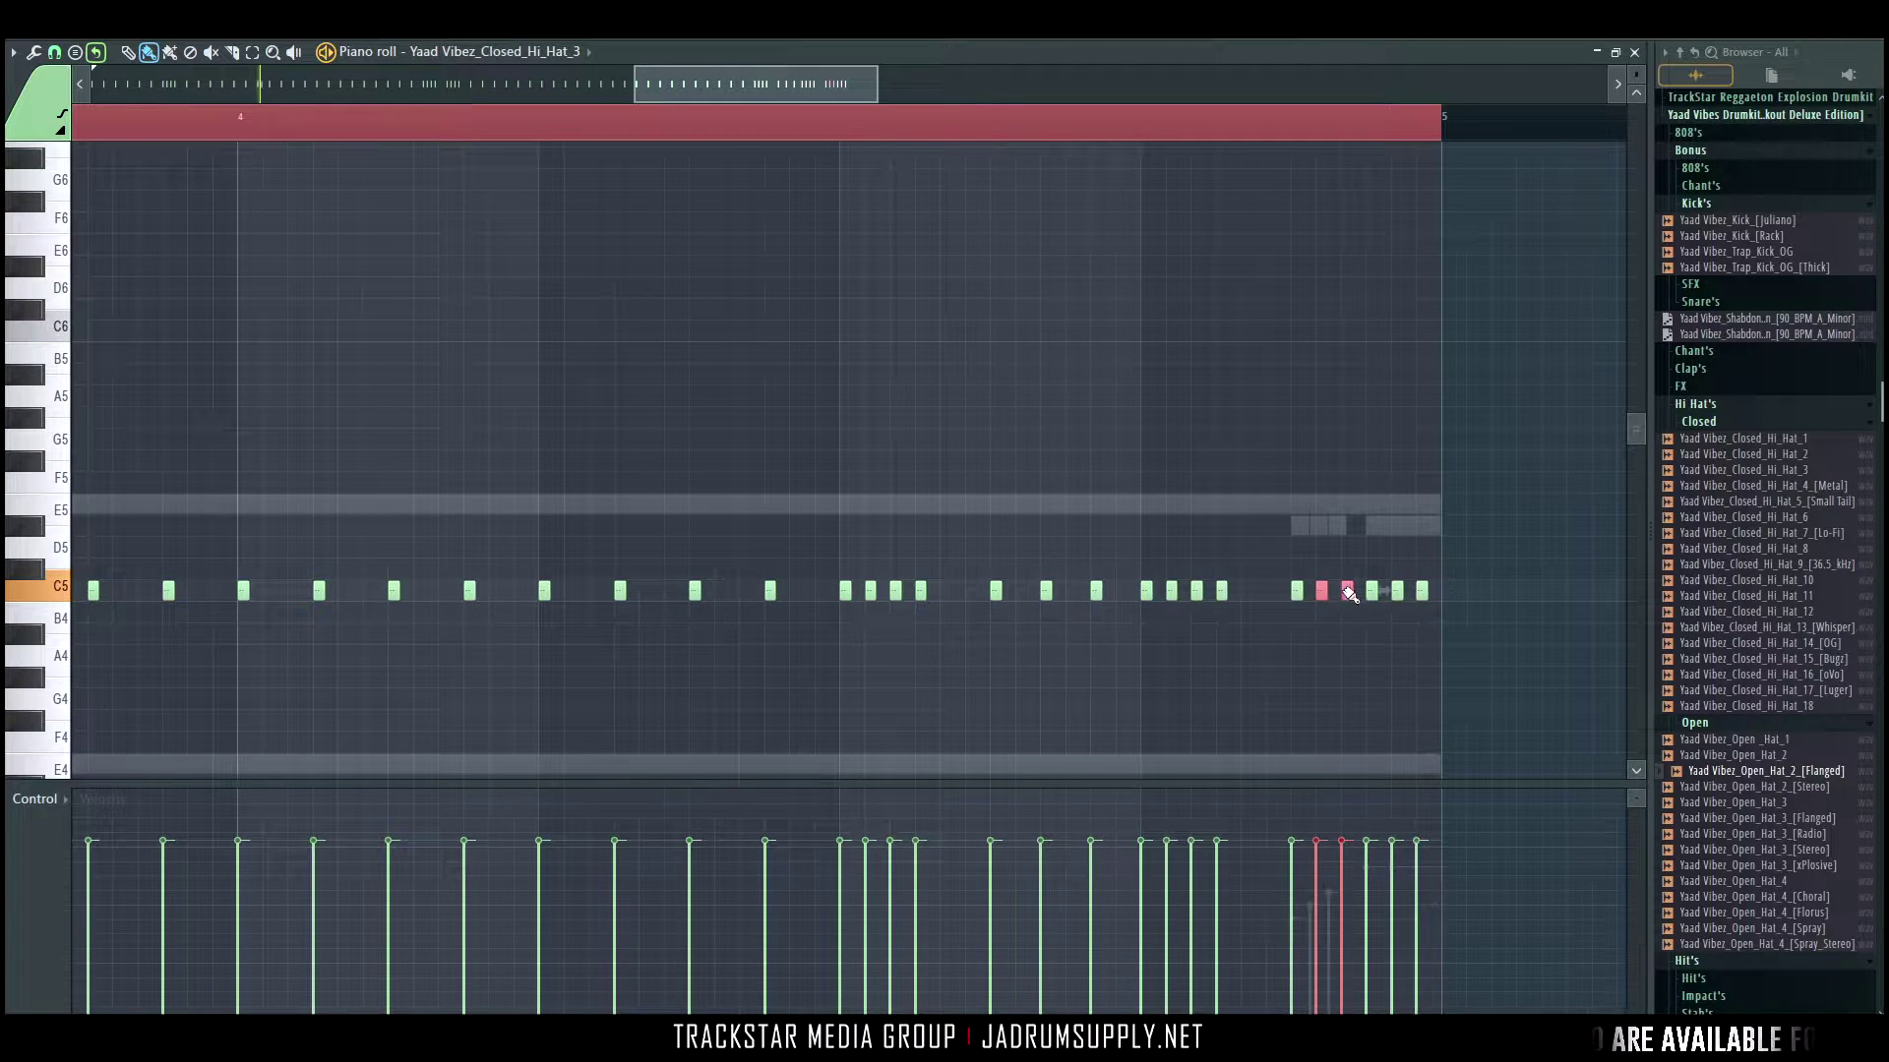
Remove the roll after step 16 and the extra note before step 12 in bar 4, moving the offset hit back to step 12.
click(668, 138)
key(space)
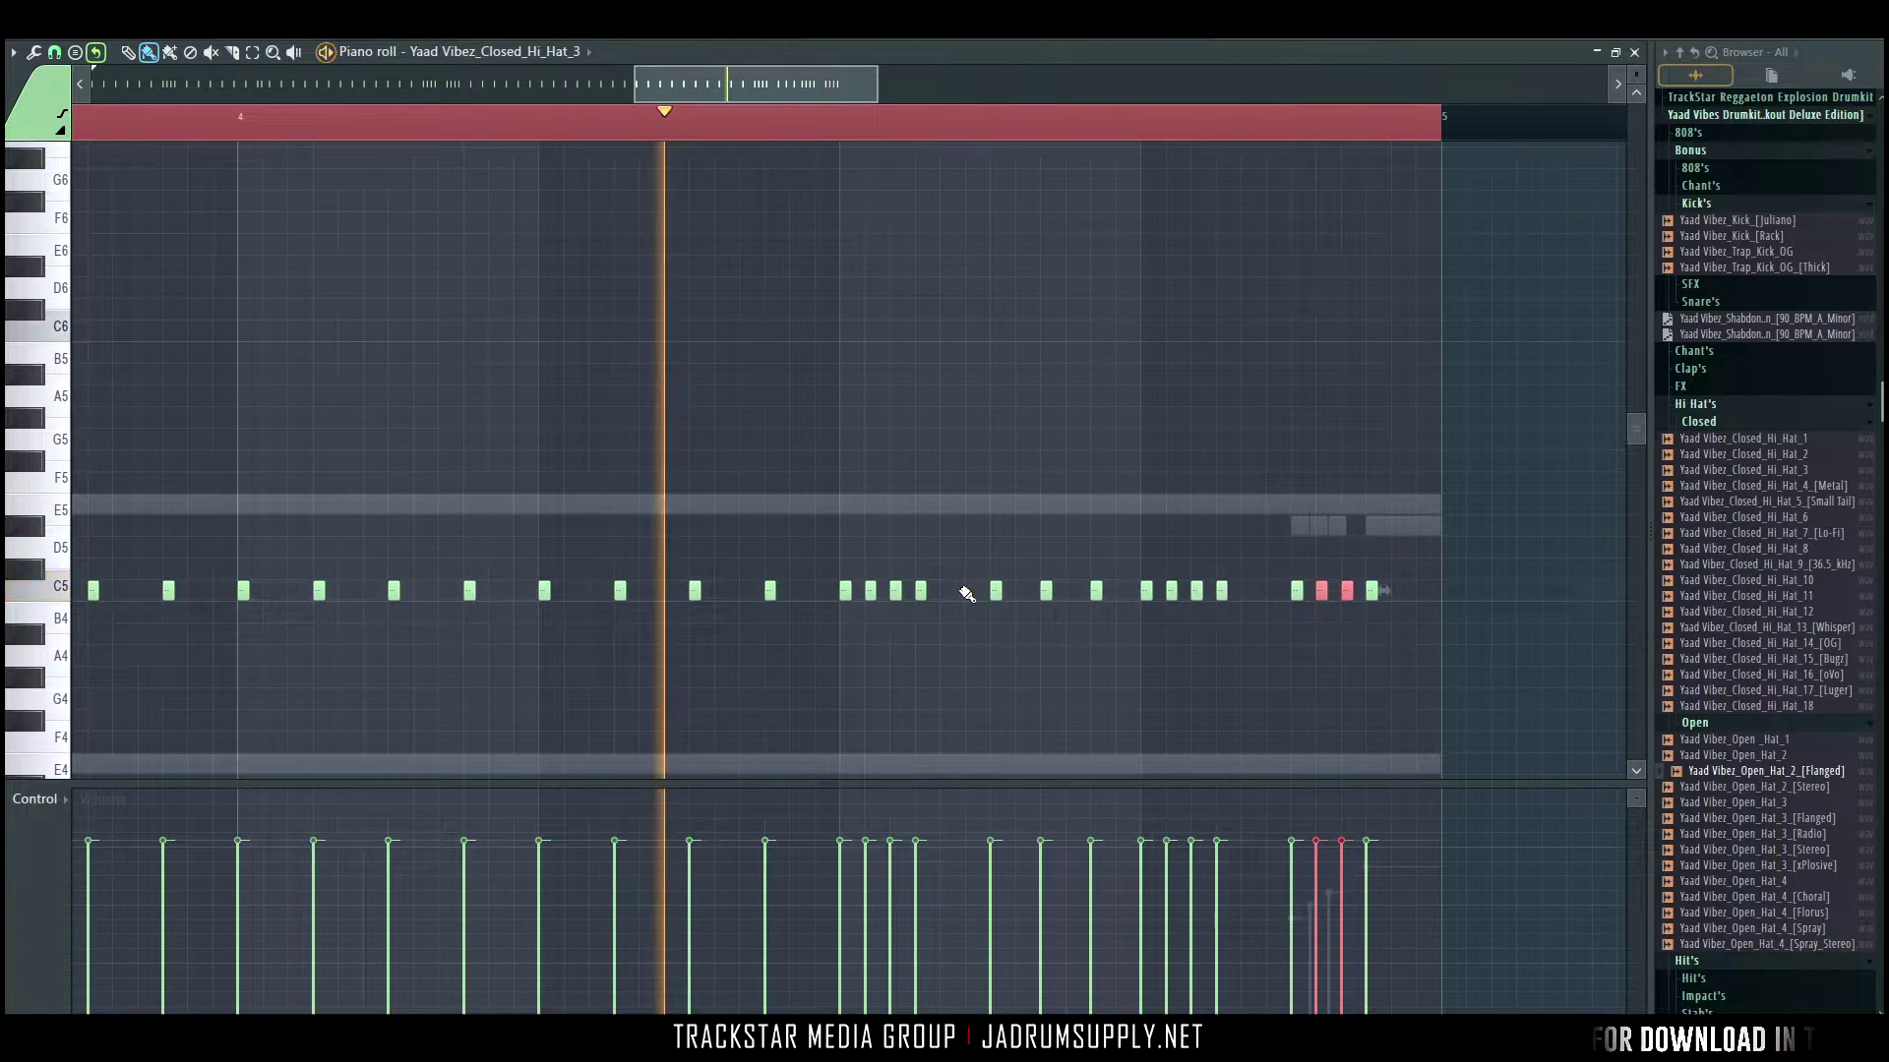
right_click(1046, 594)
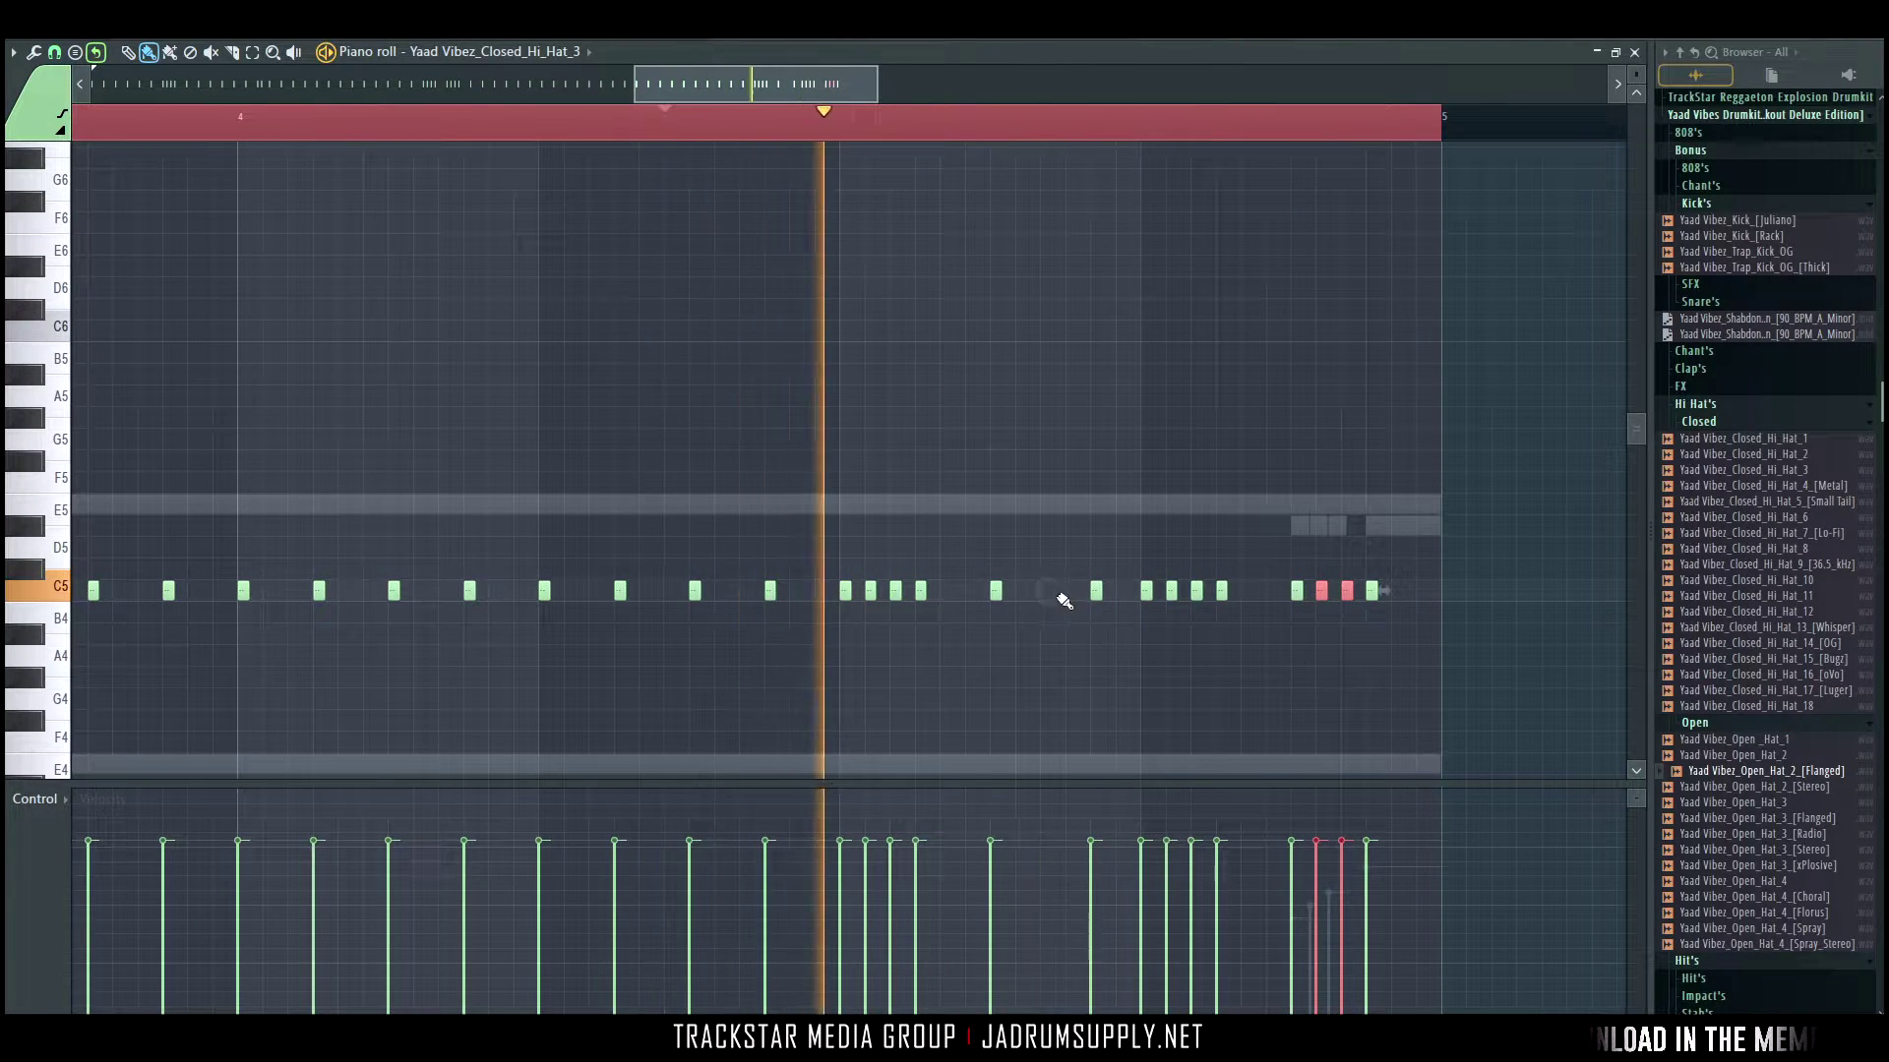
drag(1096, 590, 1071, 590)
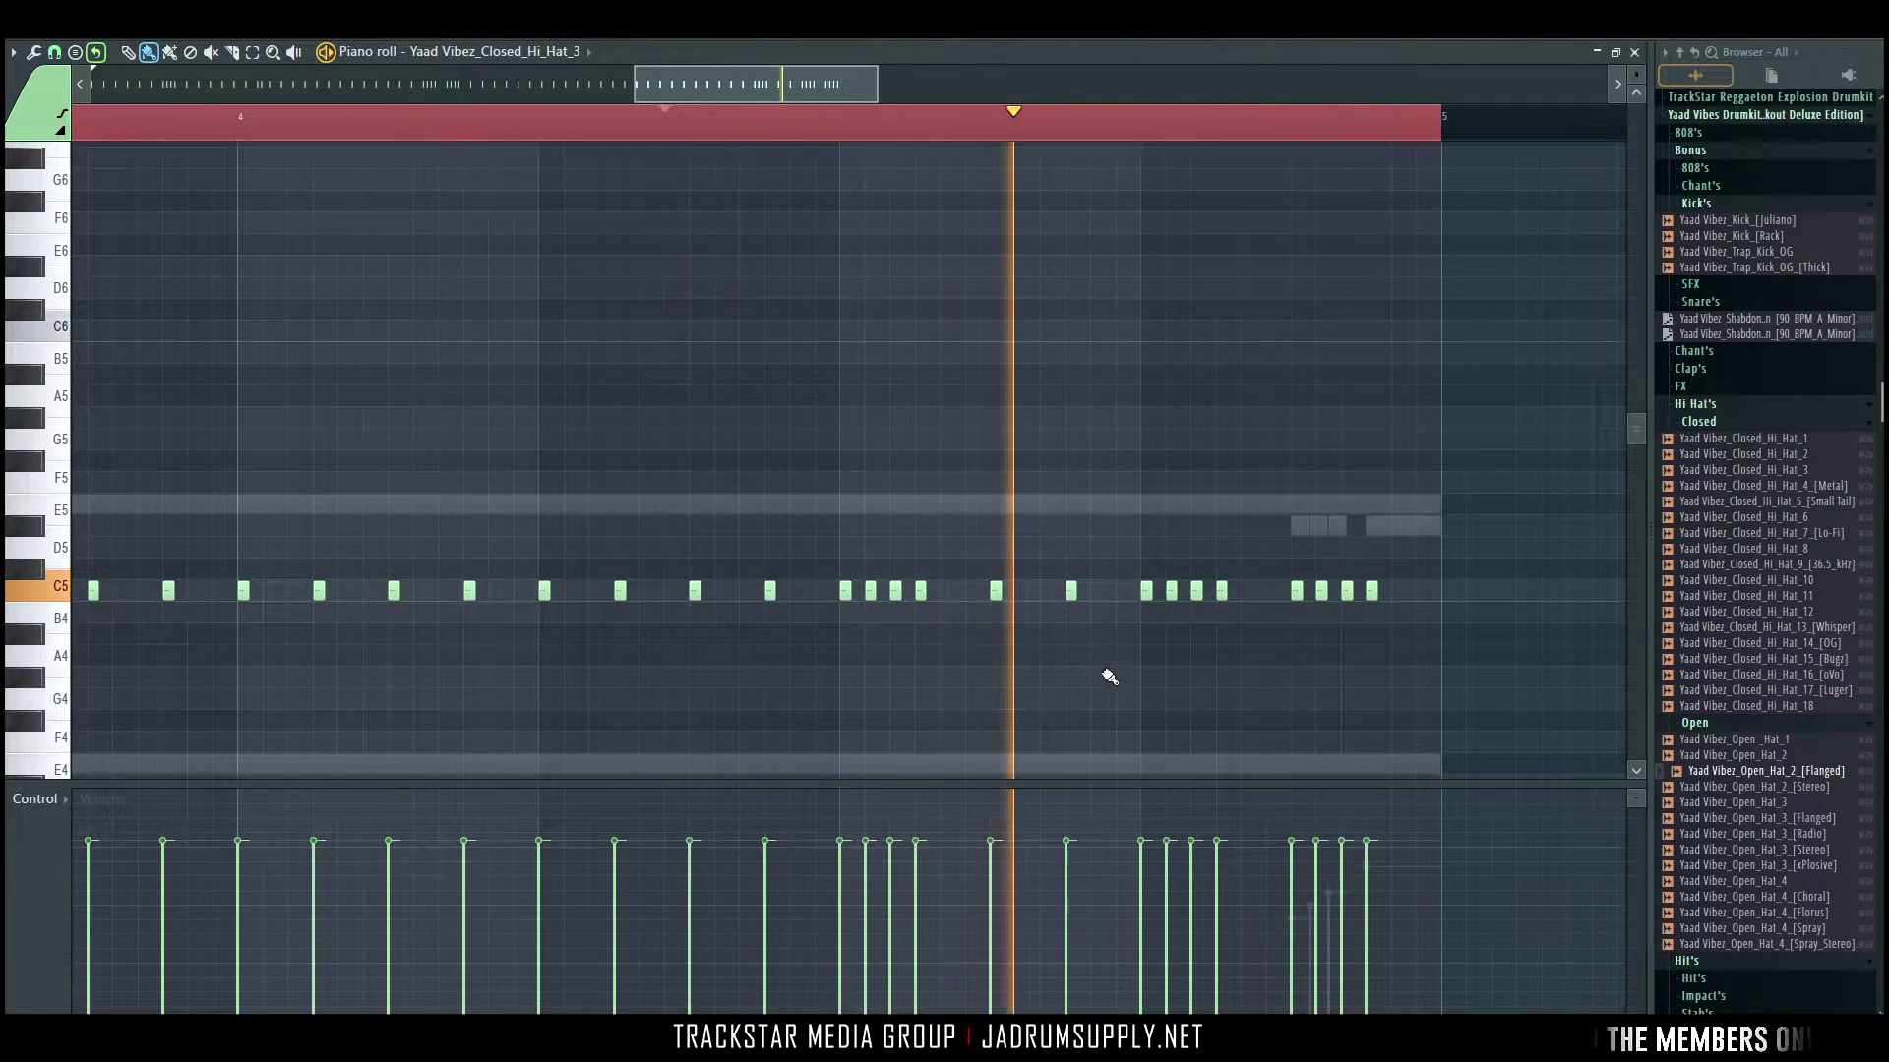
key(space)
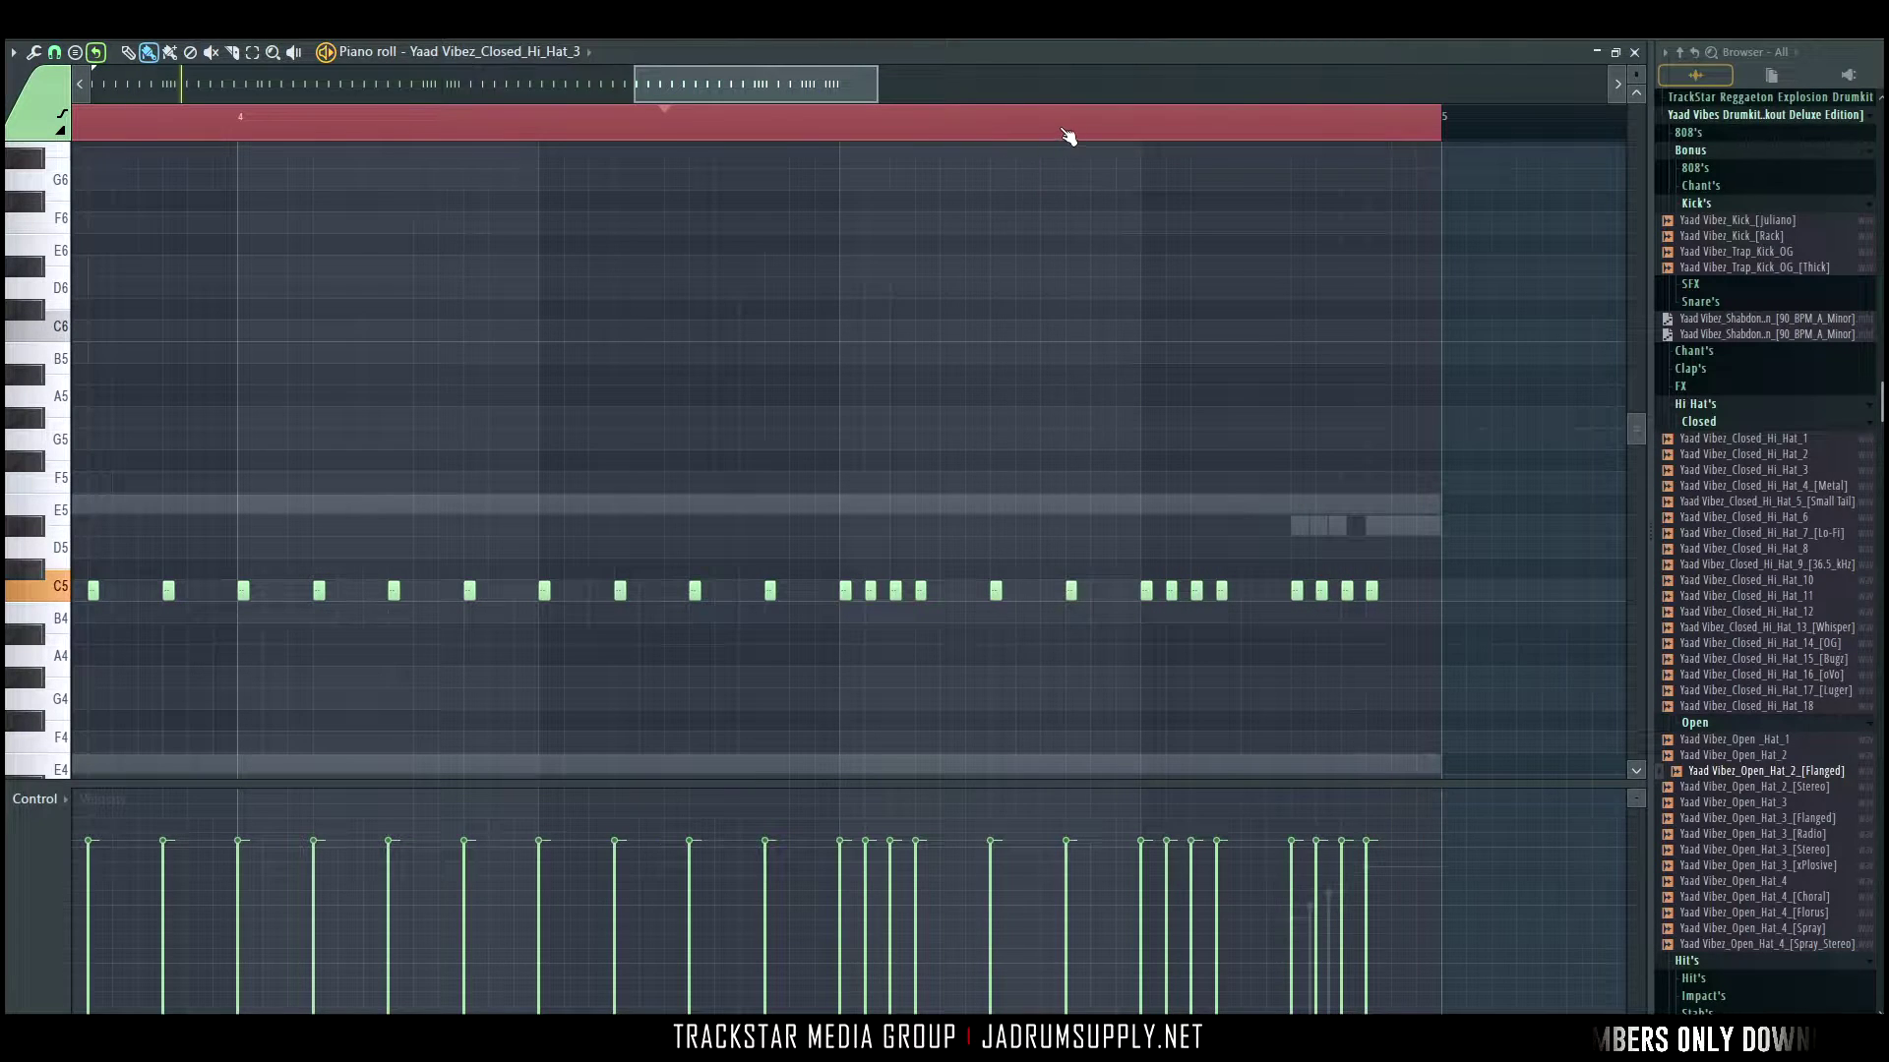
Play the full pattern with the channel rack shown, and add another Output Arcade channel.
scroll(1068, 136, down, 3)
key(F6)
key(space)
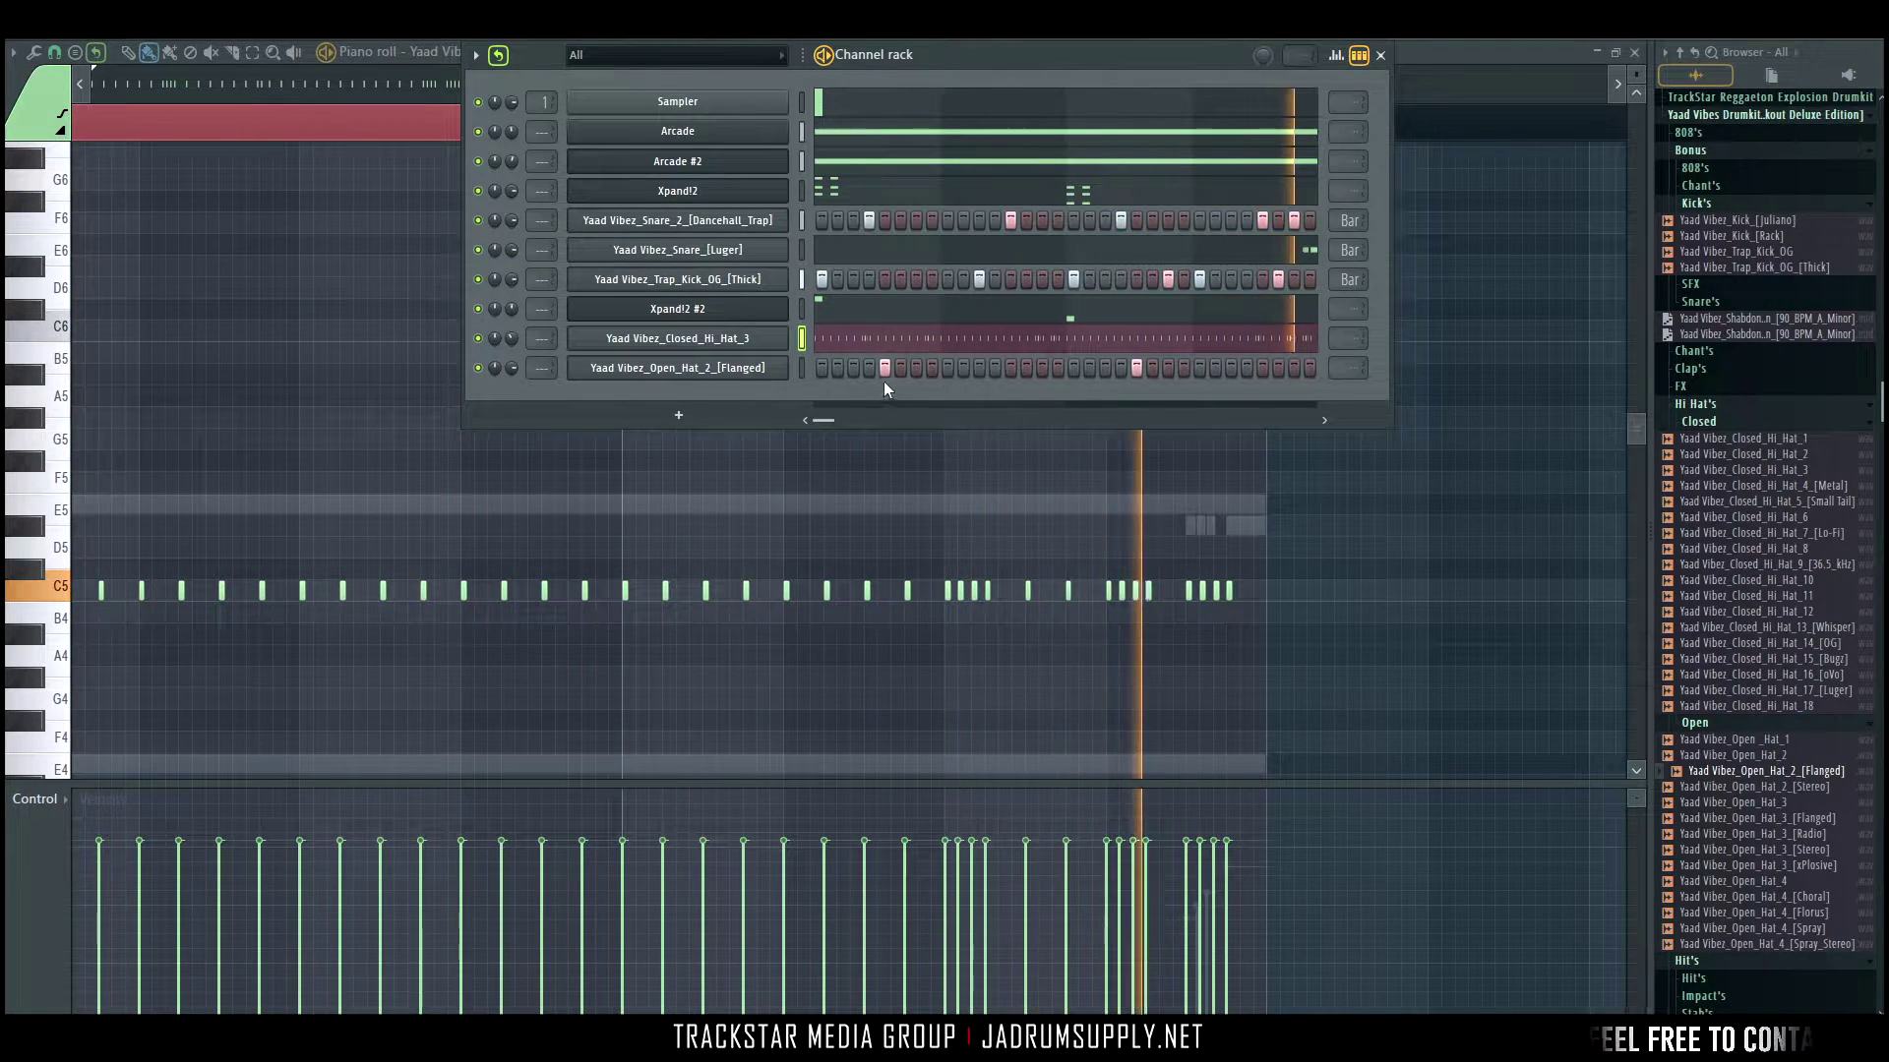
click(701, 421)
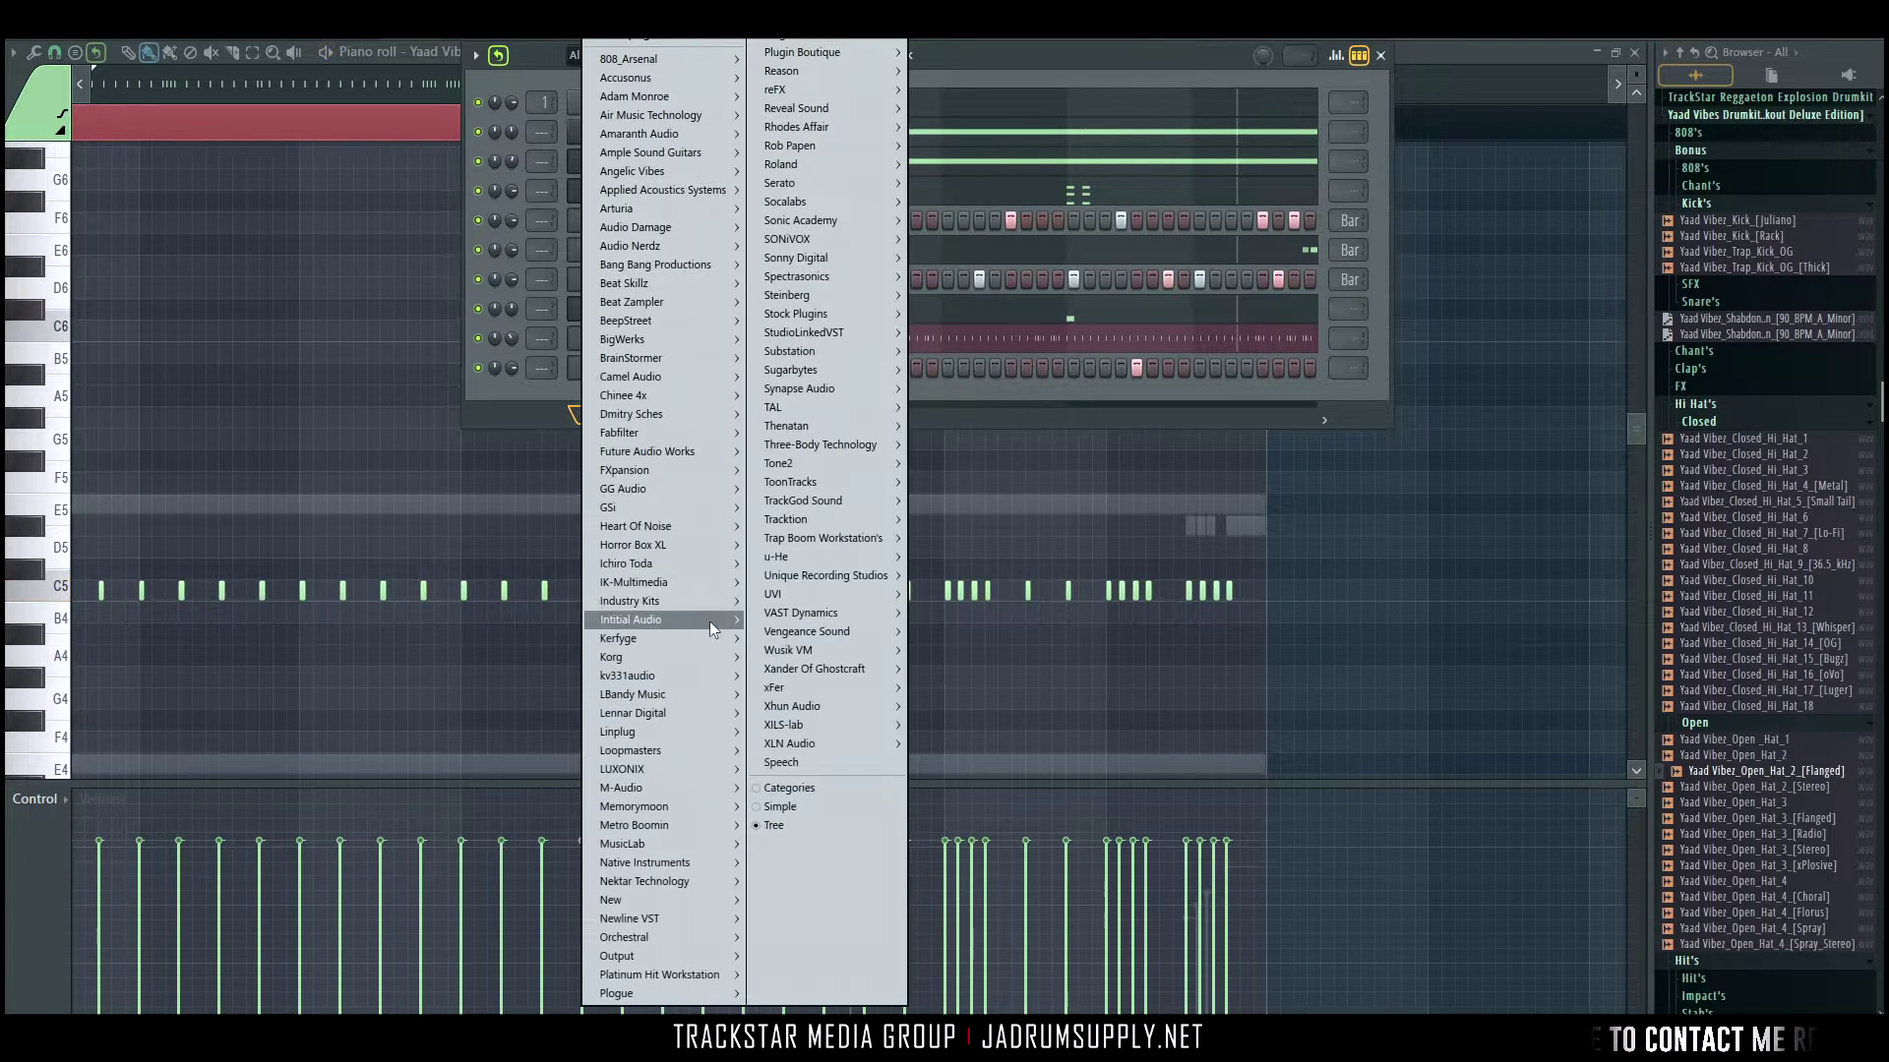
mouse_move(669, 968)
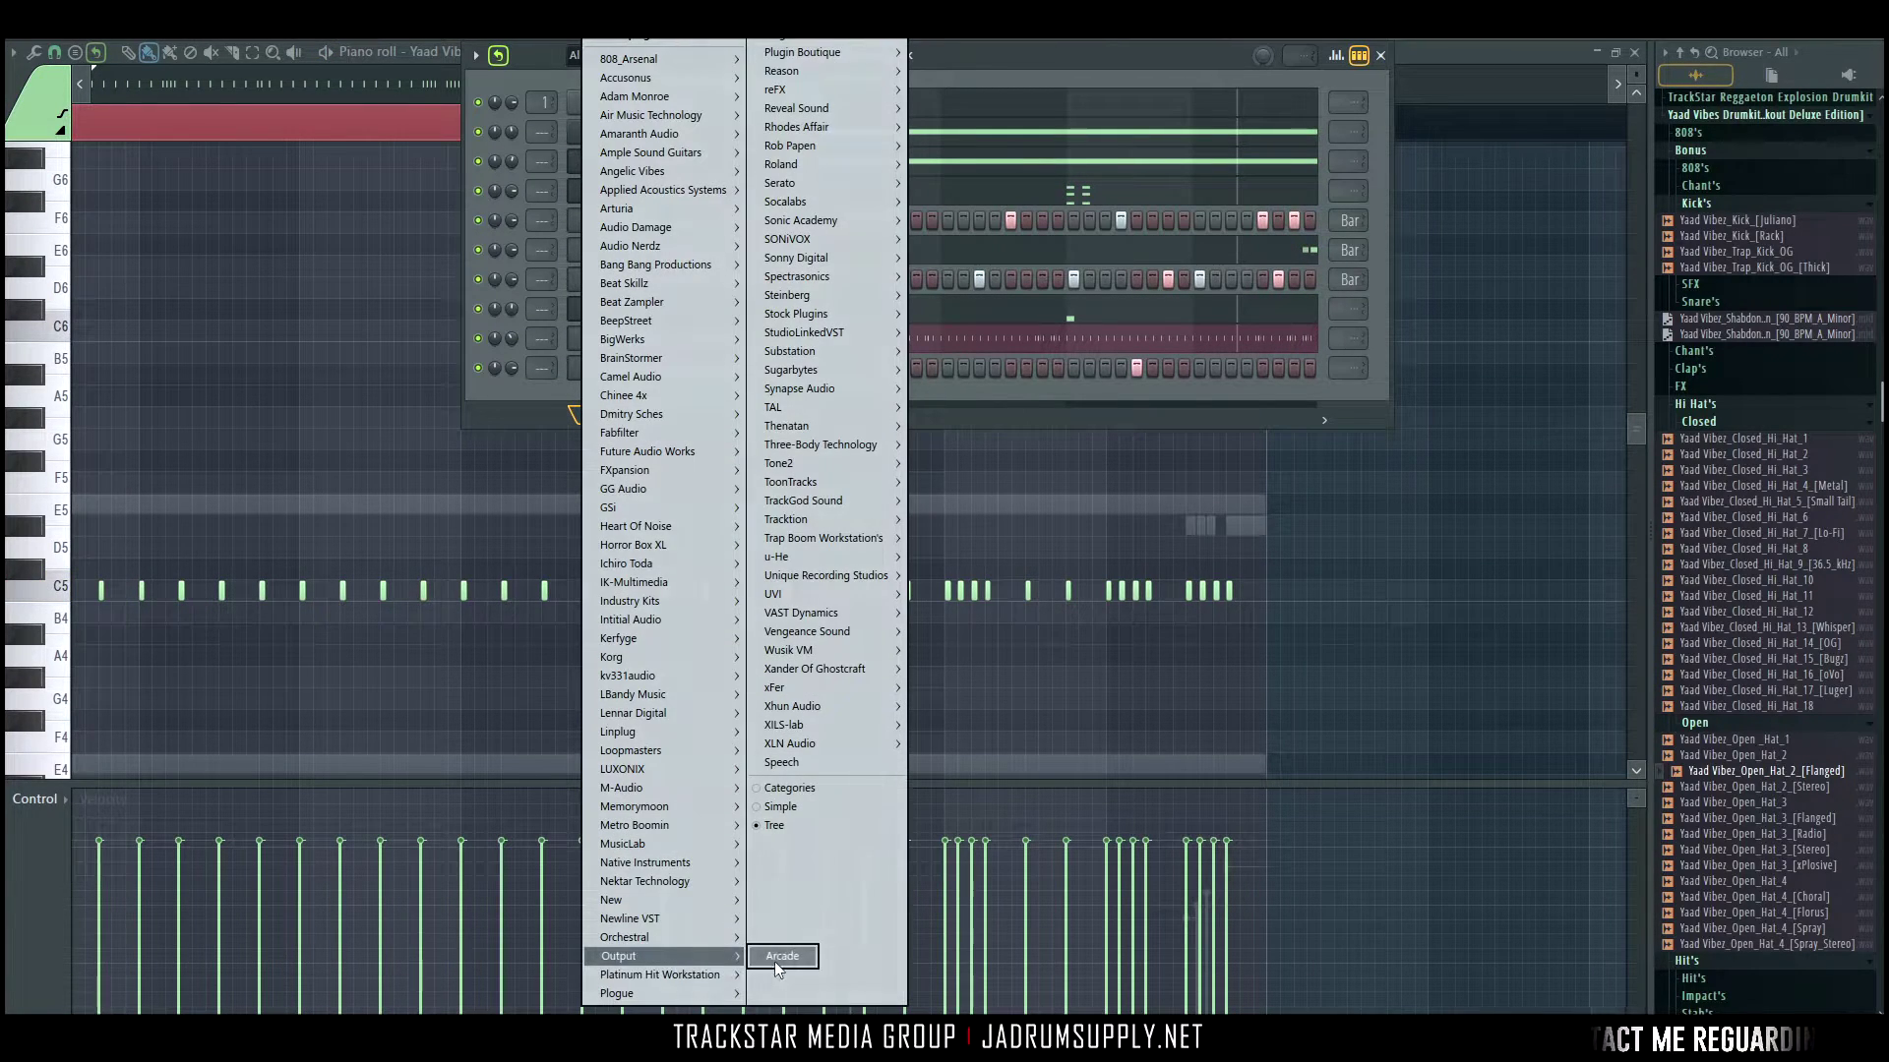
click(775, 960)
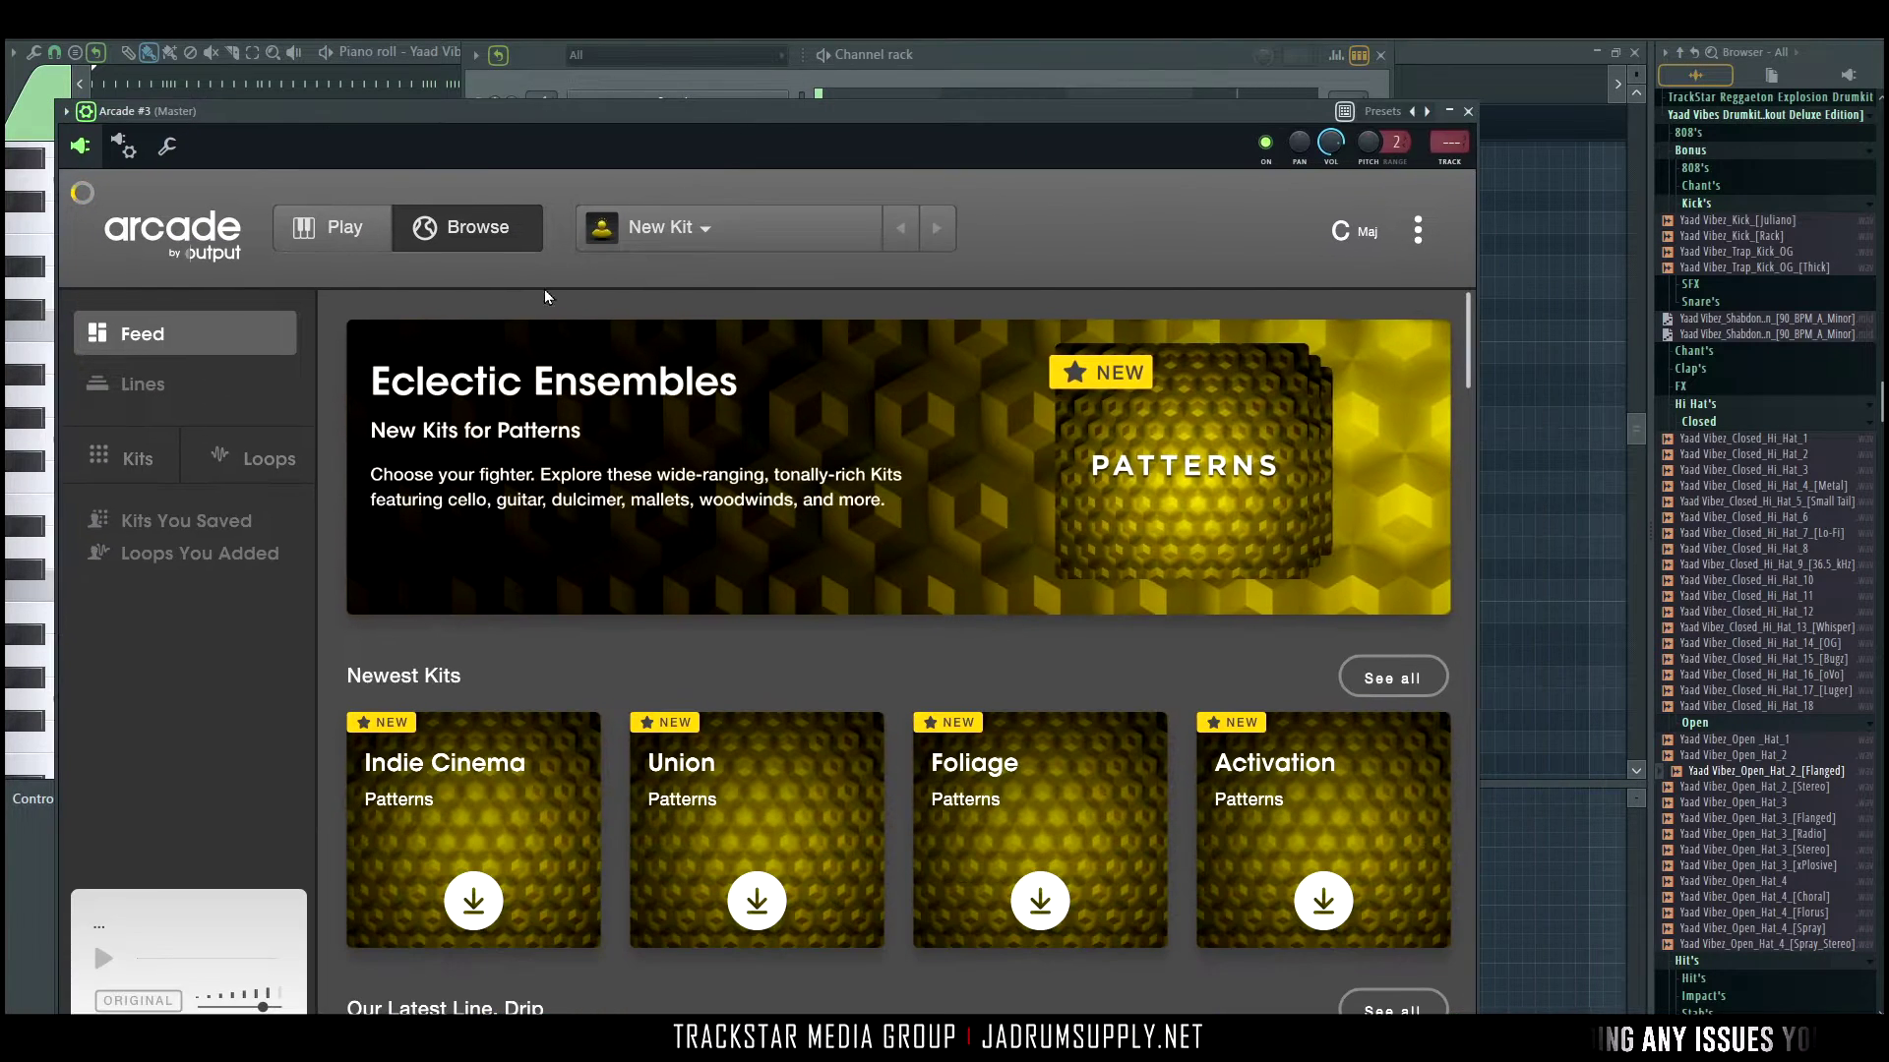
Browse the Arcade feed, load the On the Grind kit from the Drip line, and audition one of its samples.
scroll(590, 677, down, 1)
scroll(750, 725, down, 2)
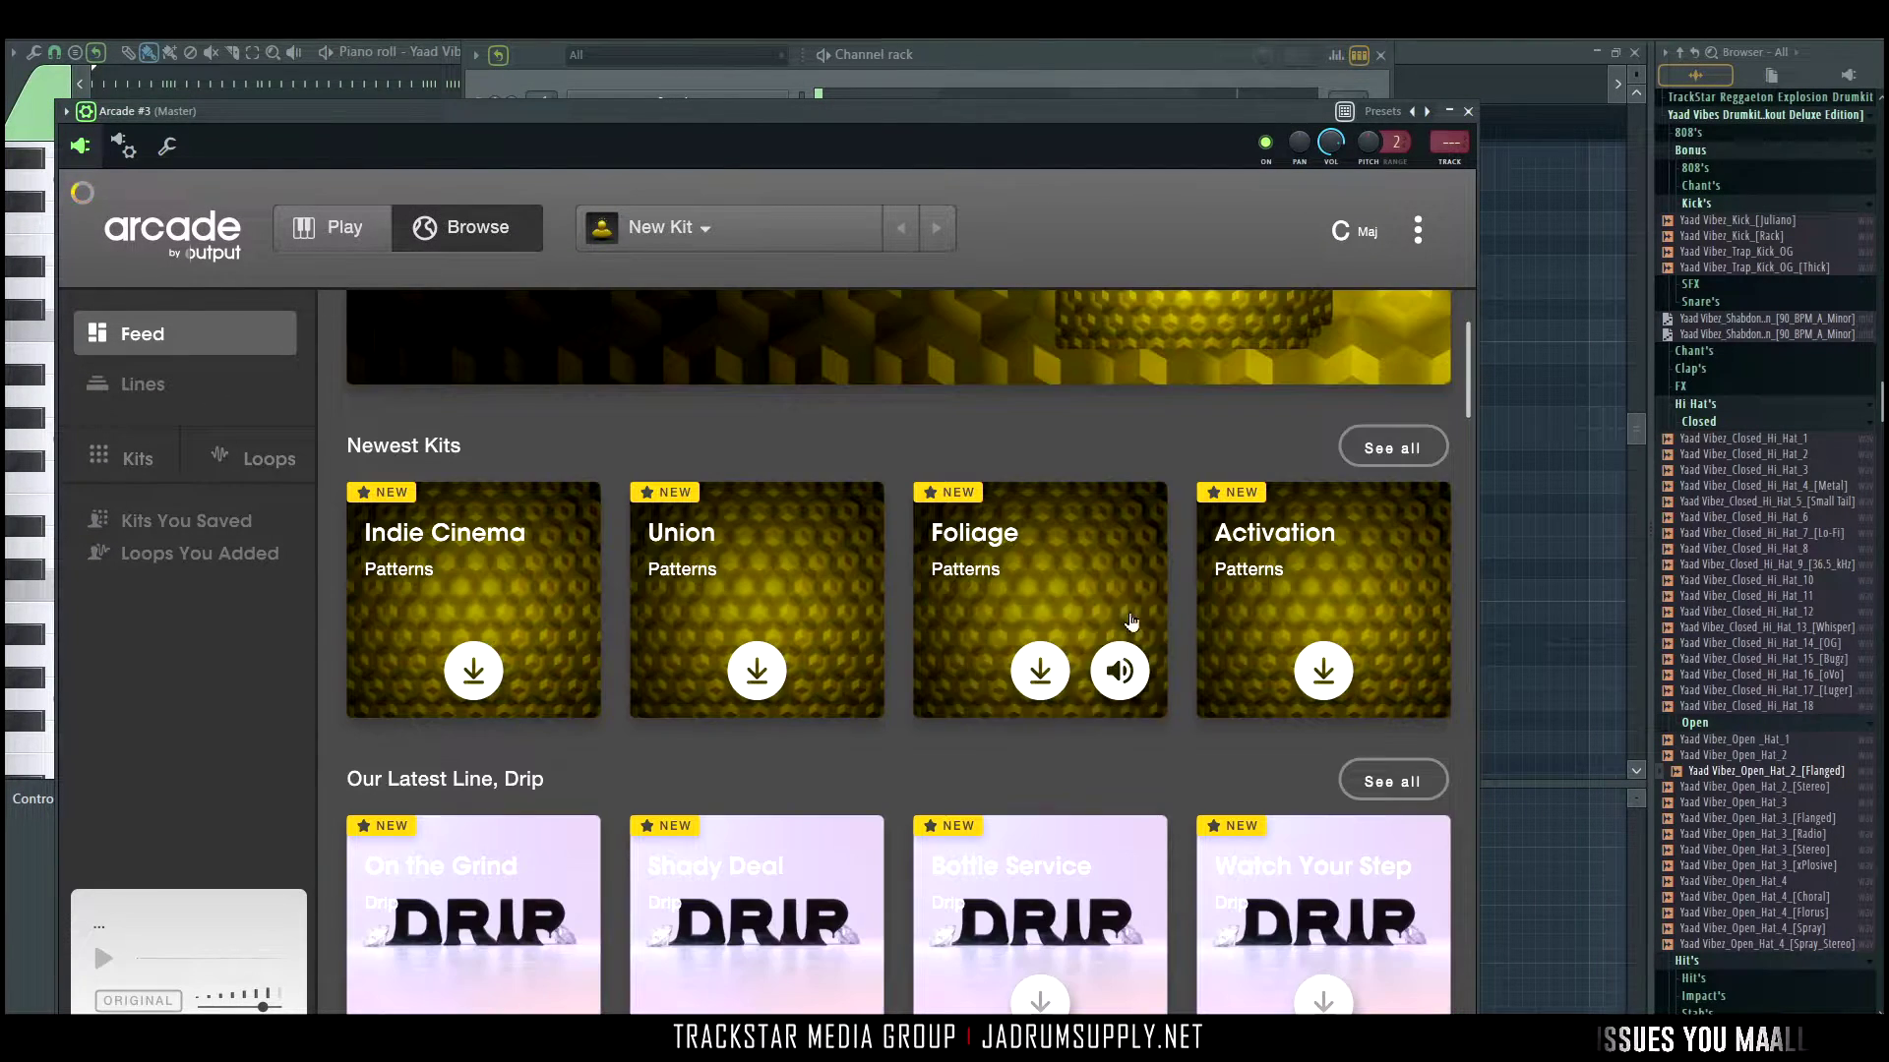
scroll(804, 610, down, 5)
scroll(806, 611, up, 8)
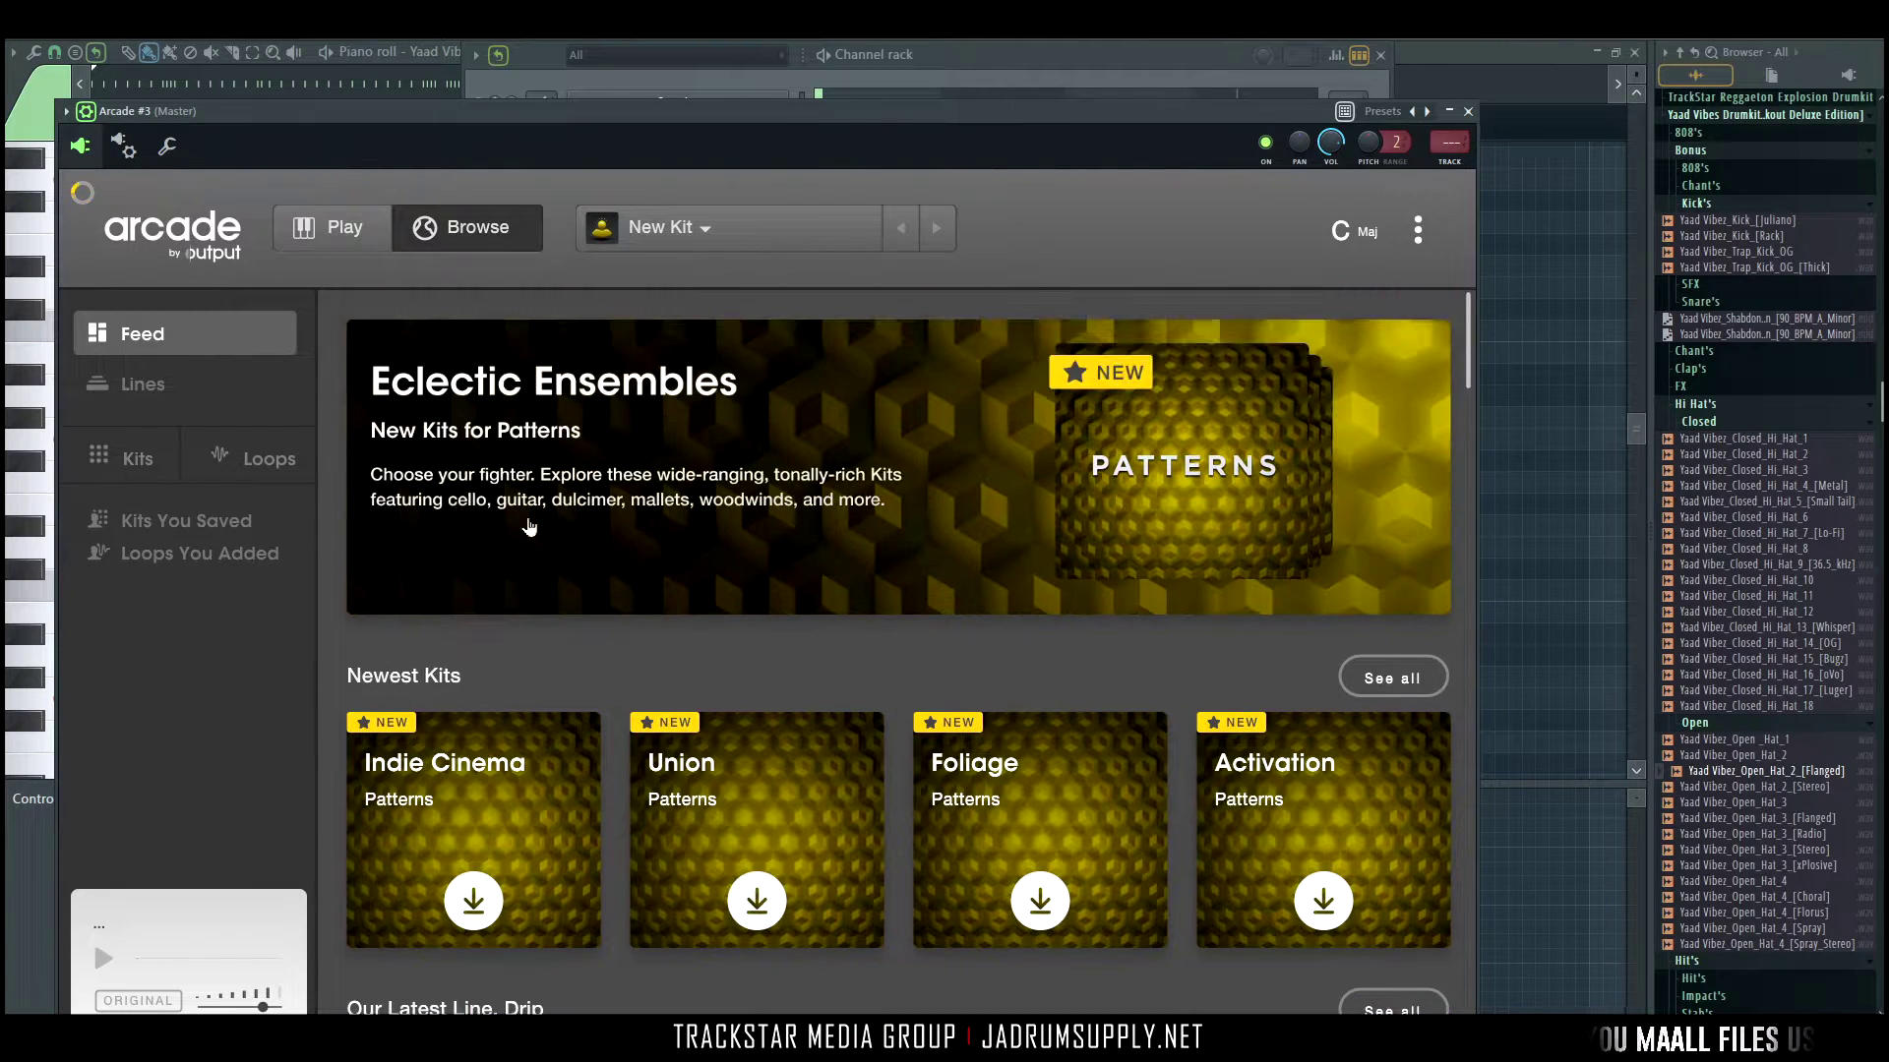
scroll(777, 689, down, 7)
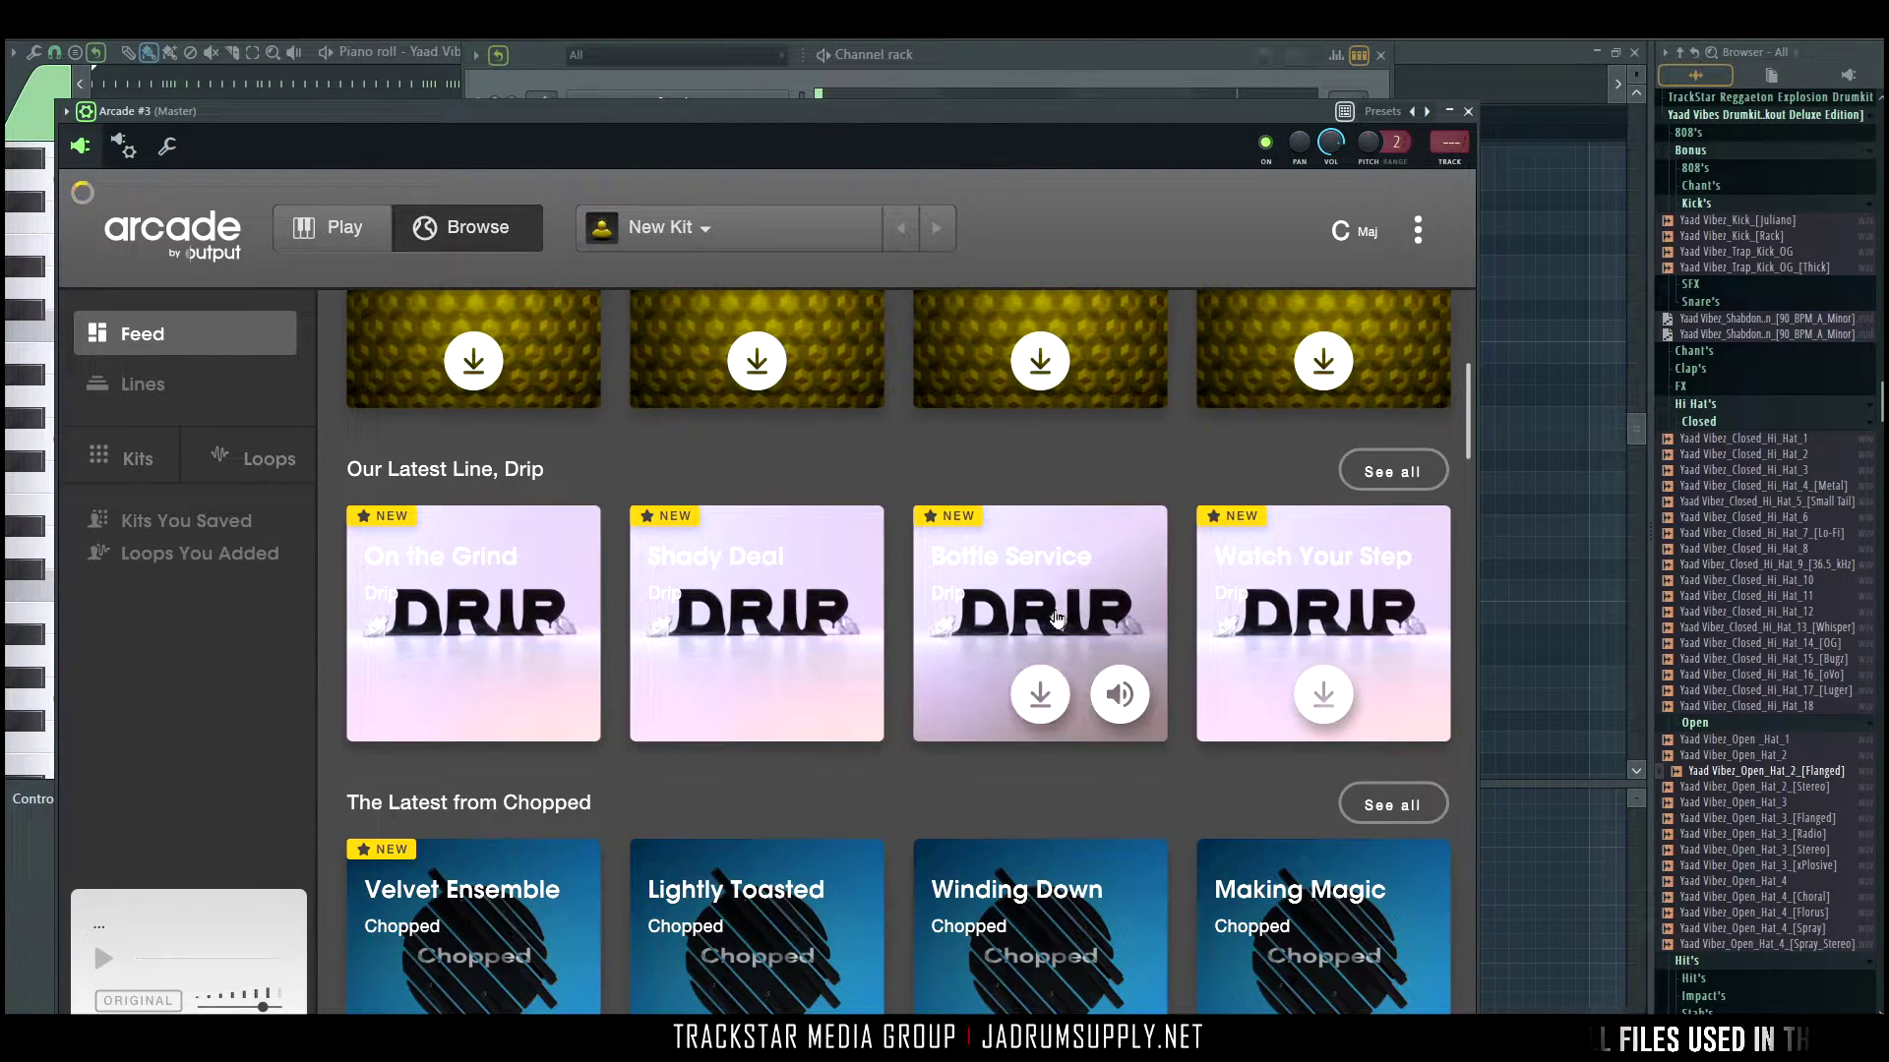
mouse_move(566, 712)
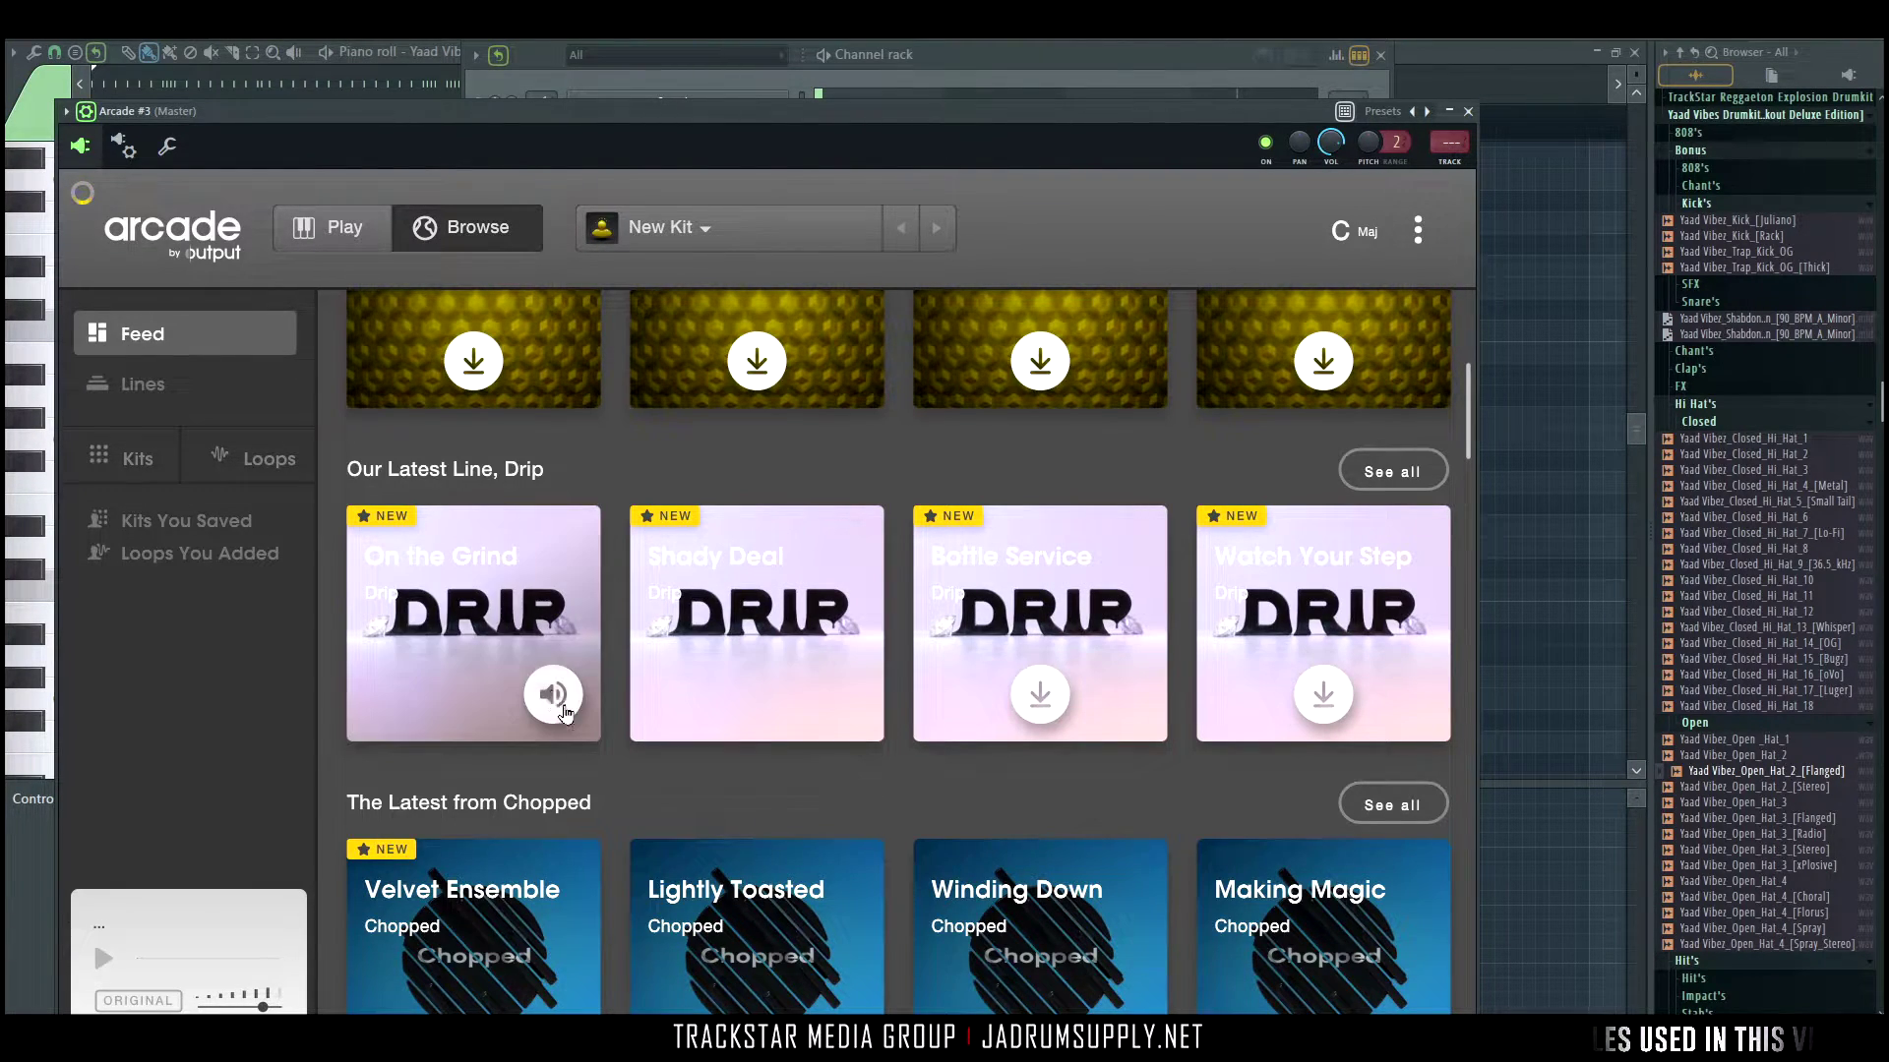
click(474, 612)
click(903, 973)
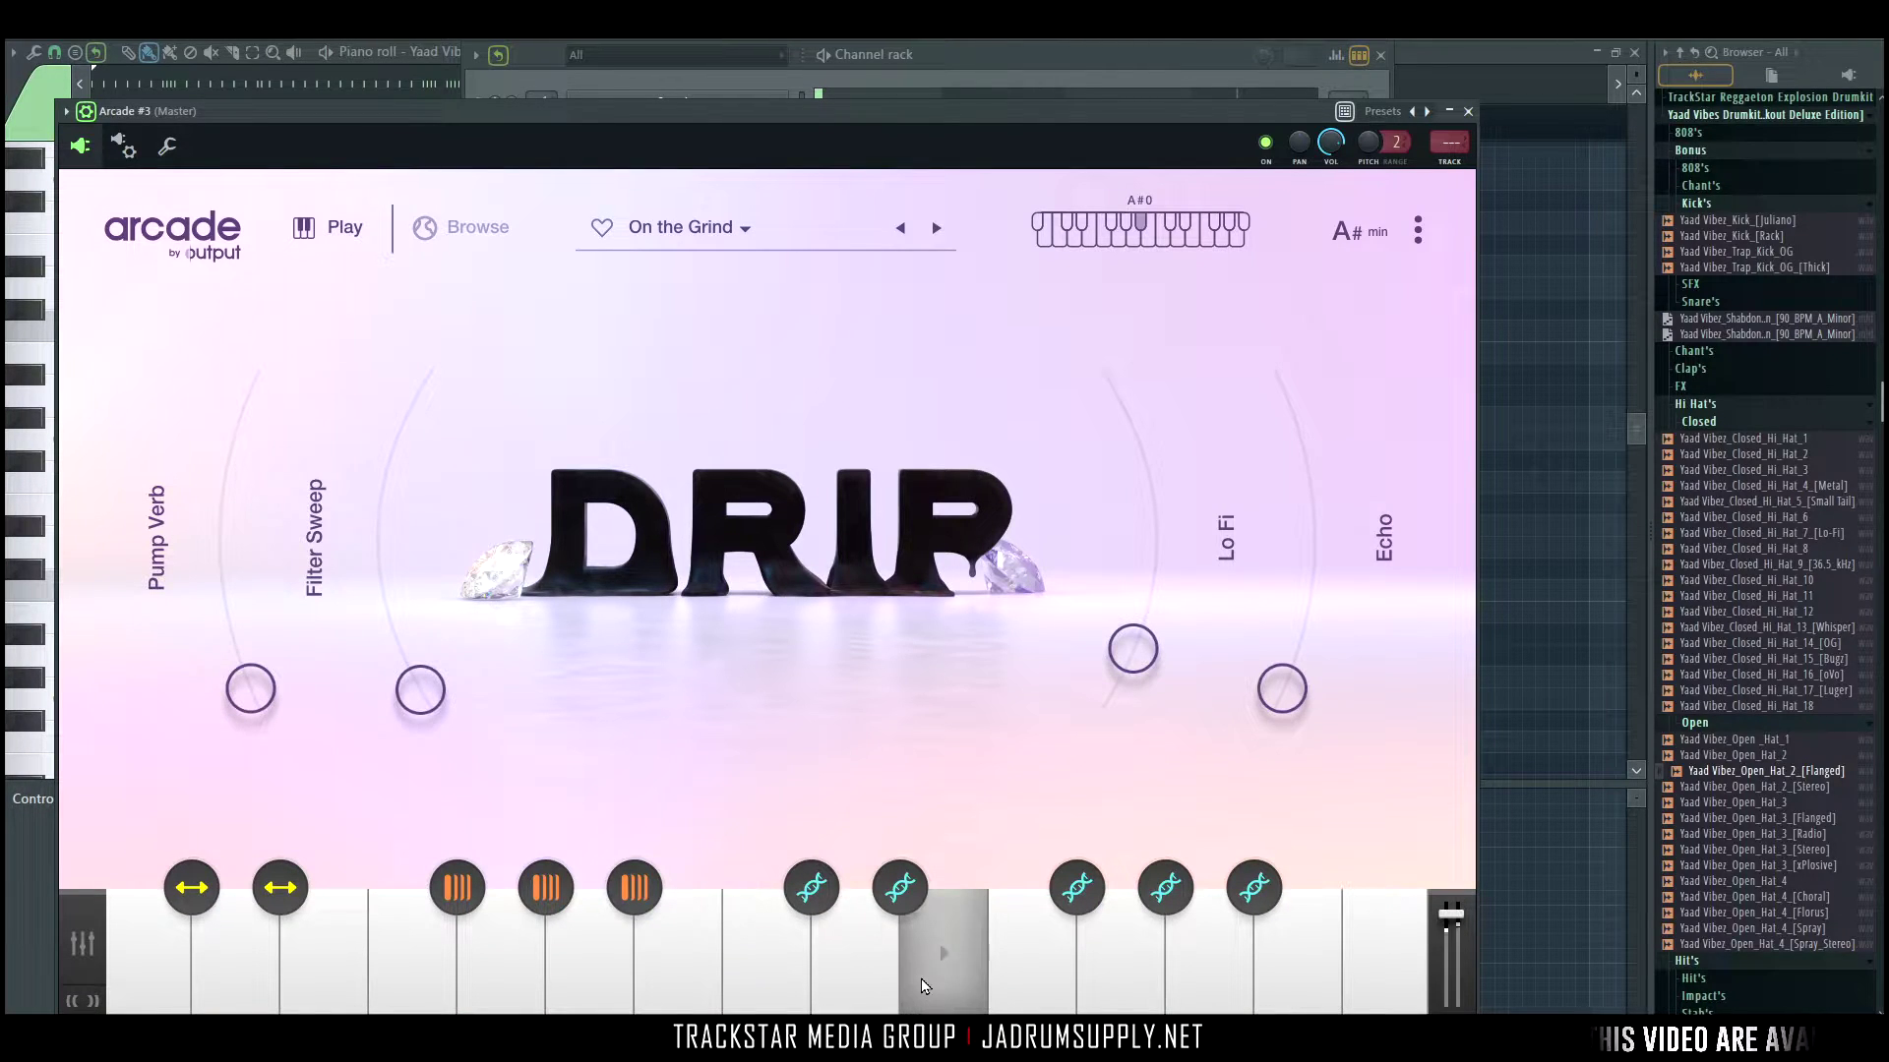
Load the Shady Deal kit from the Drip line and audition its samples.
click(681, 224)
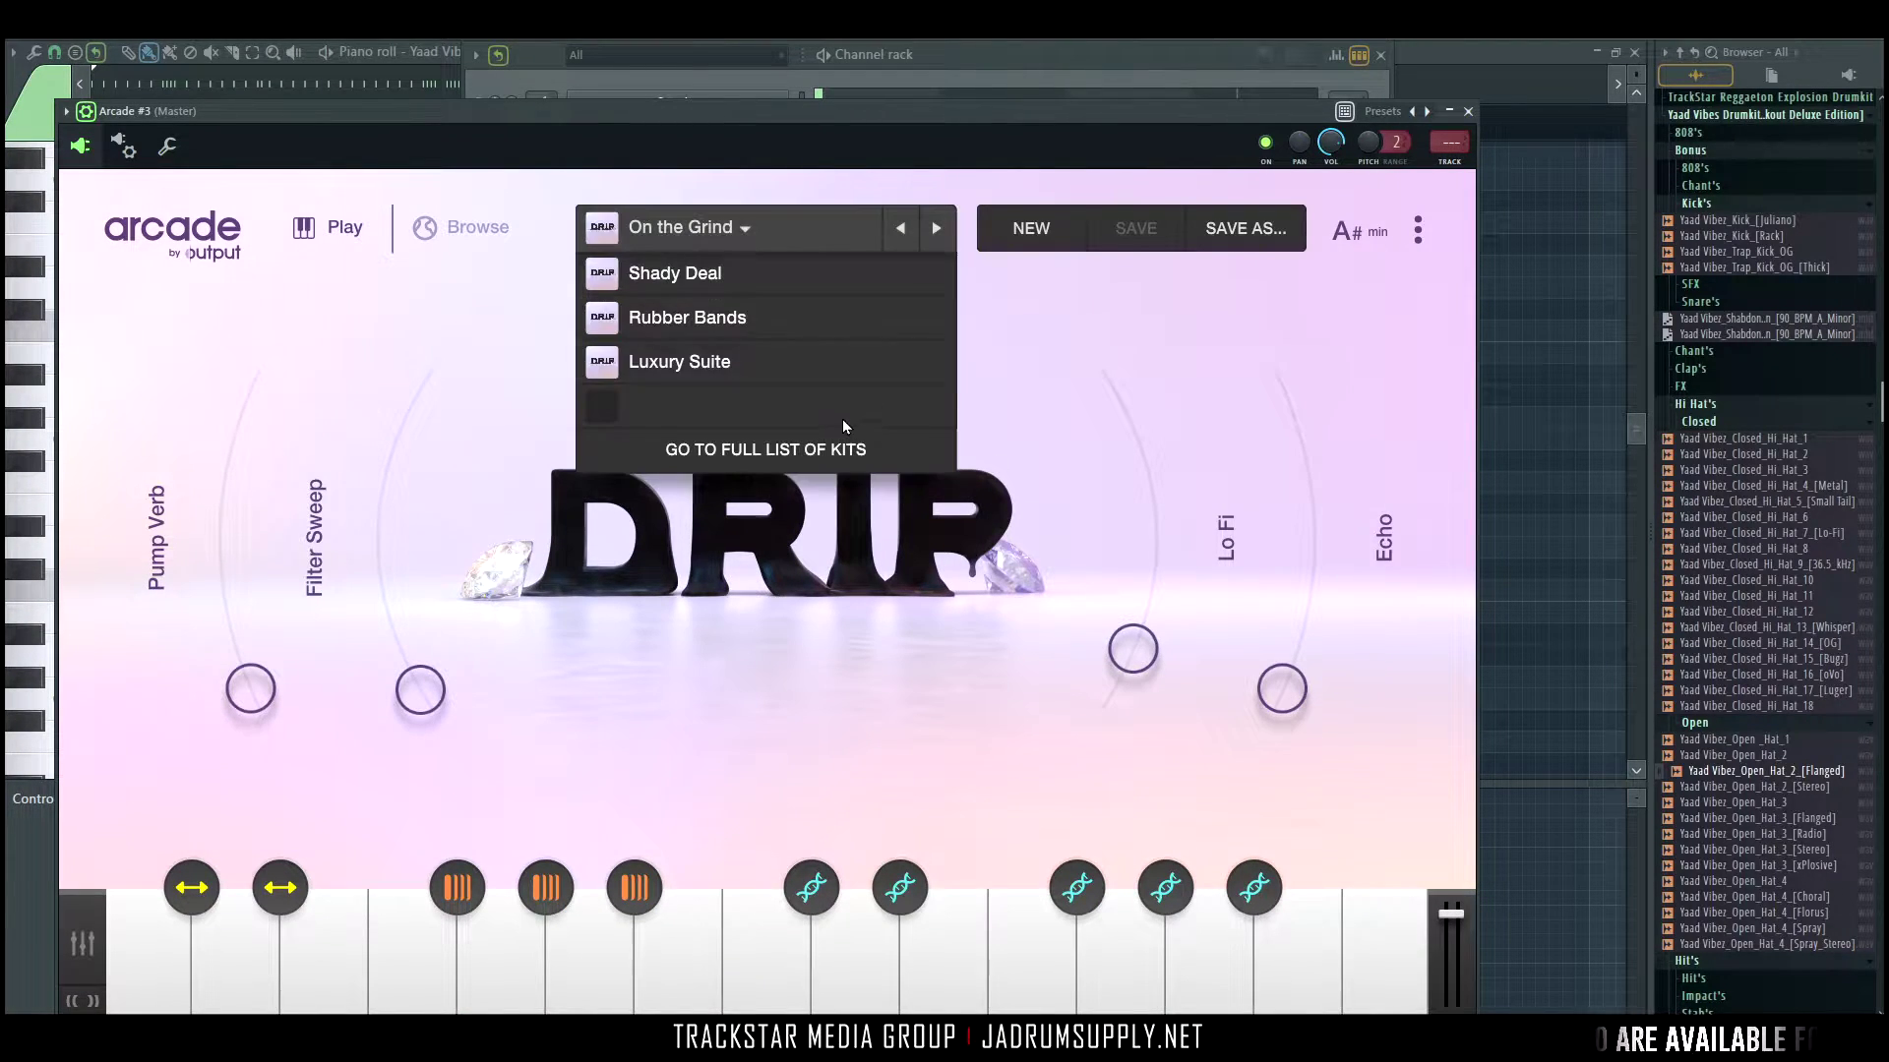
click(675, 269)
click(964, 956)
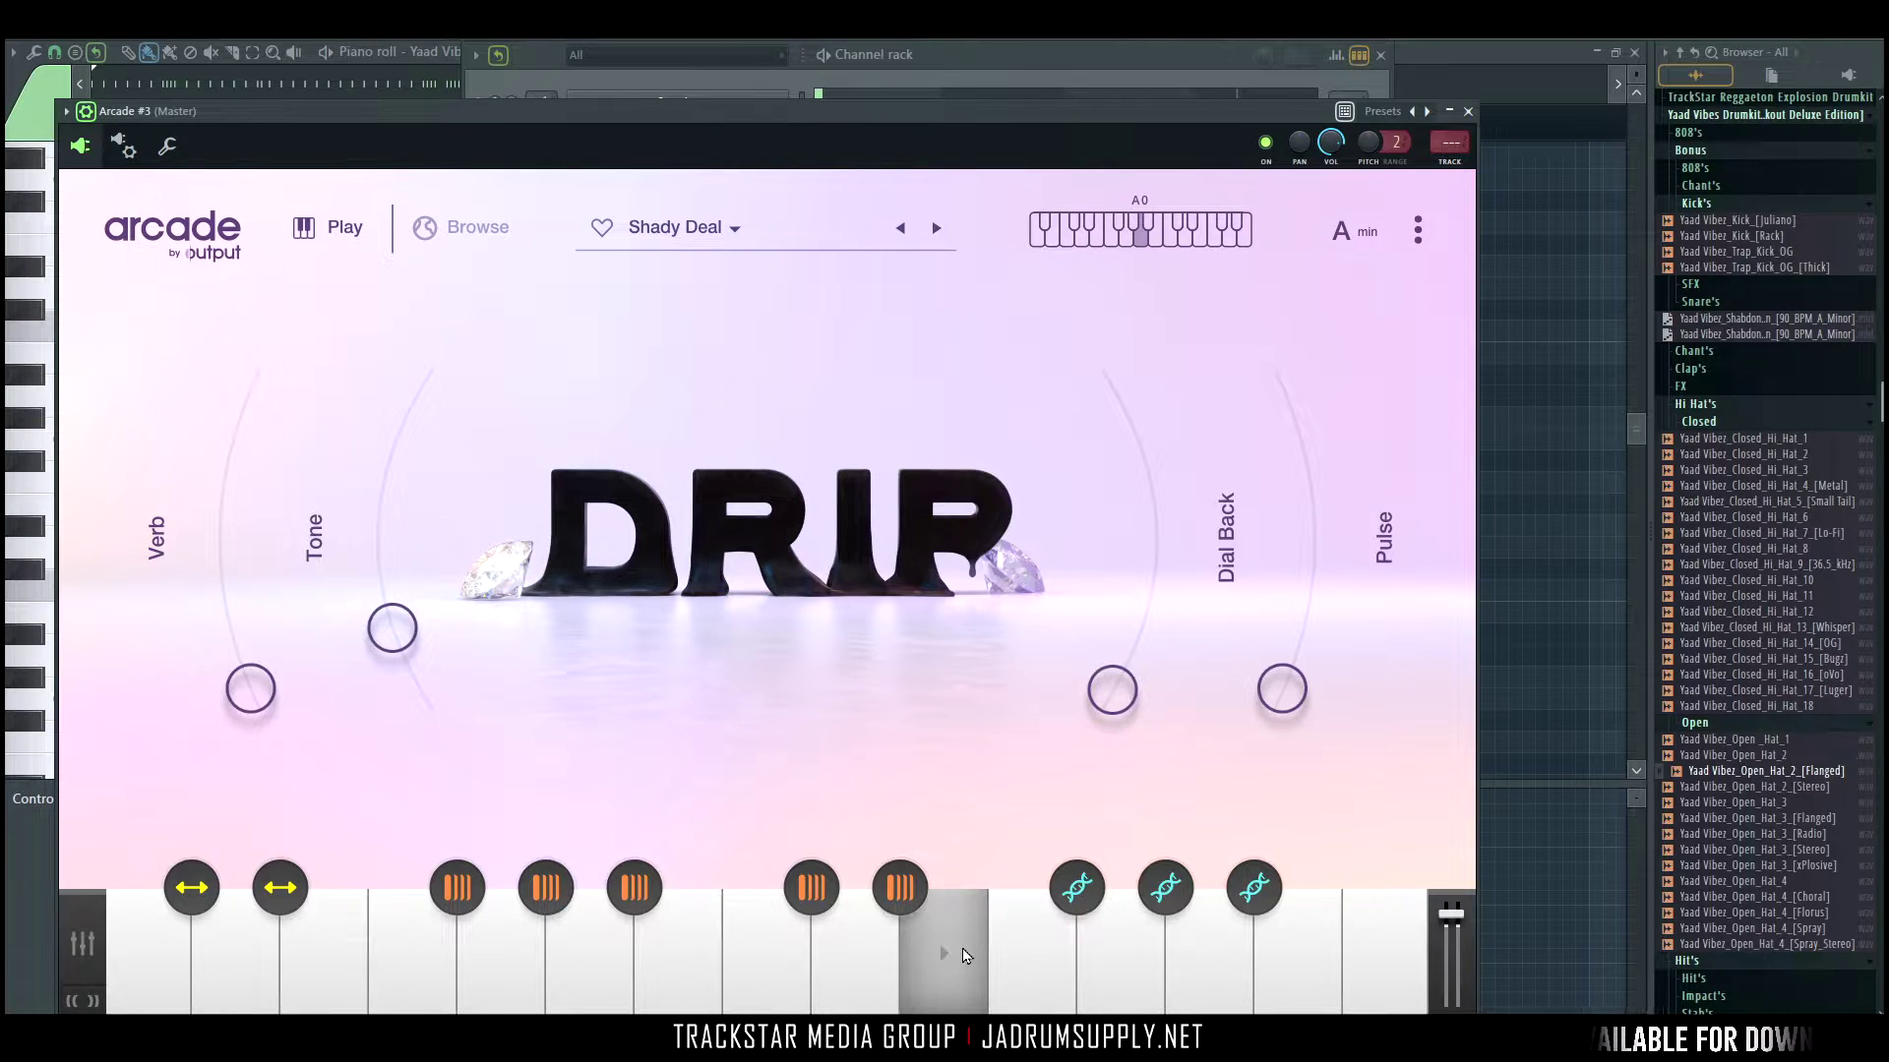
click(1227, 959)
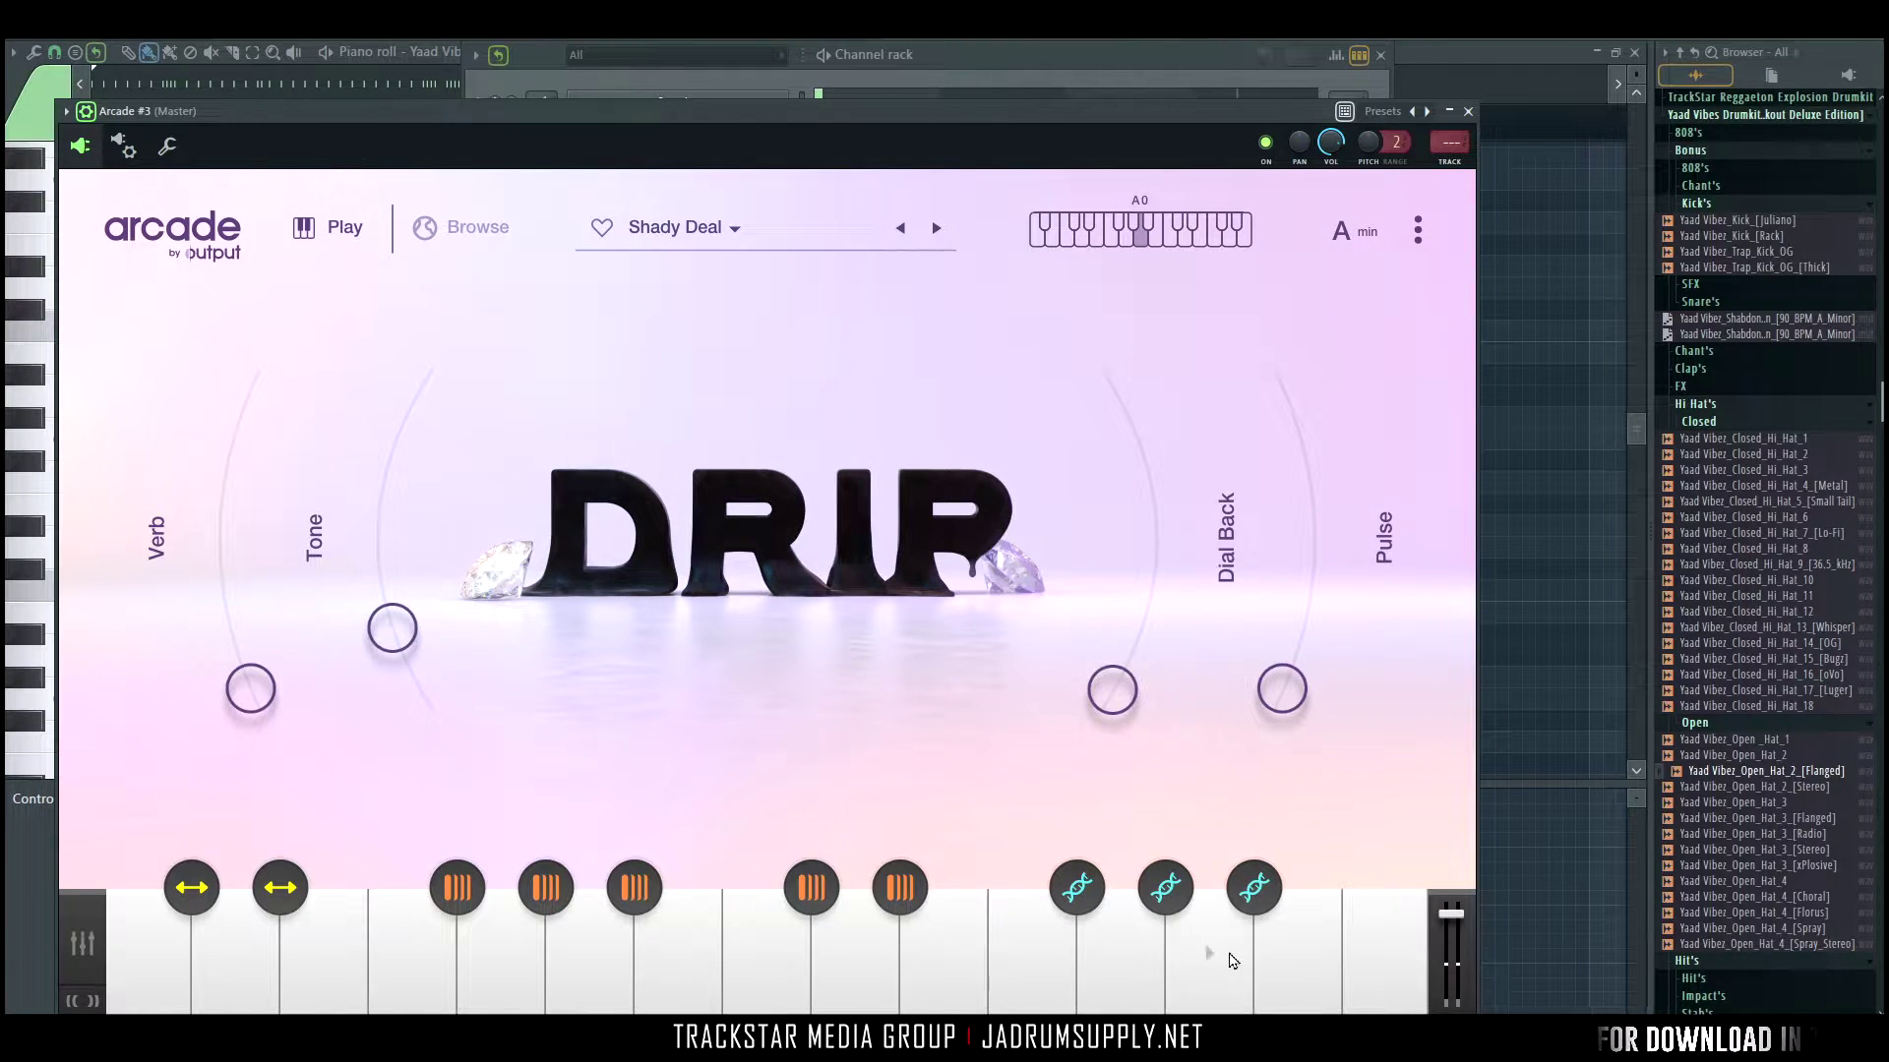
click(1233, 961)
Load the Velvet Ensemble kit from the Chopped line in the Arcade feed and audition its samples.
click(747, 231)
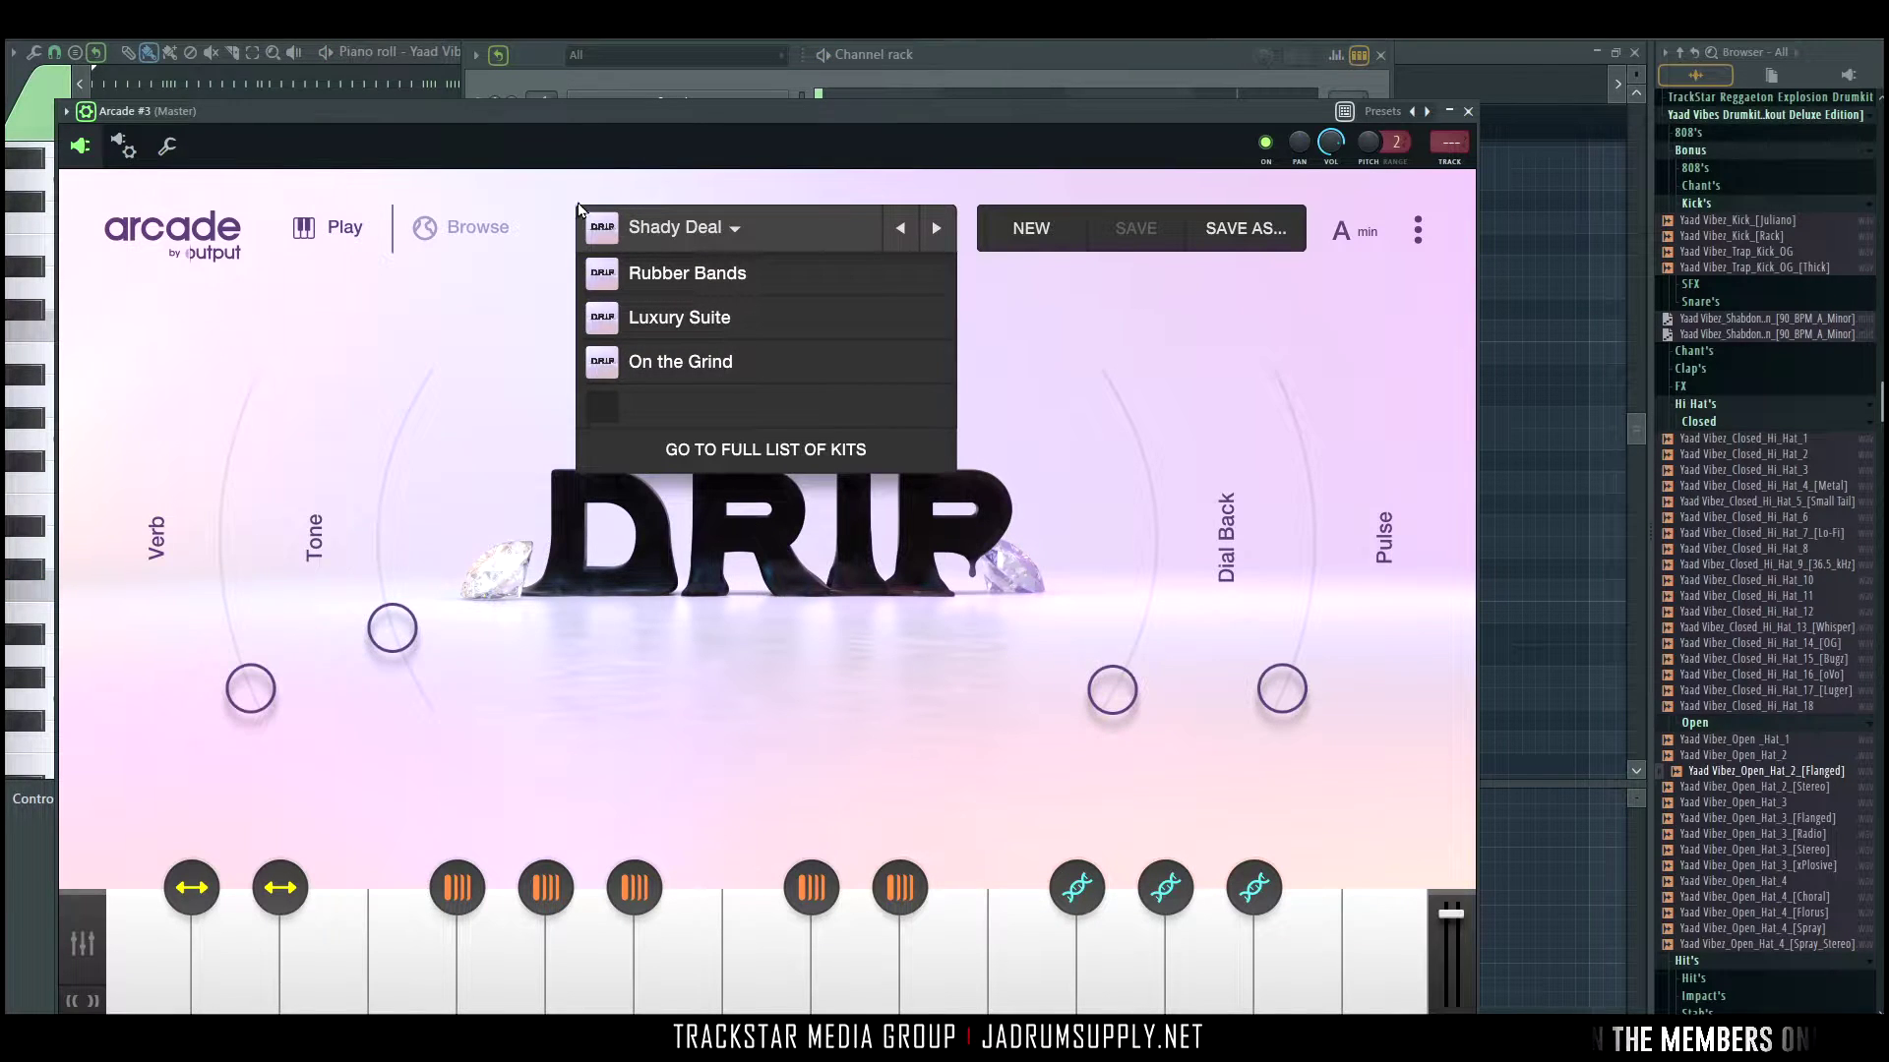
click(433, 229)
scroll(785, 462, down, 3)
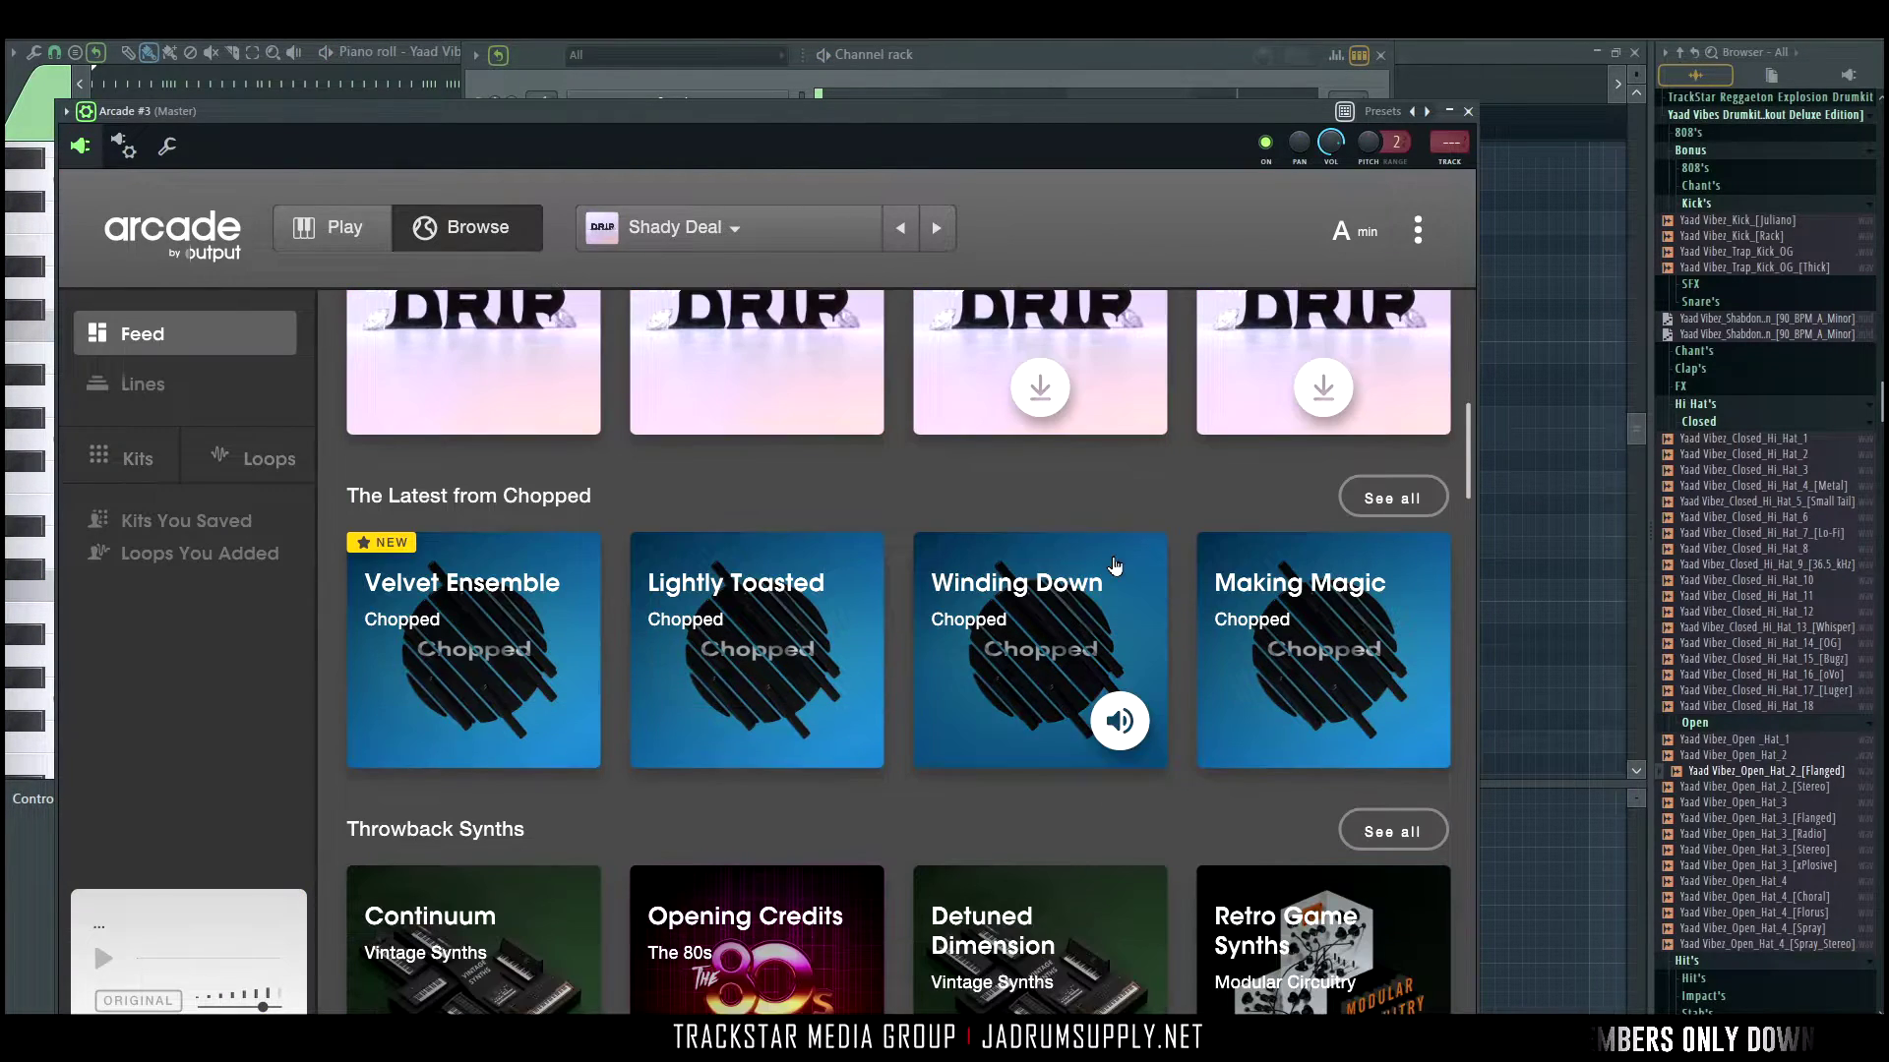
click(438, 735)
mouse_move(834, 942)
click(943, 950)
click(1066, 948)
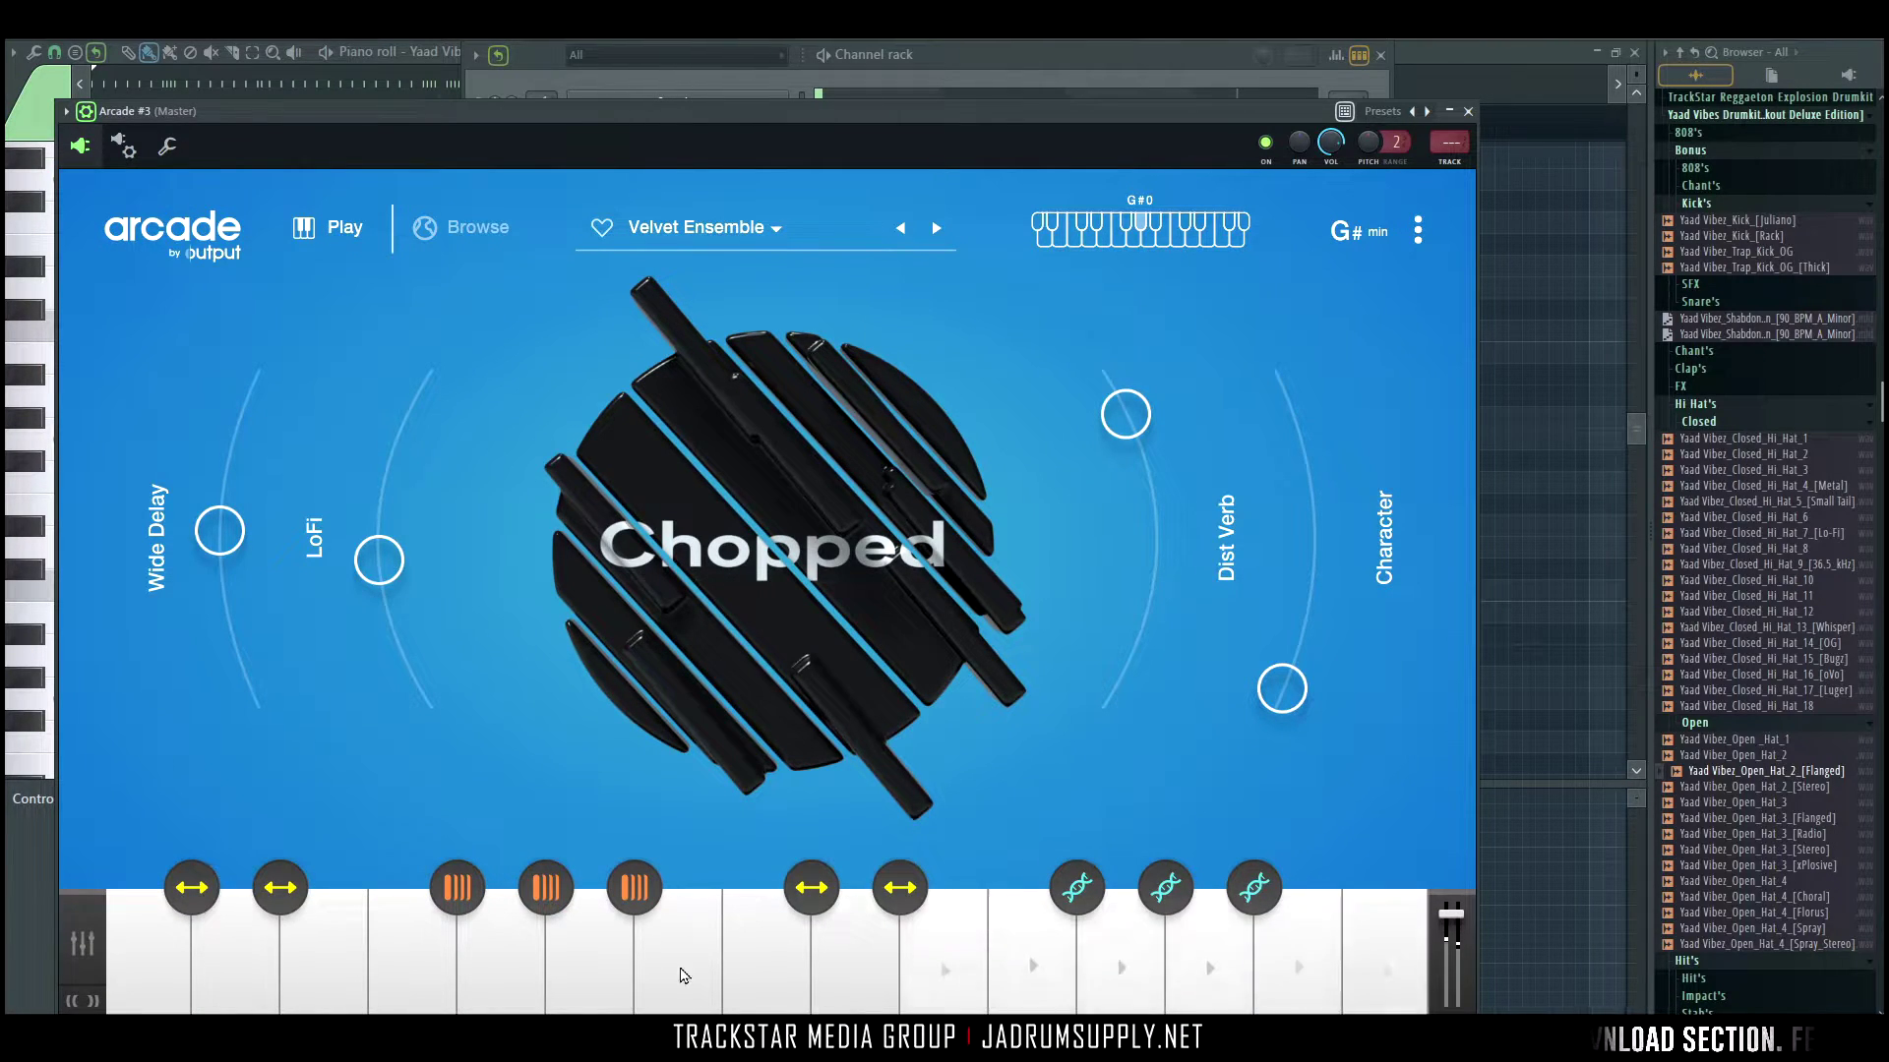
click(416, 972)
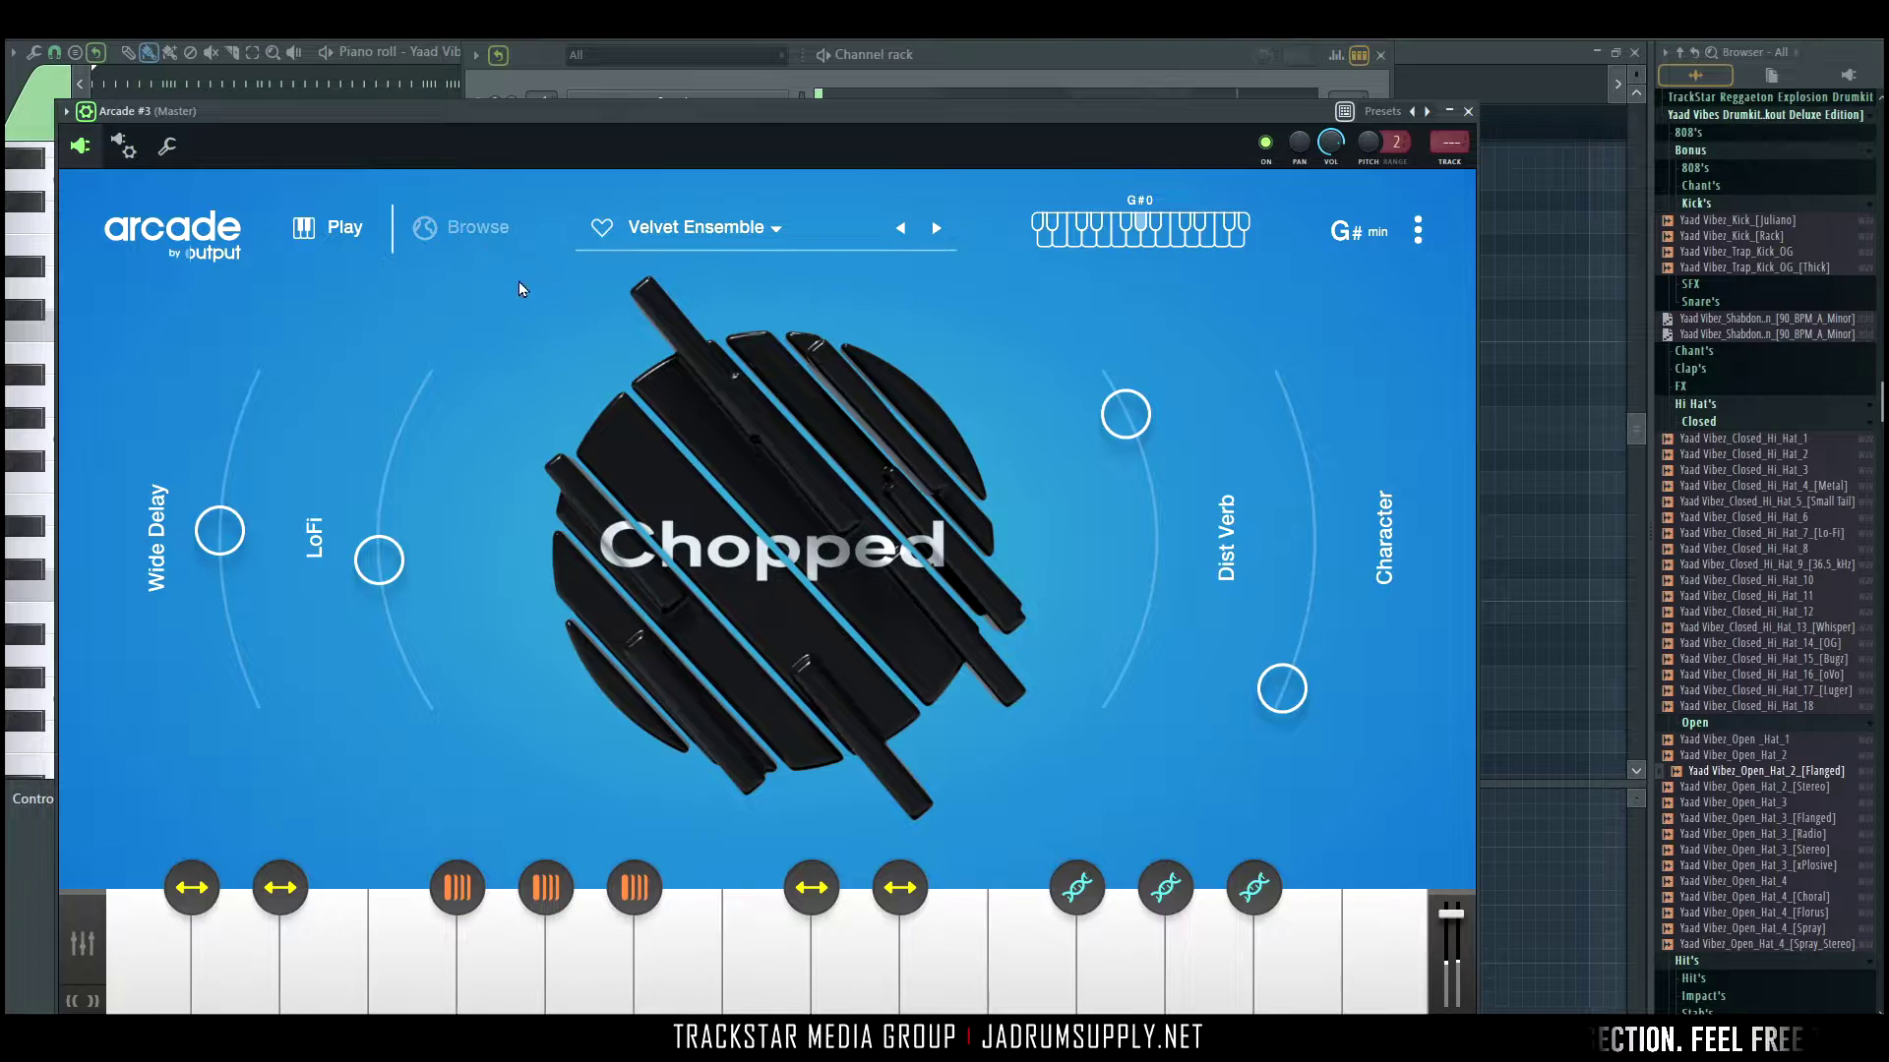
Load the Reconnect kit from the Hooked line in the Arcade feed and open one of its repeater modifiers.
click(472, 227)
scroll(816, 689, down, 5)
scroll(439, 687, down, 3)
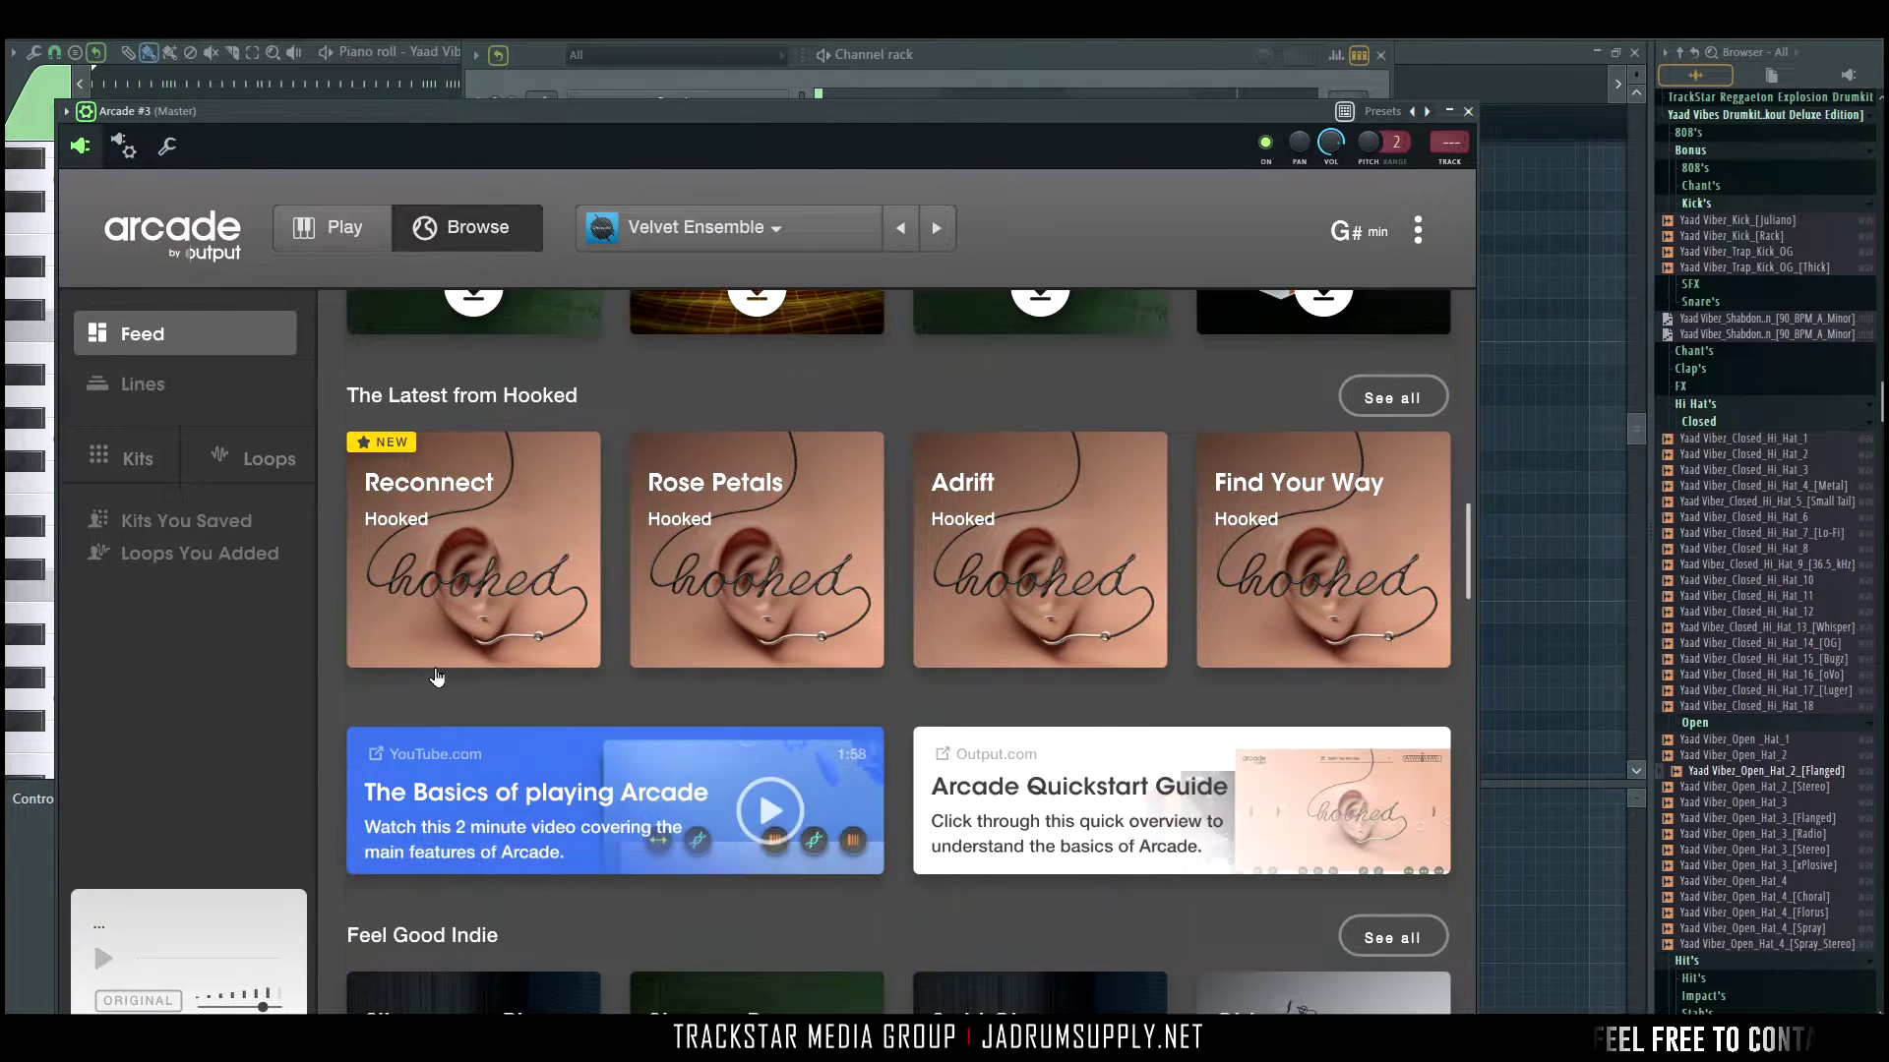
click(472, 610)
click(633, 933)
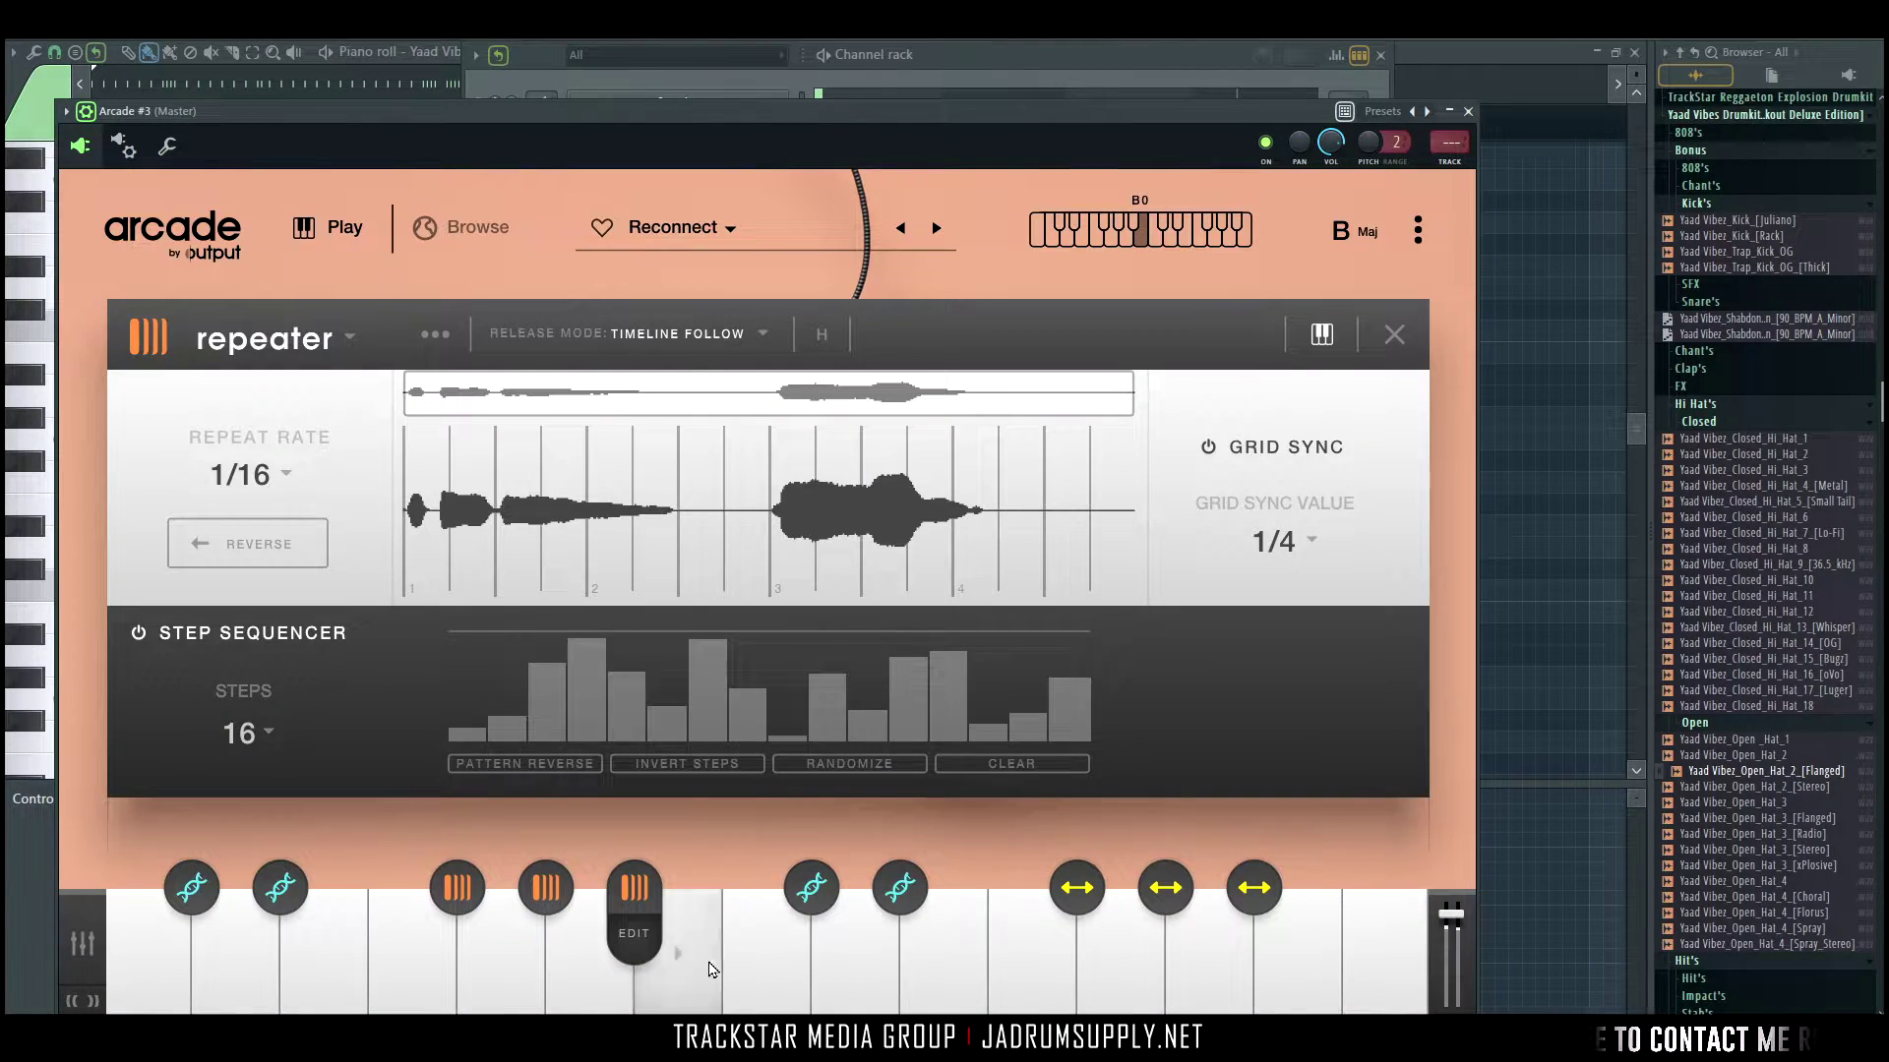
Search the Arcade kits for "vox" and download the Give the Signal and Construction King kits.
click(468, 237)
scroll(785, 534, down, 5)
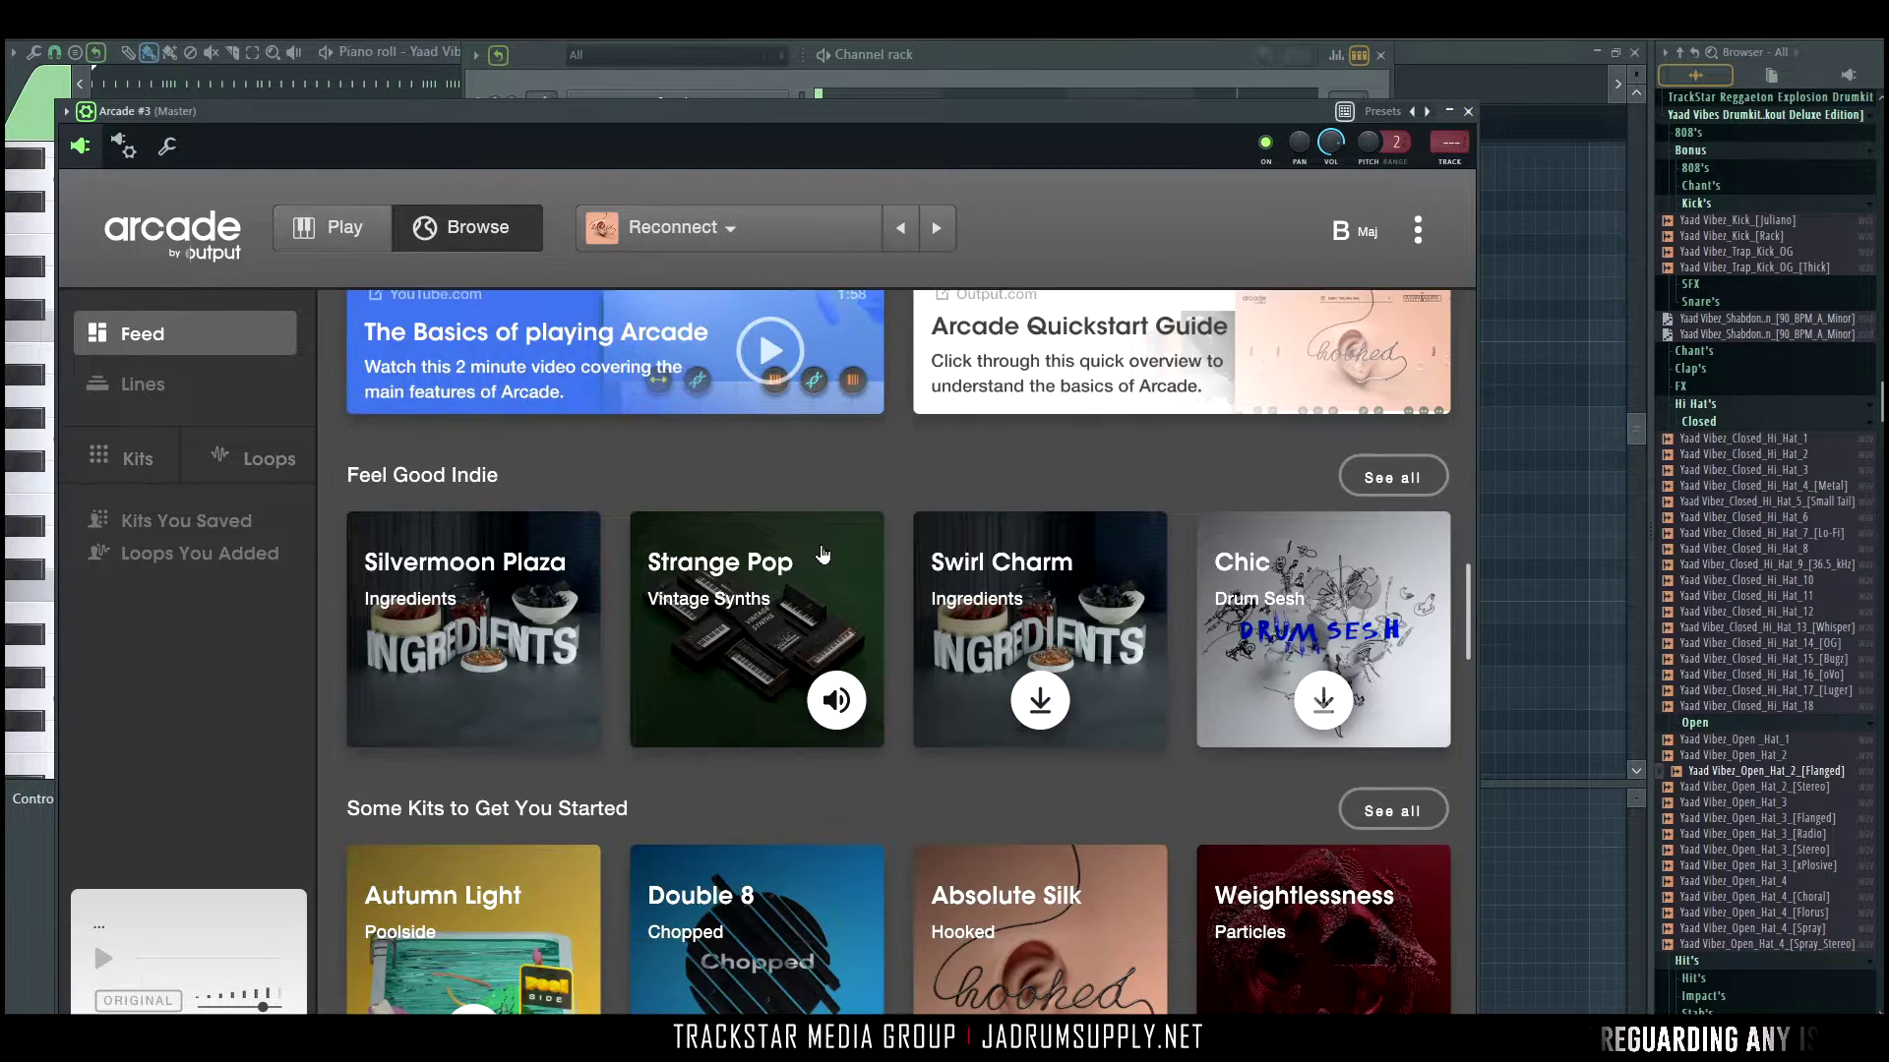
scroll(823, 554, down, 3)
scroll(814, 664, down, 3)
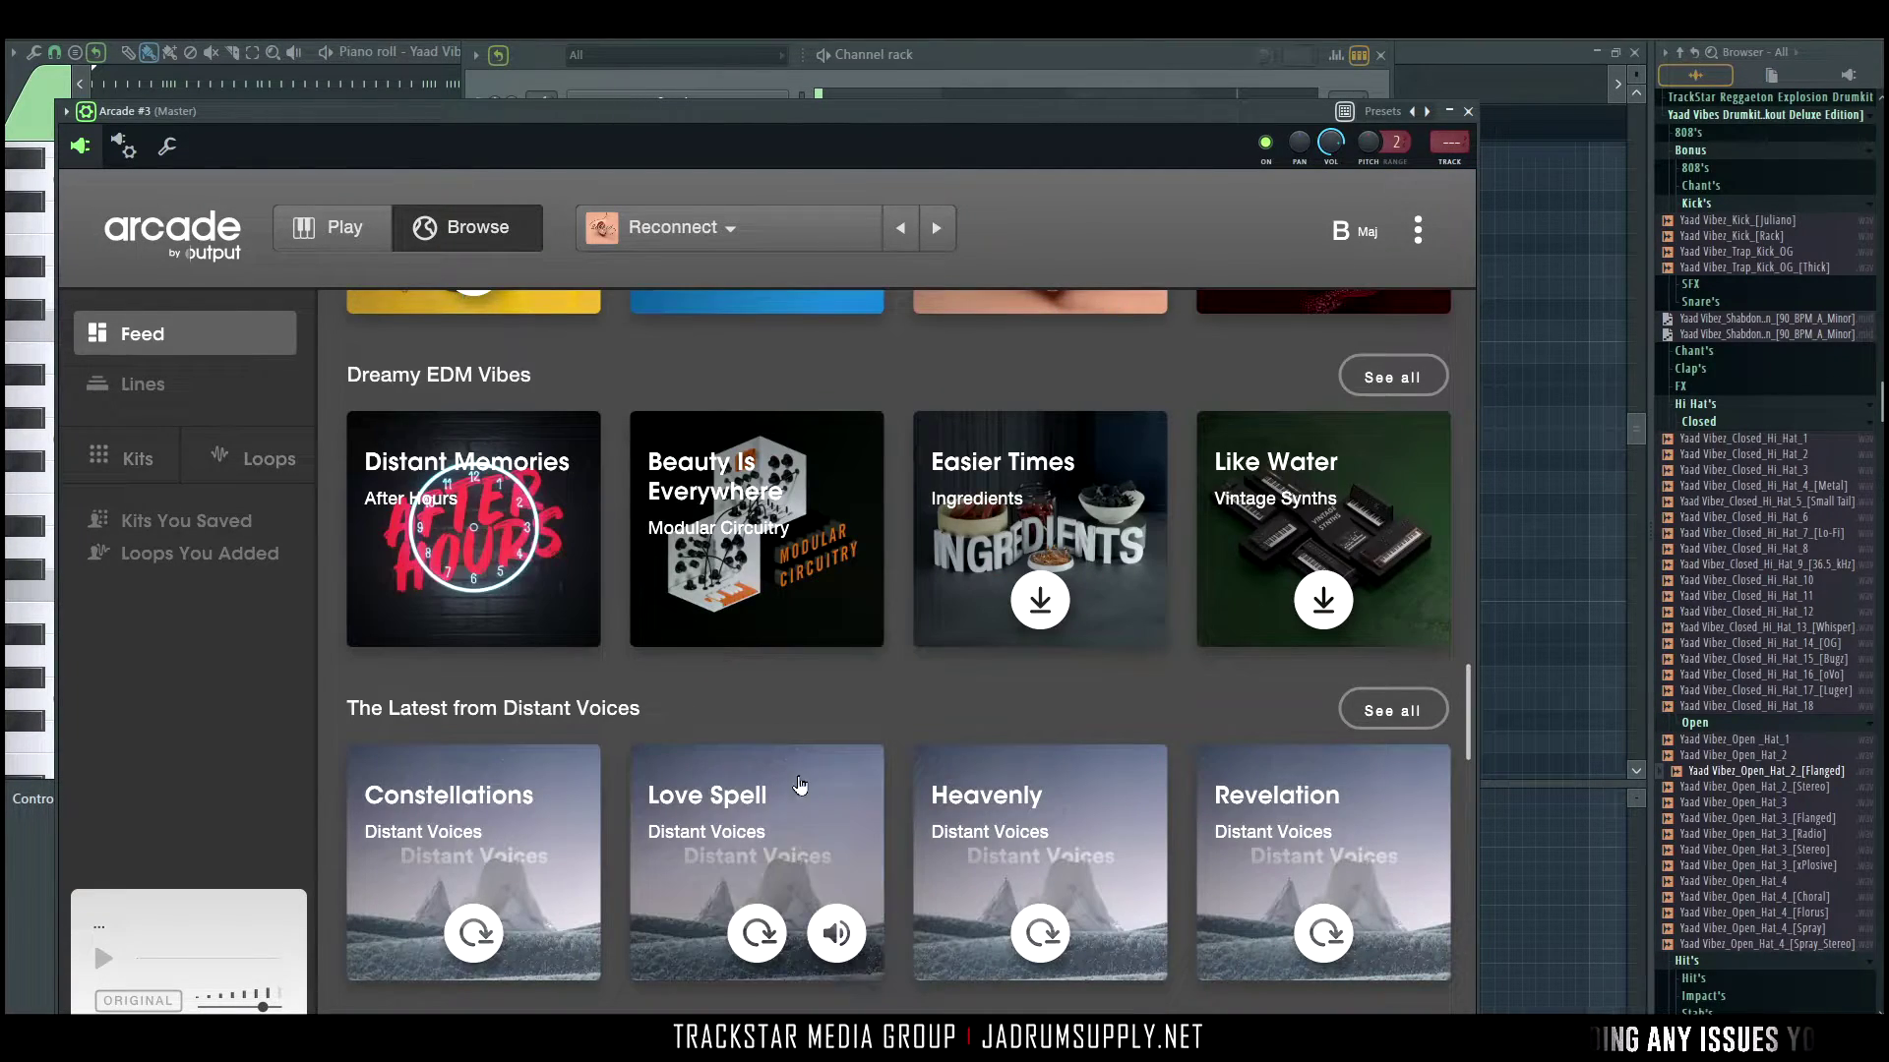
scroll(886, 555, down, 5)
click(469, 229)
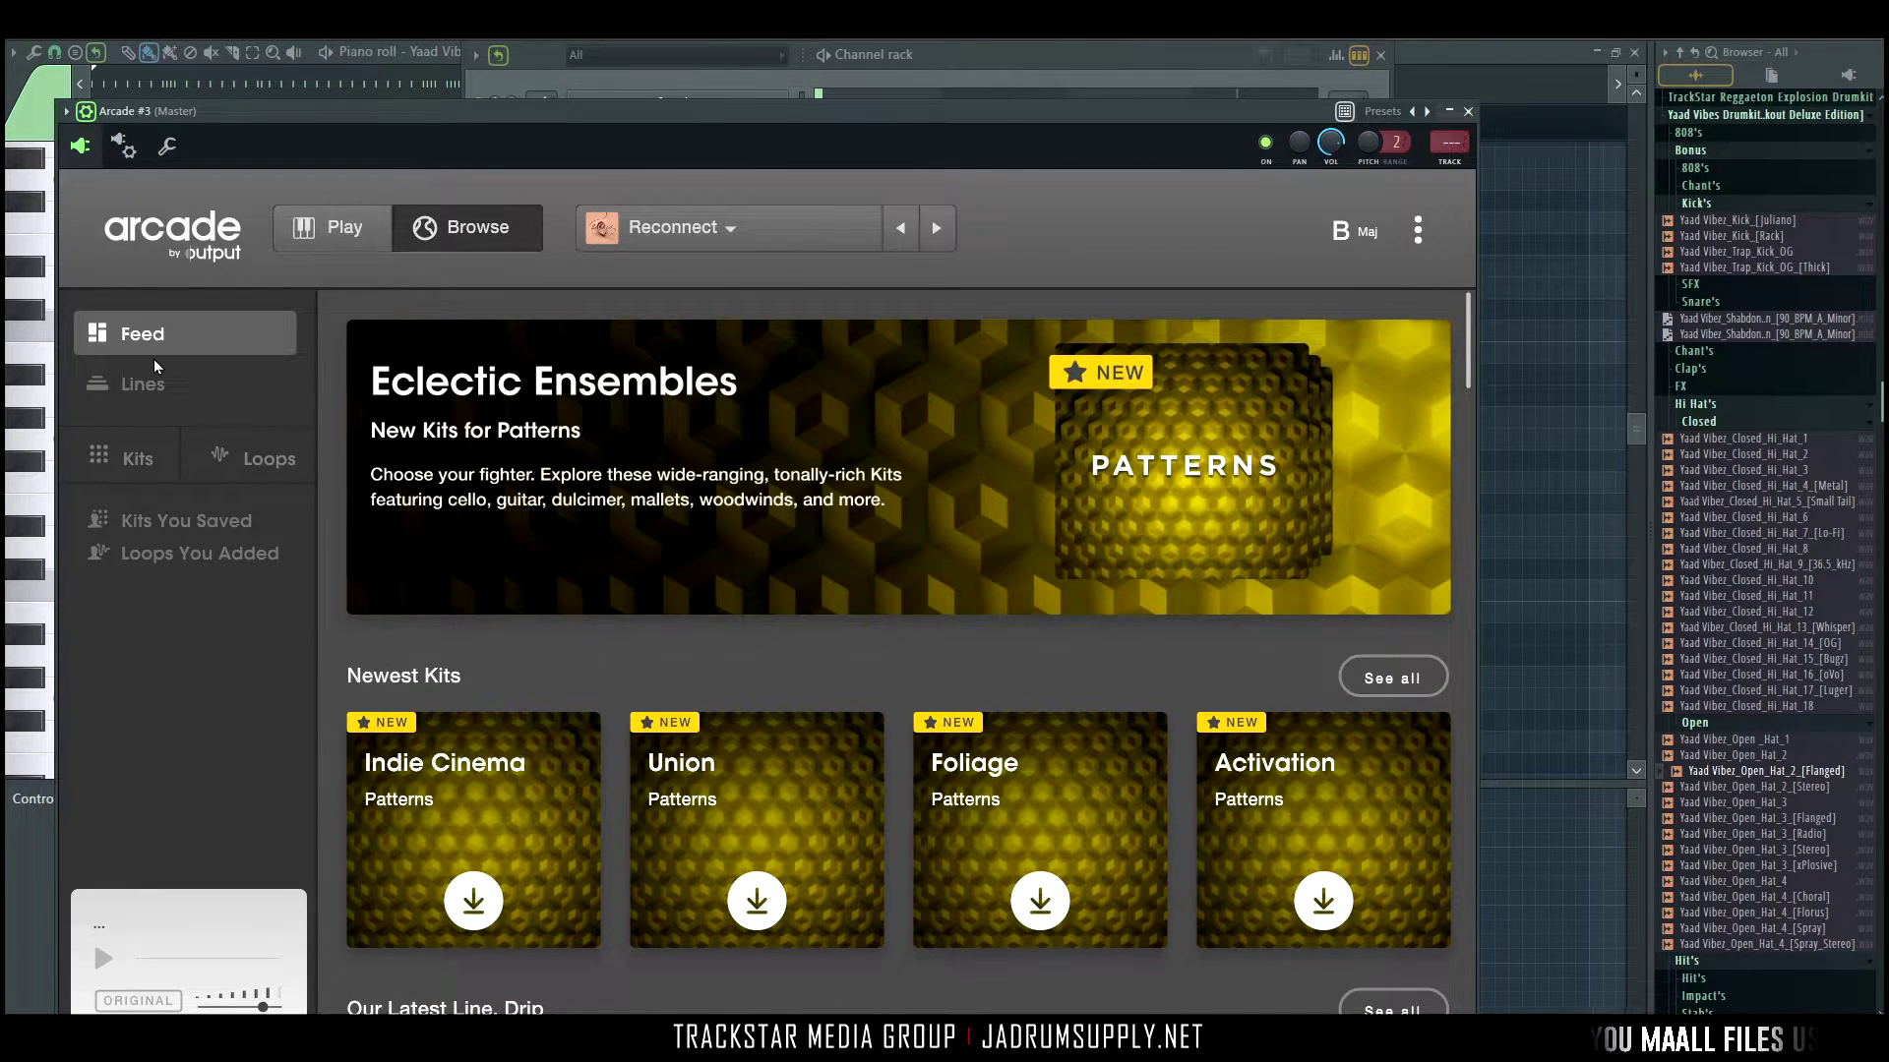
click(169, 453)
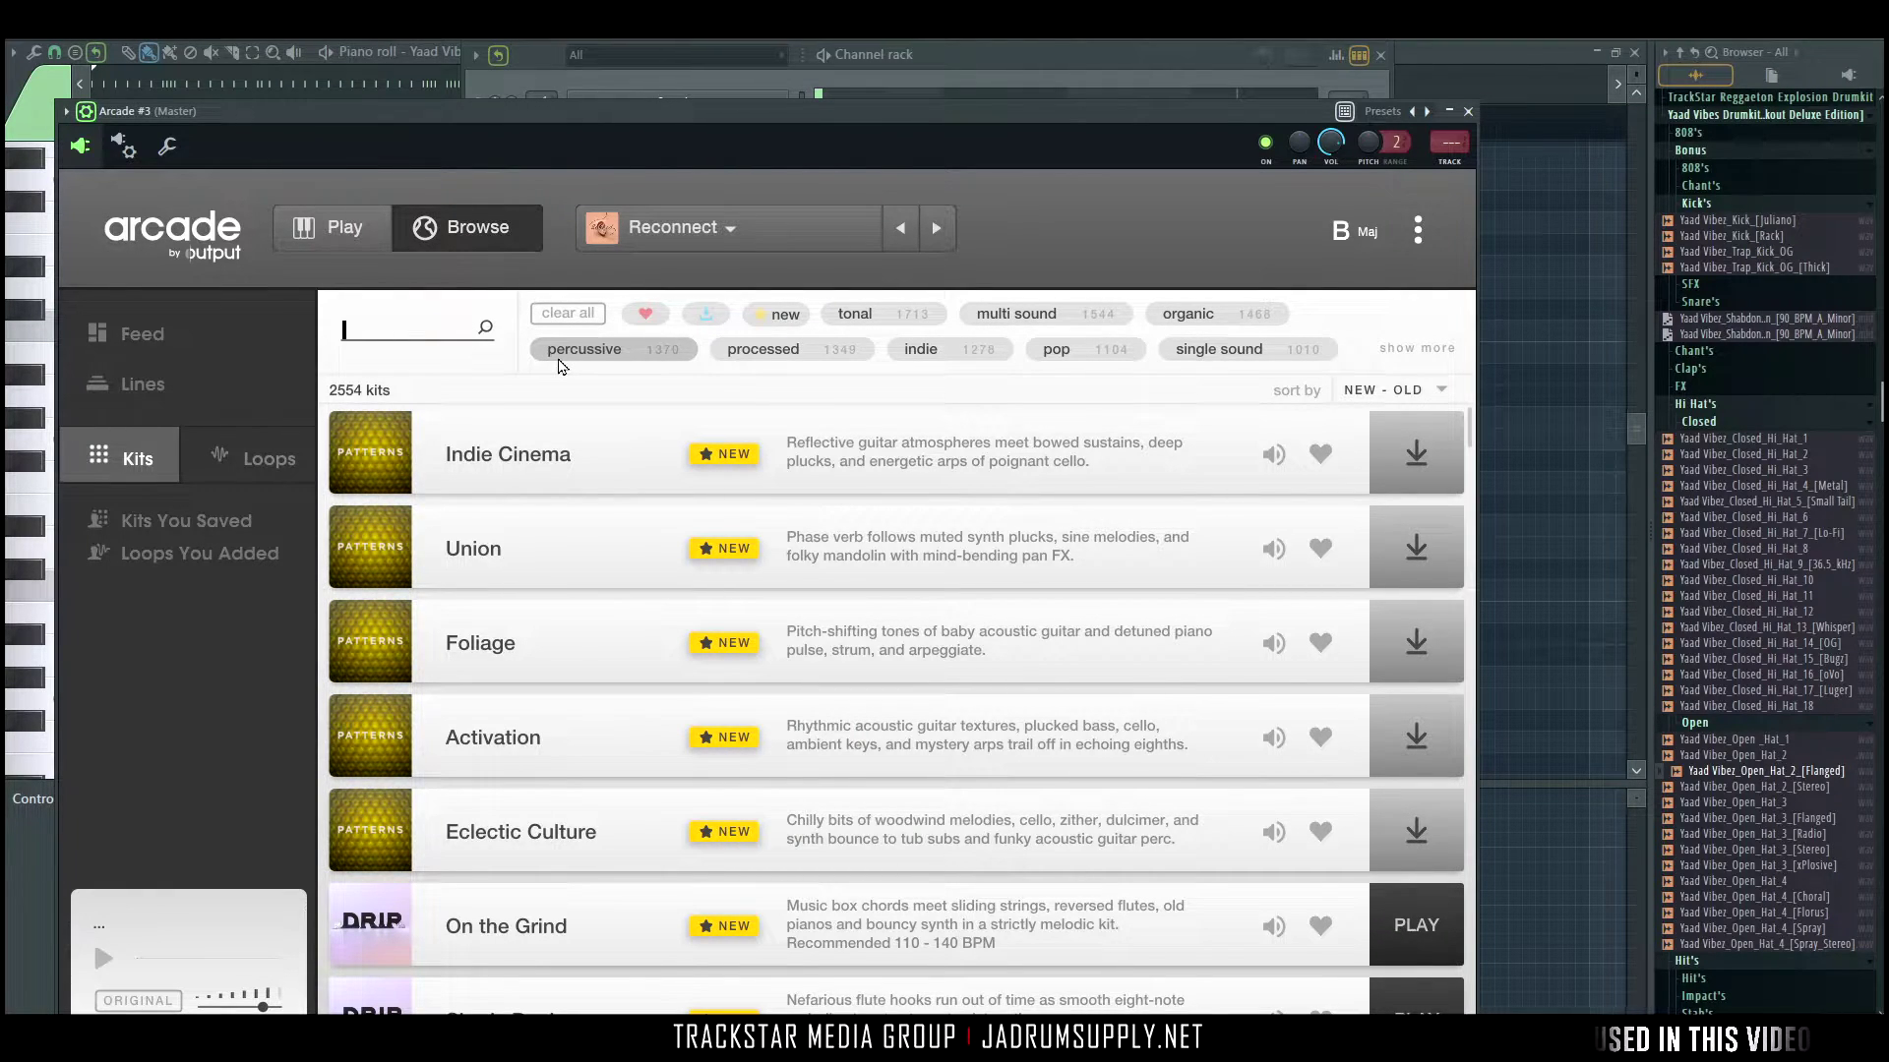
key(Return)
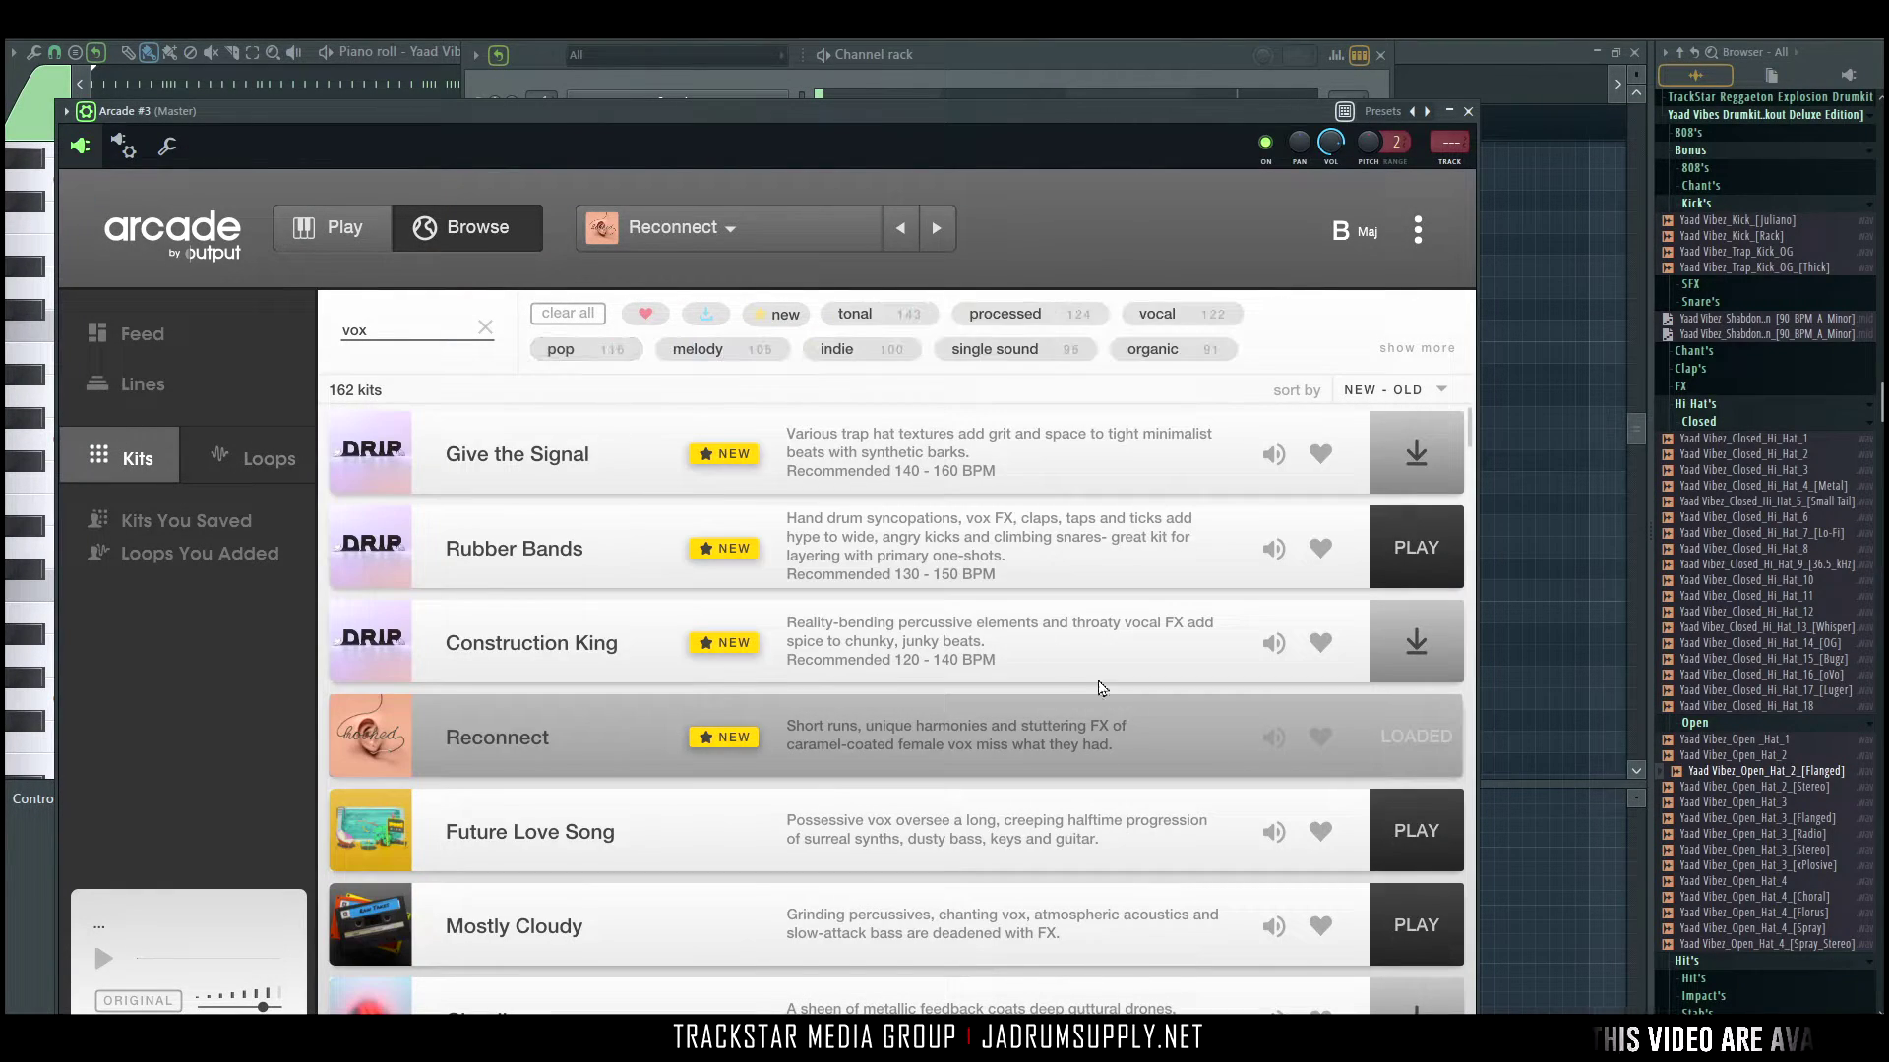
click(1385, 465)
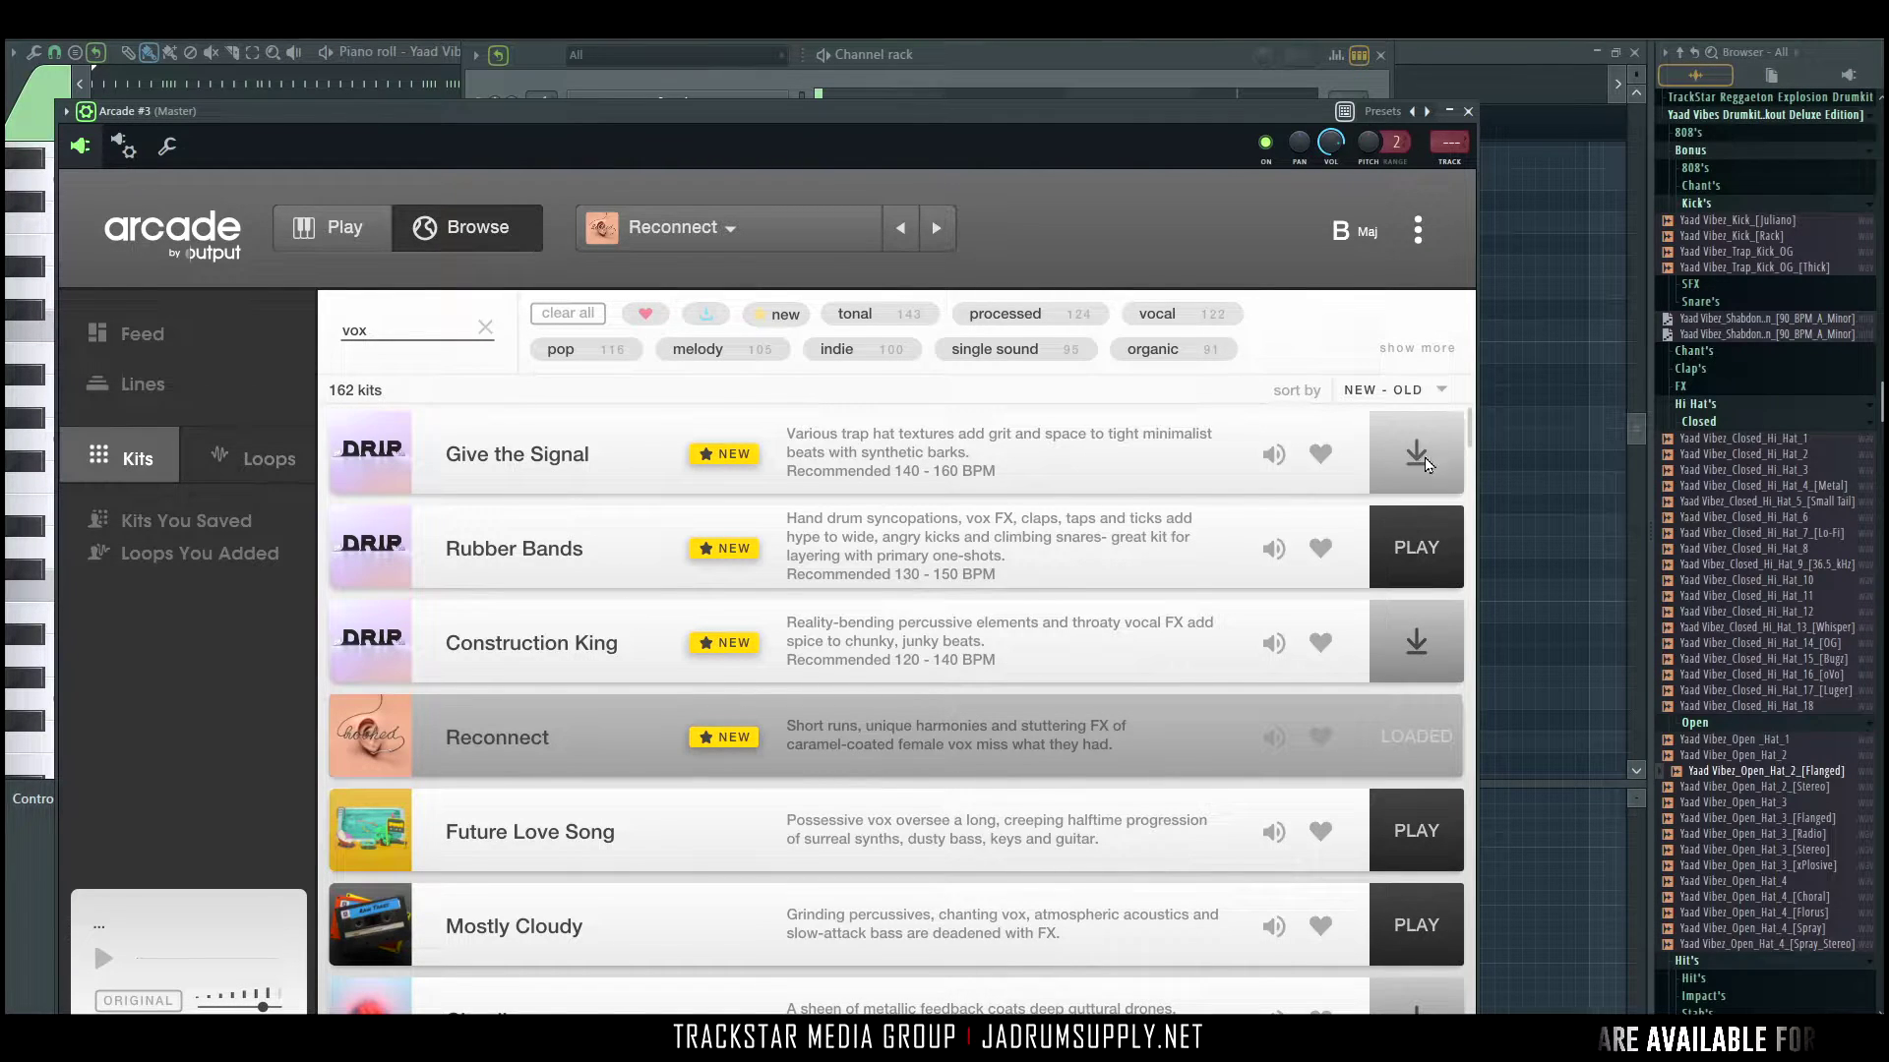
click(1415, 649)
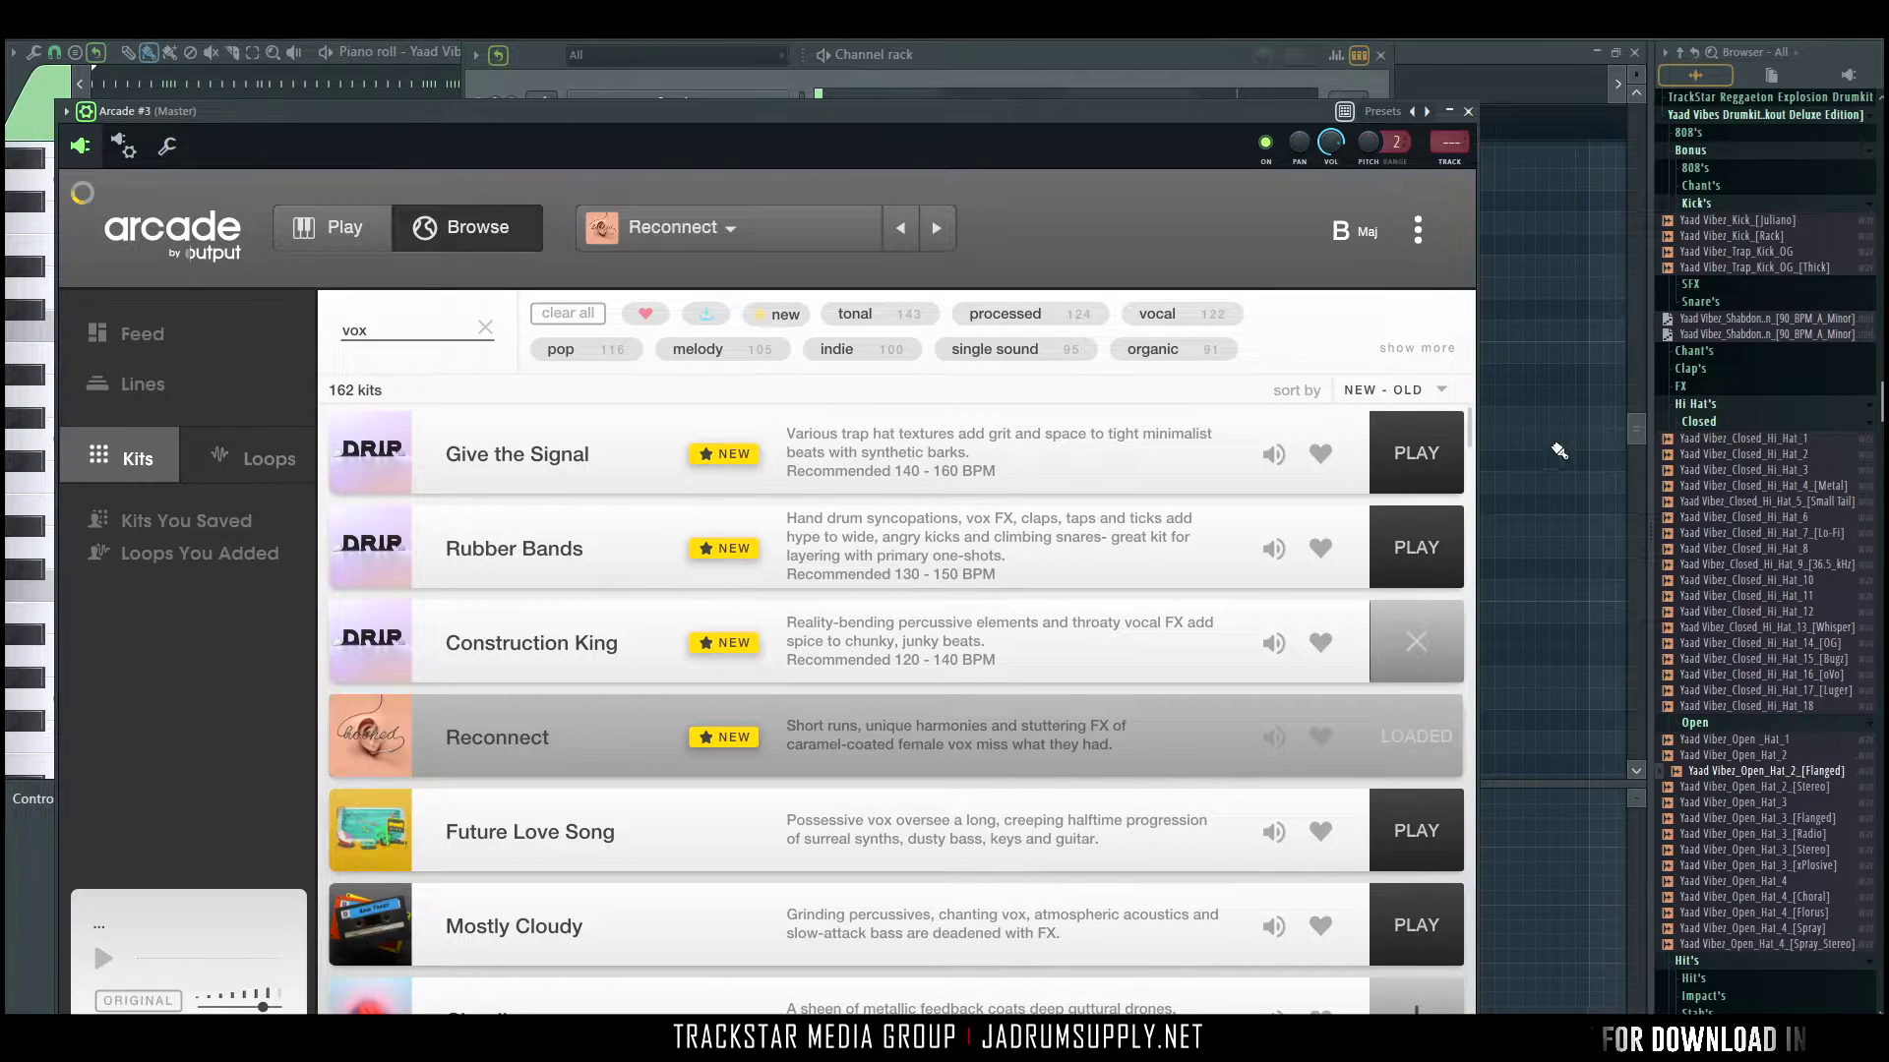
Load the Give the Signal kit and audition its samples across the keyboard.
click(1417, 453)
click(878, 977)
click(1033, 969)
click(1121, 966)
click(1210, 964)
click(1298, 963)
click(1350, 961)
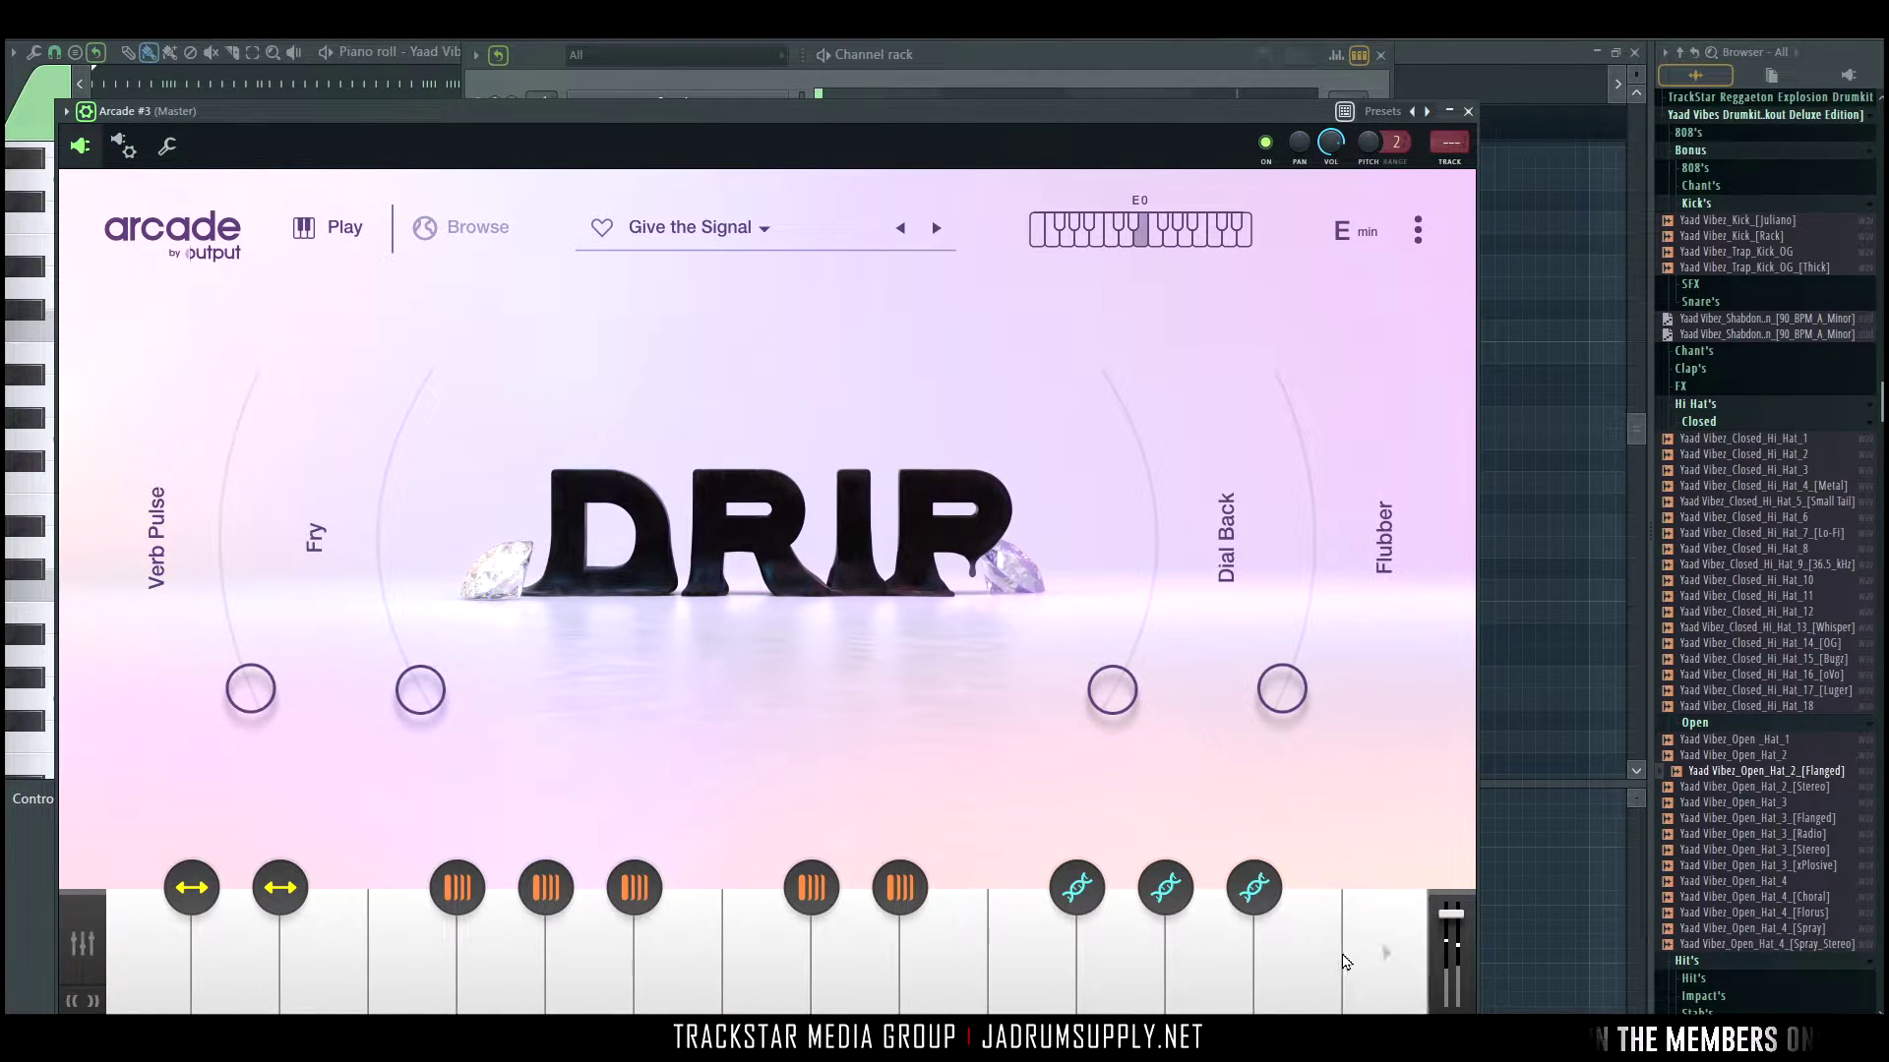
click(1298, 963)
click(499, 964)
click(313, 959)
click(409, 954)
Load the Construction King kit from the vox results and audition its samples across the keyboard.
click(689, 227)
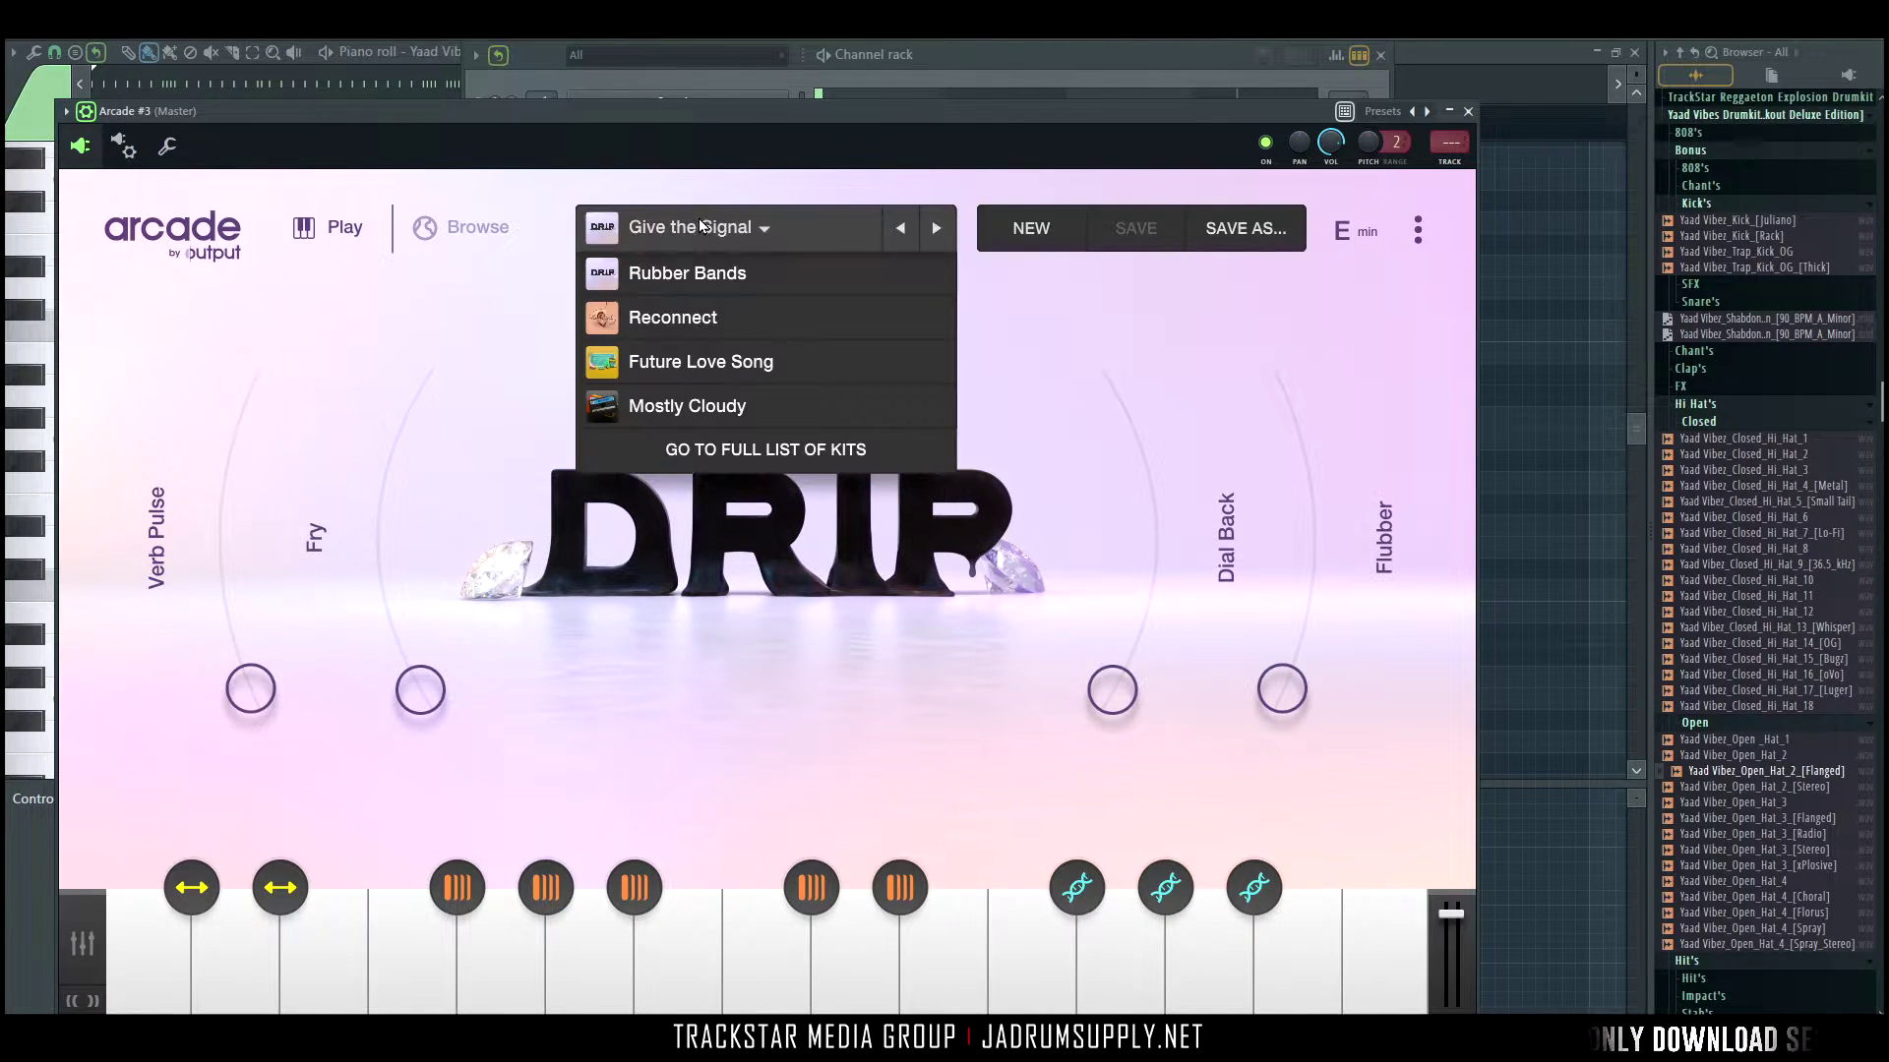
click(478, 229)
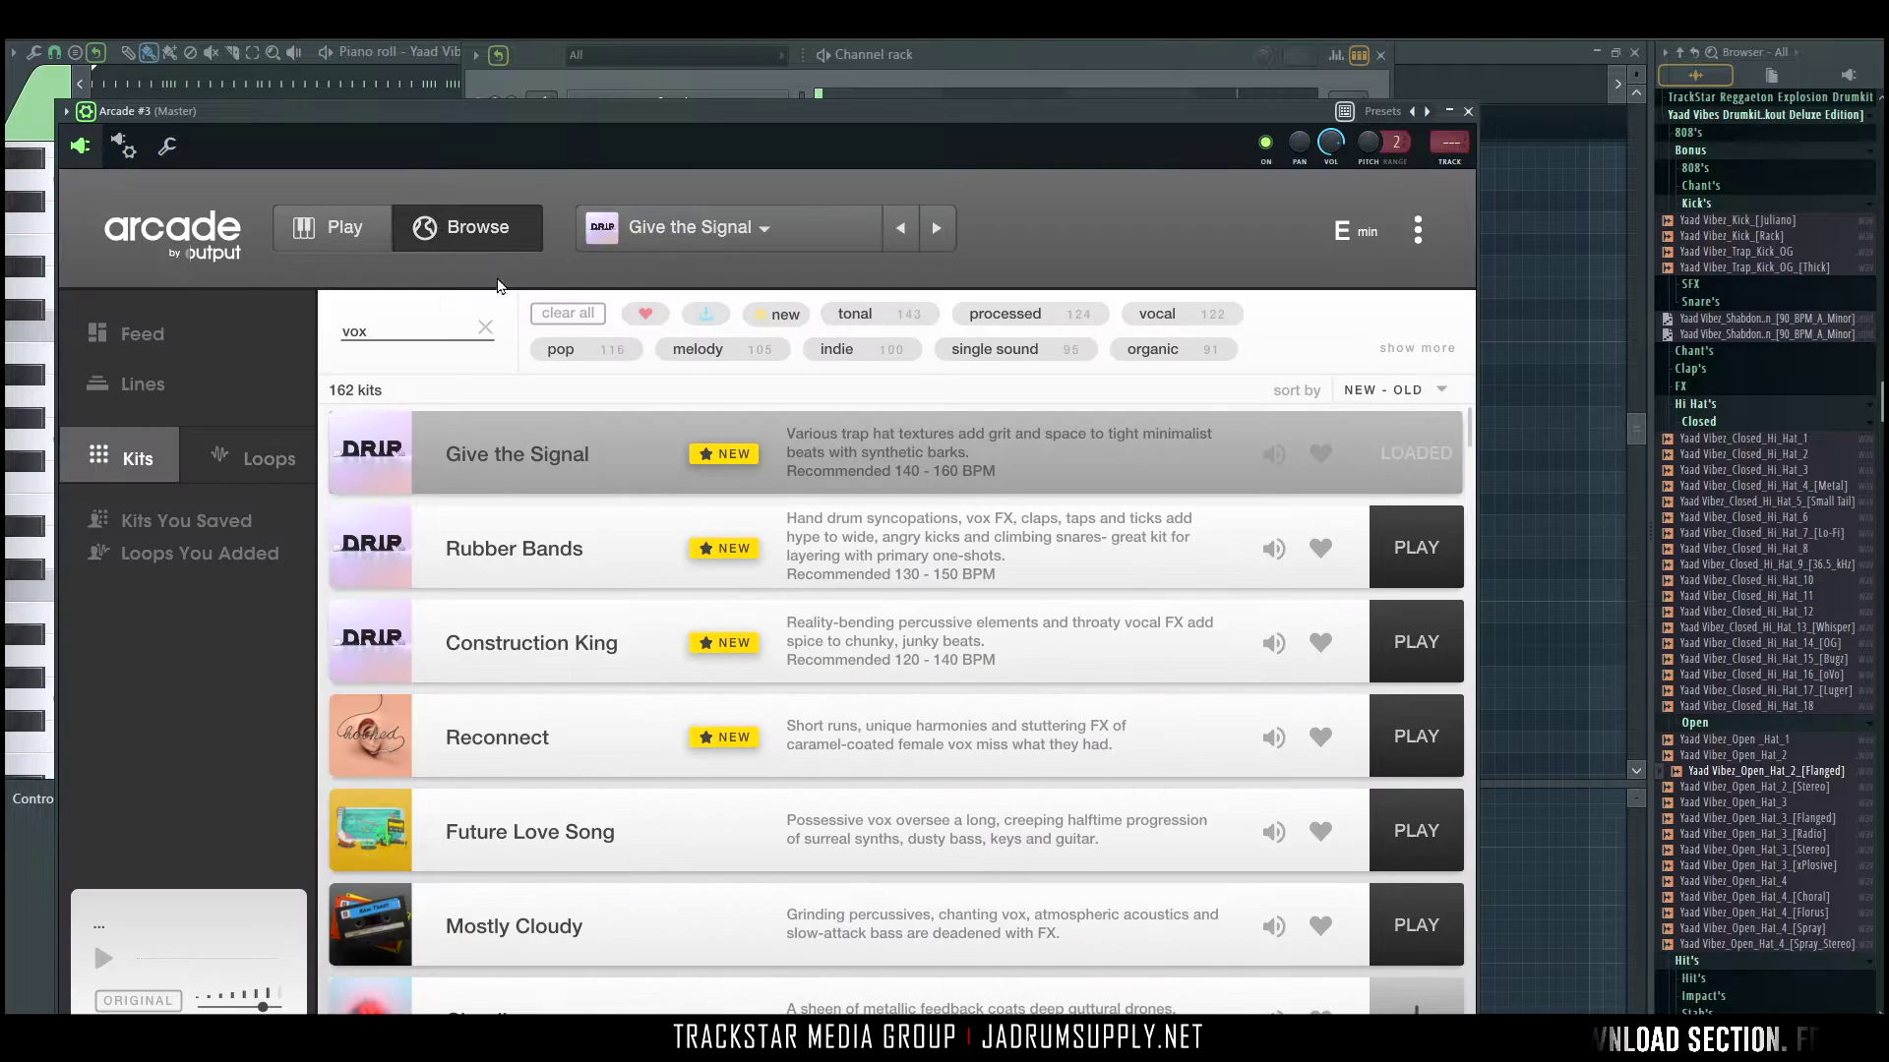
click(1416, 641)
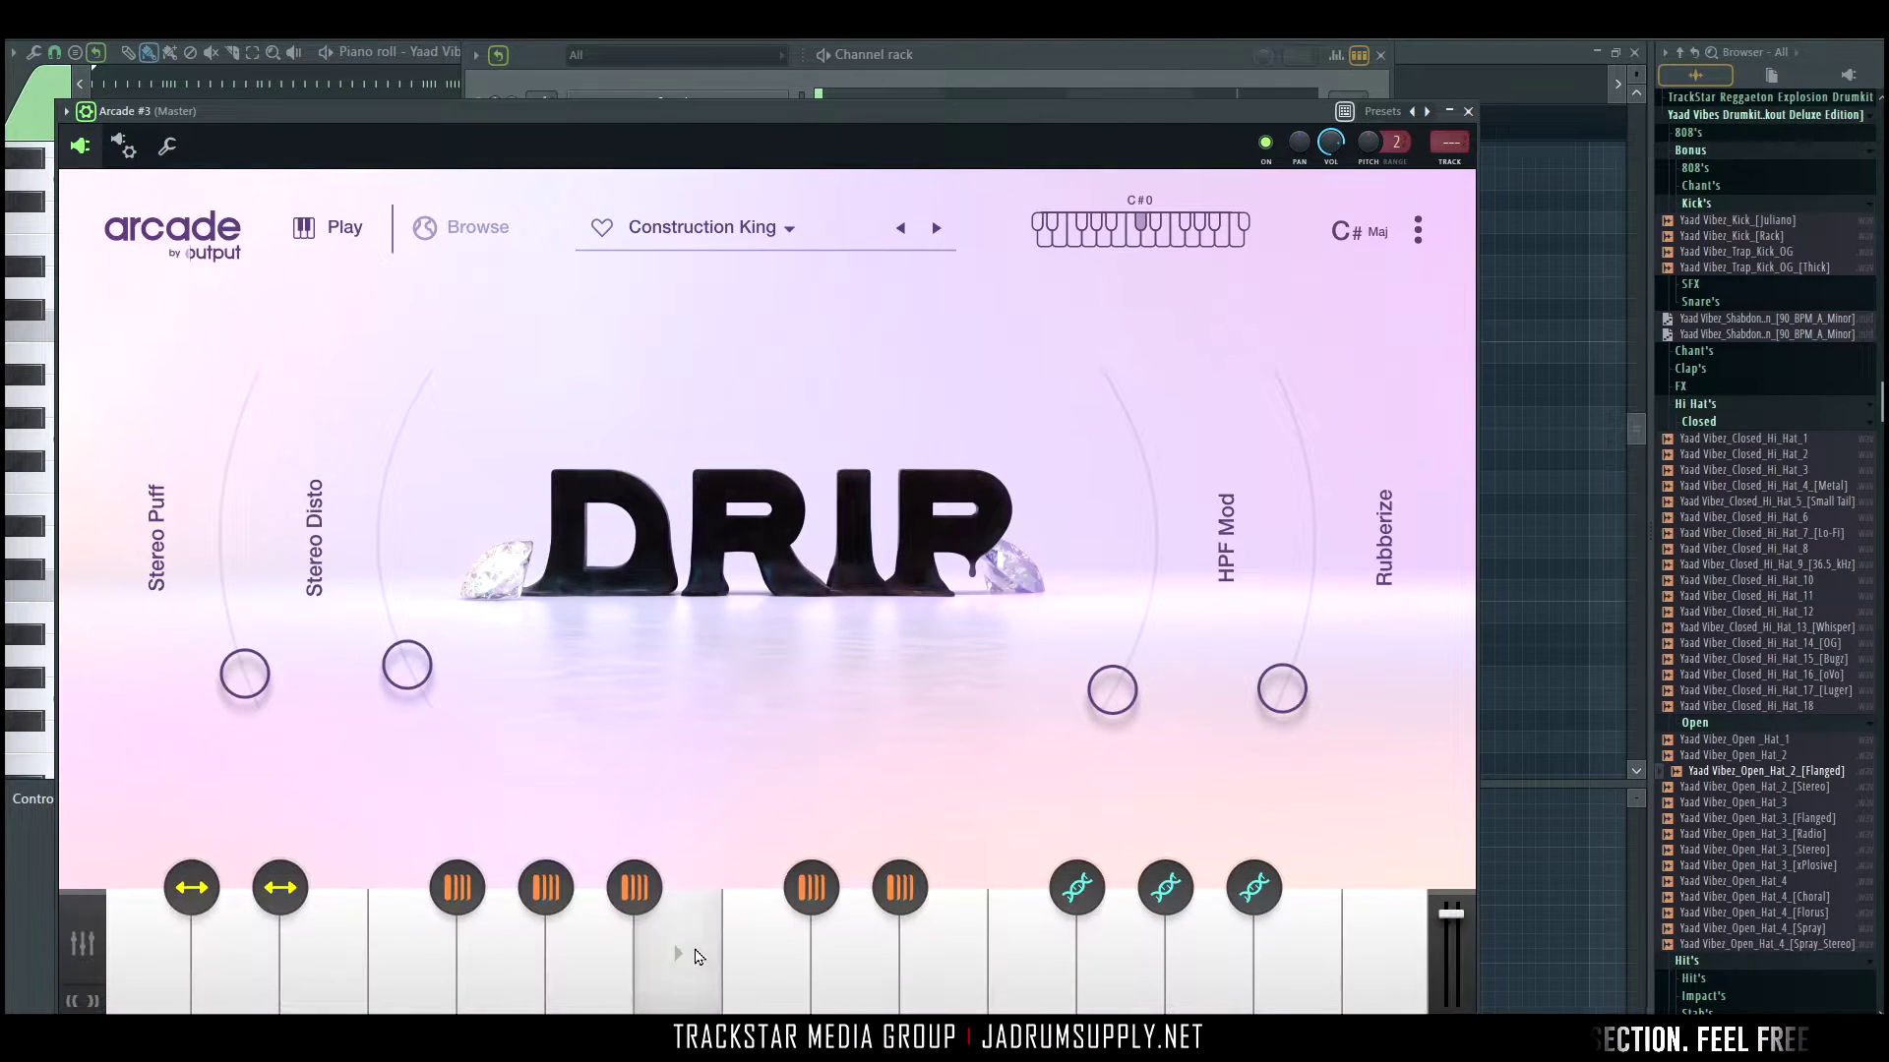
click(1013, 969)
click(1303, 962)
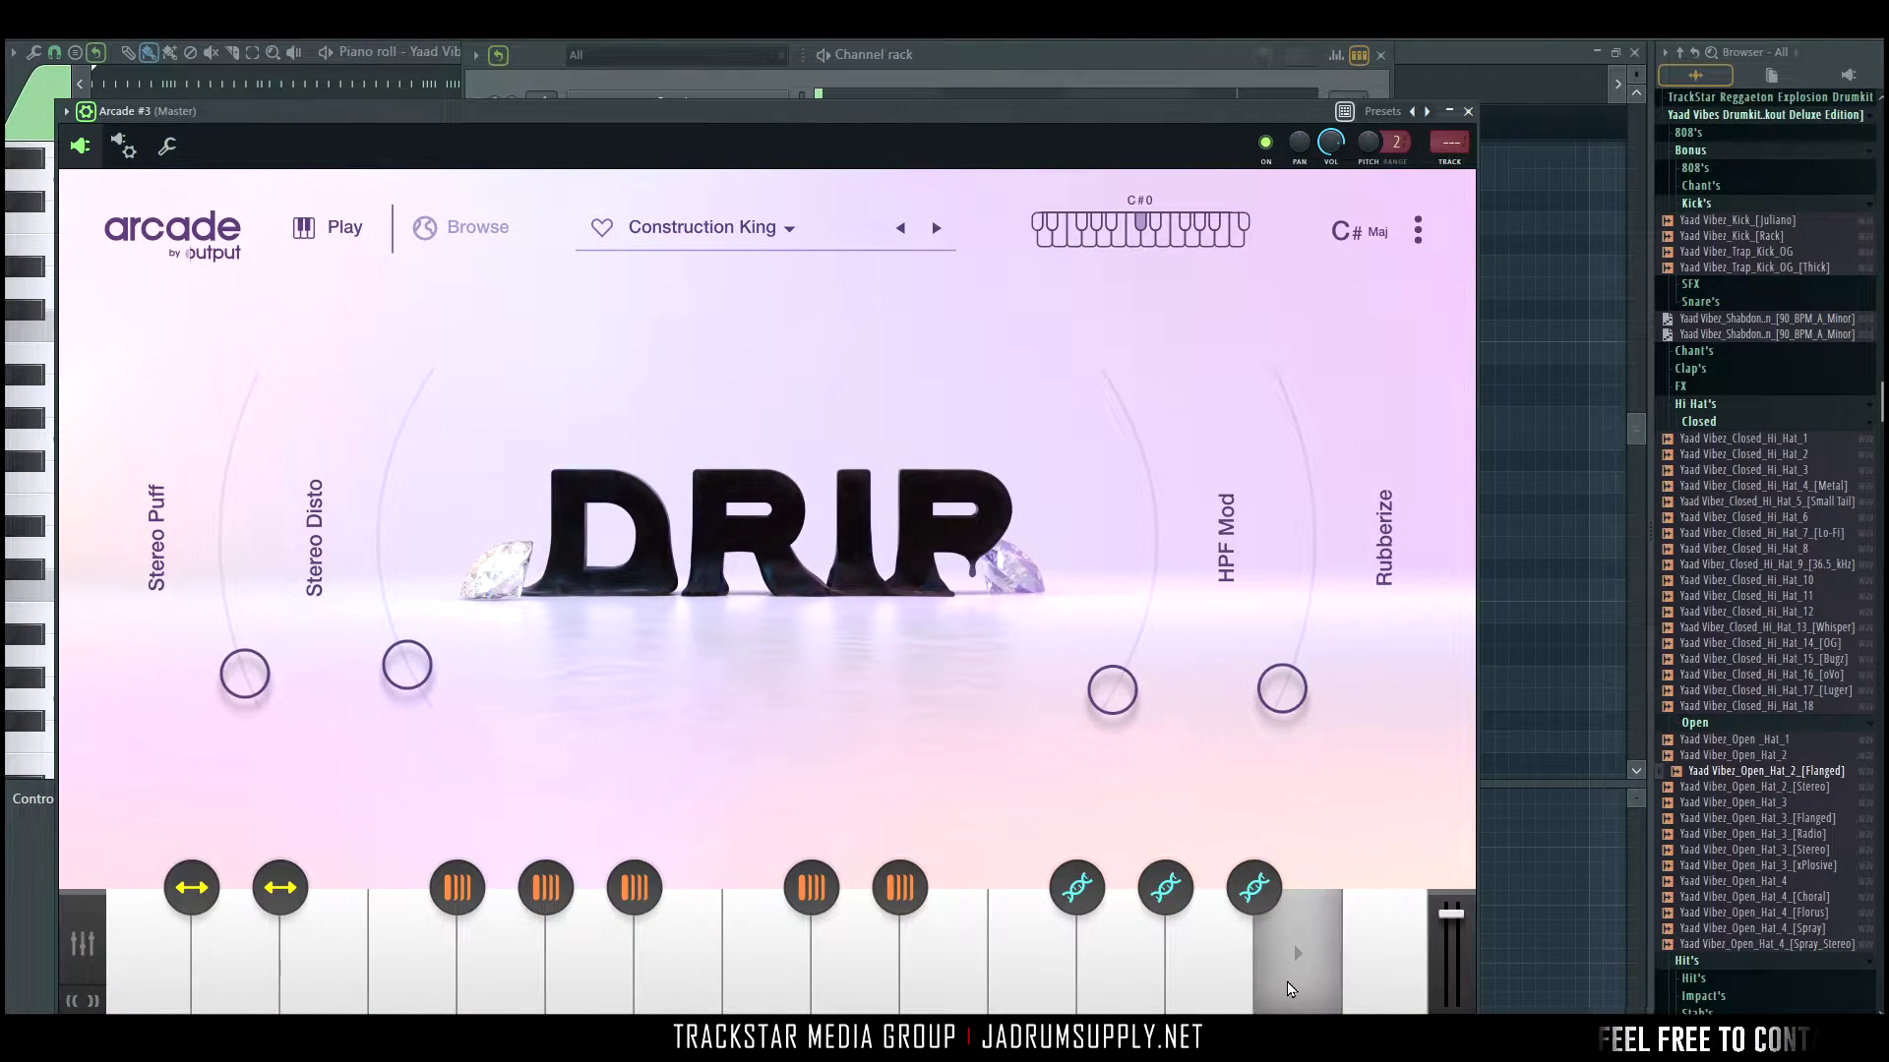
click(1212, 962)
click(1210, 963)
click(1131, 962)
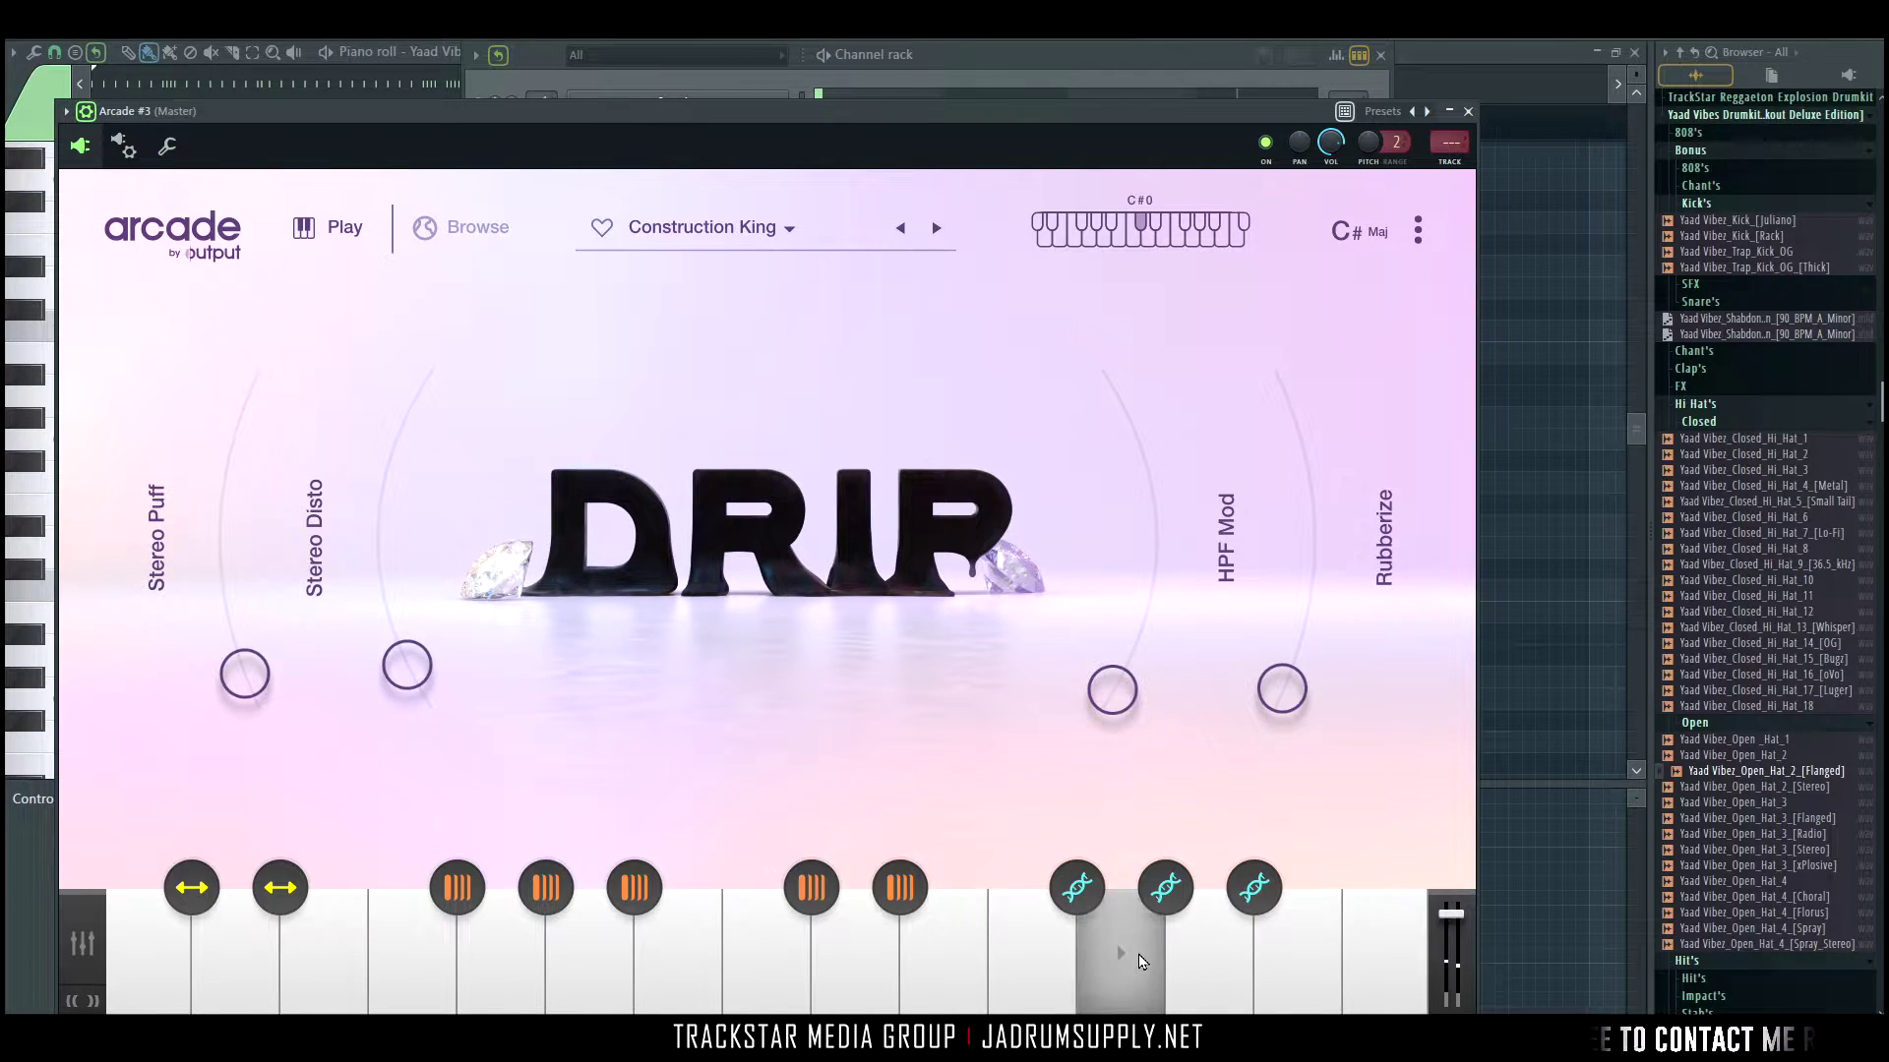
click(1026, 964)
click(855, 962)
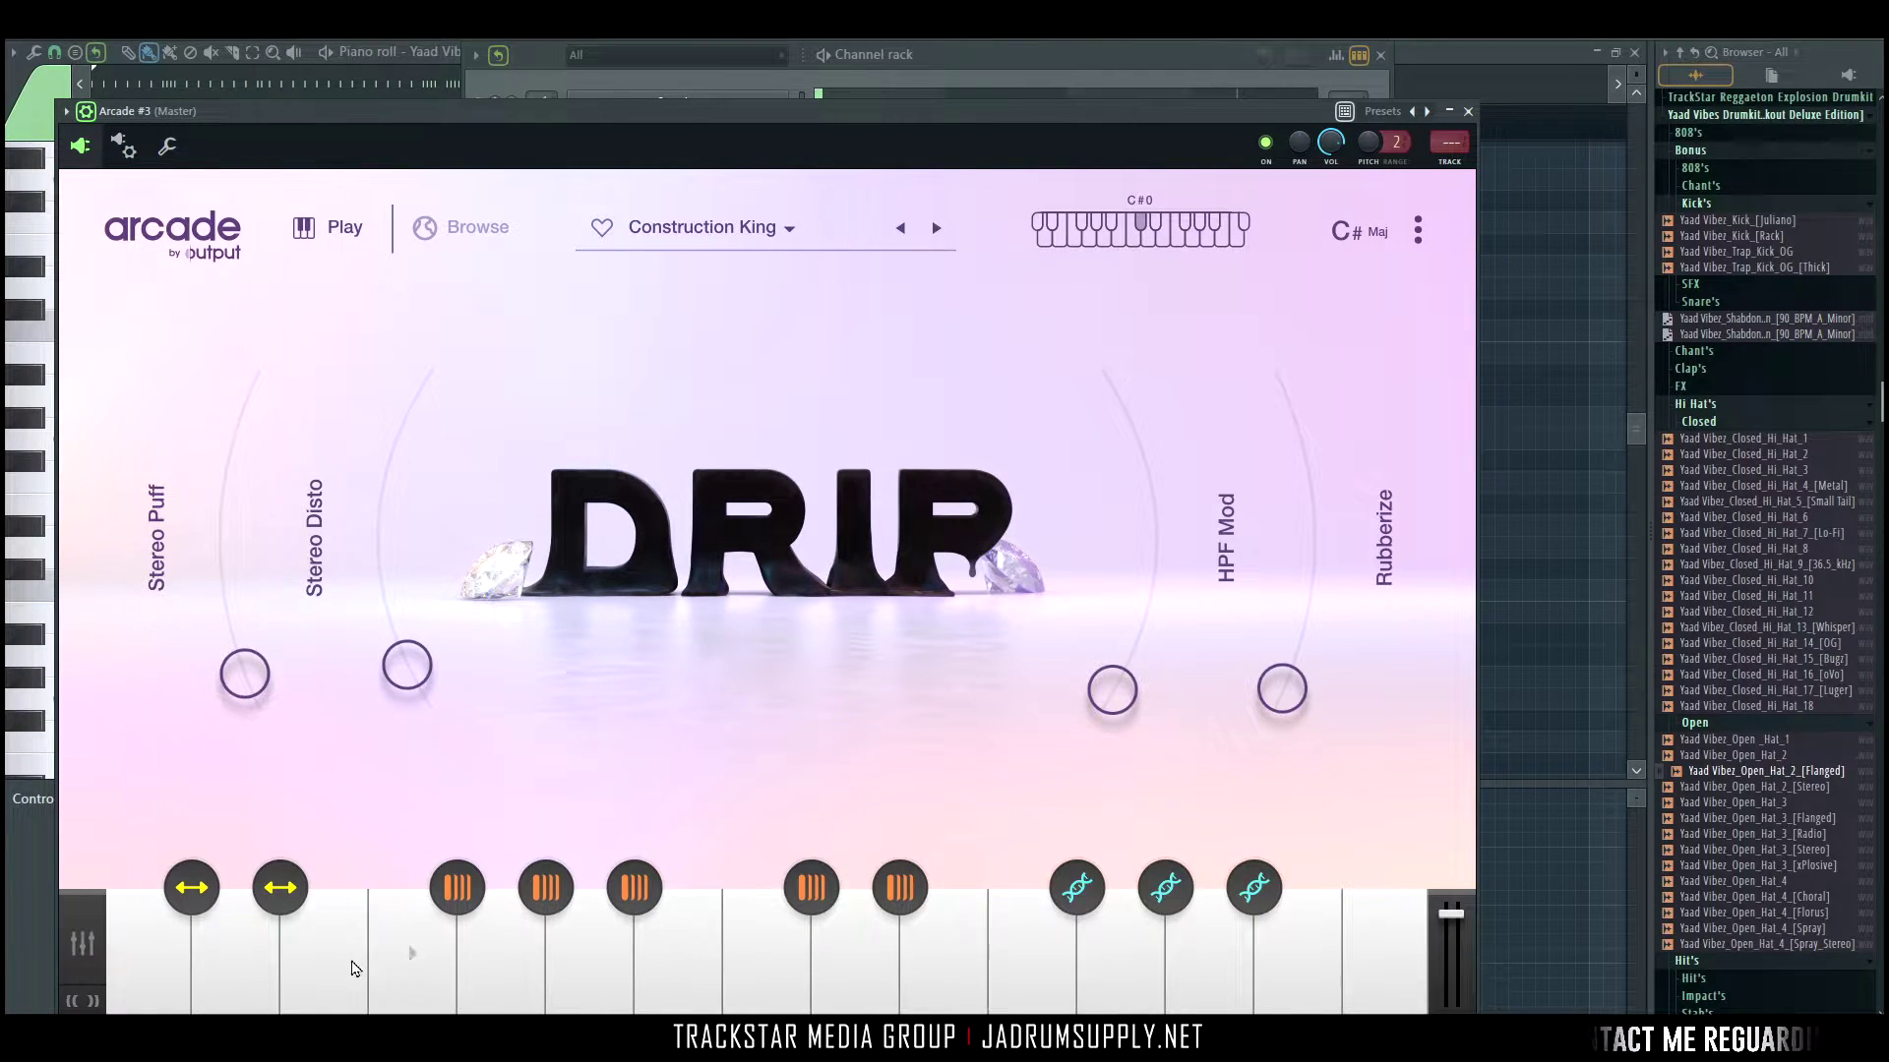
click(238, 969)
click(228, 969)
click(142, 968)
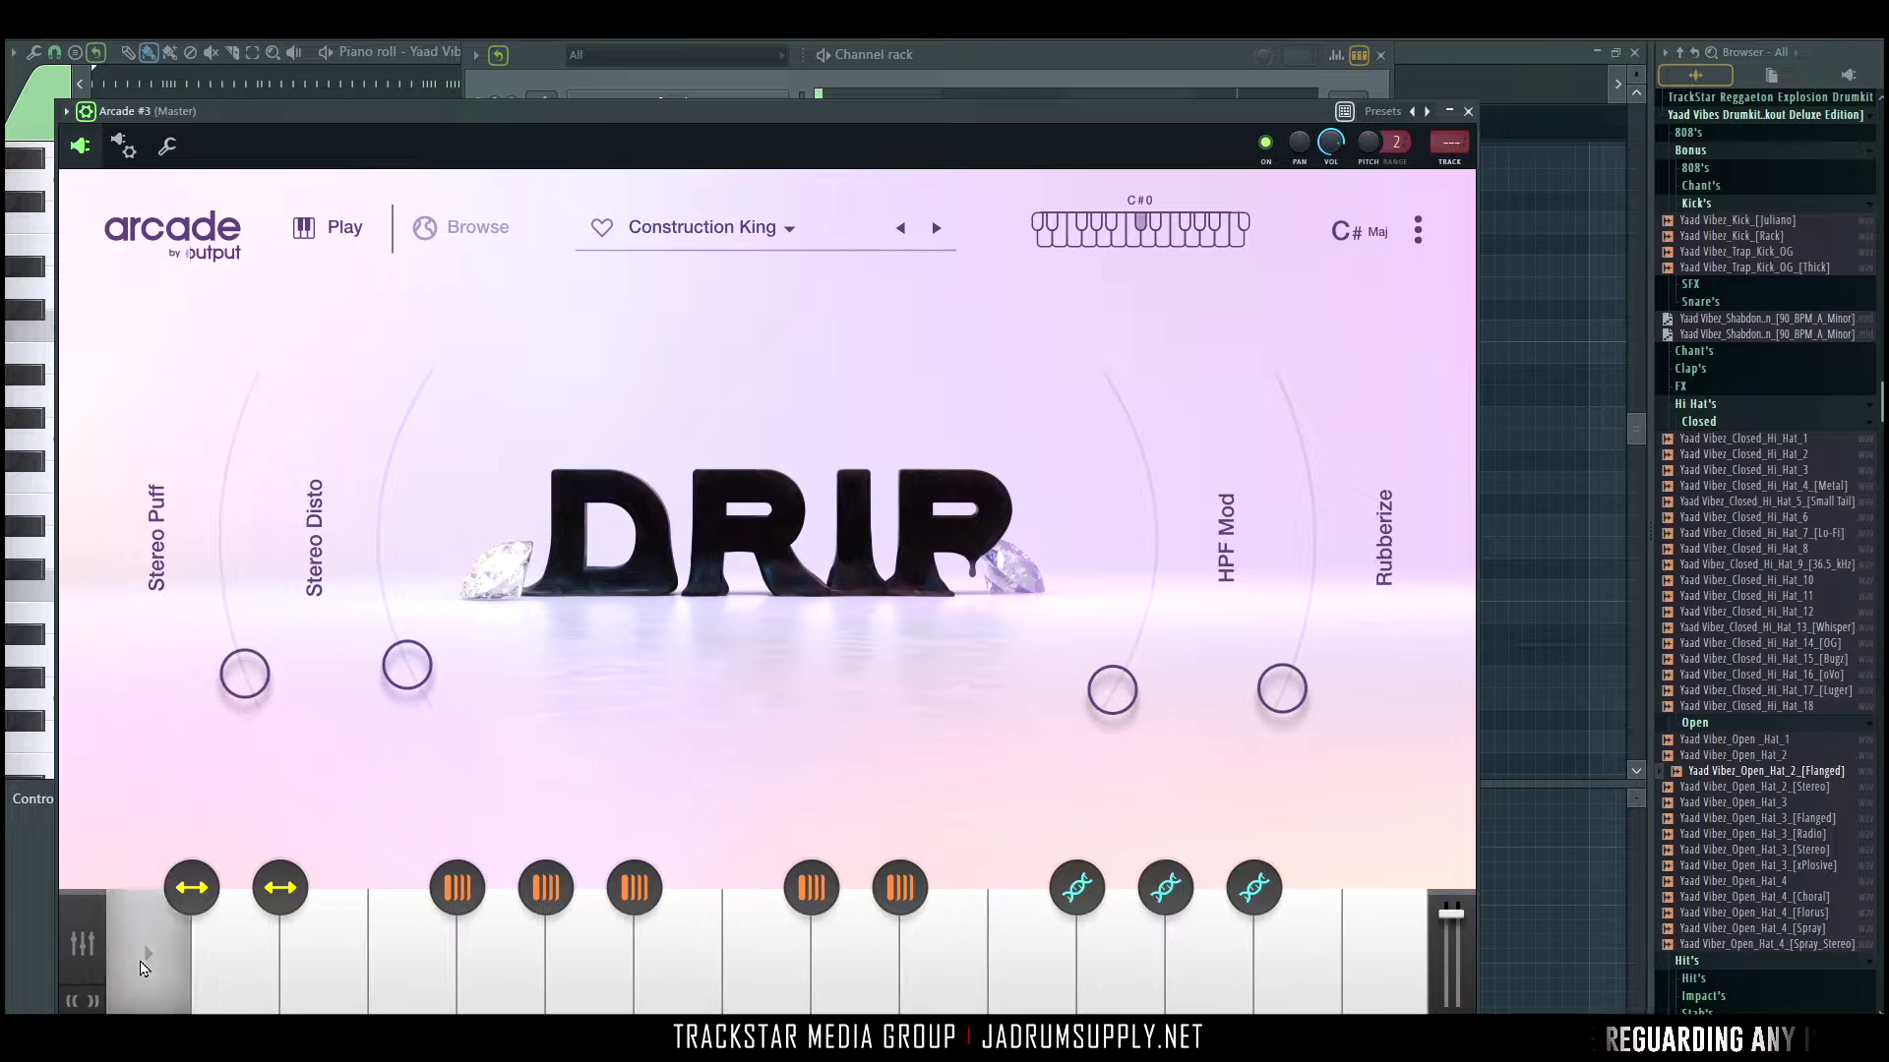
click(236, 964)
click(237, 968)
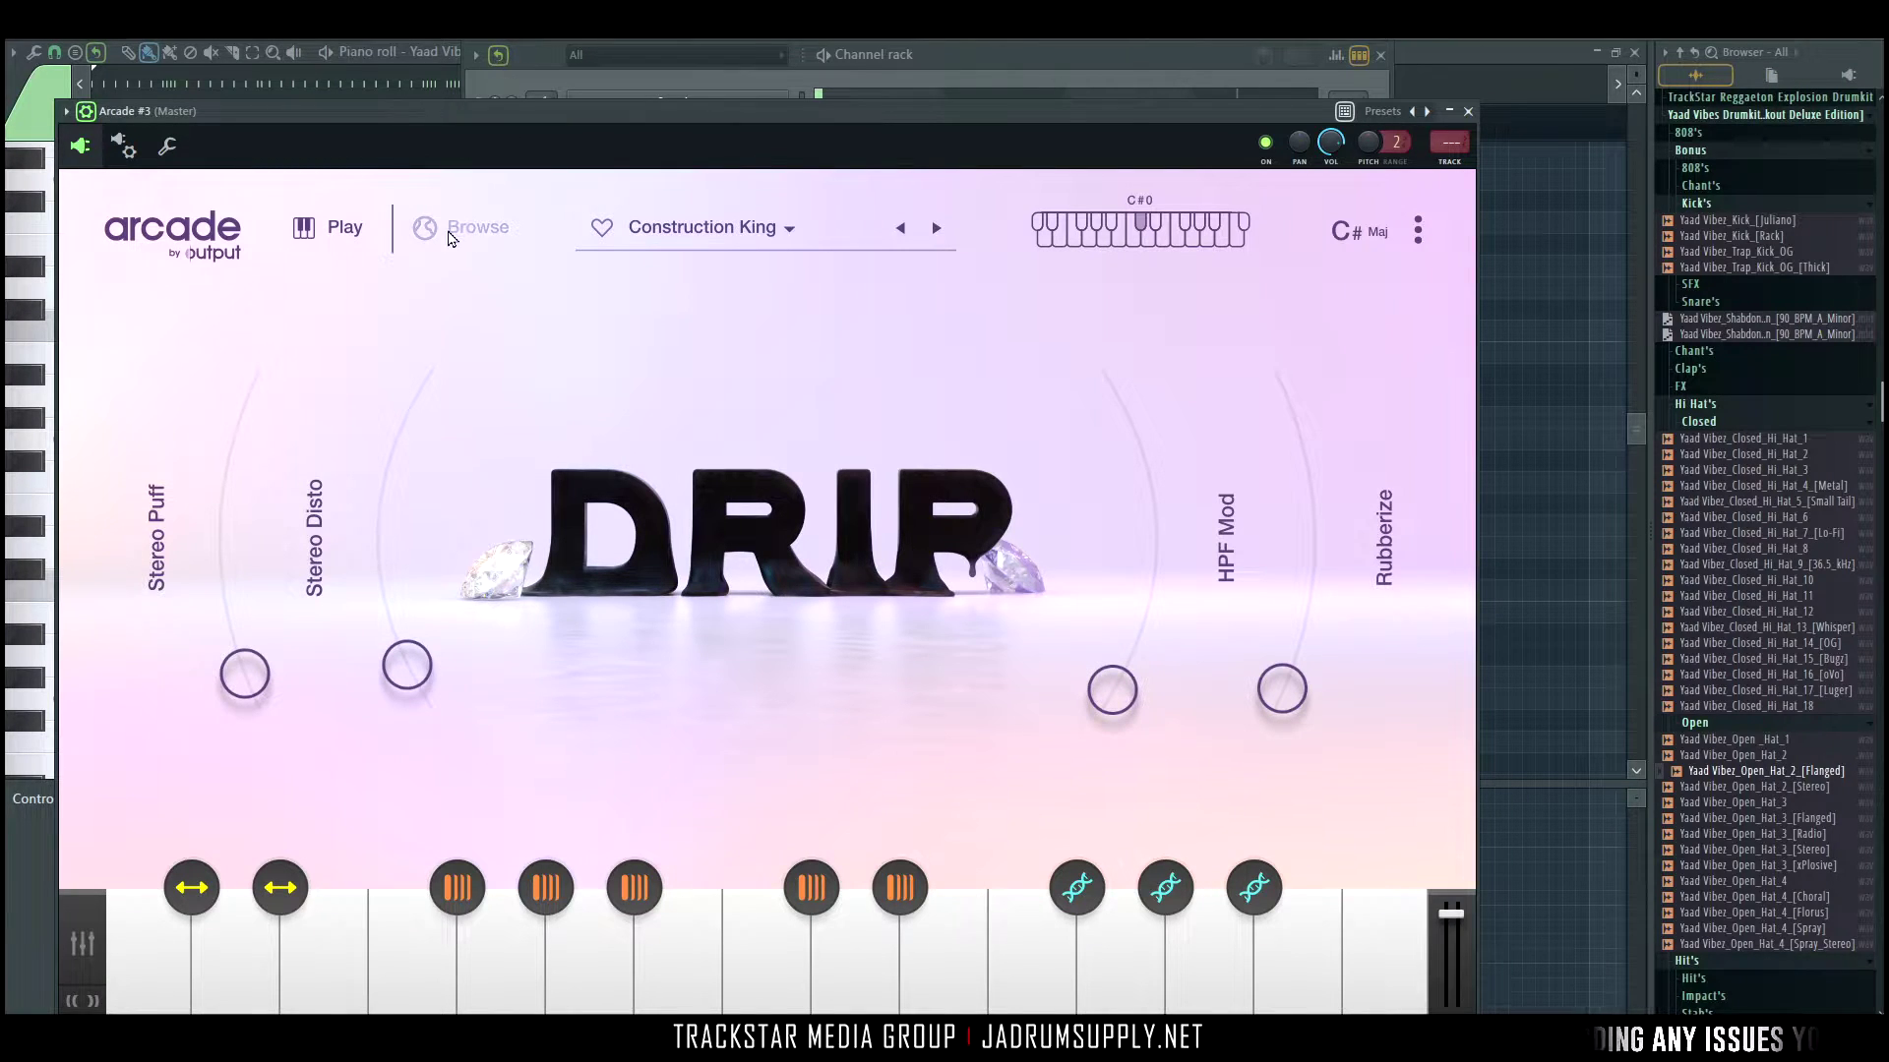
Load the Sentience kit from the vox results and audition its samples, also against the playing pattern.
click(452, 239)
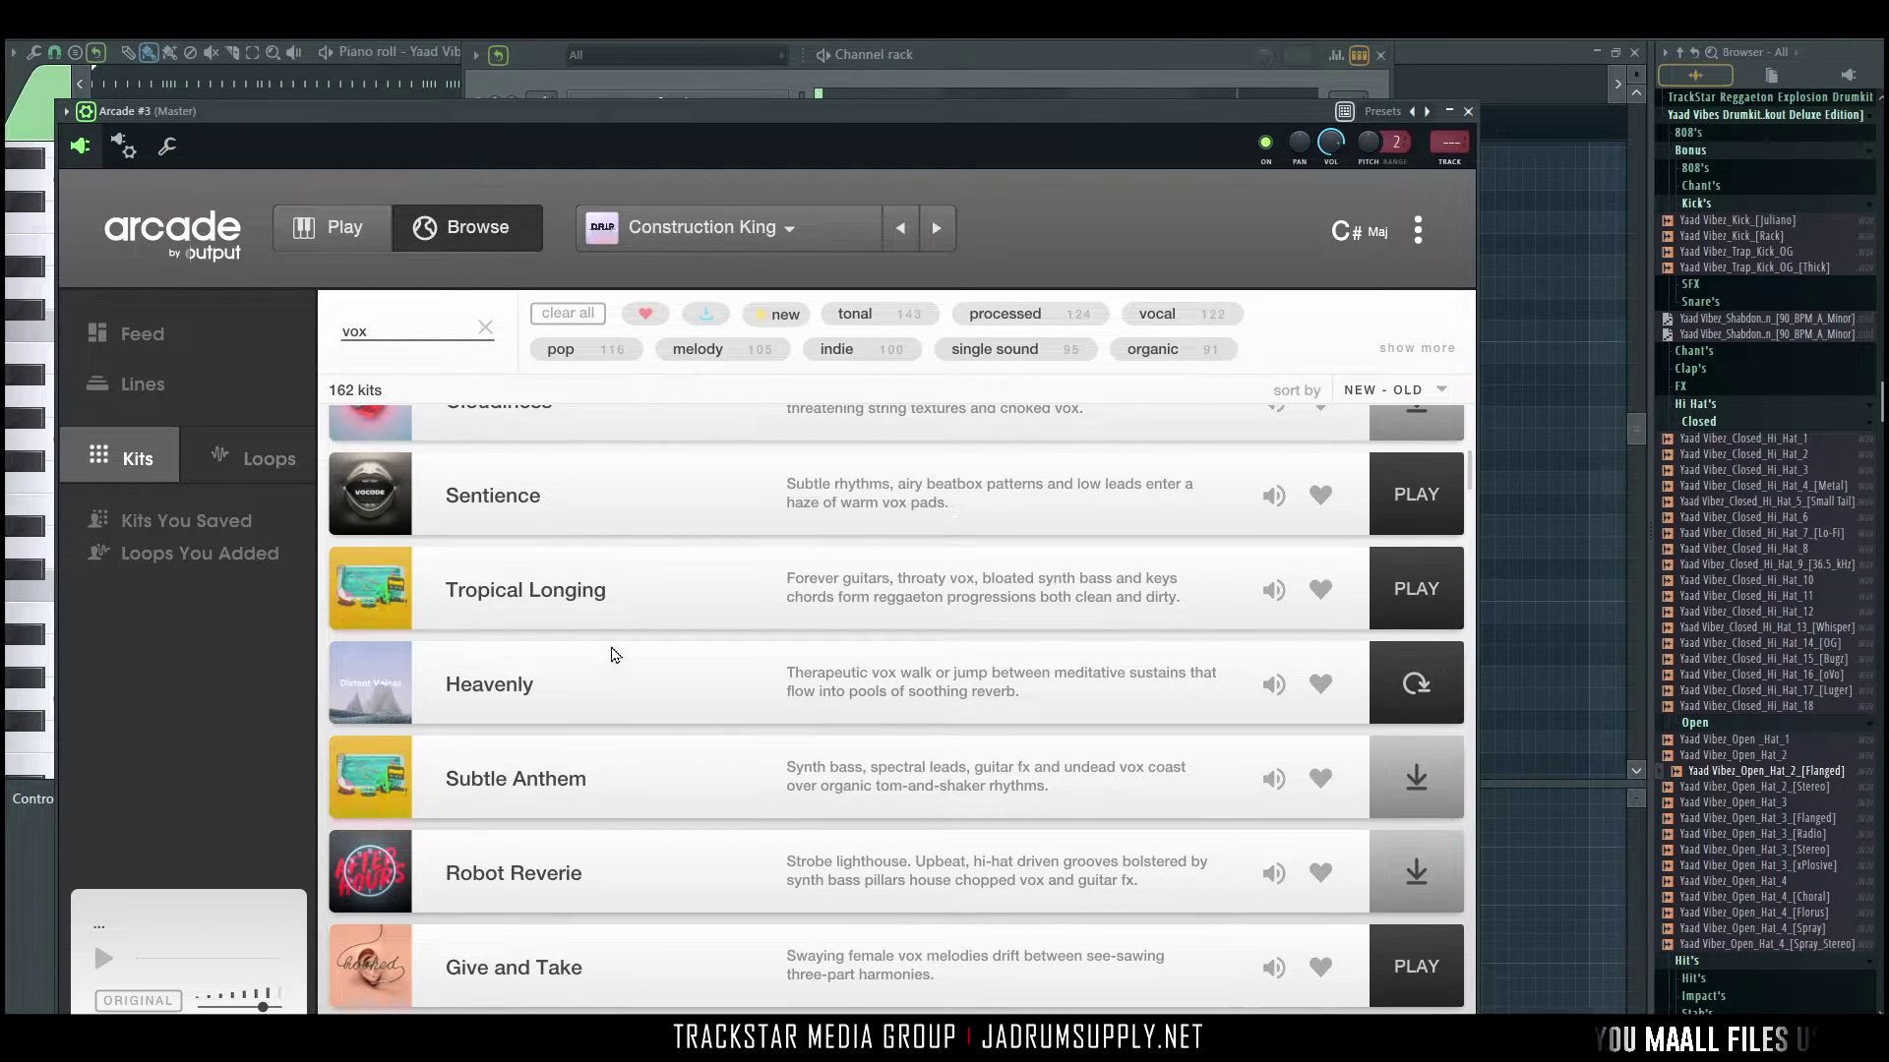
click(1416, 494)
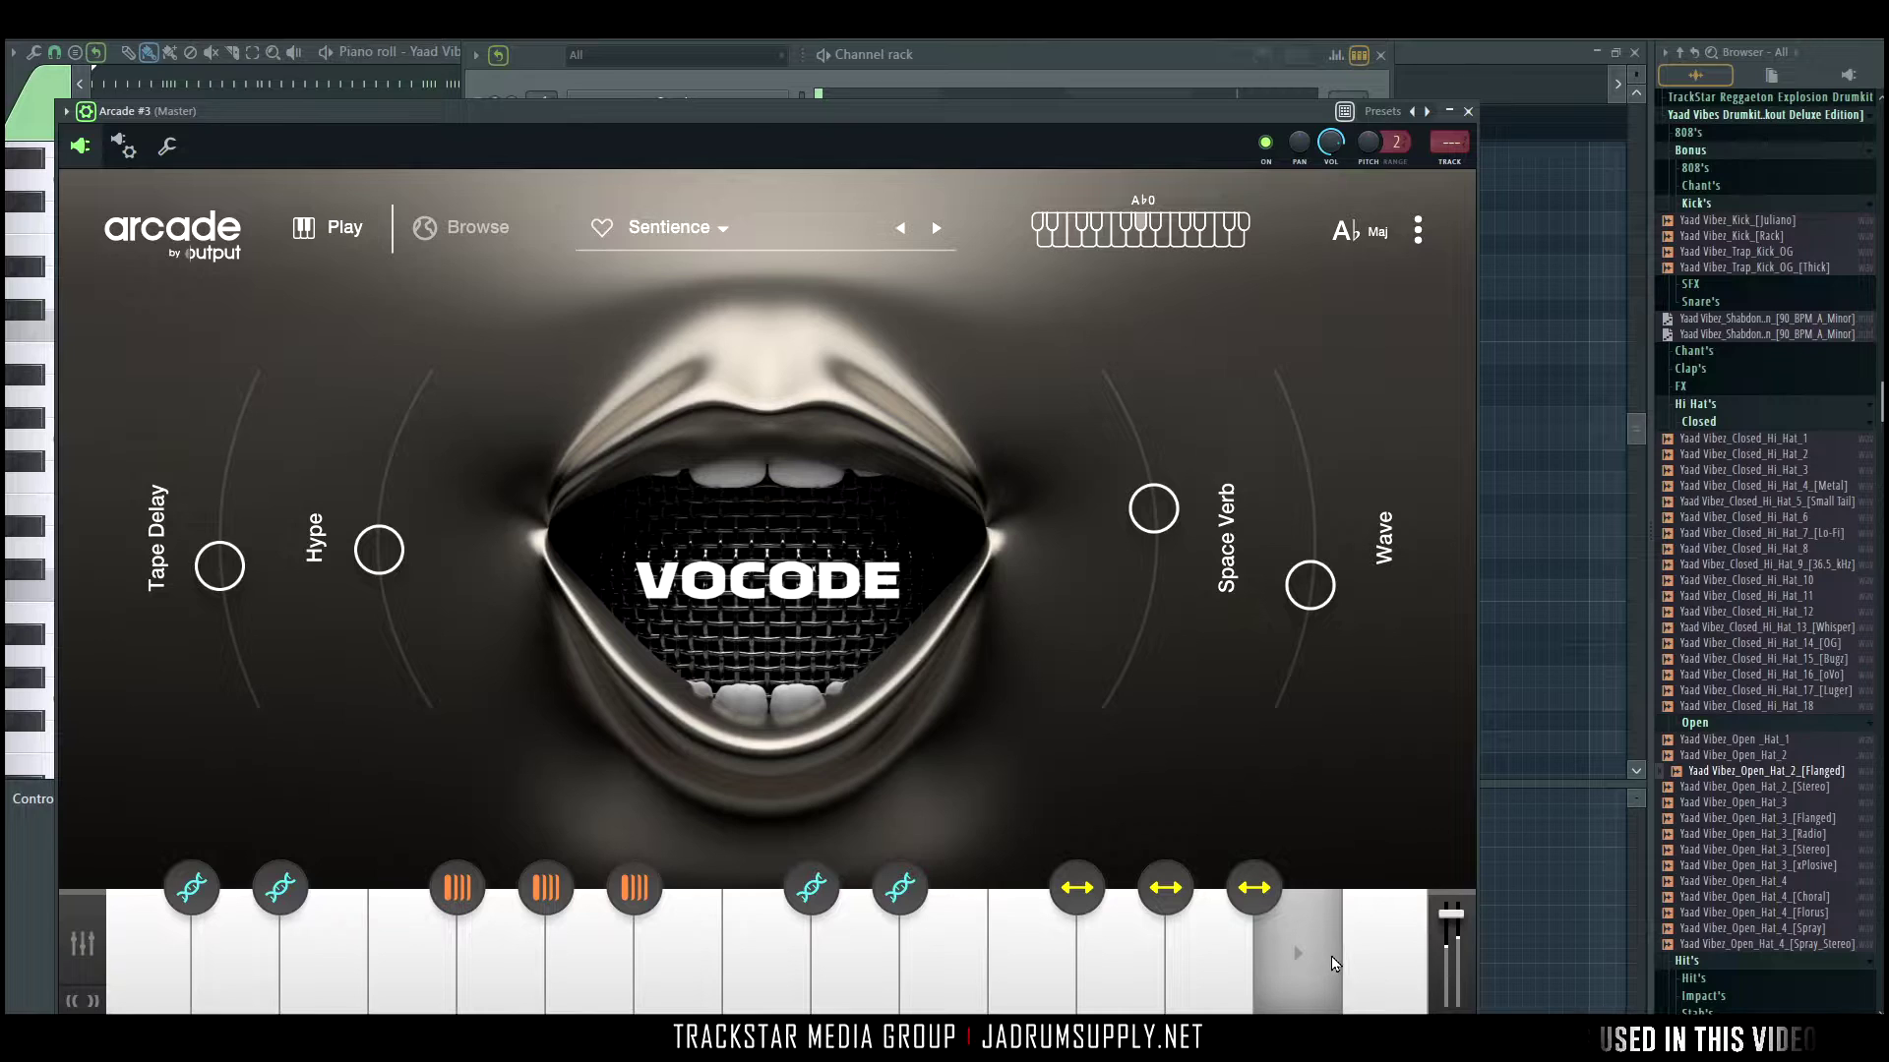
click(1210, 962)
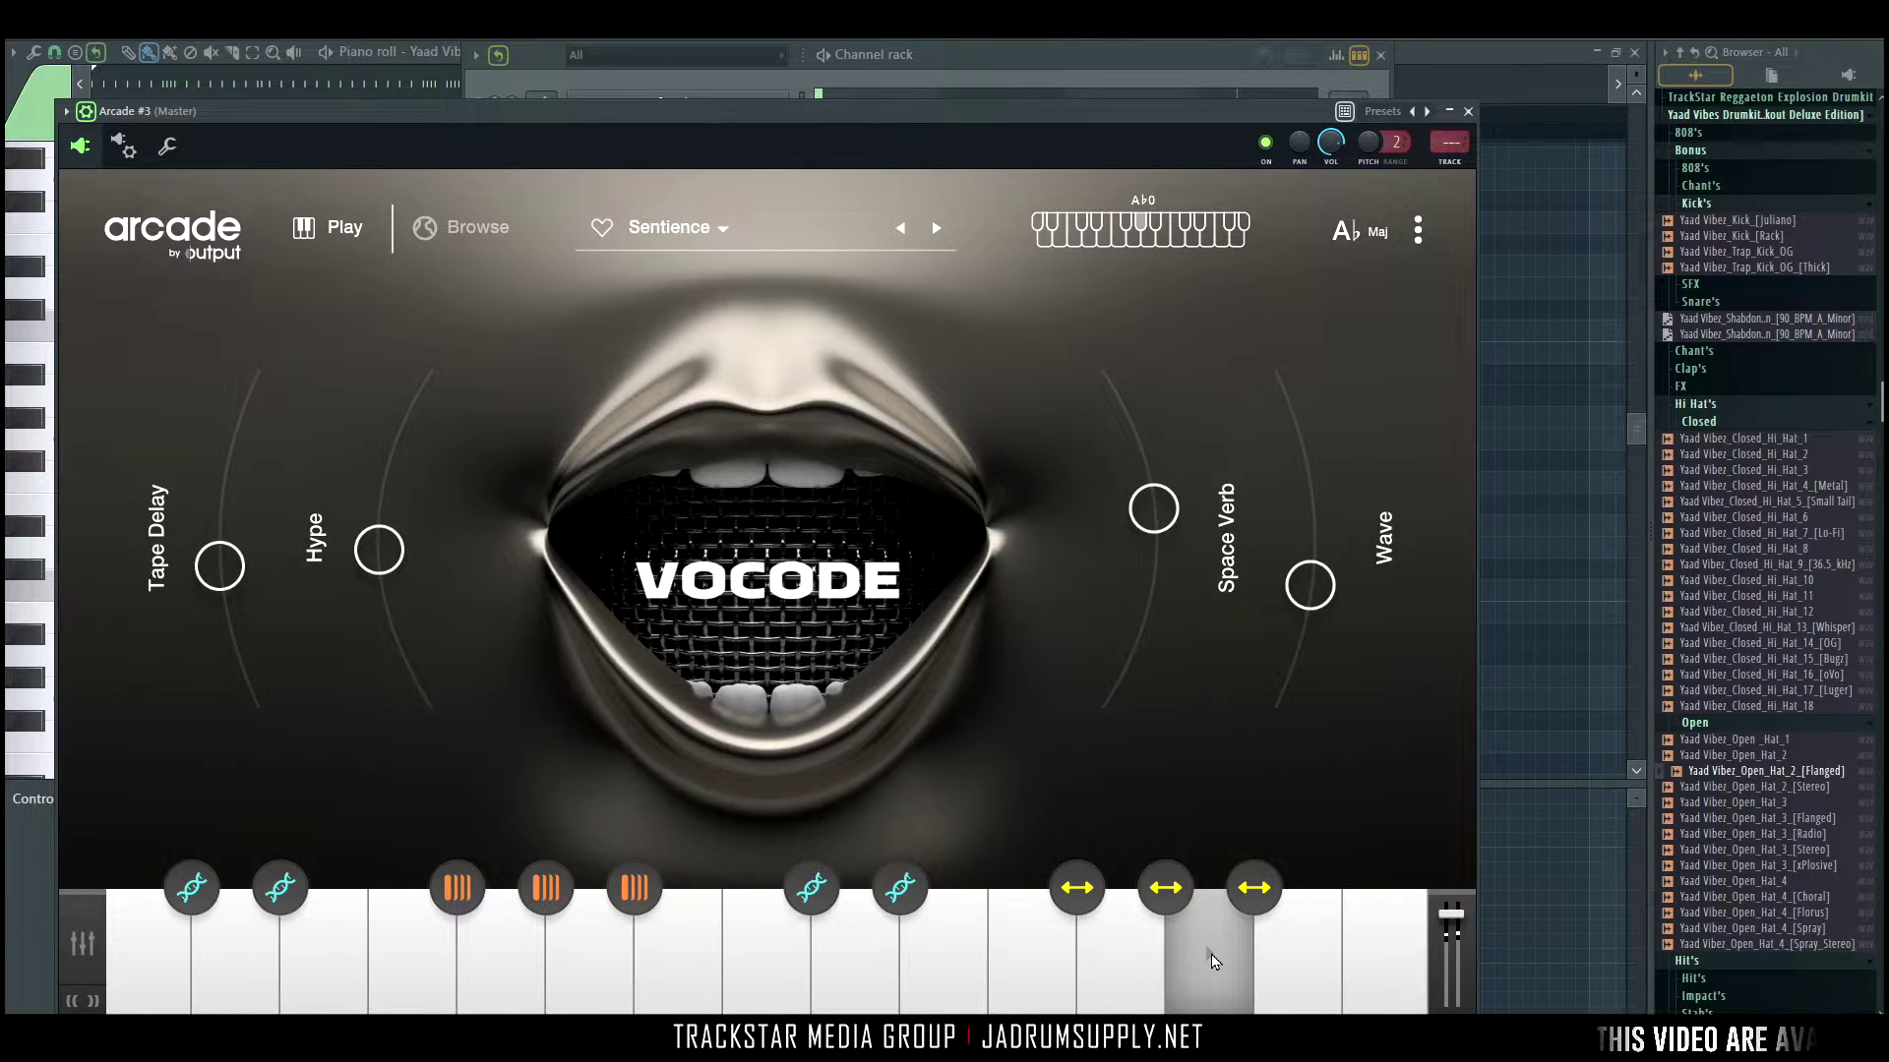
click(1107, 951)
click(1110, 953)
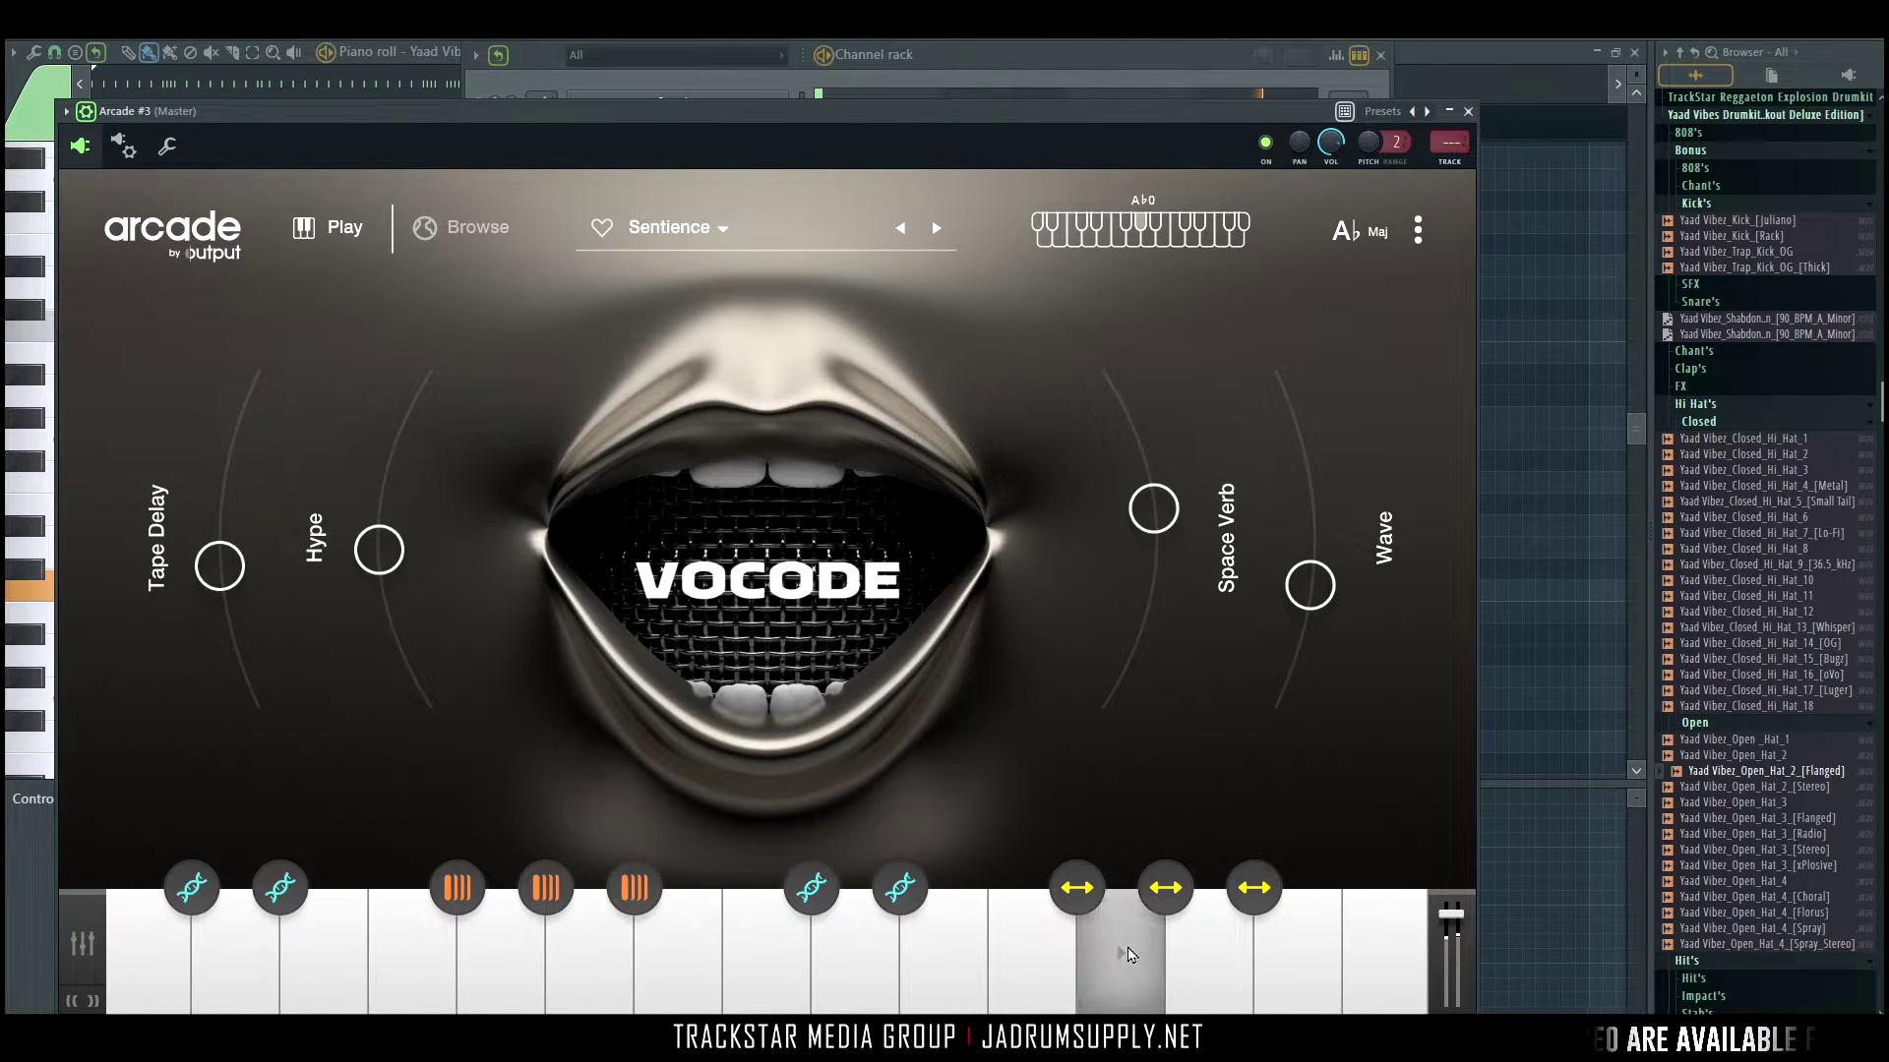
click(1301, 959)
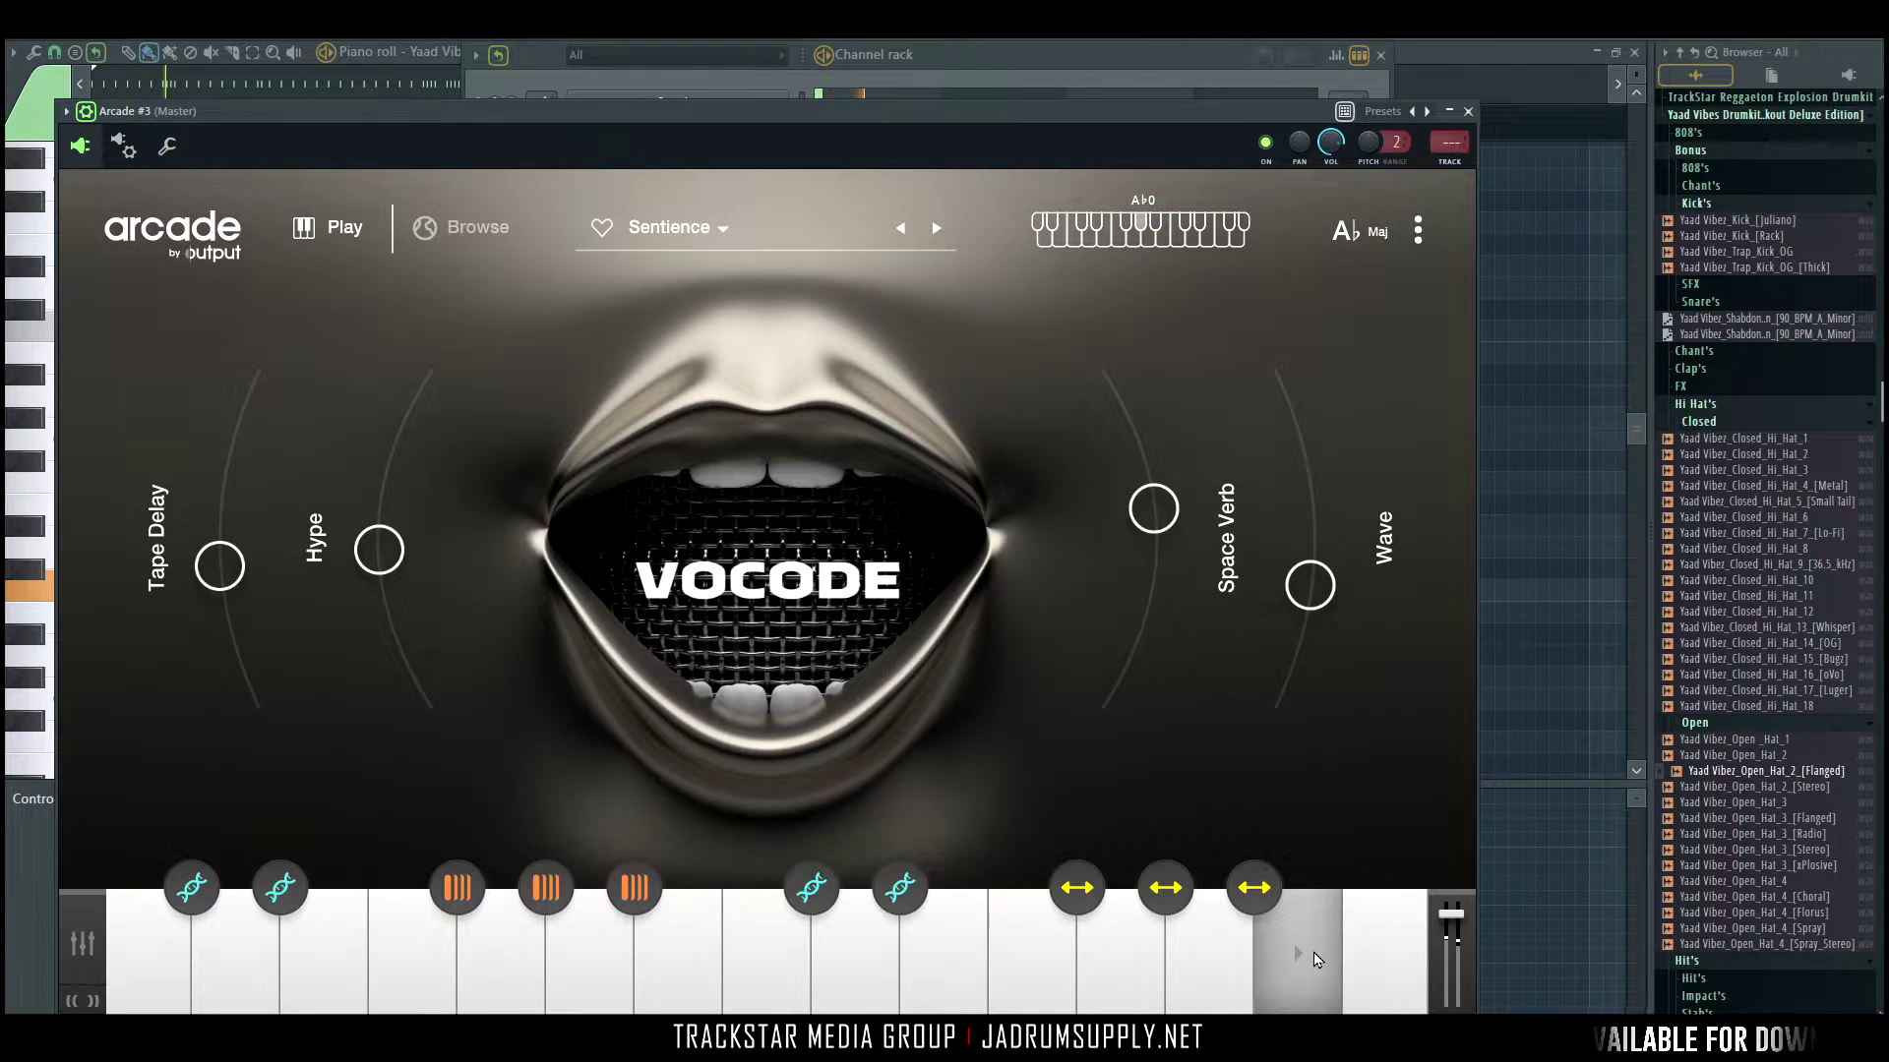
Close the Arcade #3 plugin window and open that channel's piano roll at the start of the pattern.
click(1468, 112)
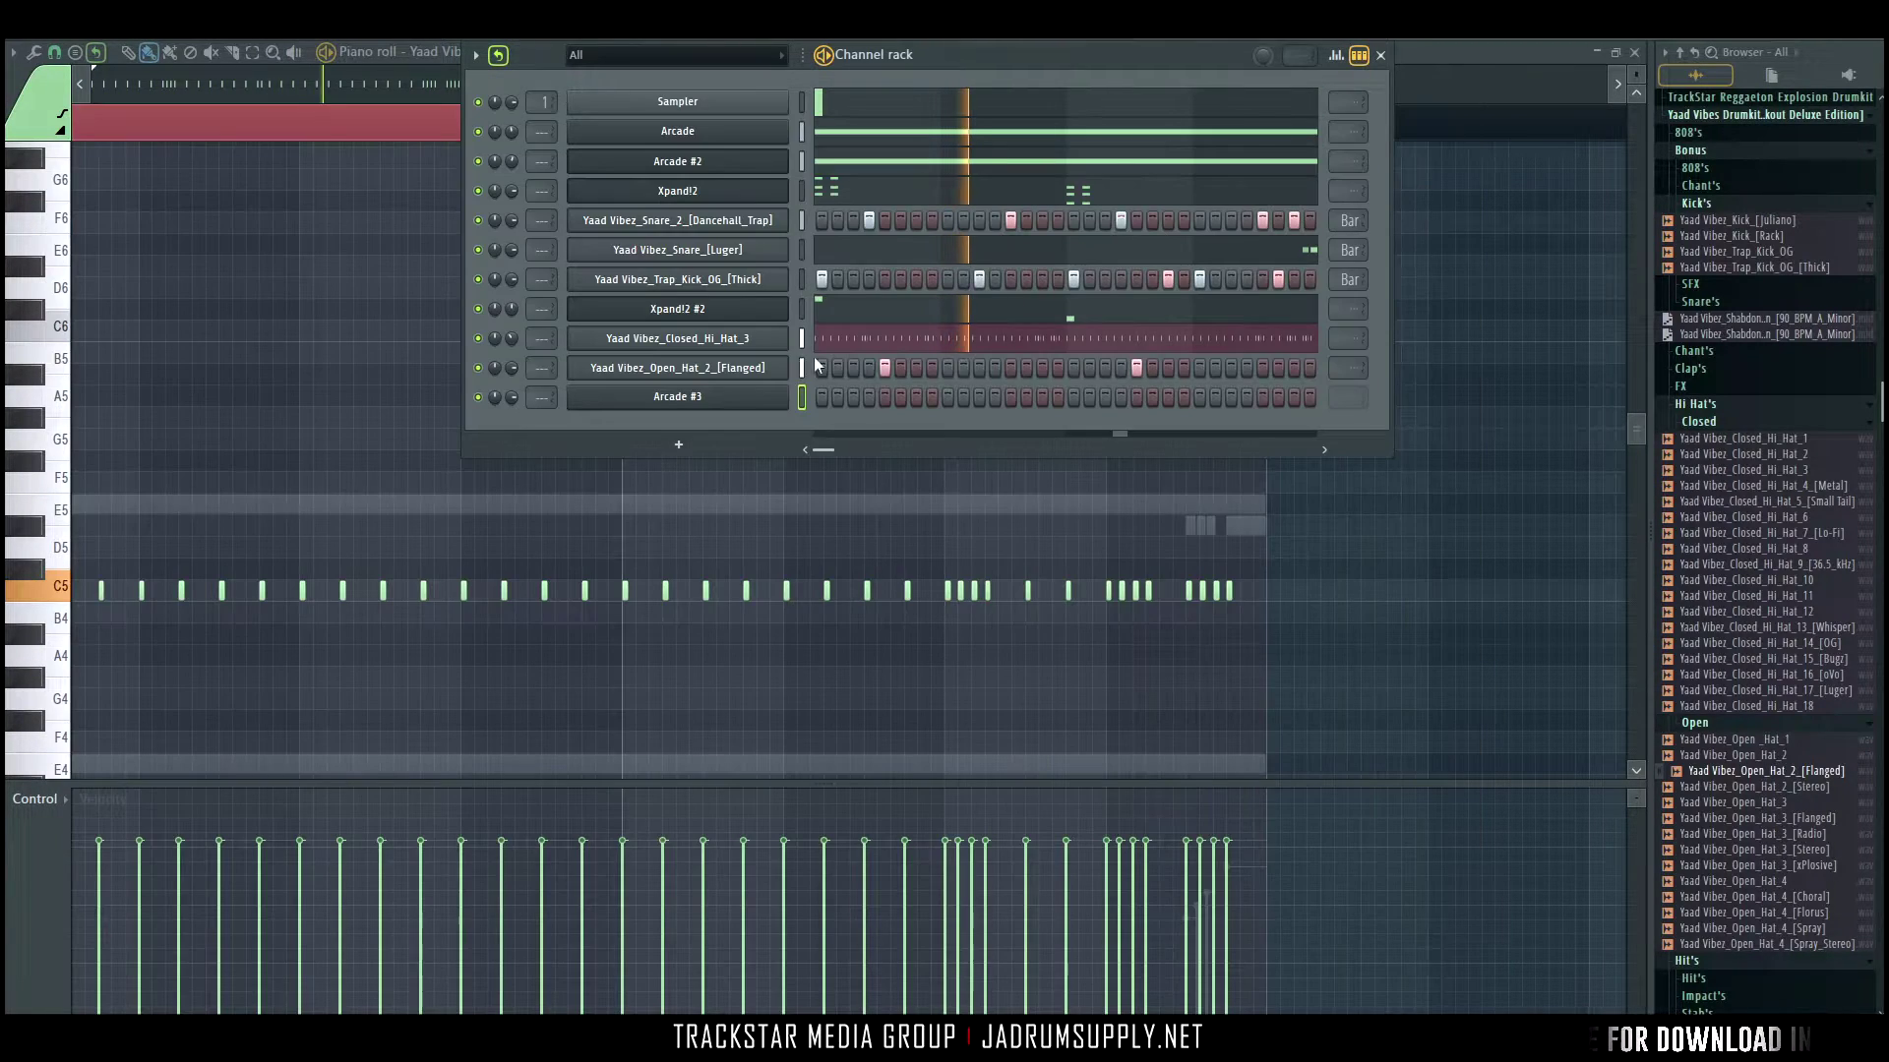
right_click(782, 394)
click(822, 389)
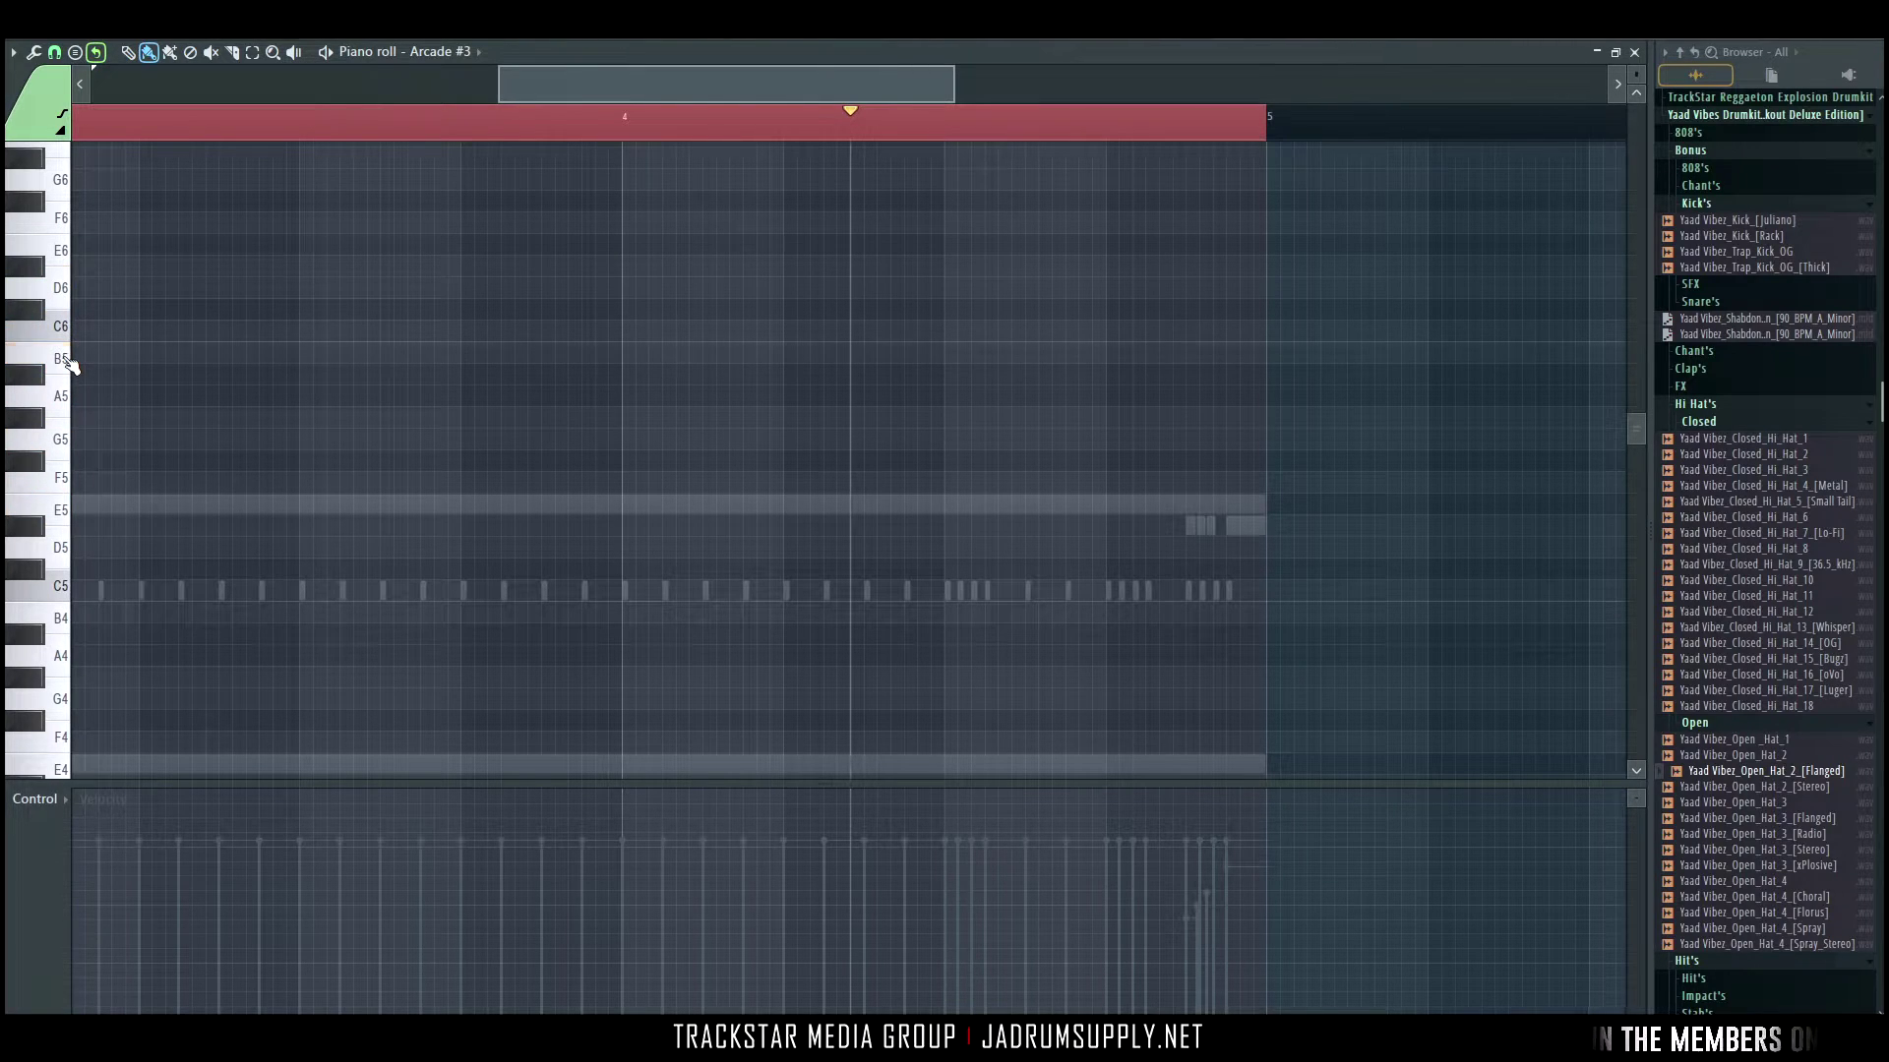
scroll(90, 358, left, 1)
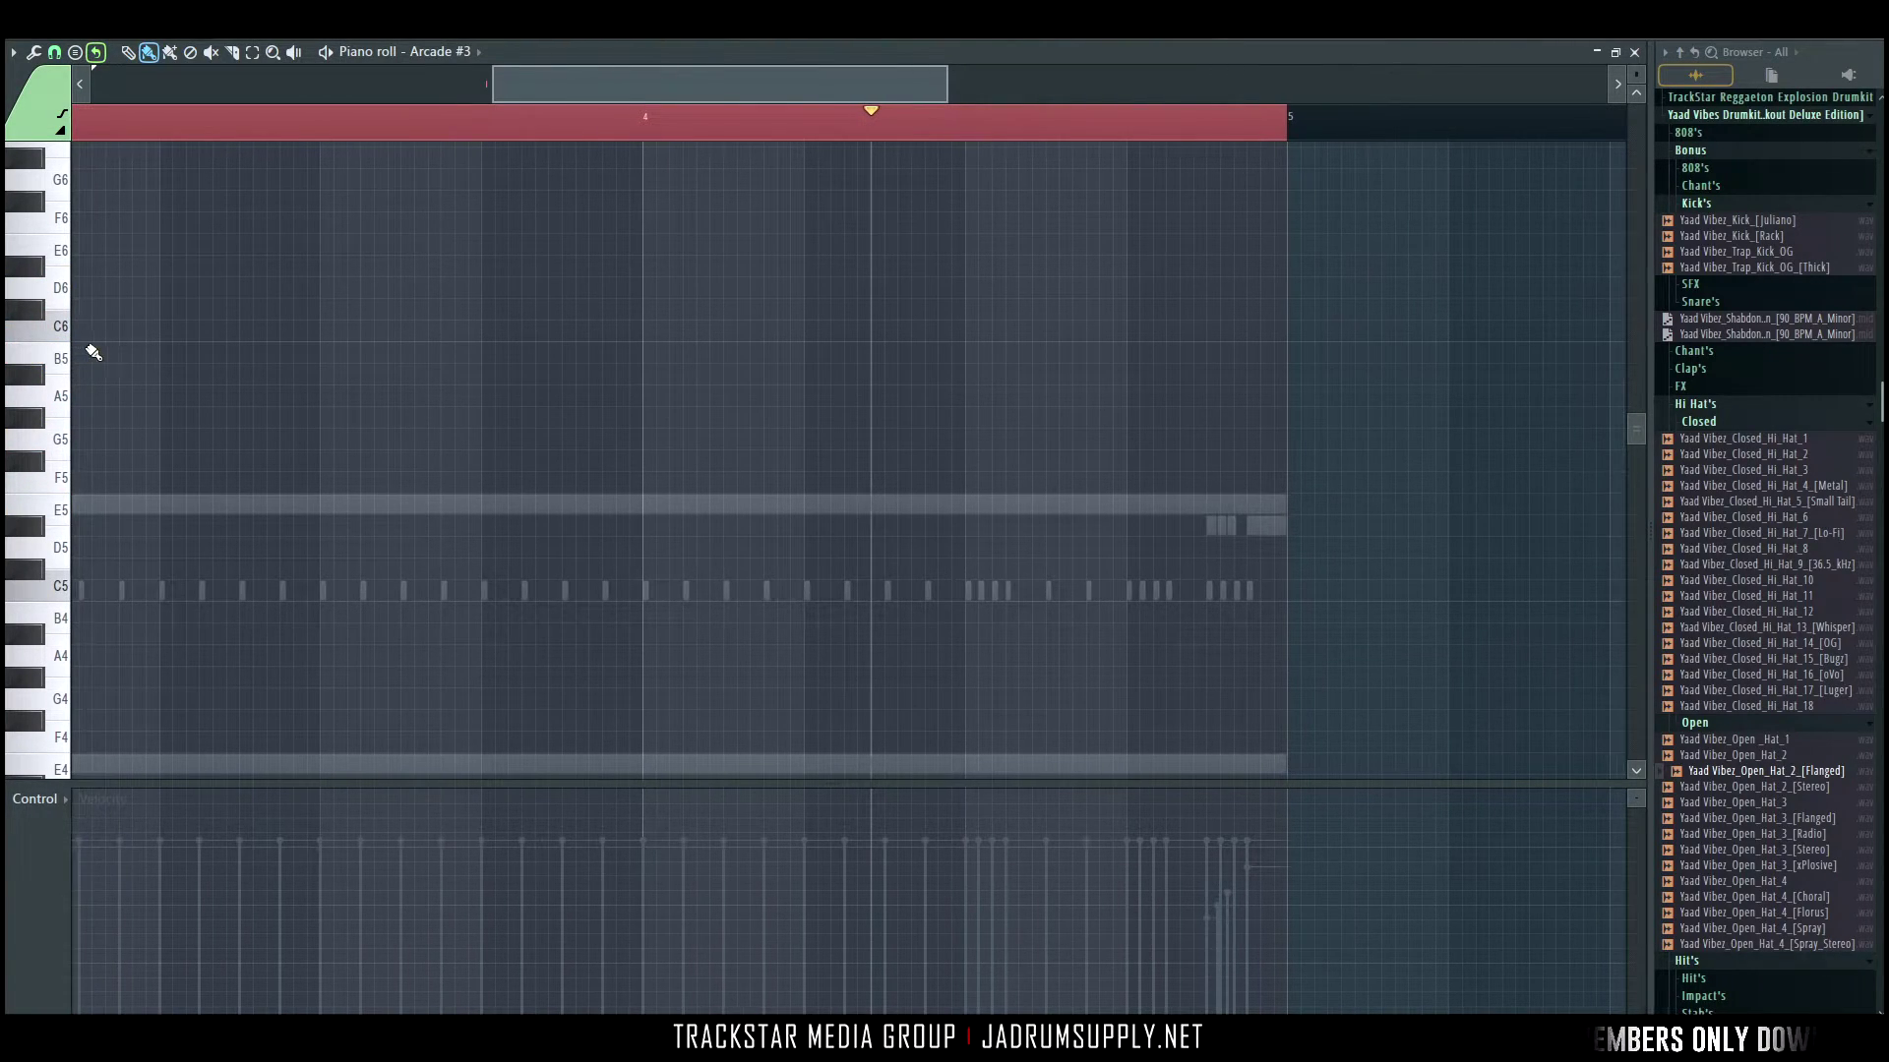
scroll(128, 369, down, 2)
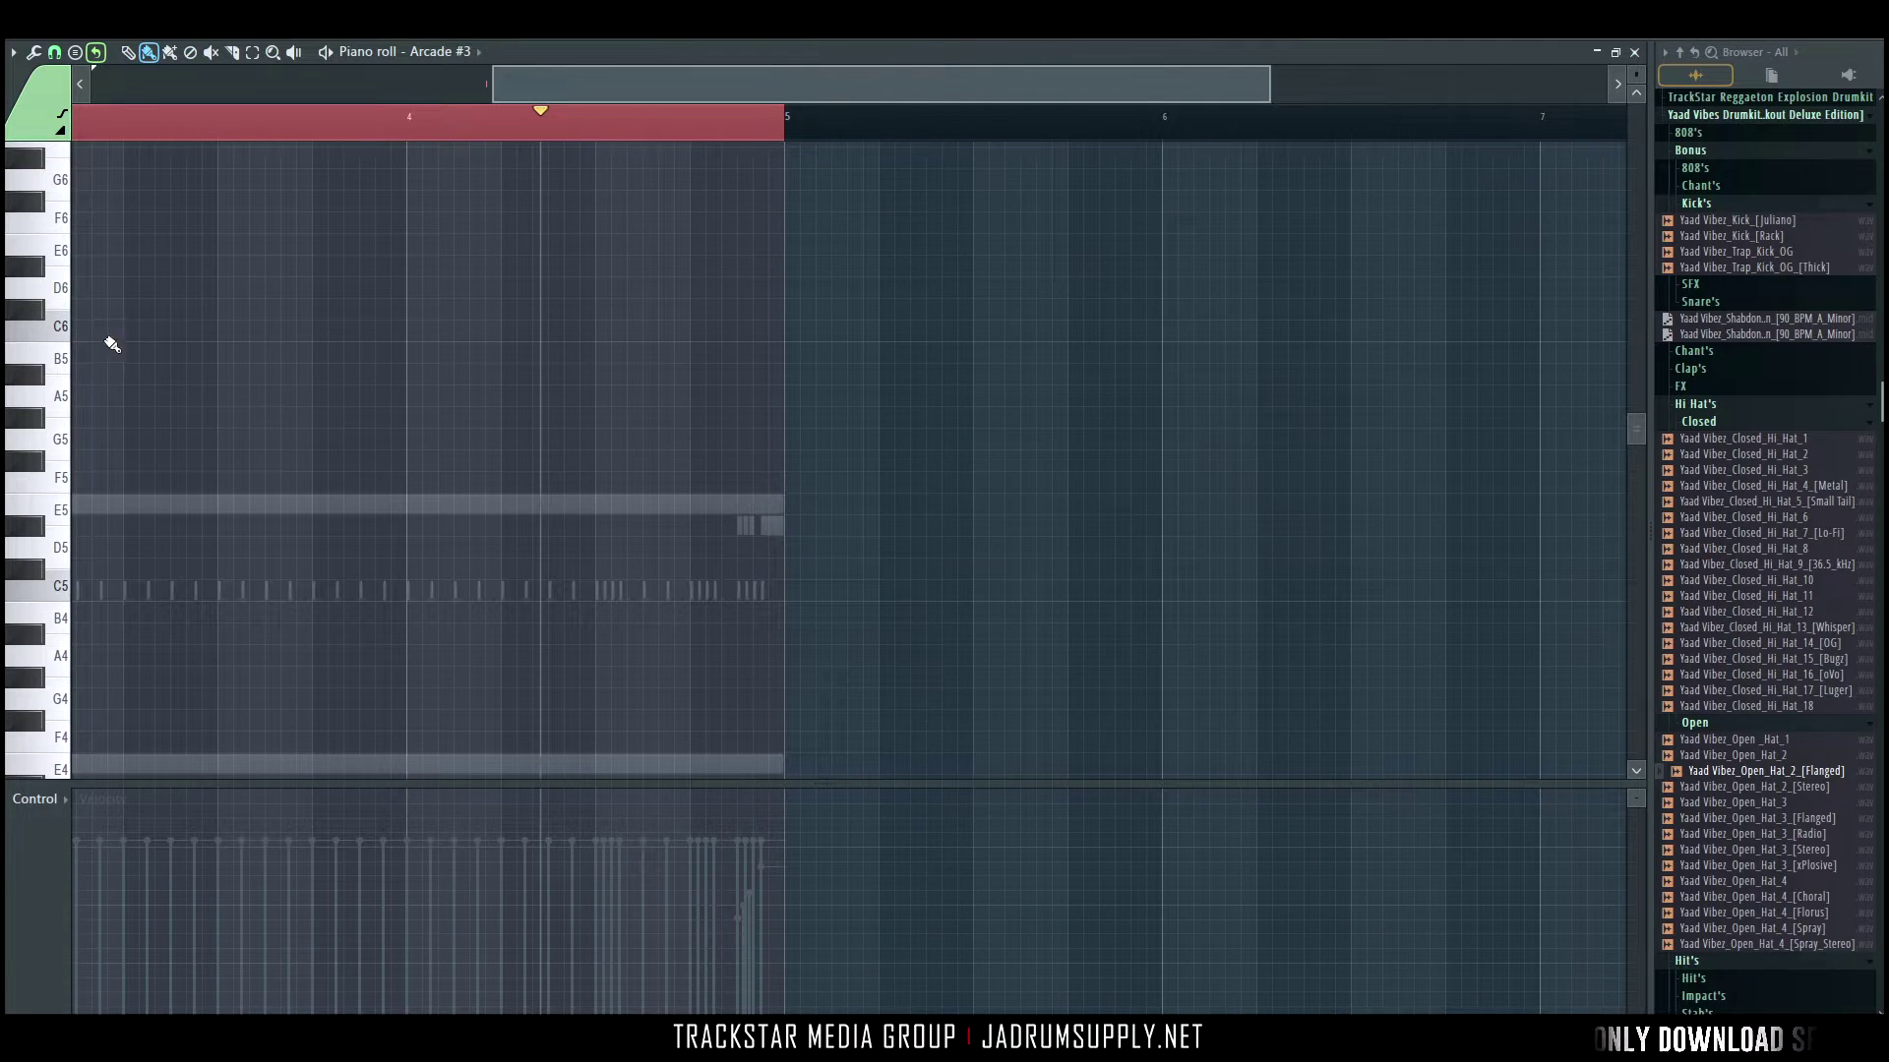
scroll(216, 251, left, 10)
scroll(810, 462, left, 1)
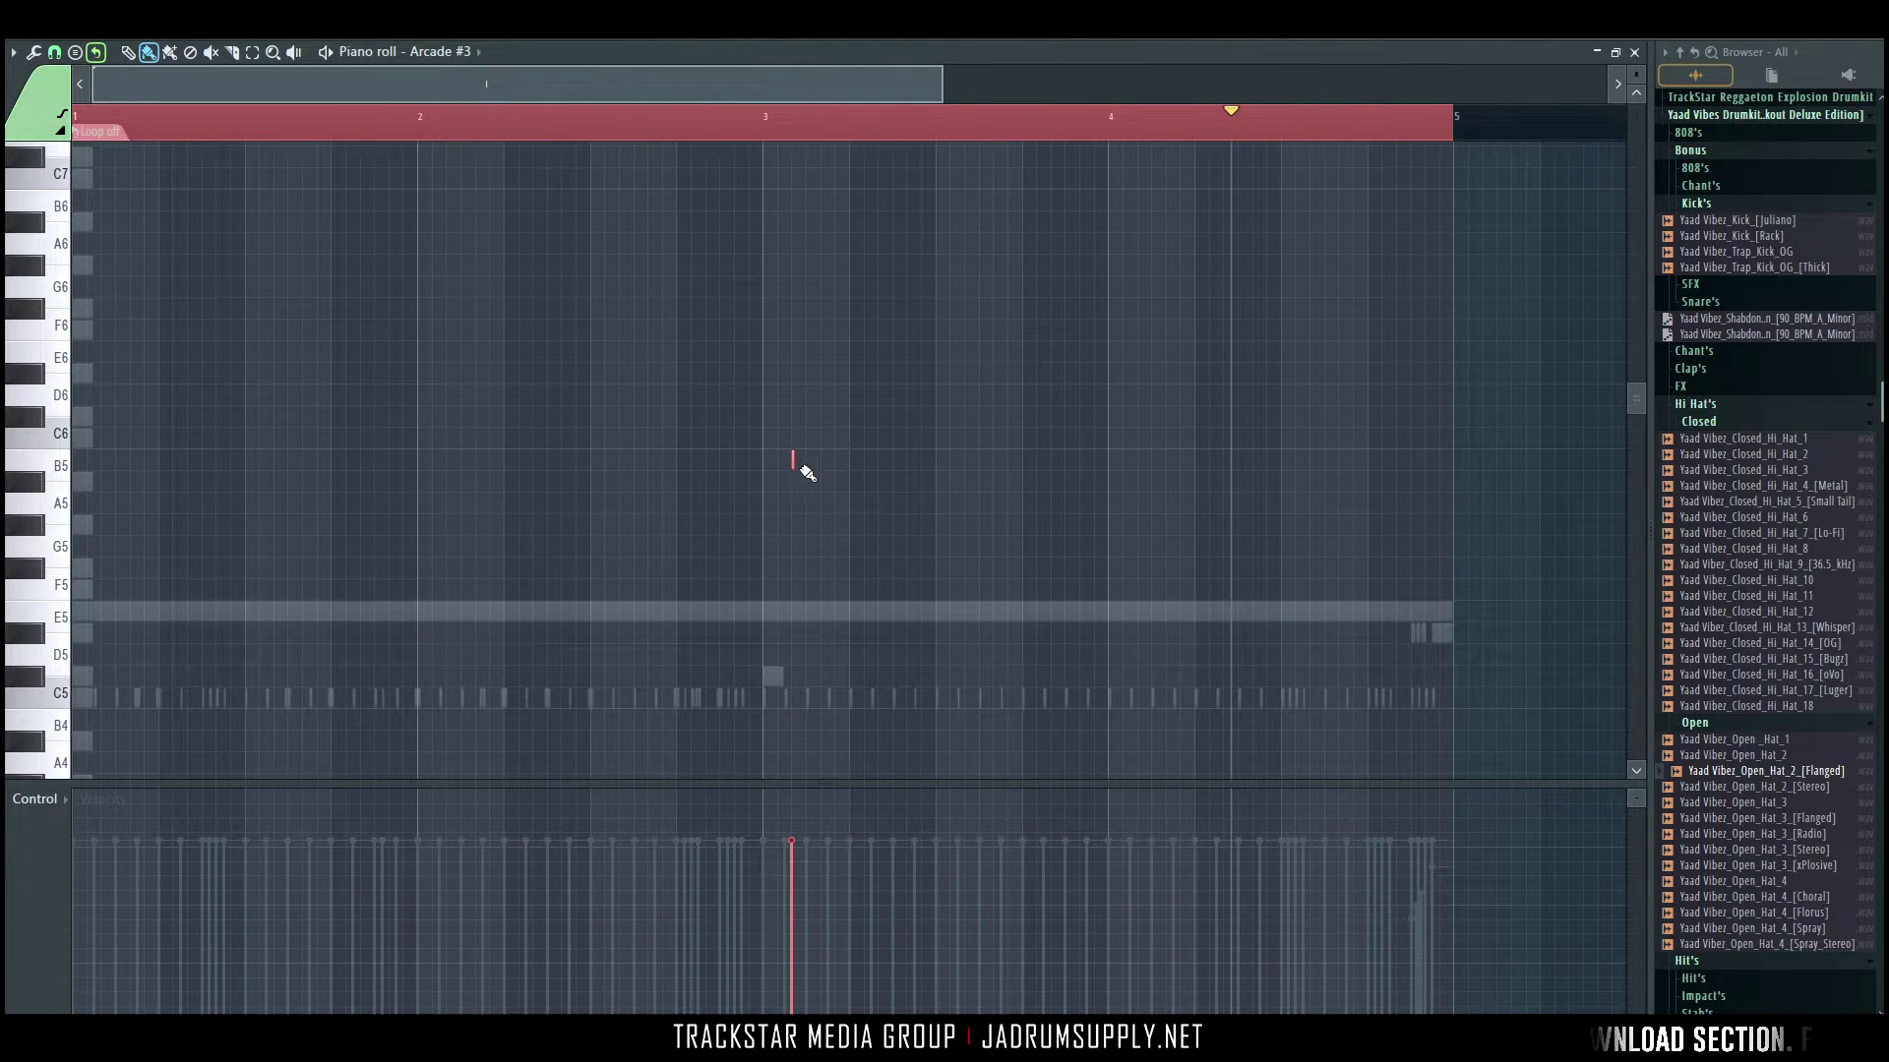
Stretch the recorded B5 note across all four bars, set the snap to Line, and play the pattern.
drag(155, 468, 1227, 522)
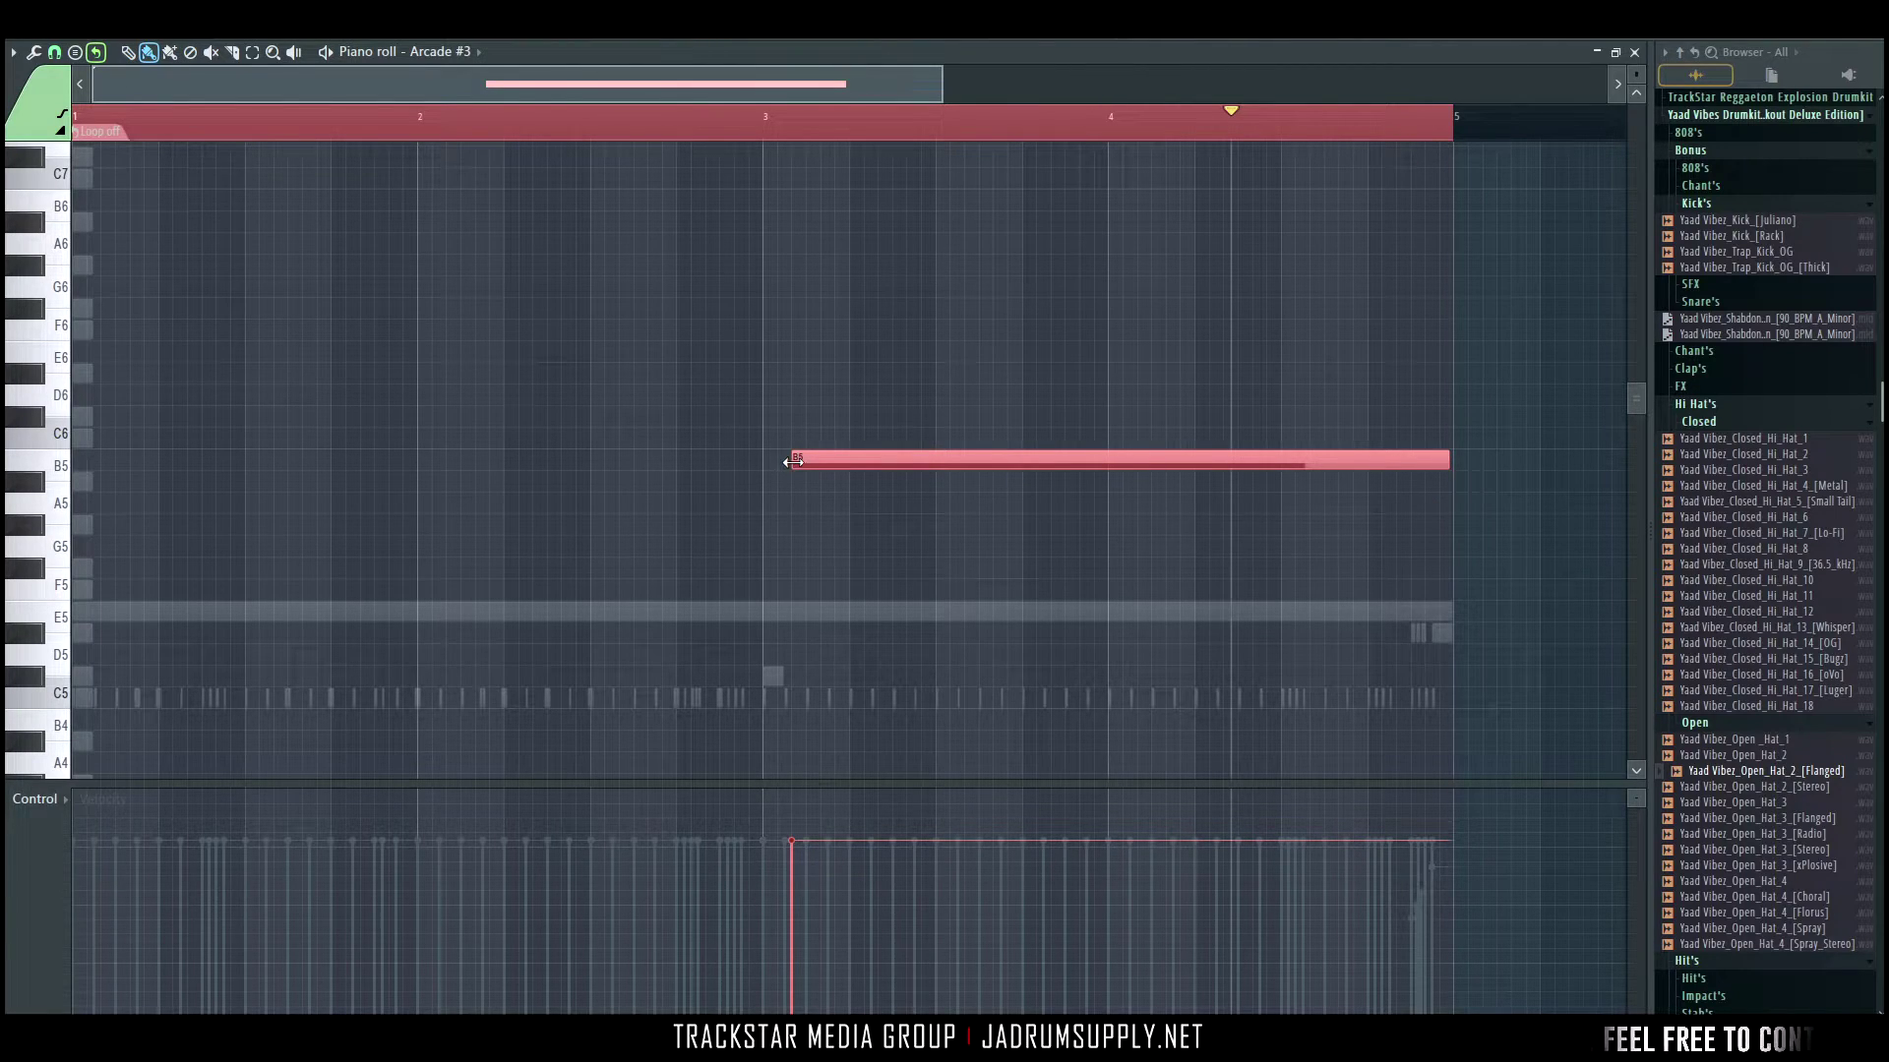
drag(793, 462, 7, 342)
click(56, 52)
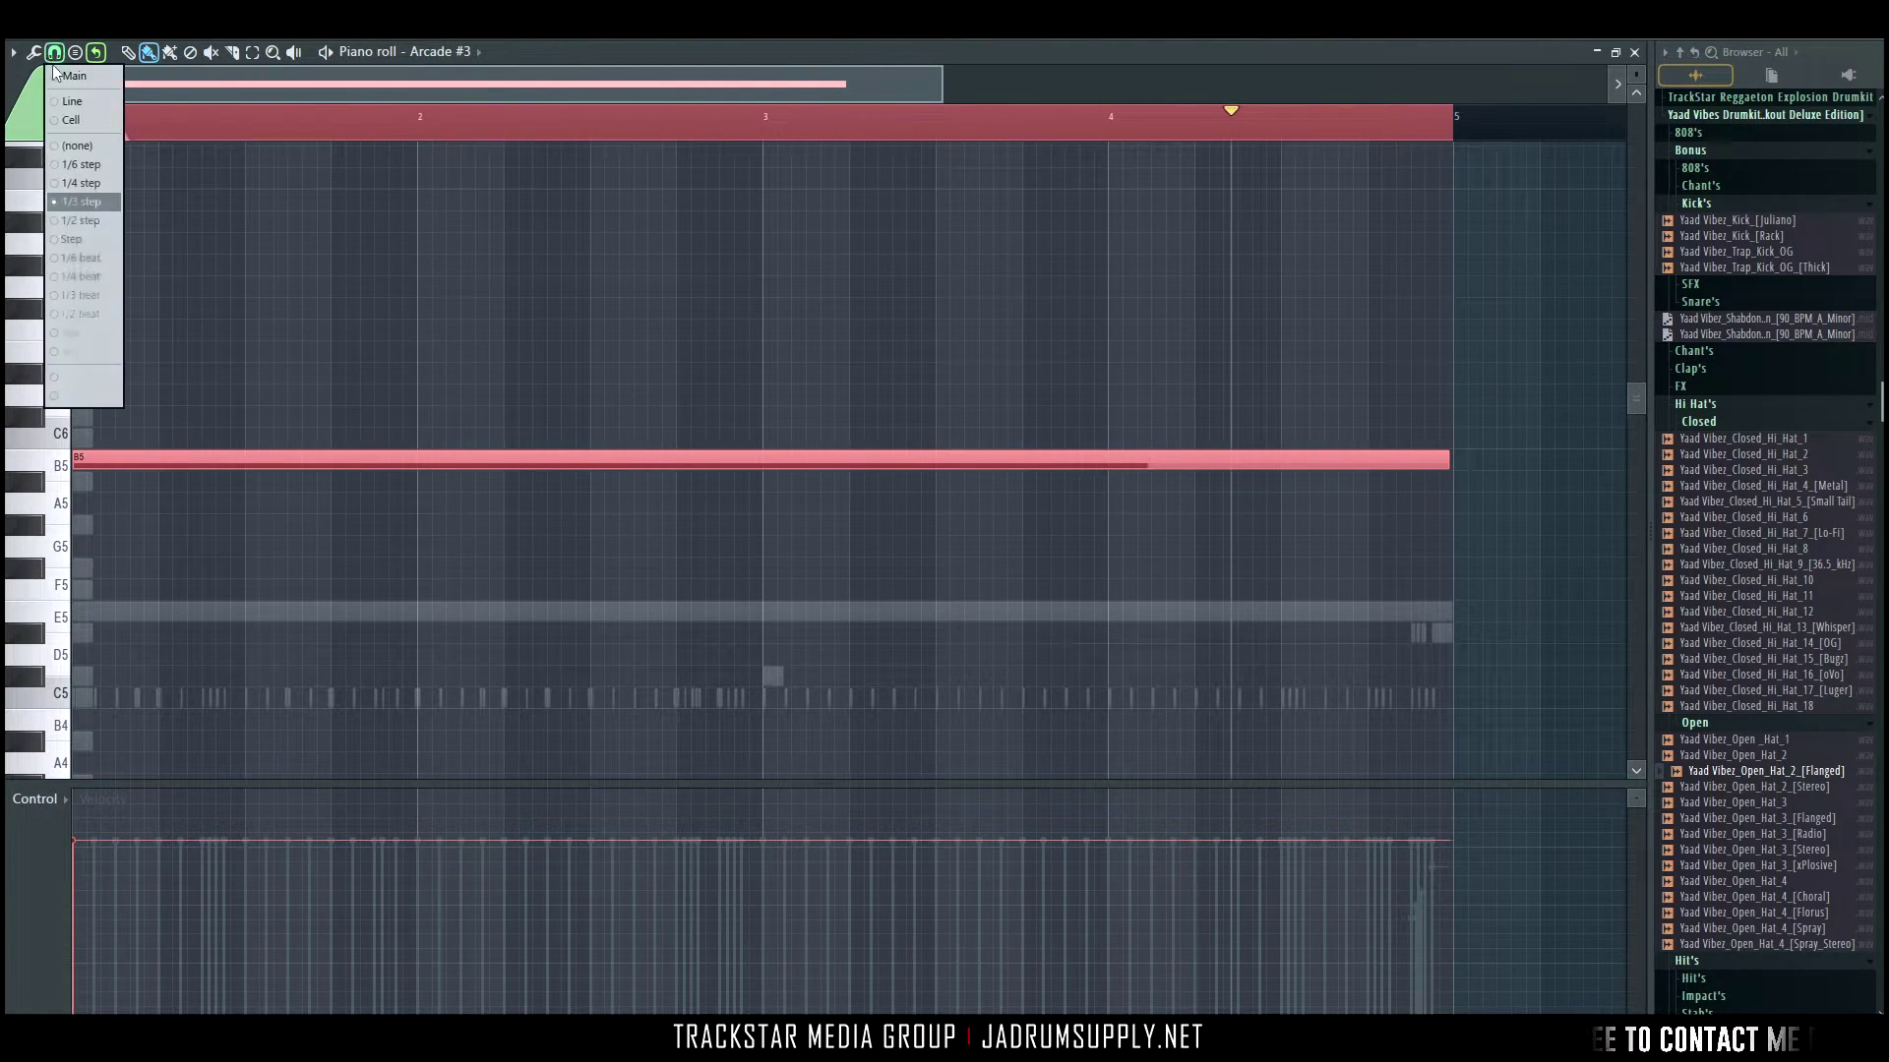
click(78, 109)
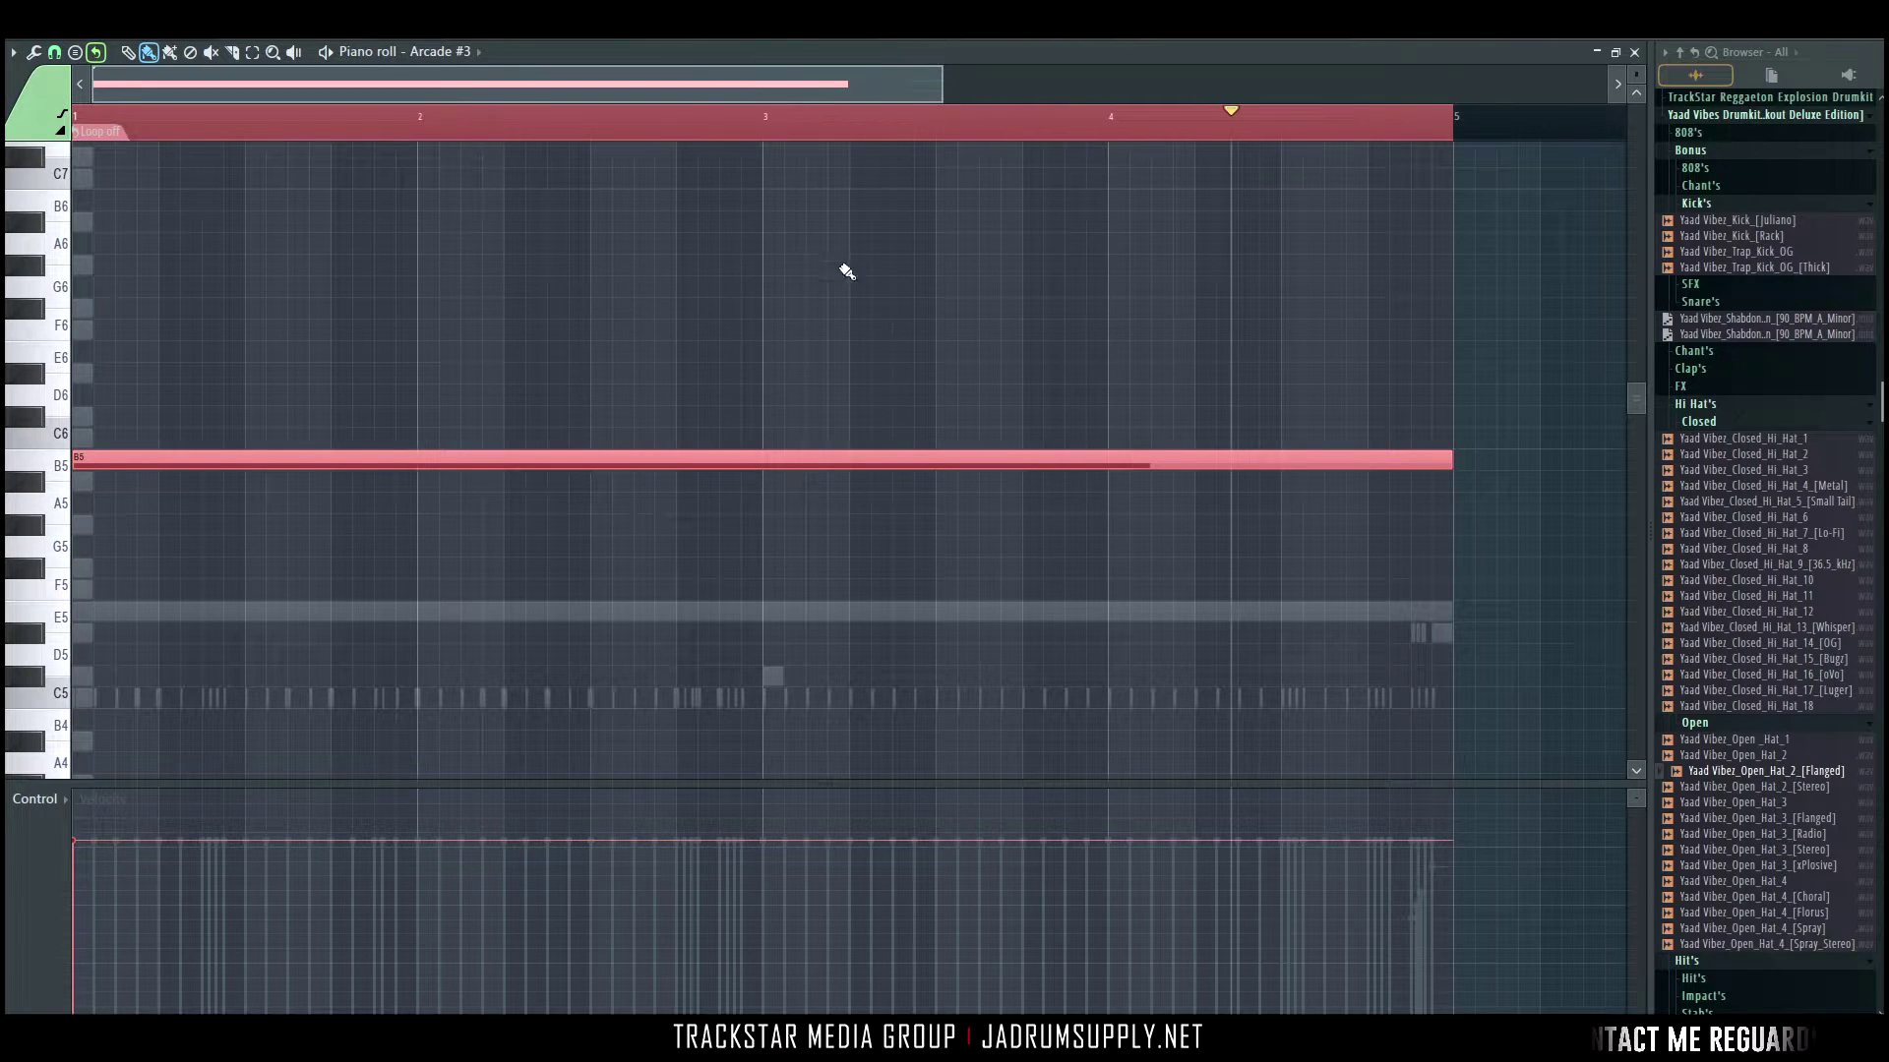
key(space)
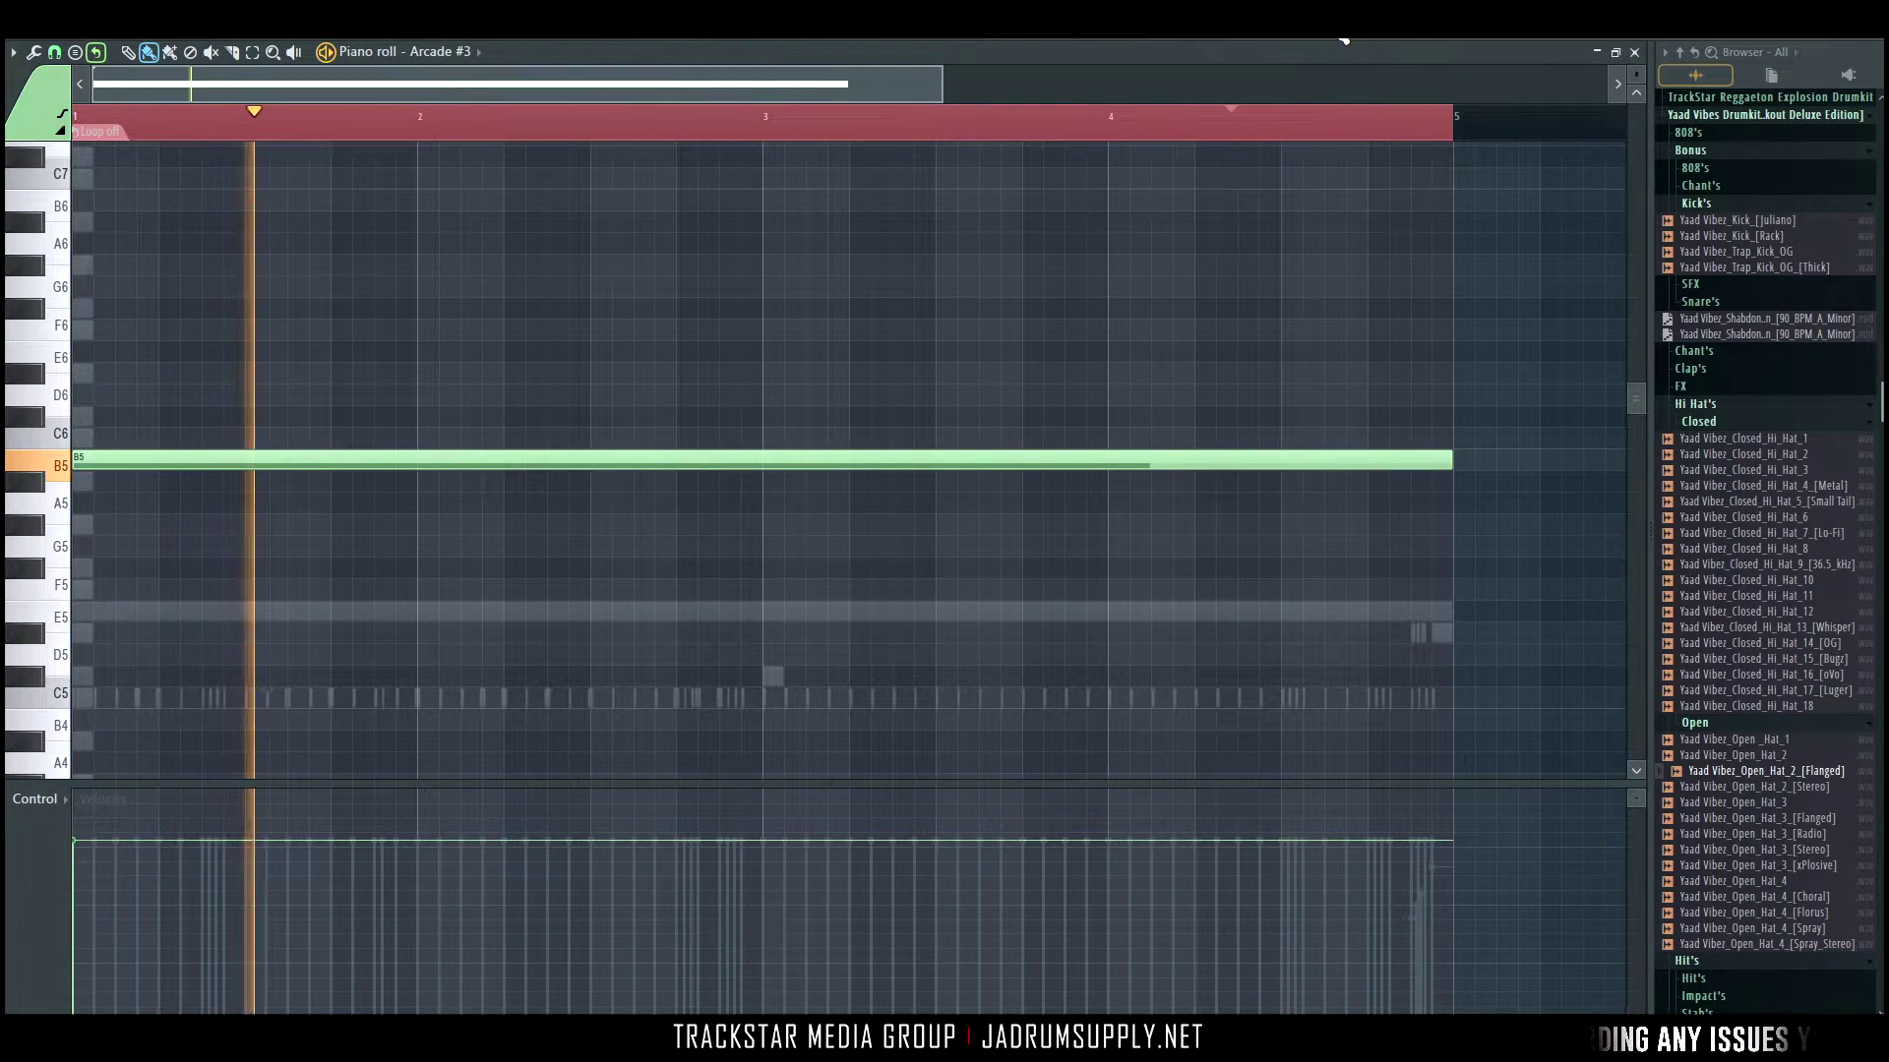
Set the Arcade #3 session key to A# min and close its plugin window.
click(1306, 40)
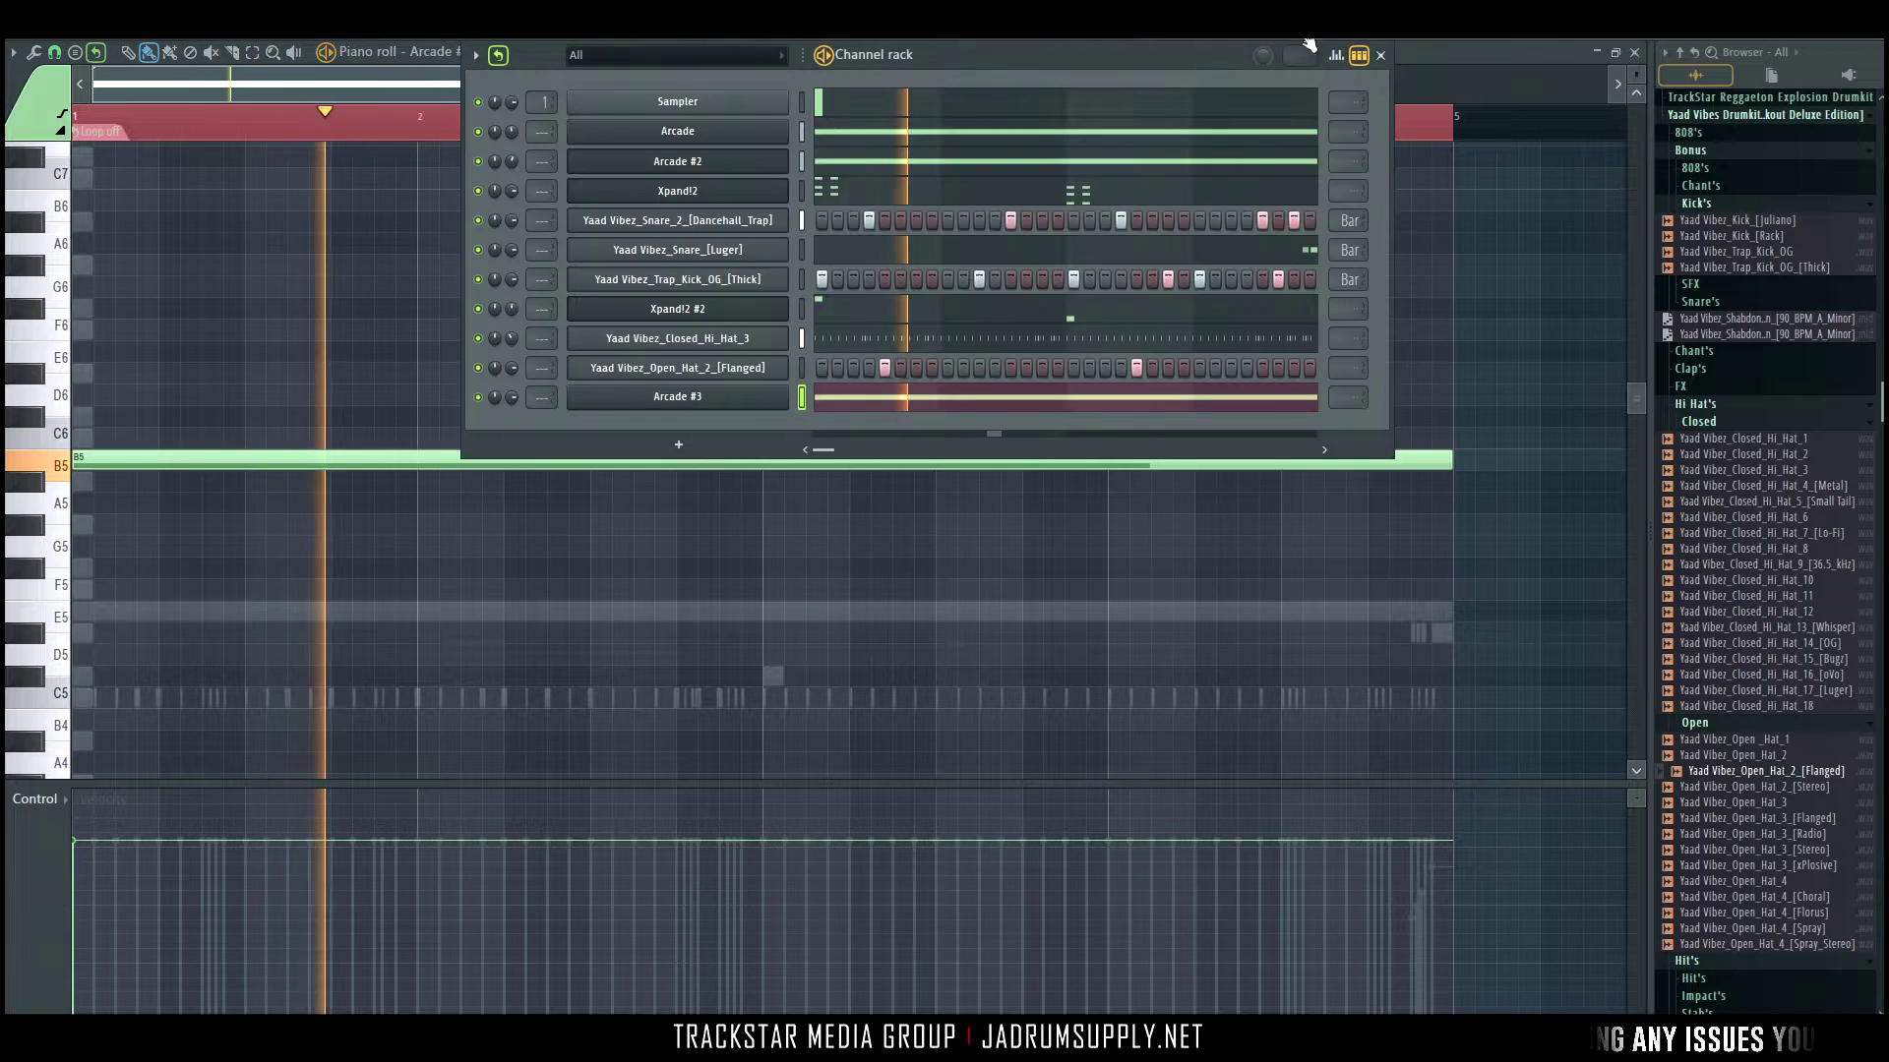
click(750, 403)
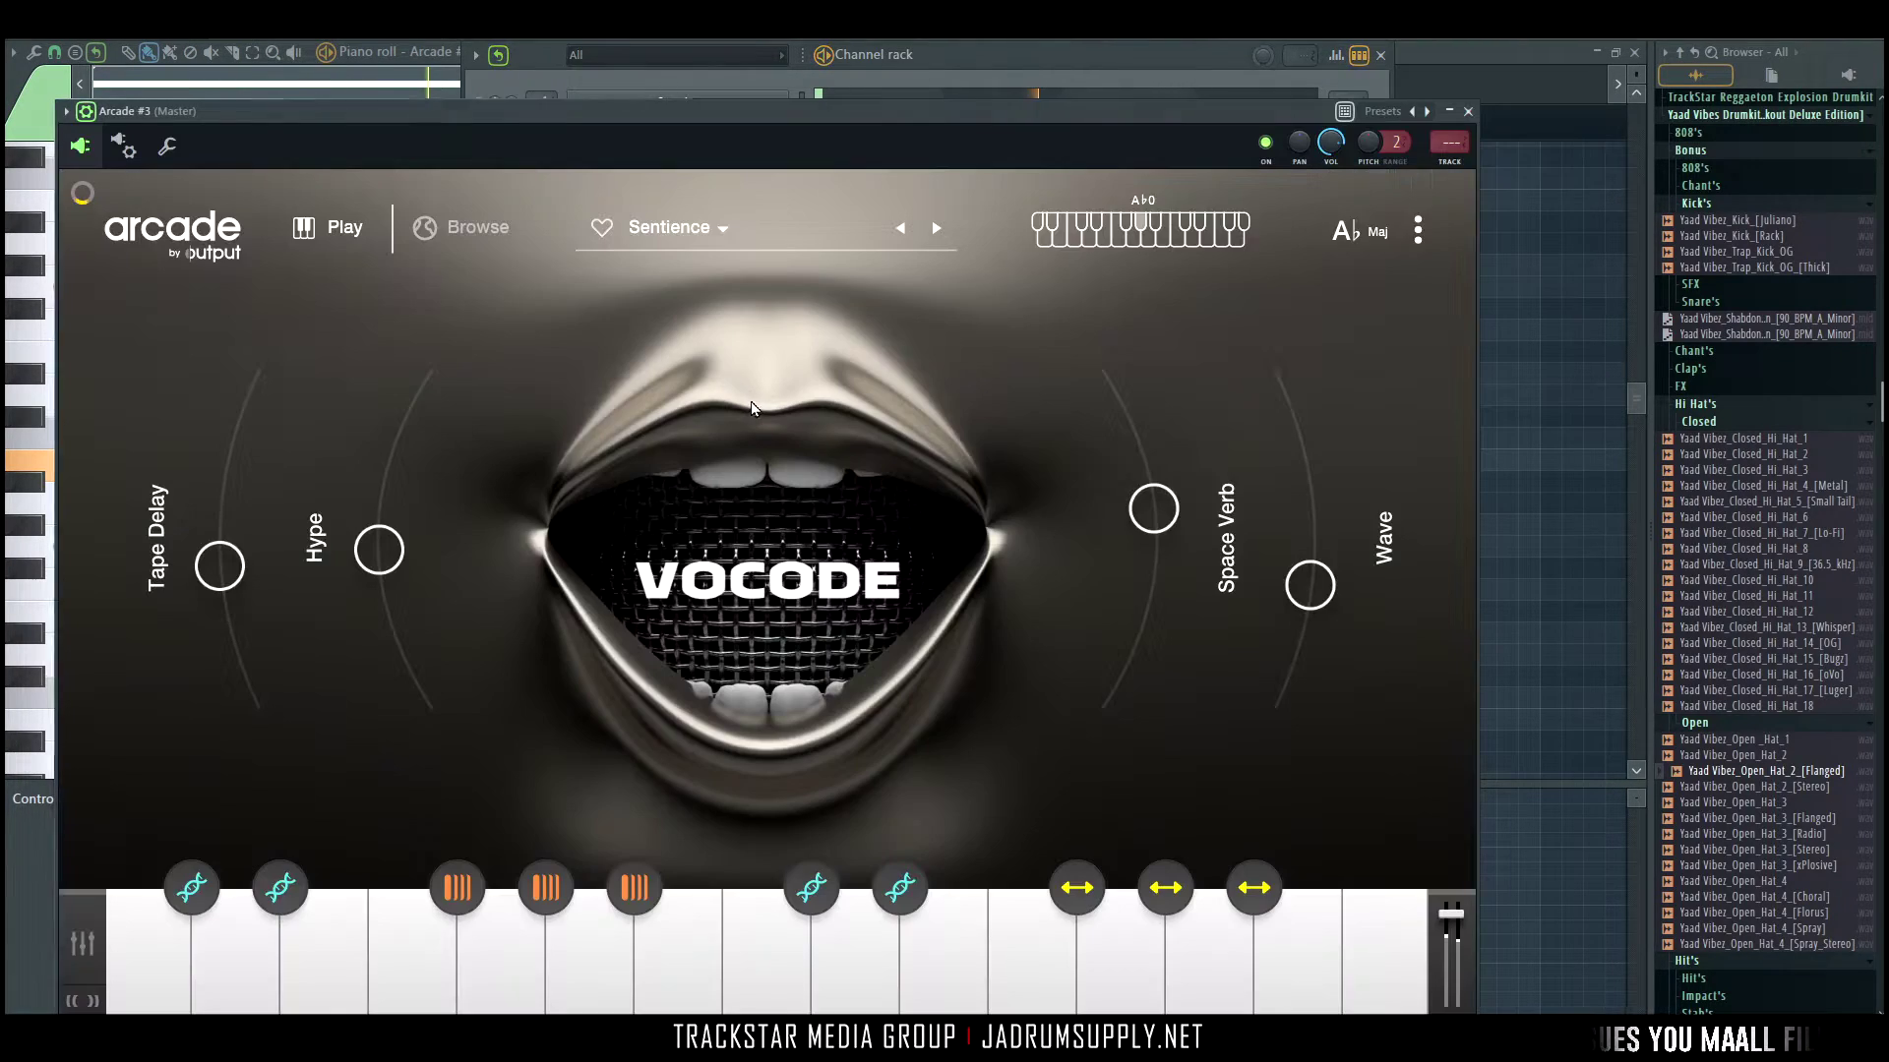
click(1377, 228)
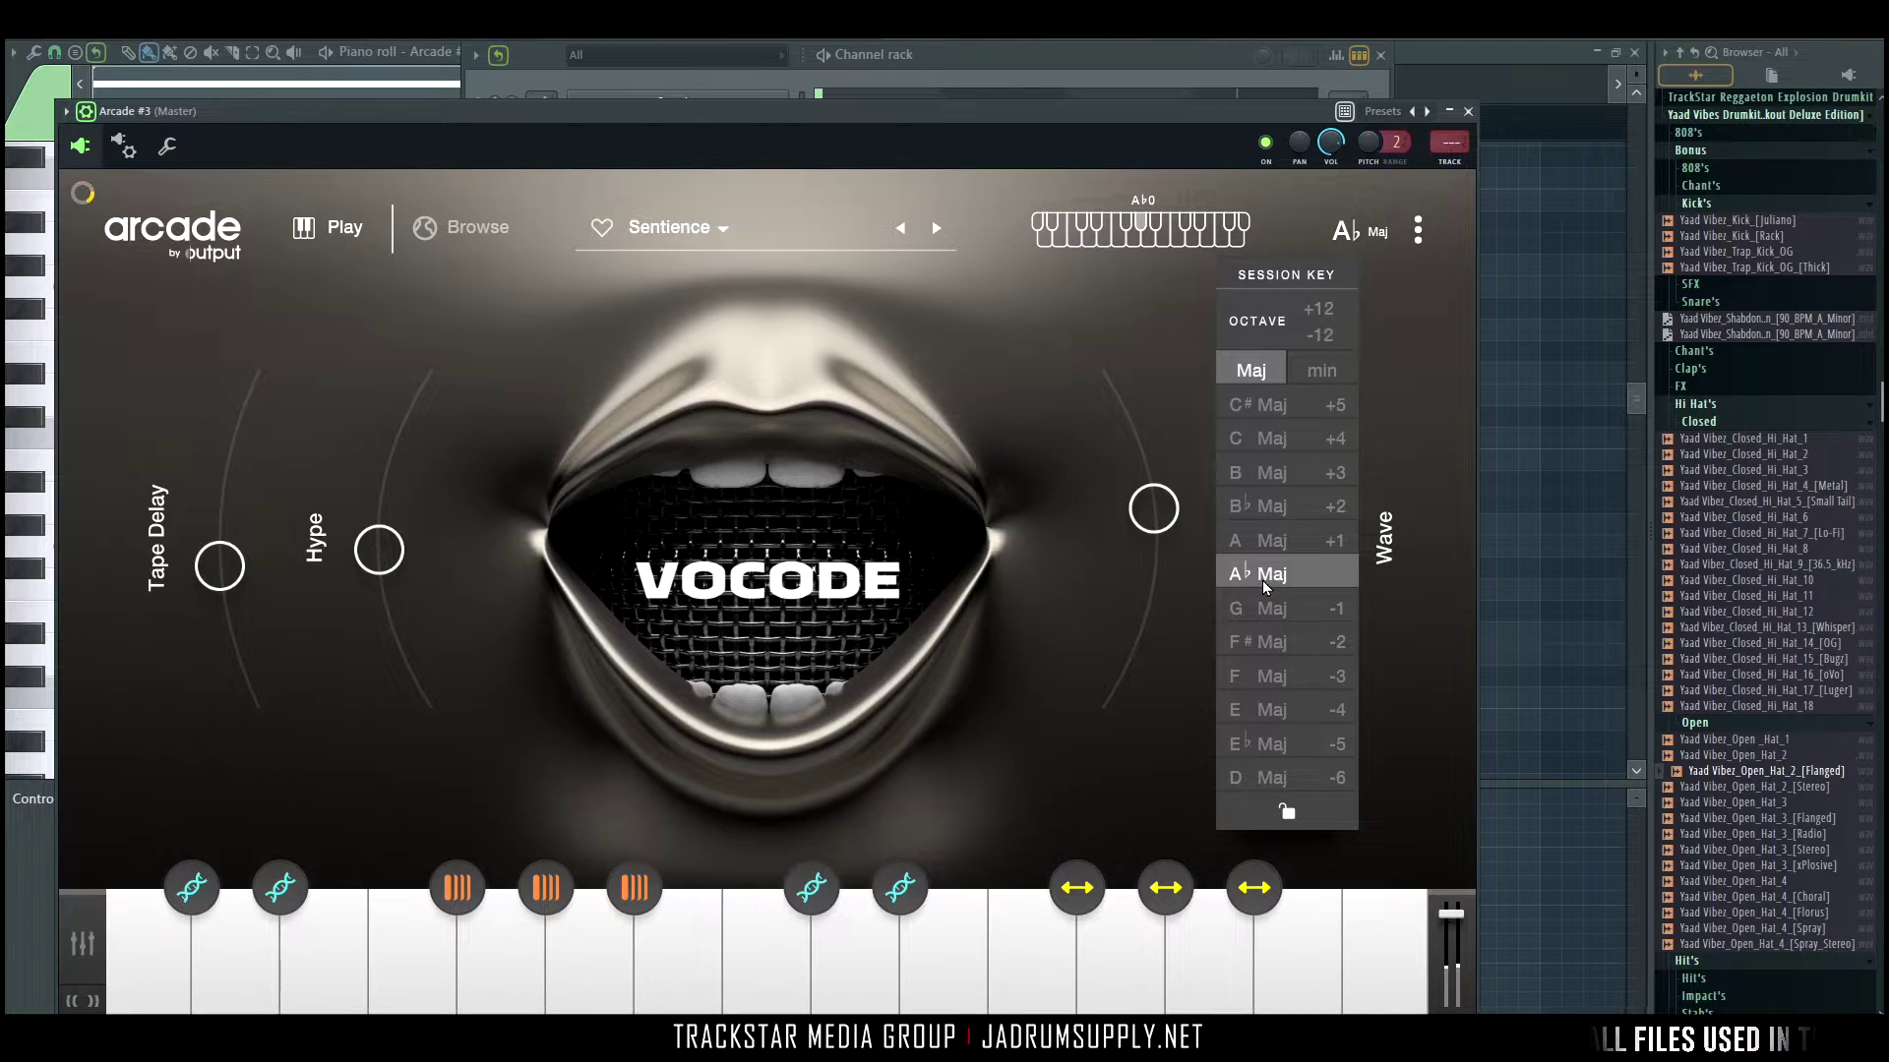
click(1330, 377)
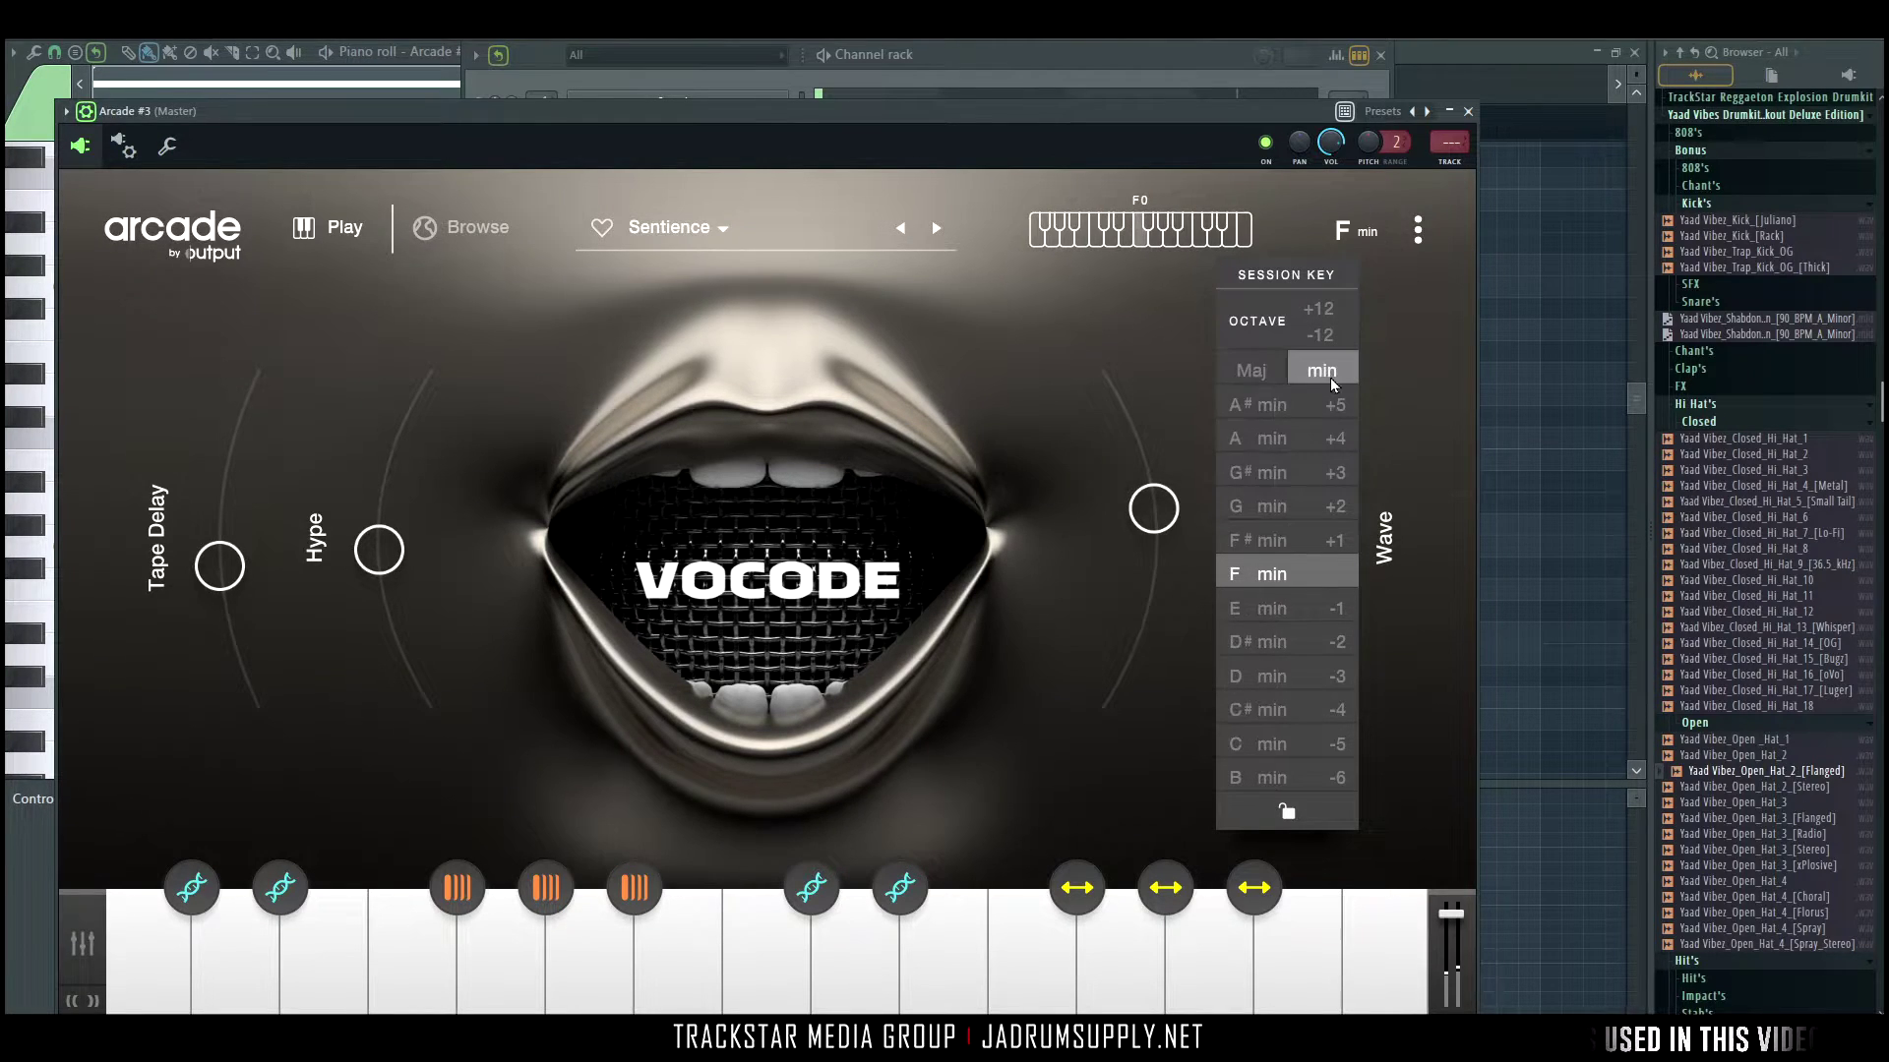
click(1269, 404)
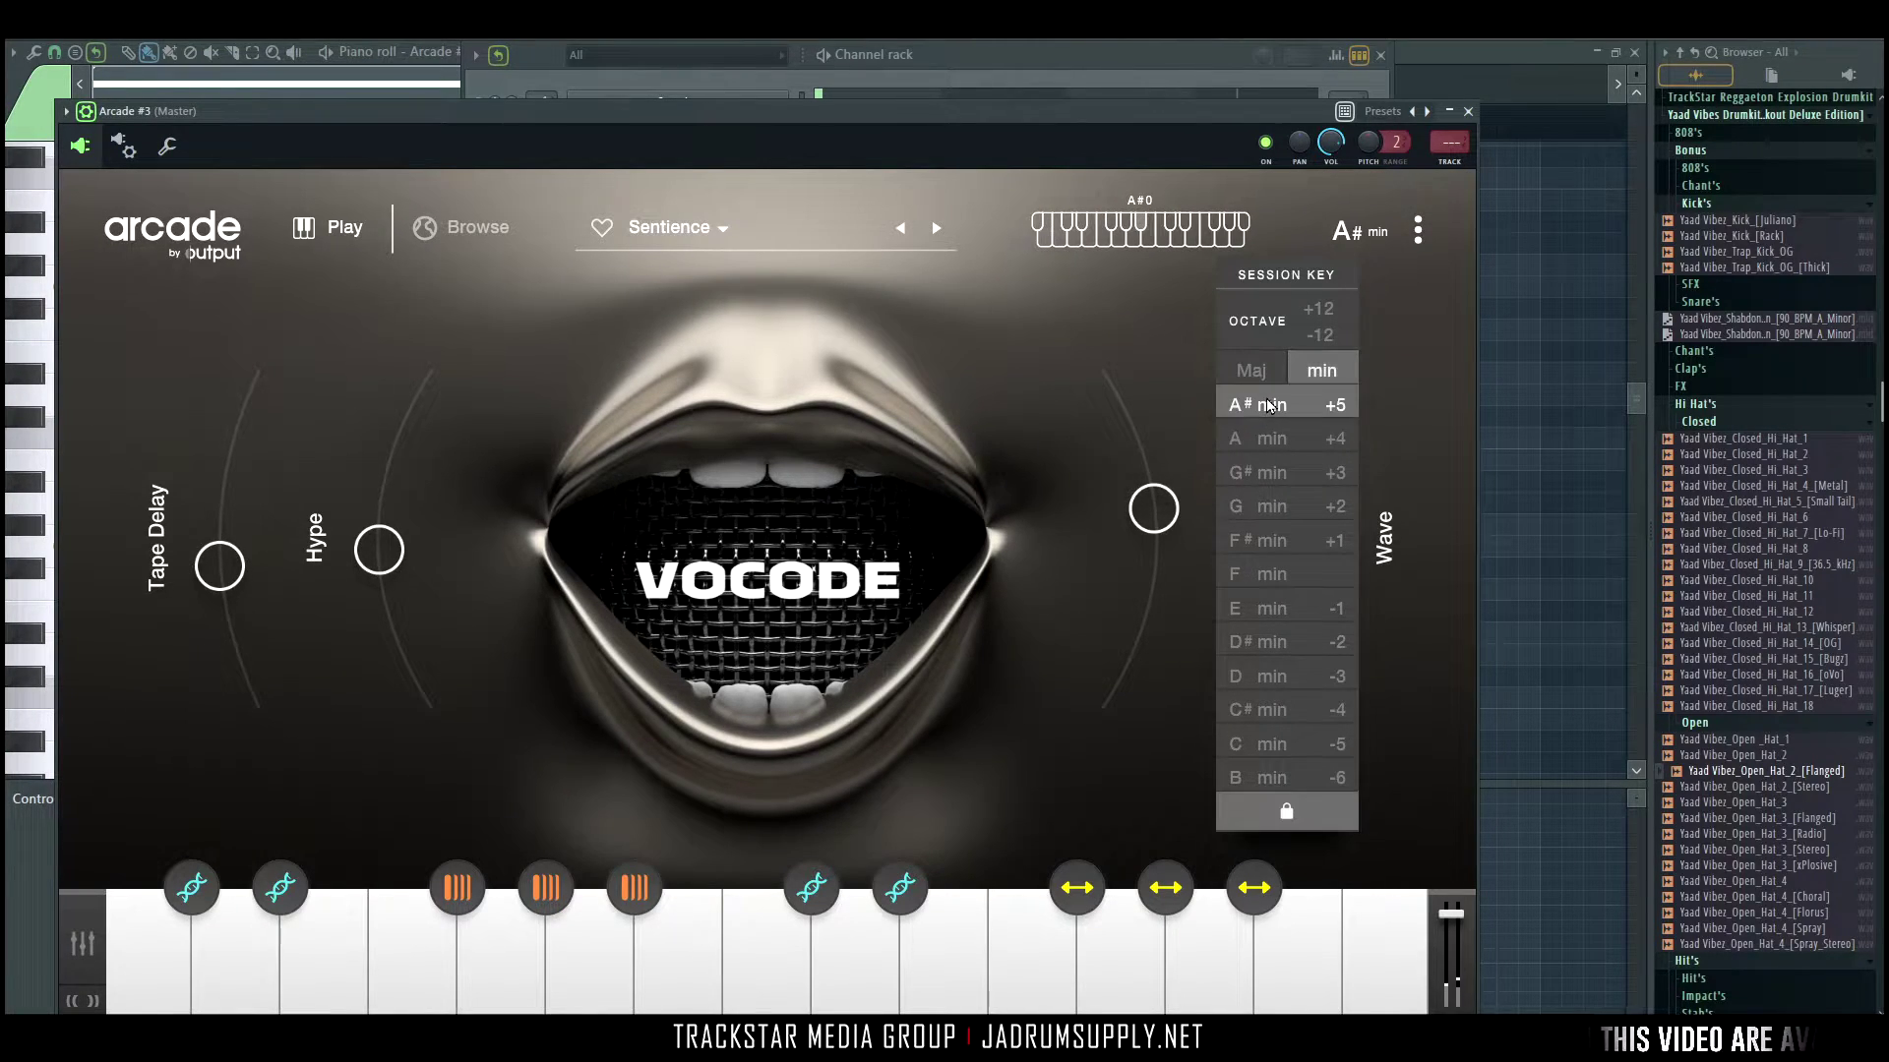
click(1395, 272)
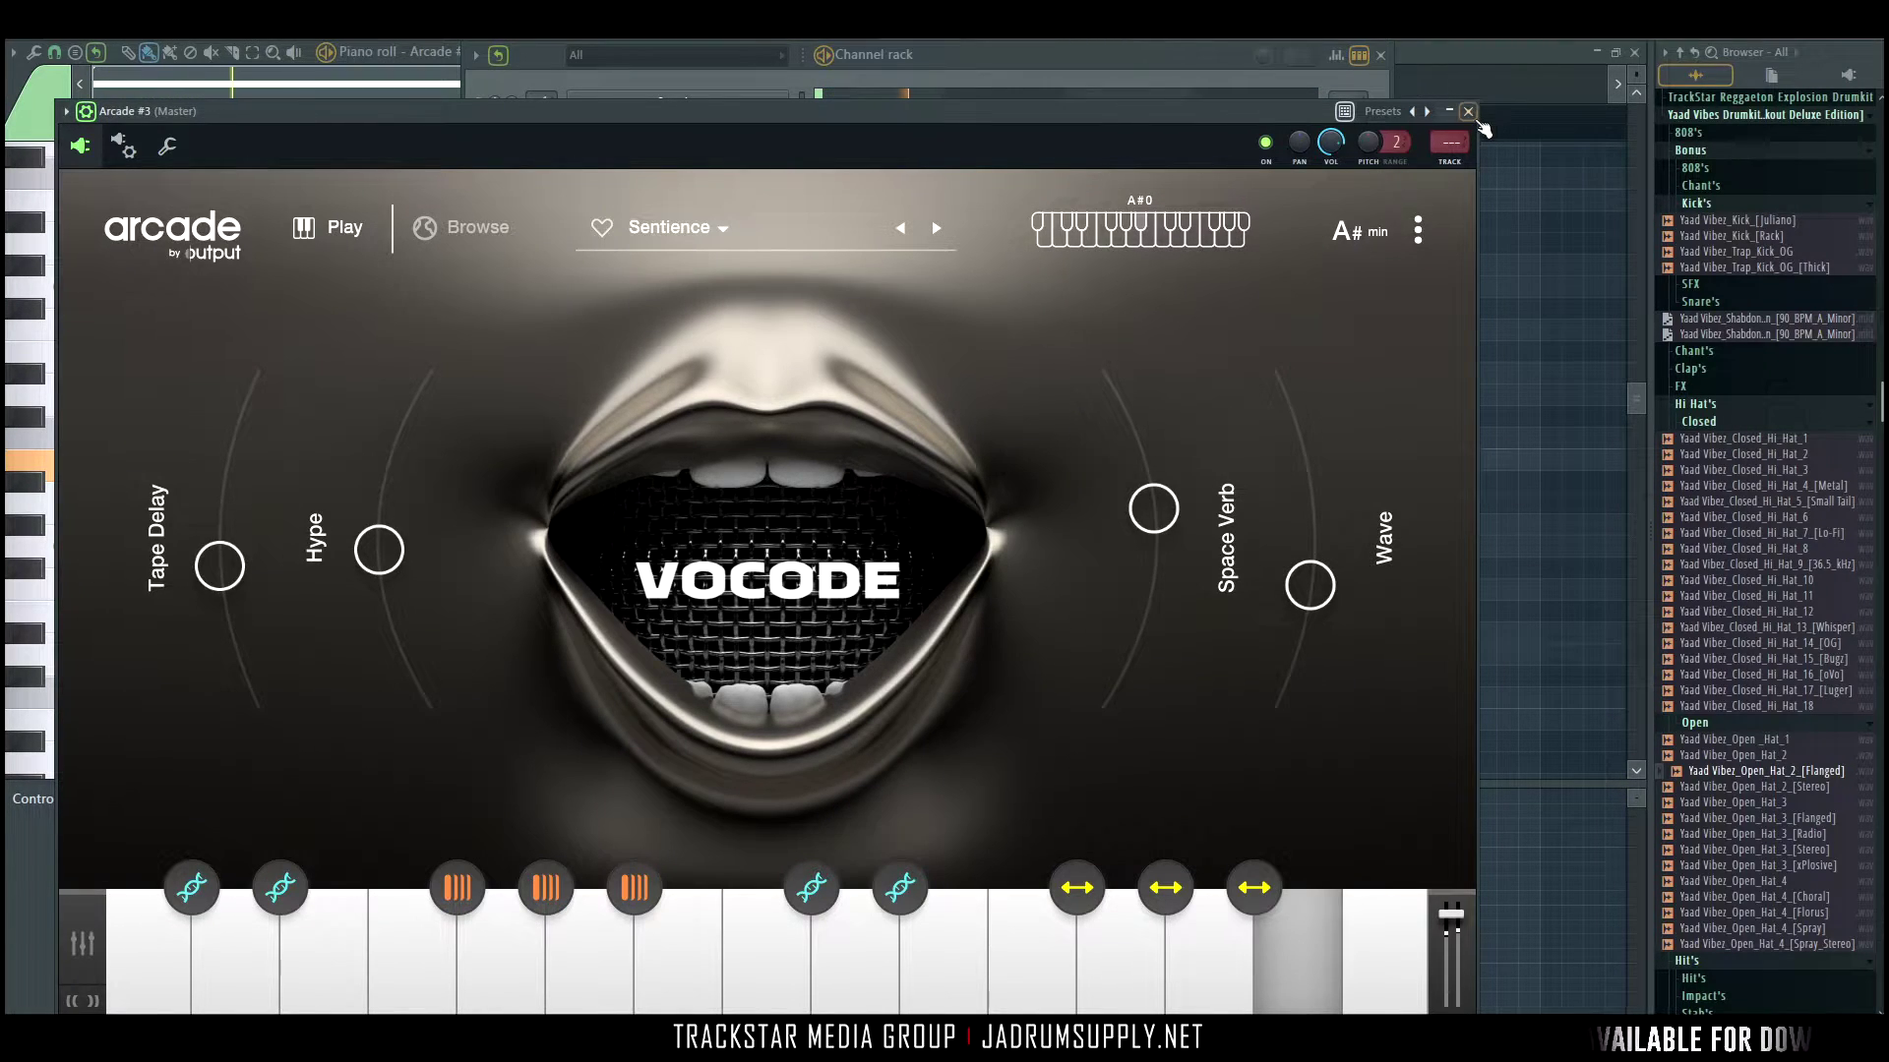
click(1468, 112)
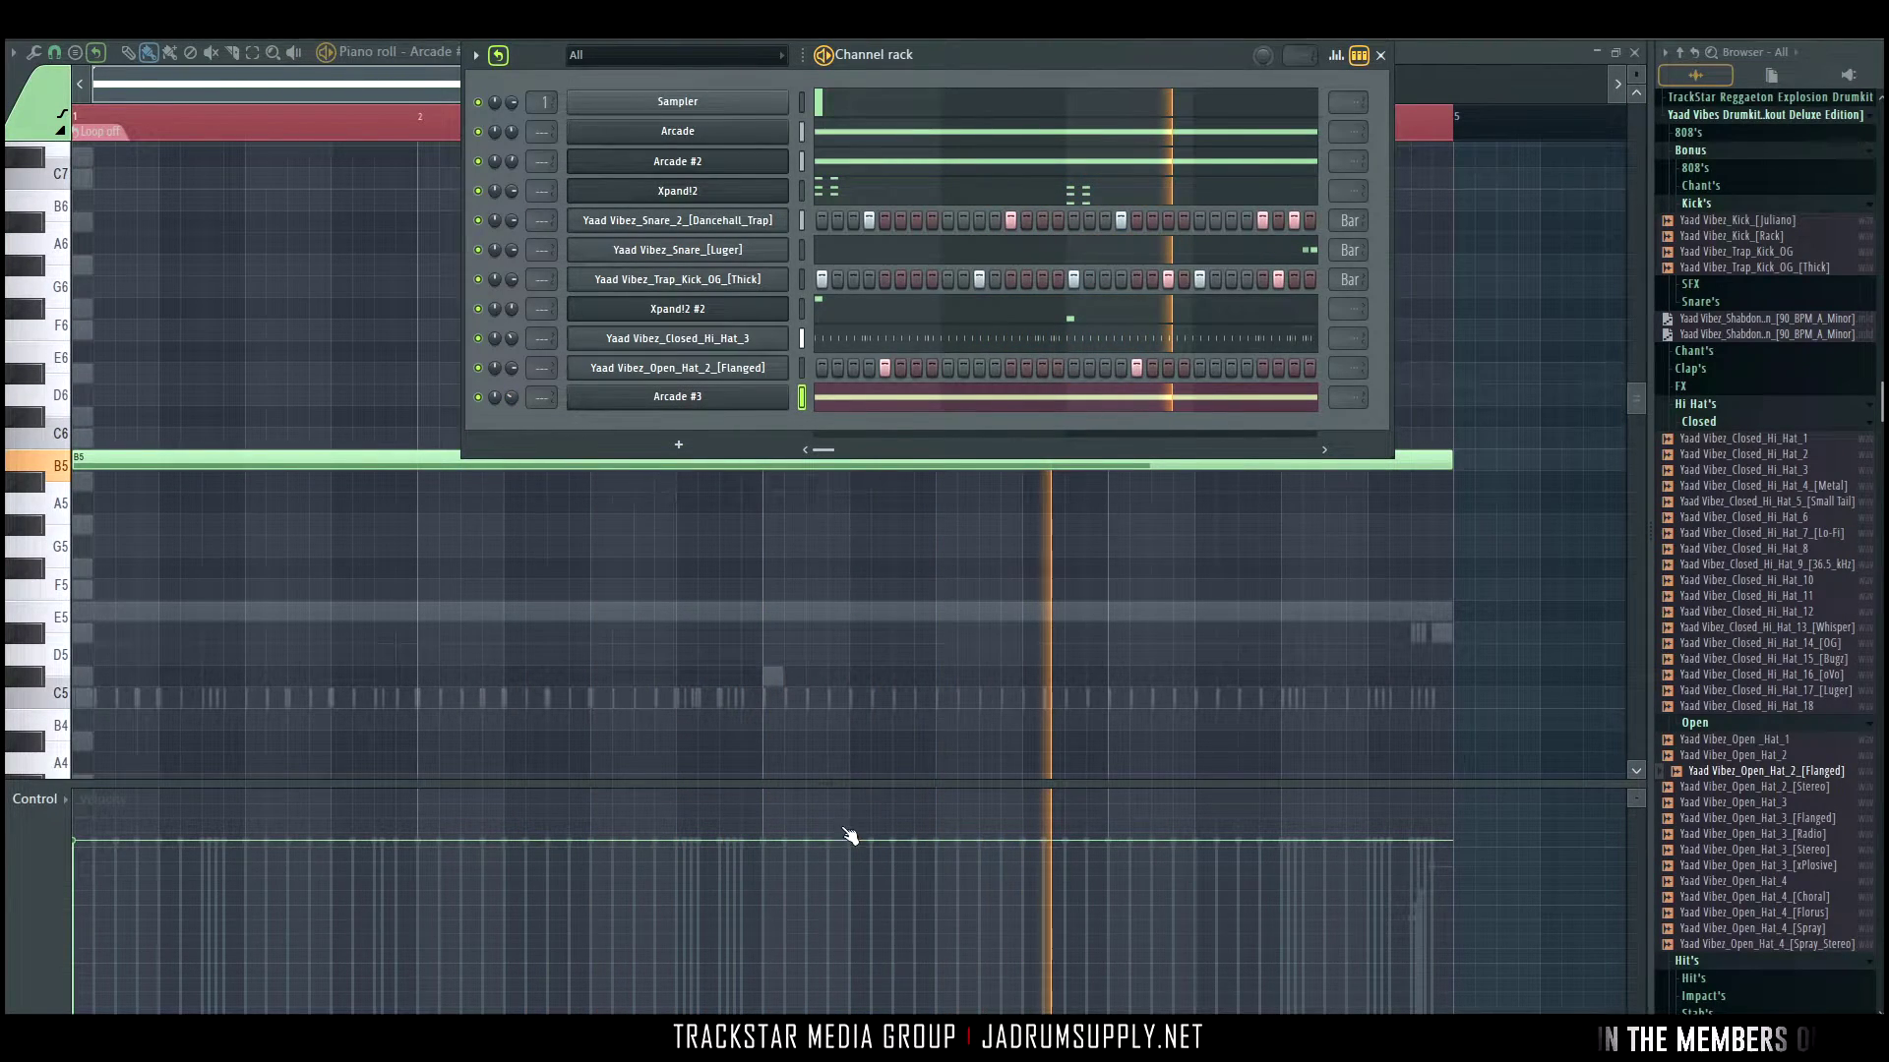
Audition another Arcade #3 sample, and move the long note down to B4, shortened to half a bar.
click(678, 397)
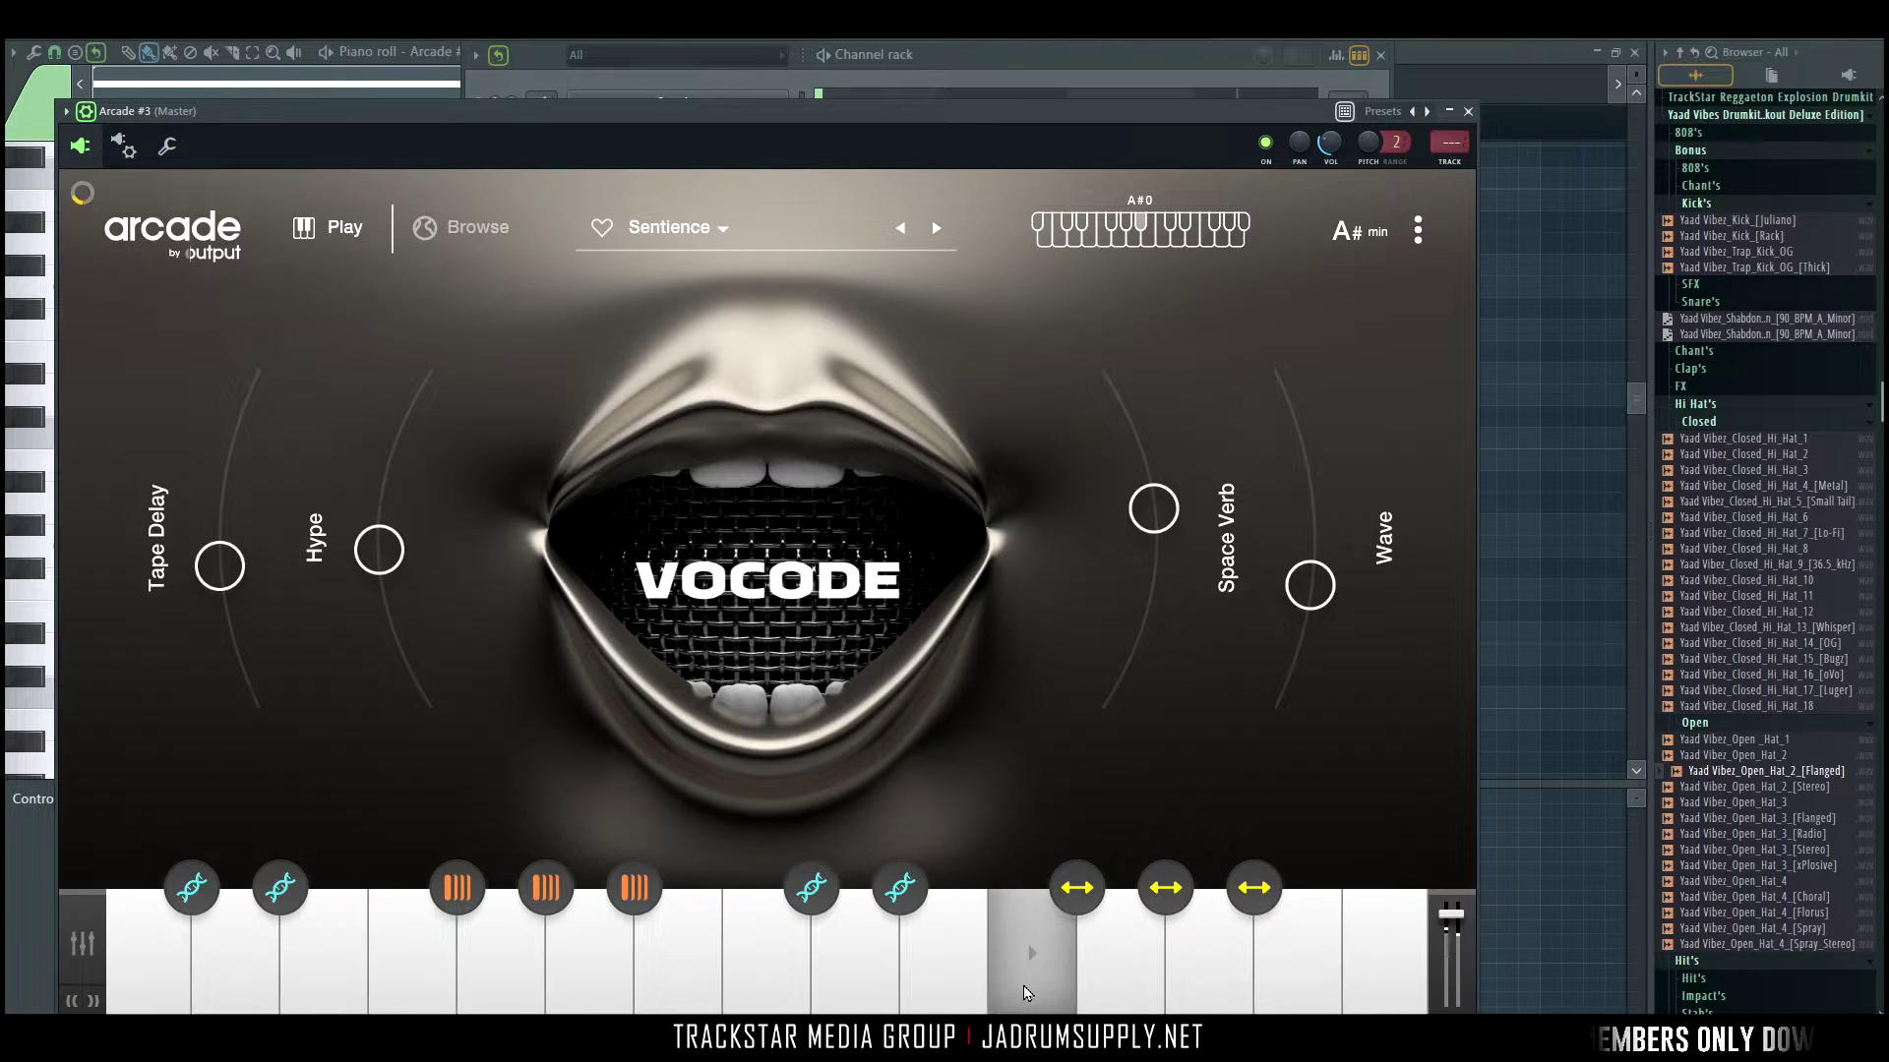
click(1468, 112)
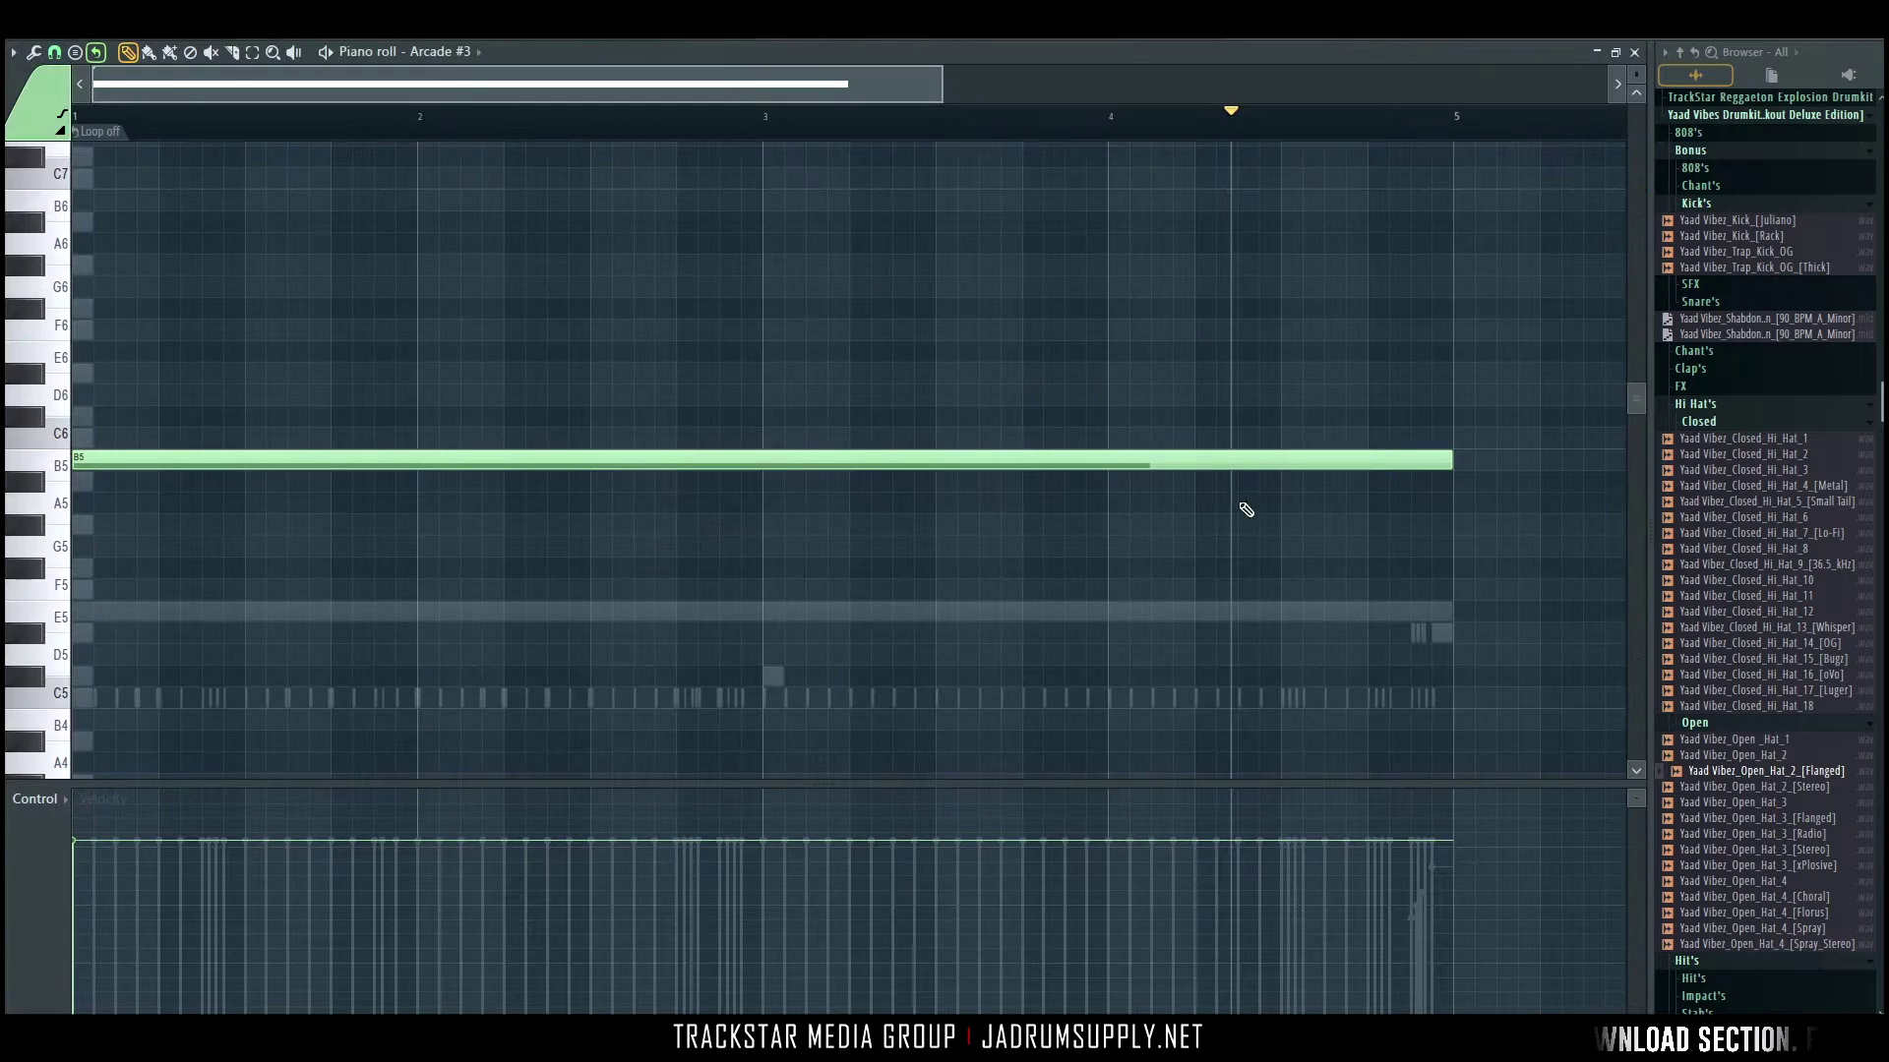
drag(652, 449, 474, 723)
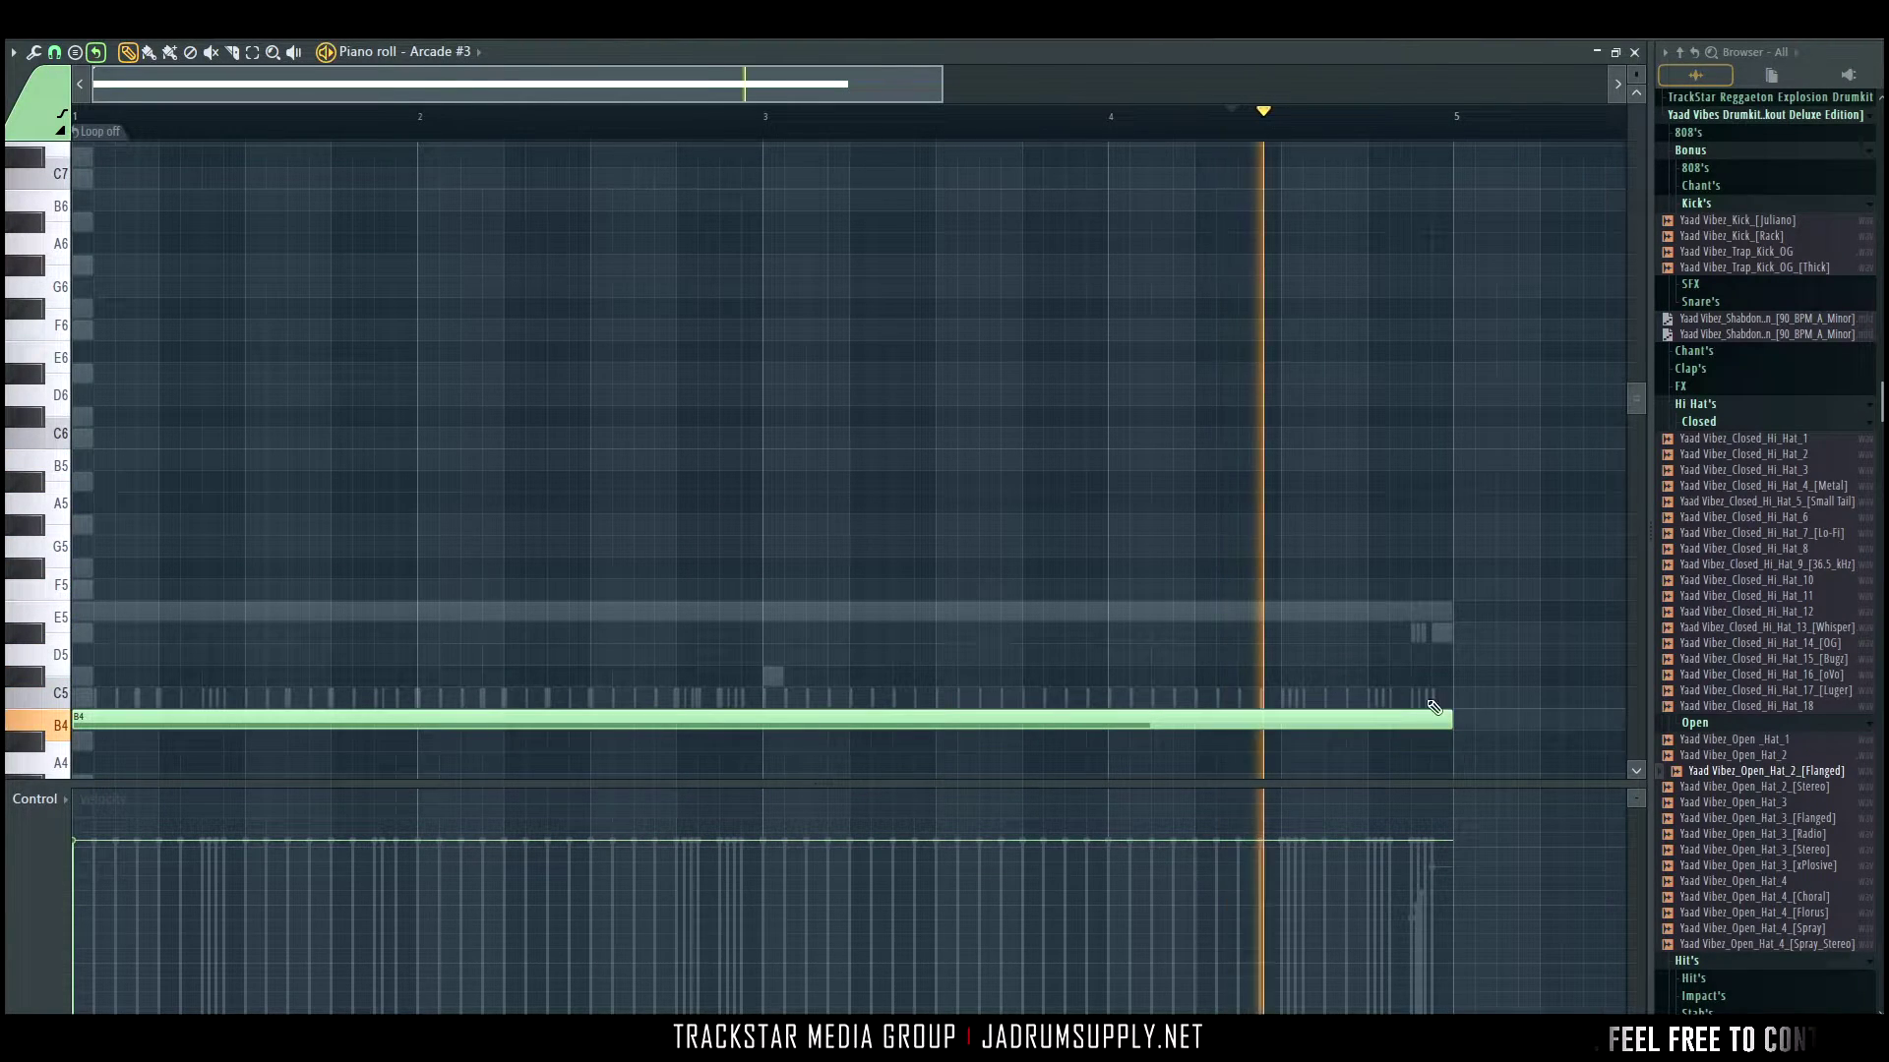
drag(1450, 723, 318, 694)
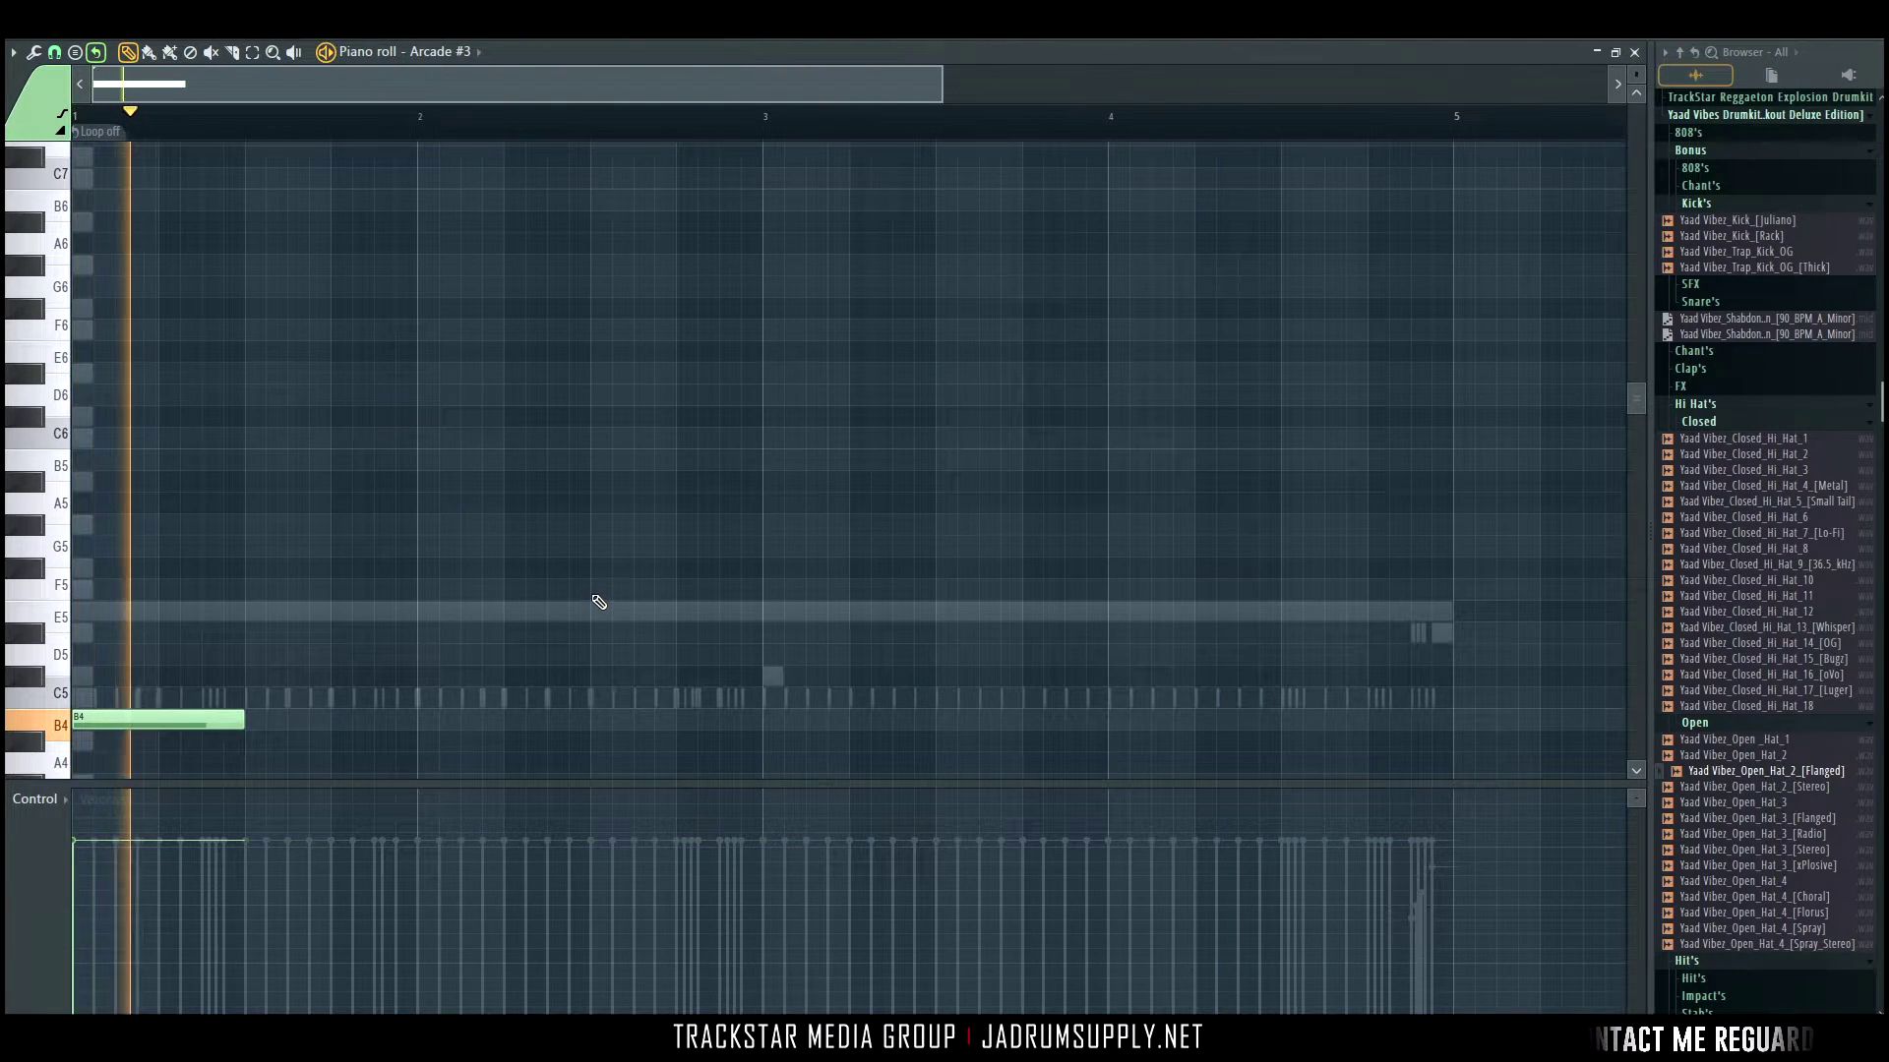
Add half-bar B4 notes midway through bar 2, at bar 3 and midway through bar 4, plus a B5 note above the last.
click(594, 722)
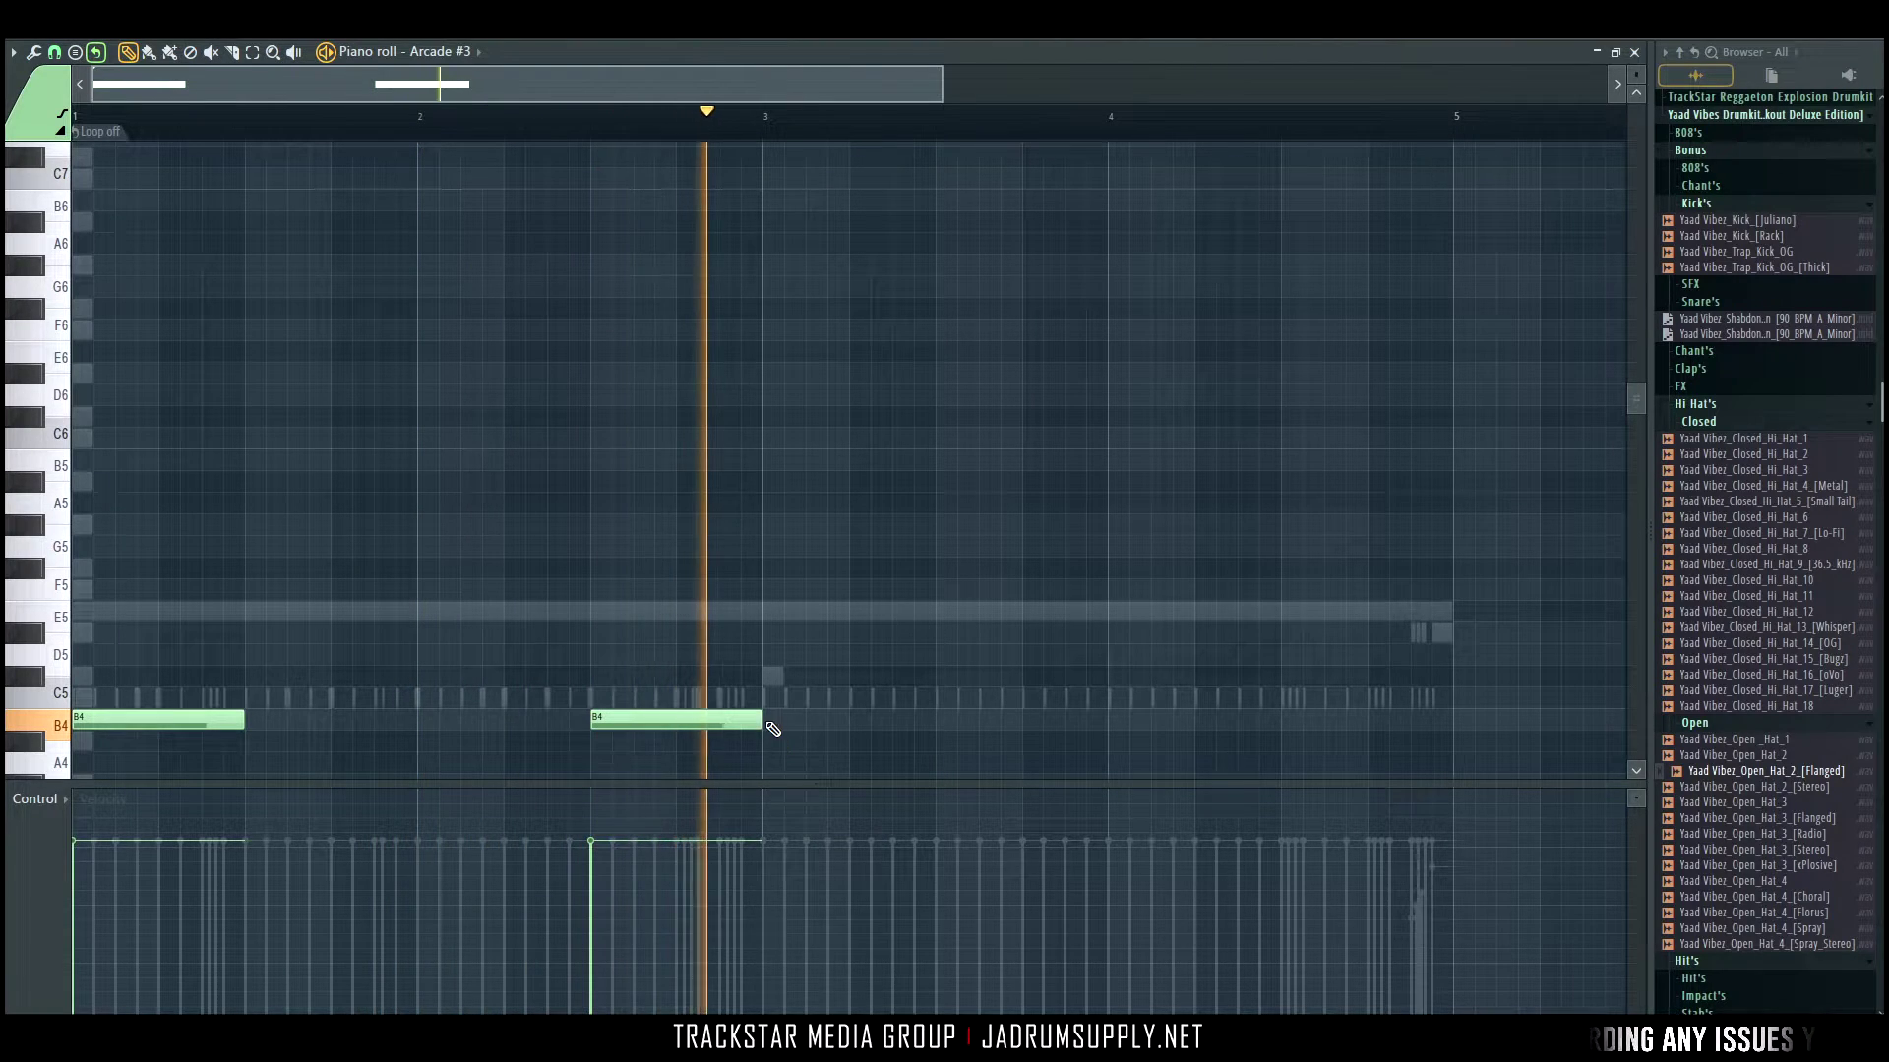
click(768, 721)
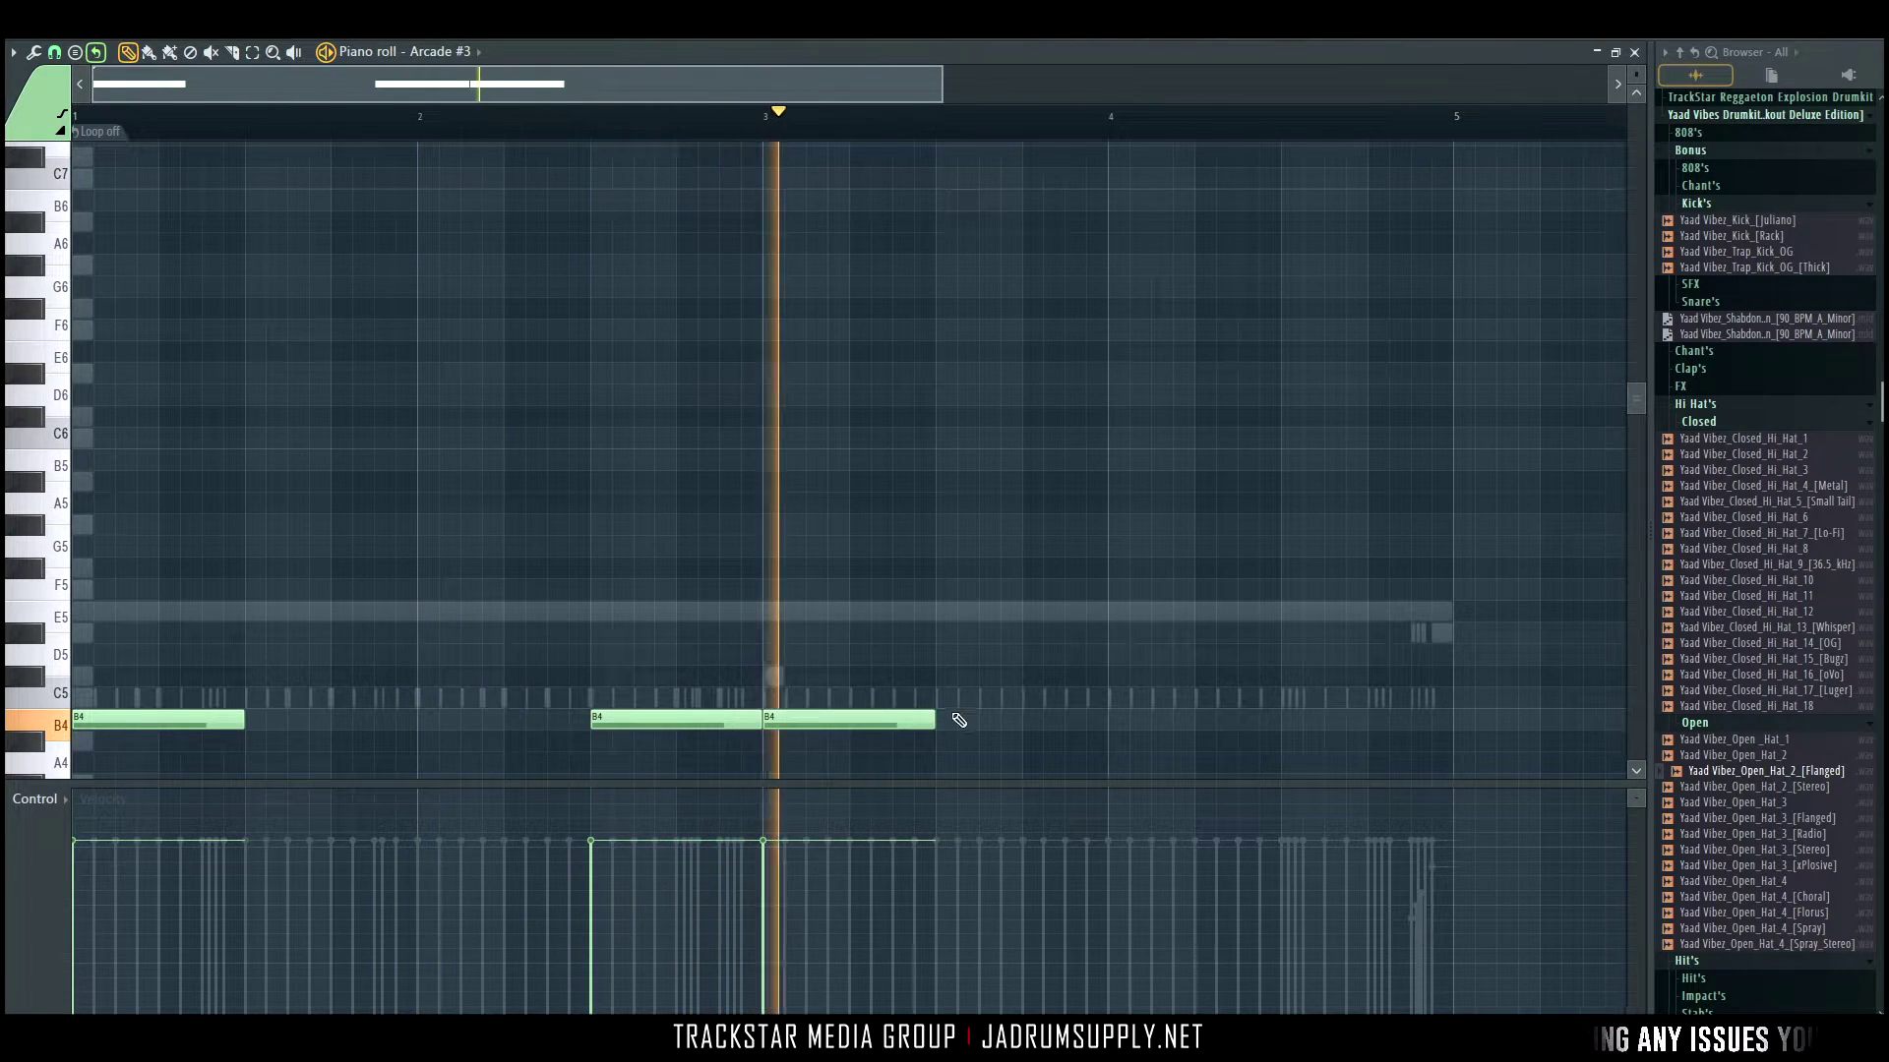
click(1282, 721)
click(1284, 463)
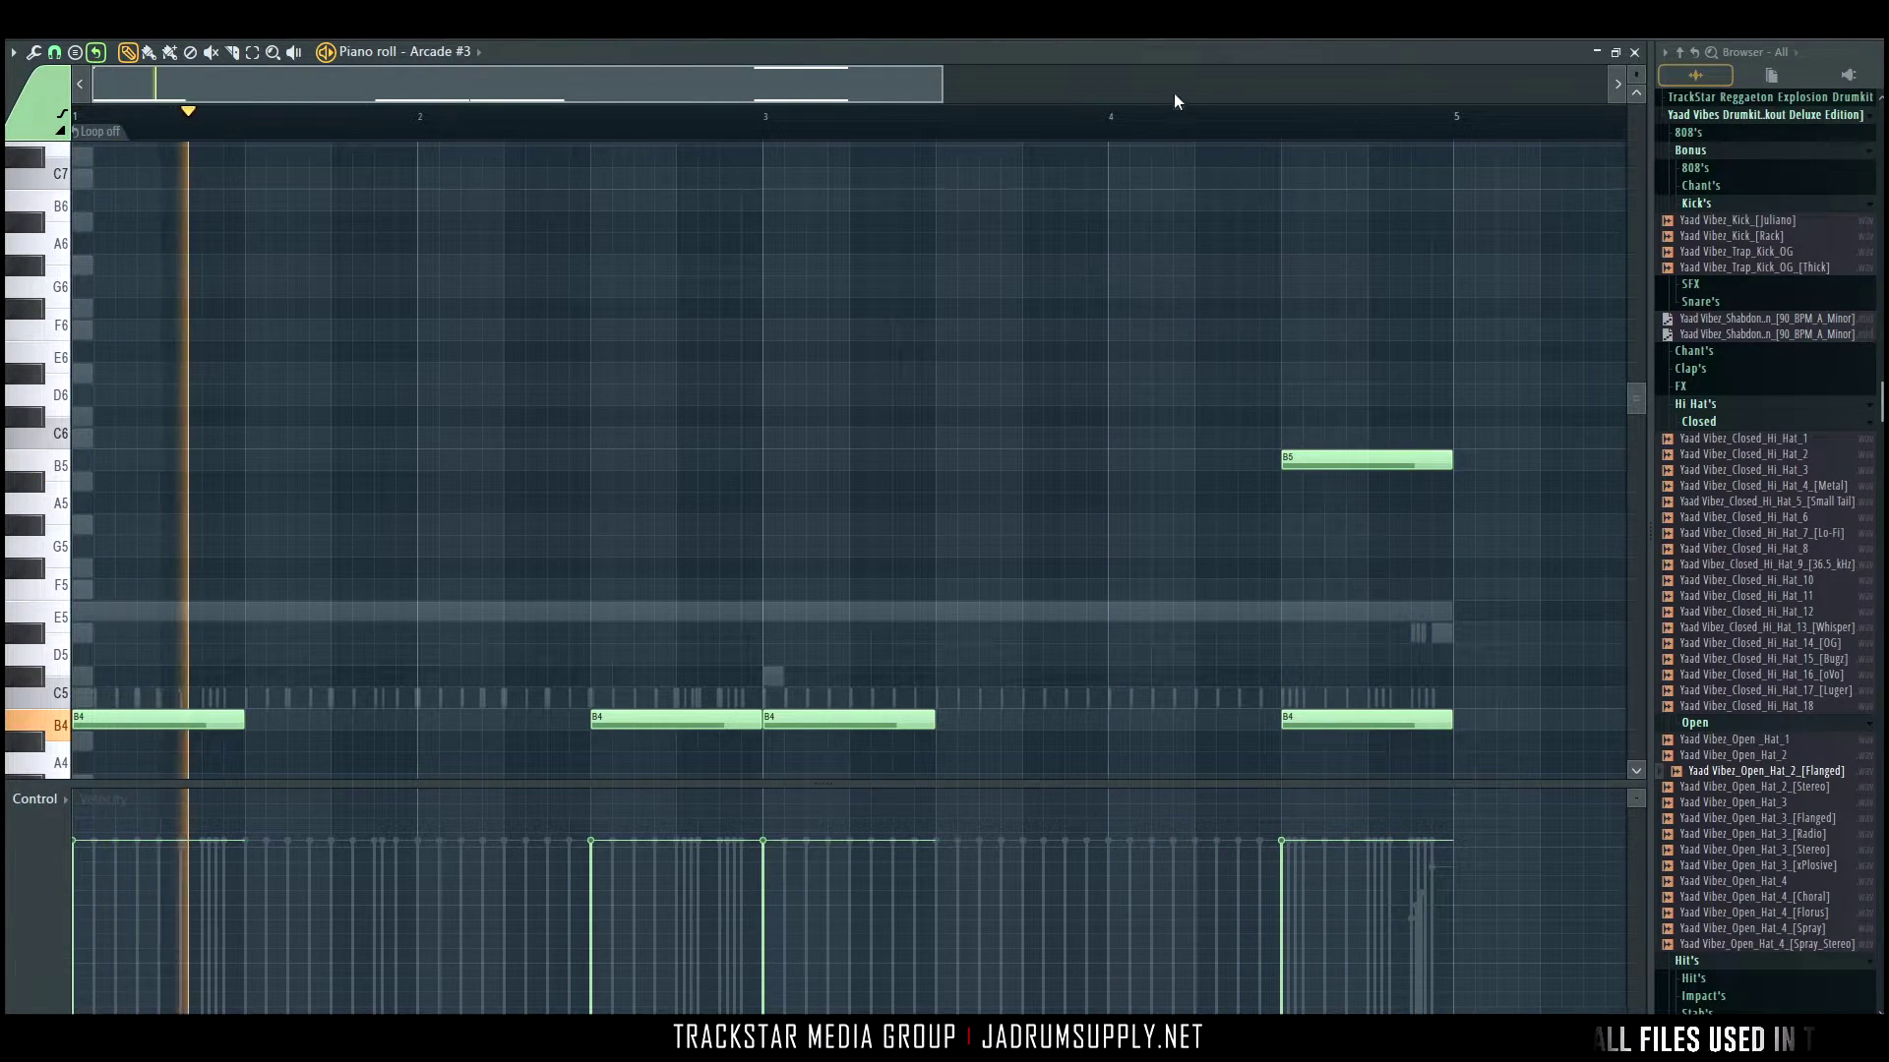
Load Yaad Vibez_808_5_D_[Distorted] from the kit's 808's folder into a new channel.
key(F6)
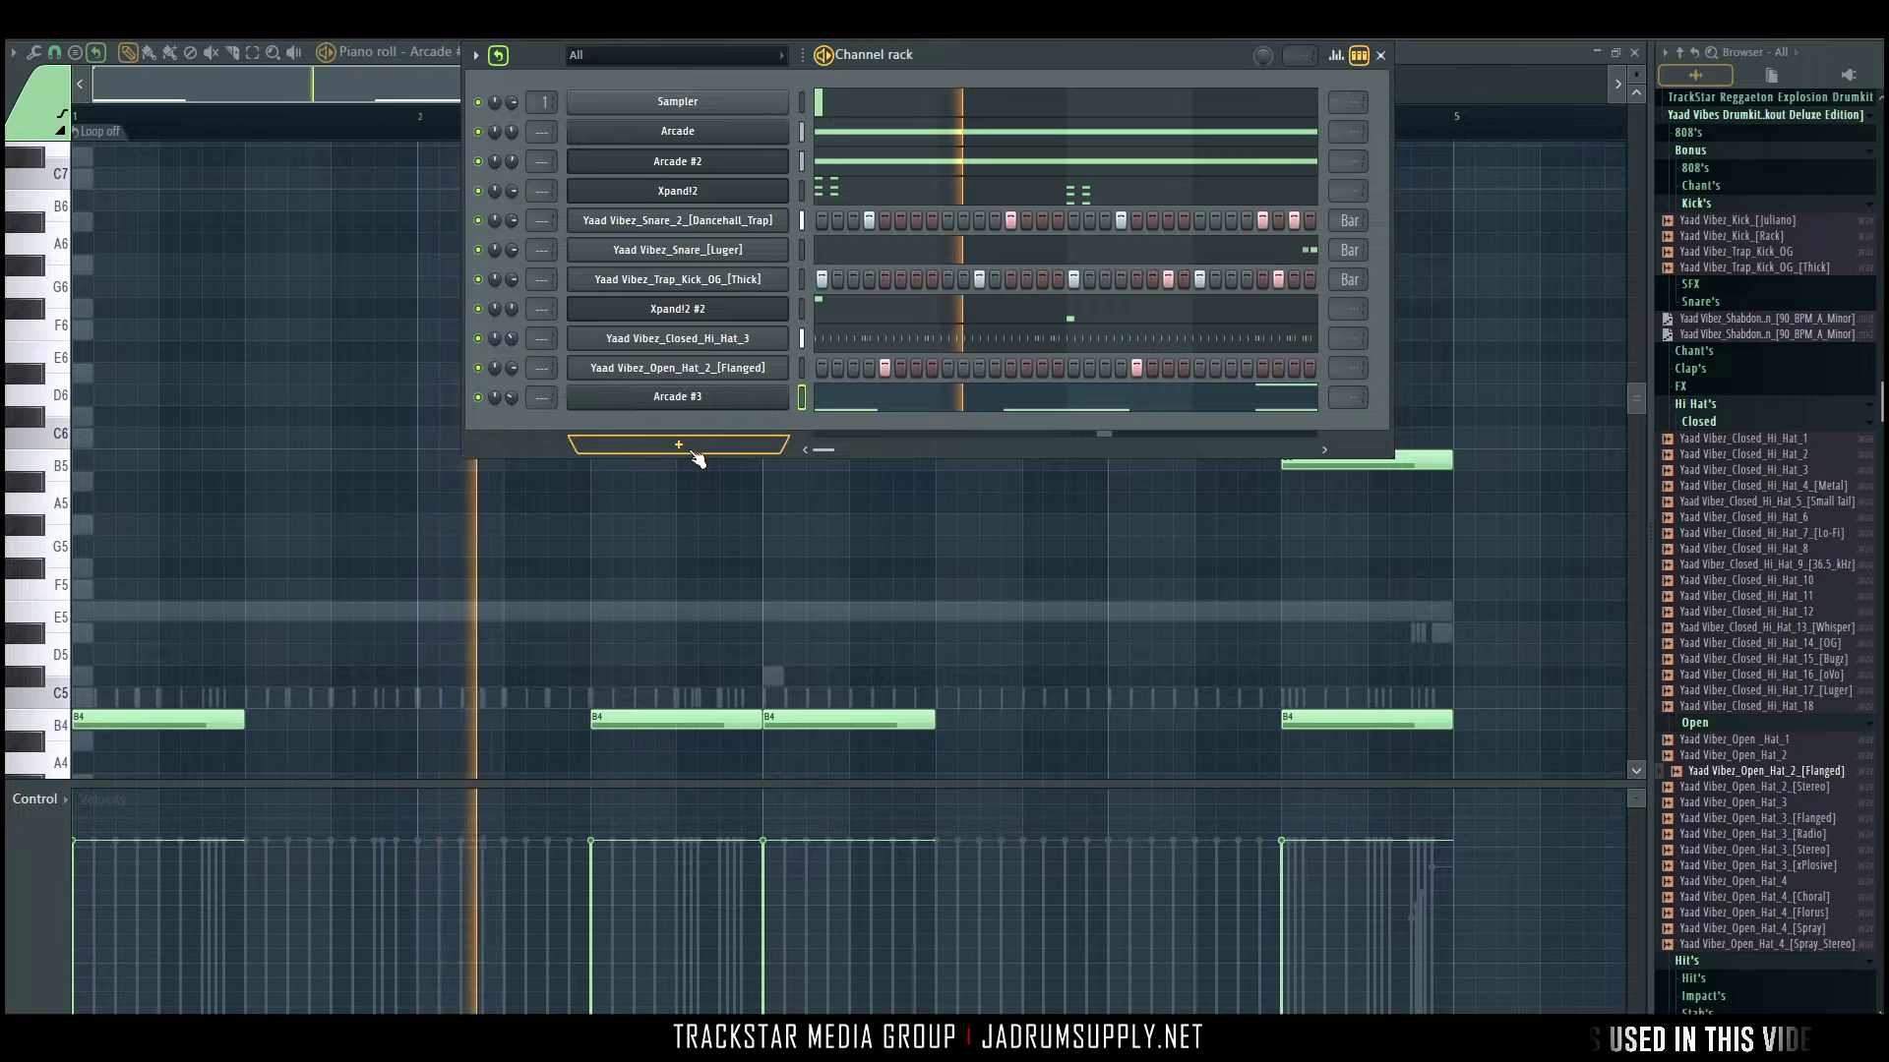
click(1708, 134)
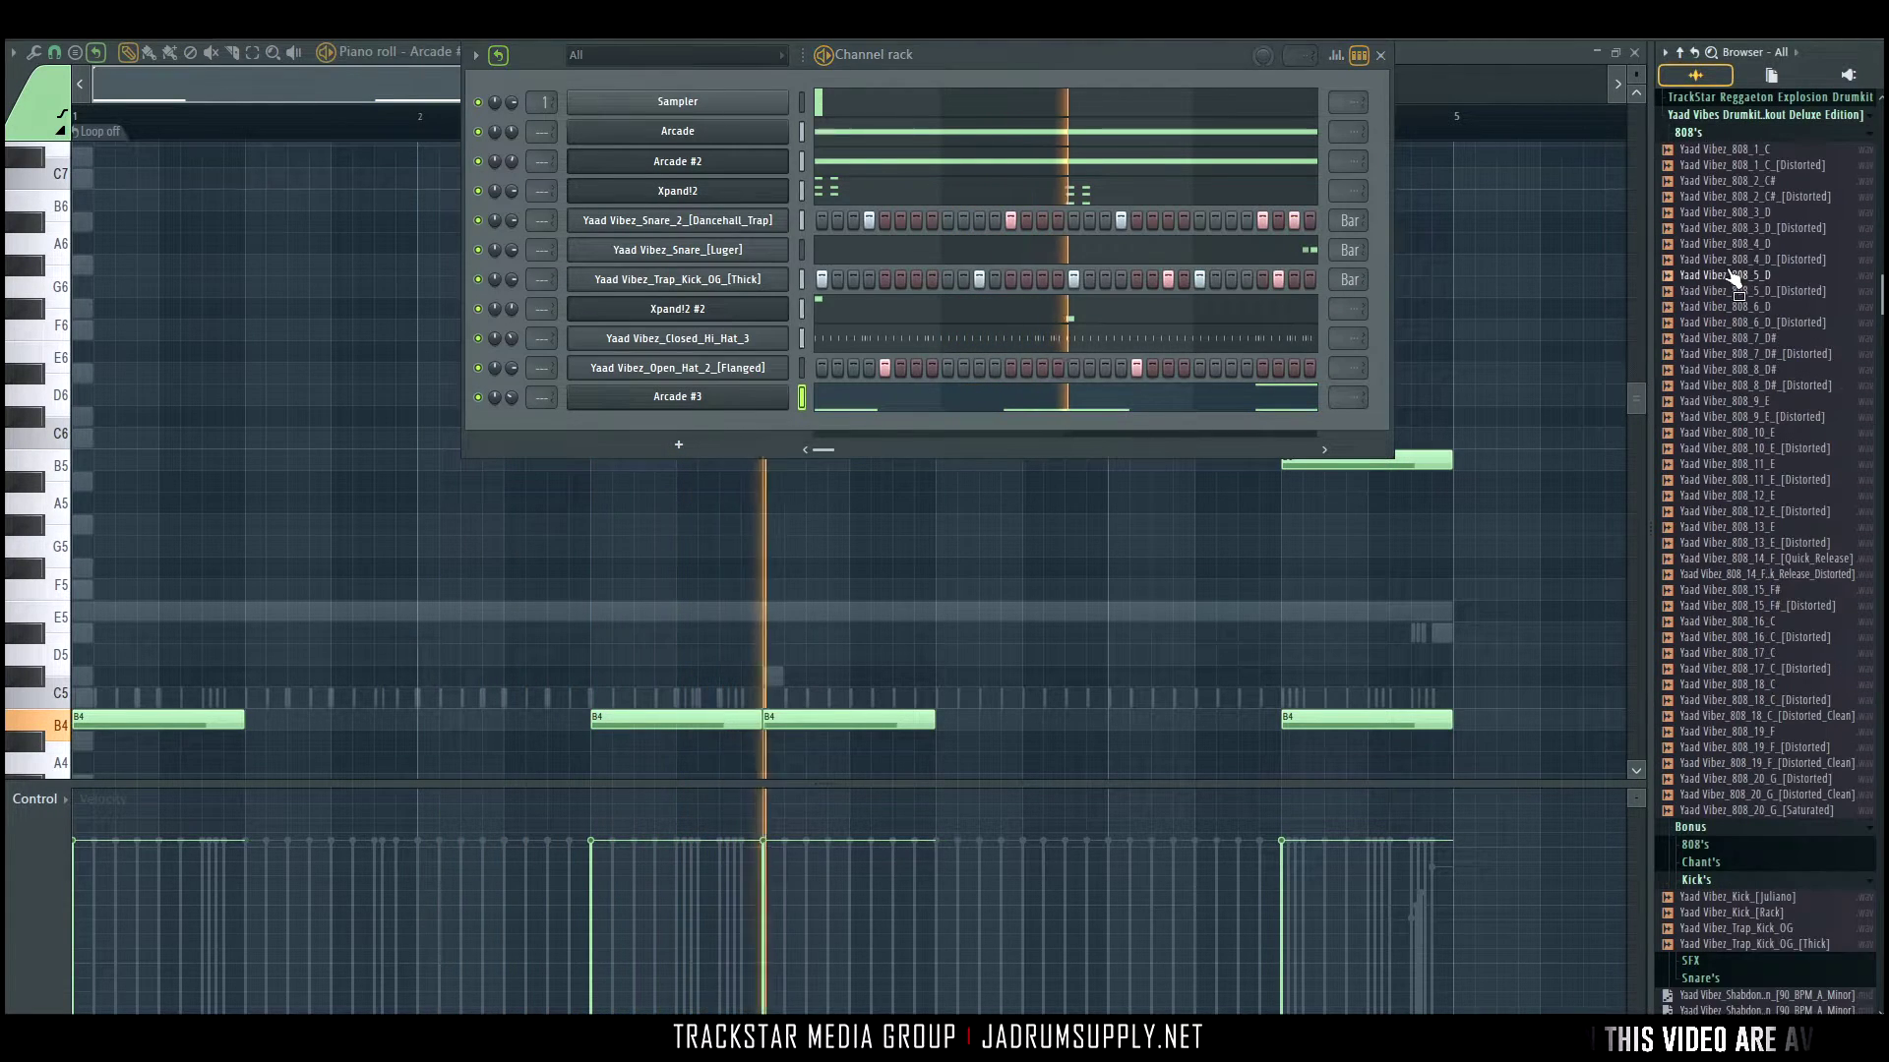
key(space)
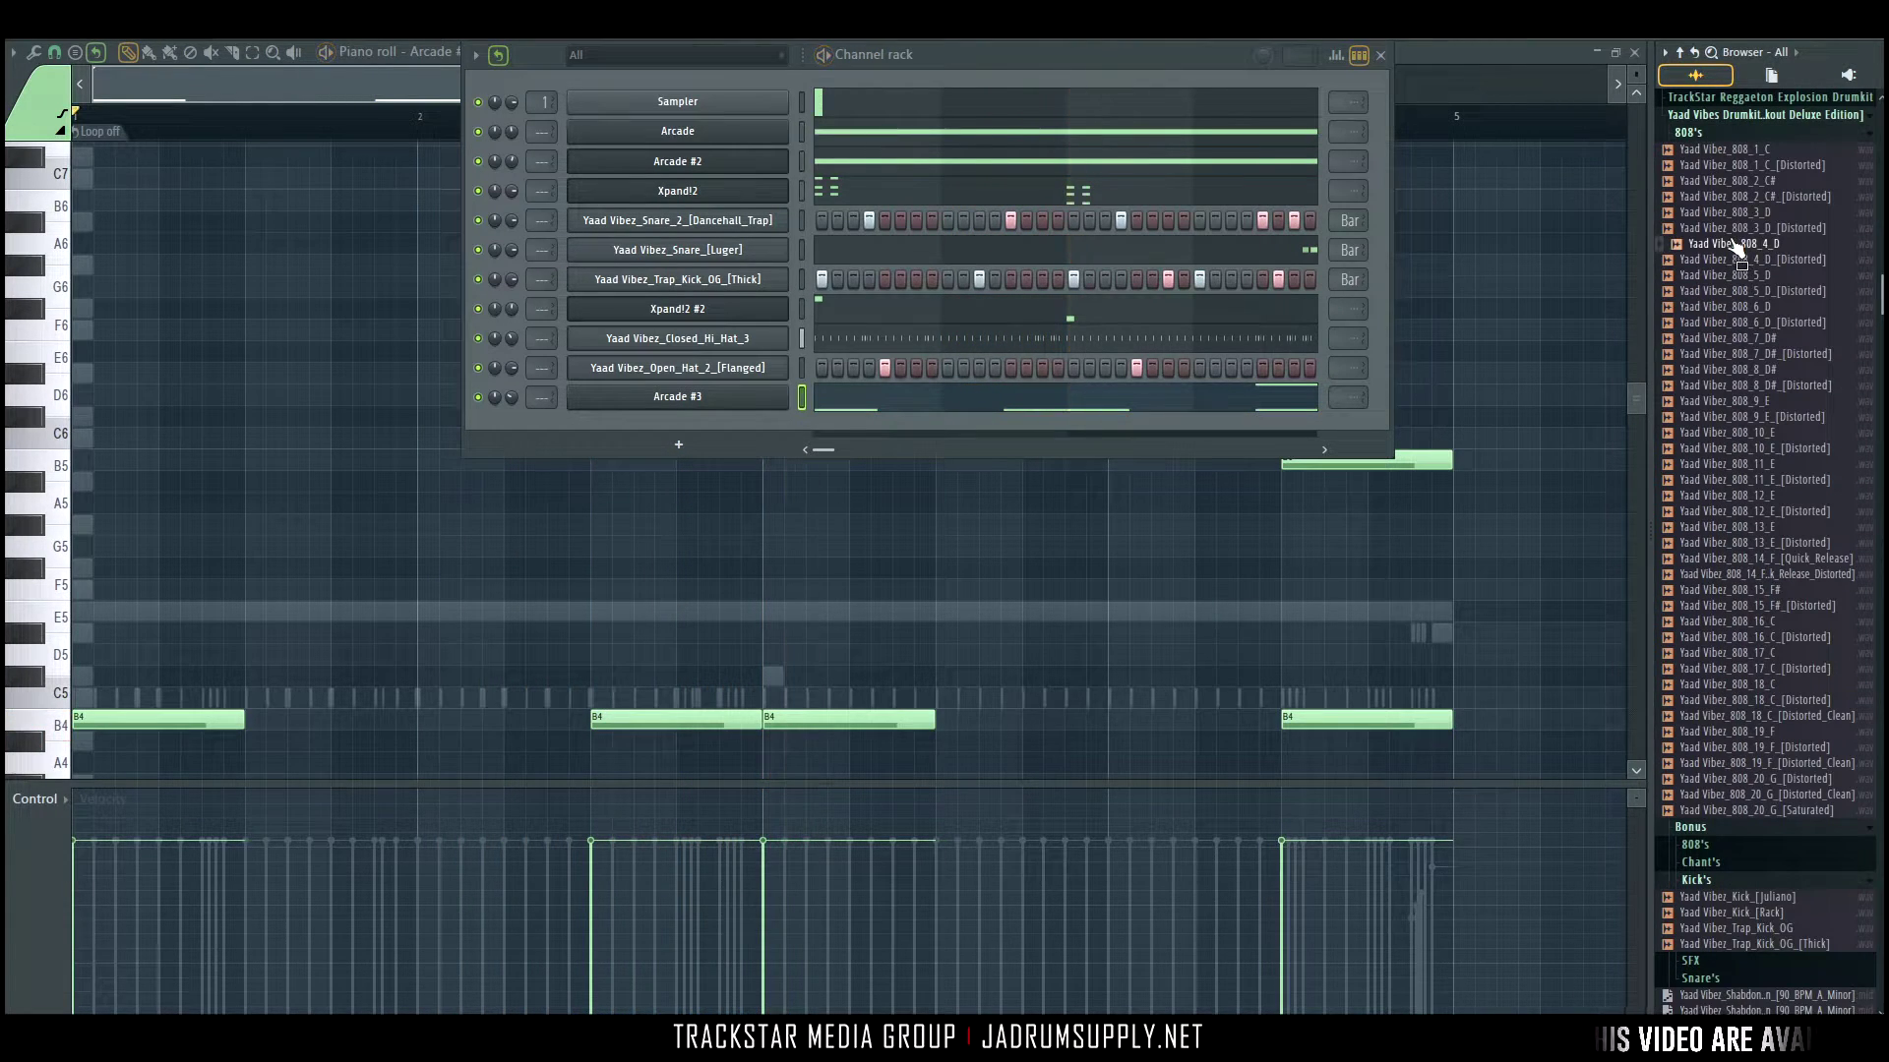
right_click(1751, 300)
click(1771, 307)
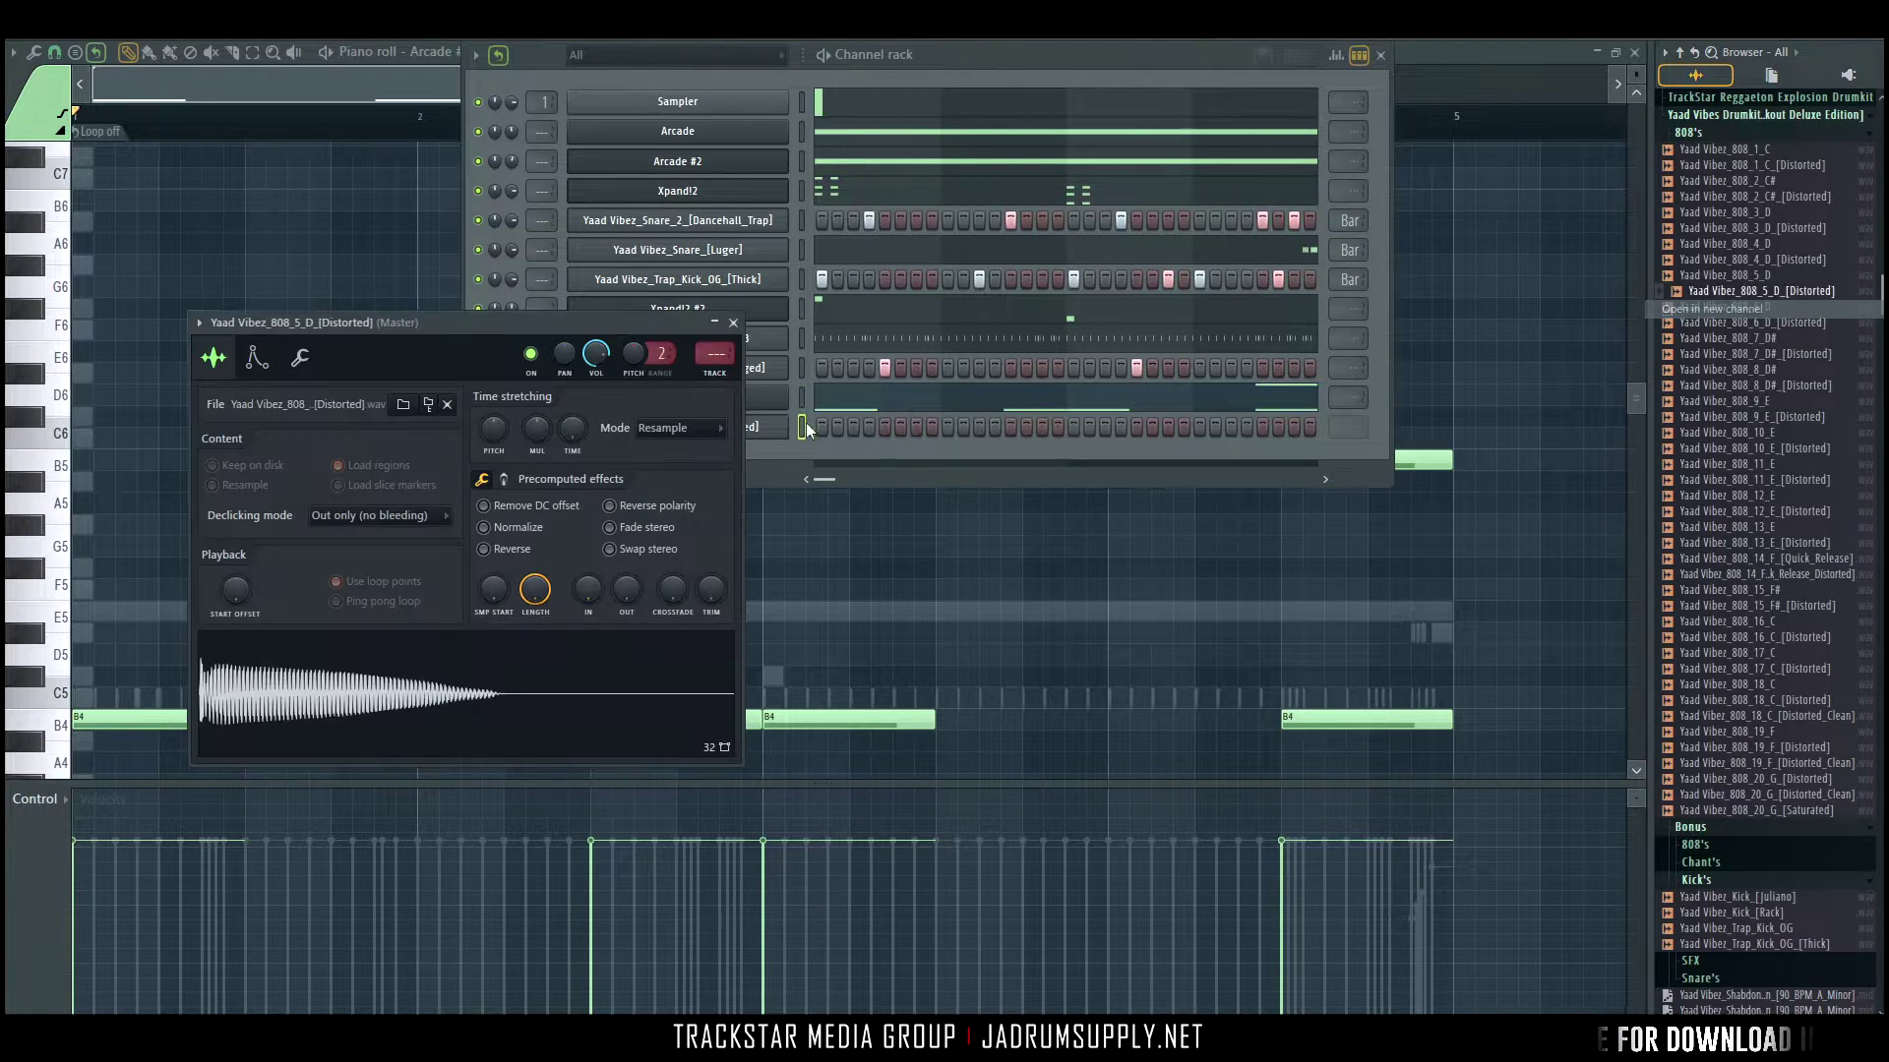
Normalize the 808 sample, set its root note to D5 and open its piano roll.
click(485, 528)
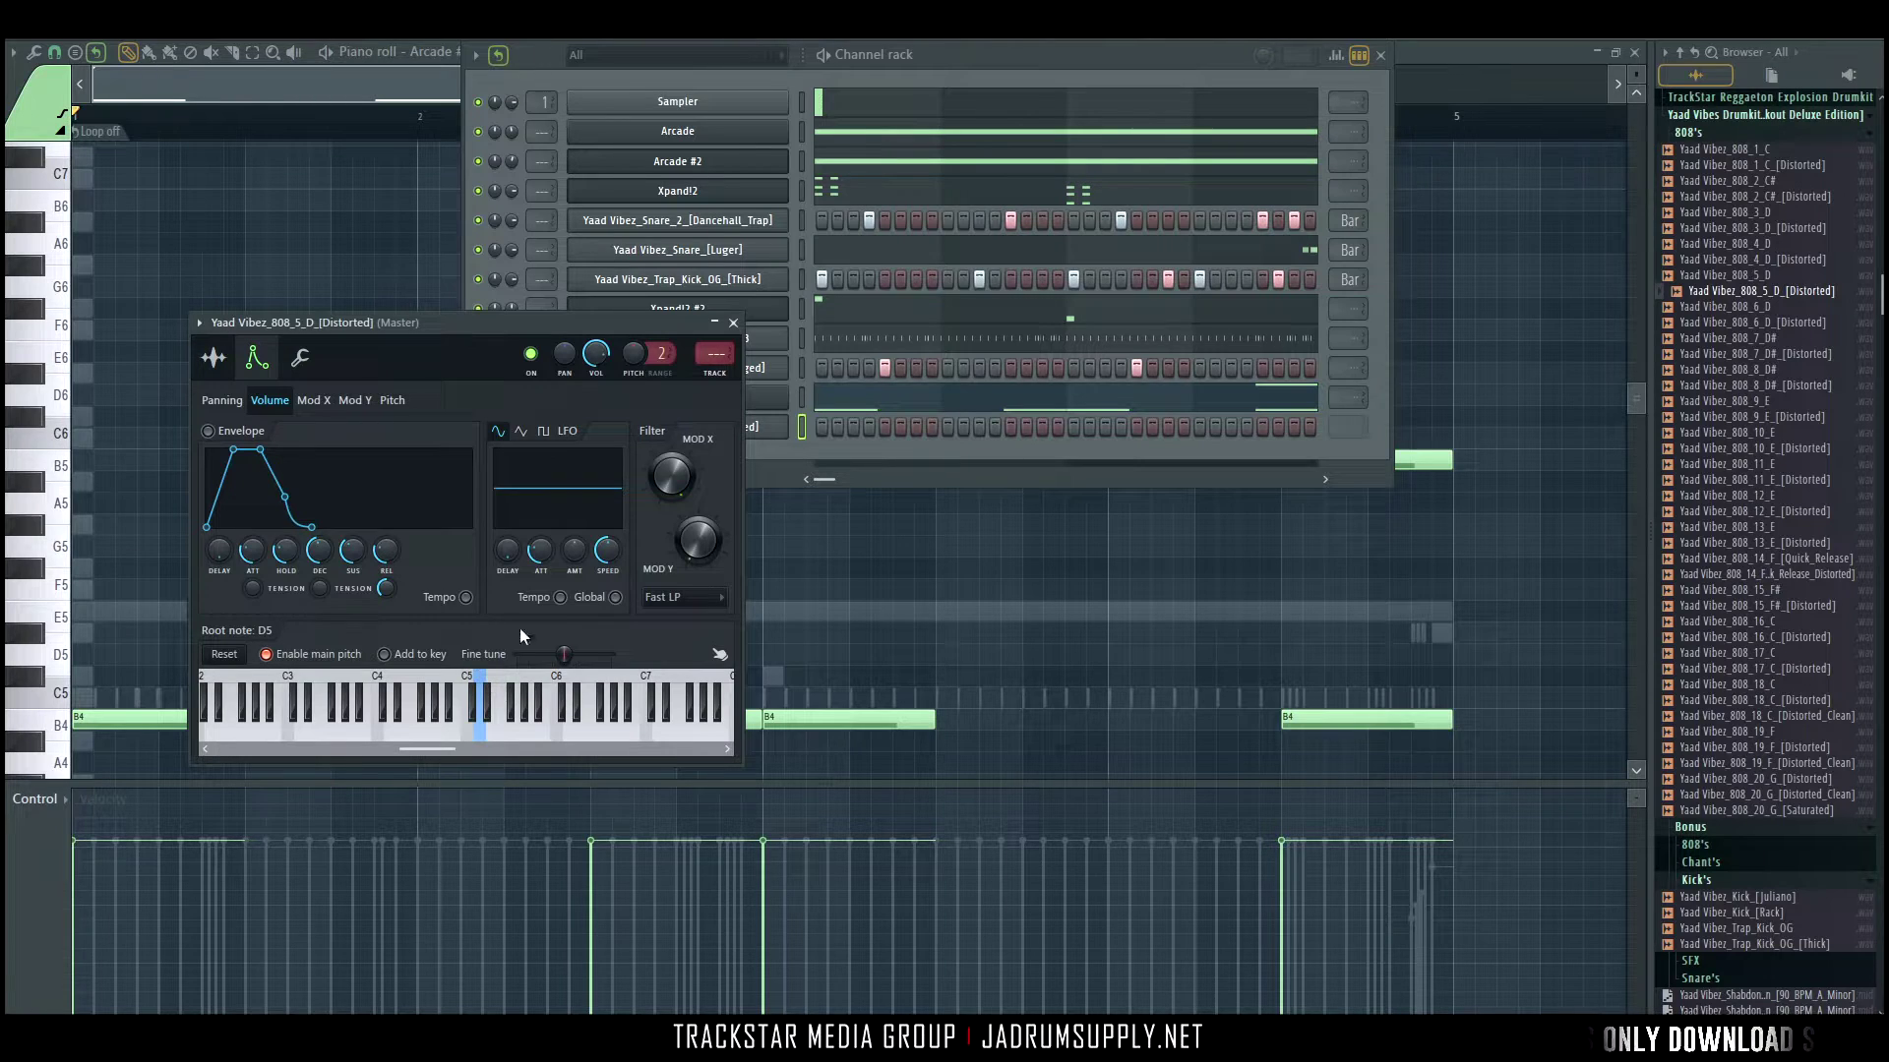
right_click(780, 439)
click(821, 446)
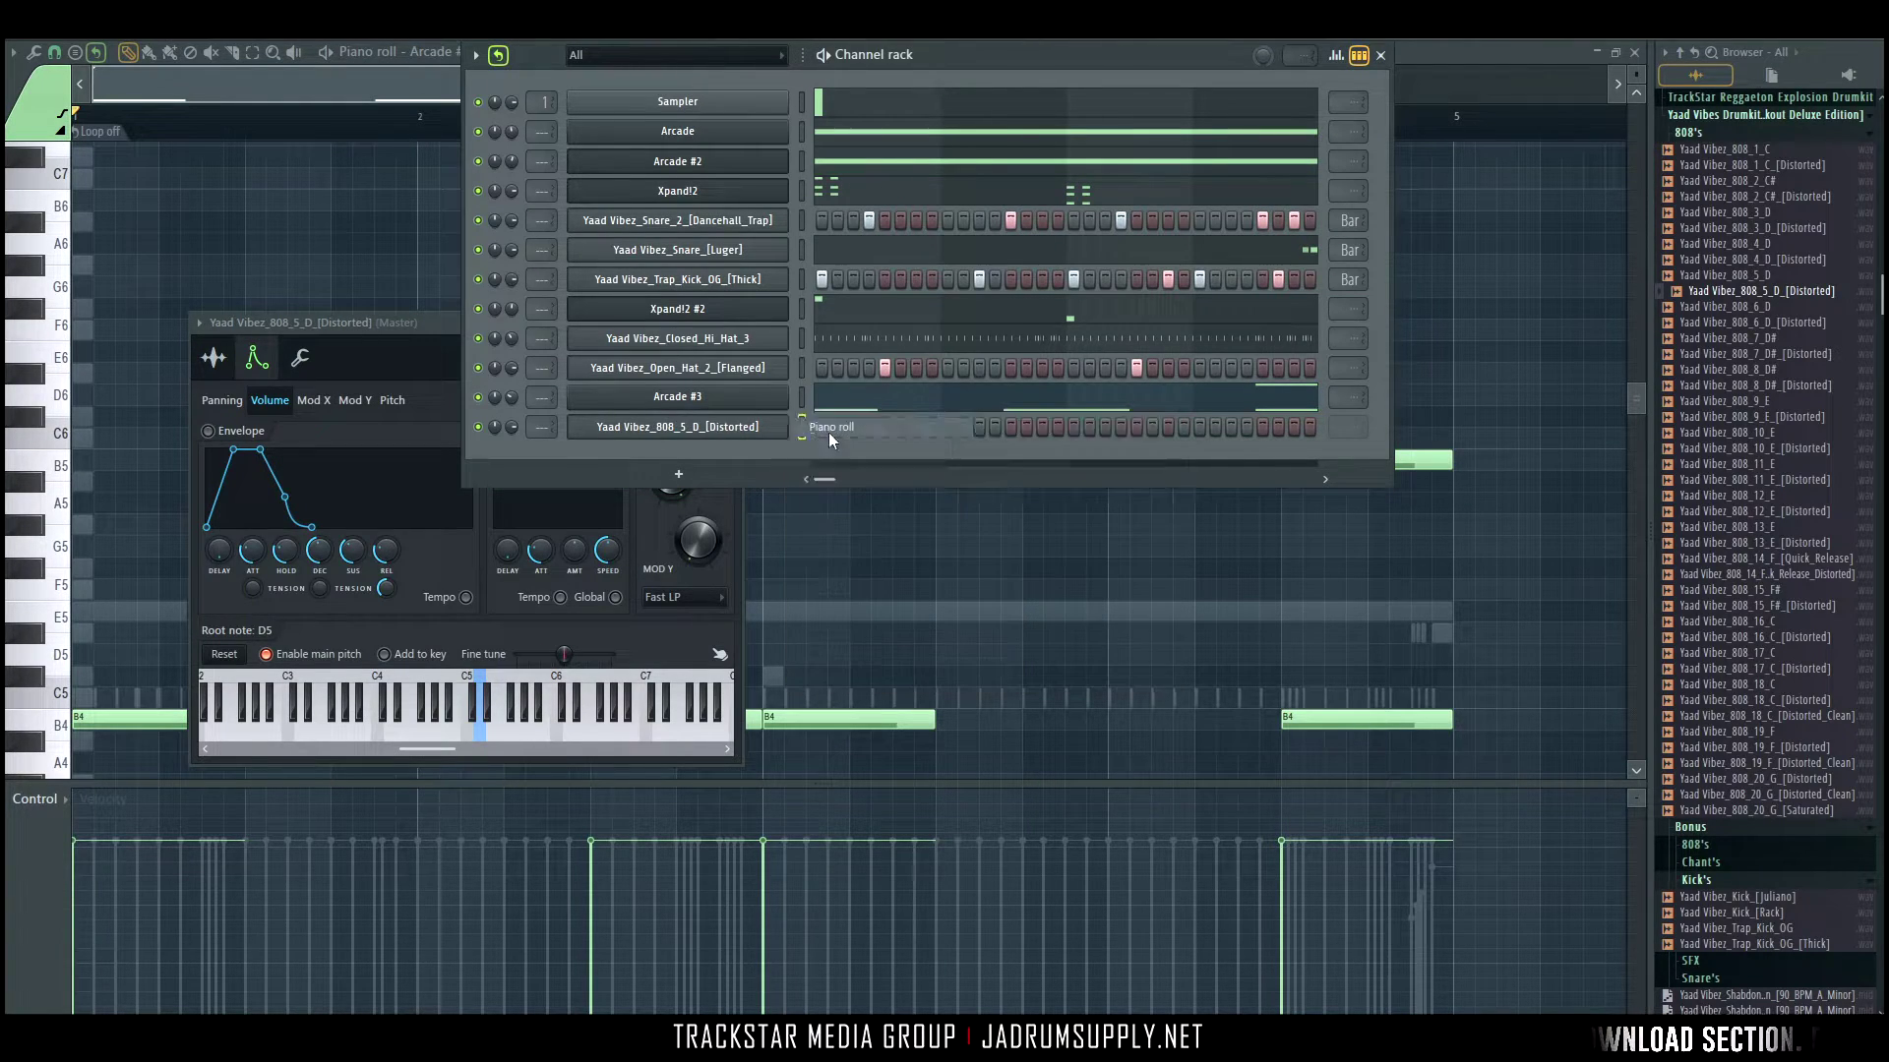
Copy the Yaad Vibez_Trap_Kick_OG_[Thick] pattern into the 808 channel and open that channel's piano roll.
click(1330, 38)
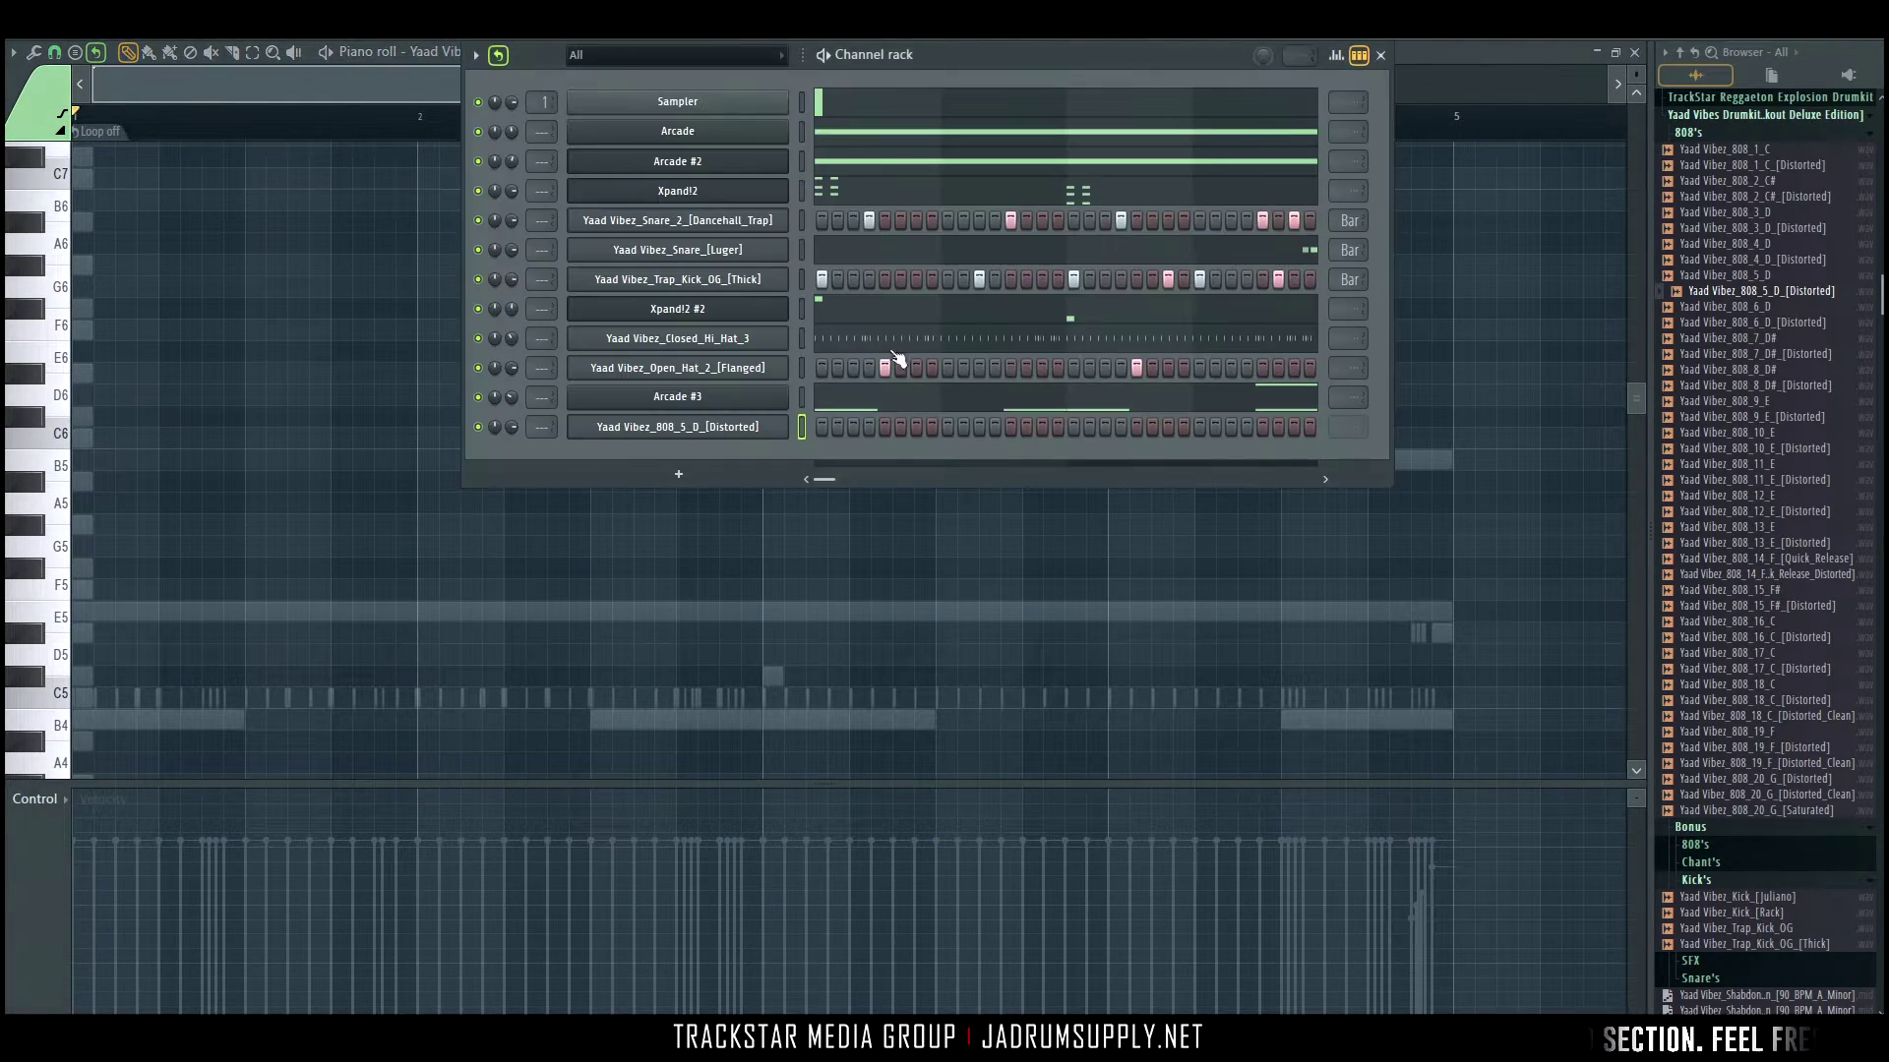
click(801, 281)
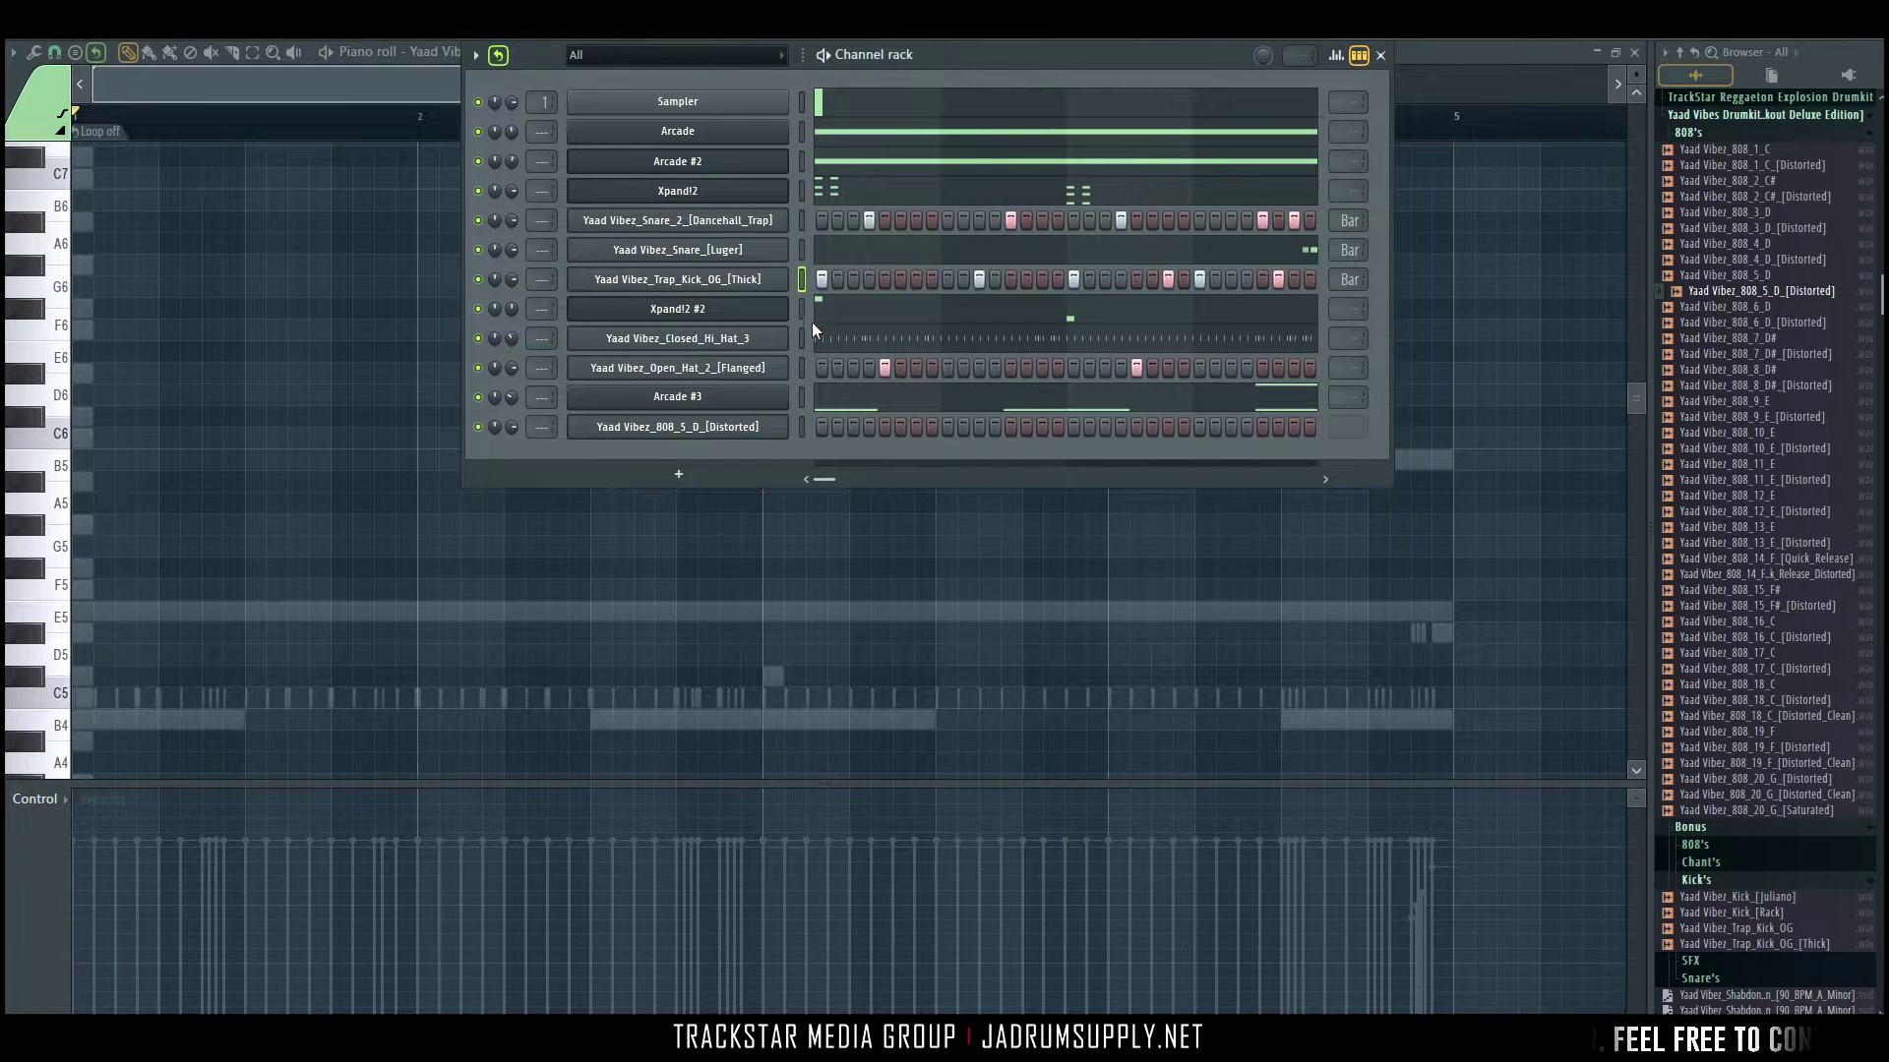
right_click(790, 423)
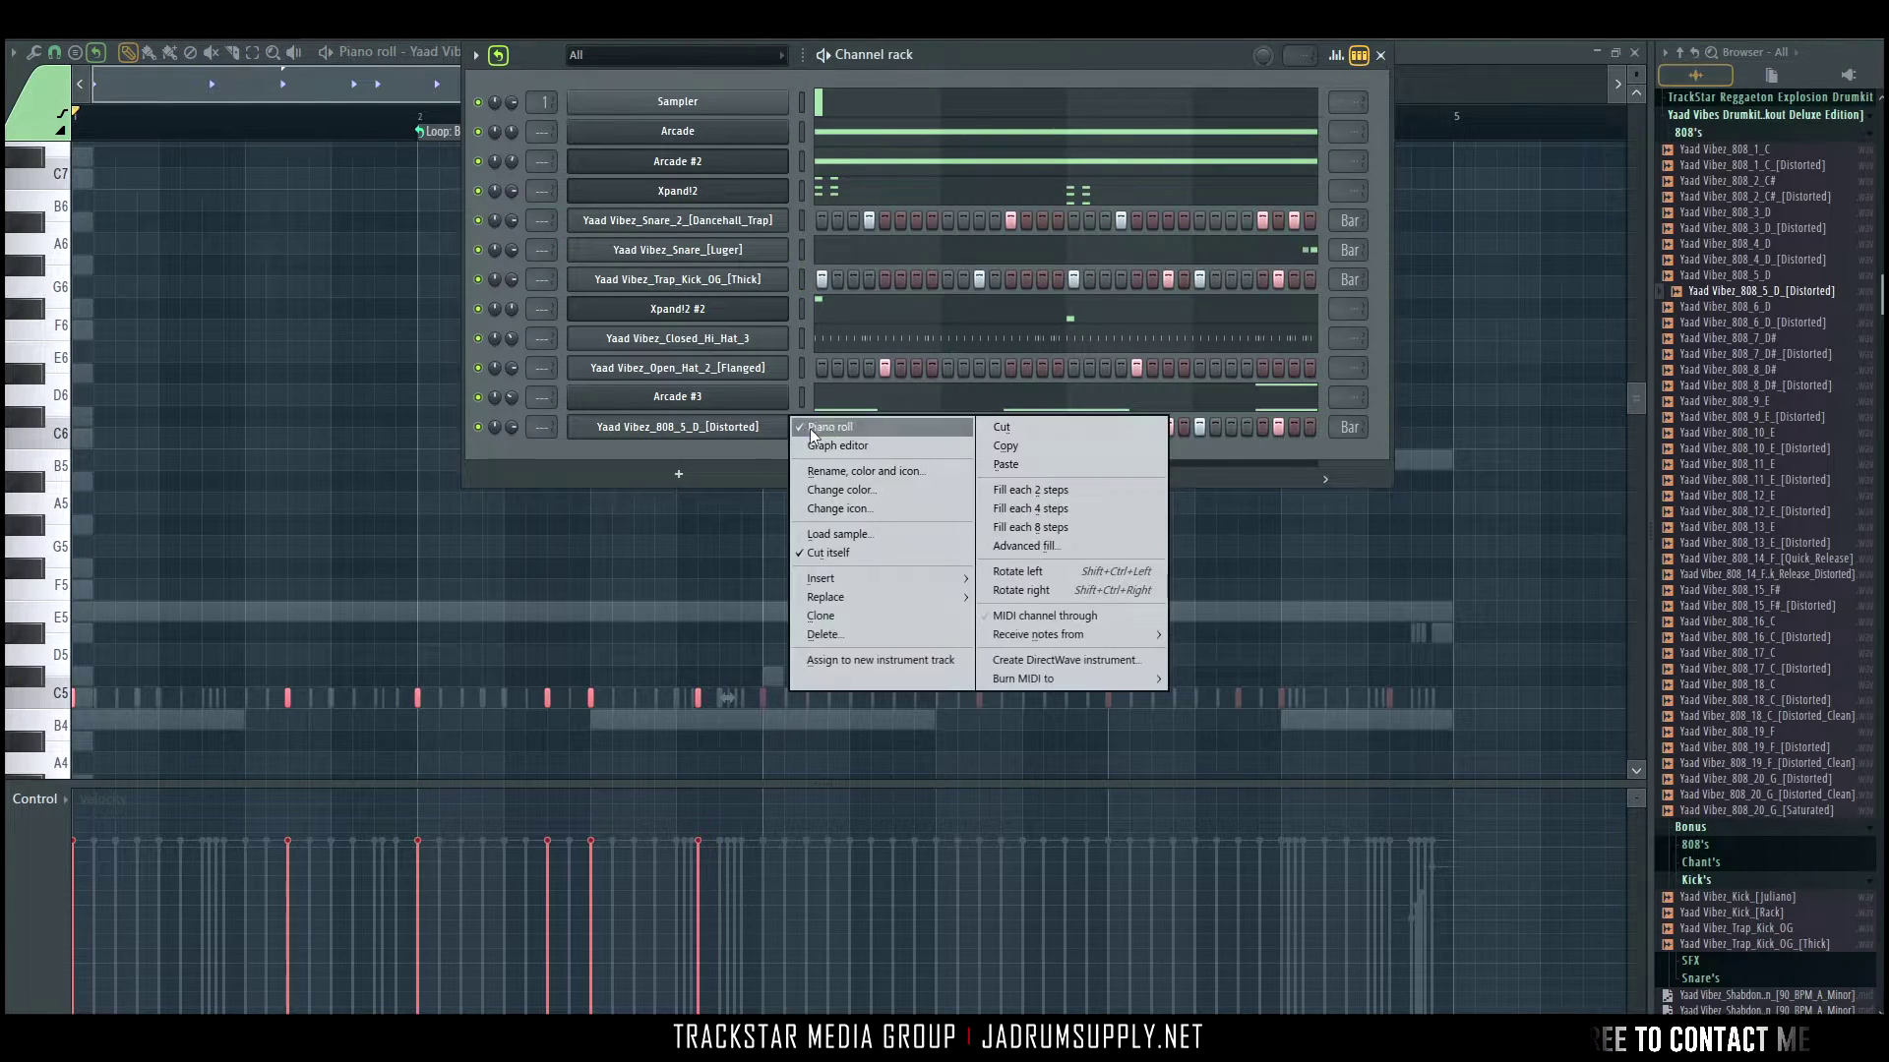
click(797, 438)
right_click(787, 423)
click(832, 430)
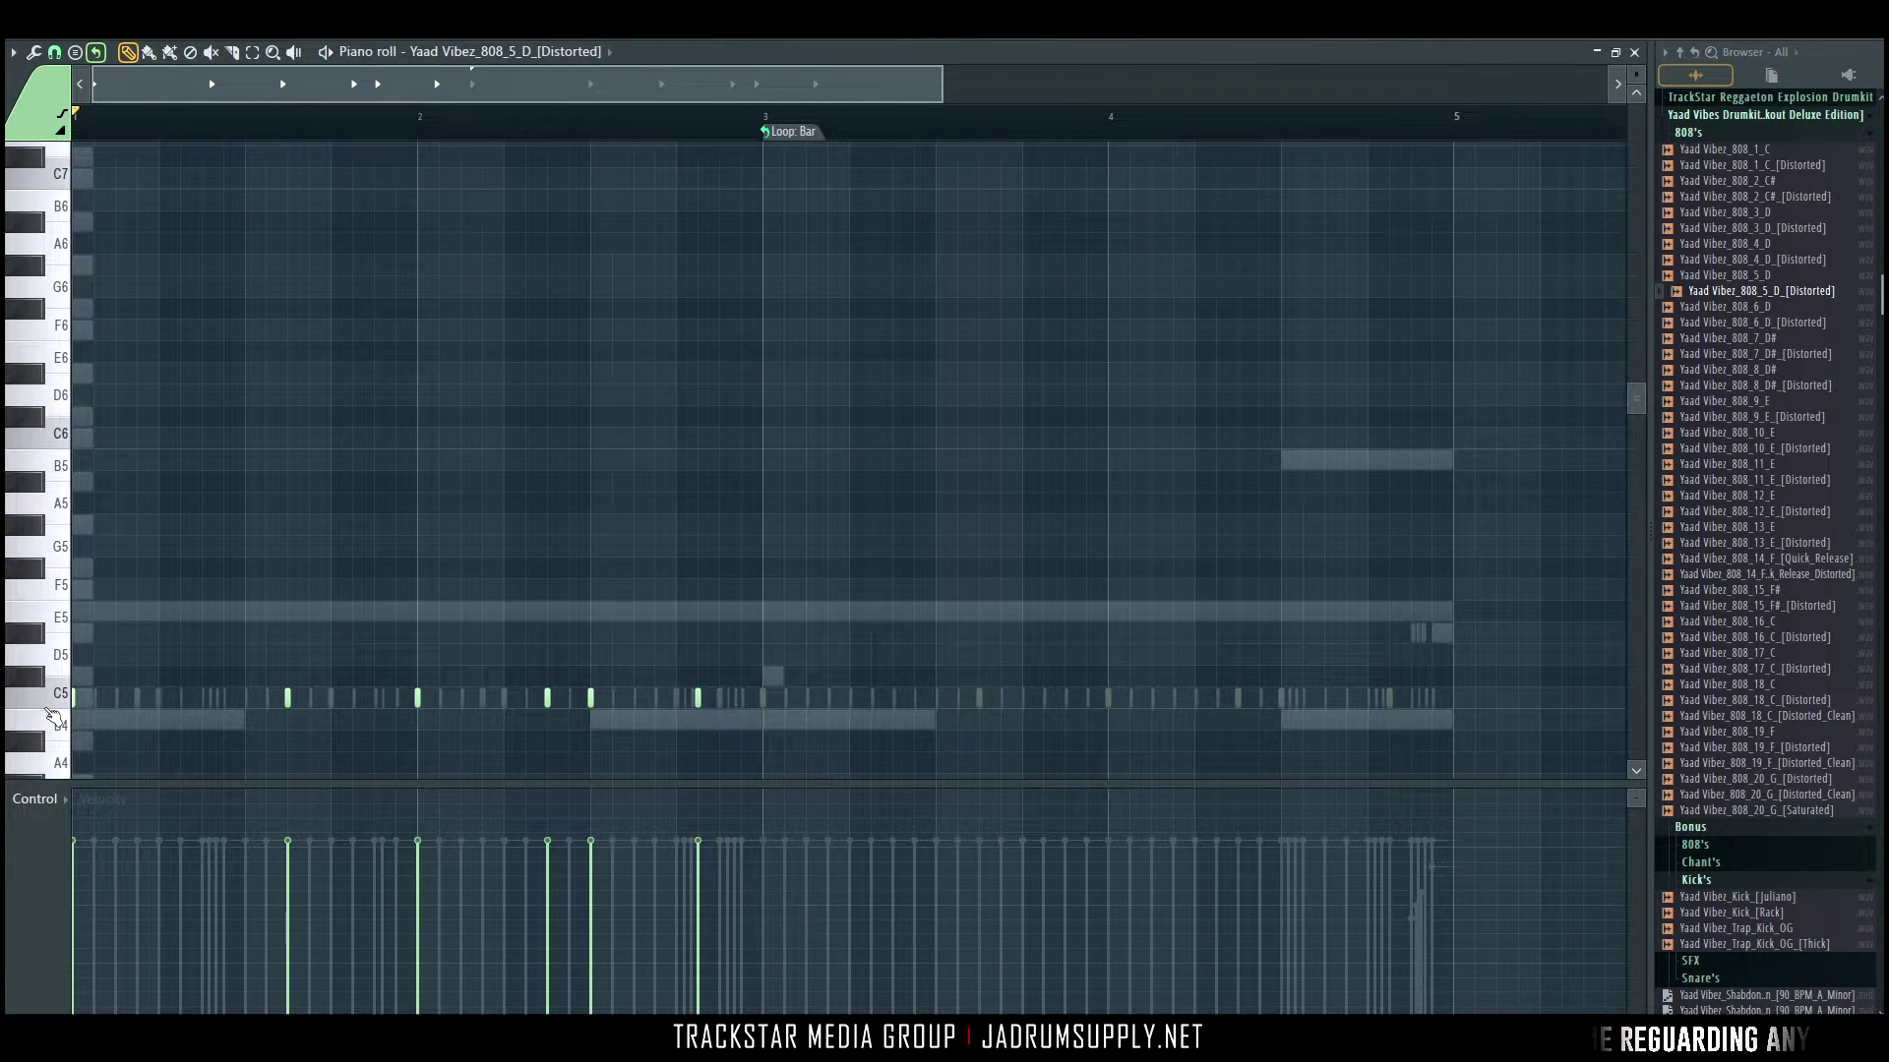
During playback, transpose the 808 notes up to D#5, keeping the loop's first note on C5.
scroll(90, 704, down, 4)
key(space)
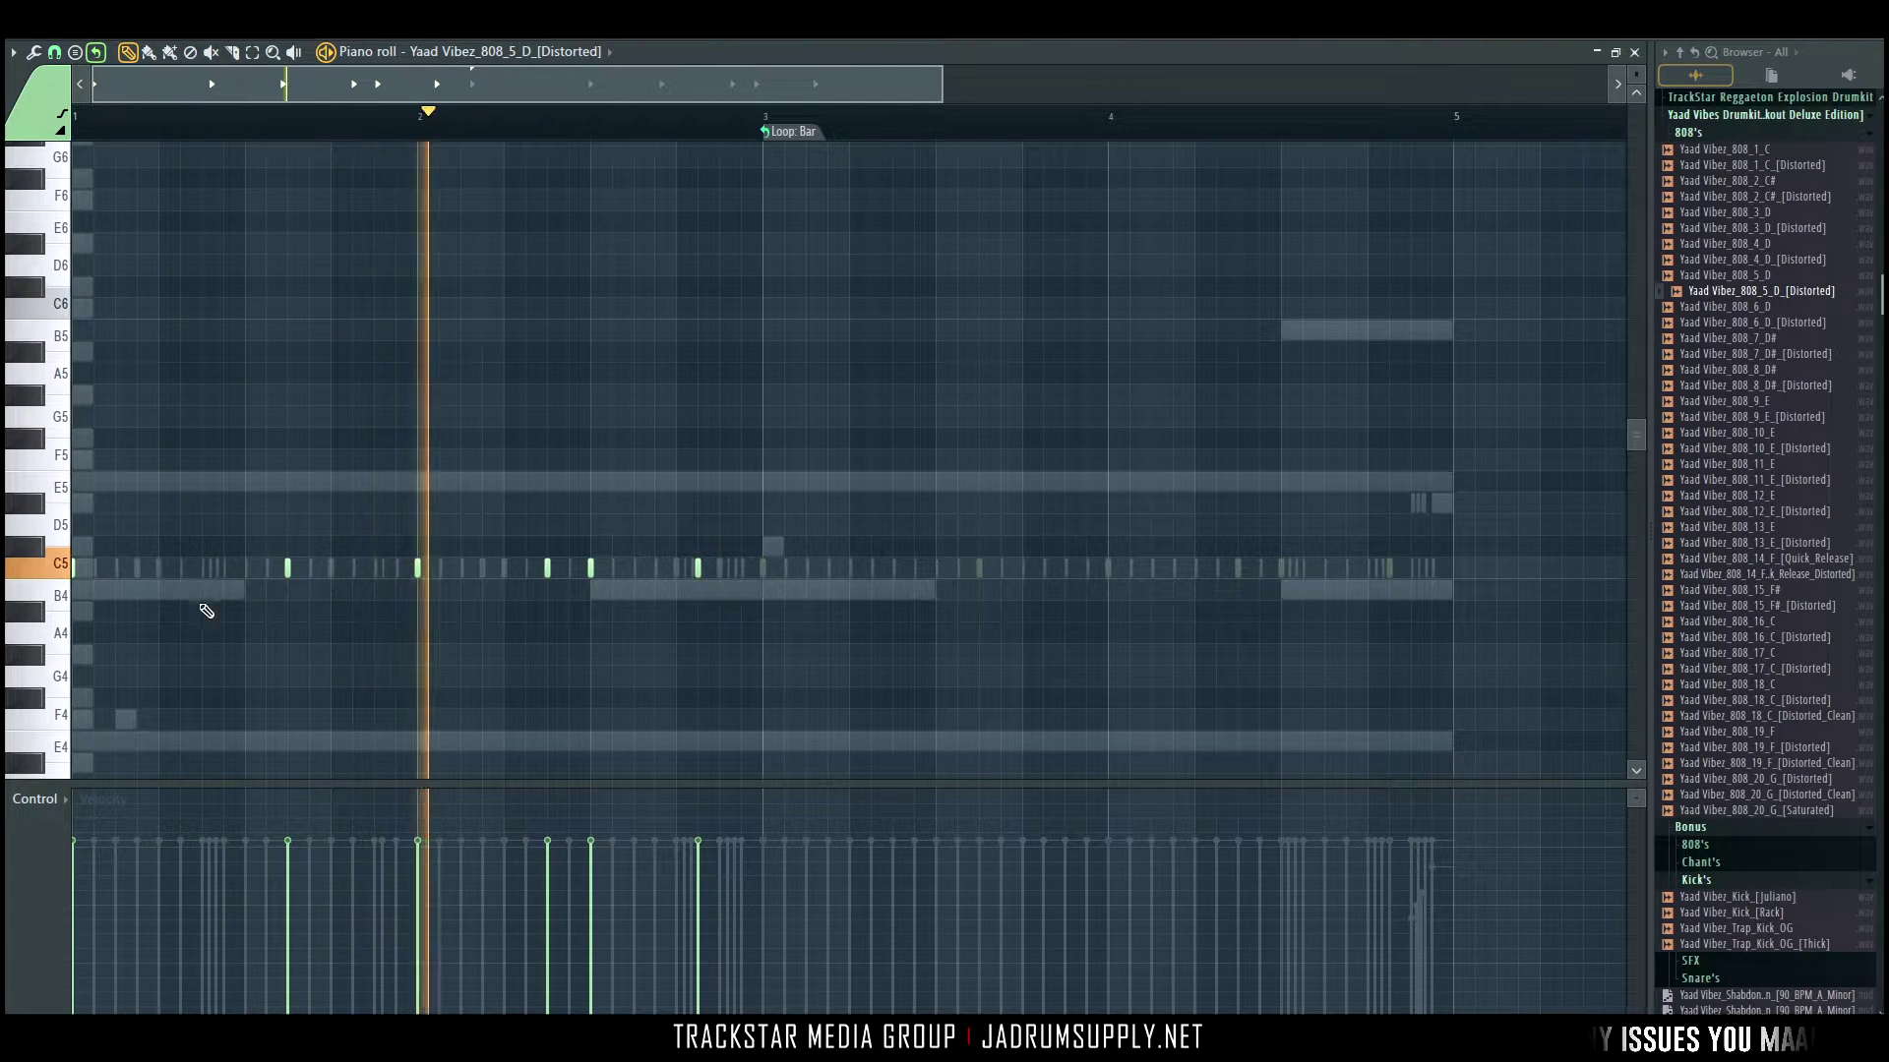
click(63, 577)
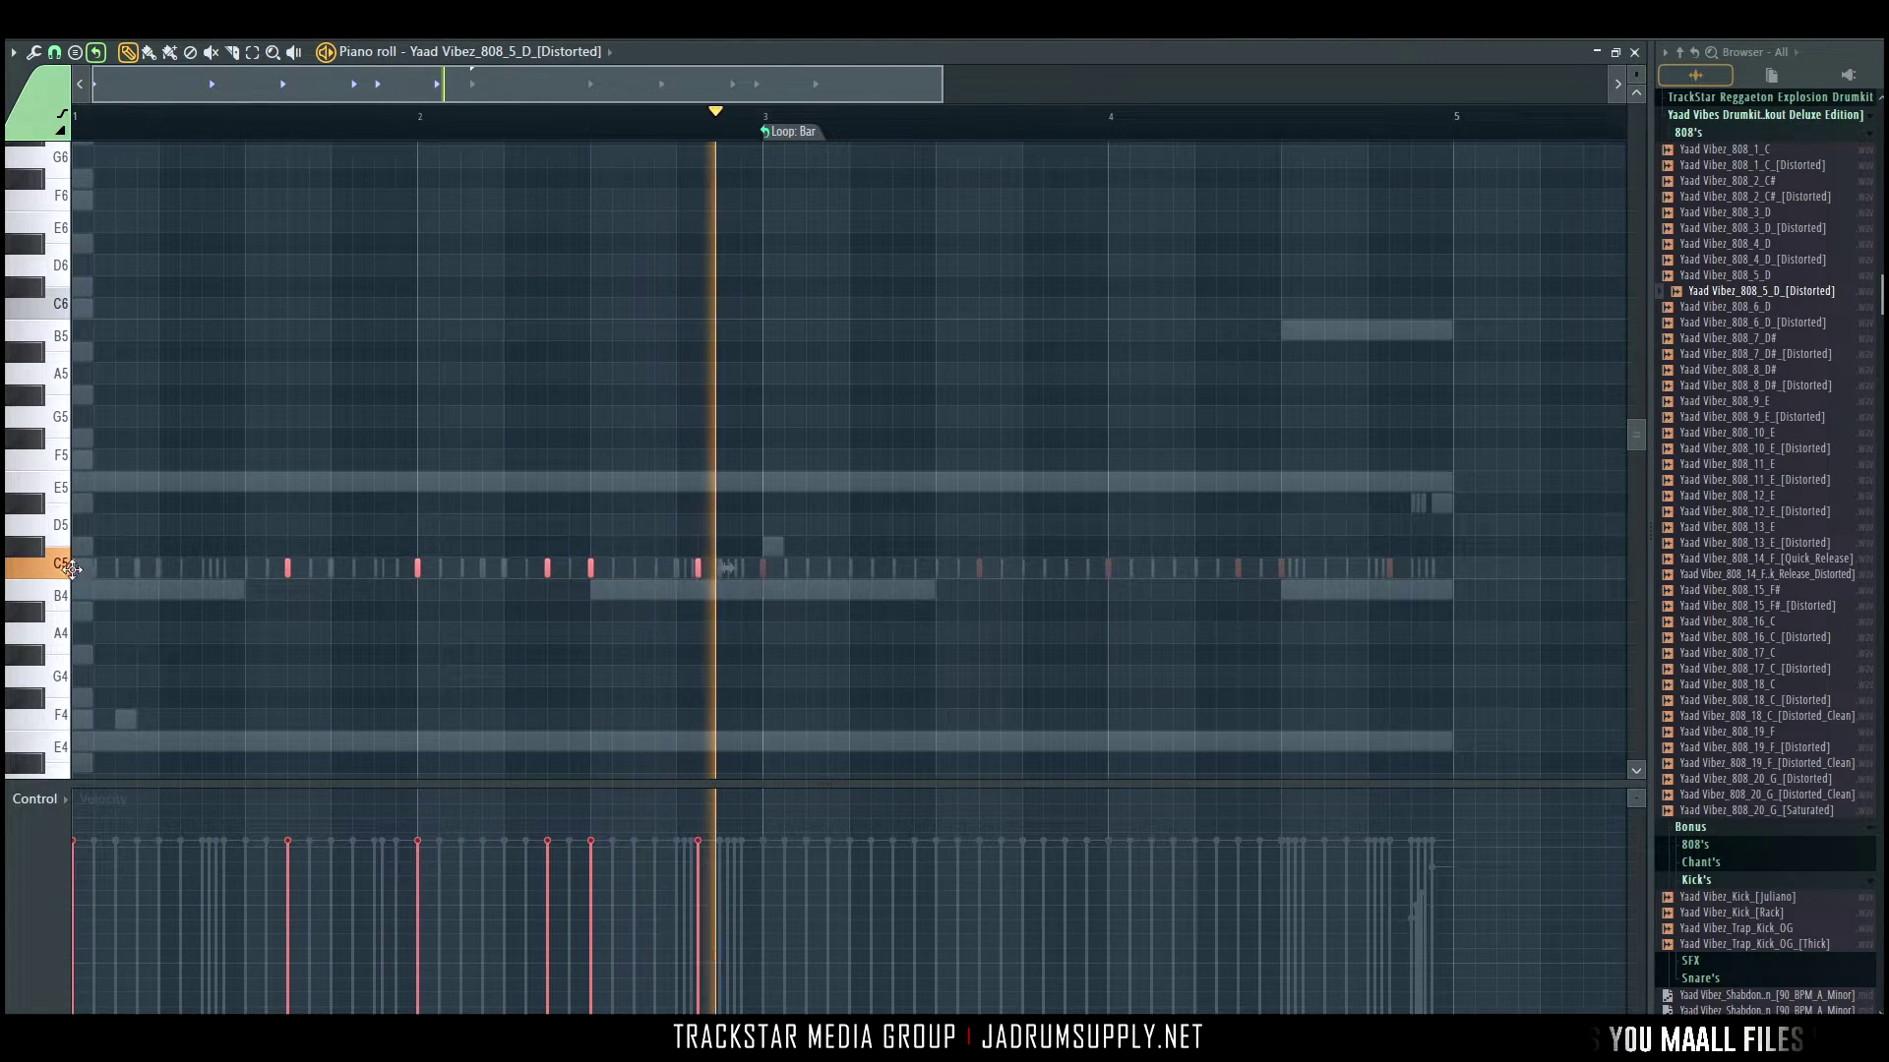
key(shift+Down)
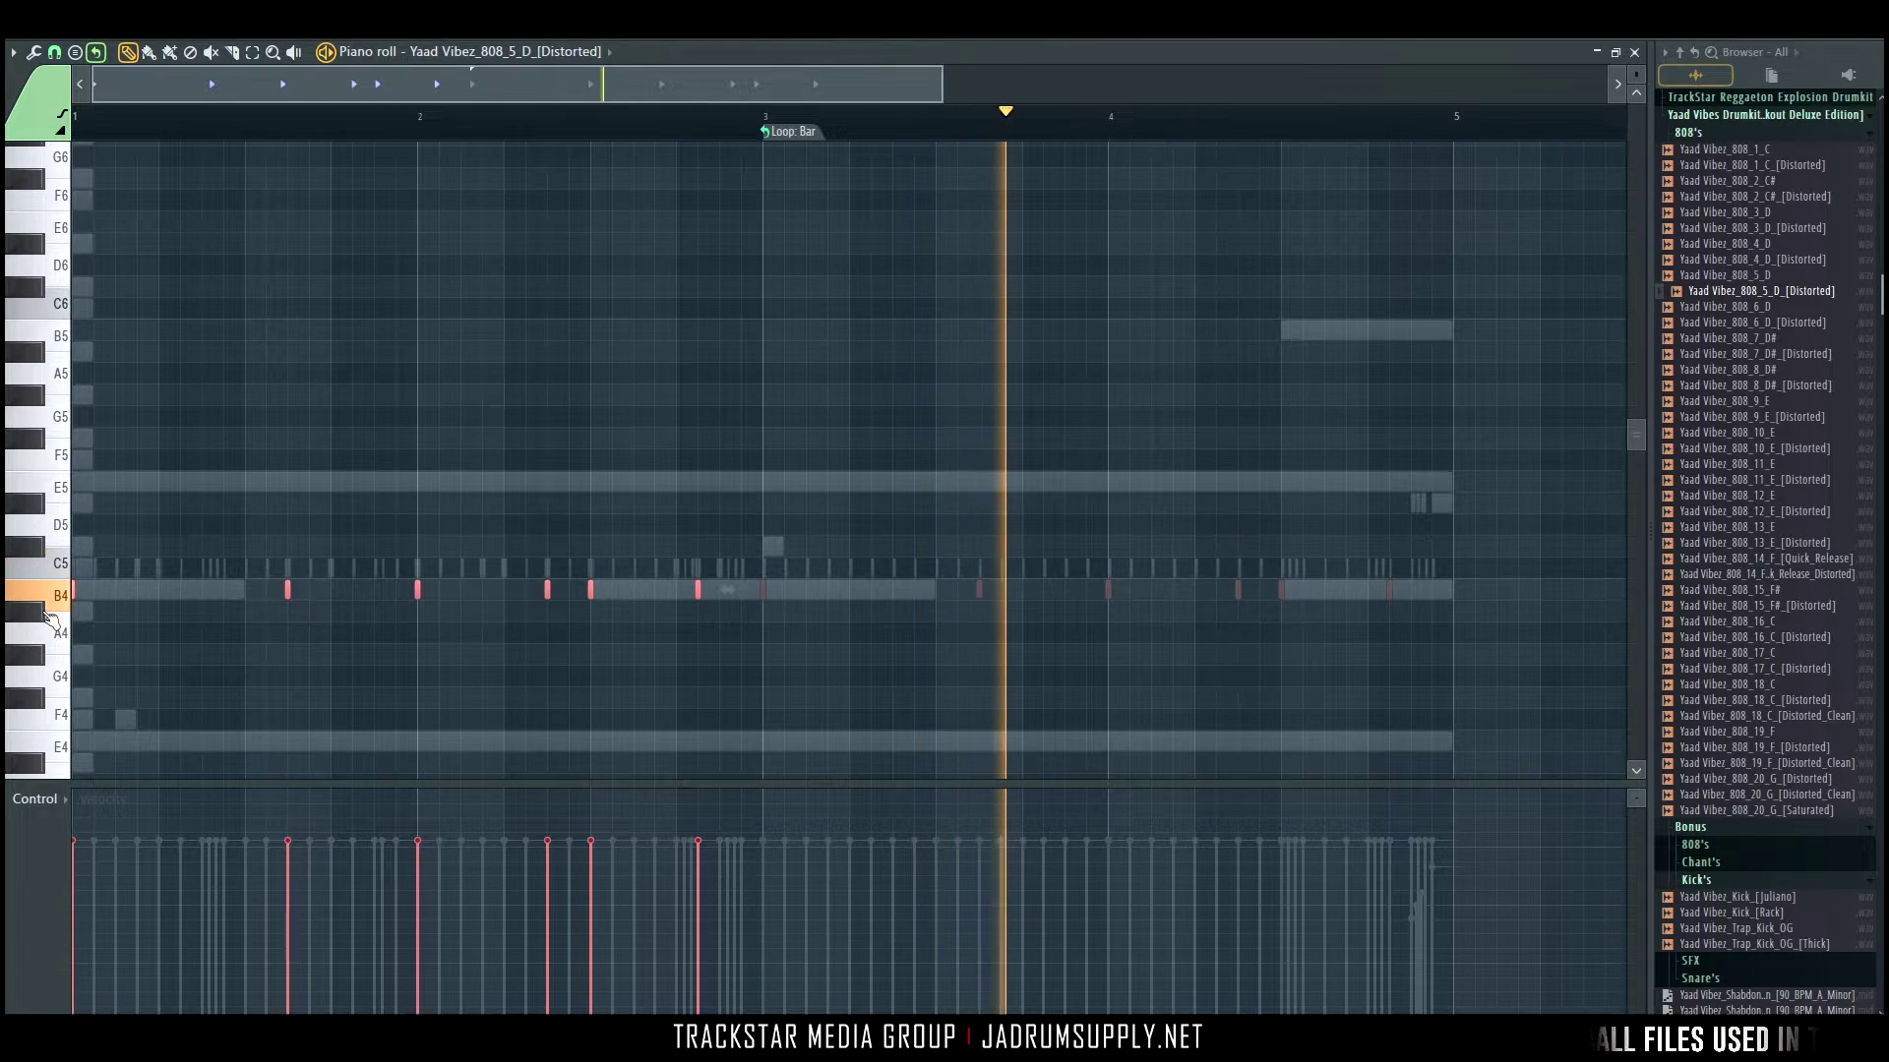
key(shift+Up)
key(shift+Up)
key(shift+Up)
key(shift+Up)
key(ctrl+d)
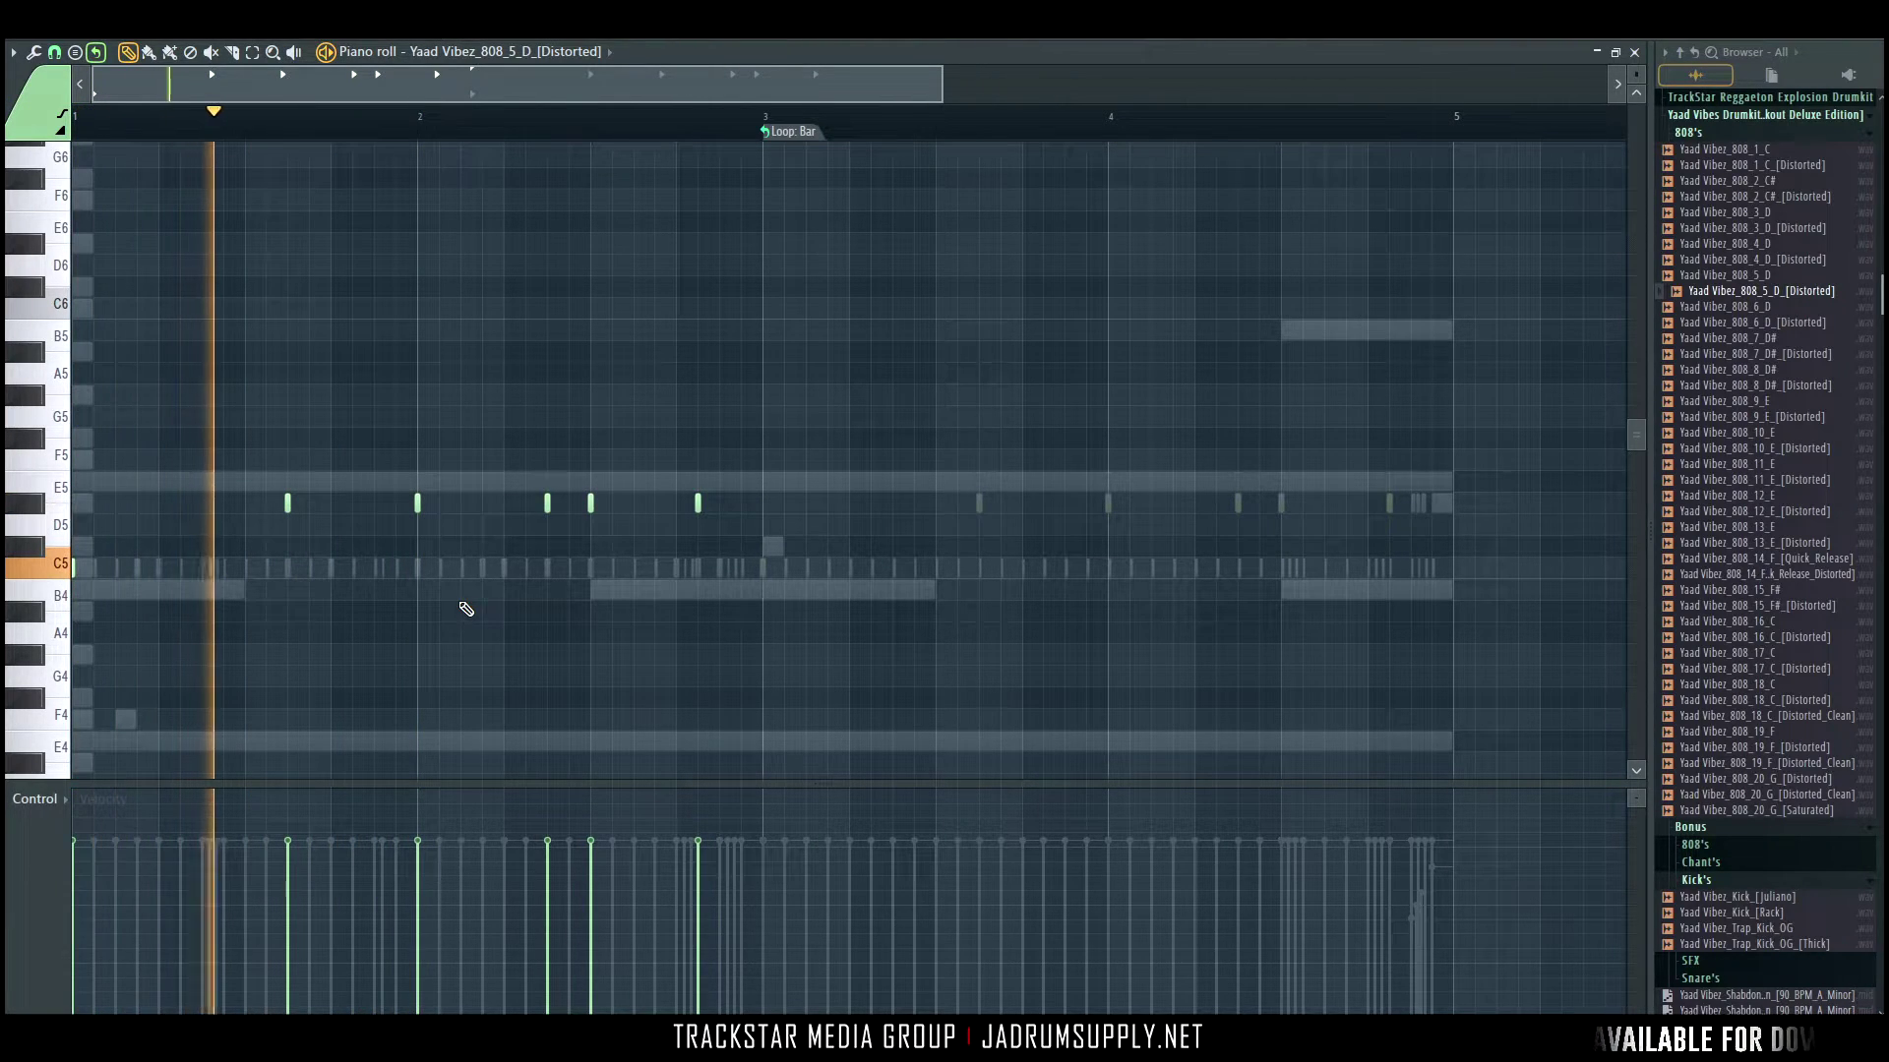
Add an 808 note late in bar 1, raise it an octave to D#6 and shift it one step later.
click(330, 503)
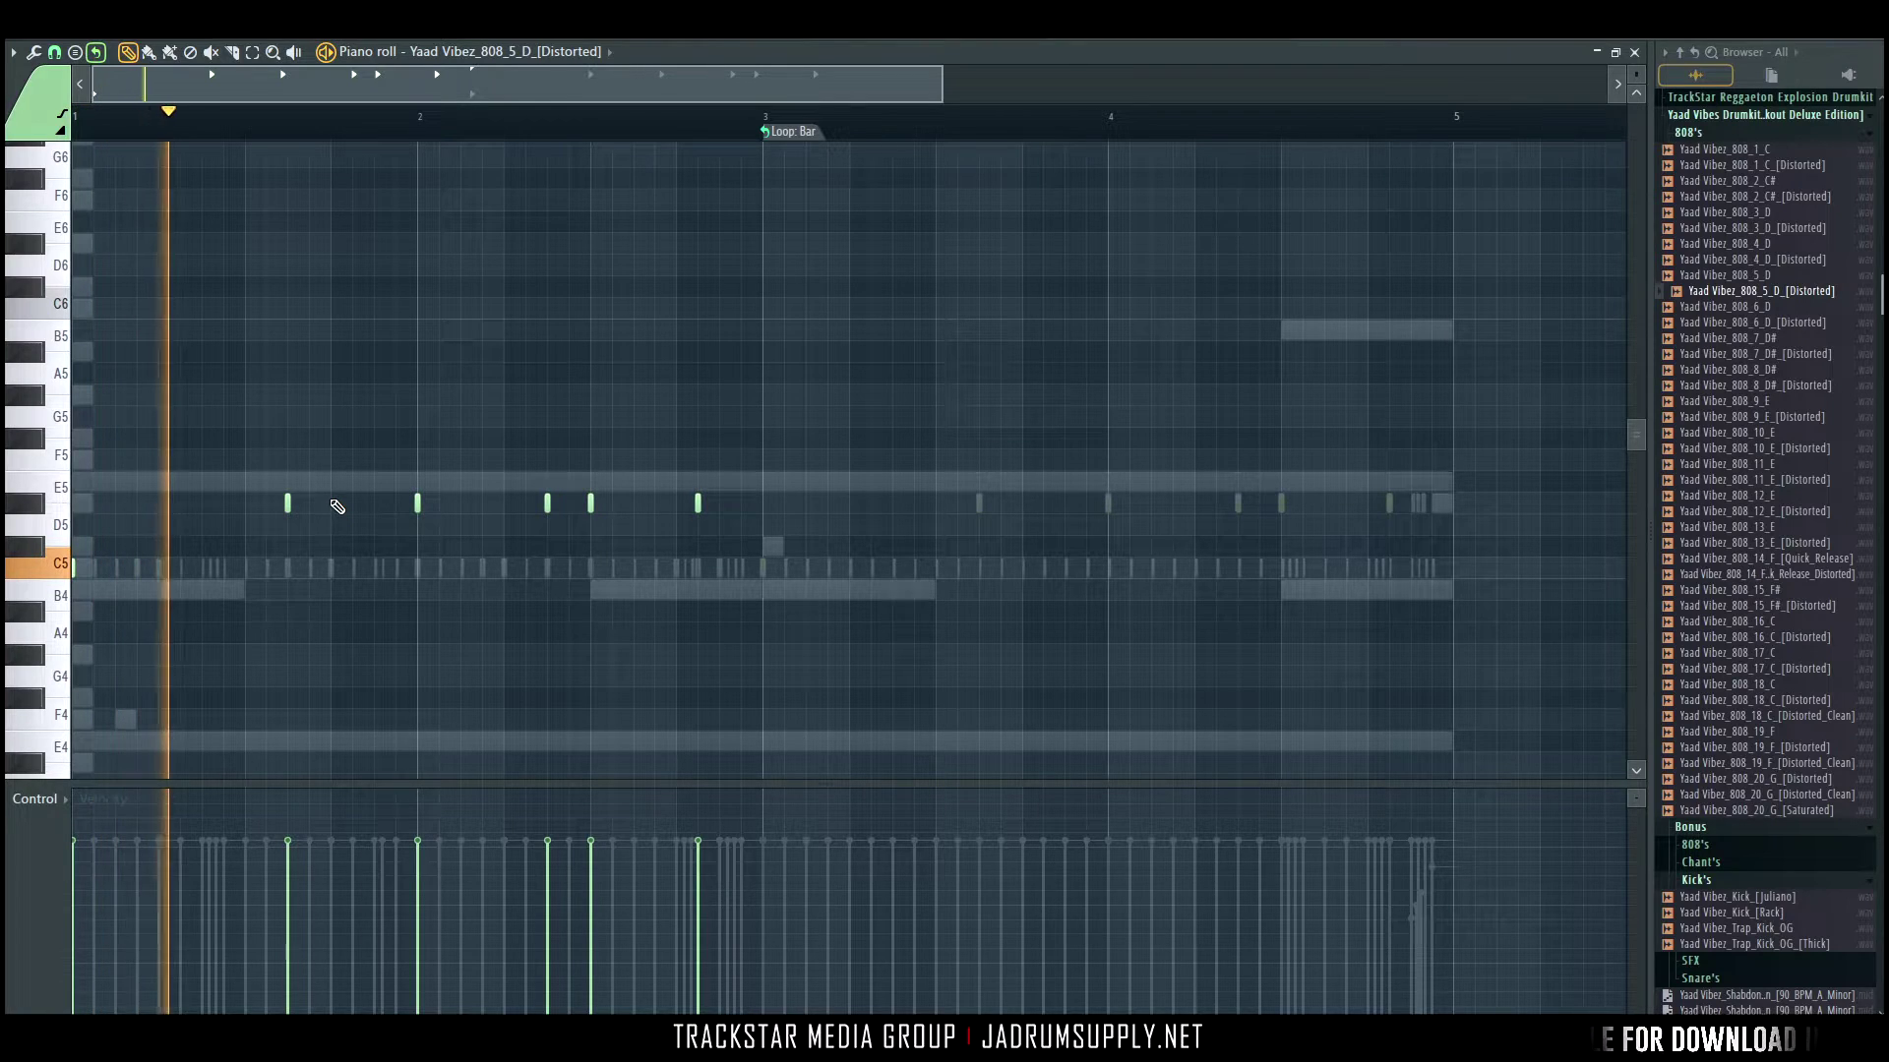
drag(317, 493, 398, 582)
key(ctrl+Up)
key(space)
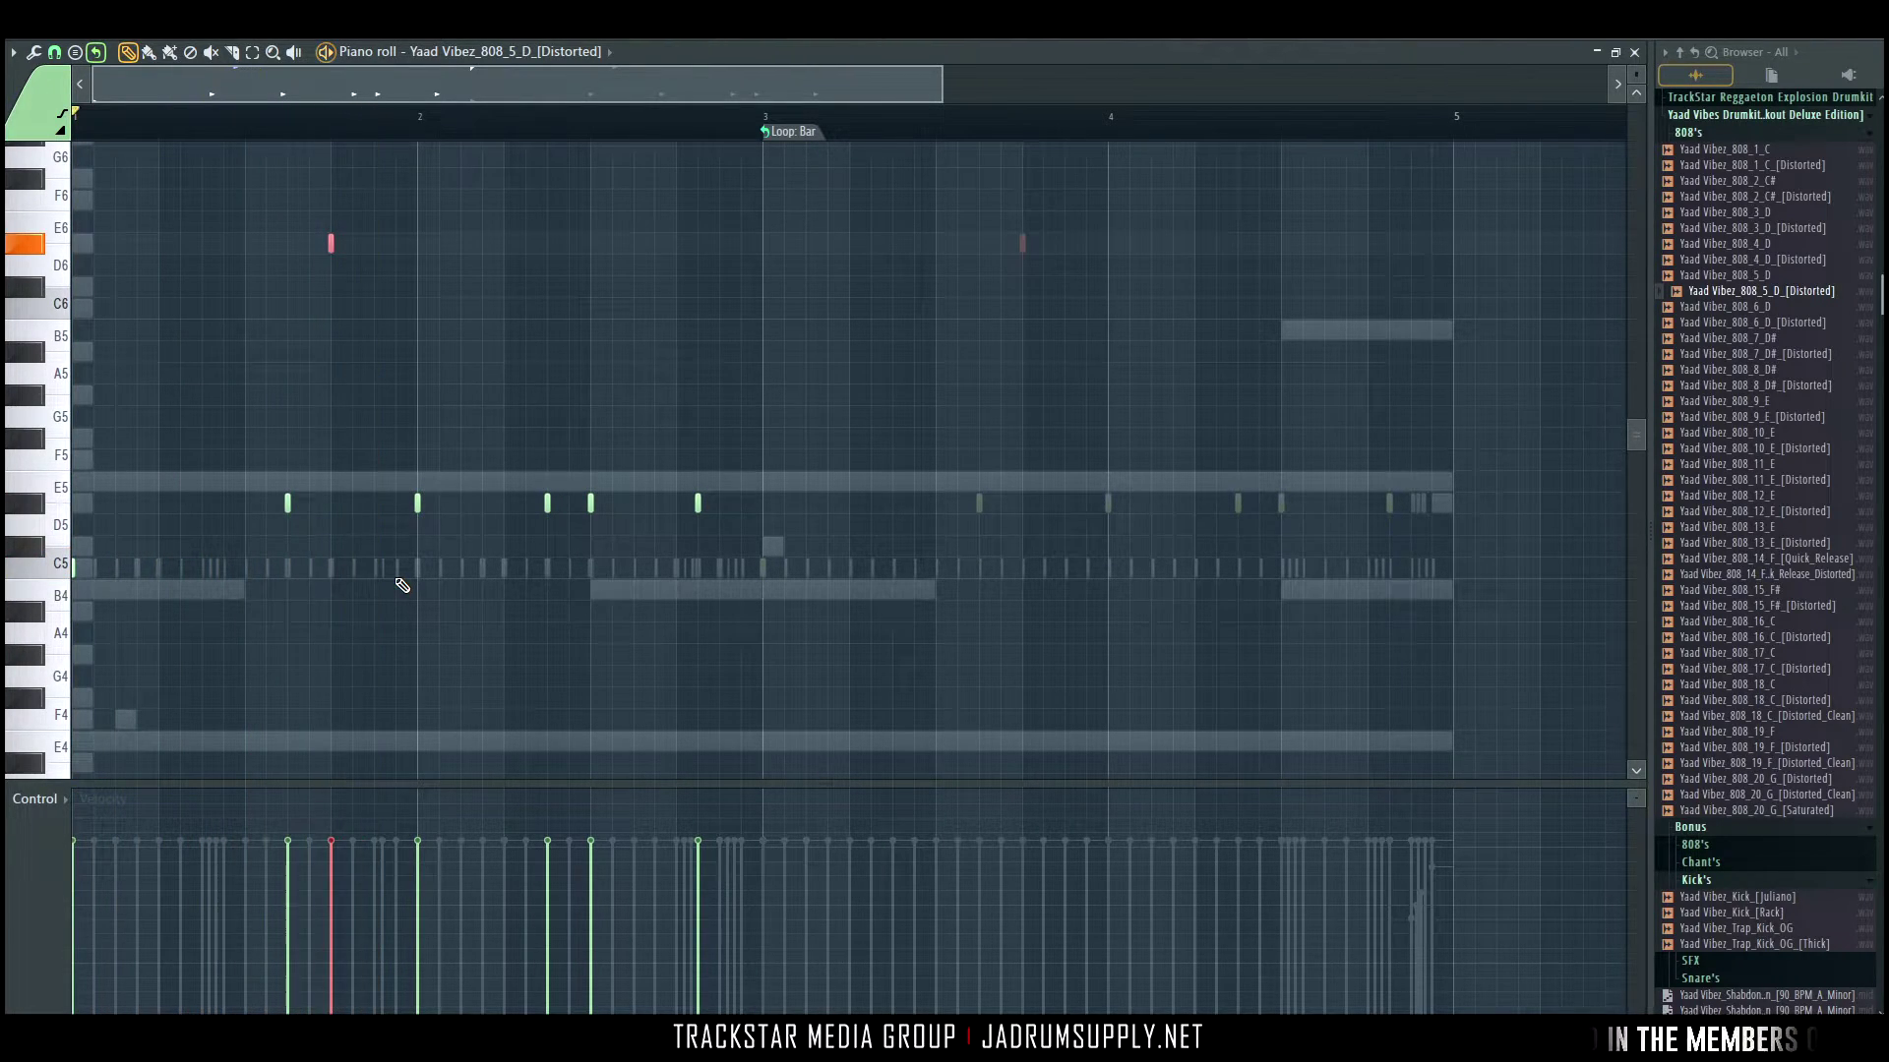
drag(330, 242, 351, 248)
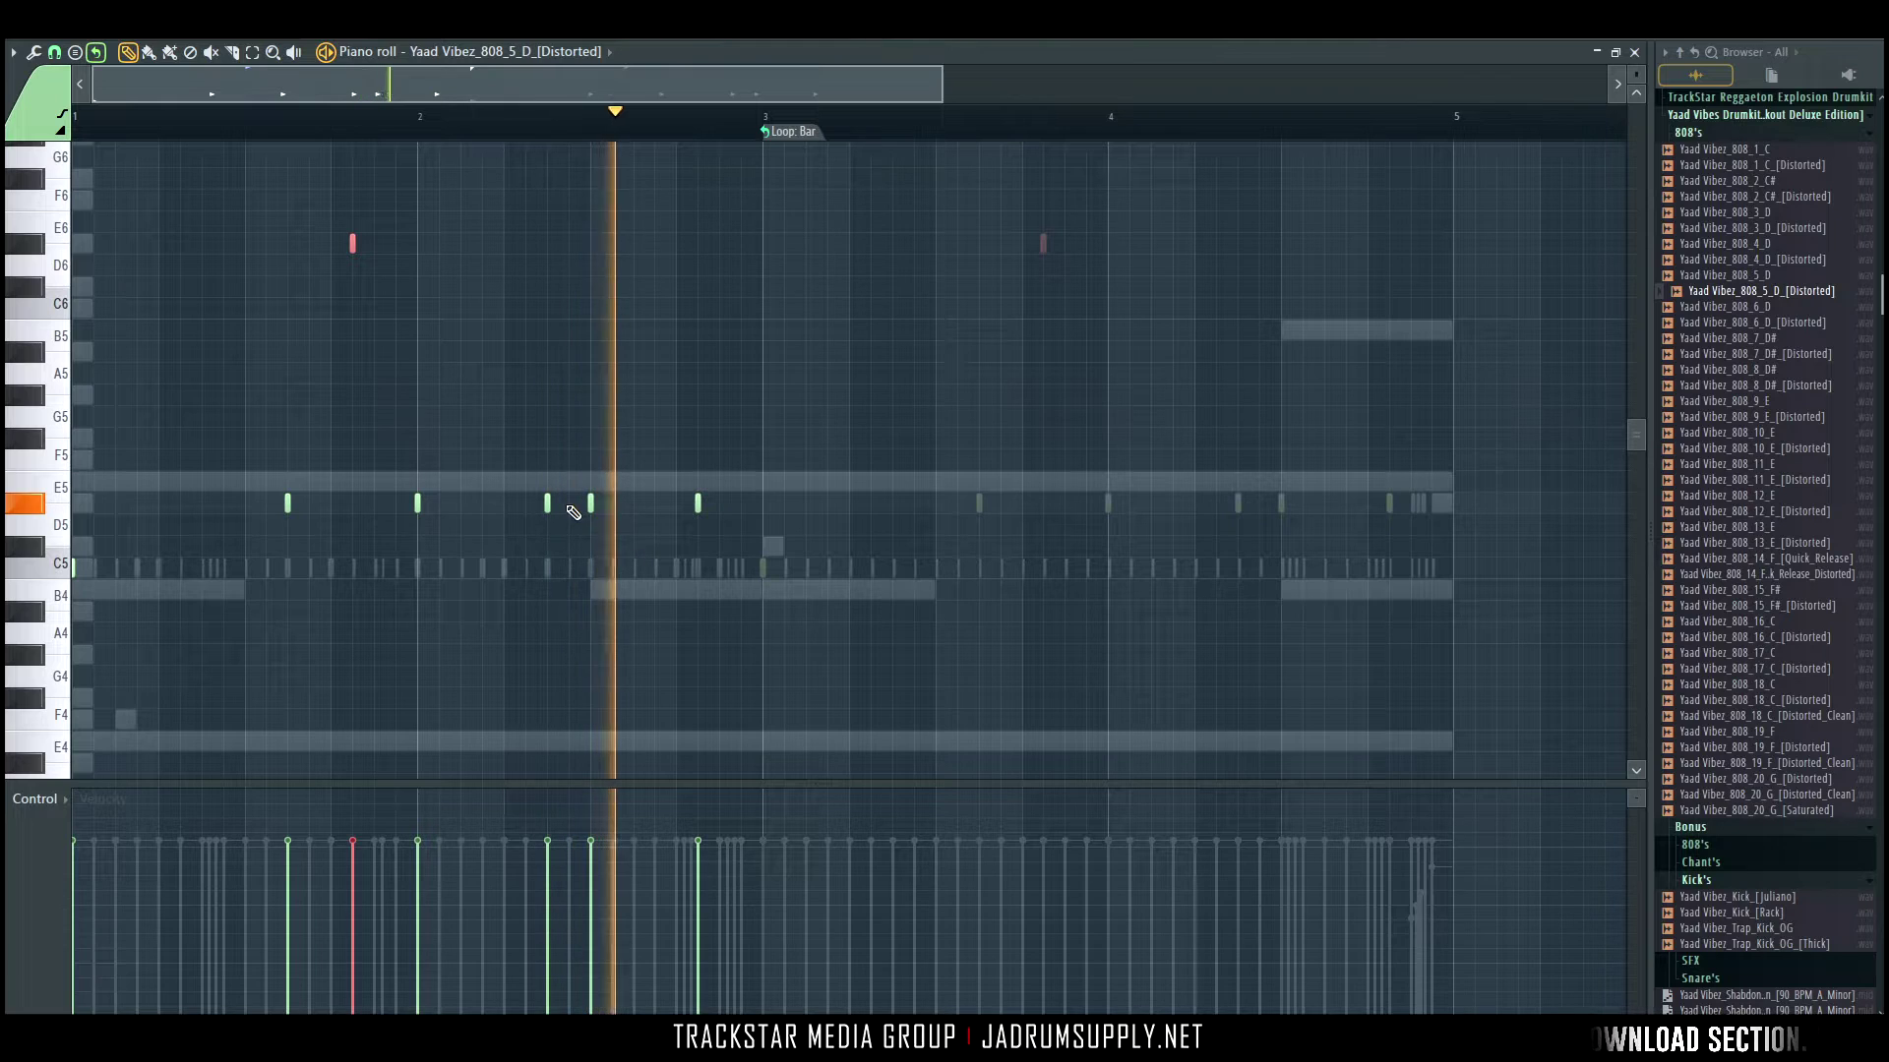
Turn the 808 note in the middle of bar 2 into a C5 slide note and lengthen it to reach the following note.
key(space)
key(space)
key(space)
key(space)
key(space)
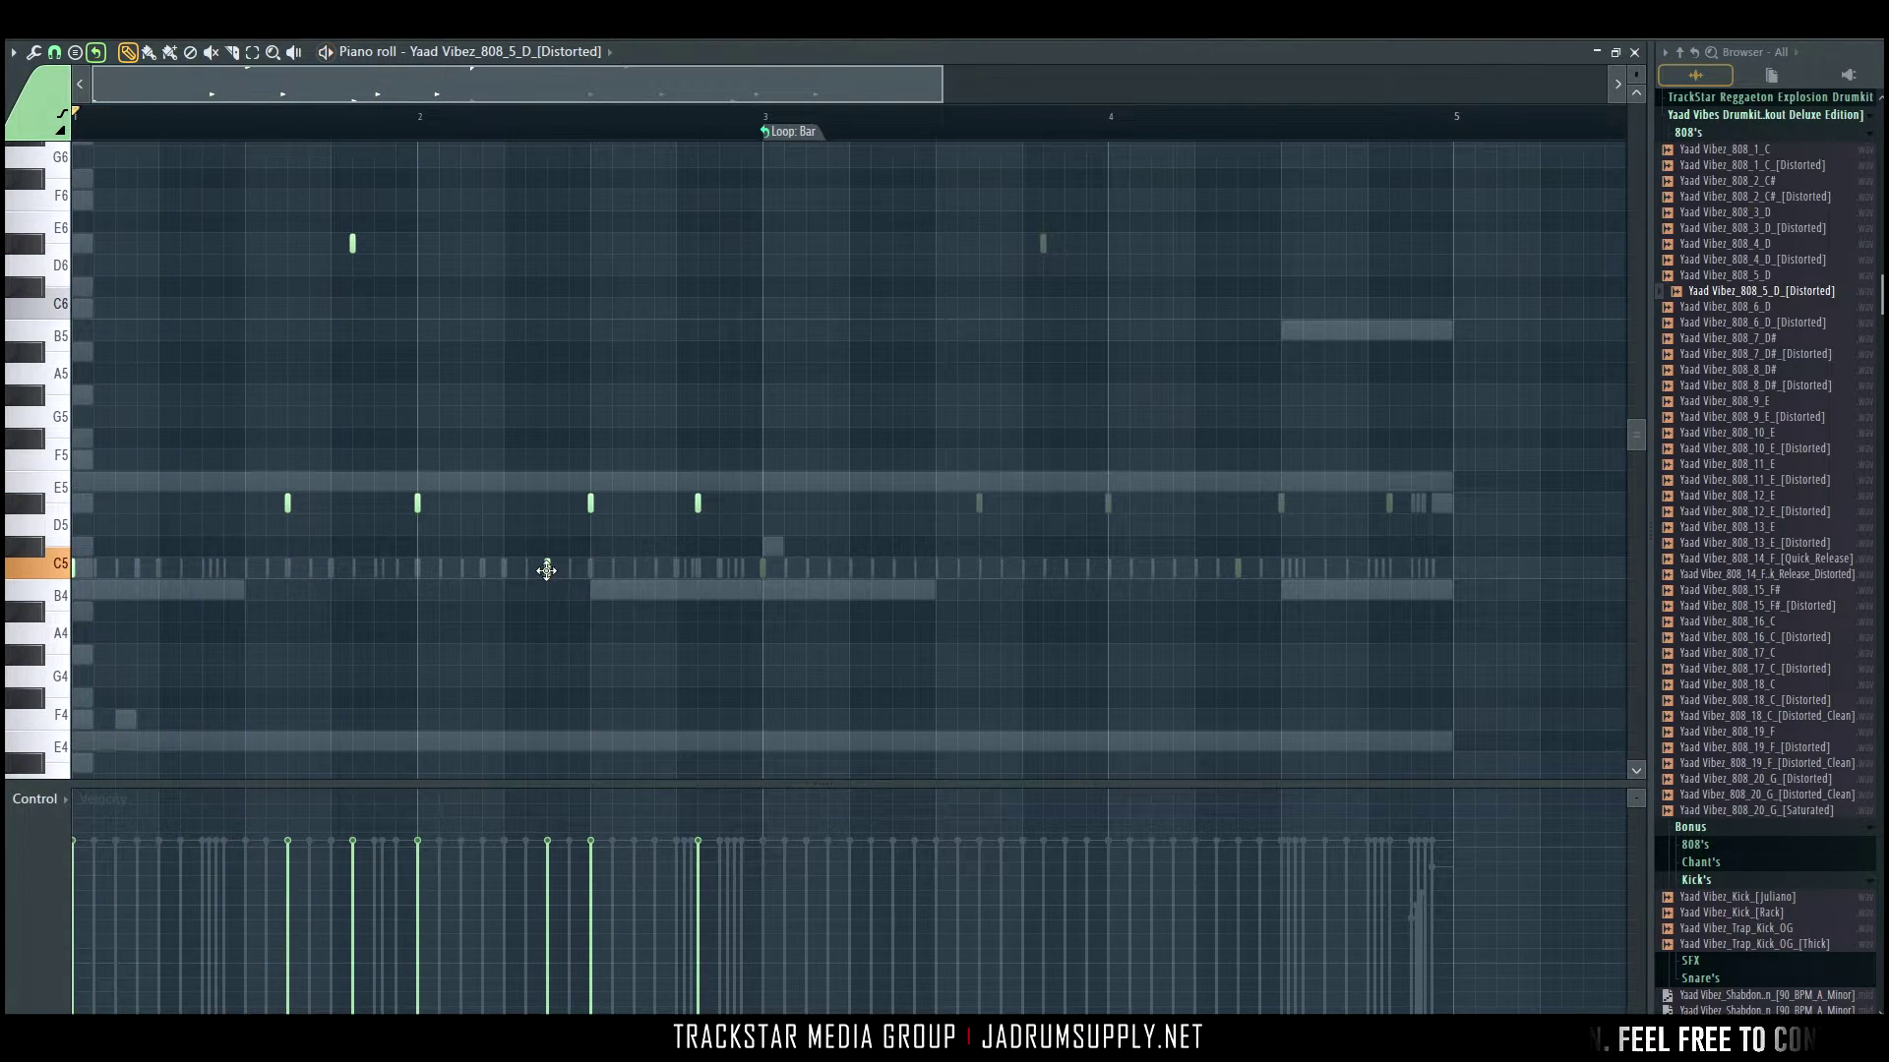
double_click(547, 570)
click(827, 493)
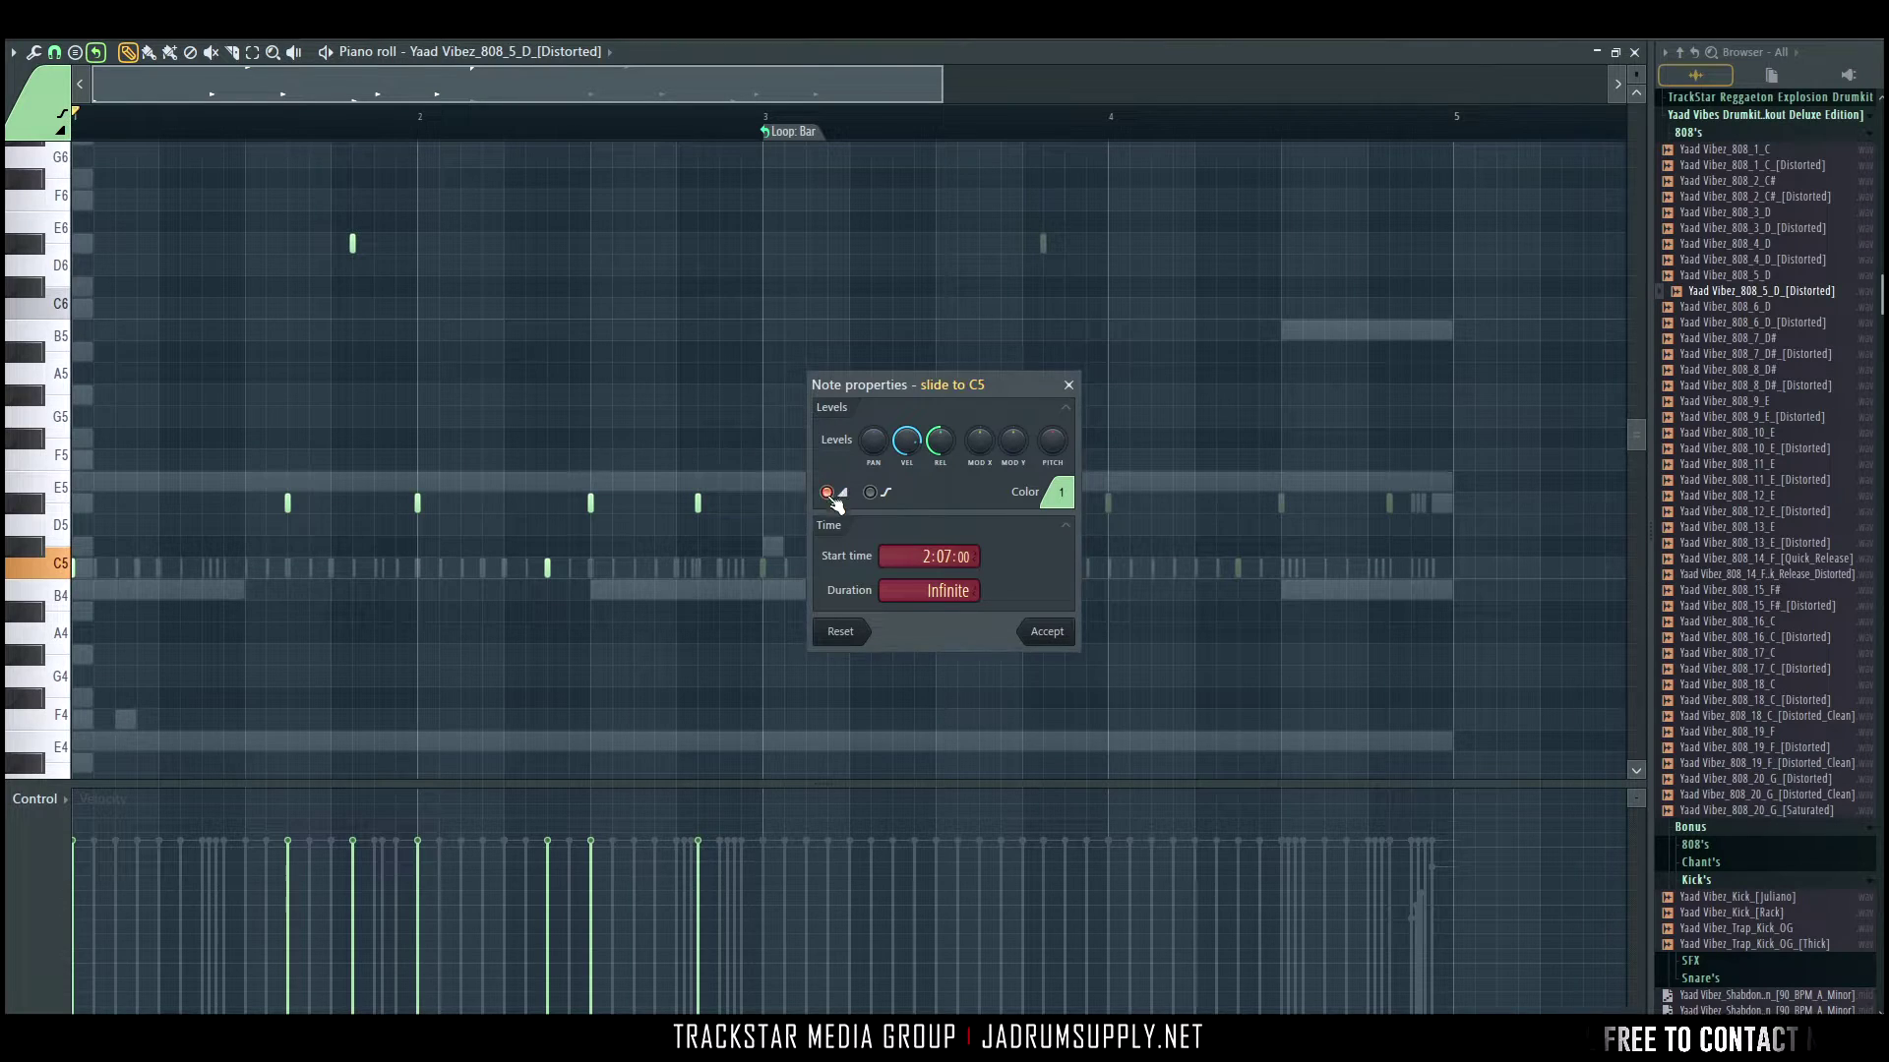
click(1047, 631)
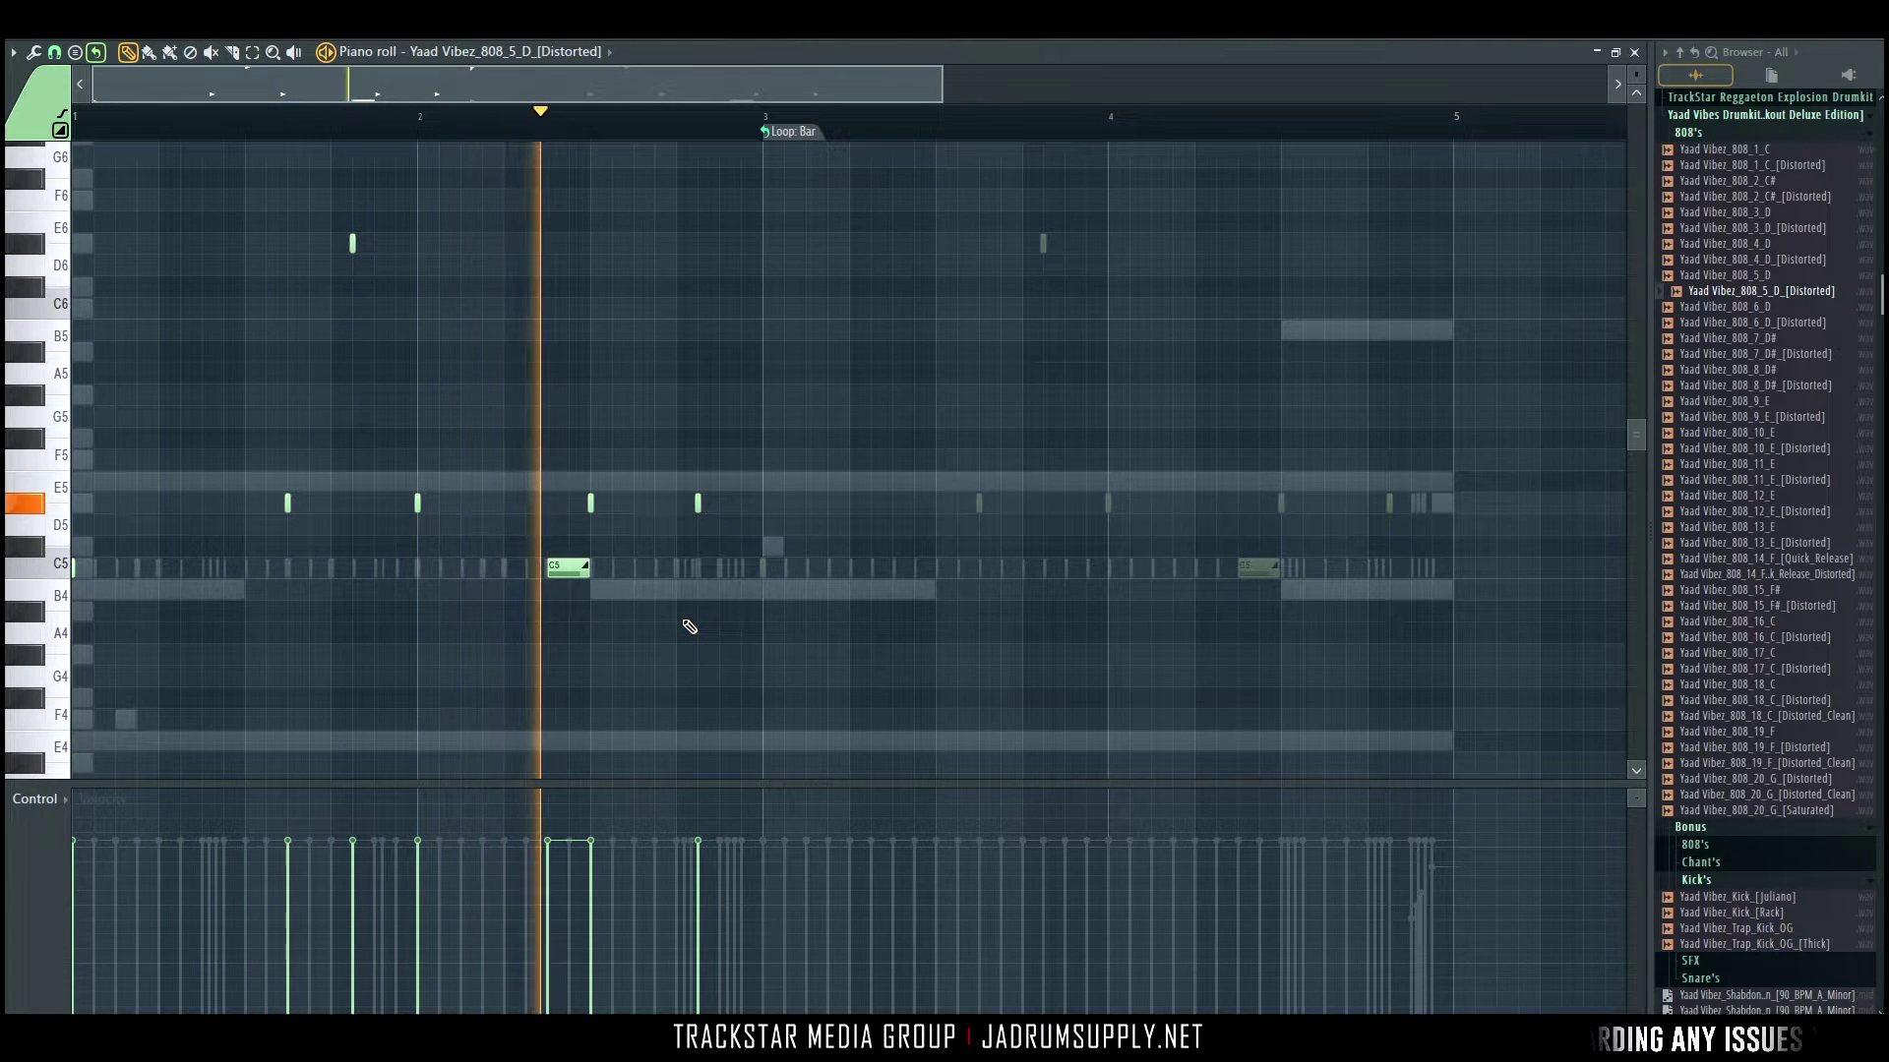
key(space)
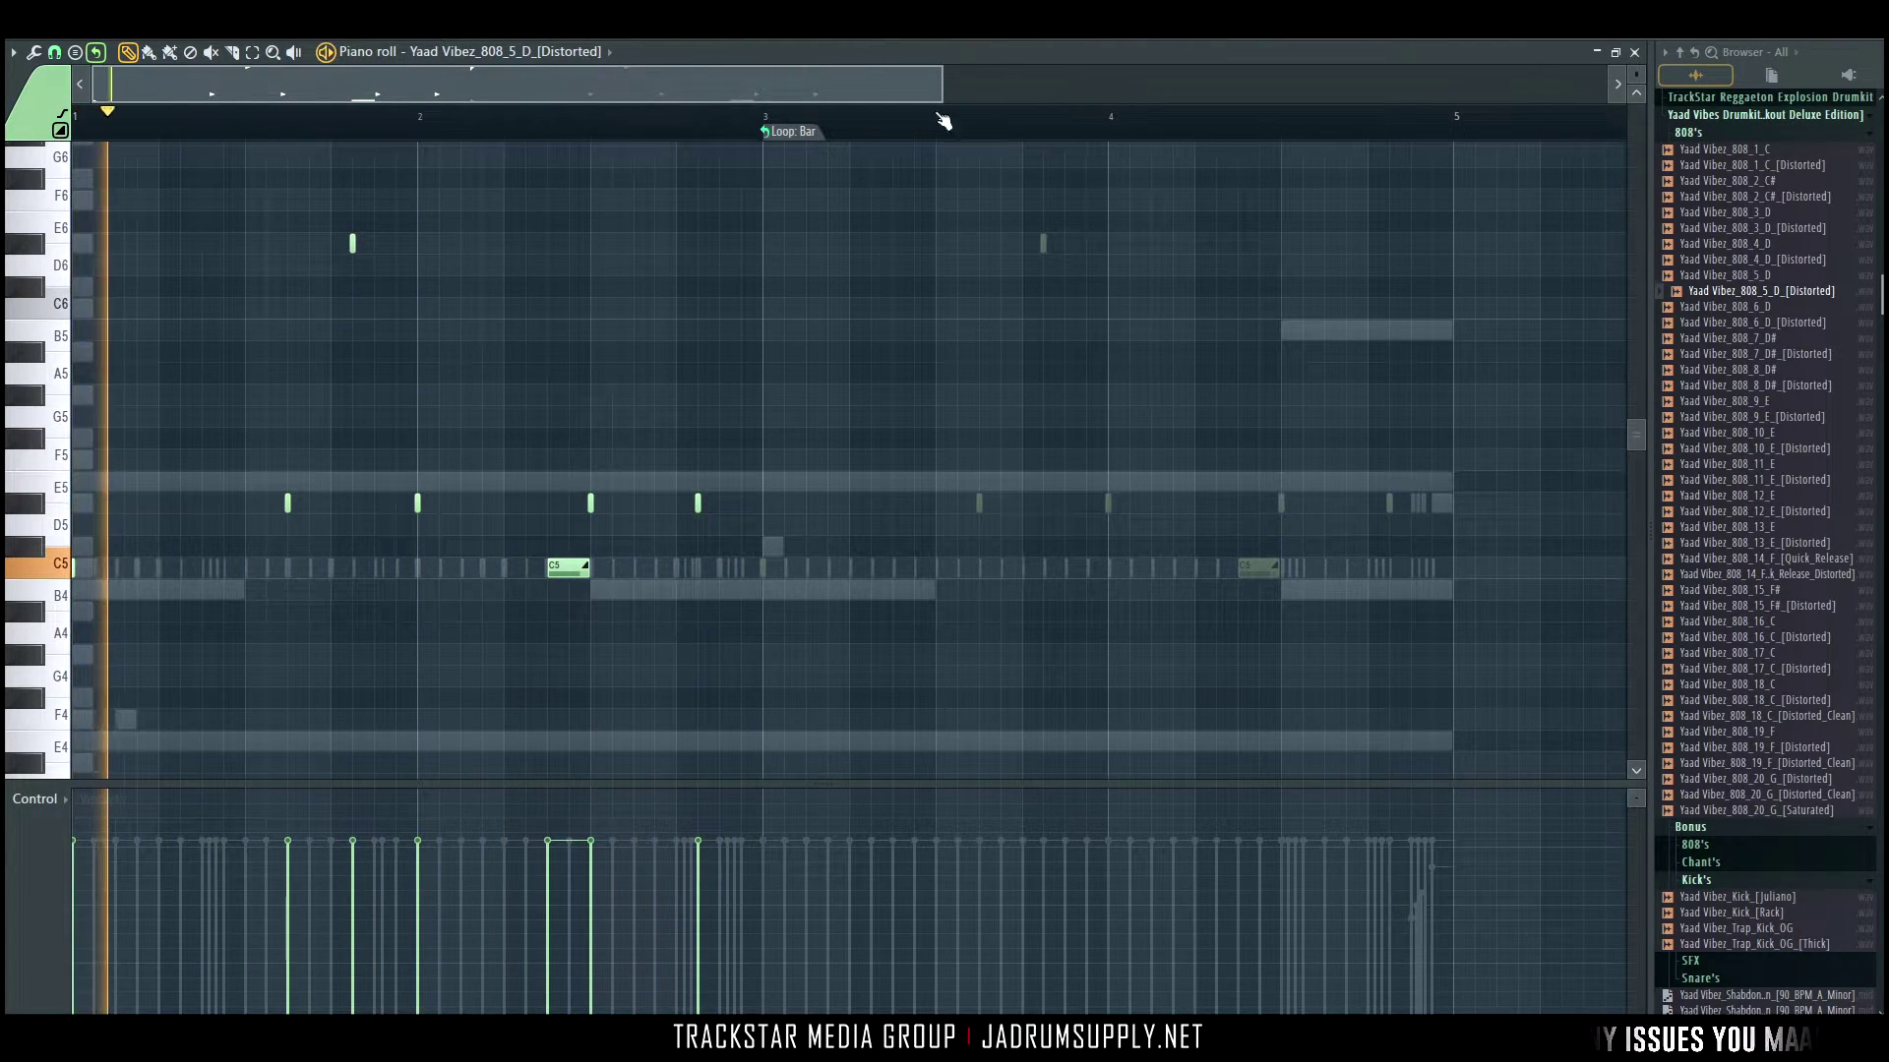
Add a D#6 808 note at the end of bar 2 and duplicate the two-bar 808 pattern into bars 3 and 4.
click(699, 503)
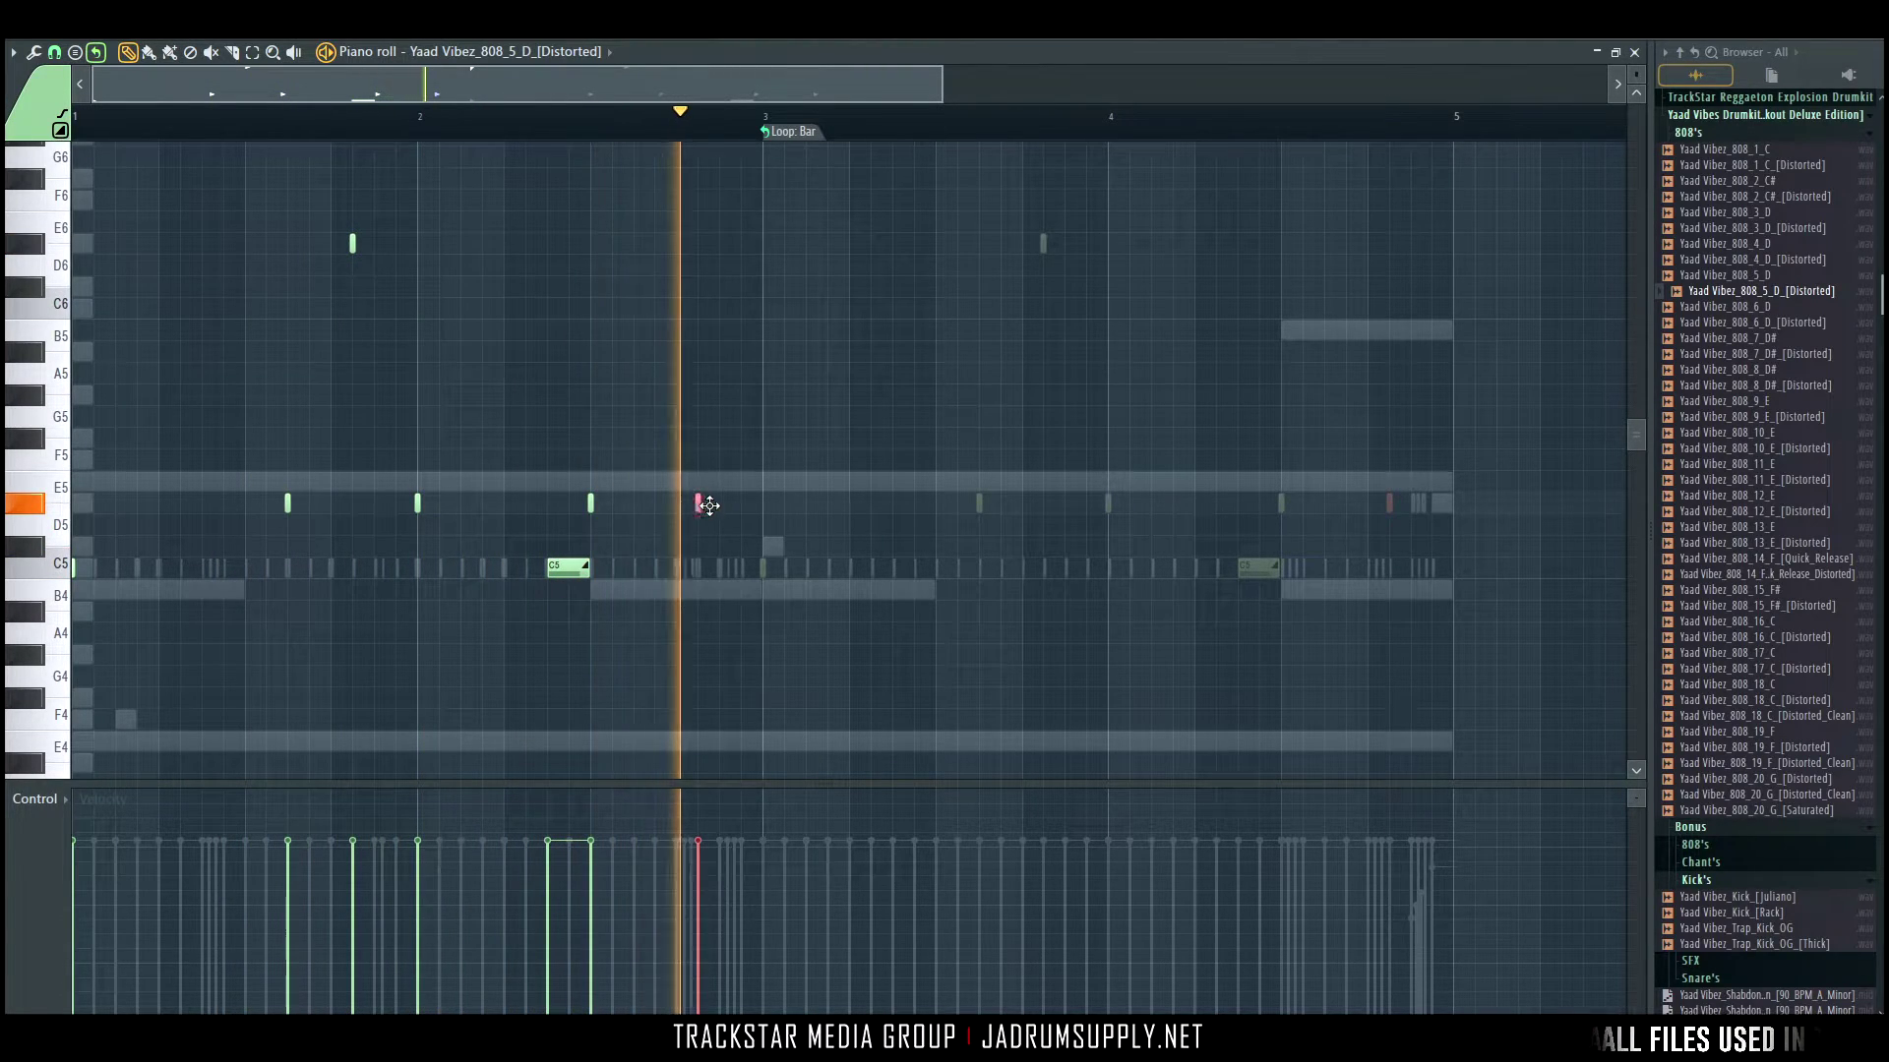
click(719, 504)
key(ctrl+Up)
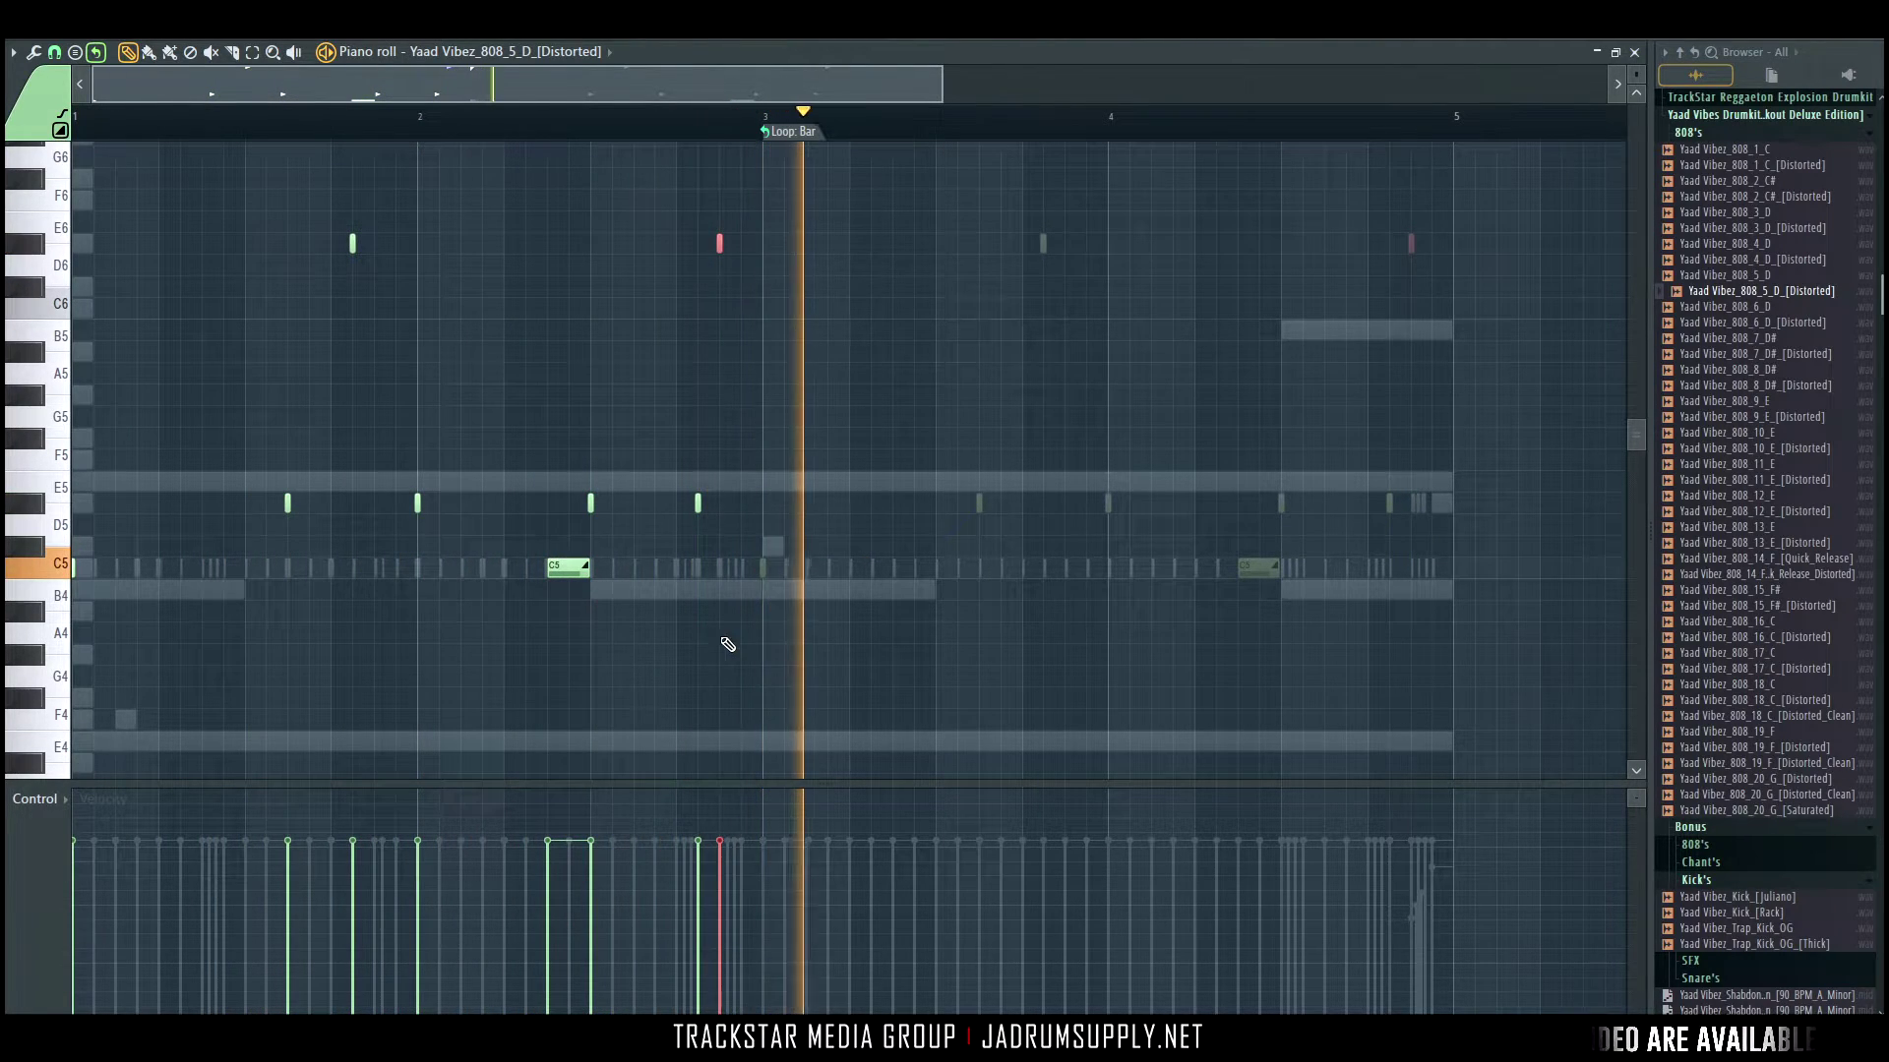
drag(788, 638, 77, 128)
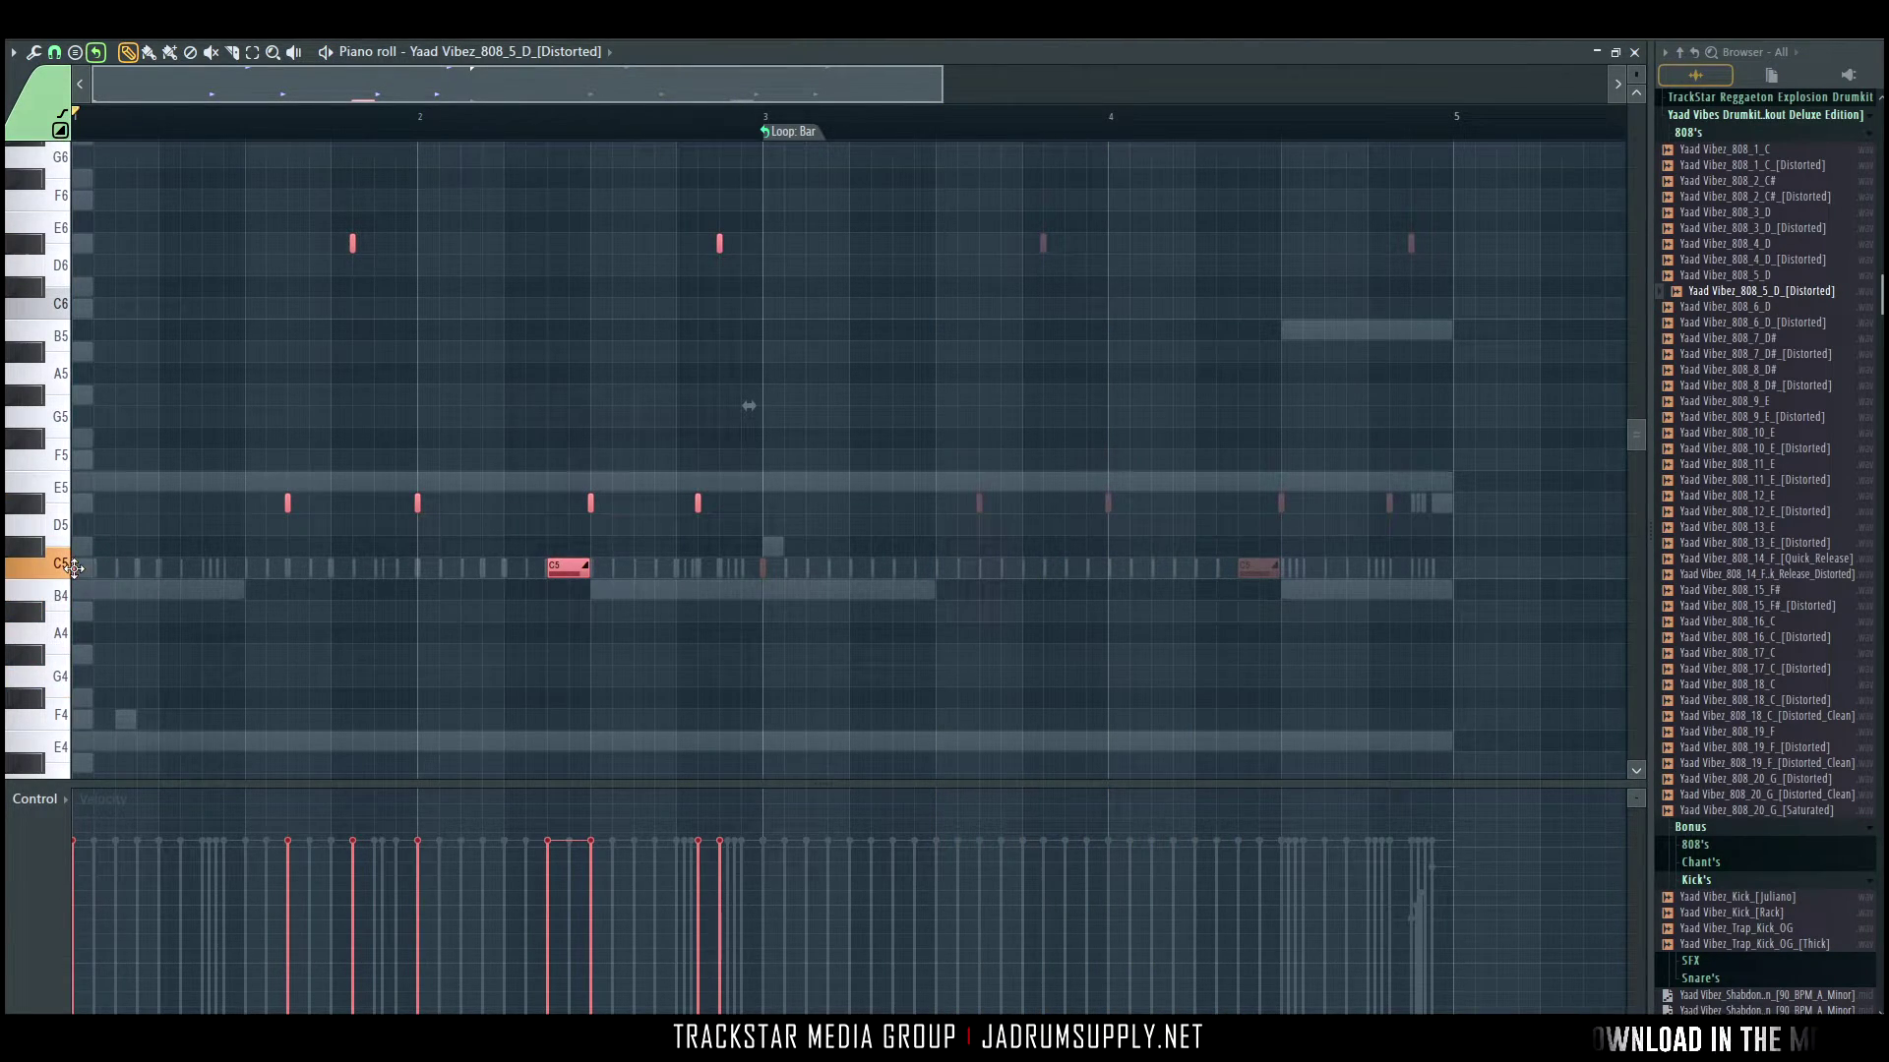
key(ctrl+b)
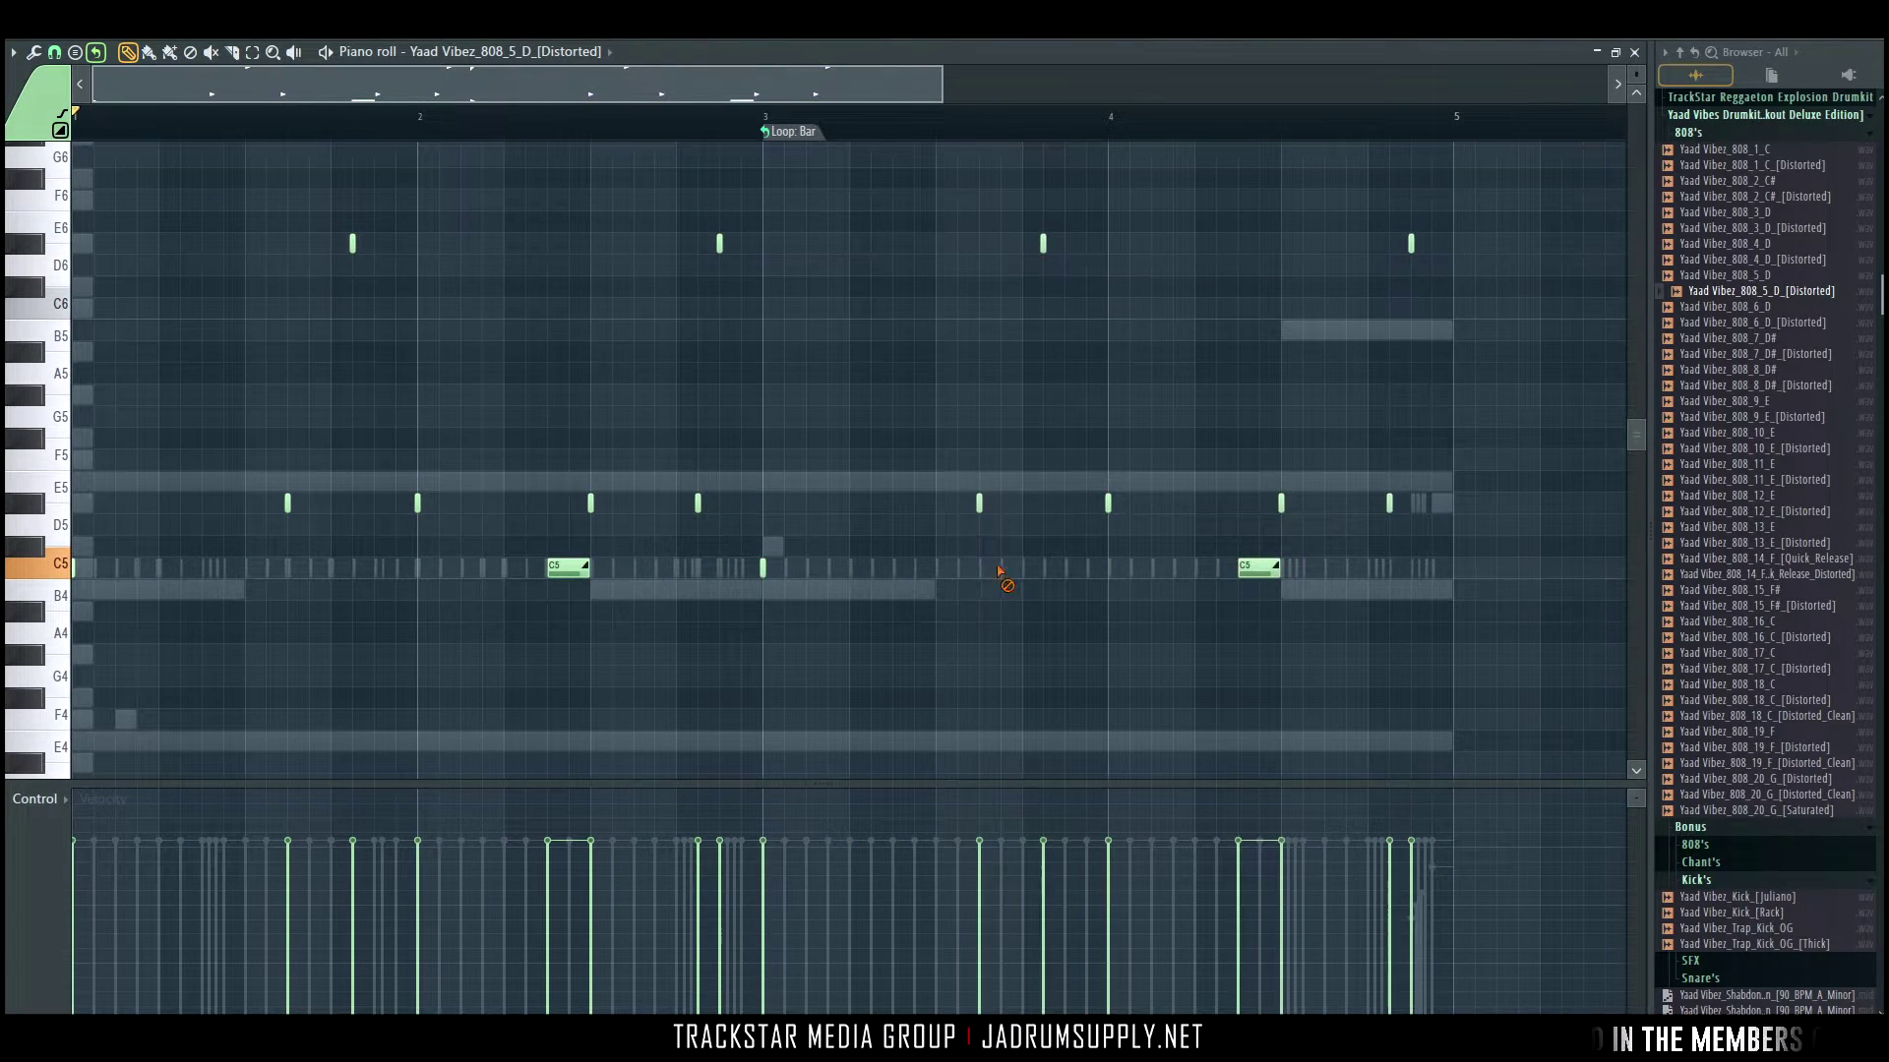
Vary the duplicated 808 line with two C5 notes late in bar 3, an extra D#5 early in bar 4 and a closing A#4.
drag(979, 504, 982, 588)
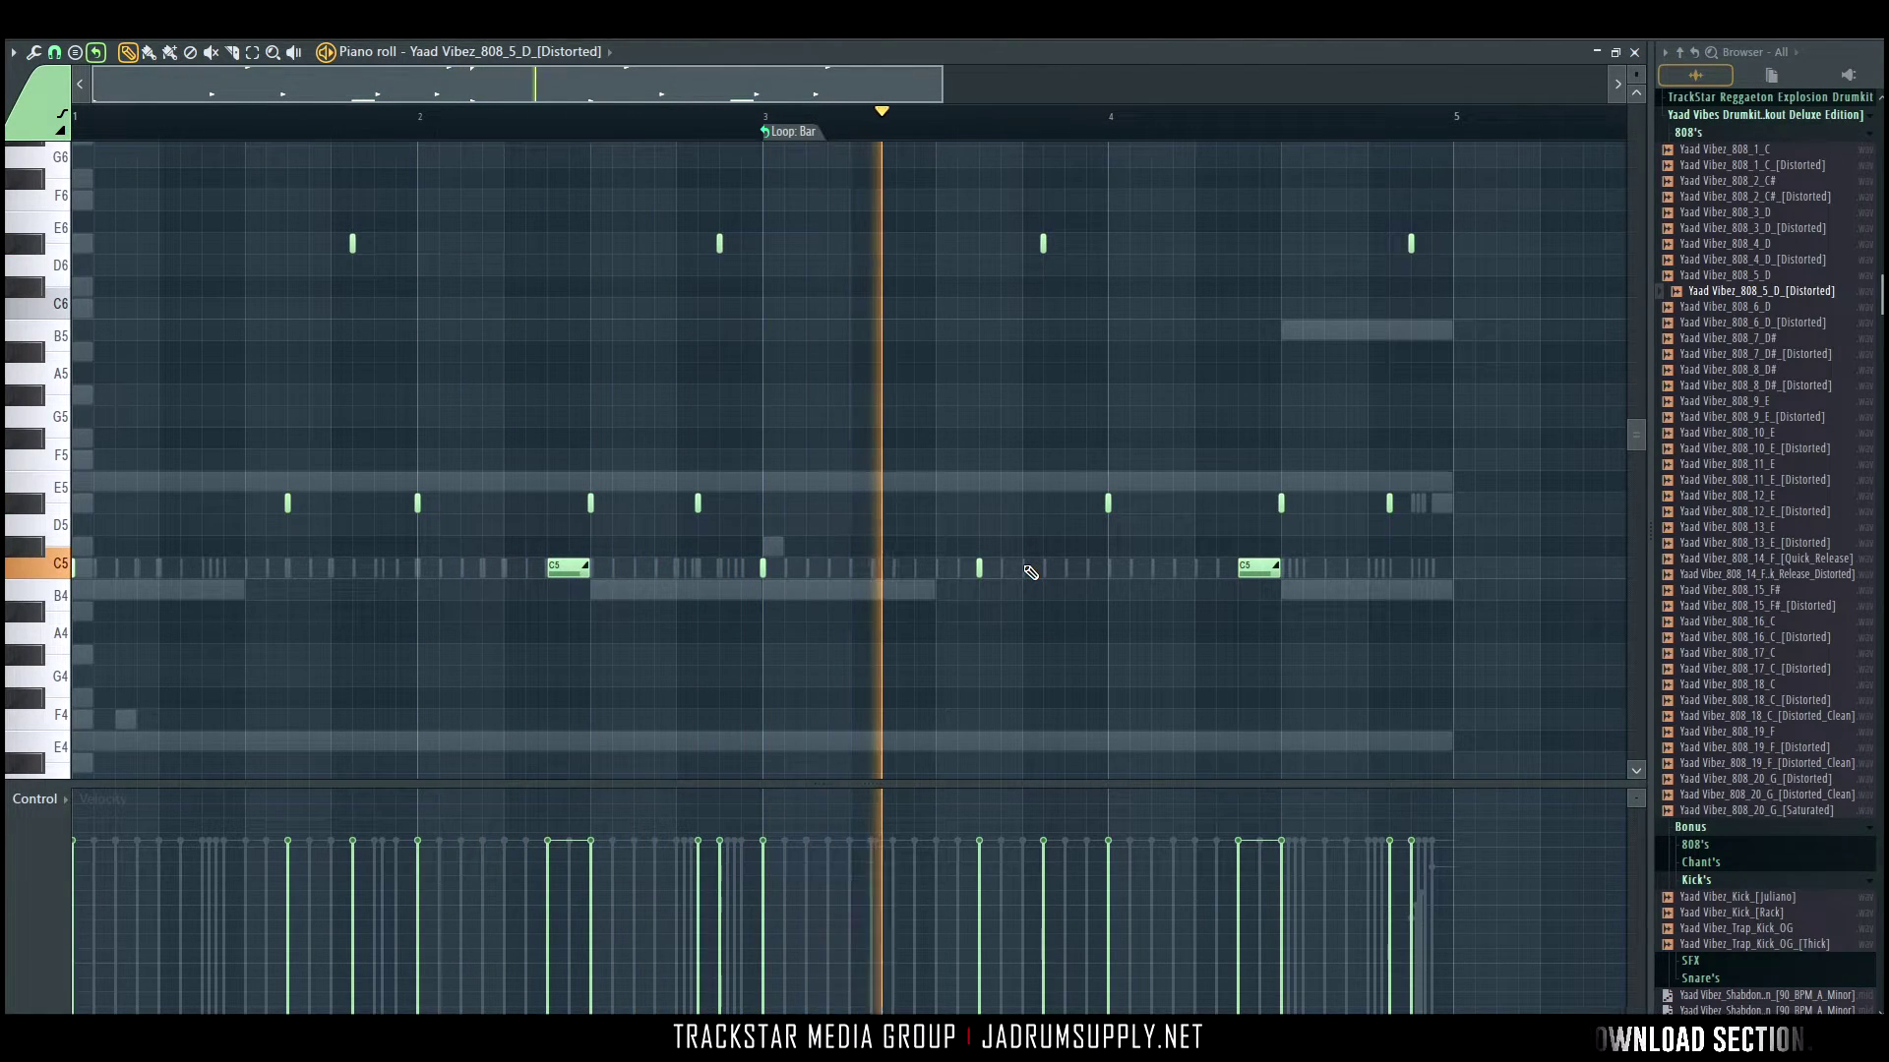
key(space)
click(1180, 514)
key(space)
click(920, 116)
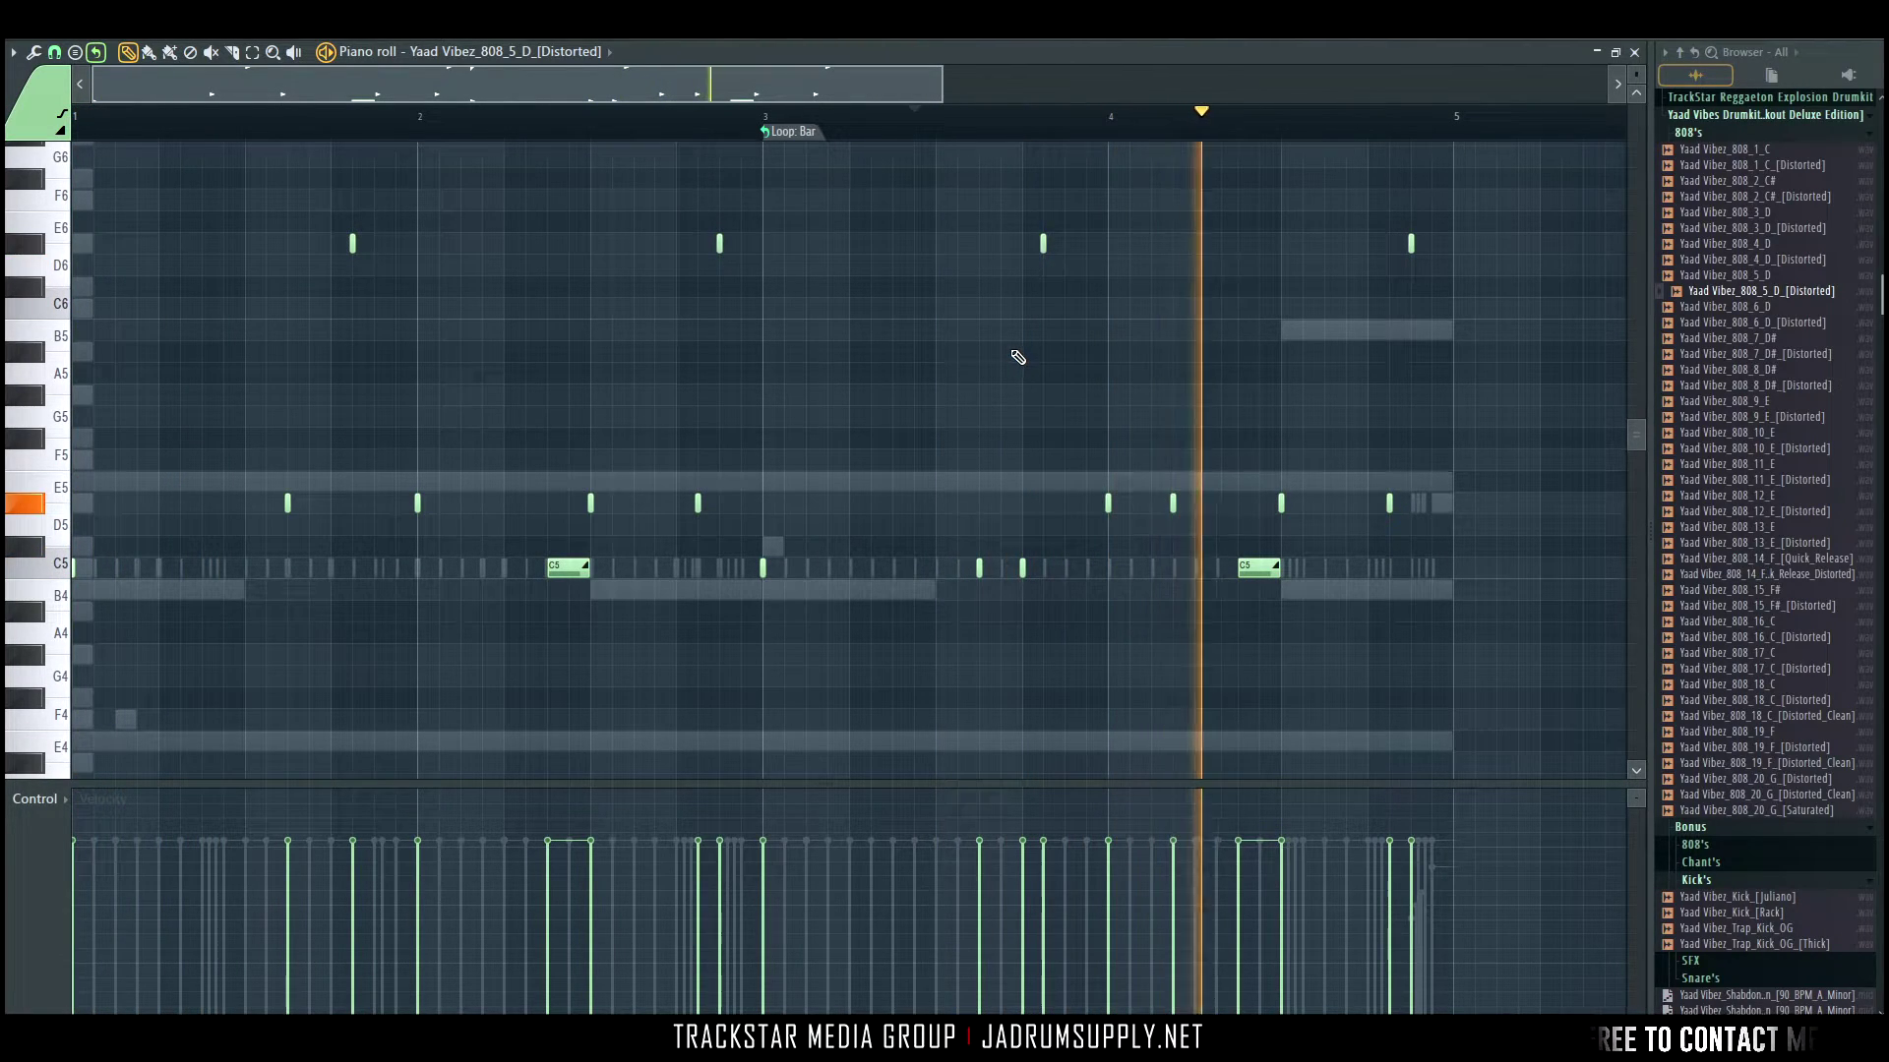
click(772, 118)
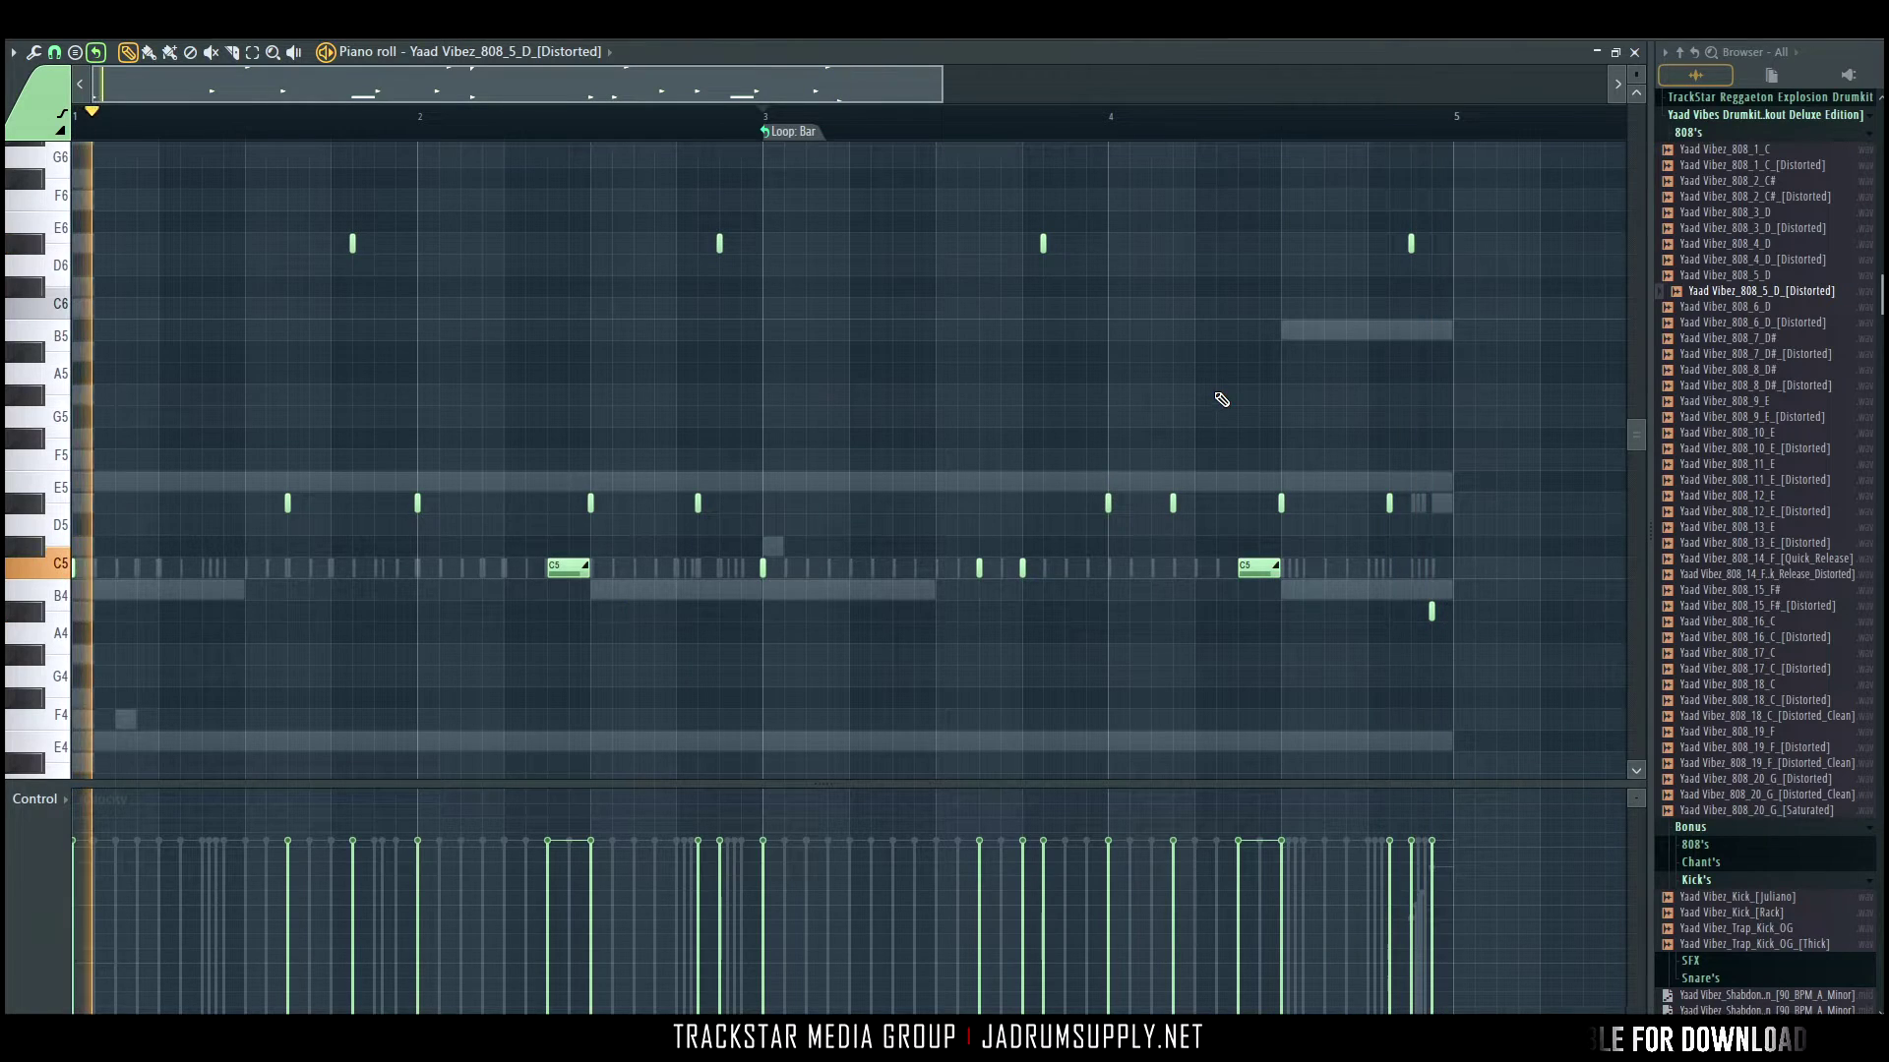
Expand the 3. PERCUSSION sample folder and move the Pattern 1 clip to bar 1 of Track 1 in the playlist.
key(F6)
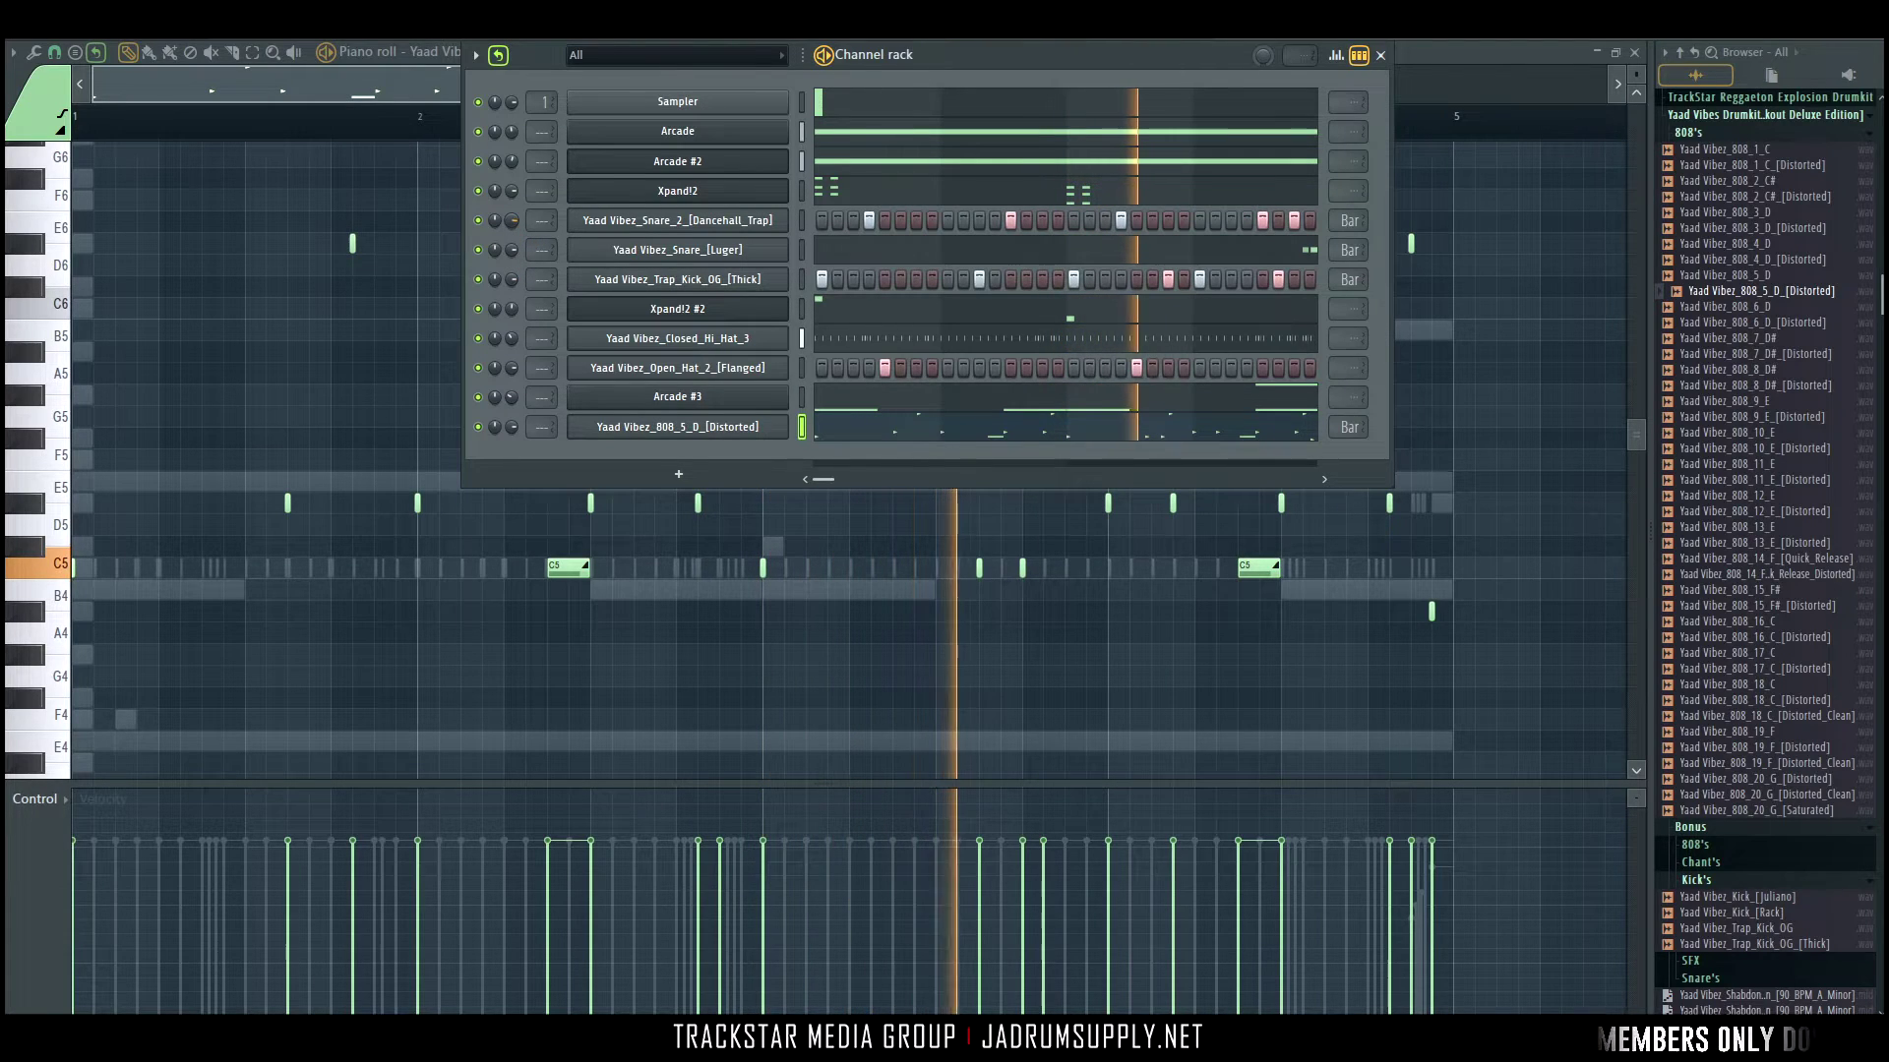
click(1761, 114)
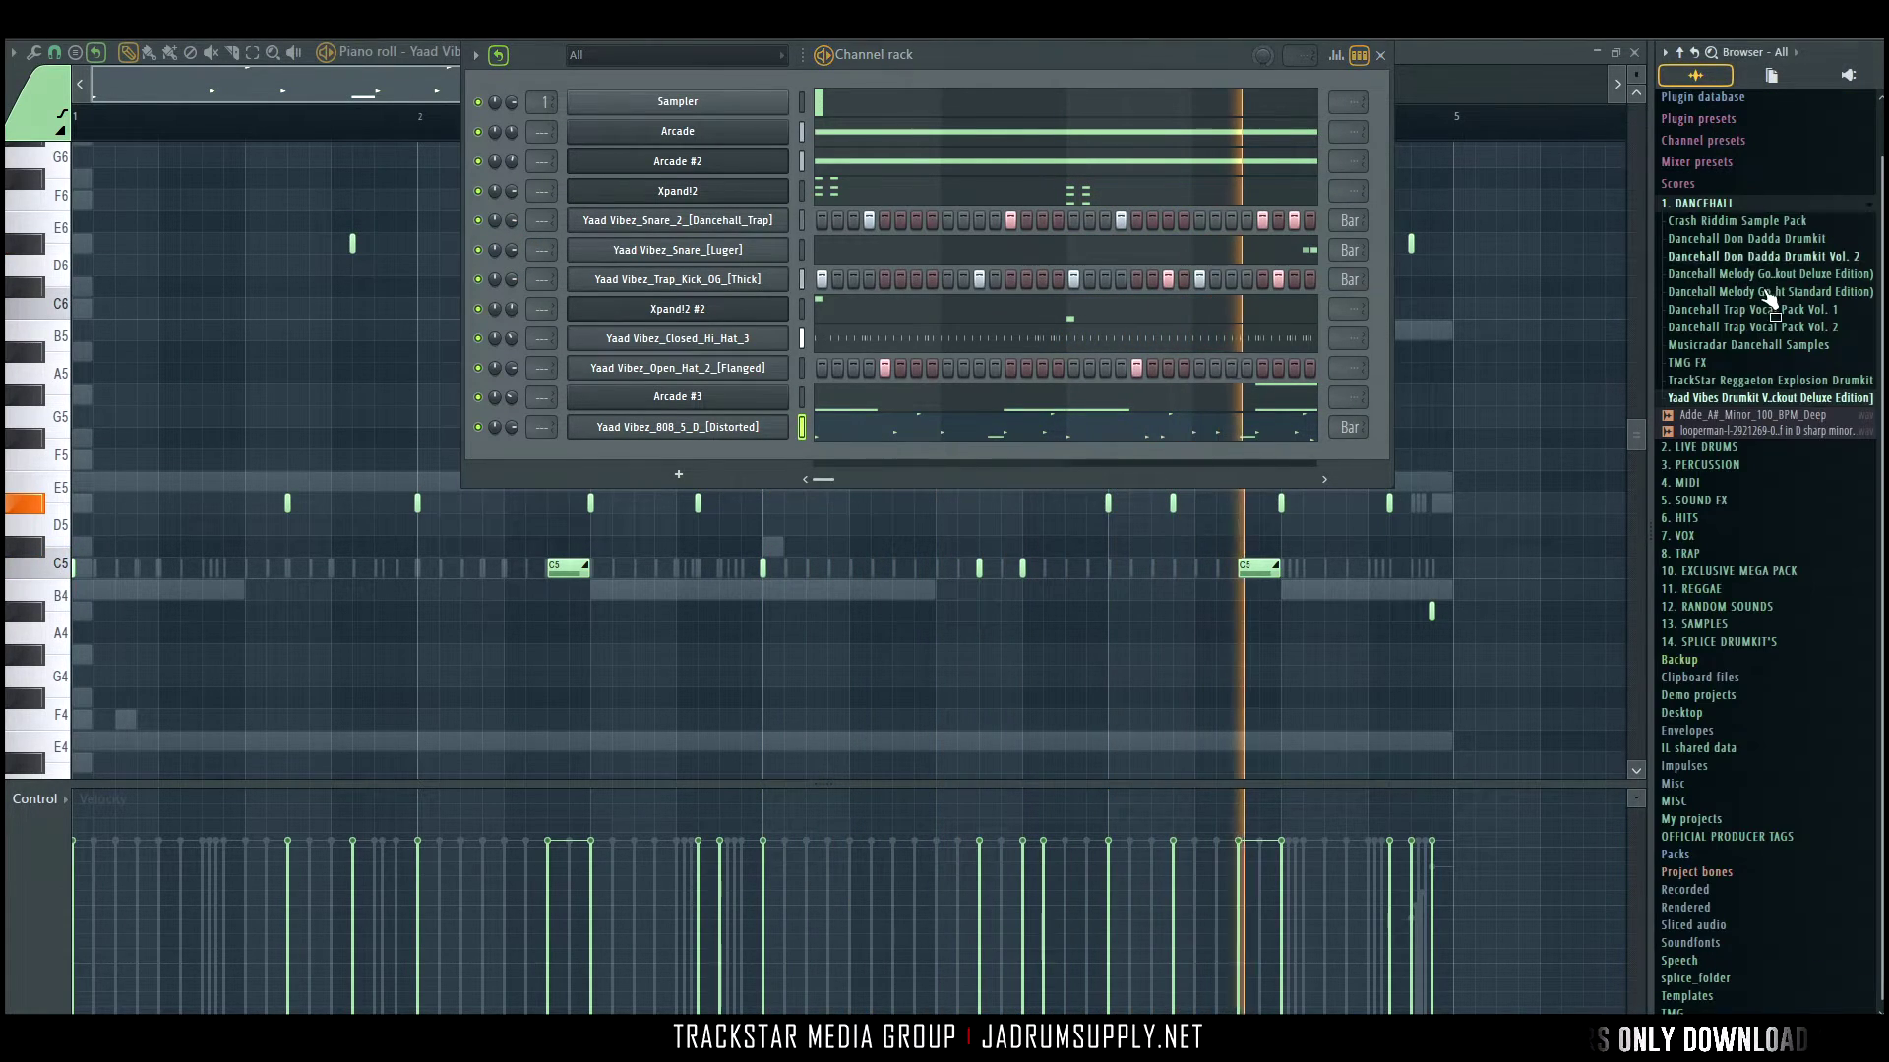
click(1706, 511)
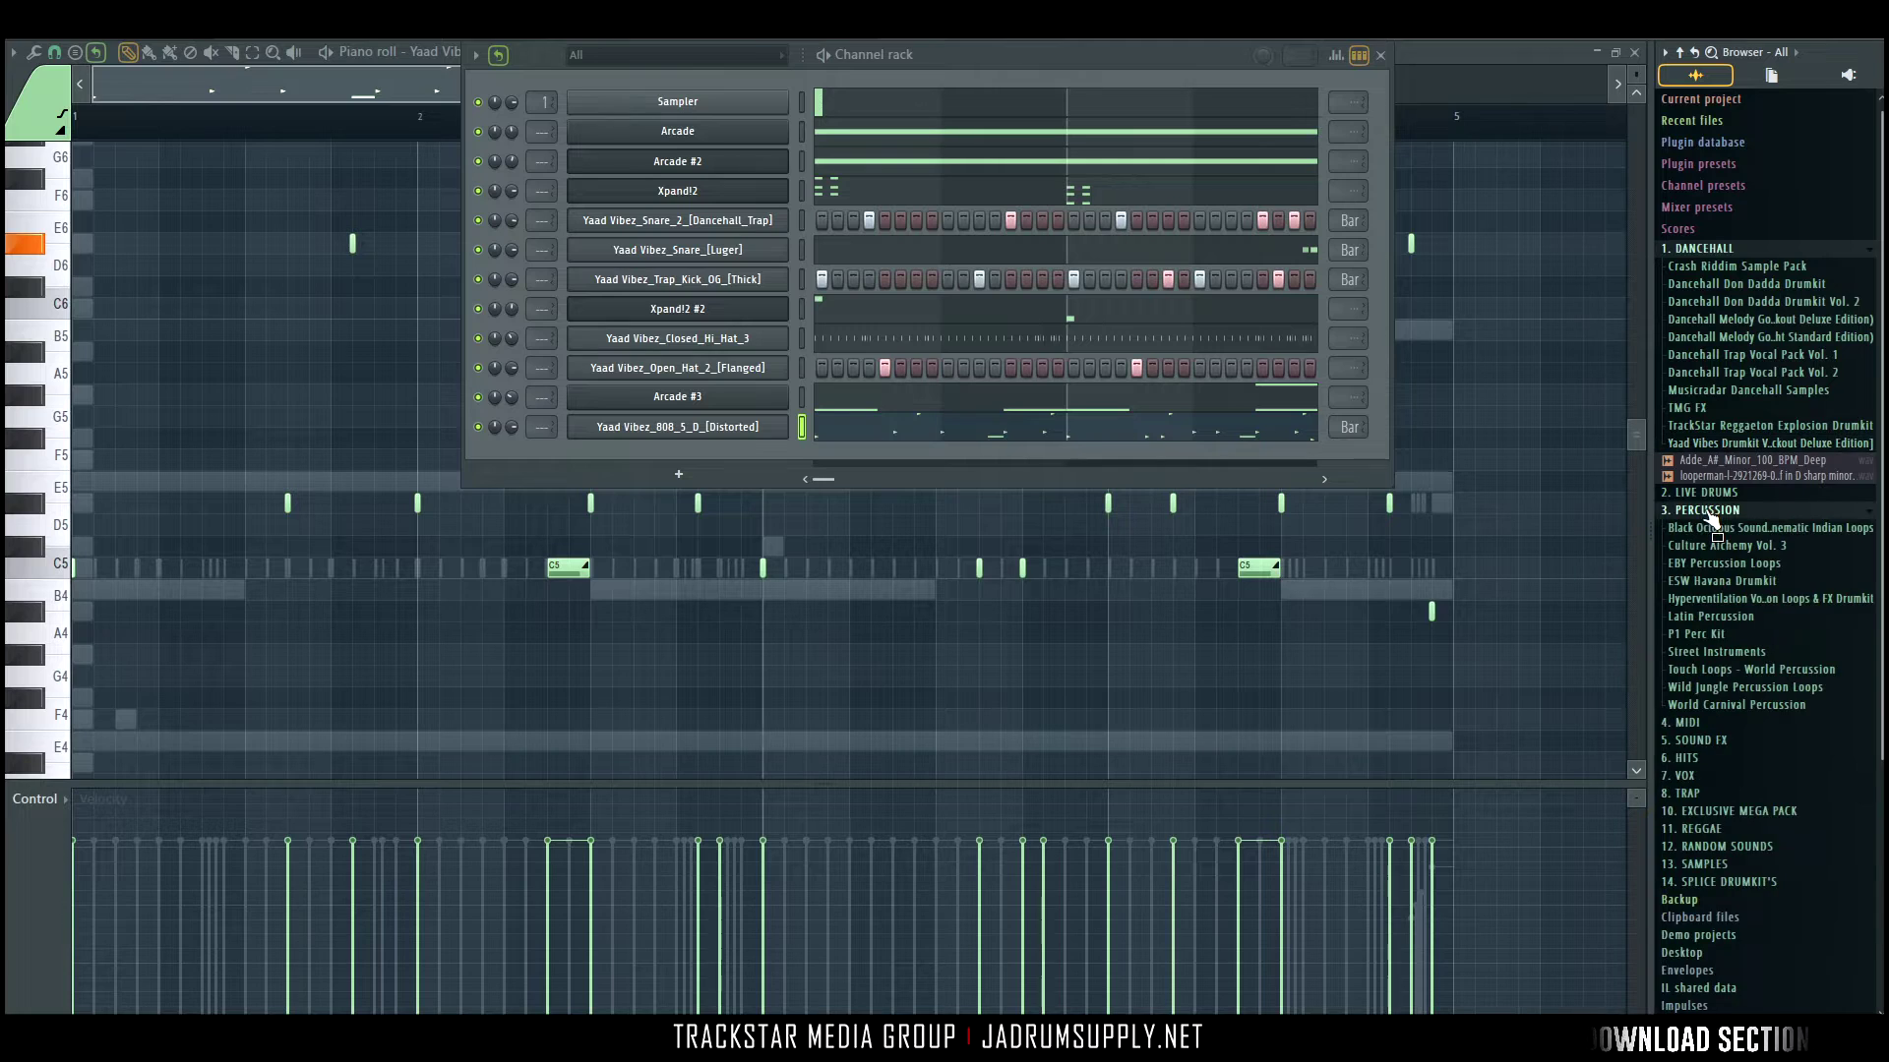
key(F5)
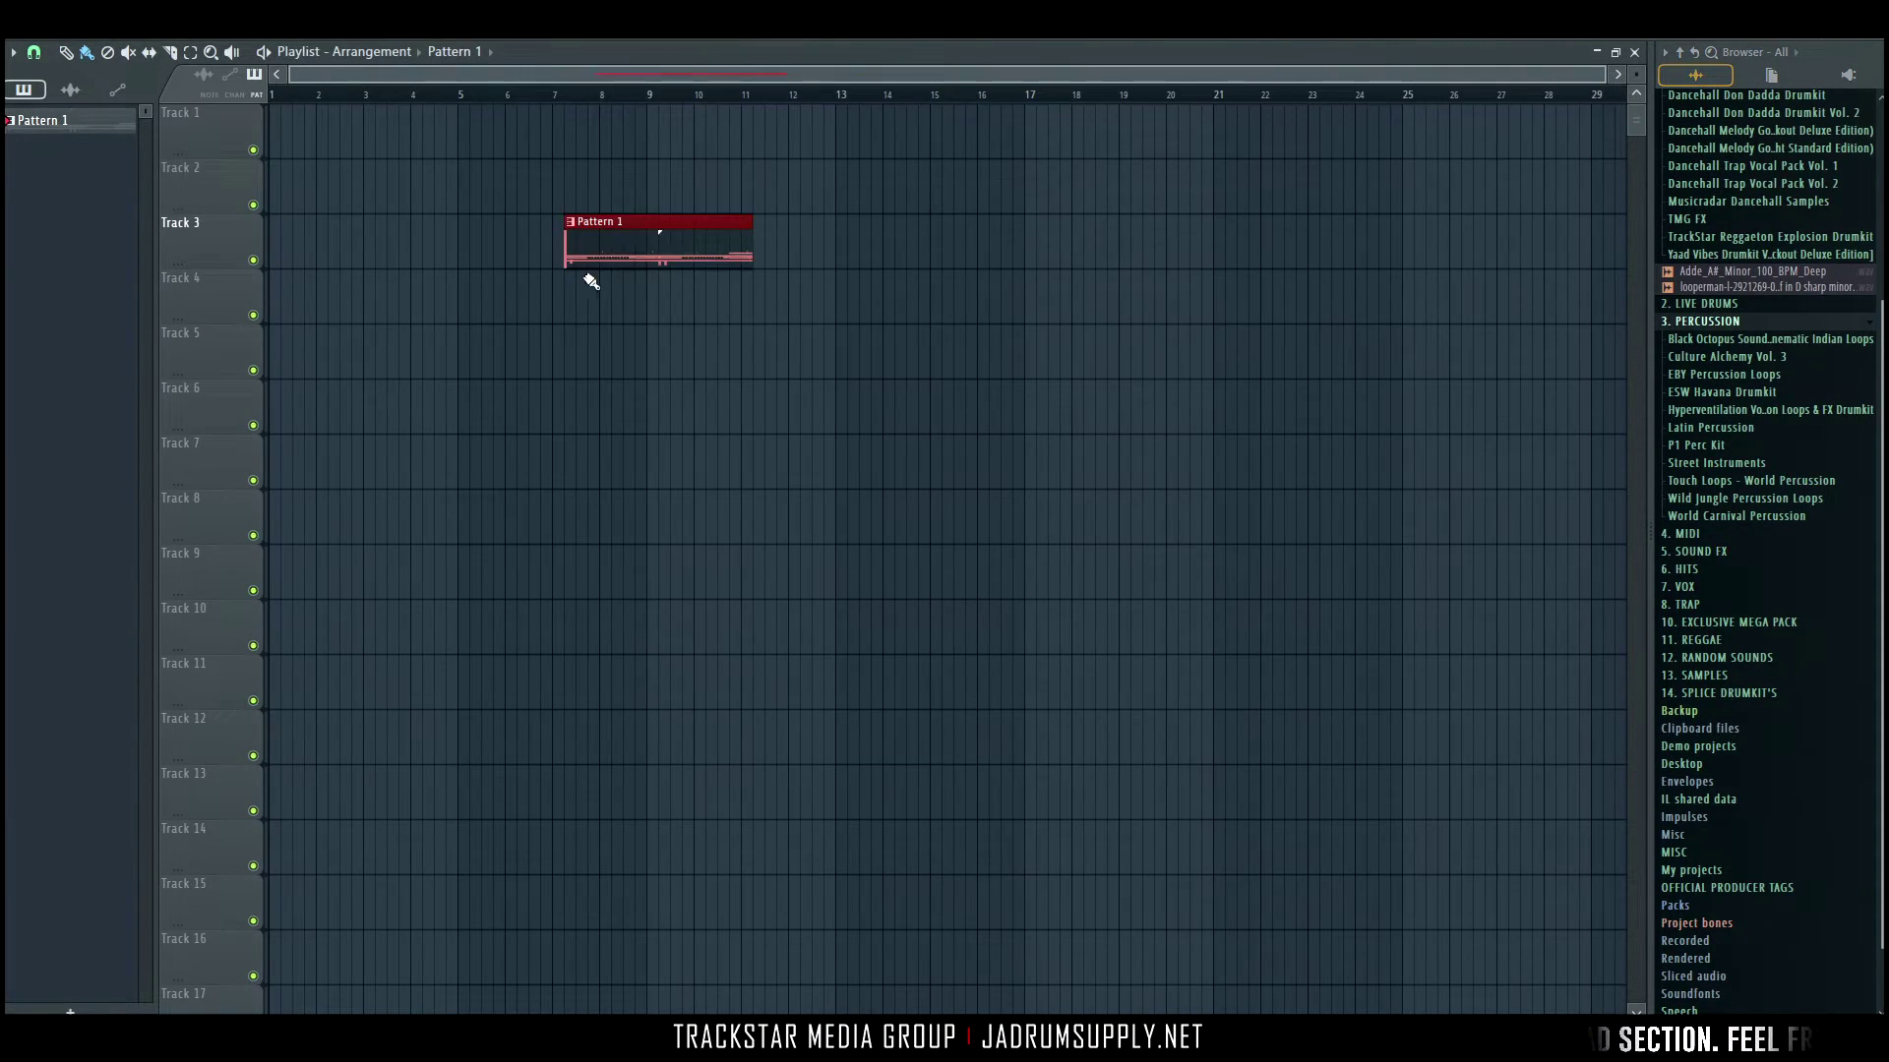
drag(639, 241, 344, 132)
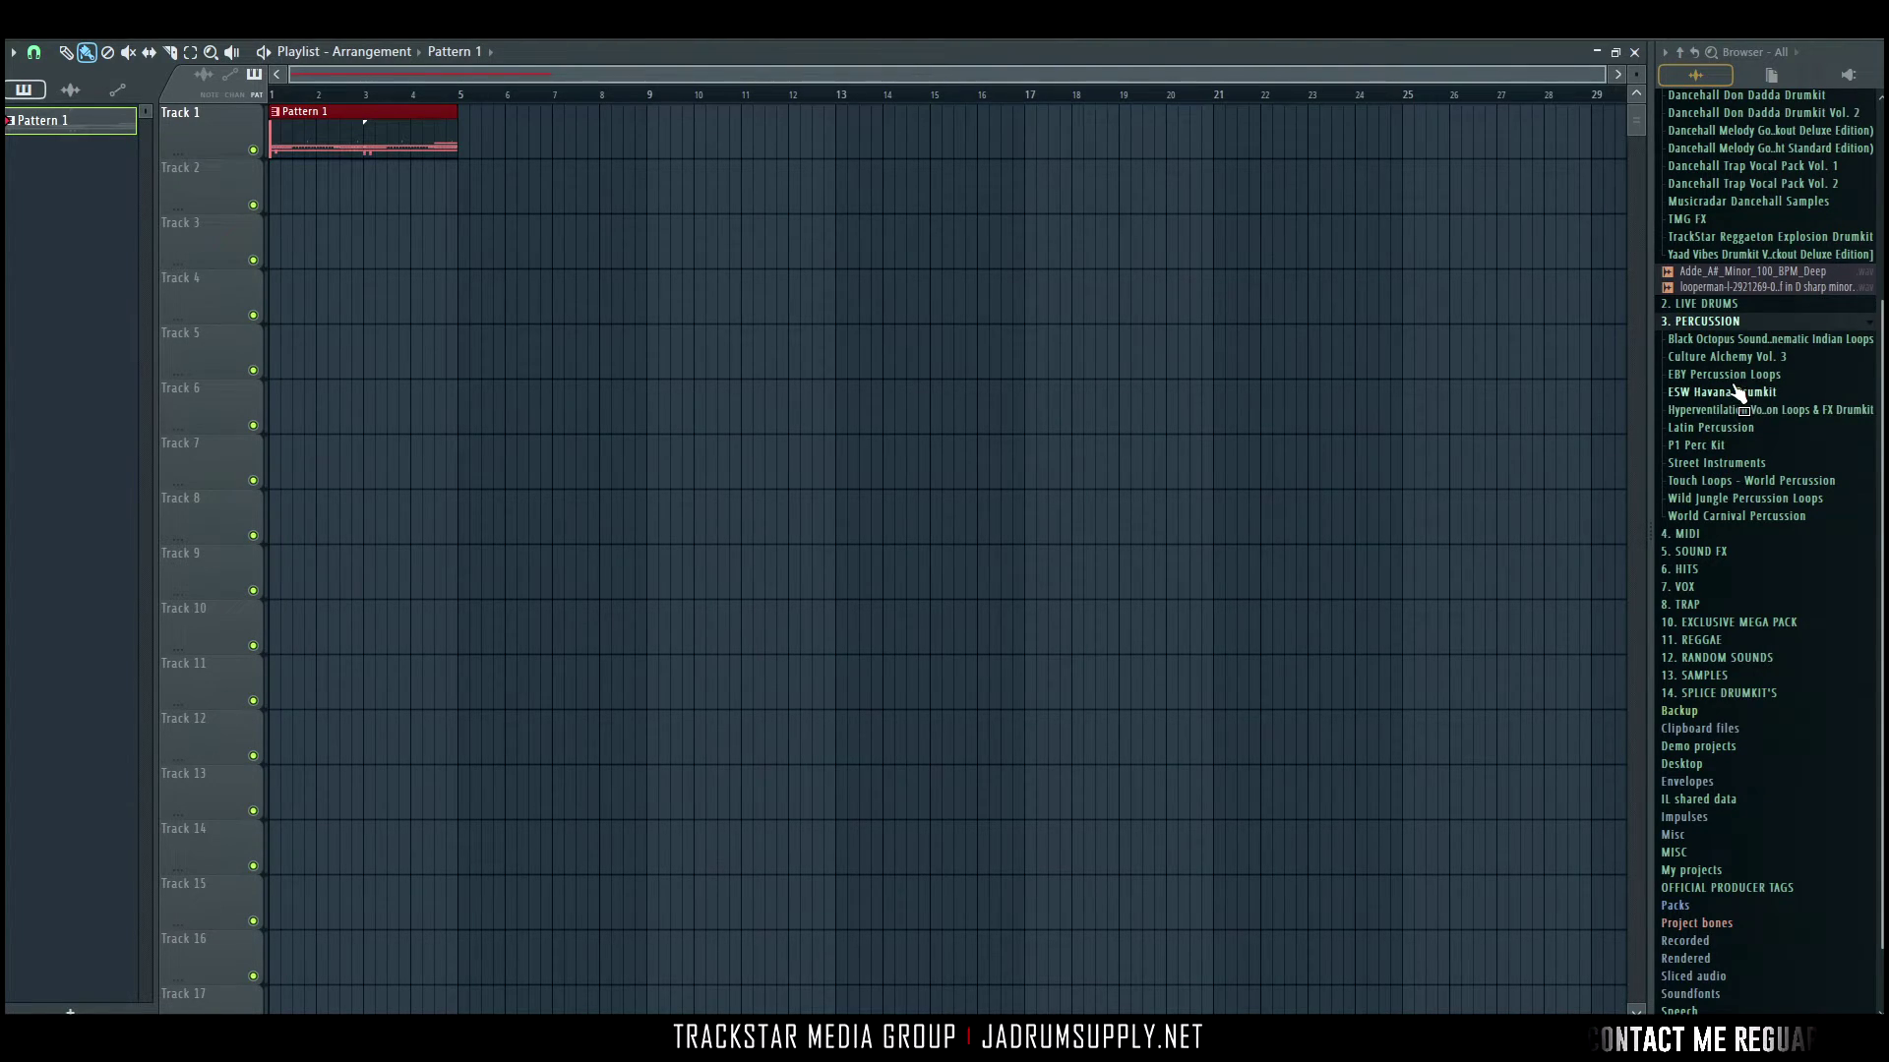
Place the 100_Shekere_02_TL loop from Touch Loops - World Percussion (100BPM) at bar 1 of Track 2.
click(1758, 482)
click(1727, 559)
scroll(1729, 603, down, 10)
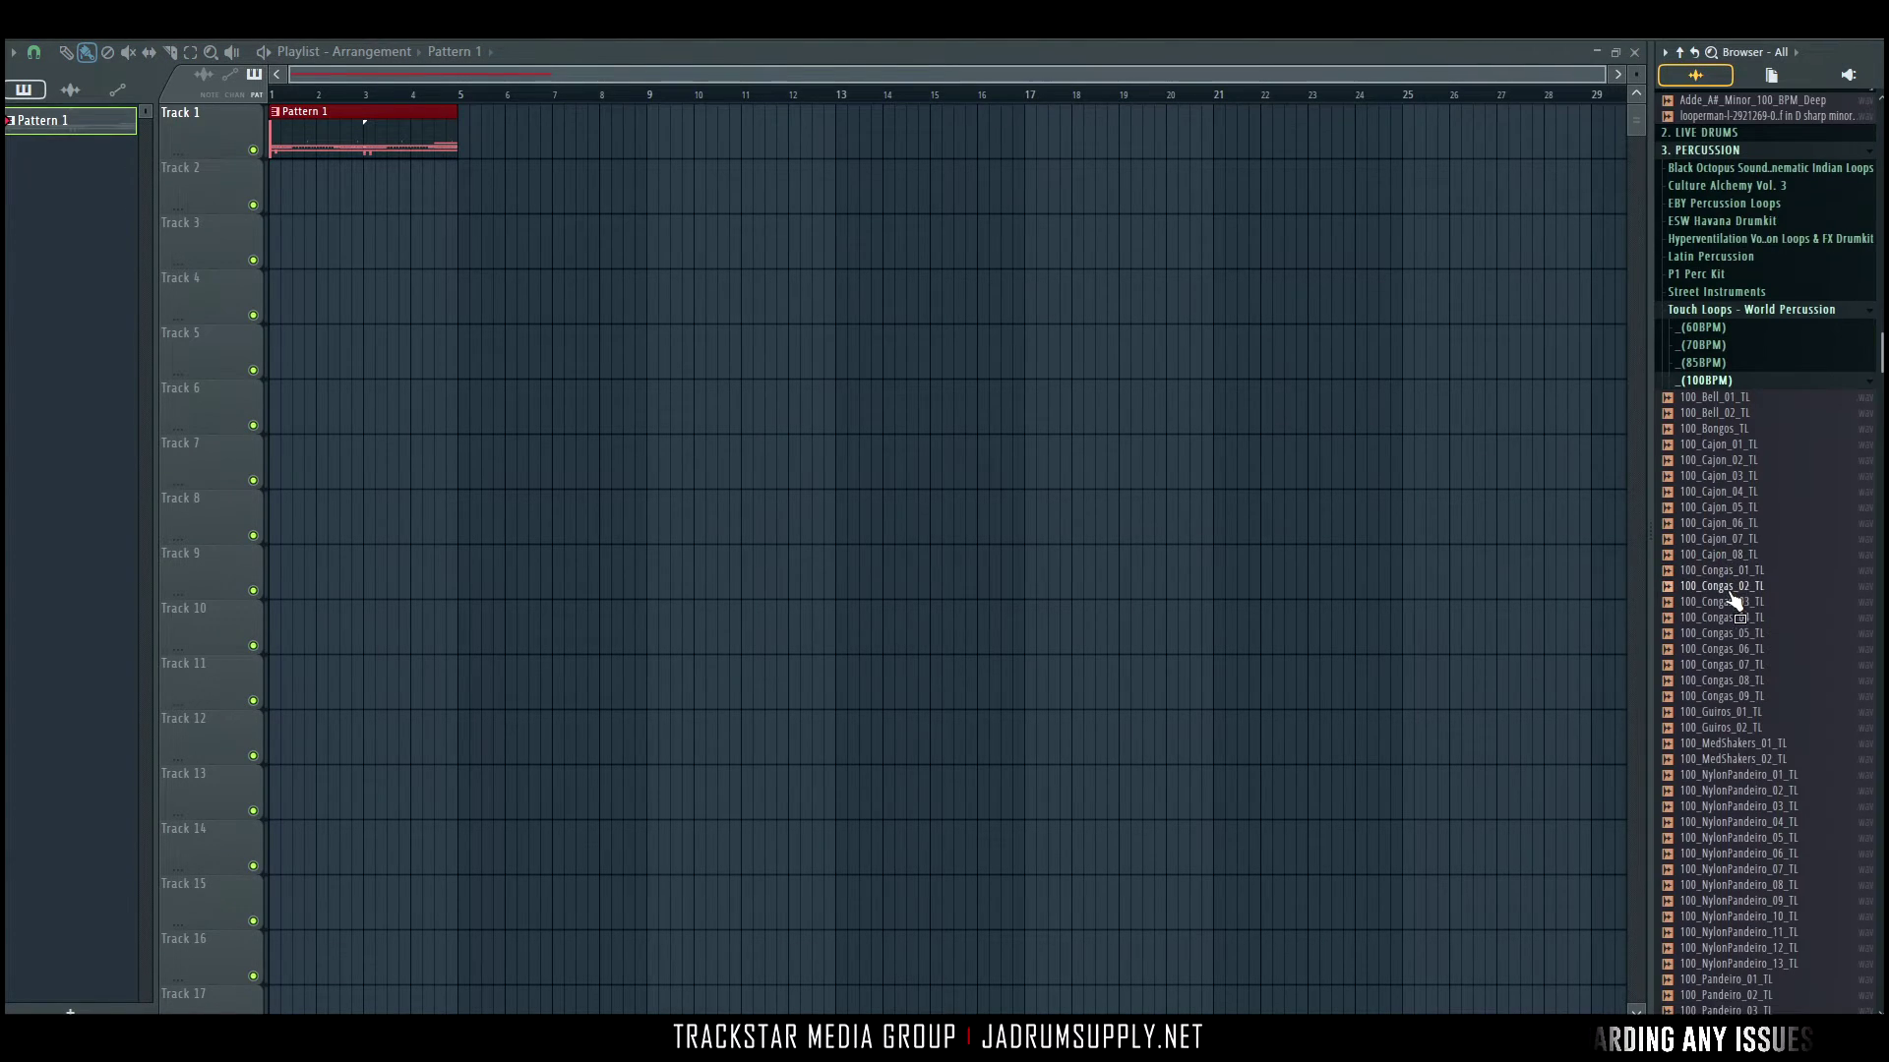
scroll(1723, 726, down, 4)
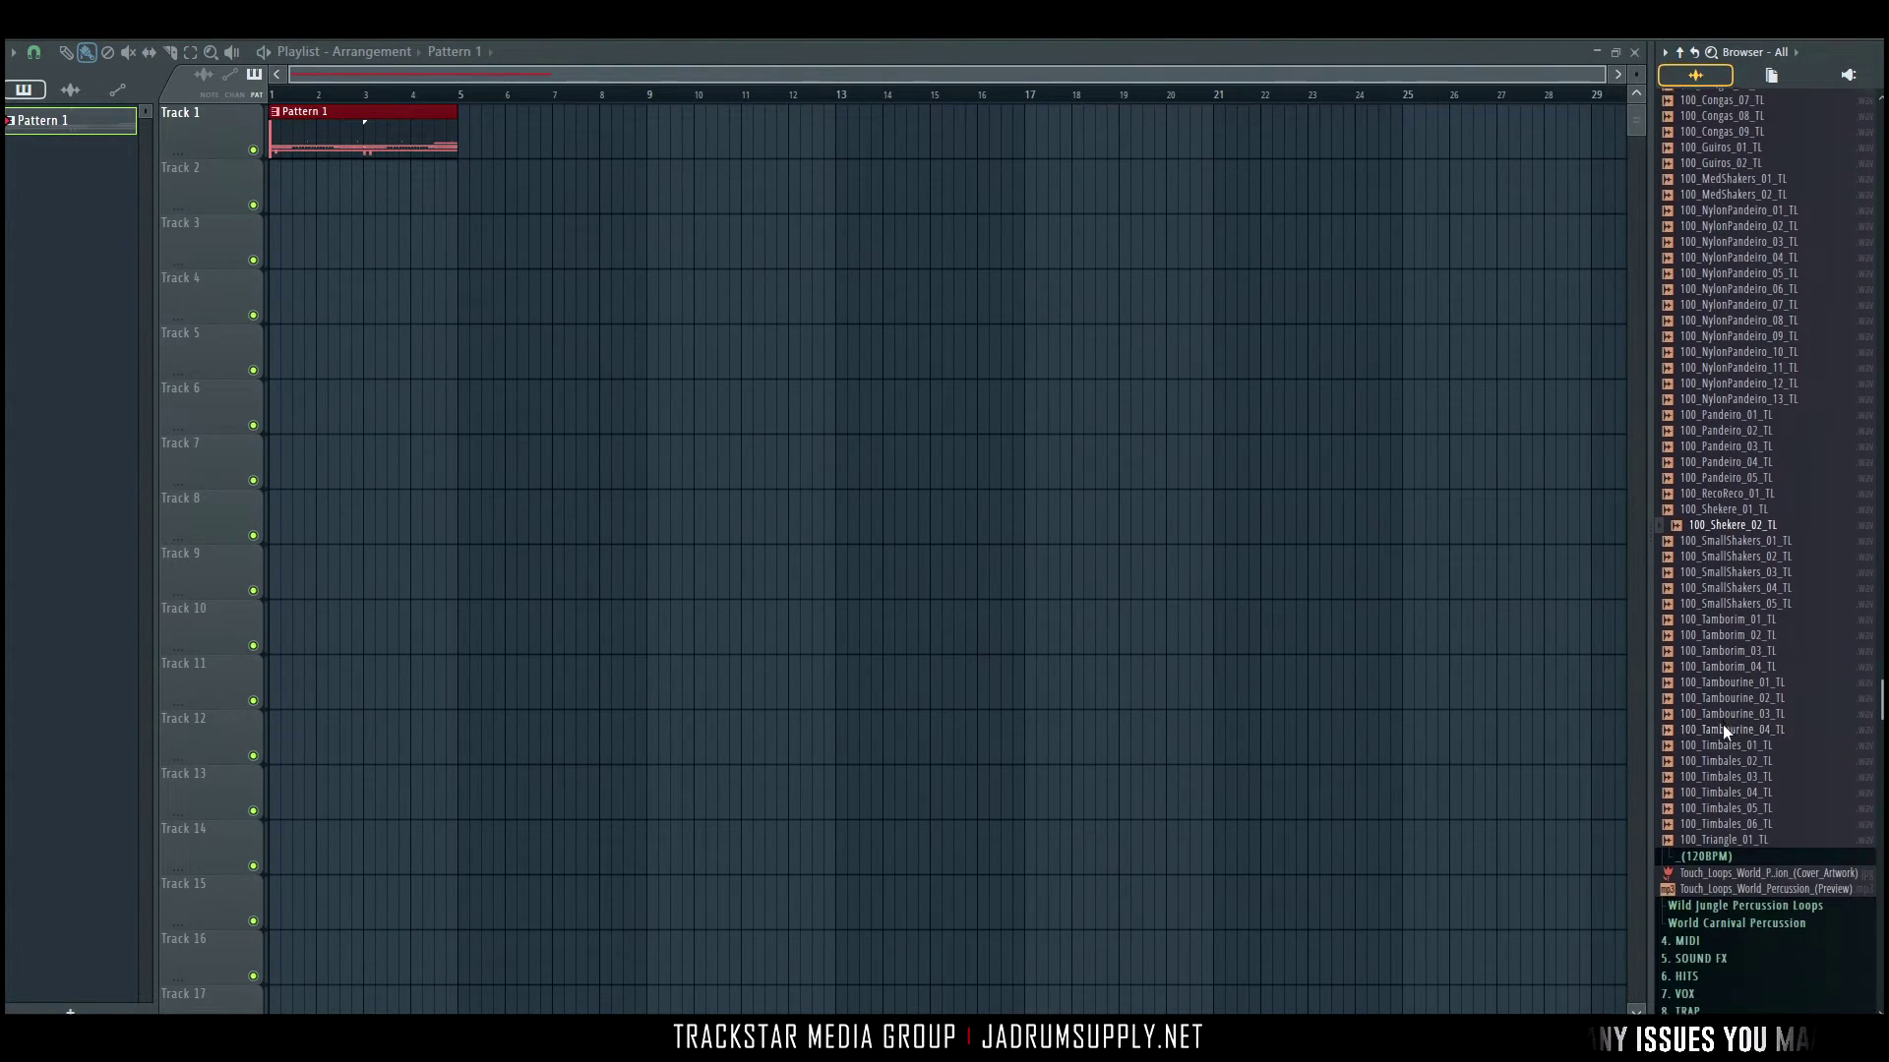
drag(1739, 535, 313, 197)
Lower the shekere loop's volume and time-stretch it to 4 bars in Auto mode.
double_click(340, 180)
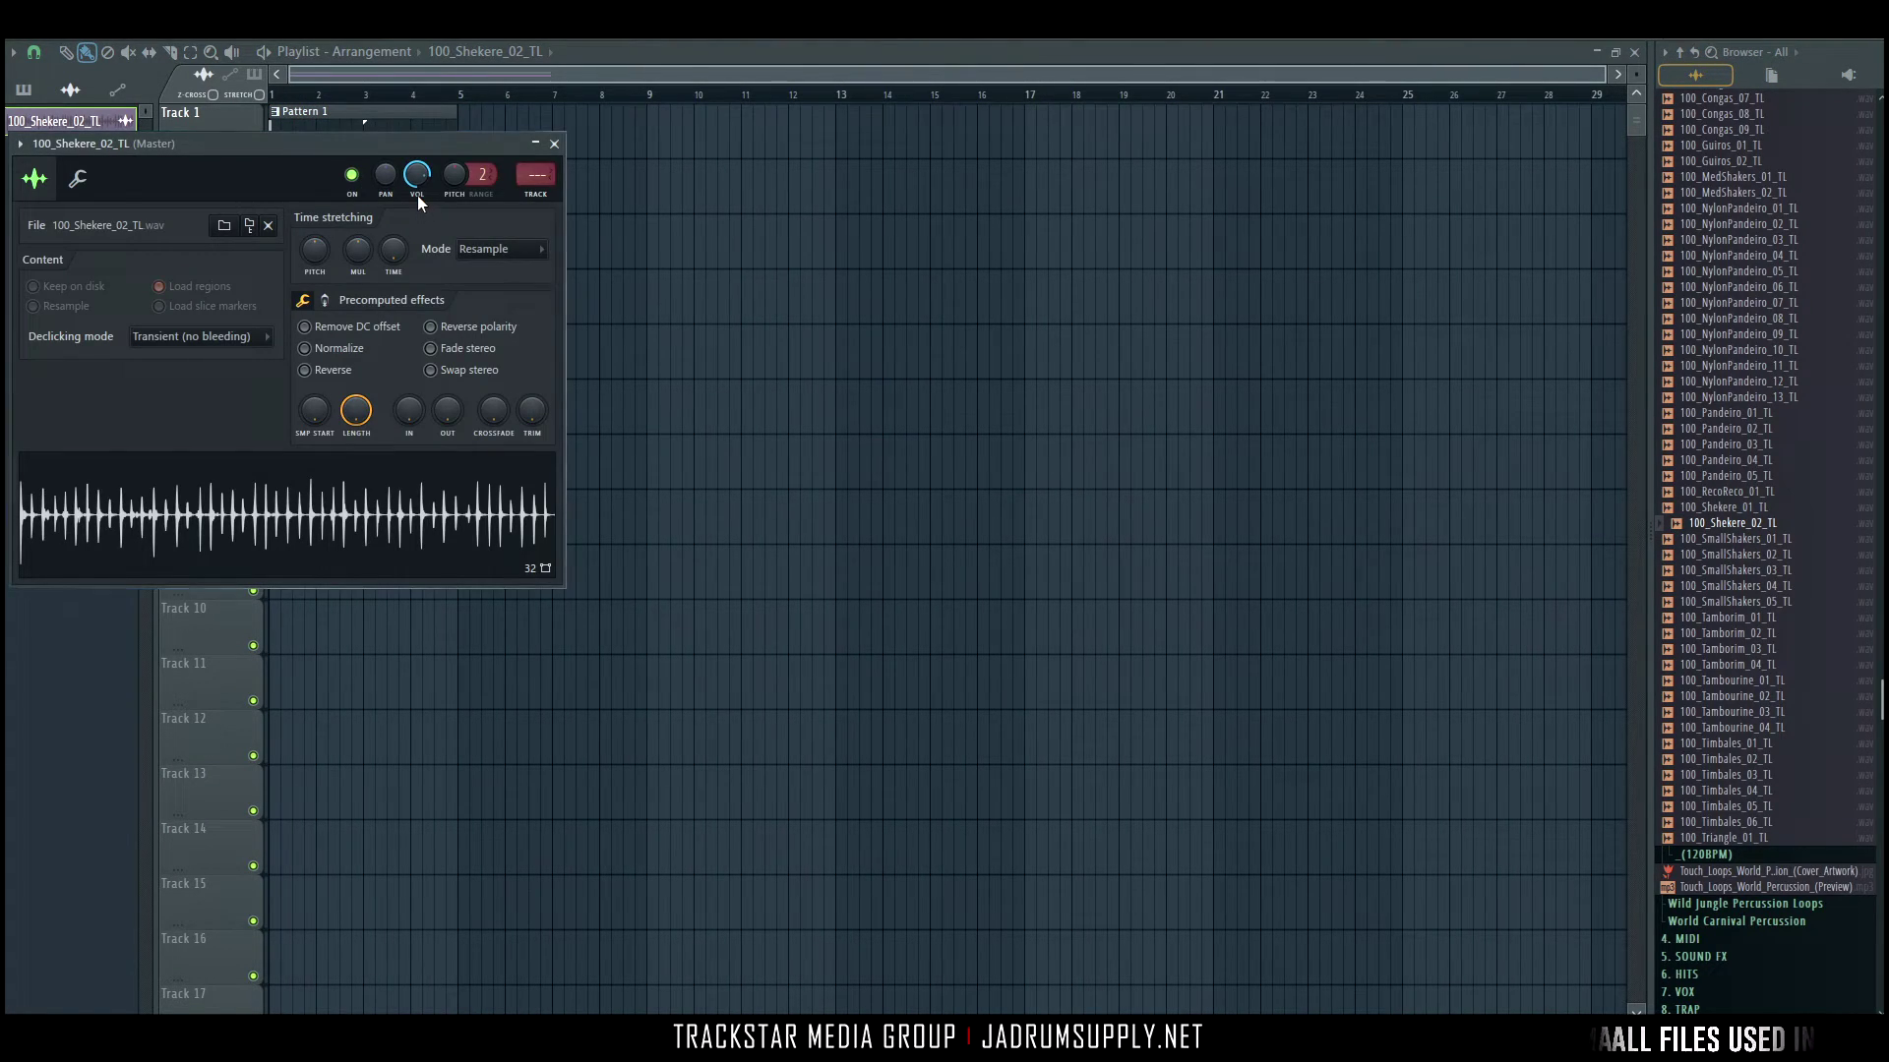
click(377, 96)
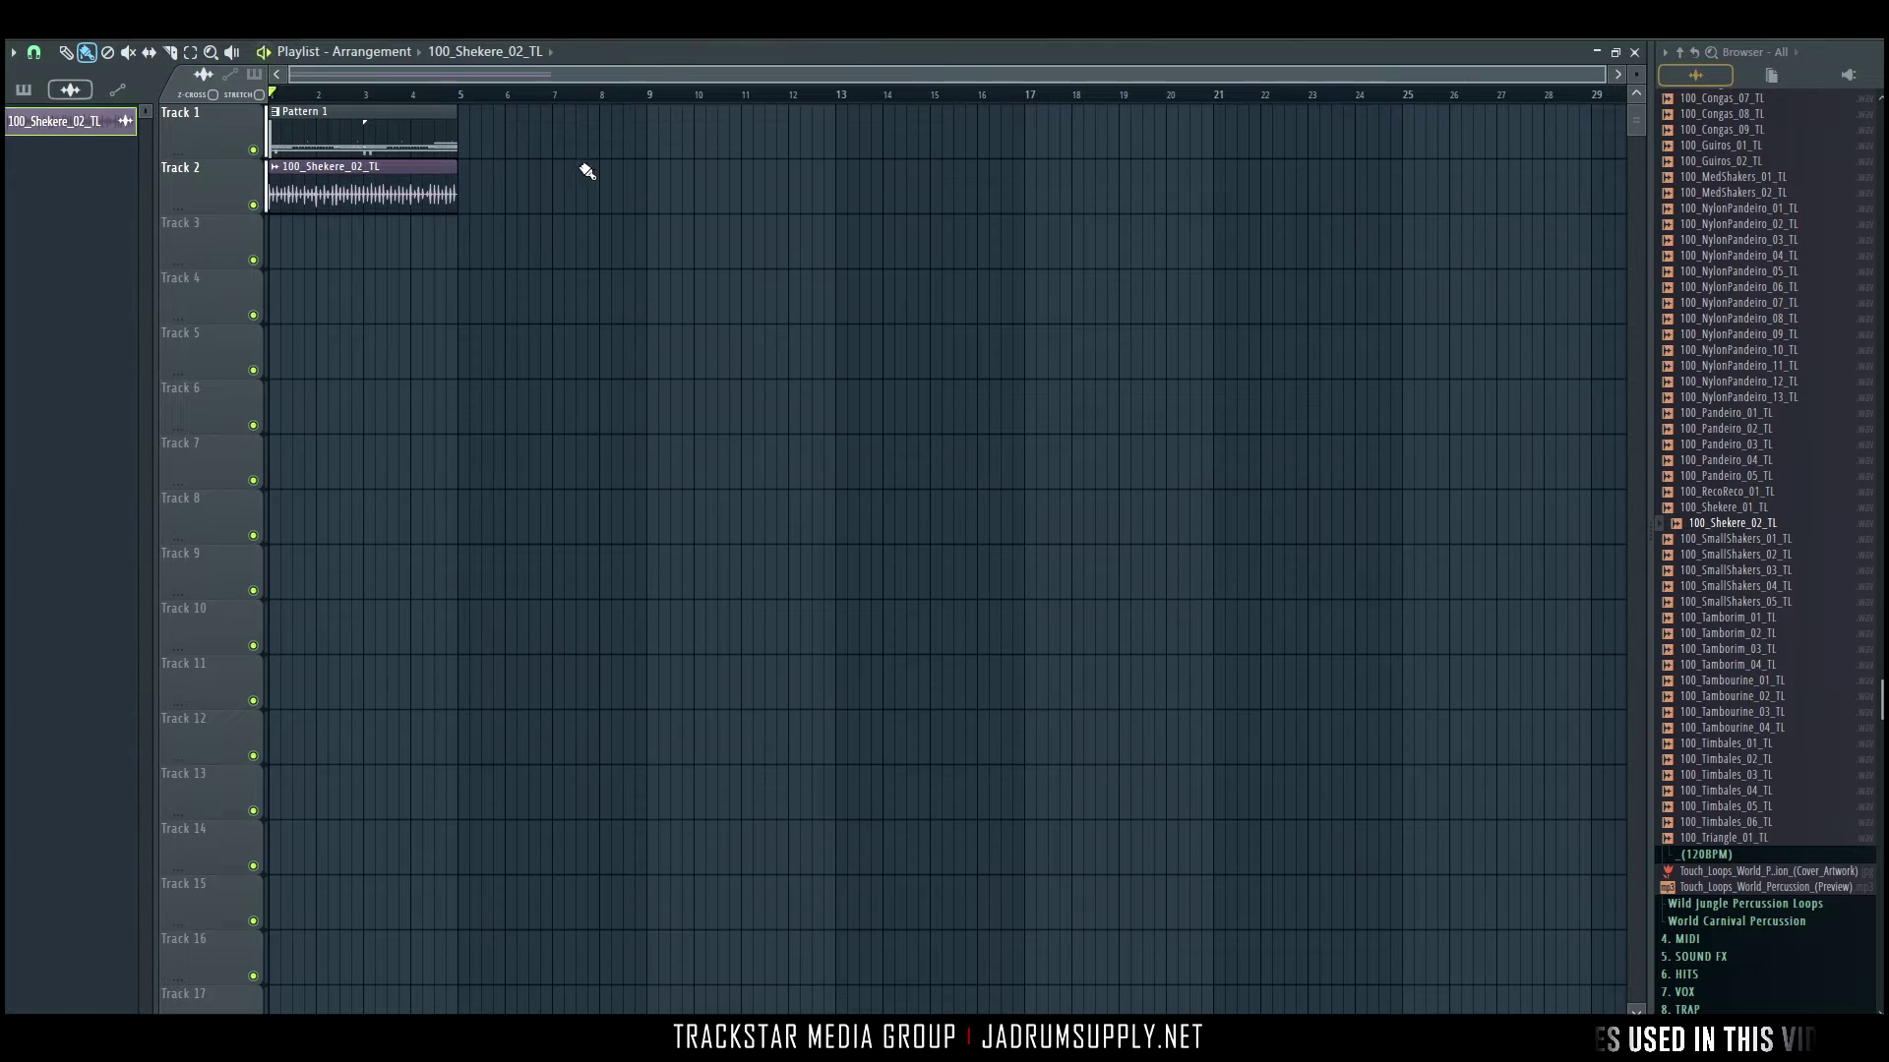
double_click(384, 183)
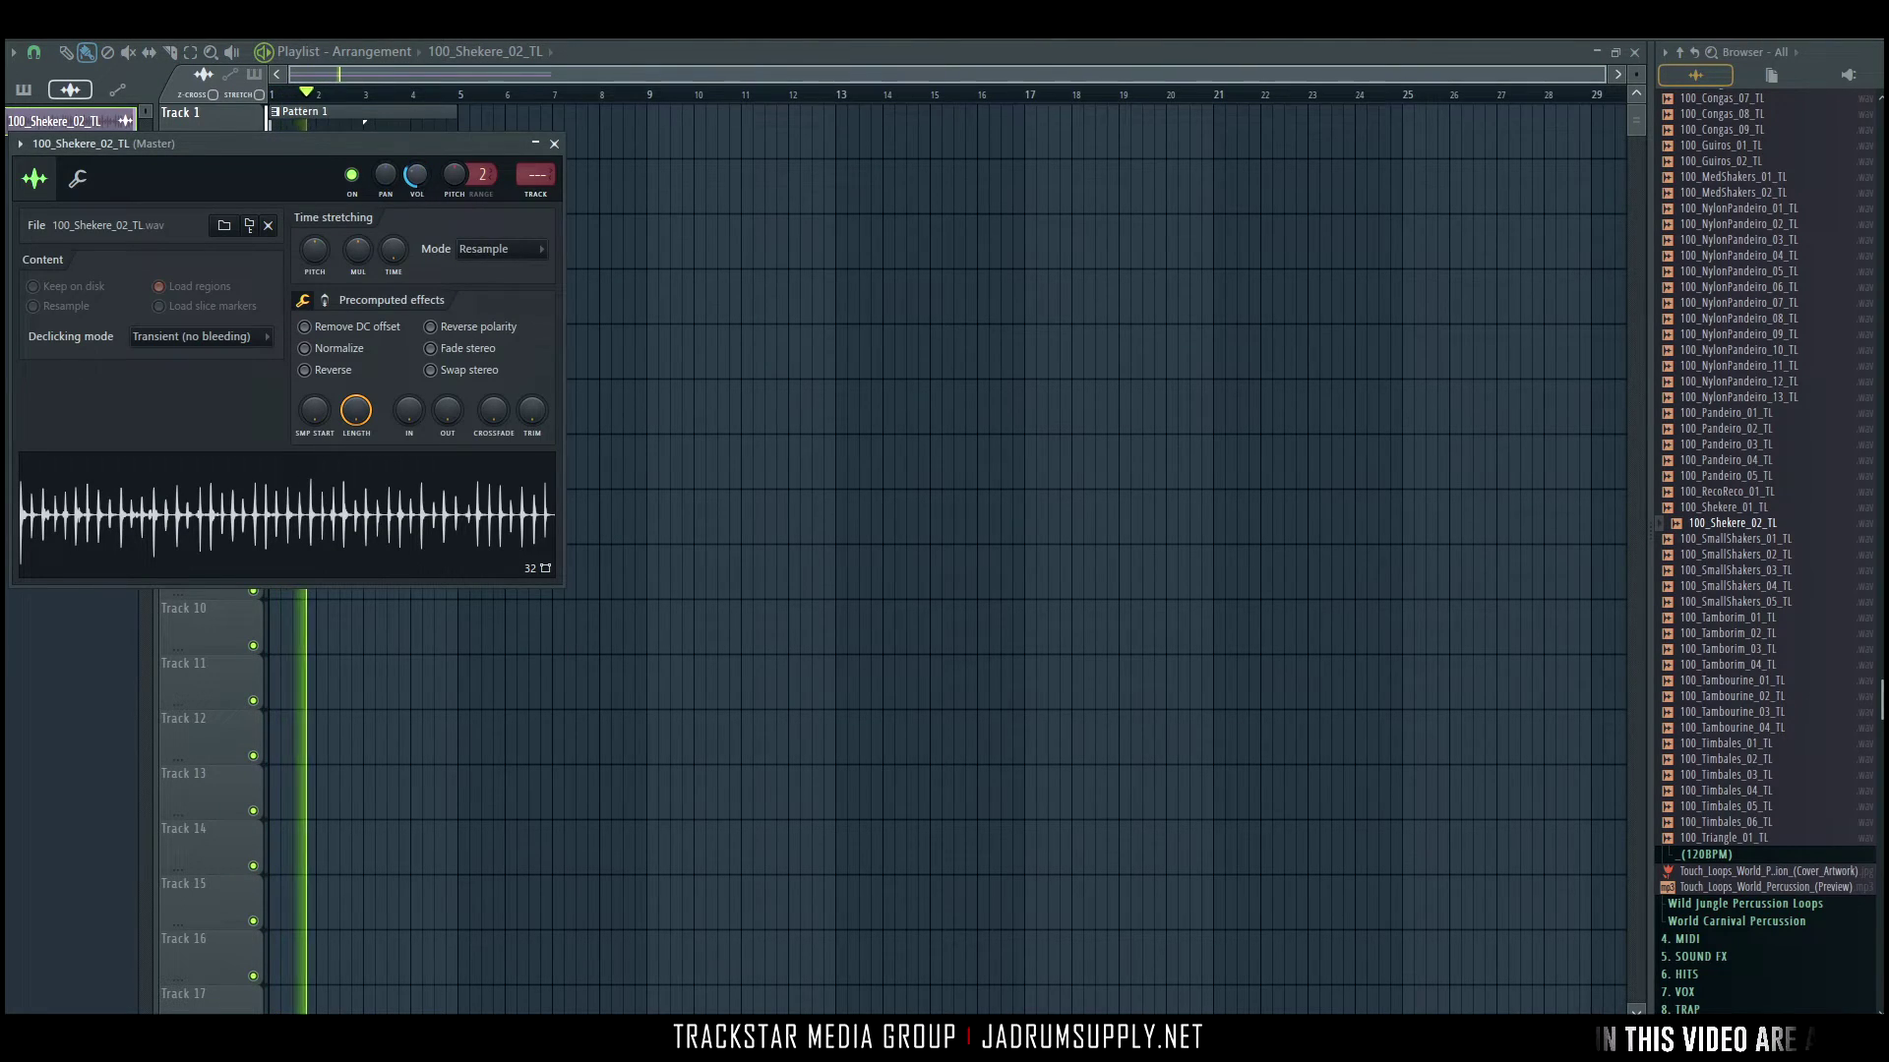
click(502, 249)
click(474, 436)
right_click(392, 252)
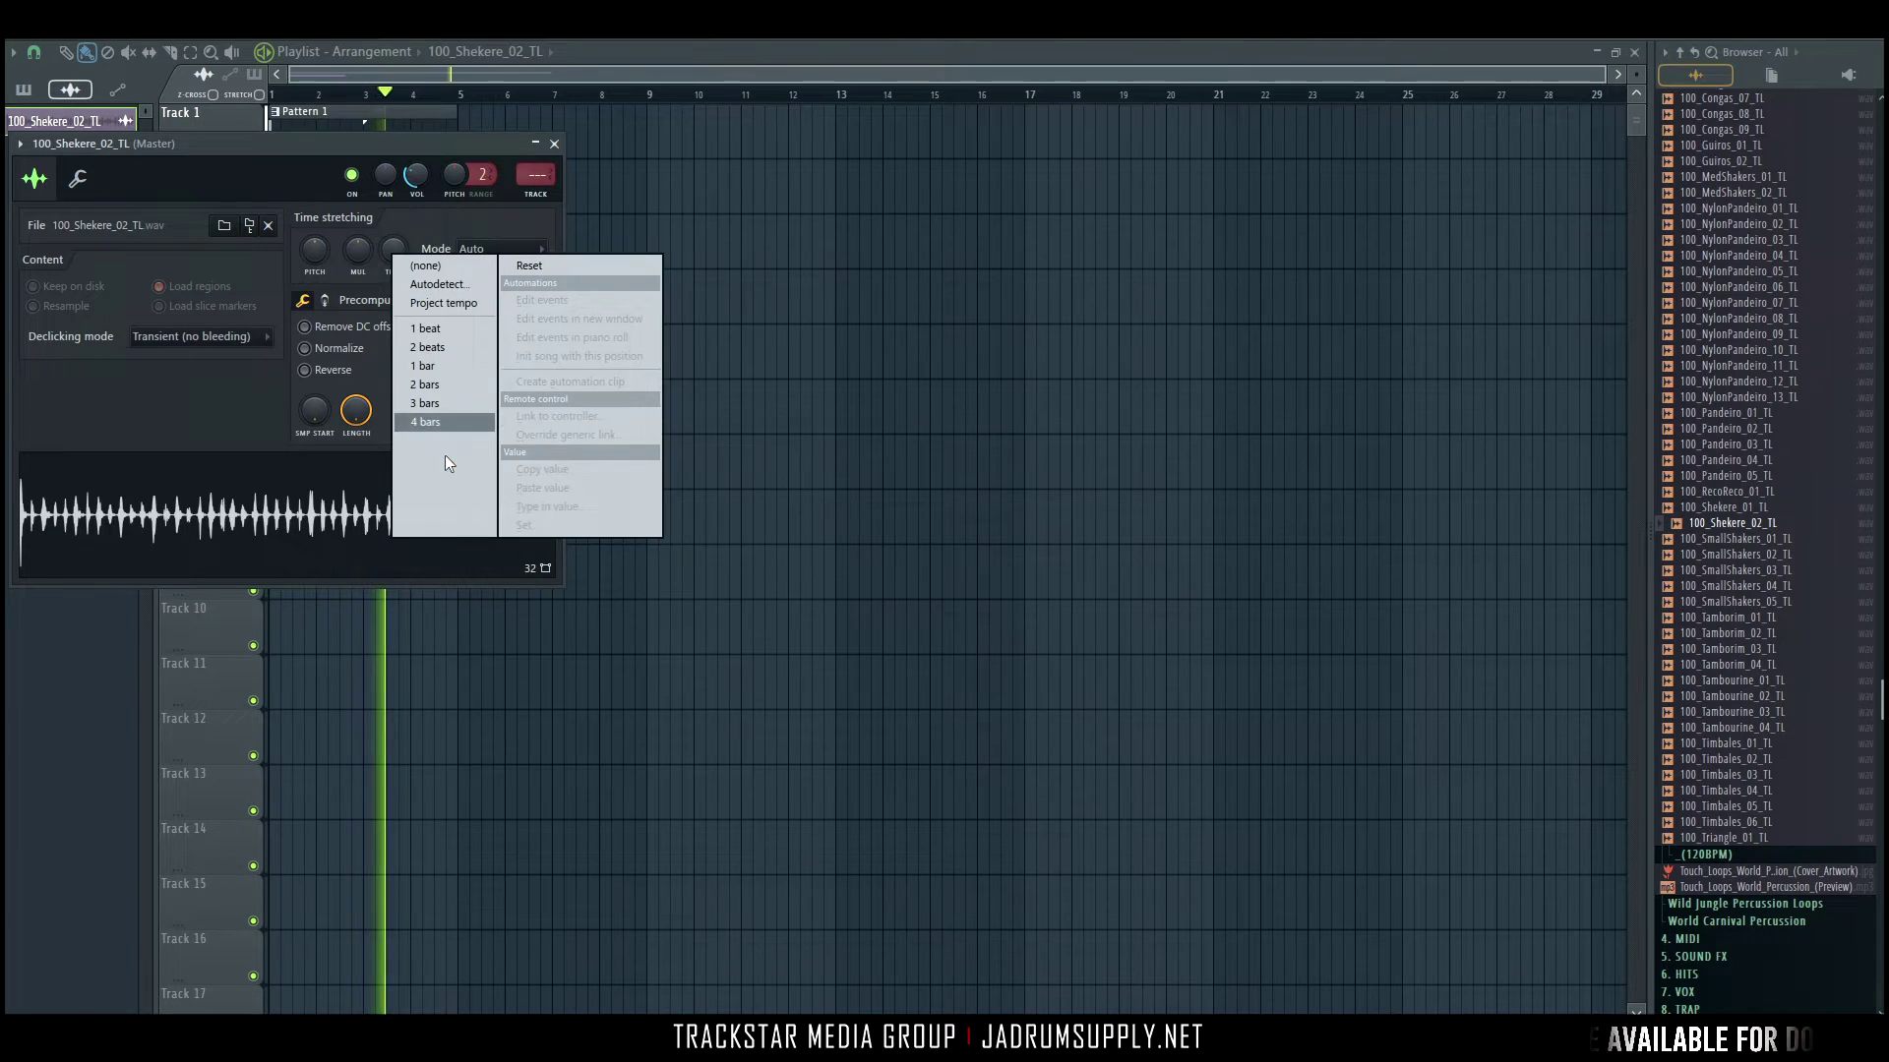
click(444, 423)
drag(486, 147, 1081, 230)
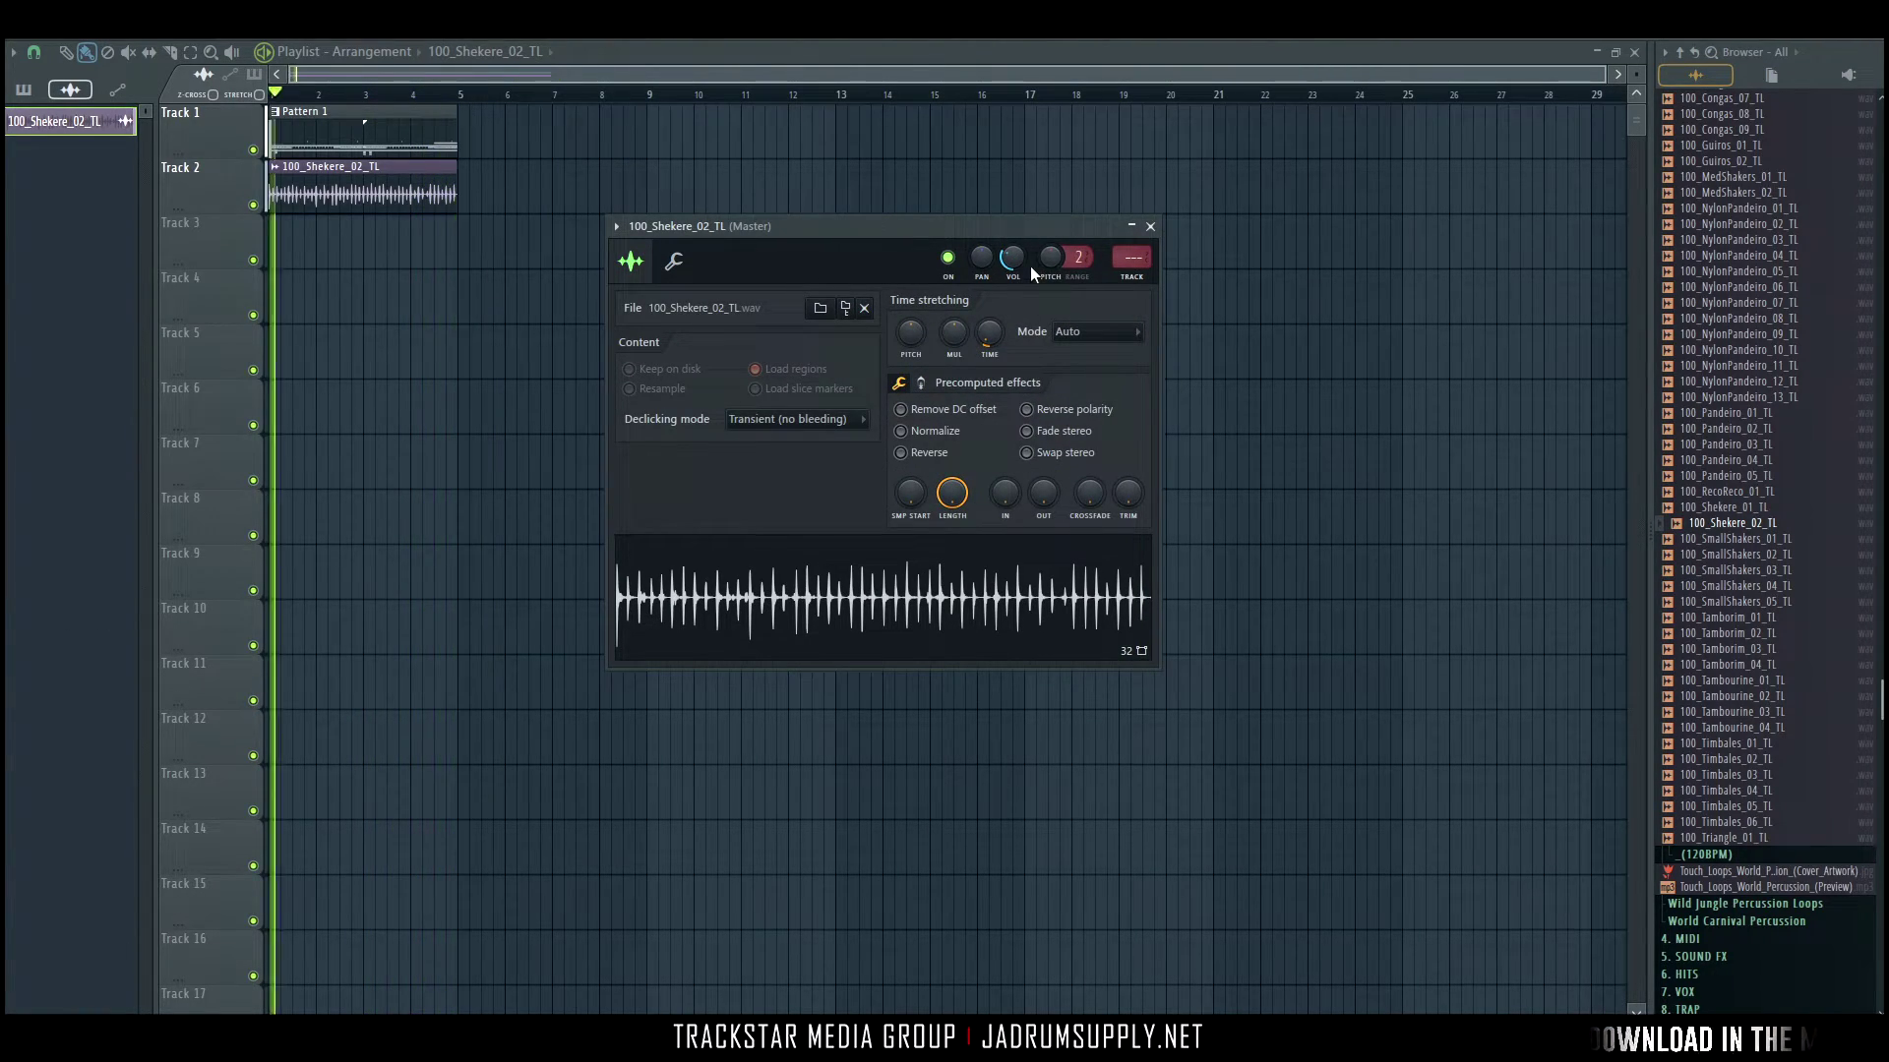
key(space)
Audition more 100BPM percussion loops and place 100_Guiros_02_TL on Track 3 at bar 1.
drag(1727, 617, 1732, 649)
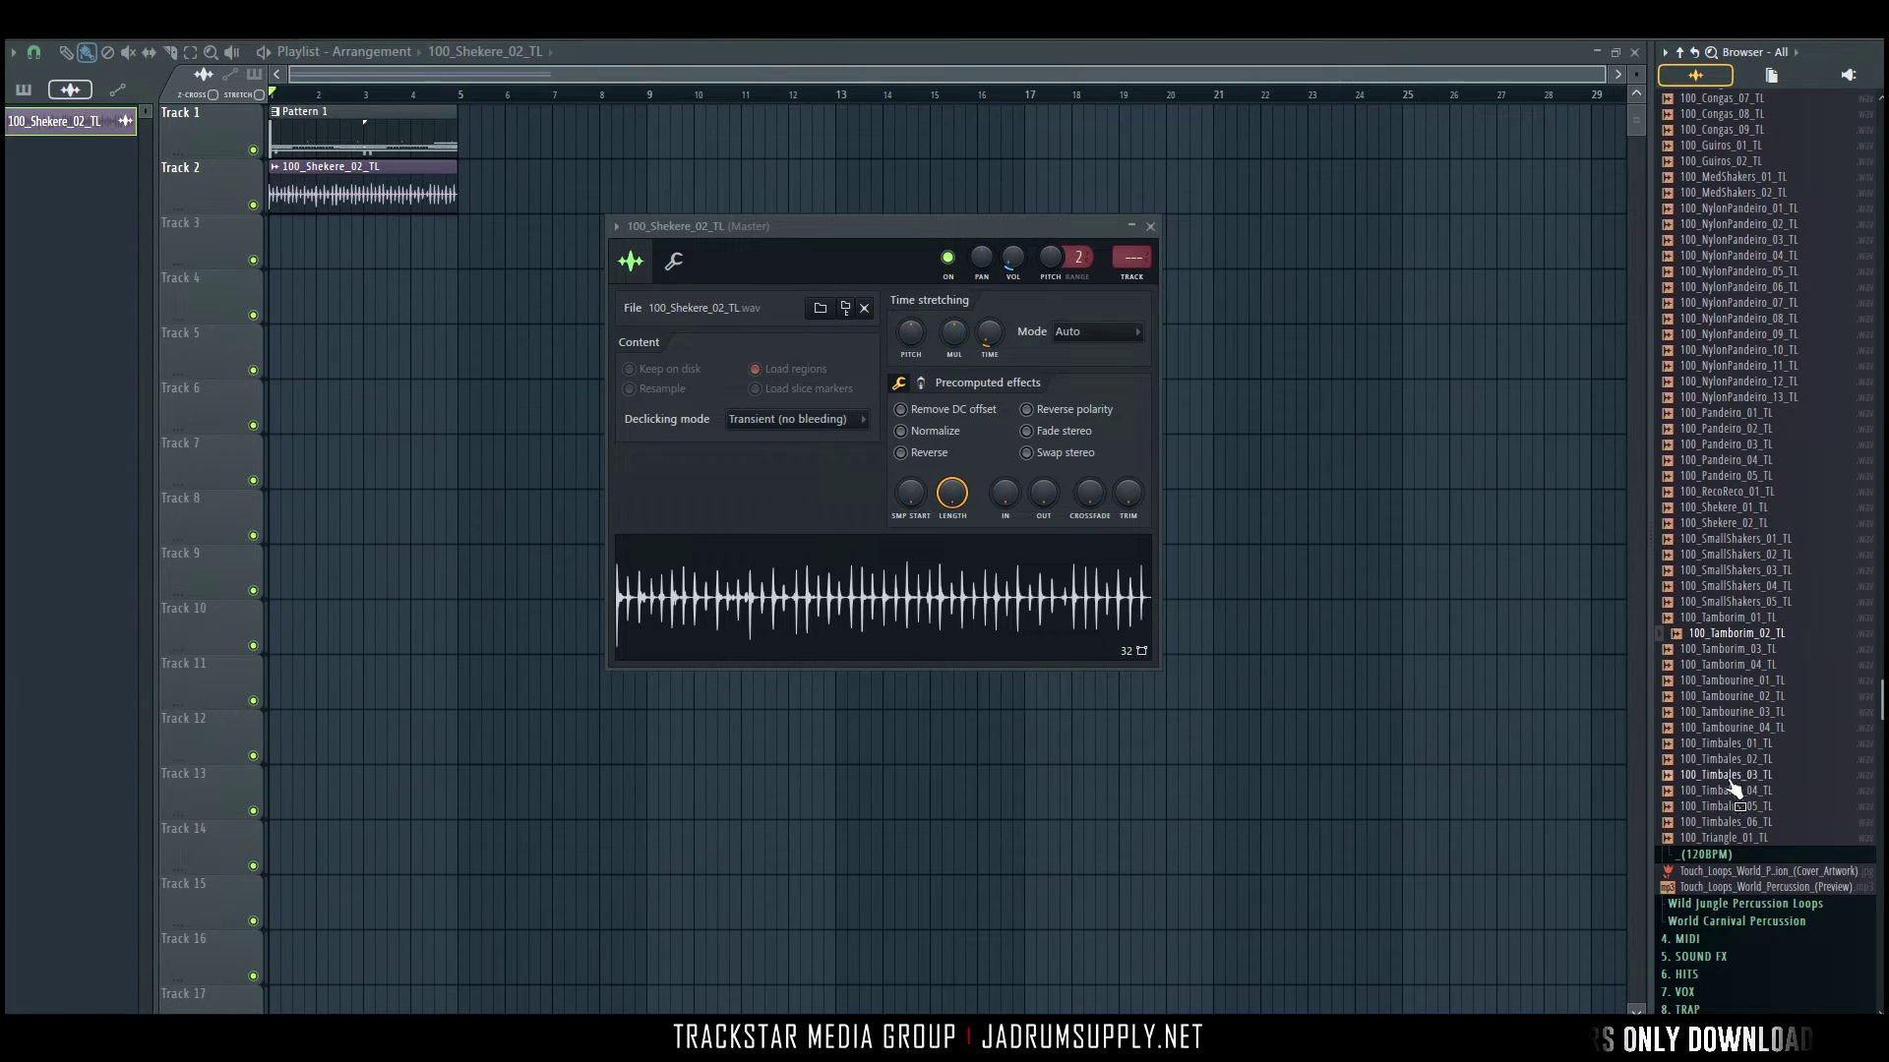
drag(1728, 844, 1728, 500)
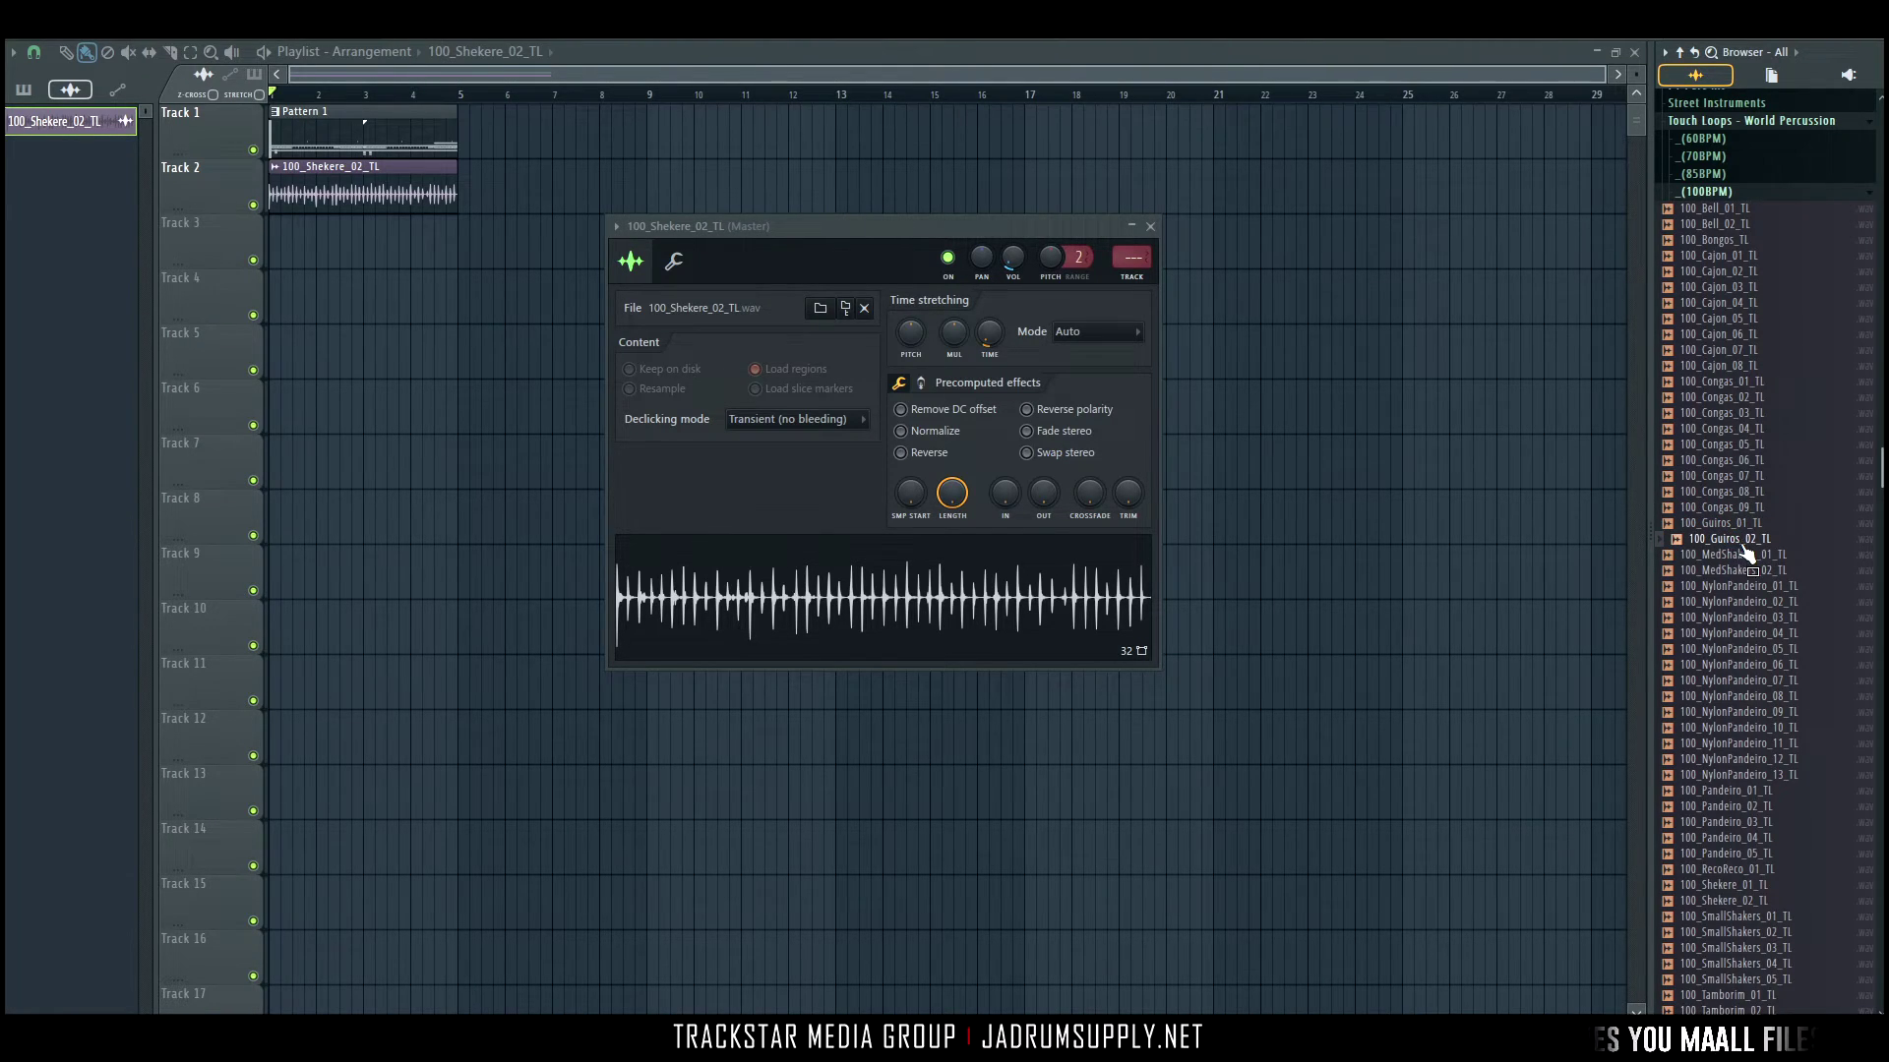
drag(1747, 554, 360, 253)
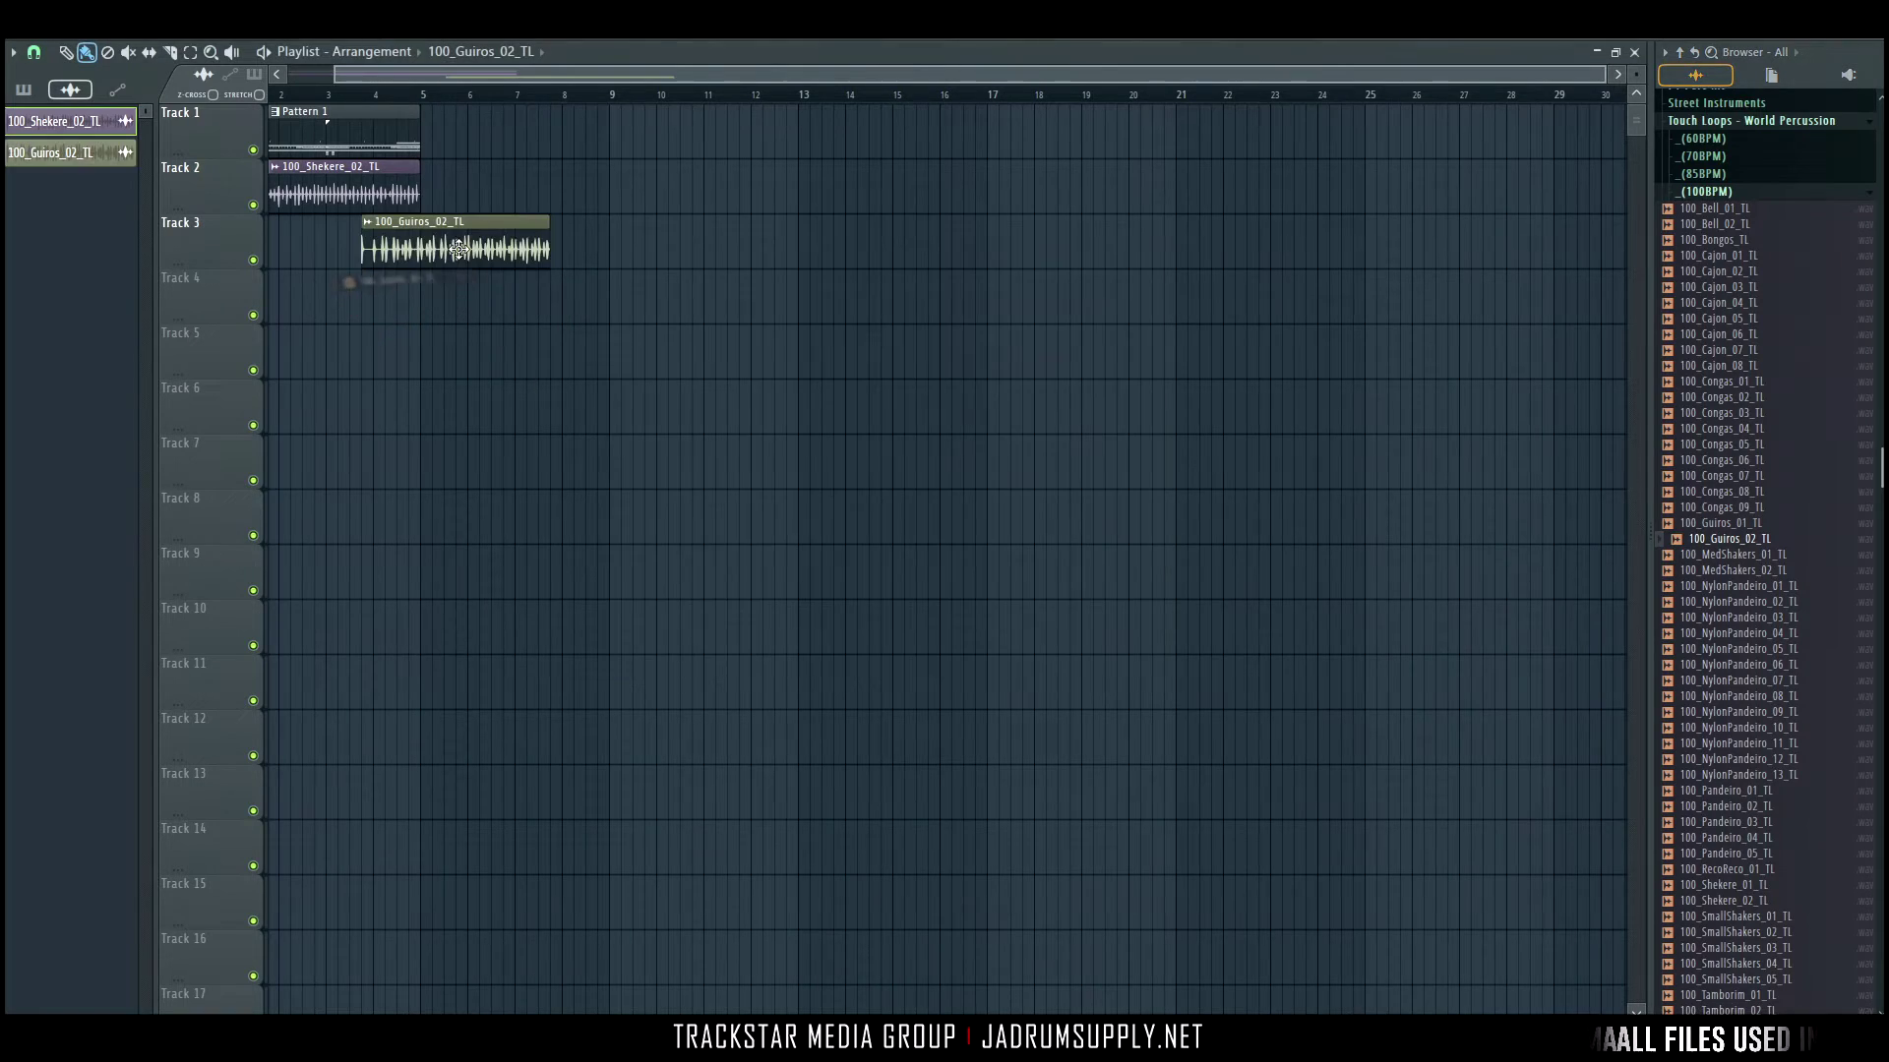
Set the guiro loop's time stretching to Auto mode with a length of 4 bars.
double_click(332, 242)
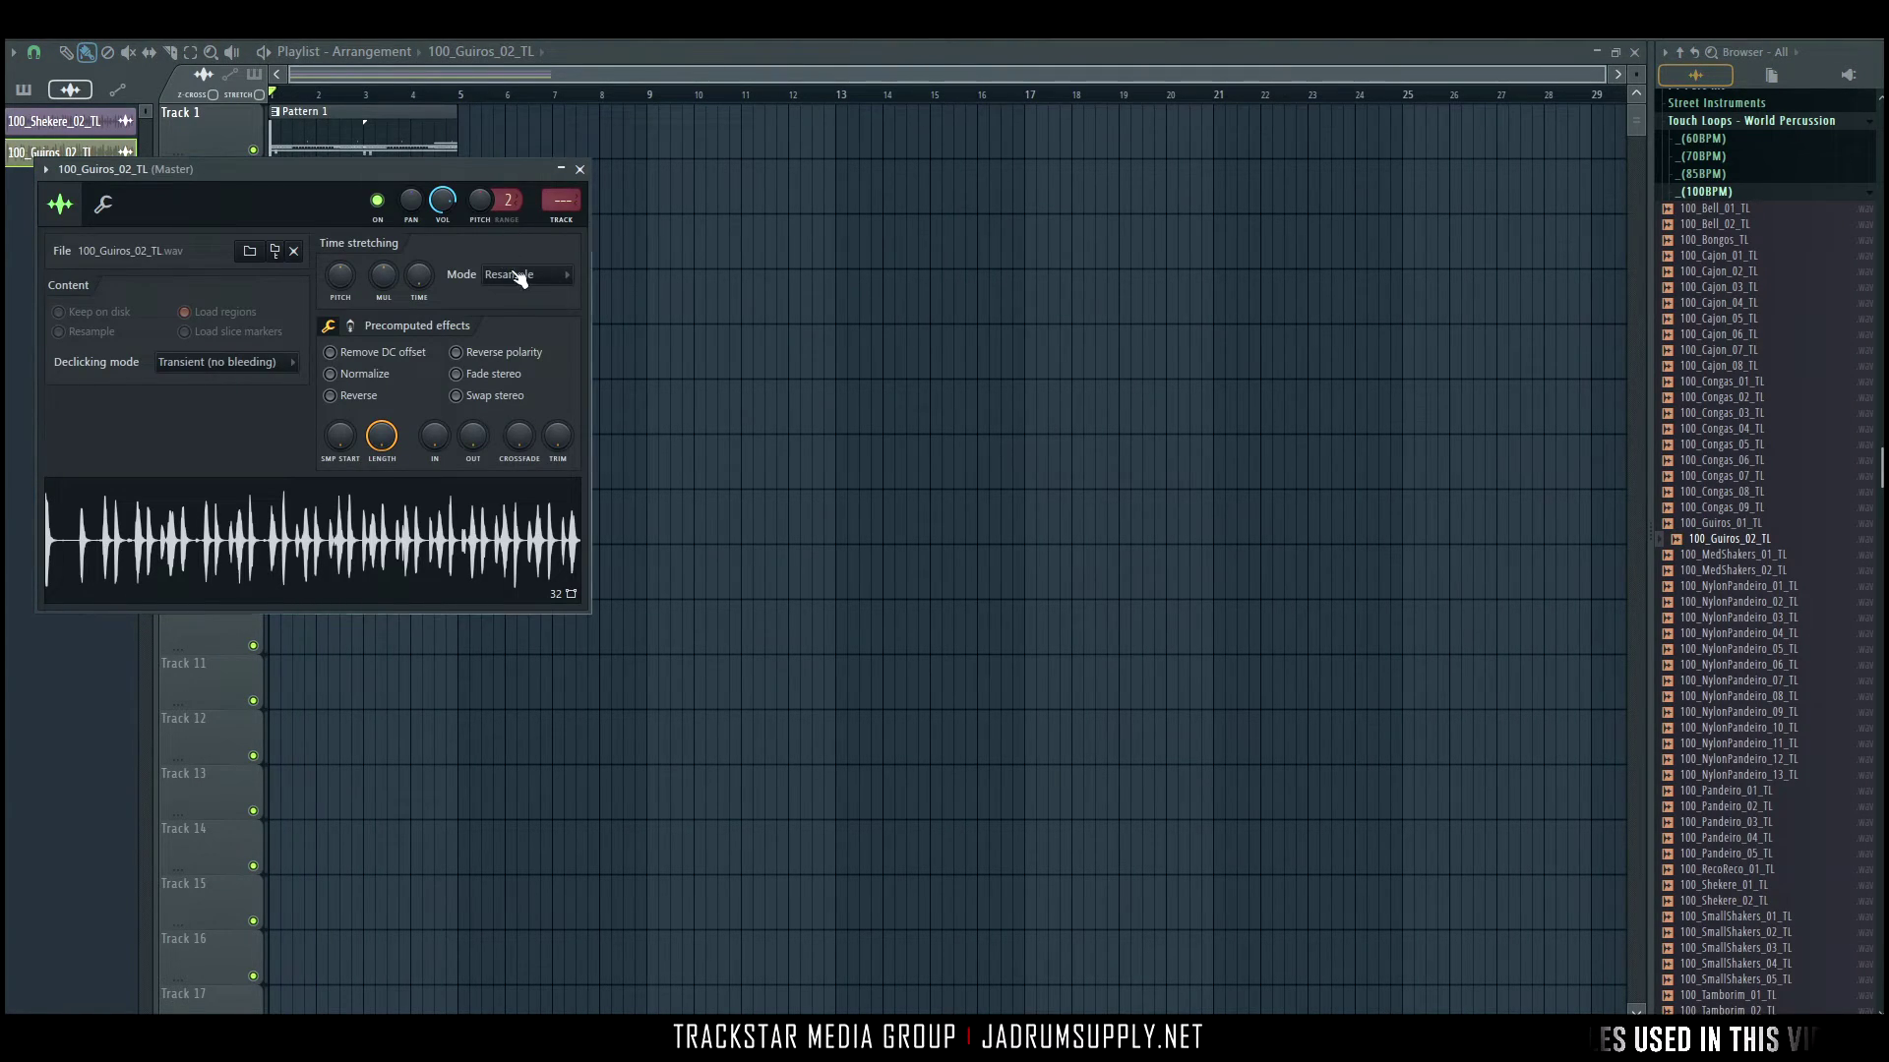
click(519, 279)
click(516, 466)
right_click(422, 271)
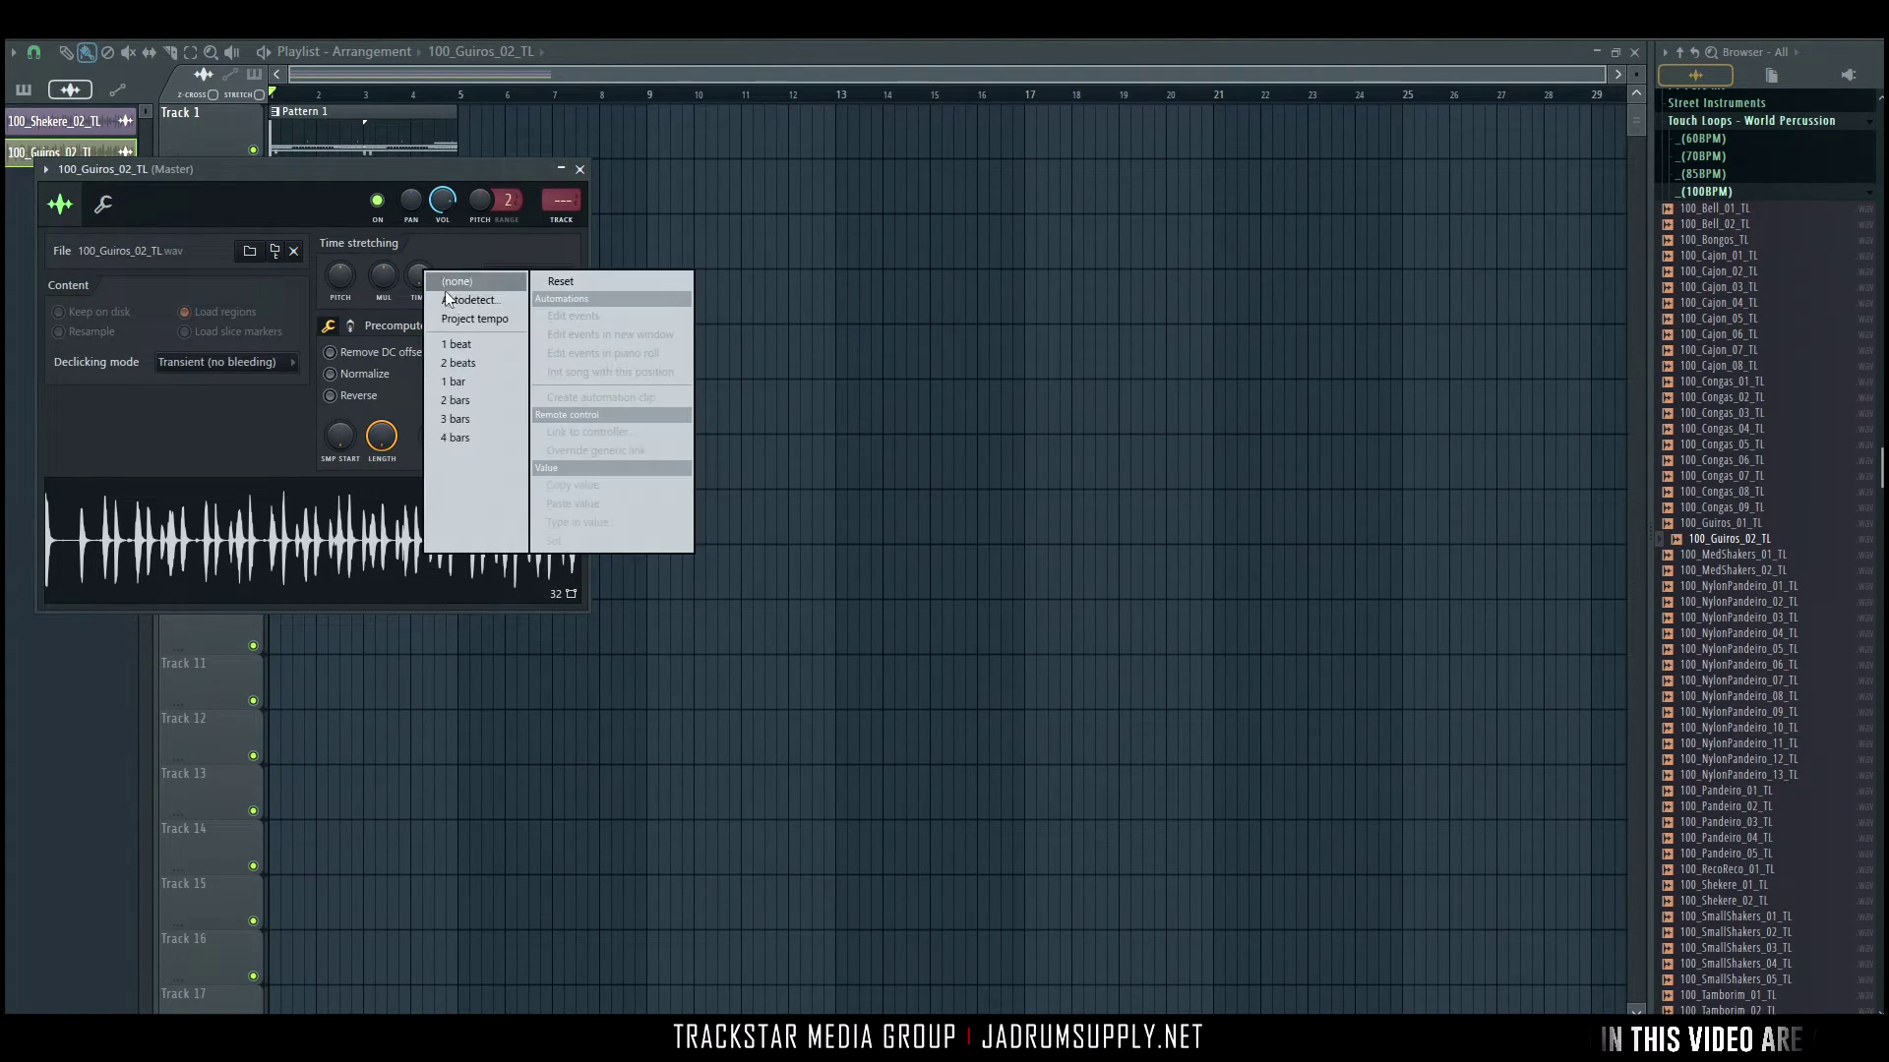
click(468, 437)
drag(507, 187, 1195, 274)
Show the Unsorted channels in the Channel rack and collapse the Dancehall and Percussion sample folders.
key(F6)
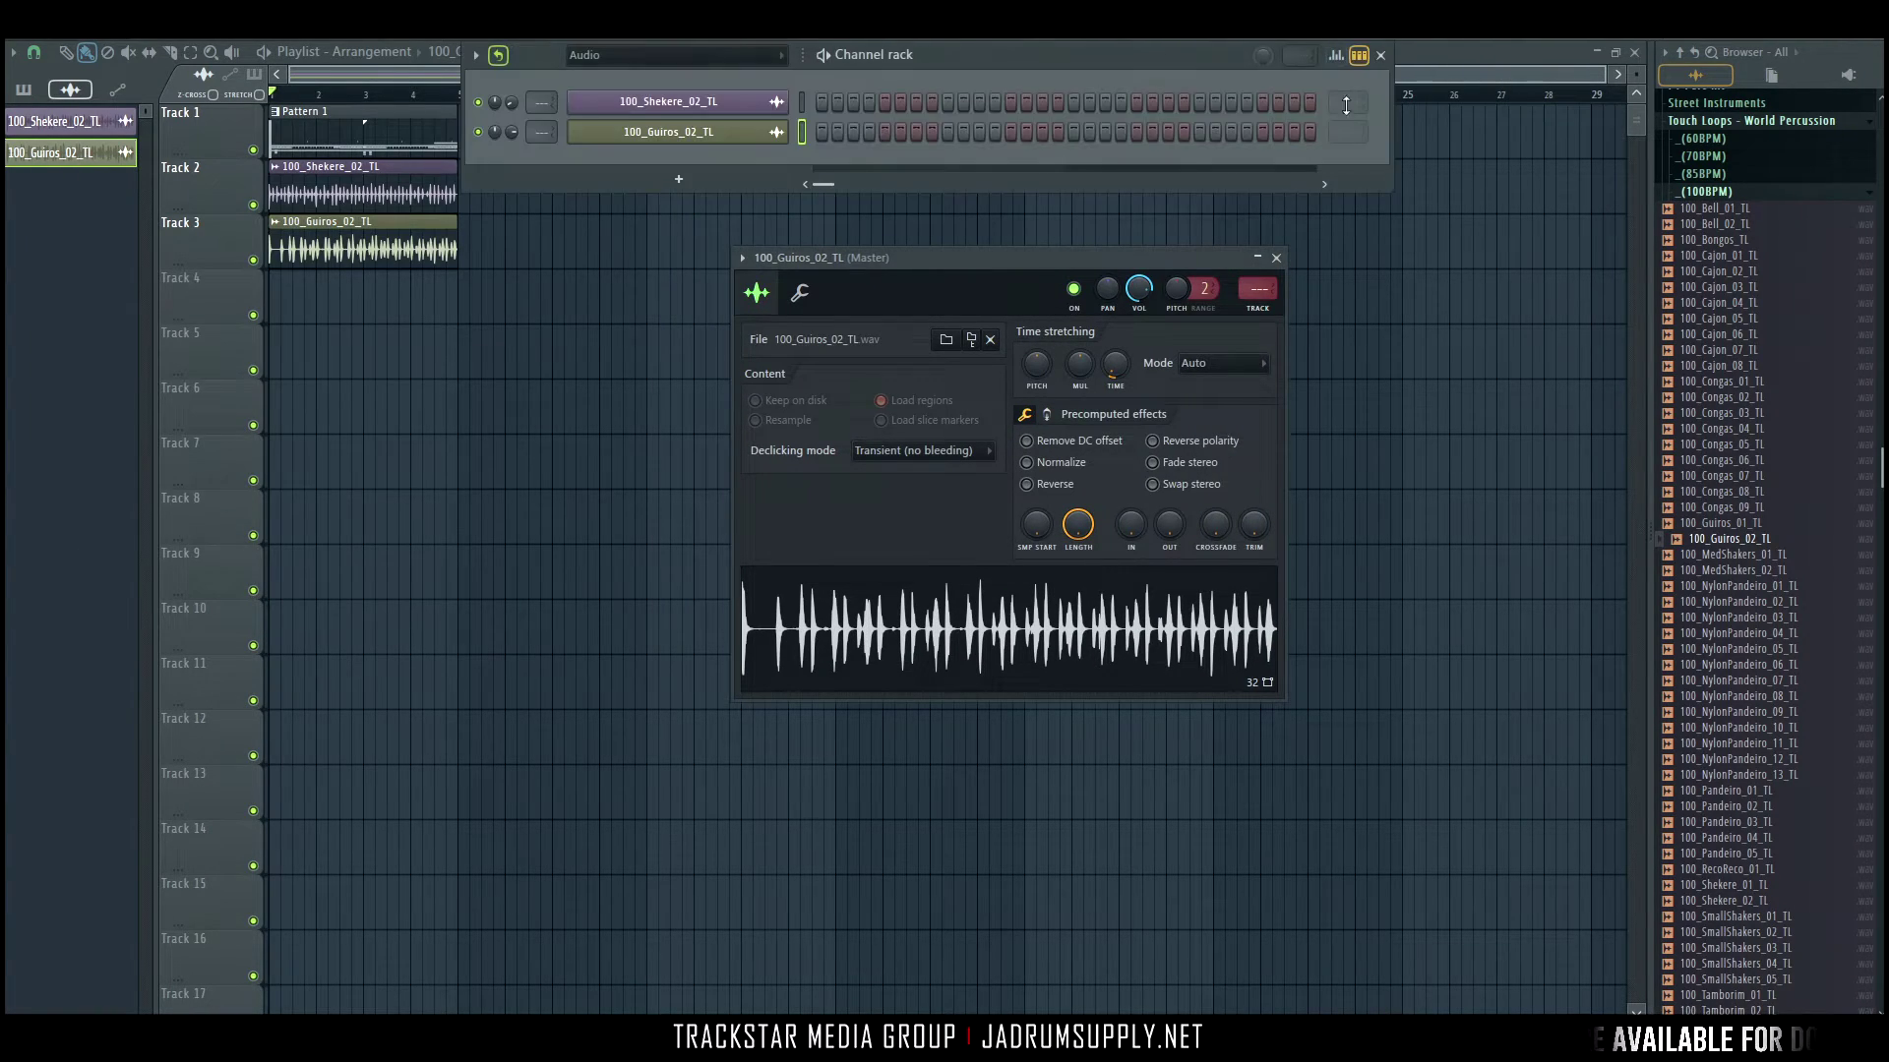
scroll(692, 59, up, 1)
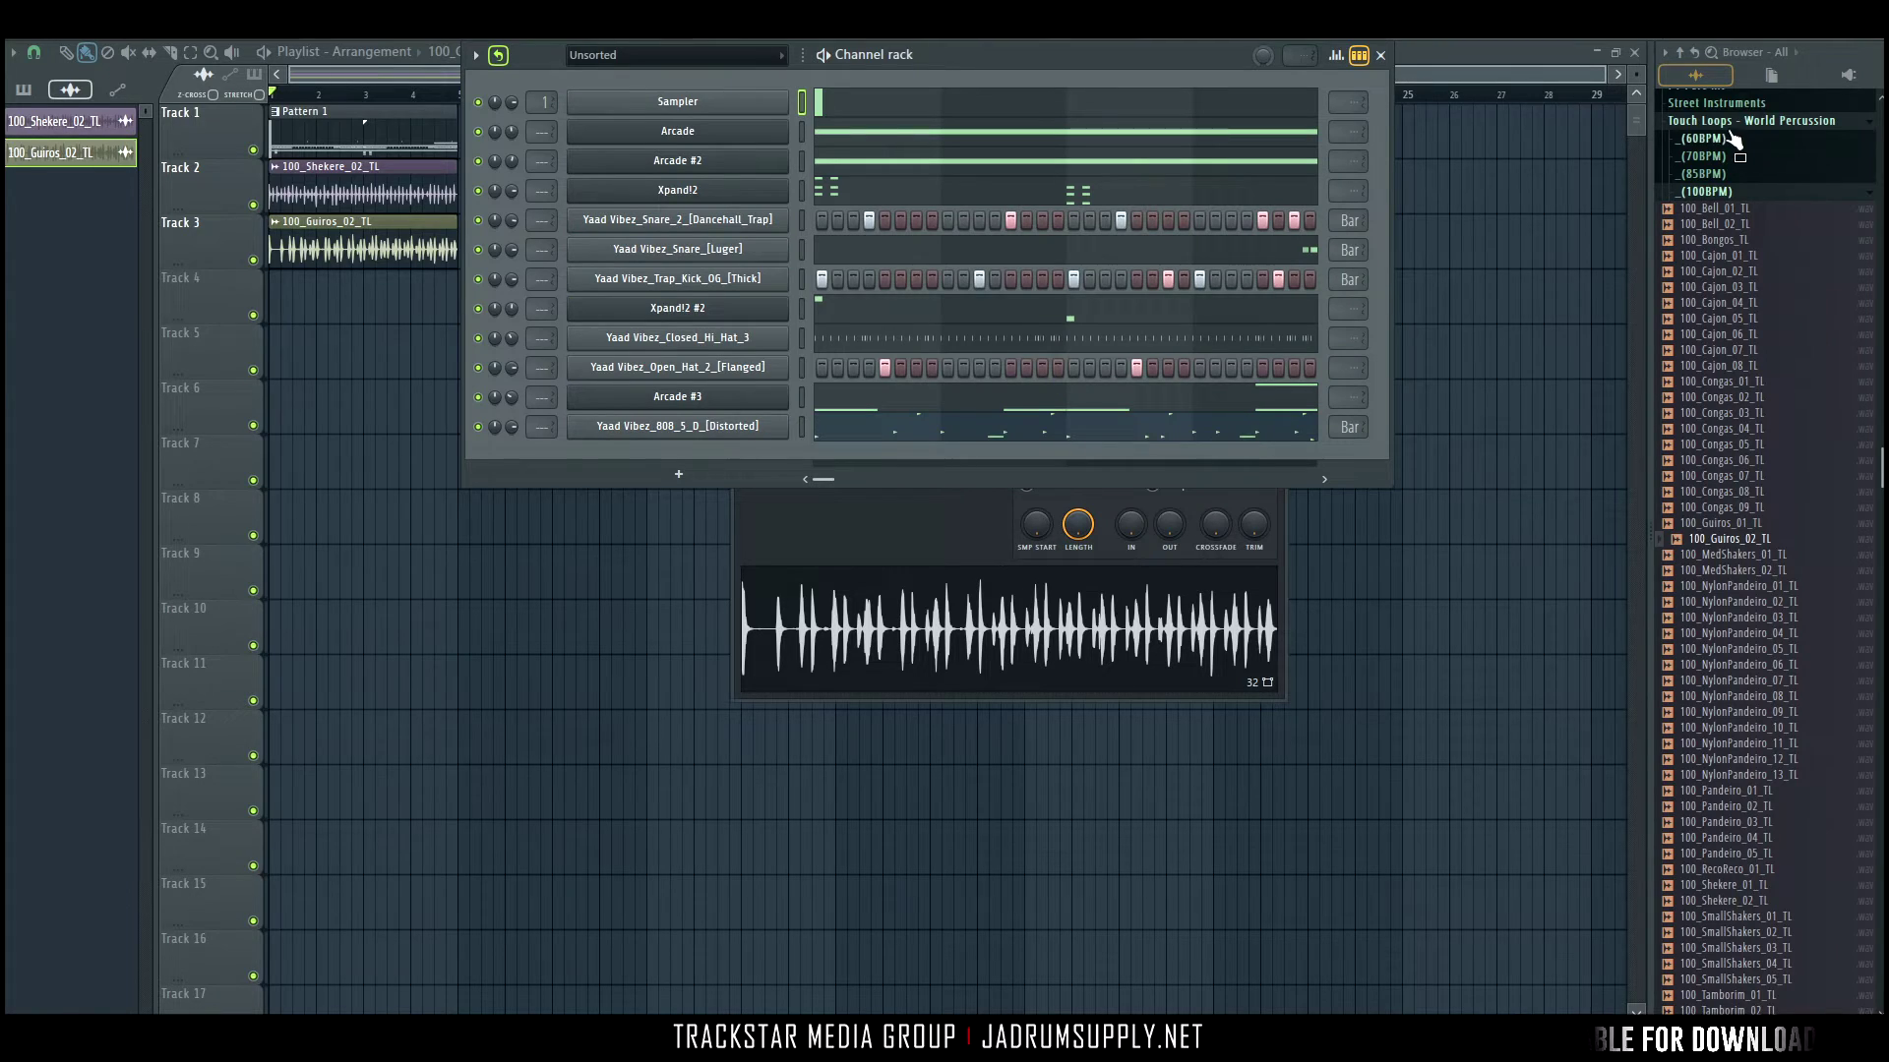
scroll(1728, 175, up, 10)
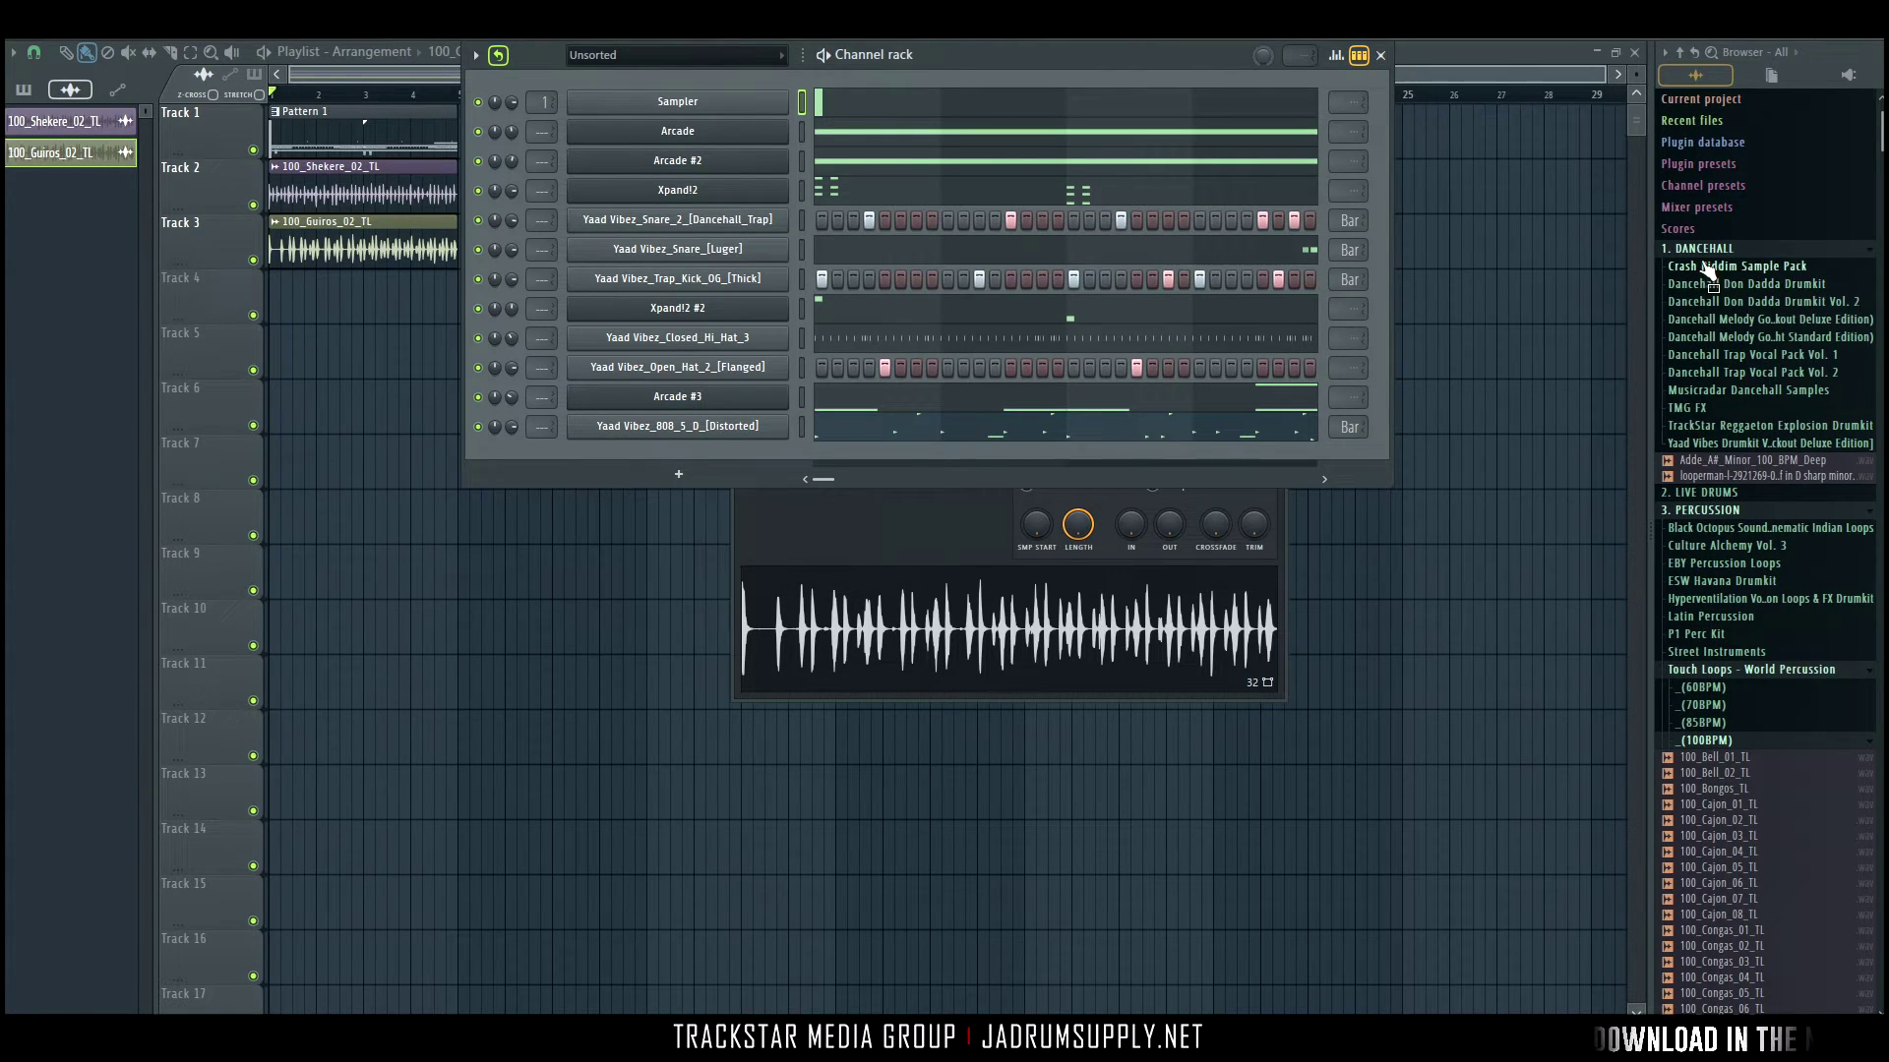
click(1709, 444)
click(1710, 265)
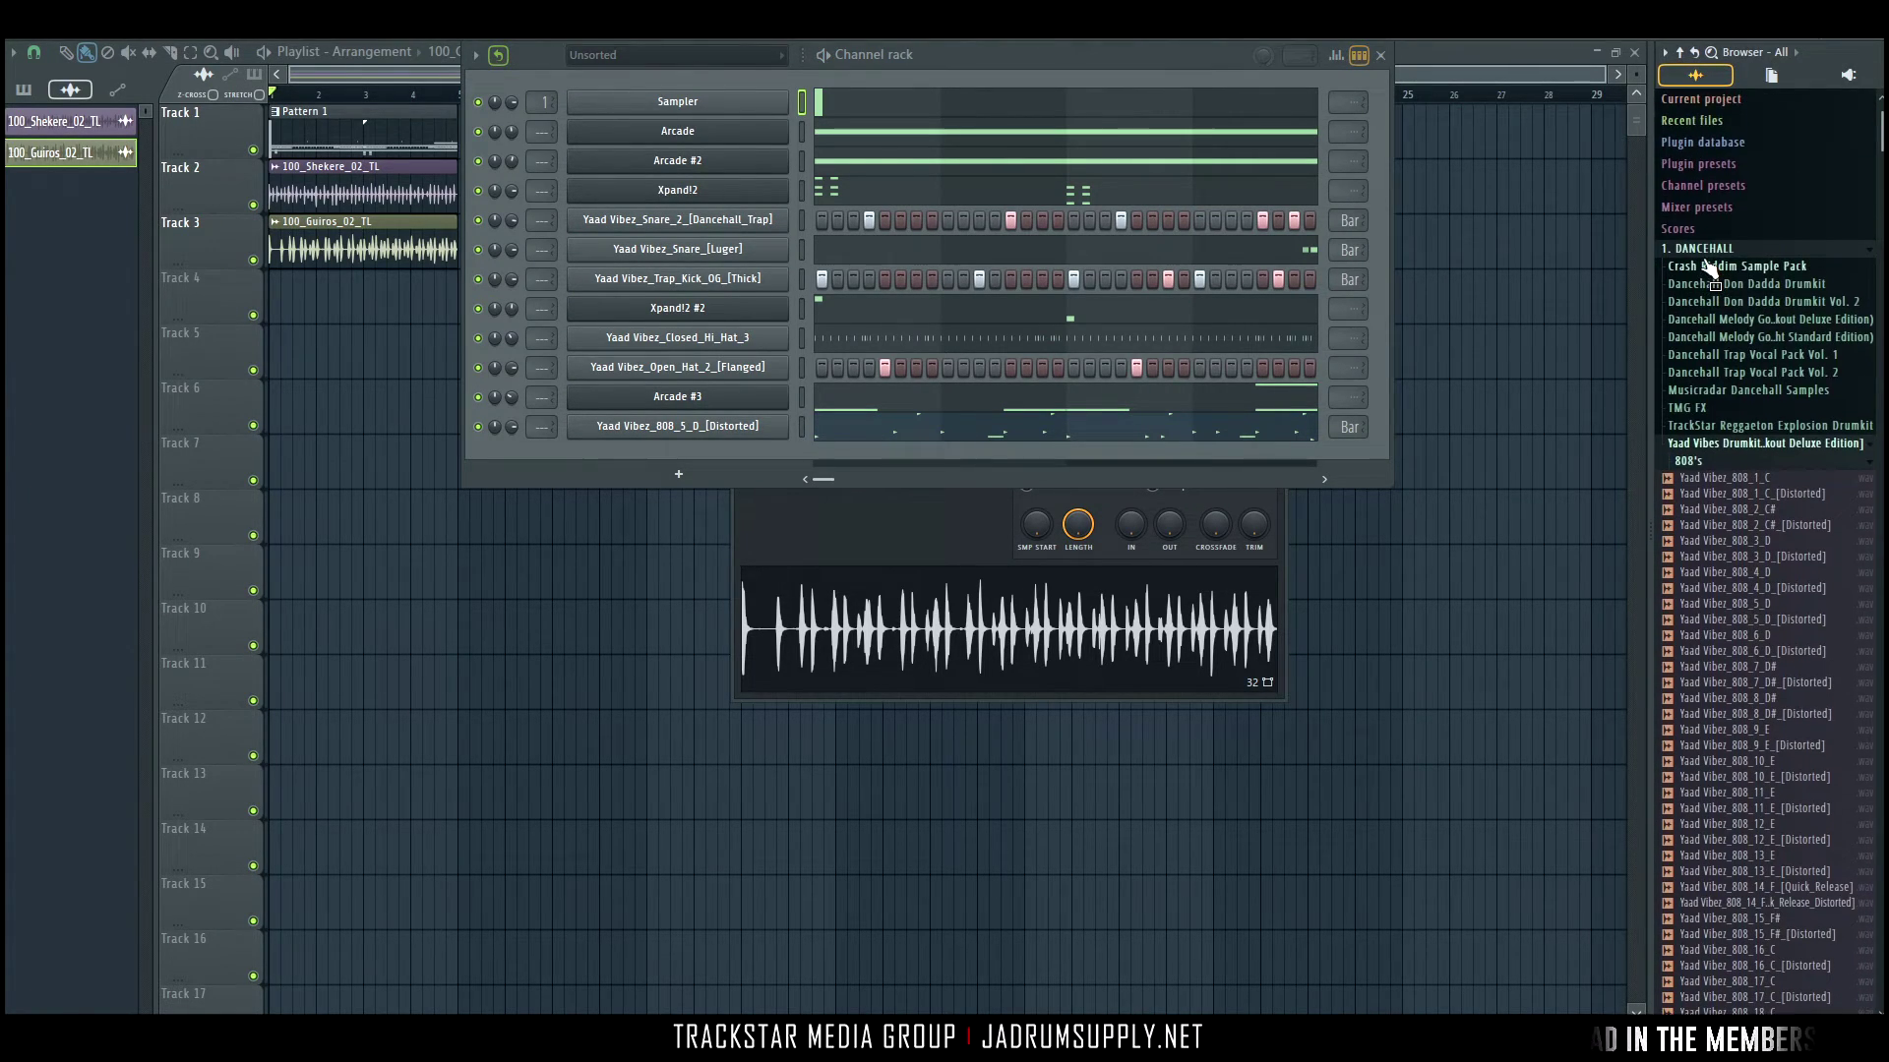
click(1728, 253)
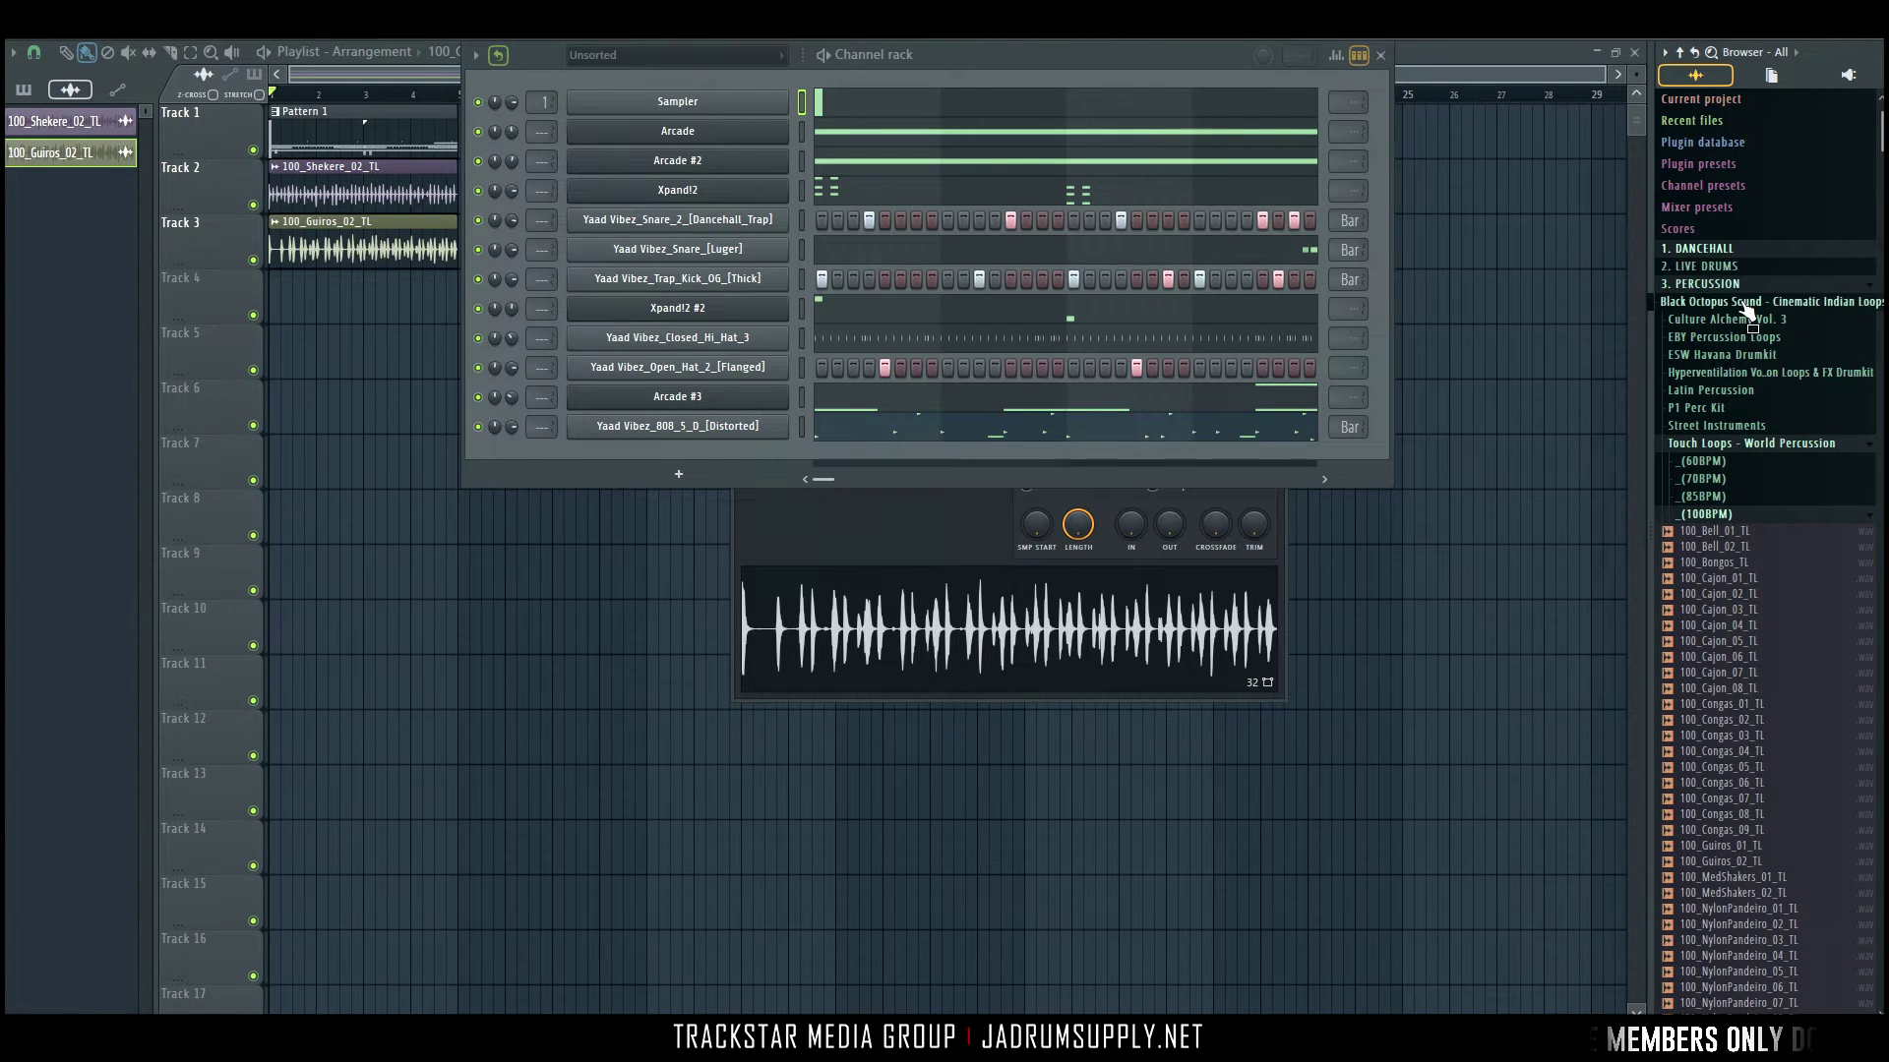
click(1711, 284)
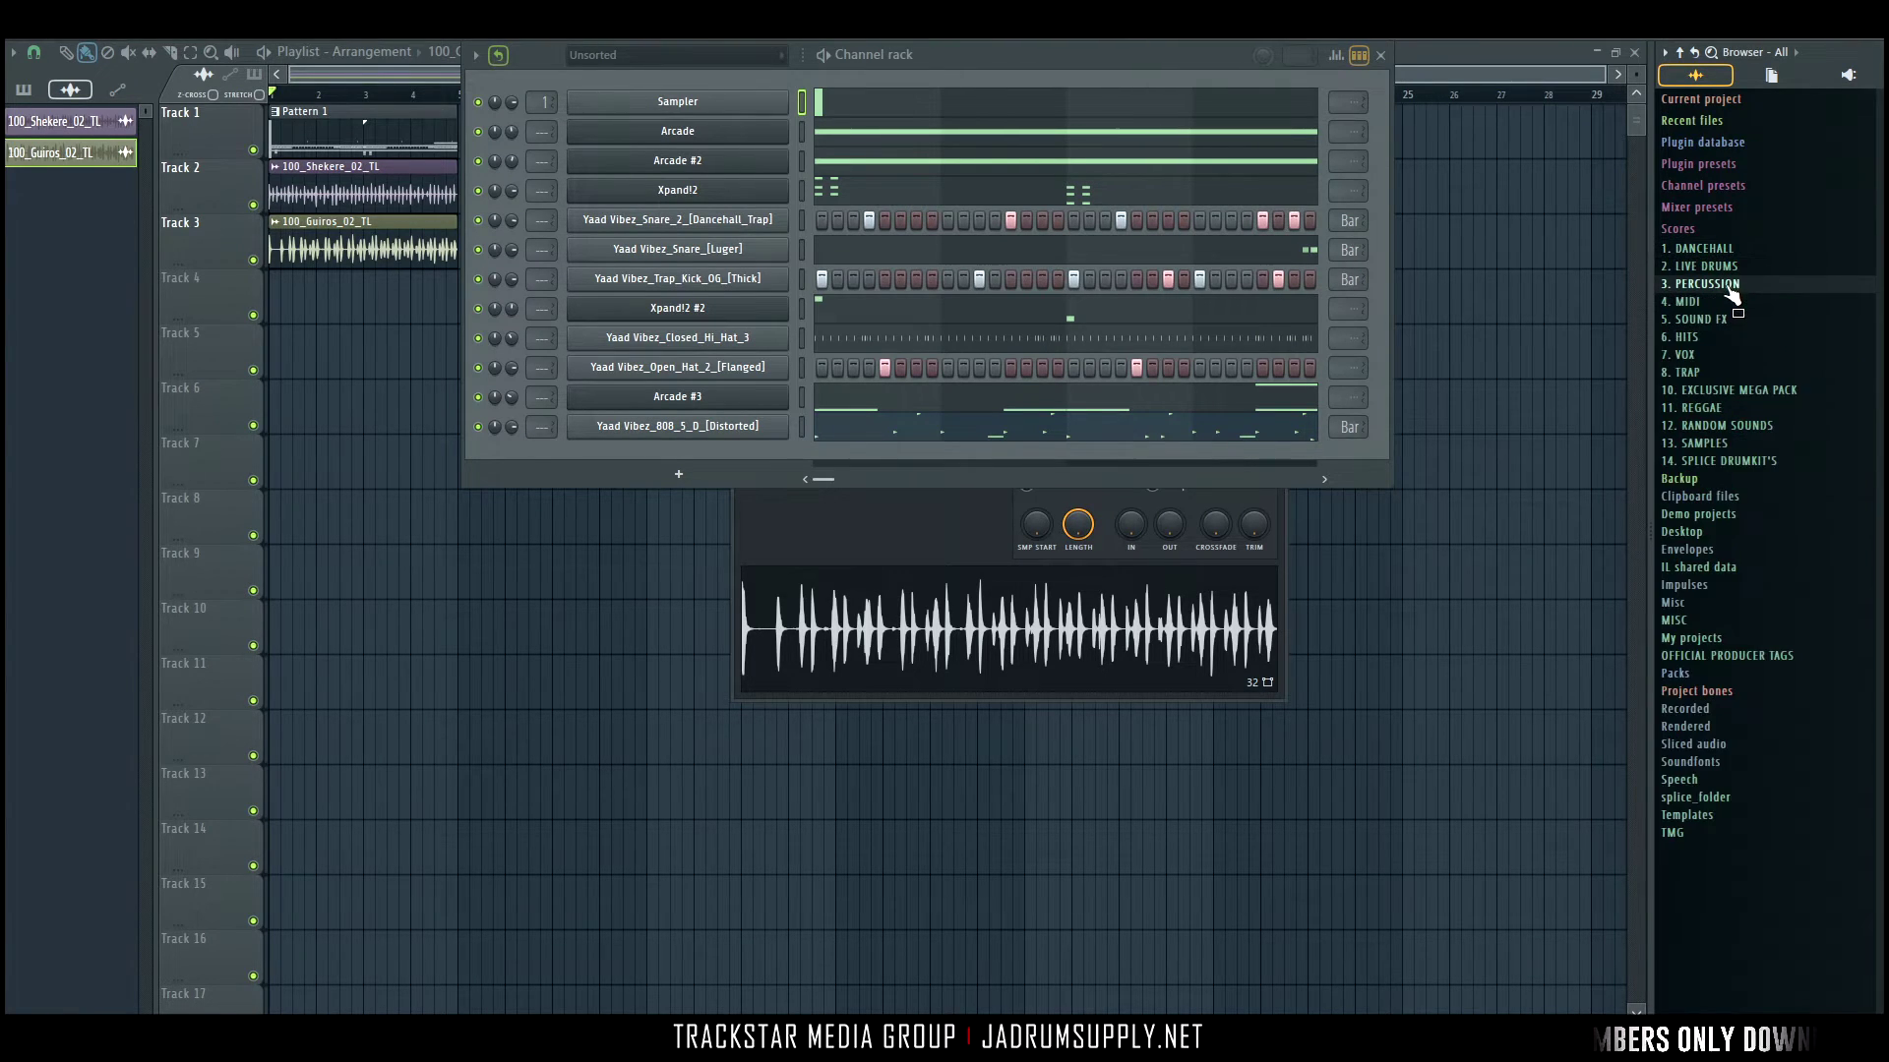
Open the Main Stash 2.0 kit inside the 8. TRAP sample folder to reach its percussion samples.
click(1701, 374)
click(1688, 585)
click(1722, 602)
scroll(1717, 551, down, 4)
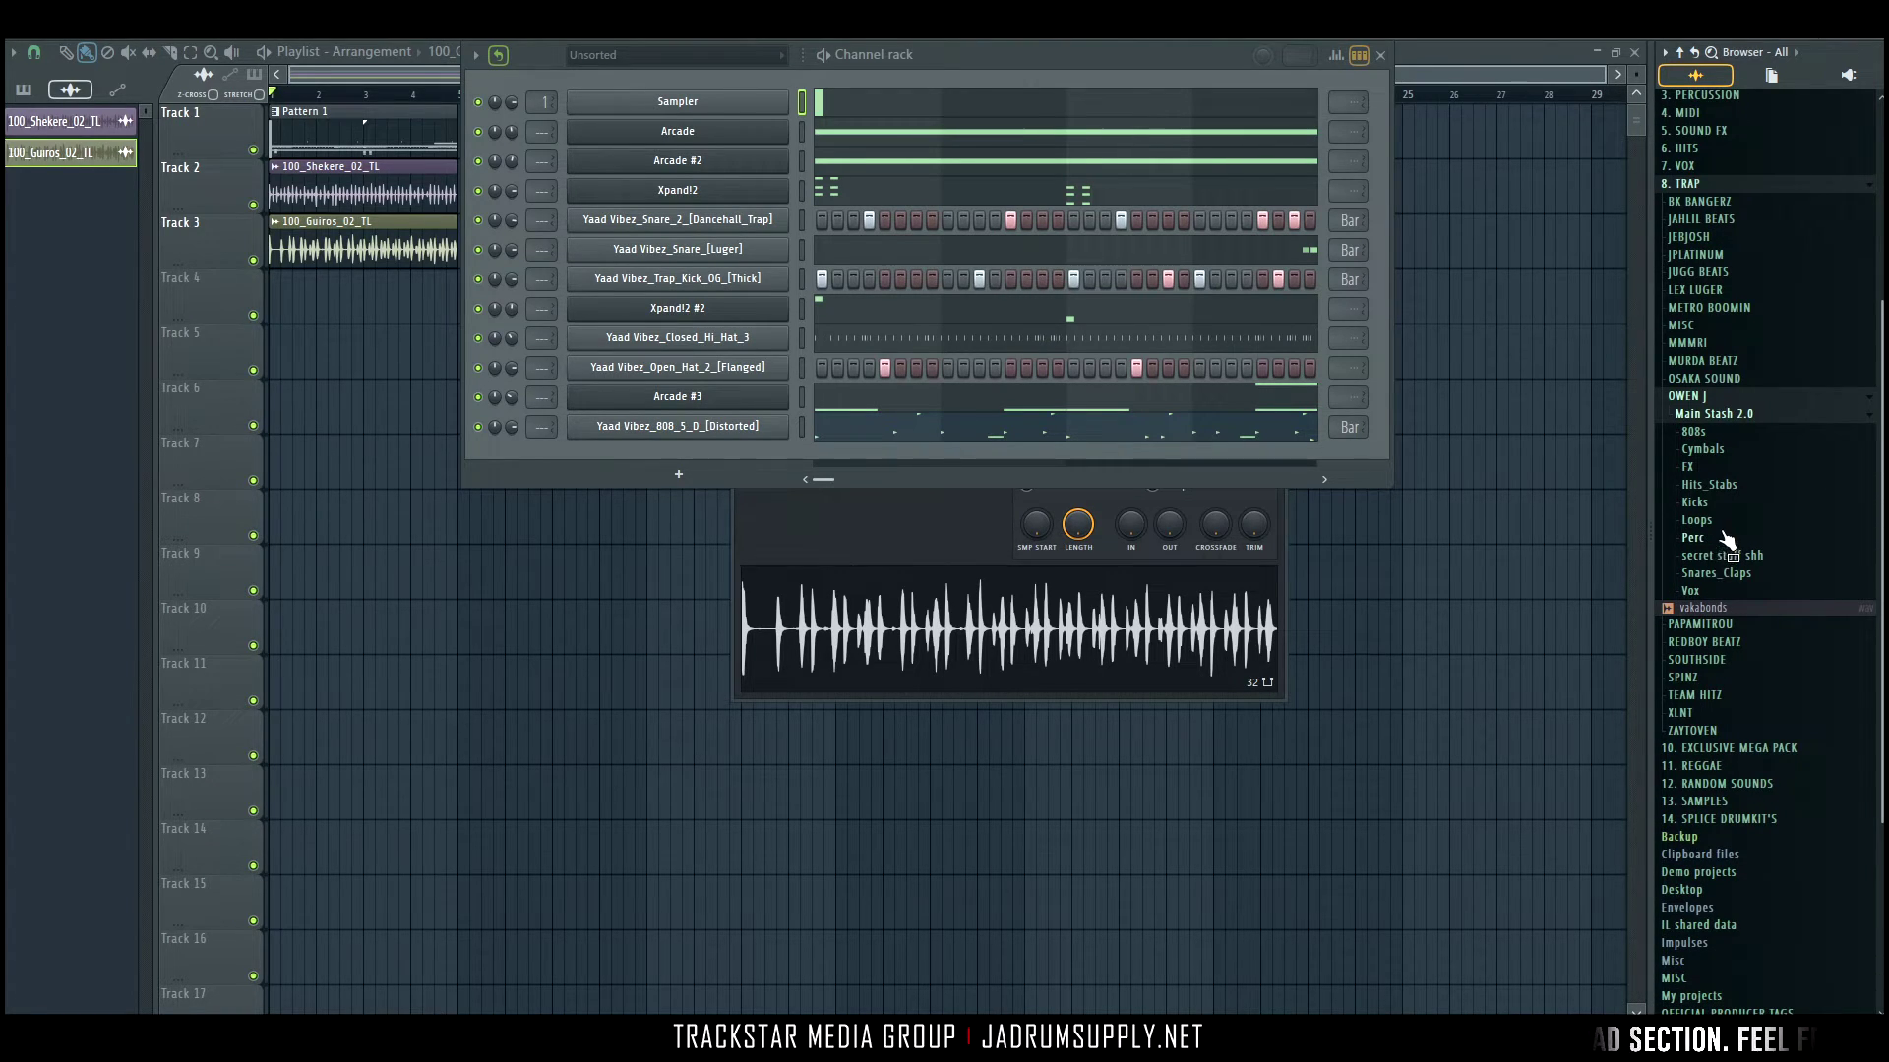
Browse the one-shots in the Hits_Stabs folder and its Flutes subfolder of the Main Stash 2.0 kit.
click(1713, 489)
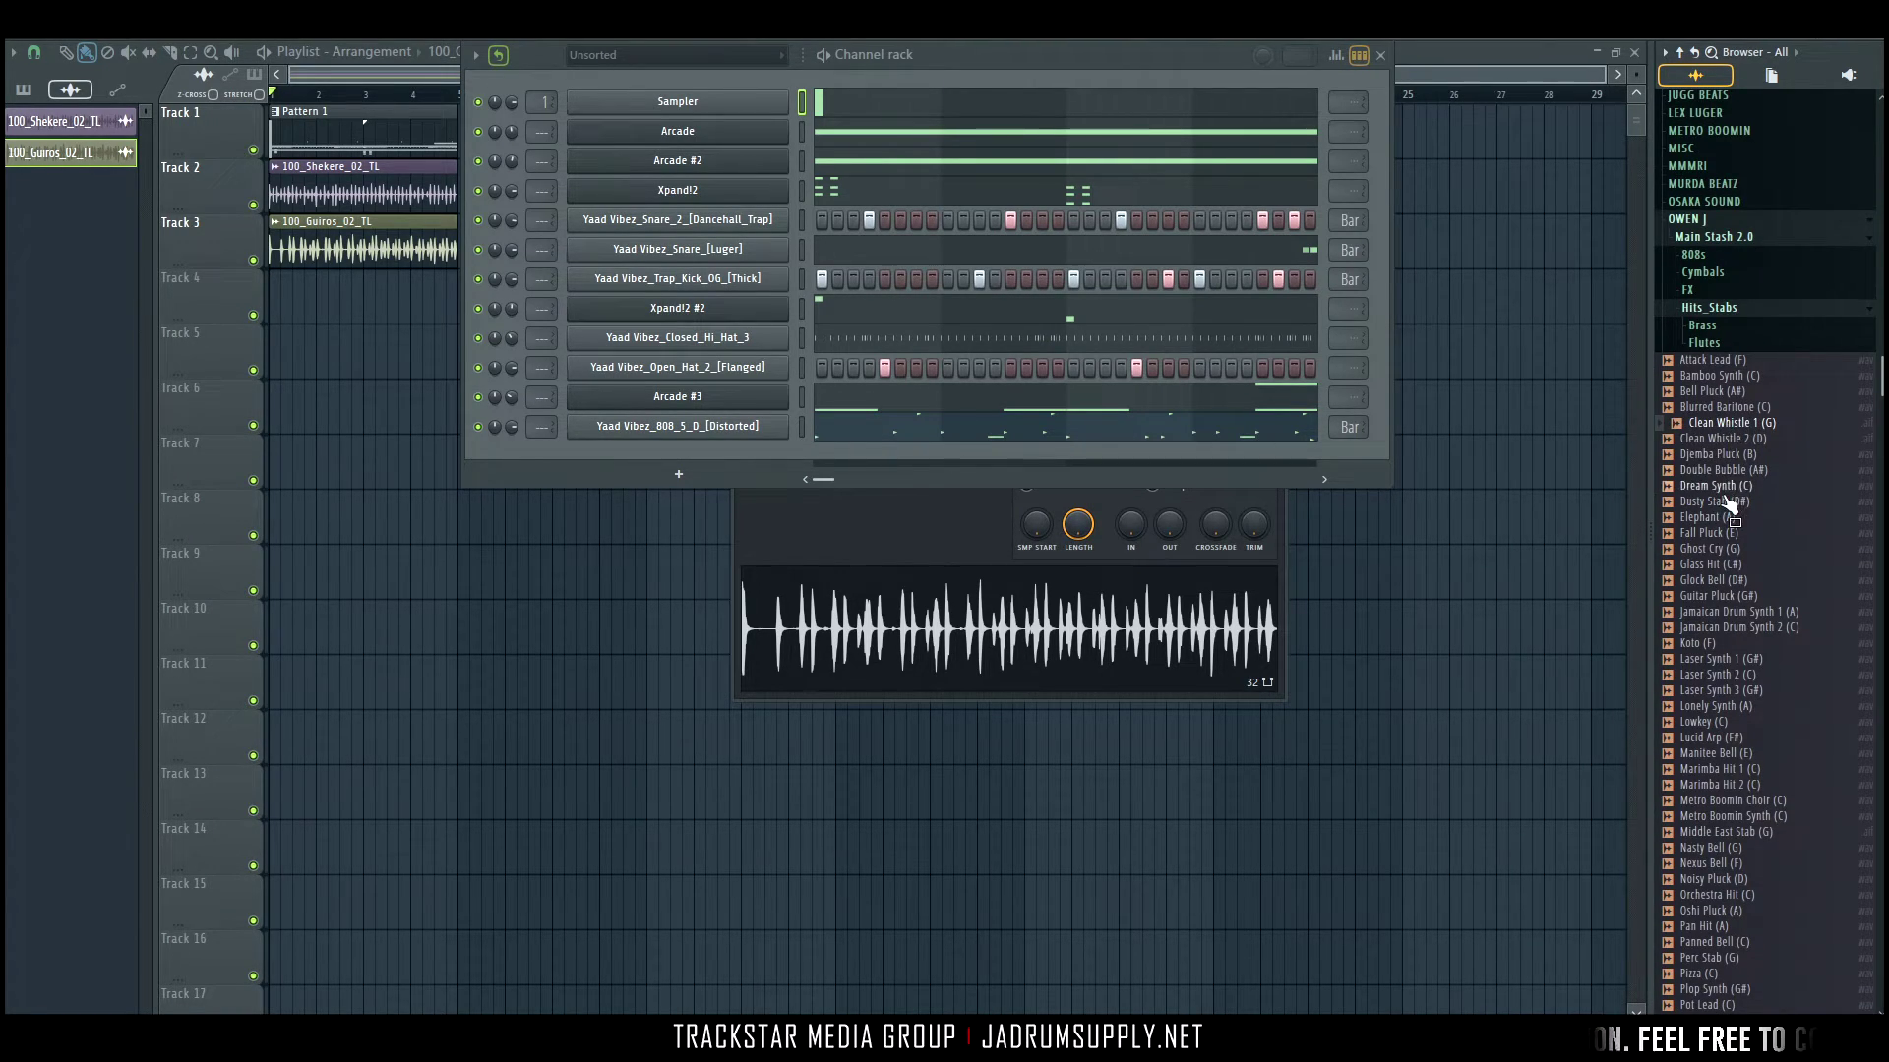
scroll(1692, 393, down, 2)
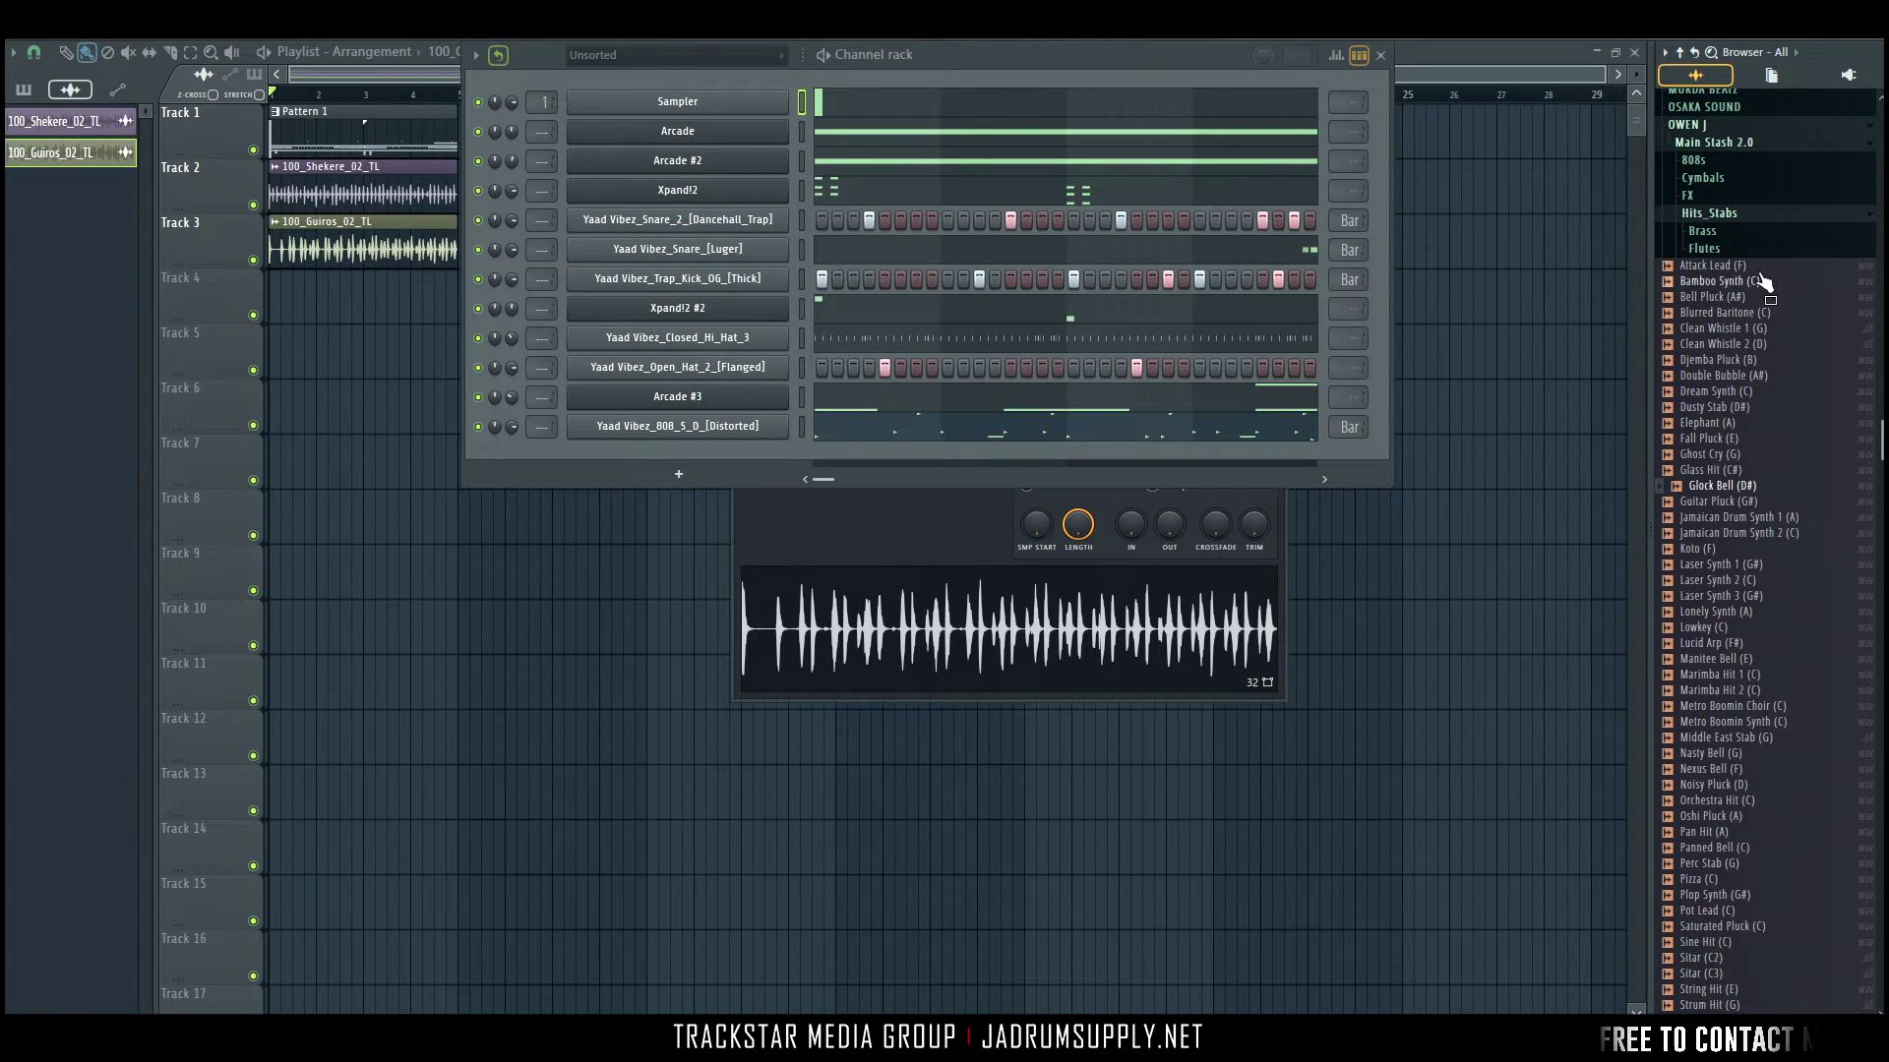
scroll(1716, 256, down, 2)
click(1712, 156)
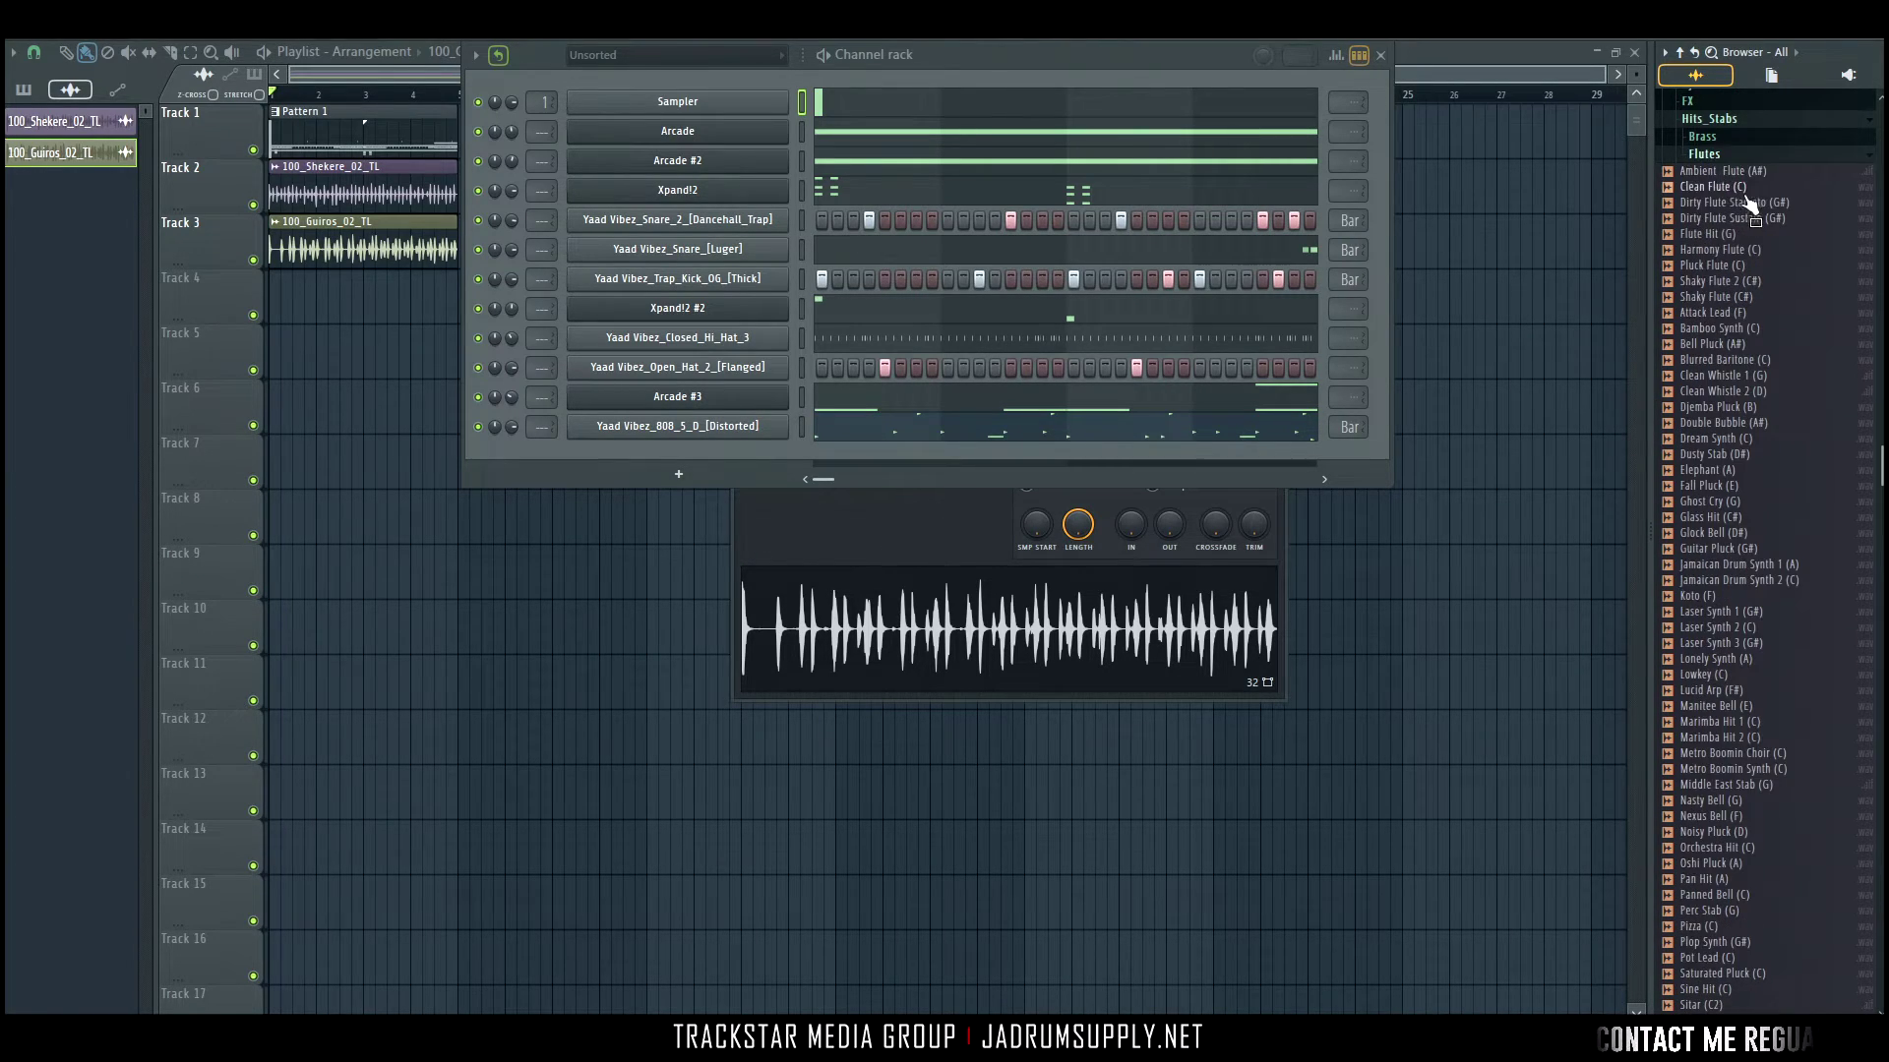
scroll(1721, 344, down, 14)
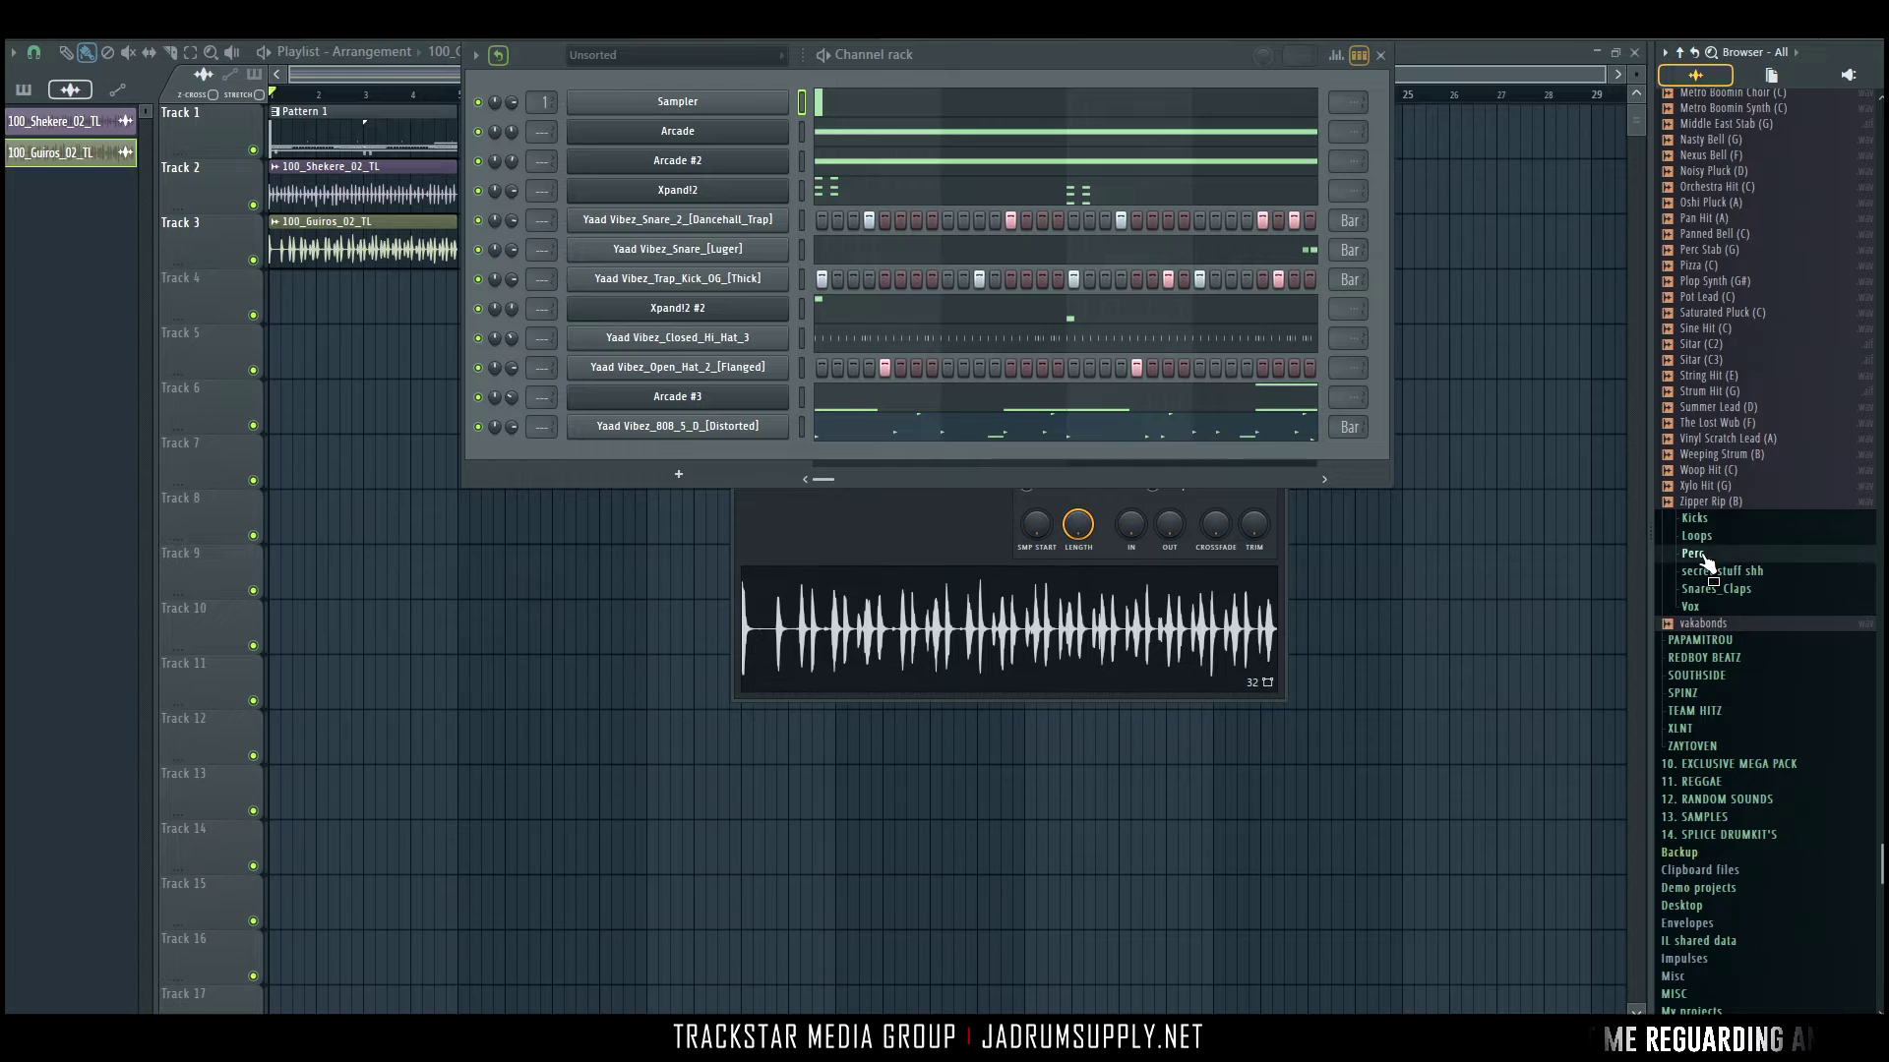
Open the Stomps subfolder of the kit's Perc folder and audition its samples against the beat.
click(1705, 554)
scroll(1716, 528, down, 2)
click(1708, 374)
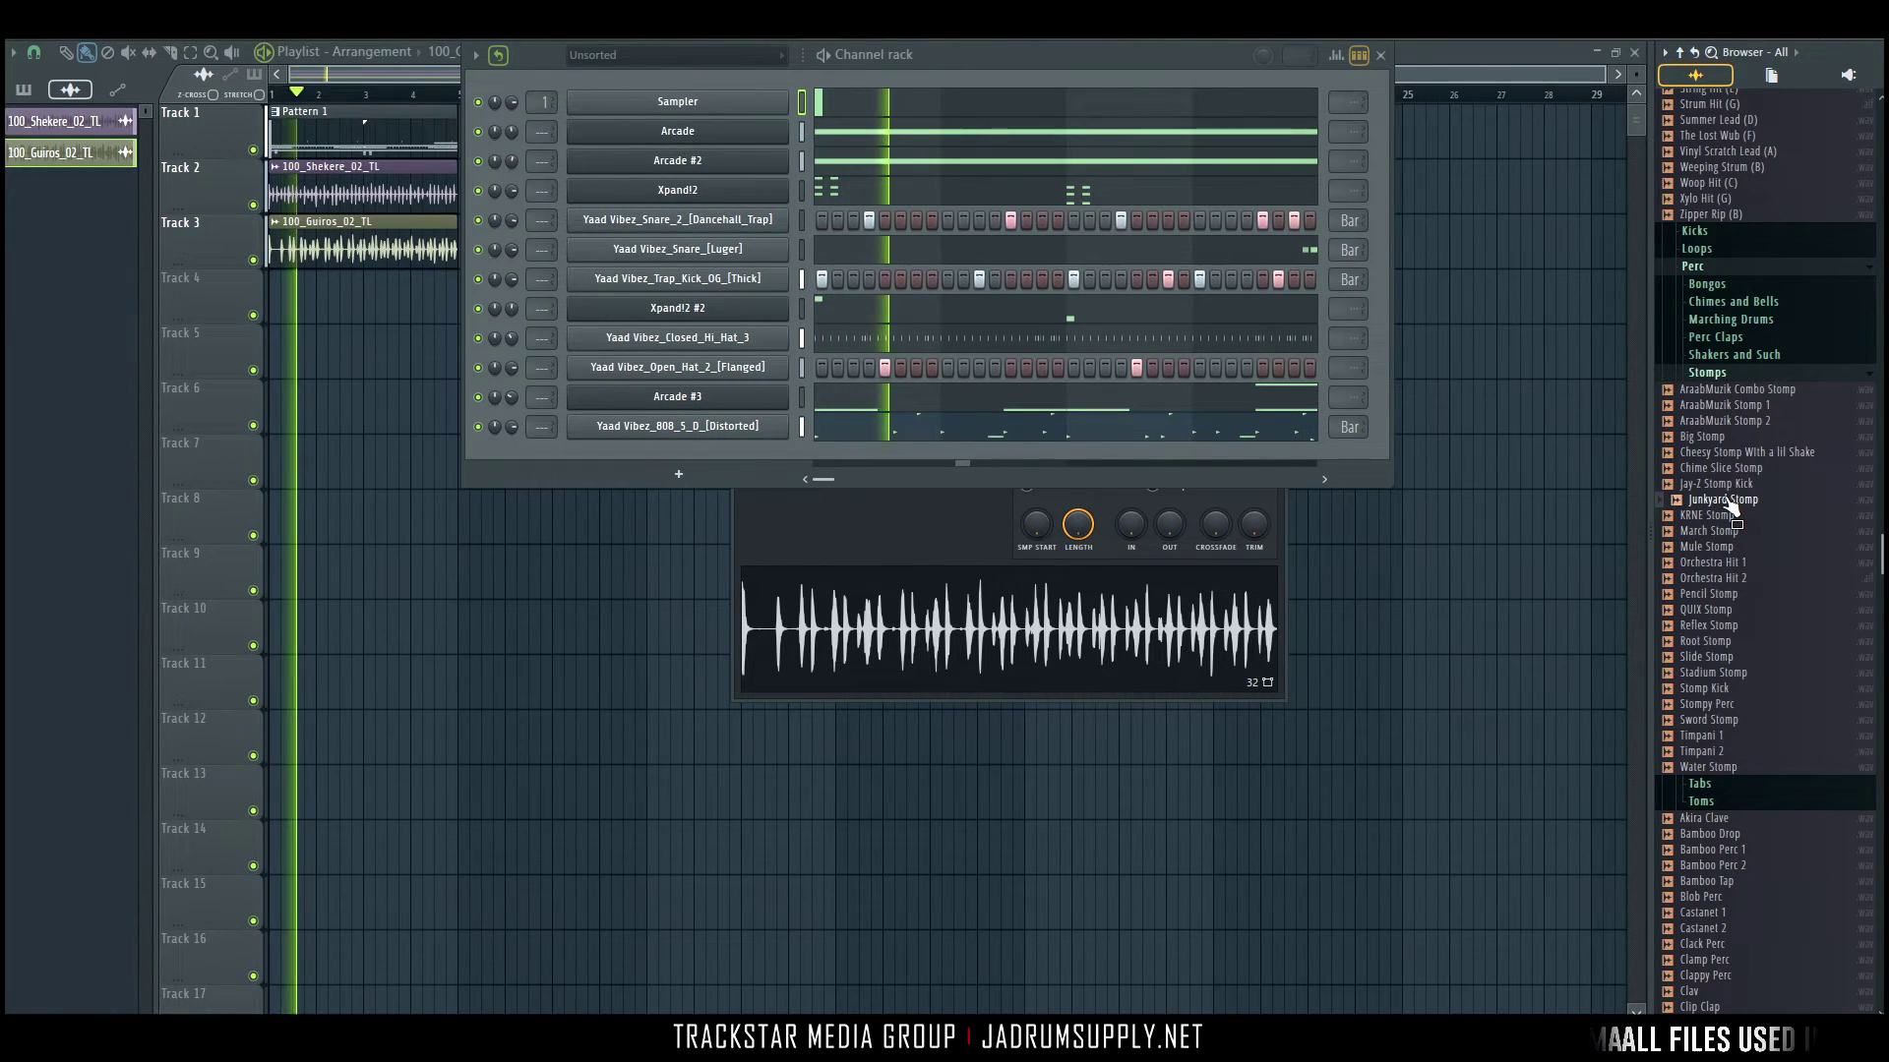
key(space)
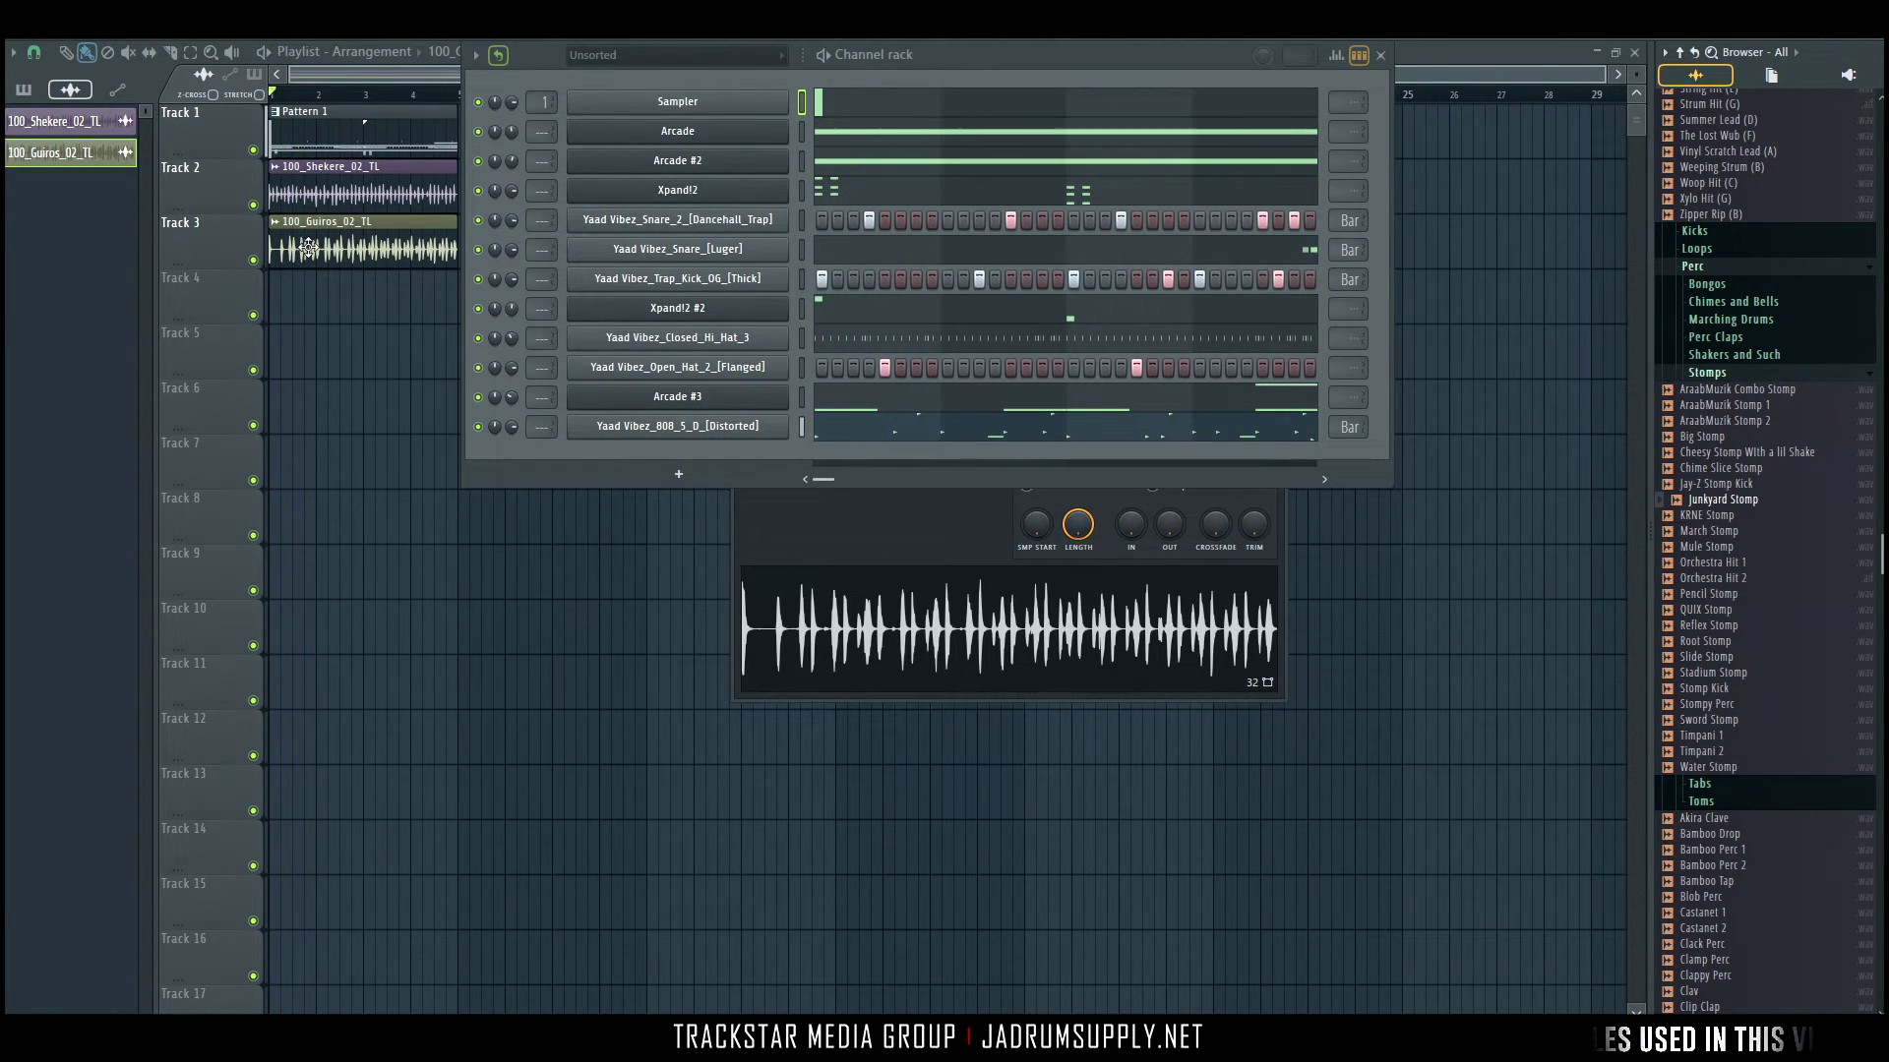
Hide the Channel rack and delete the 100_Guiros_02_TL loop from the project.
key(F6)
right_click(84, 154)
click(114, 375)
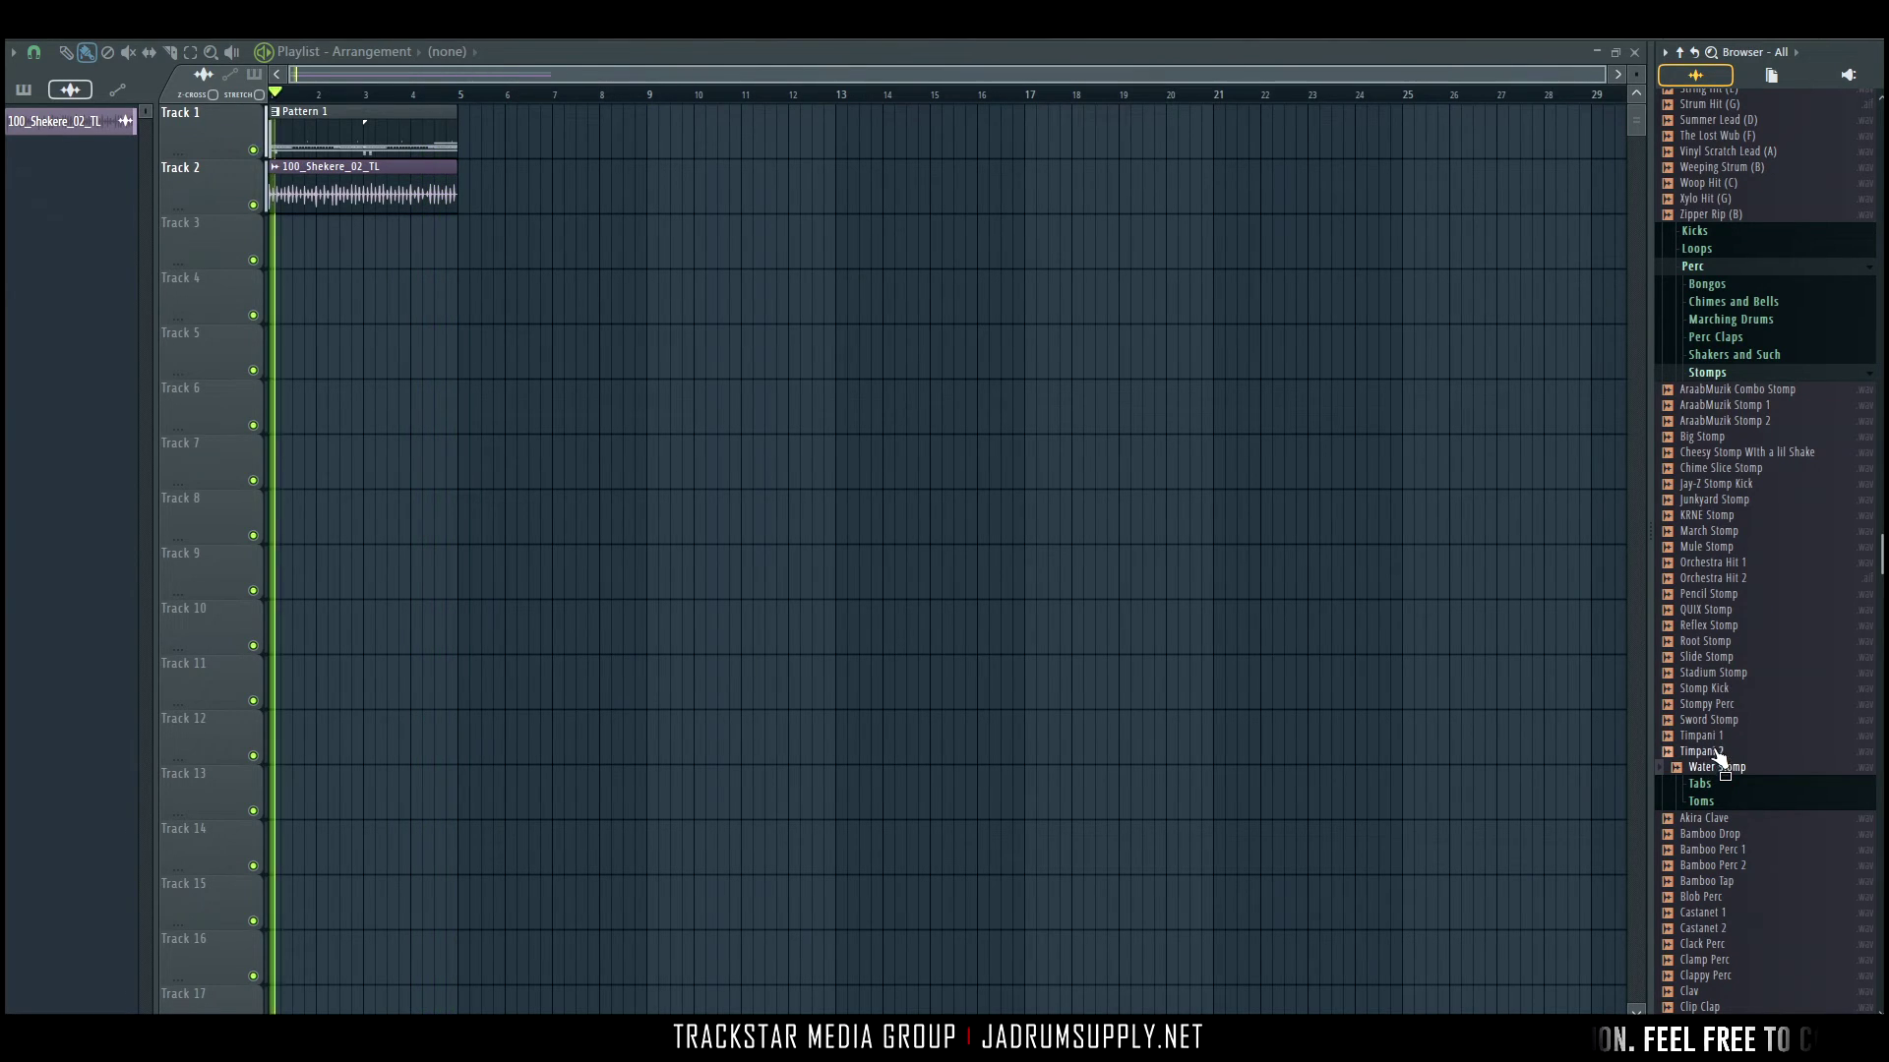
Add Reflex Stomp as a new channel and place a hit on step 15 of its sequence.
right_click(1707, 629)
click(1708, 645)
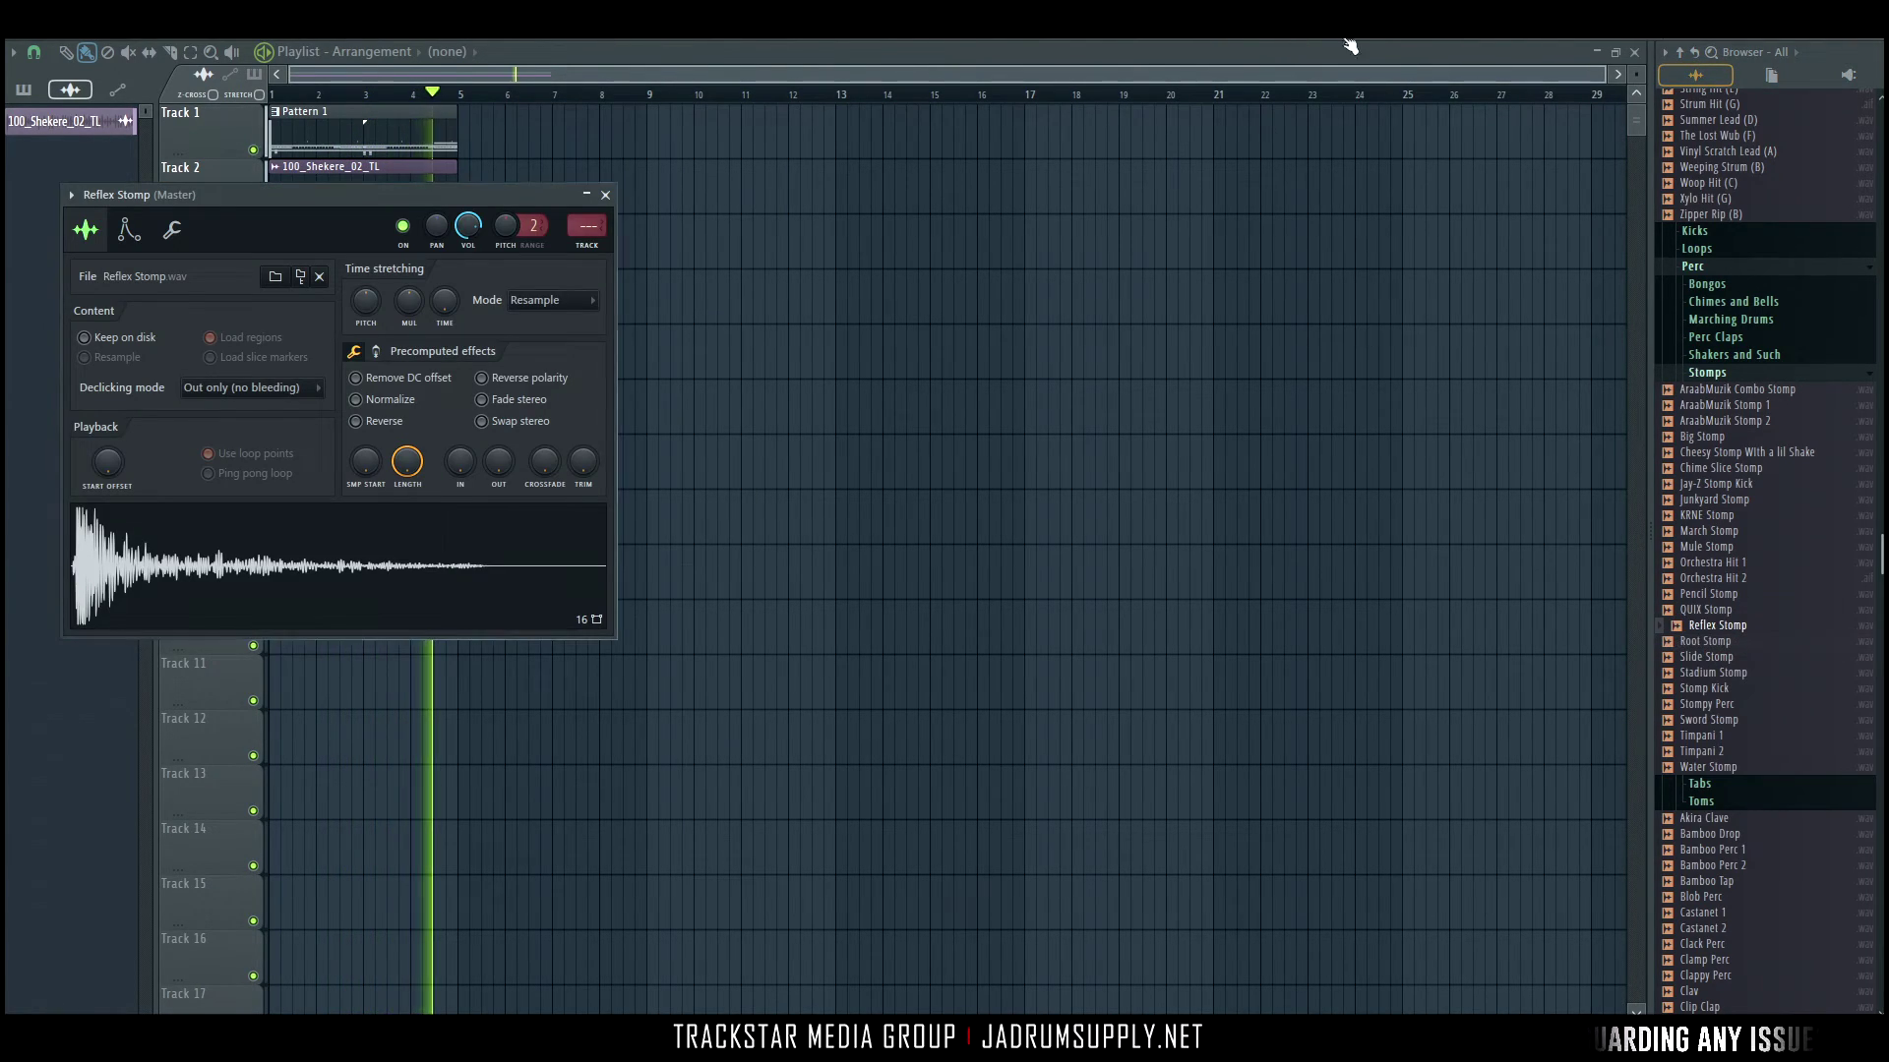
key(F6)
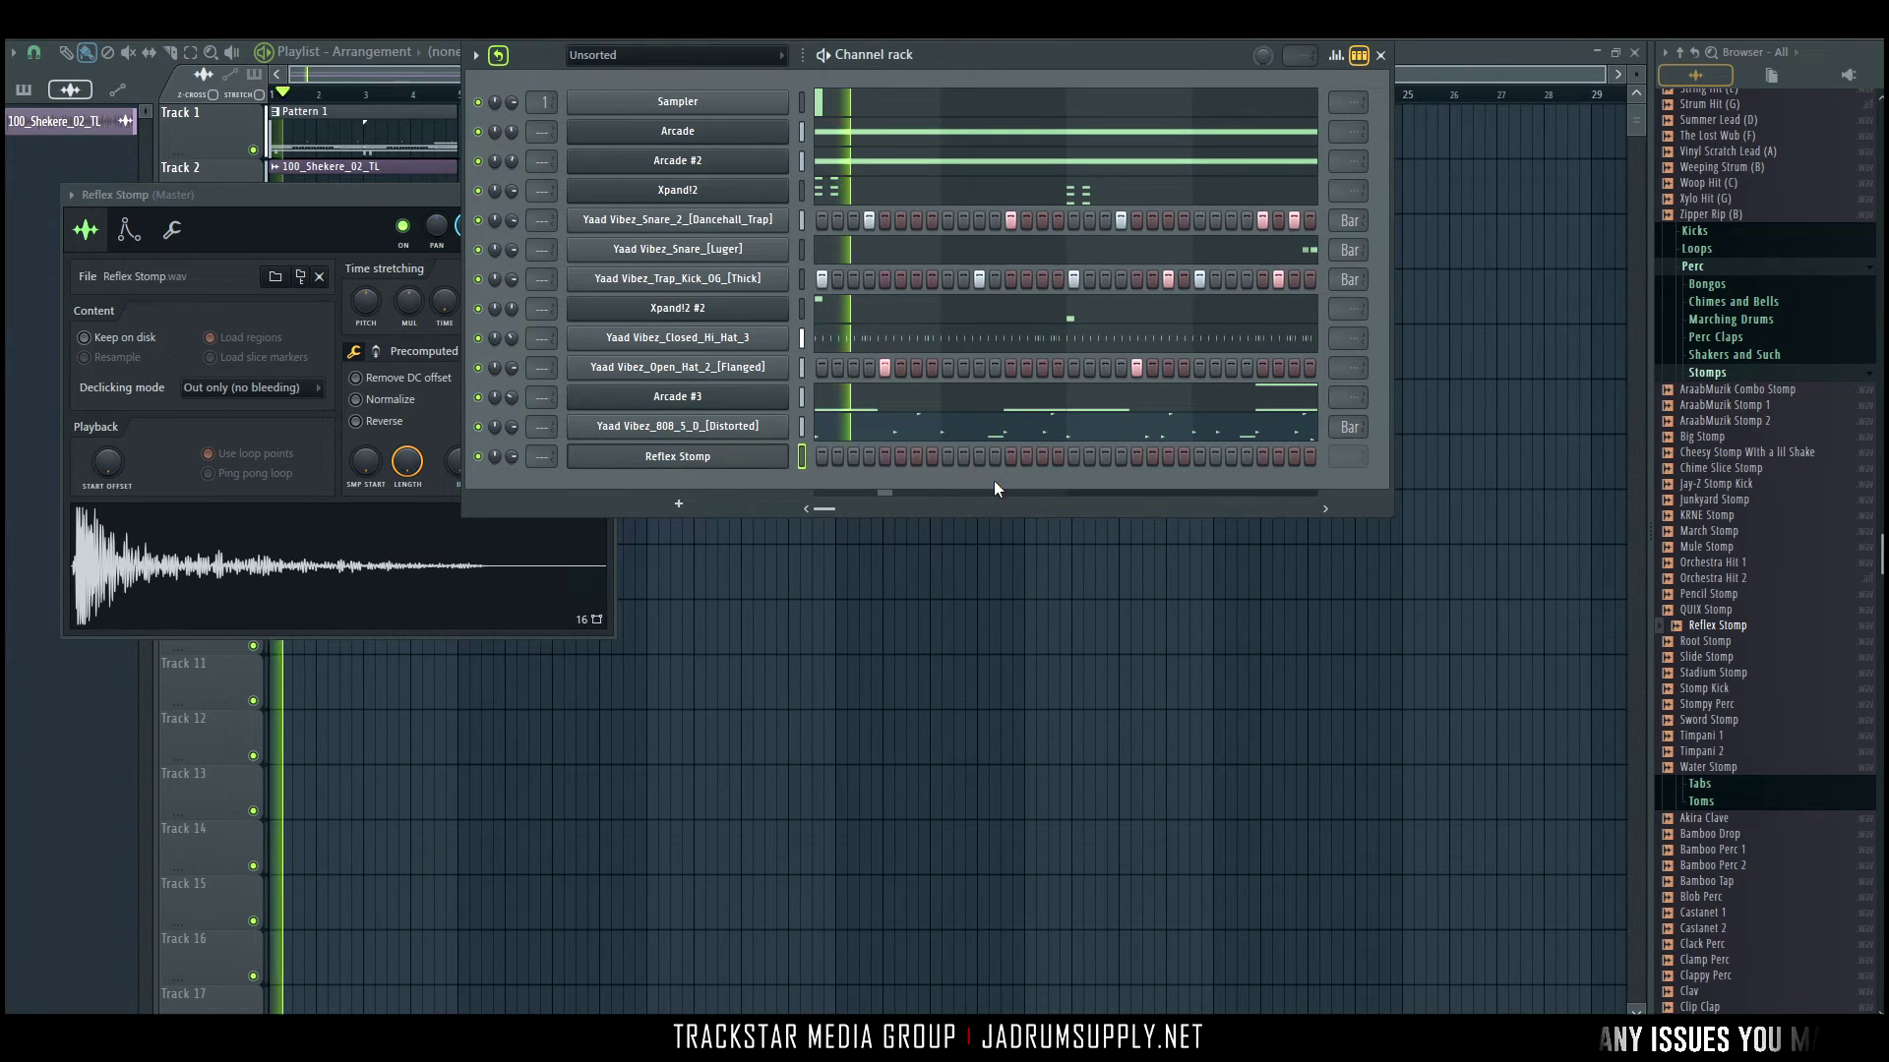
click(1042, 457)
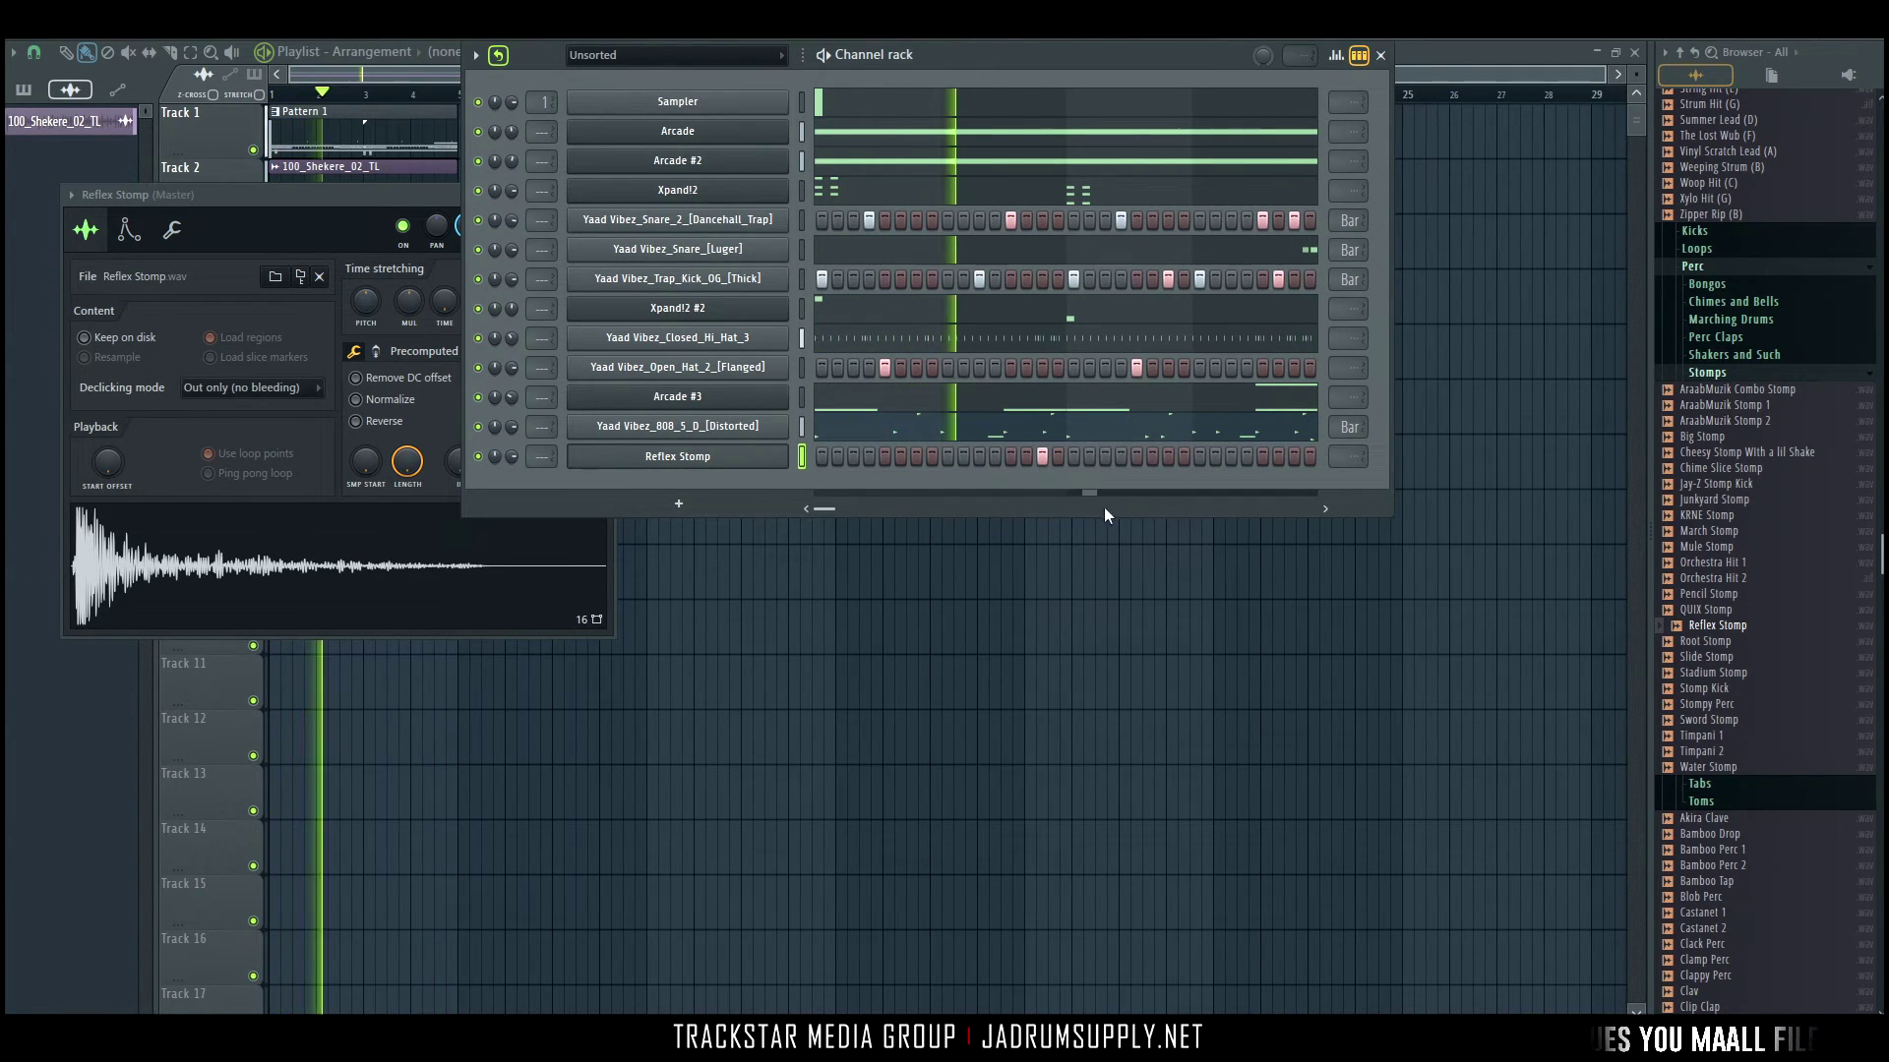
key(space)
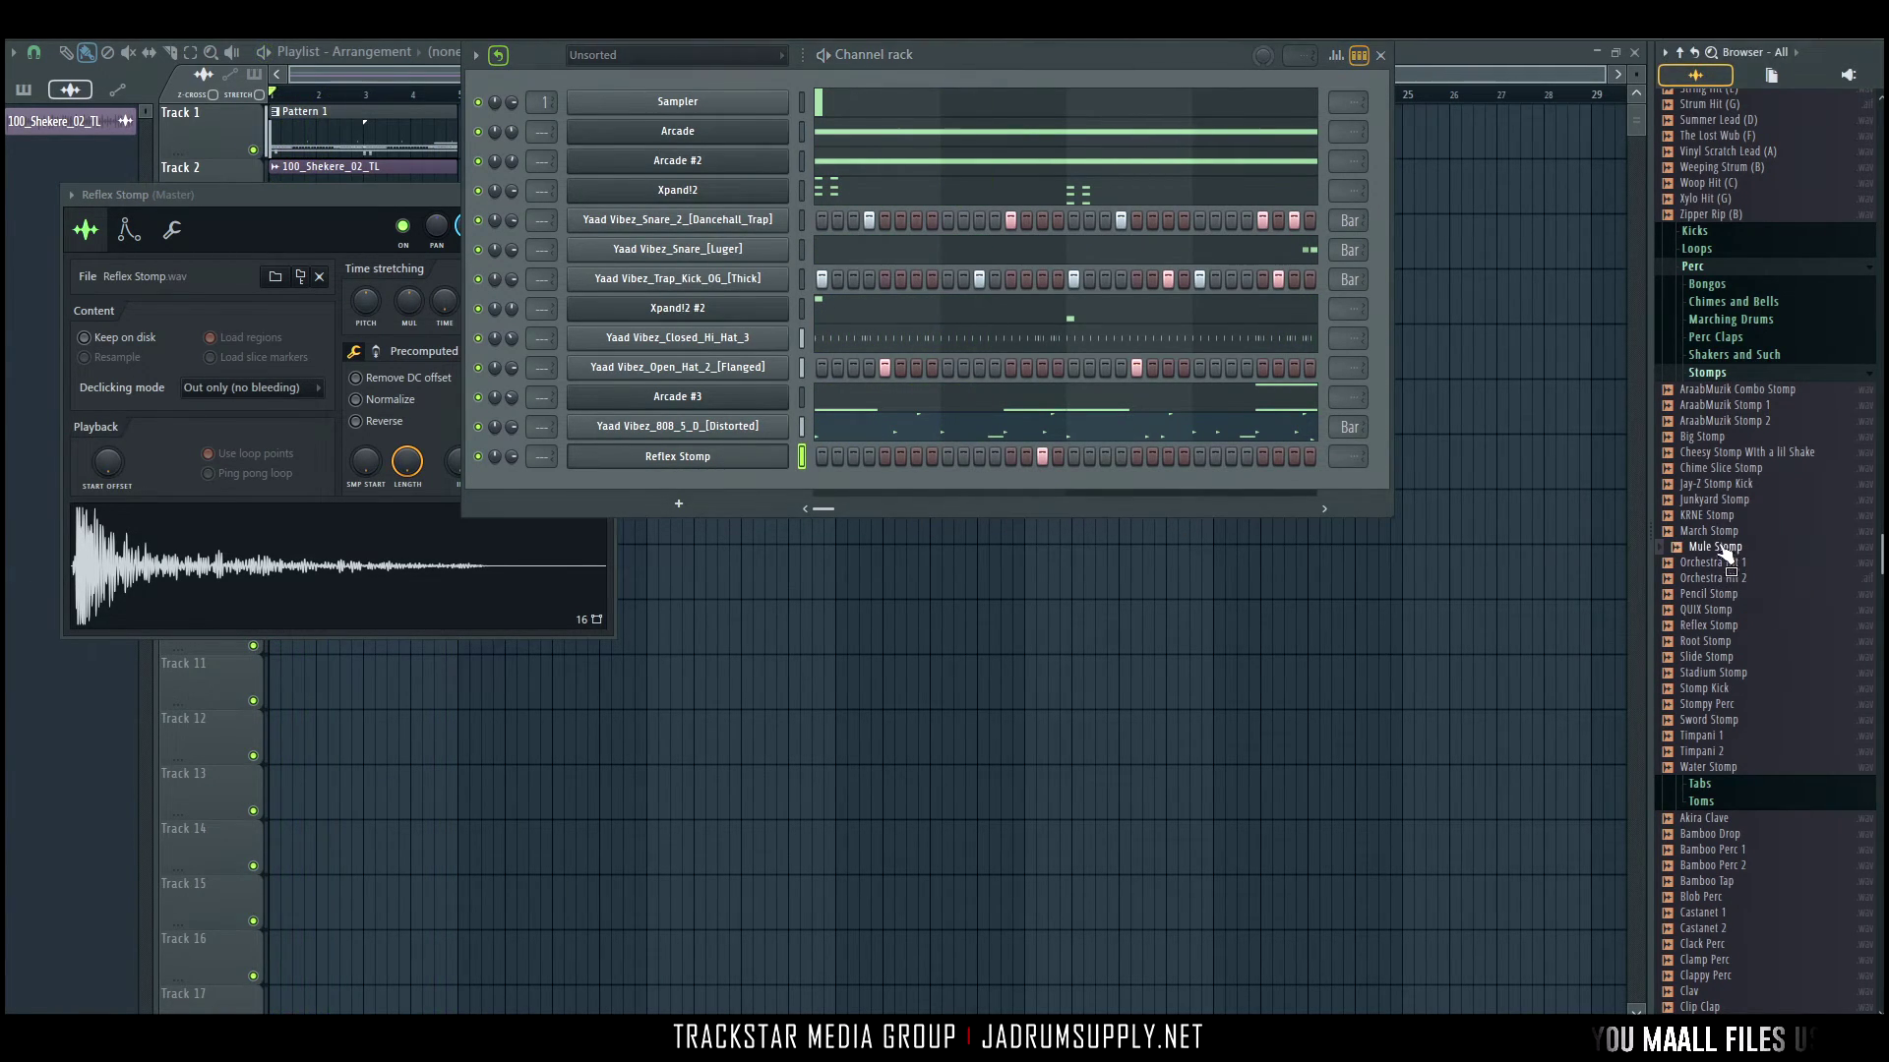
Replace the Reflex Stomp sample with AraabMuzik Stomp 2 and add hits on steps 29 and 31.
click(1749, 429)
key(space)
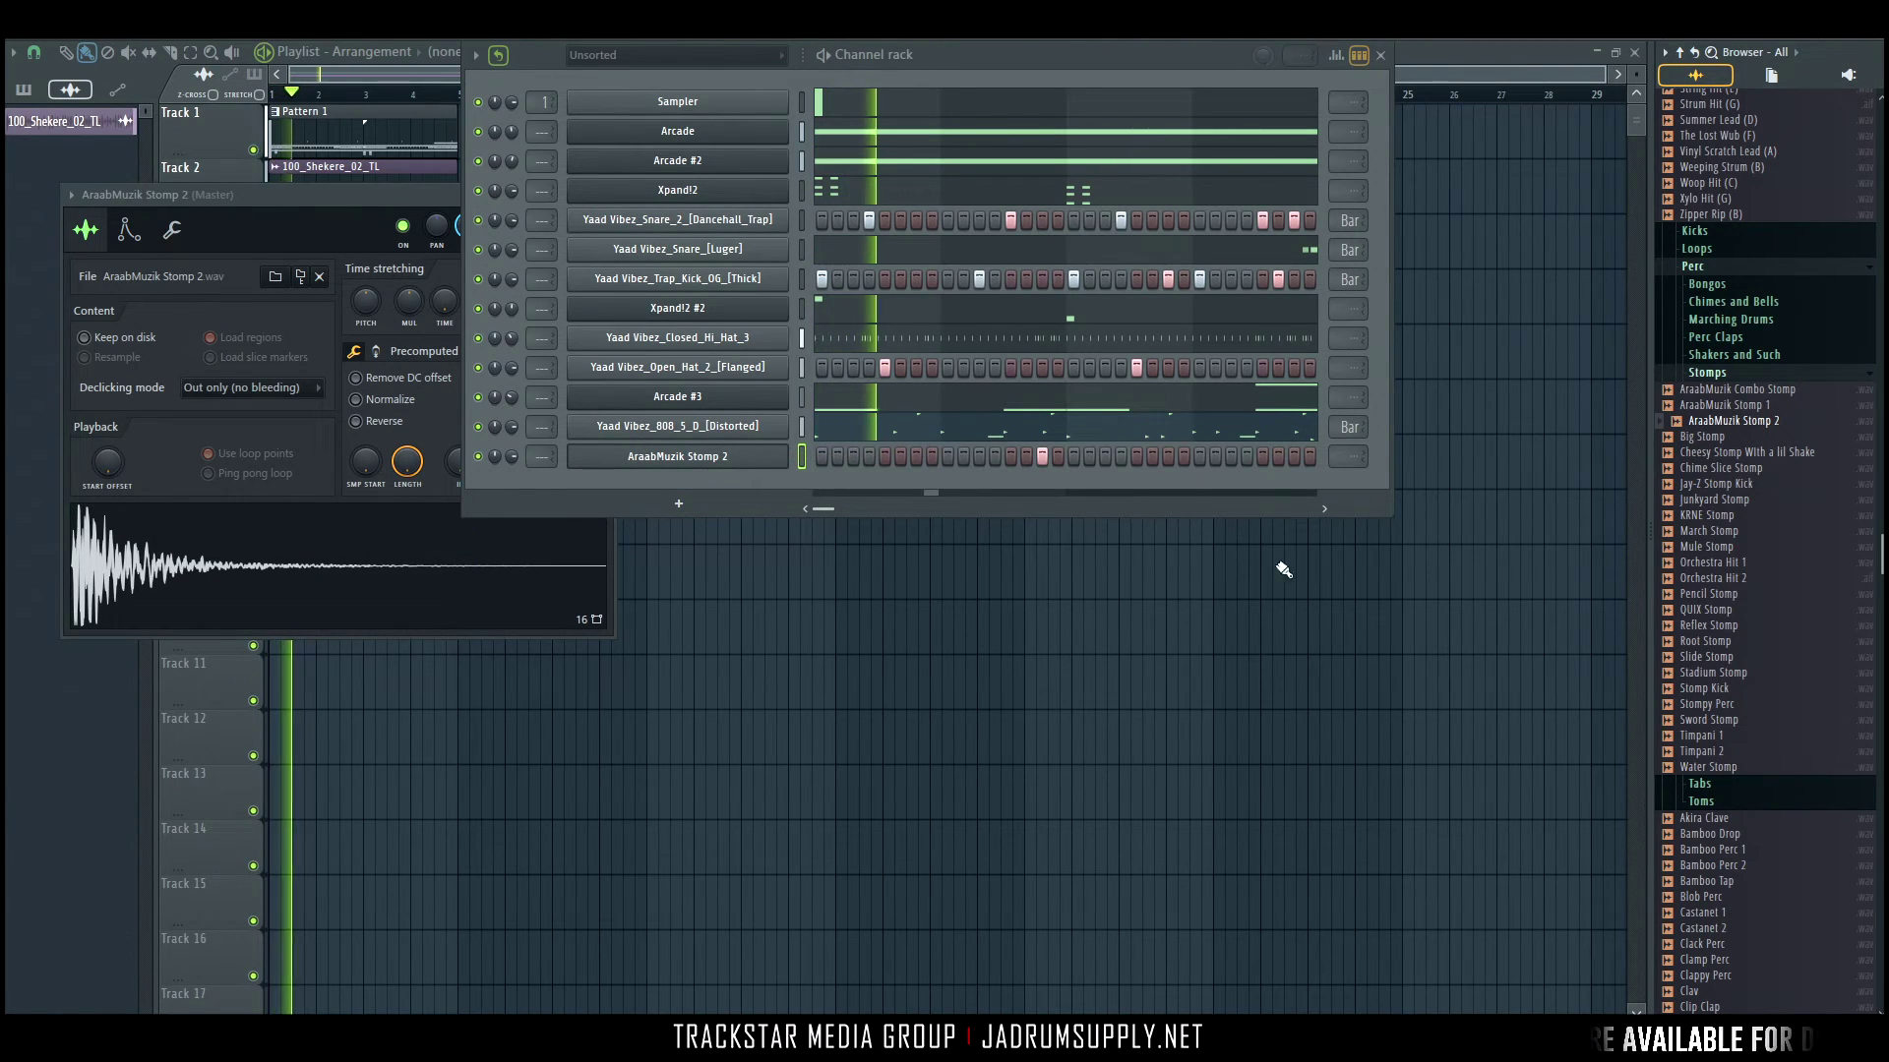
click(1247, 456)
click(1295, 456)
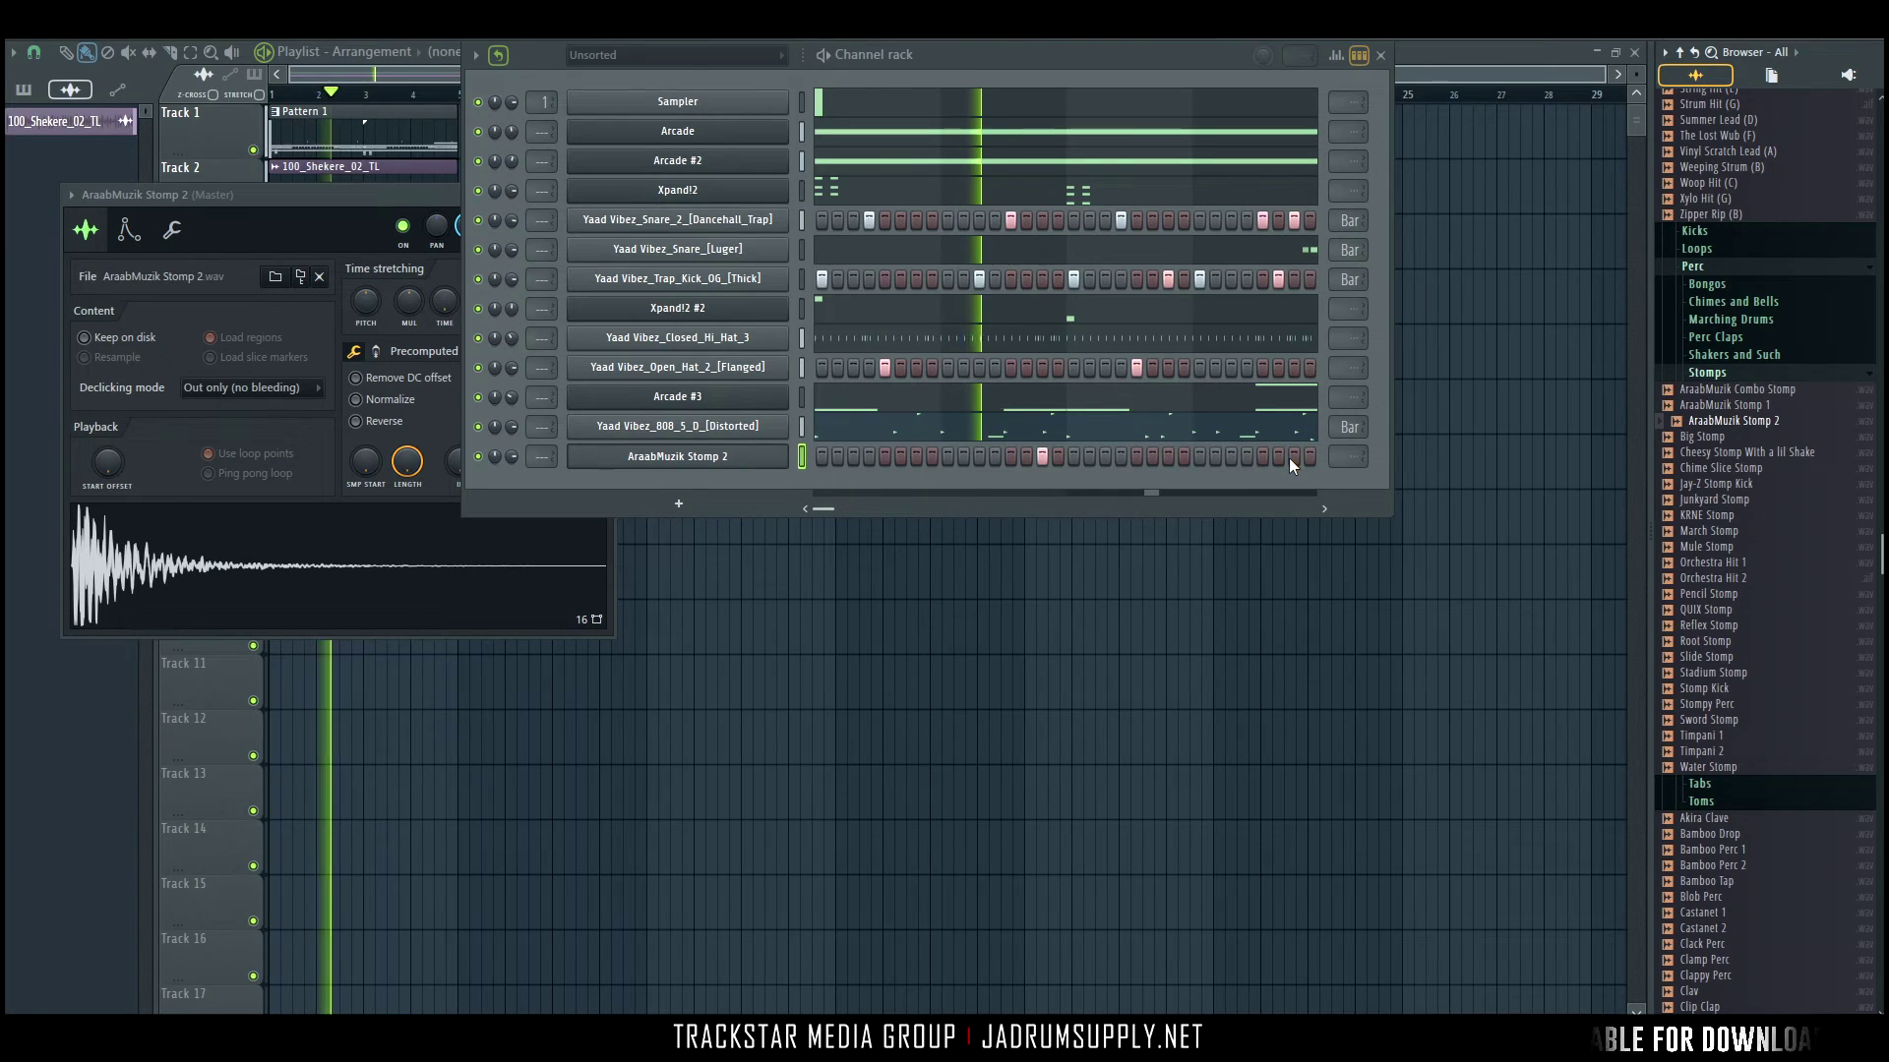
click(1263, 457)
click(1248, 456)
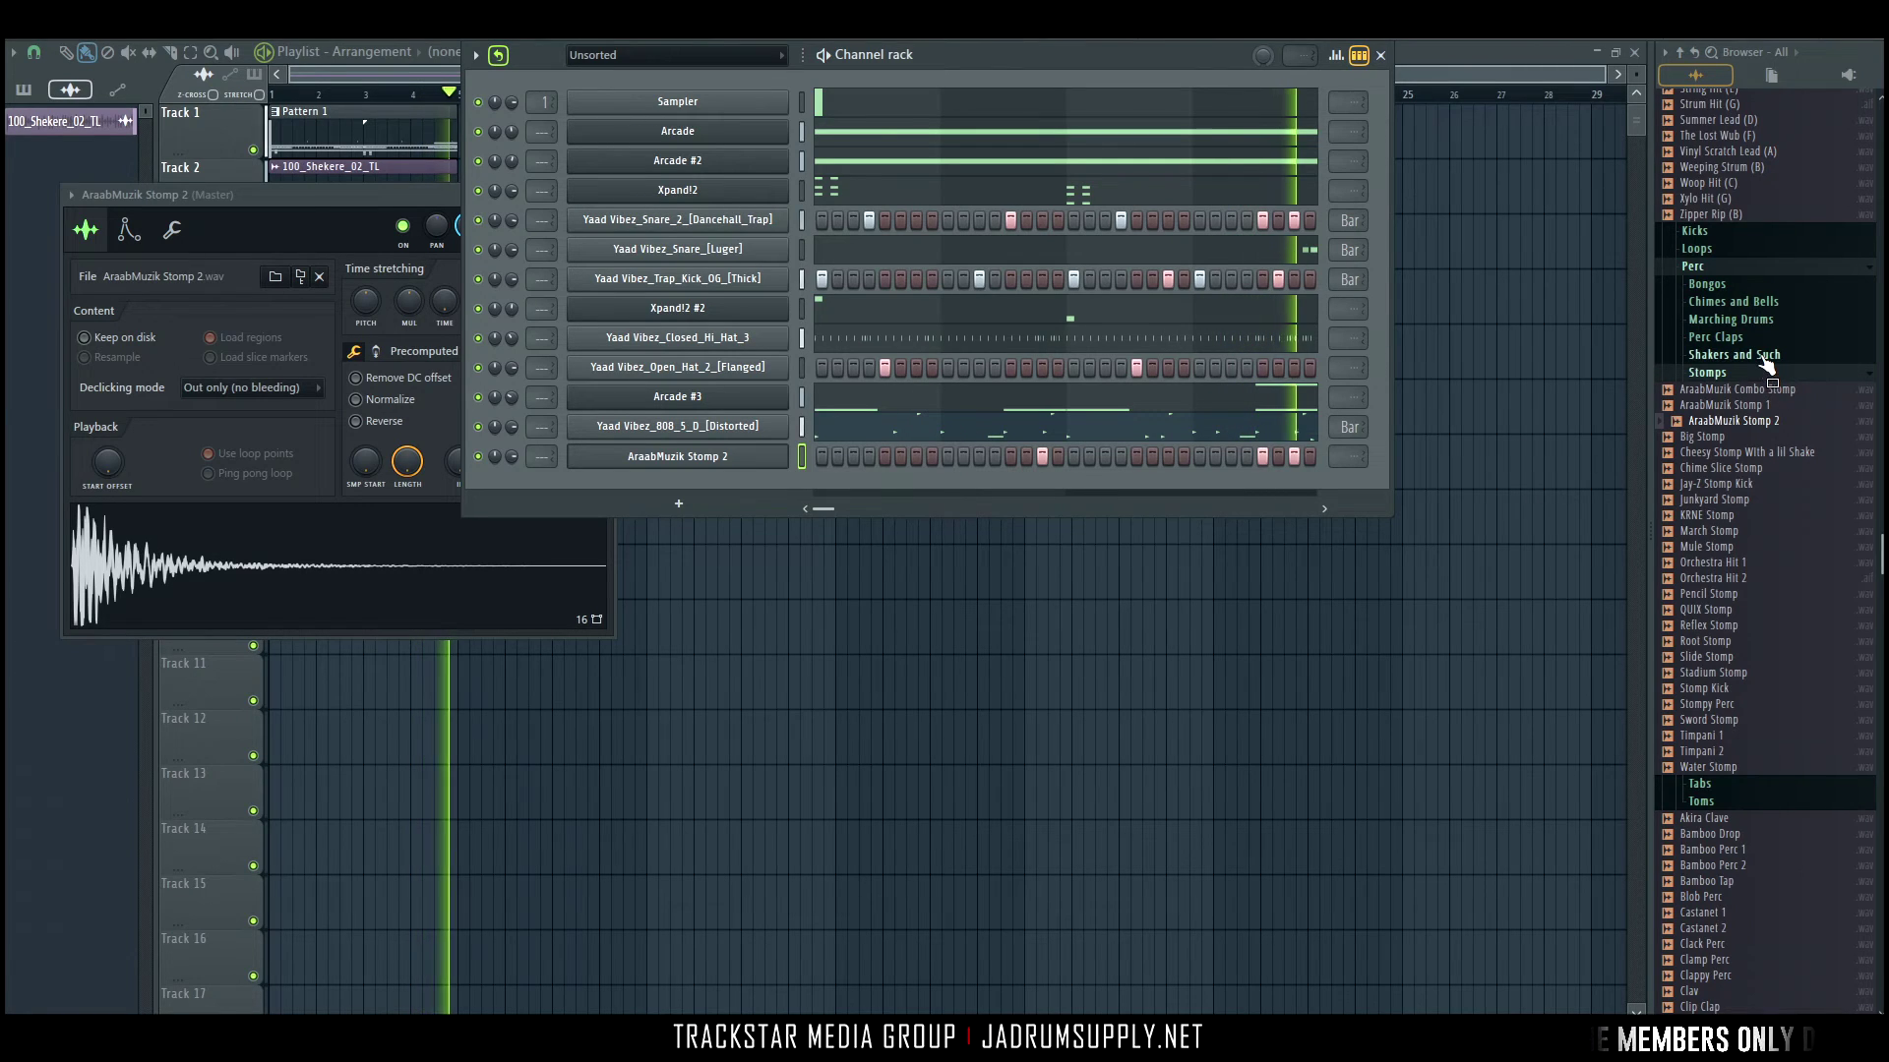
Open the Snares subfolder inside the Snares_Claps folder of the Main Stash 2.0 kit.
scroll(1726, 443, down, 15)
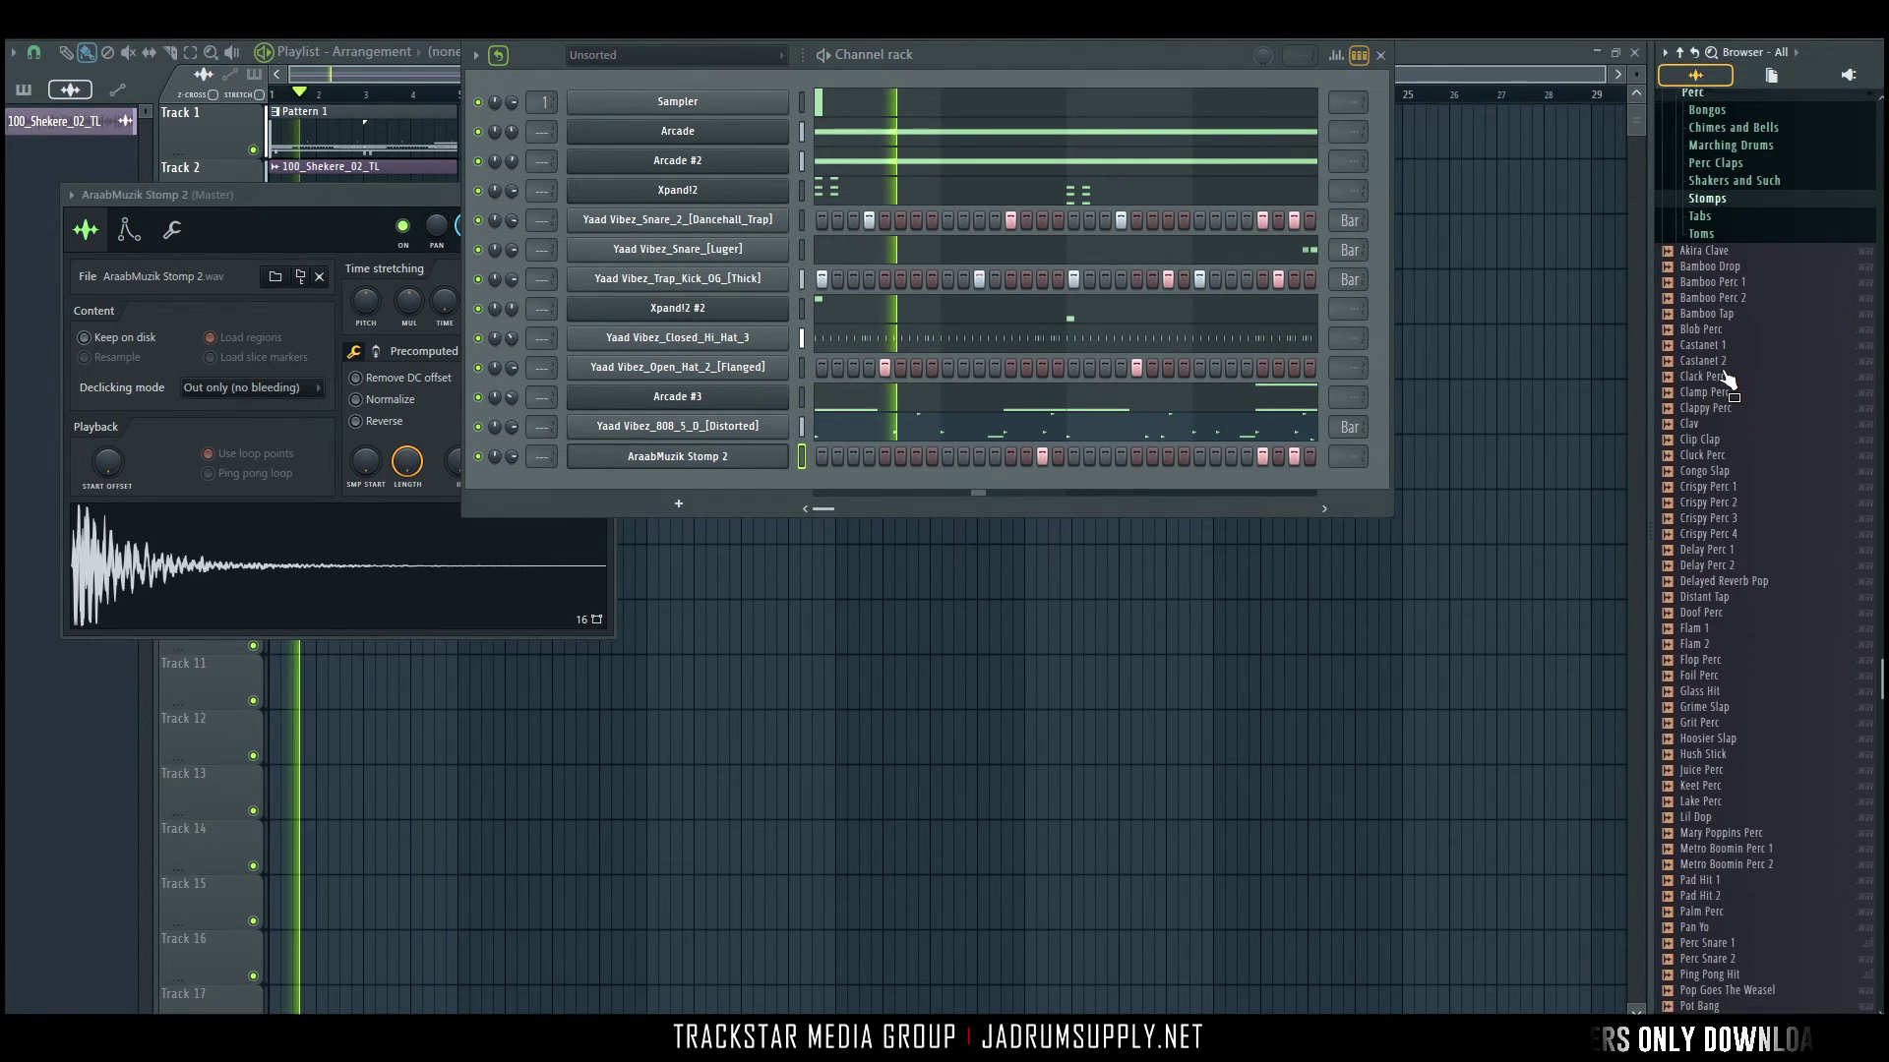
click(1720, 396)
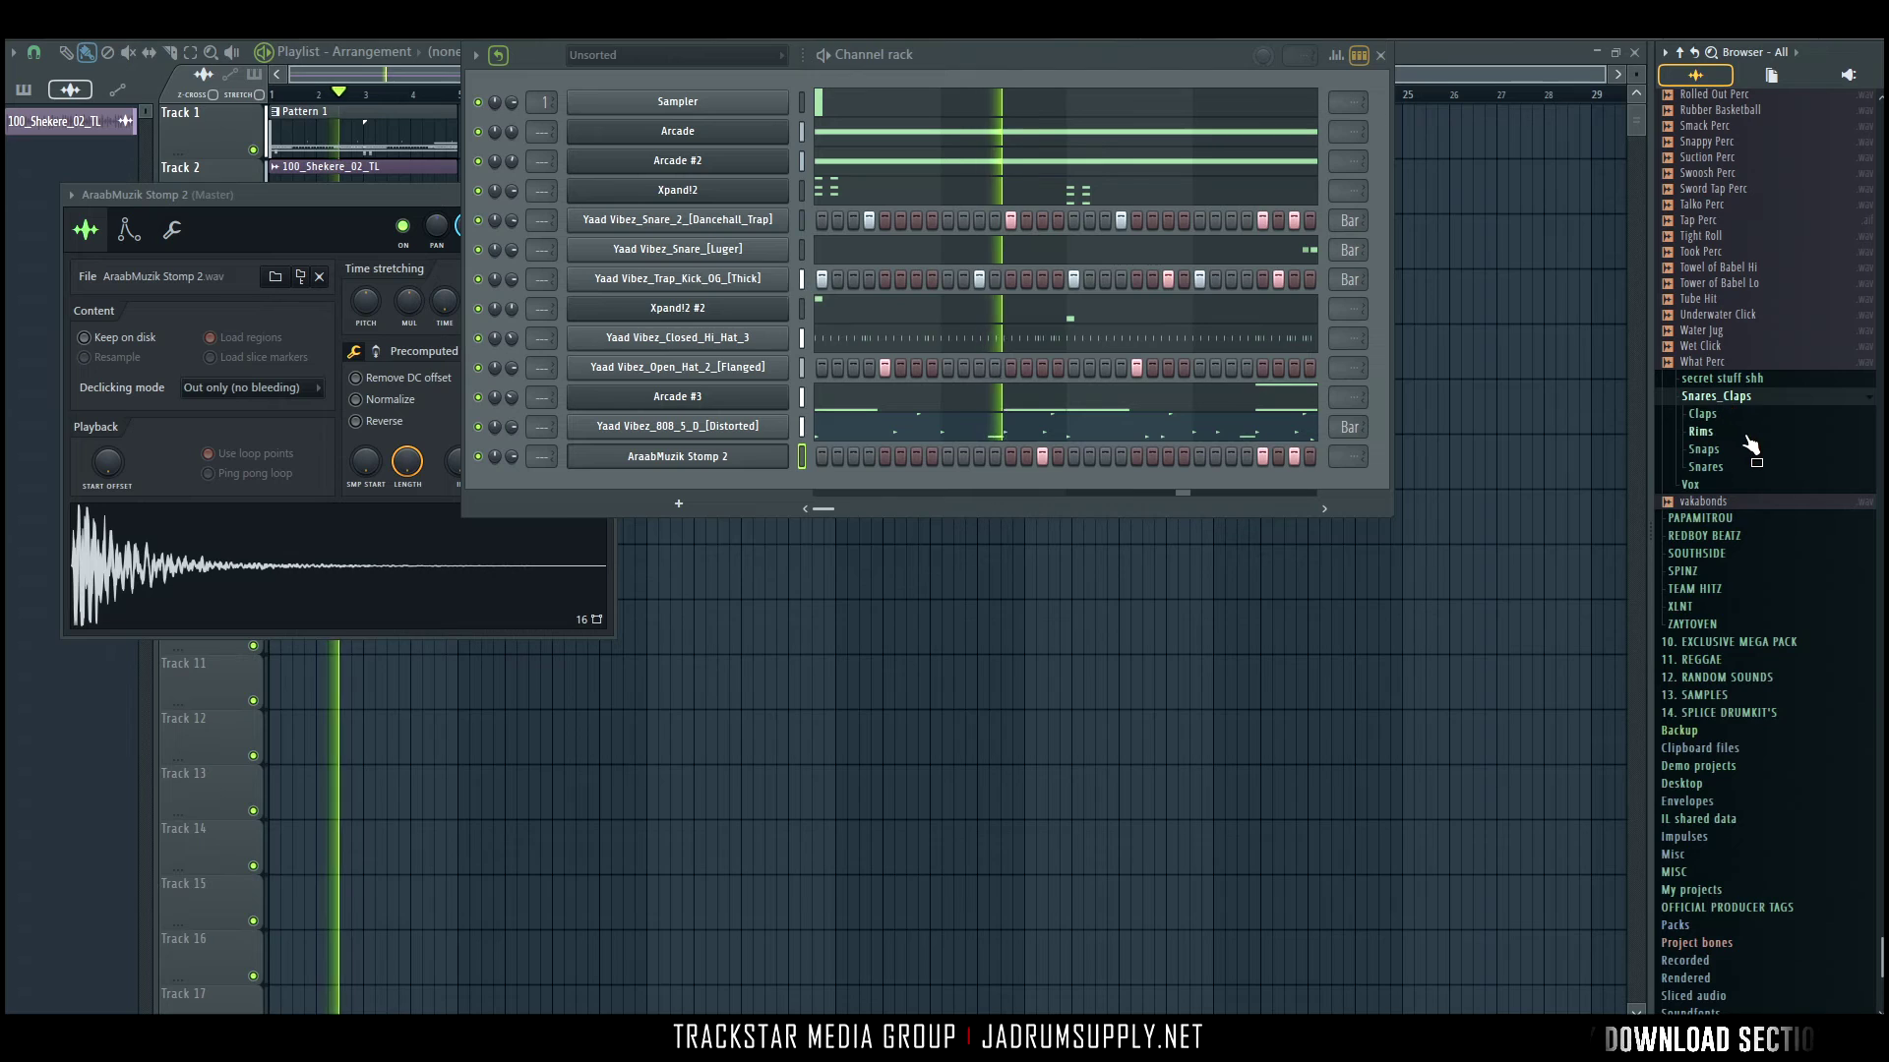
click(1722, 451)
click(1721, 450)
click(1705, 466)
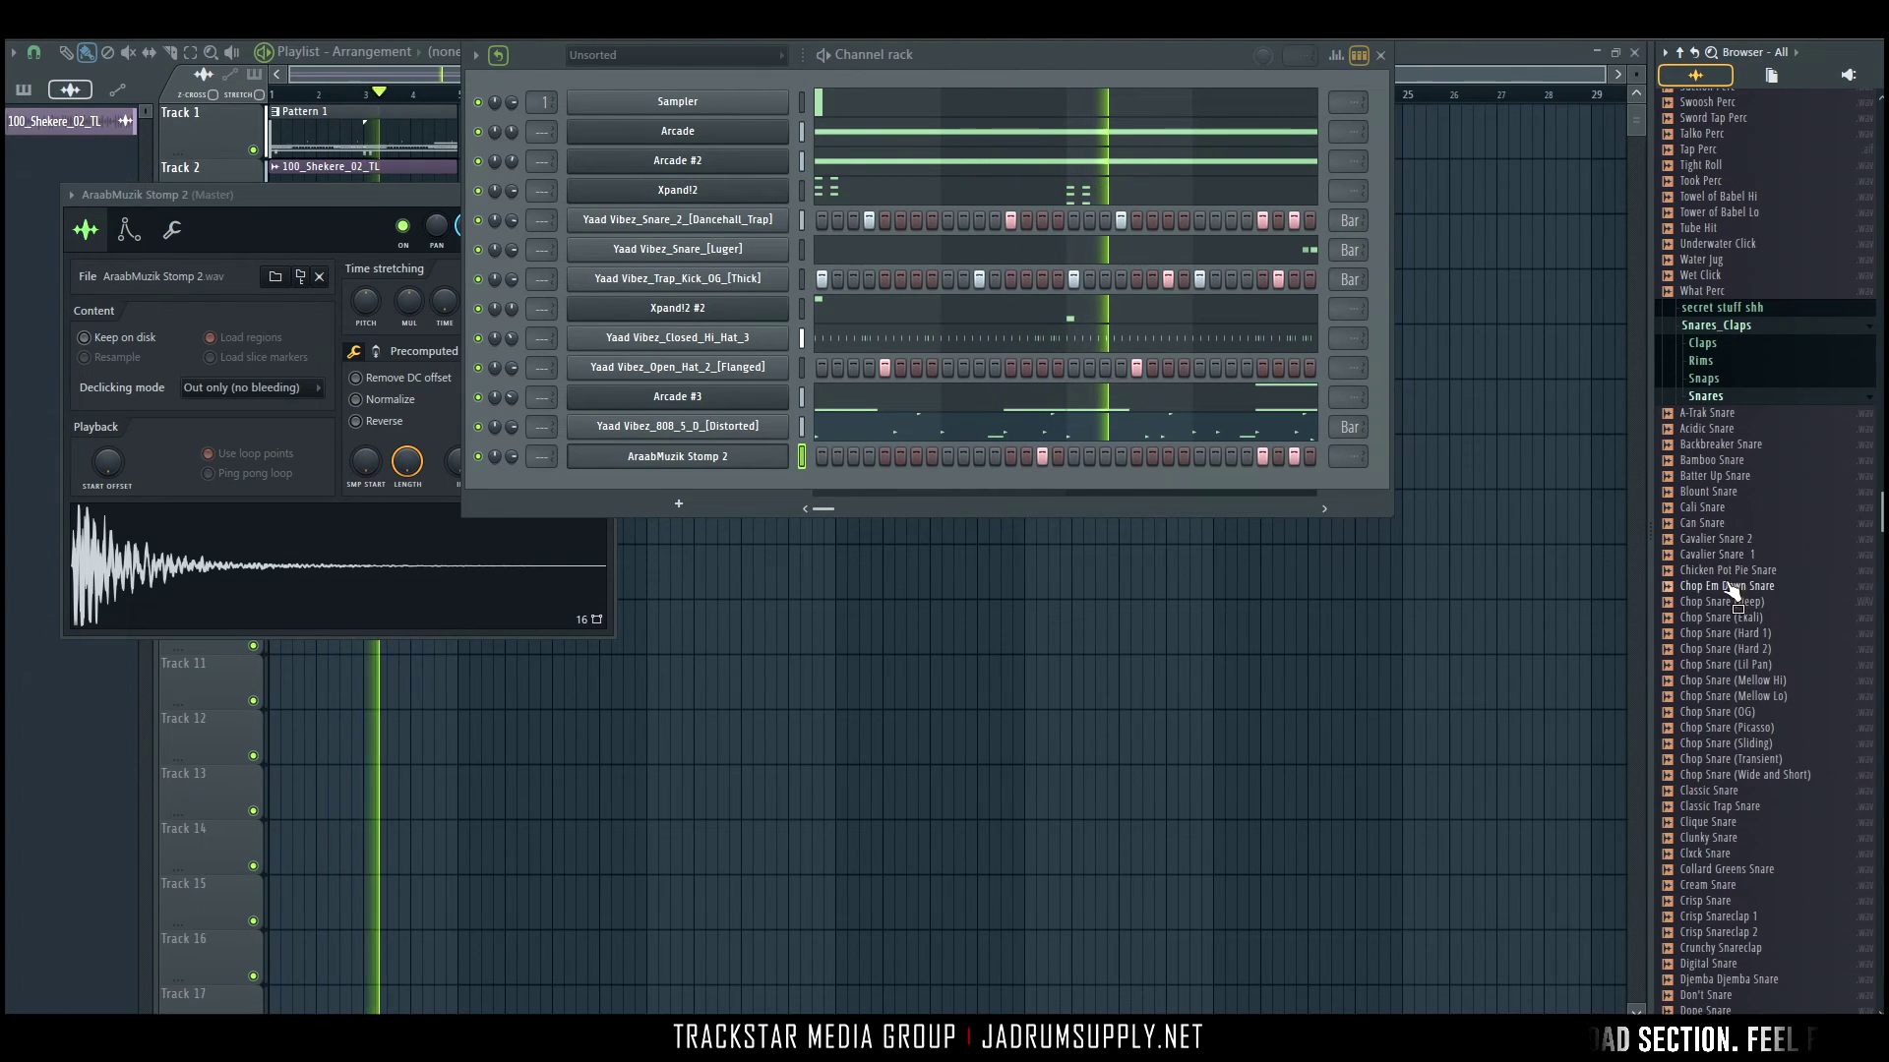
Audition Chop Snare (Picasso) and swap it in for the Yaad Vibez_Snare_2_[Dancehall_Trap] channel's sample.
scroll(1744, 561, down, 5)
click(1741, 539)
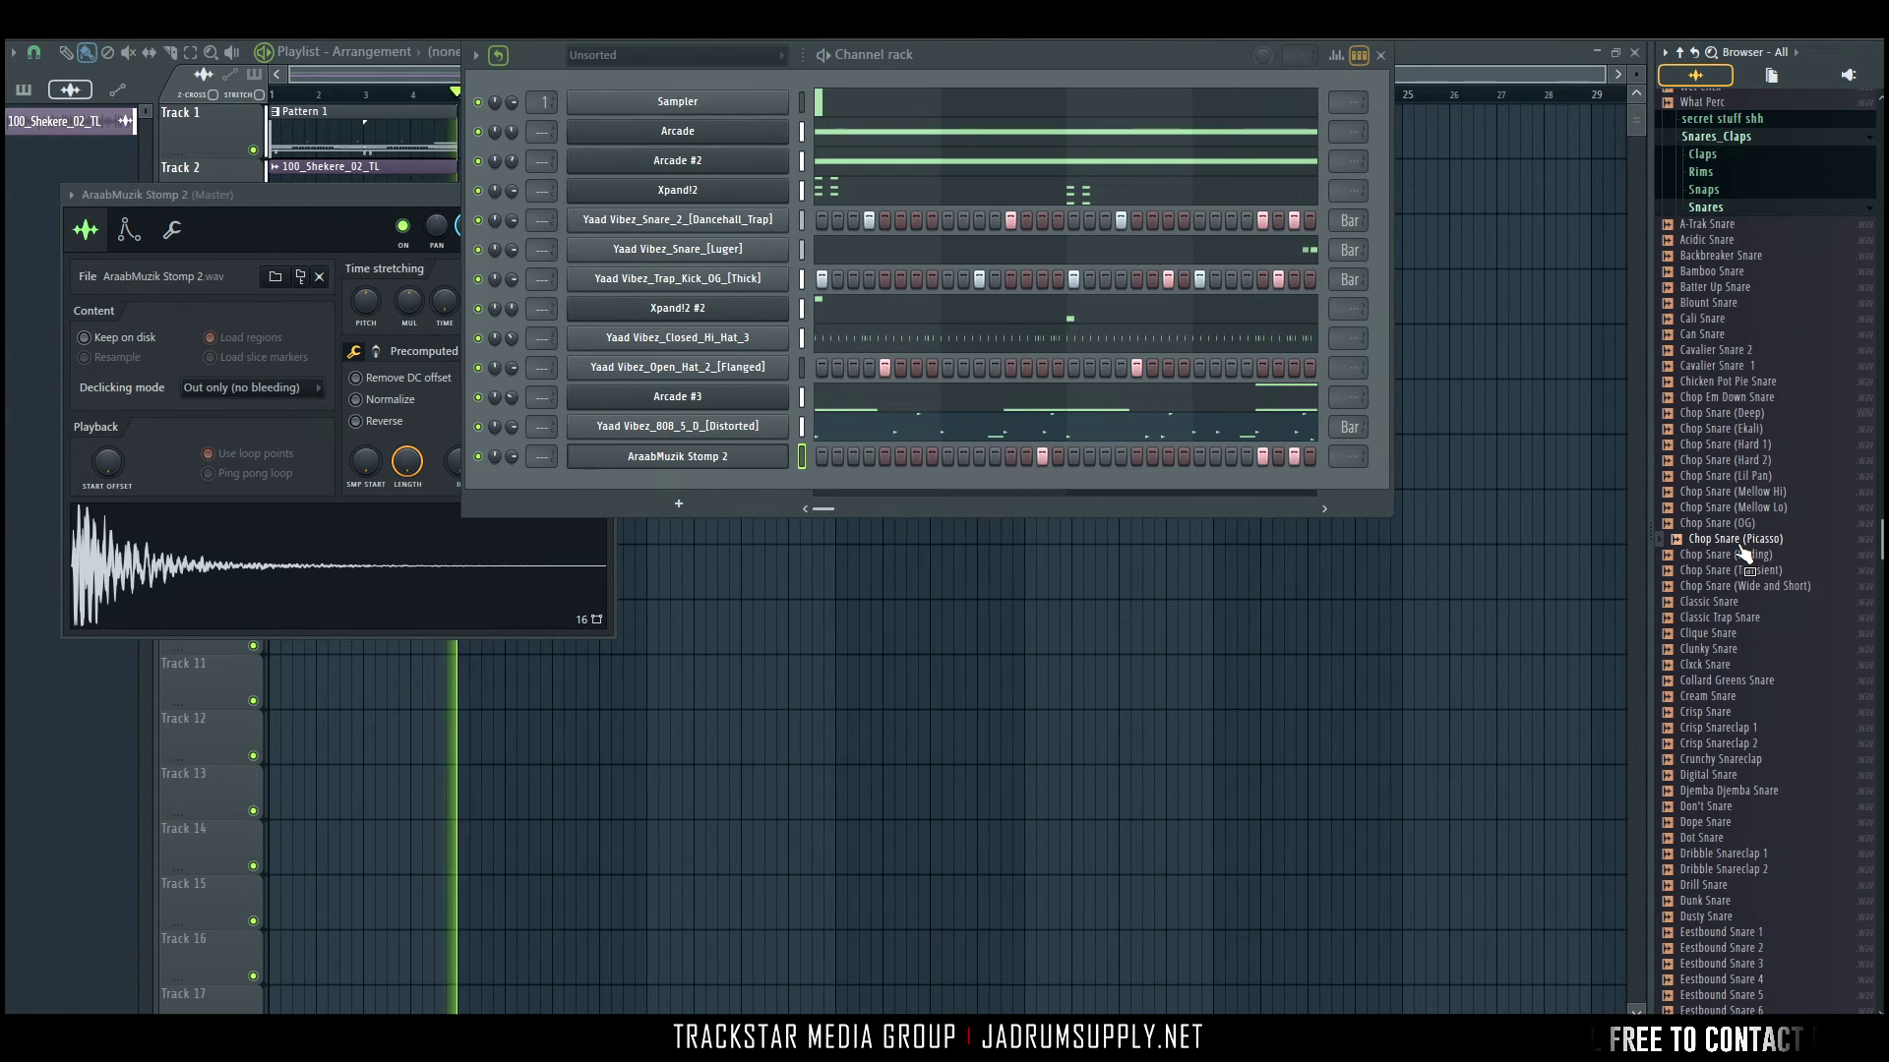
drag(1741, 556, 696, 218)
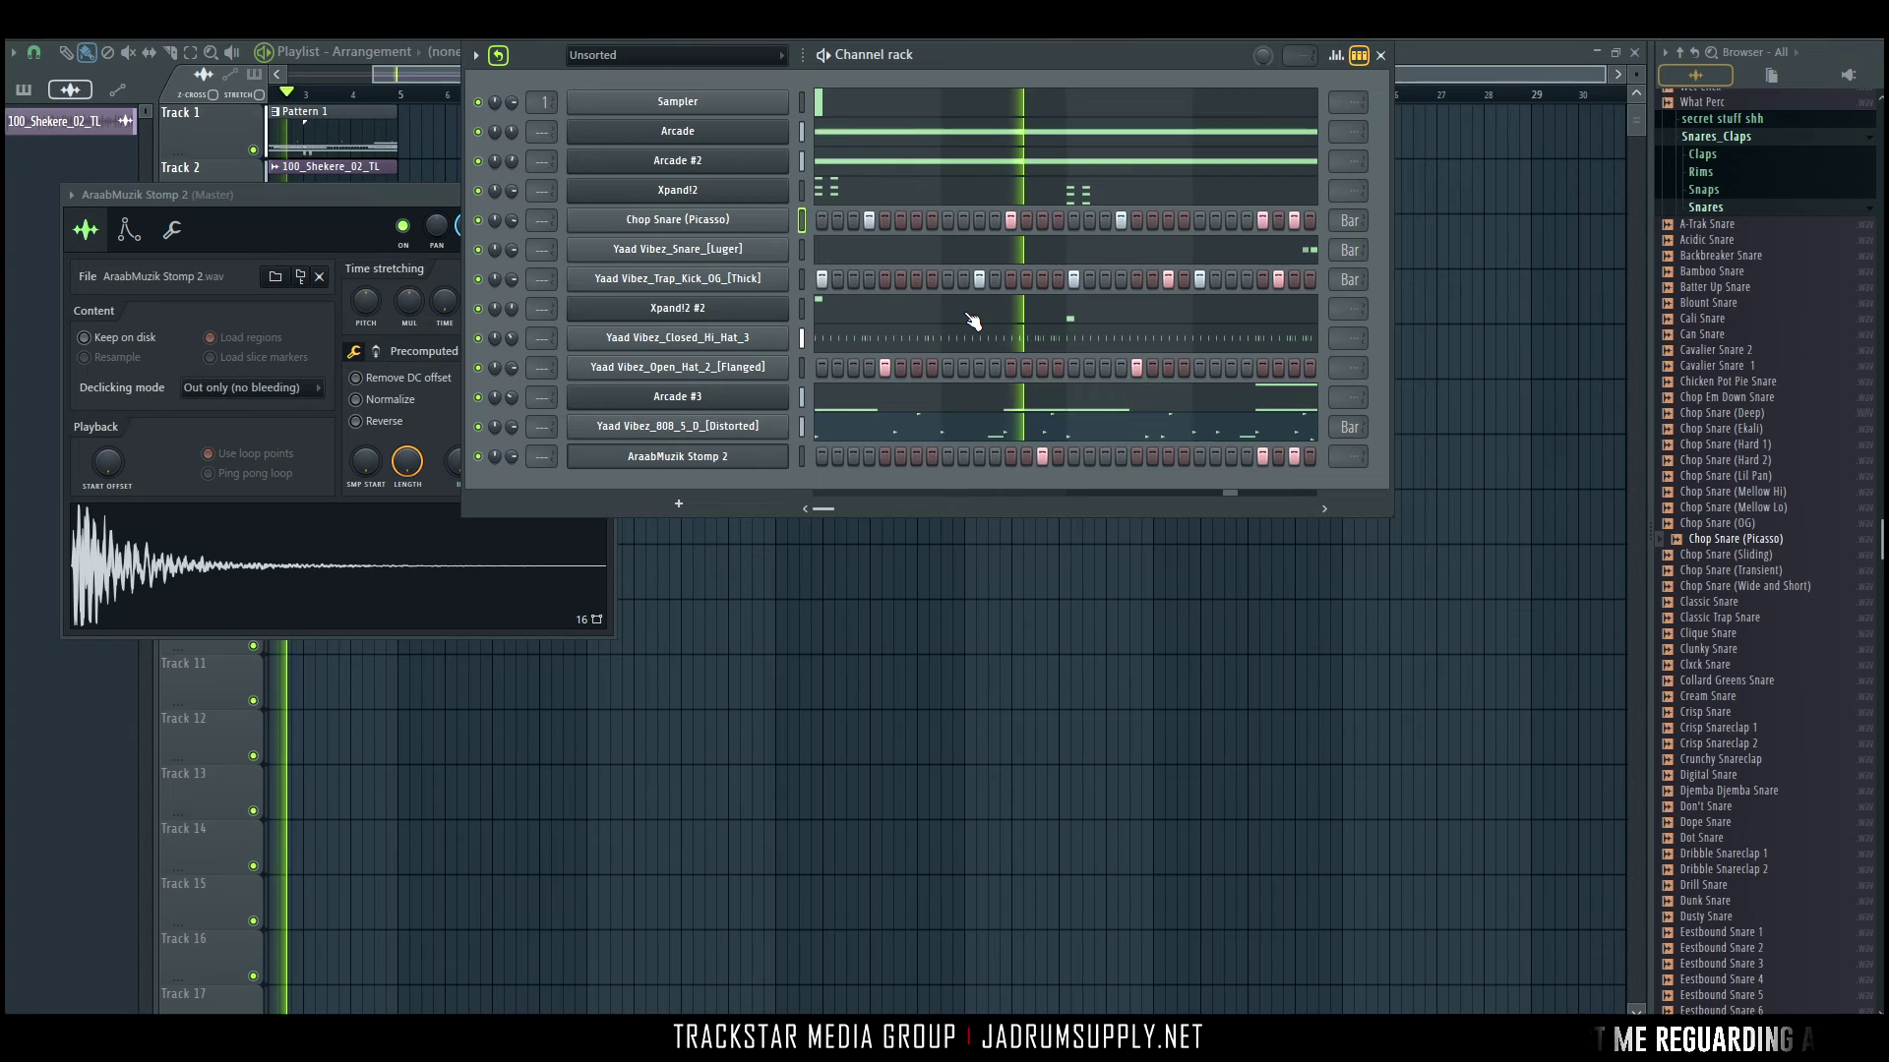